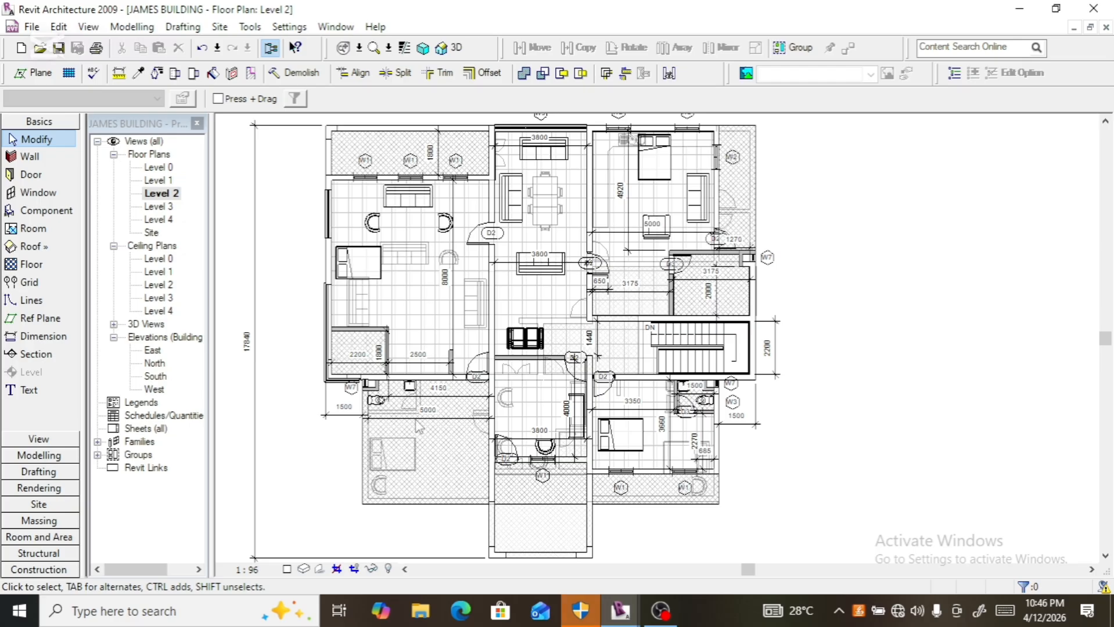
- Start the Door tool and choose the Single-Flush : 30" x 80" door type
scroll(334, 358, up, 2)
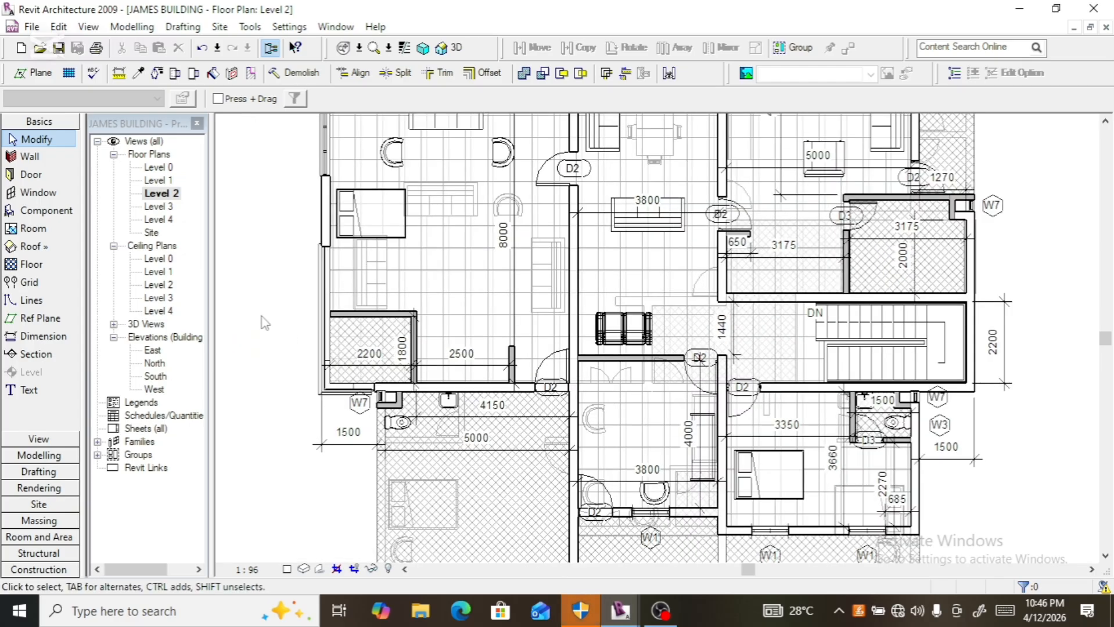
click(32, 176)
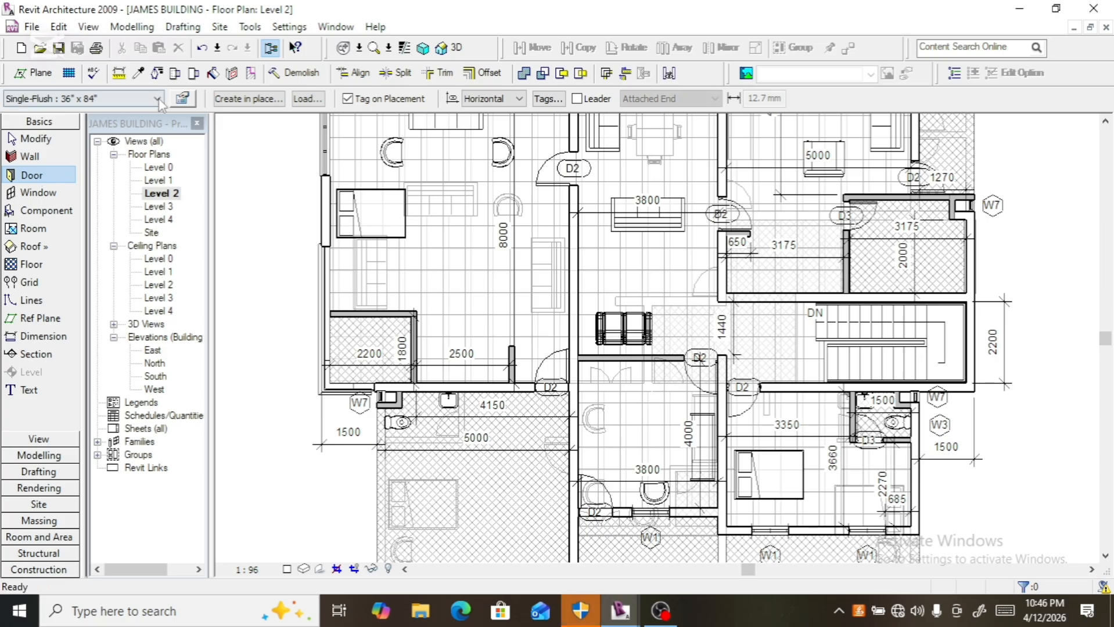
click(182, 98)
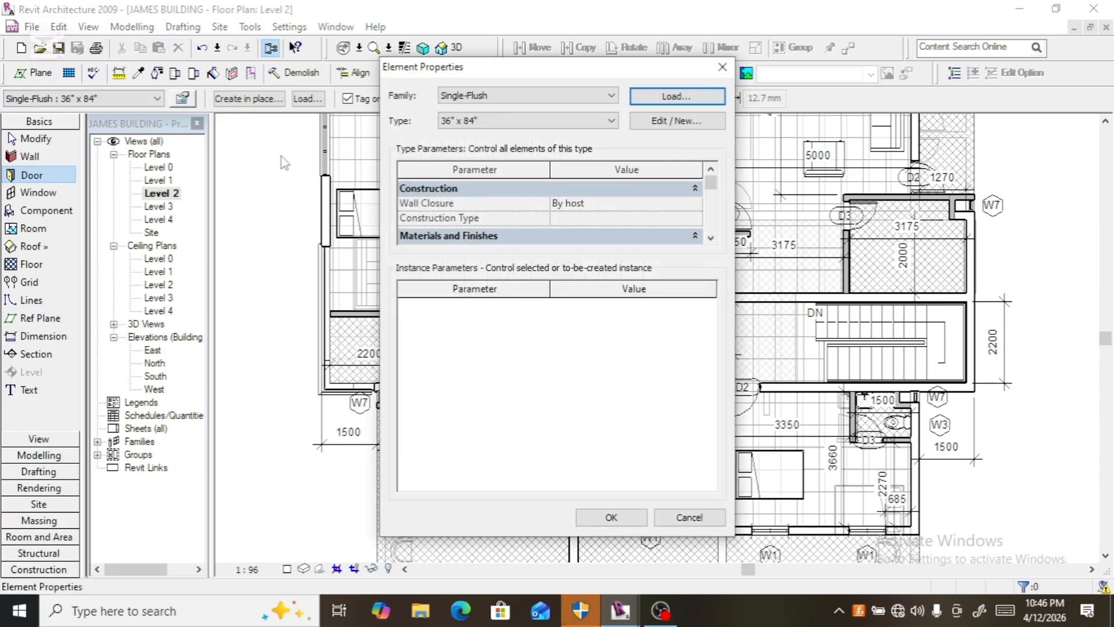
click(722, 67)
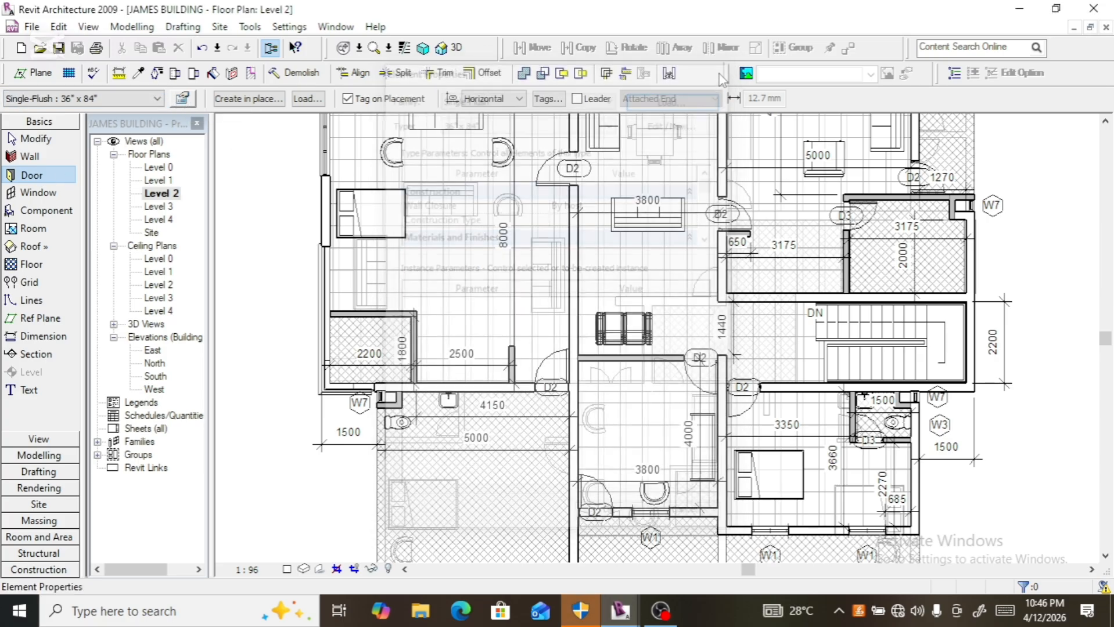
click(157, 99)
click(148, 109)
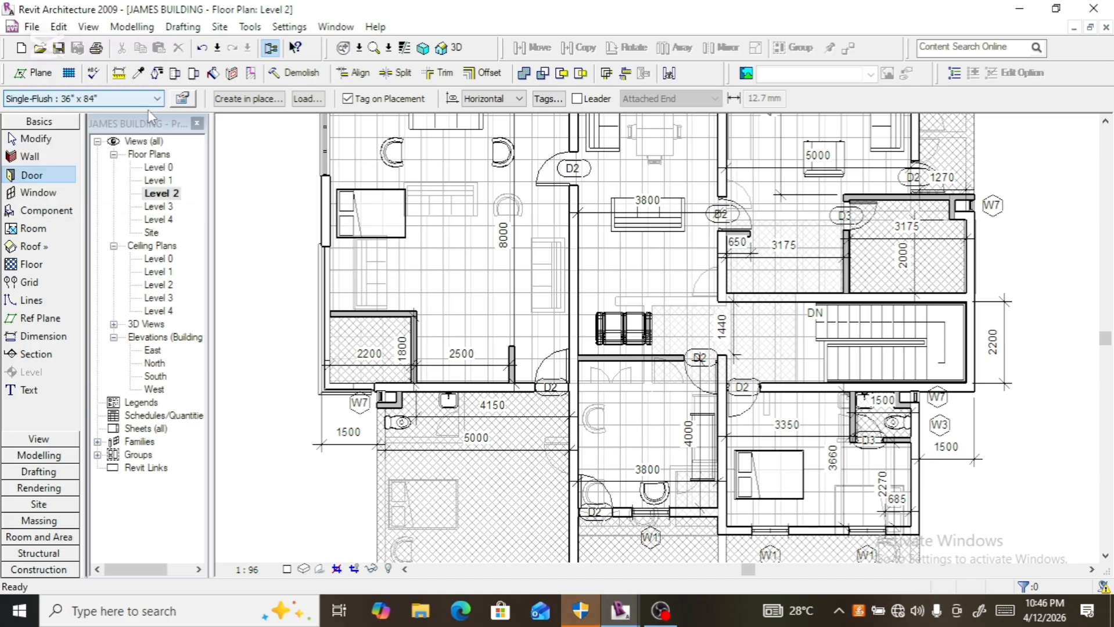
click(157, 103)
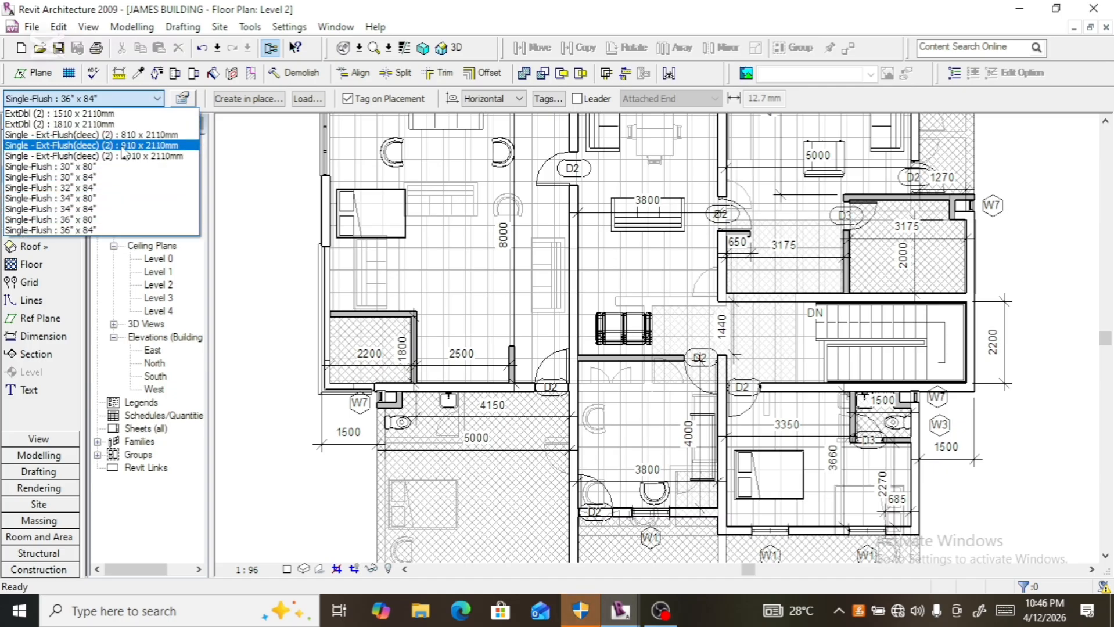
click(121, 174)
click(121, 175)
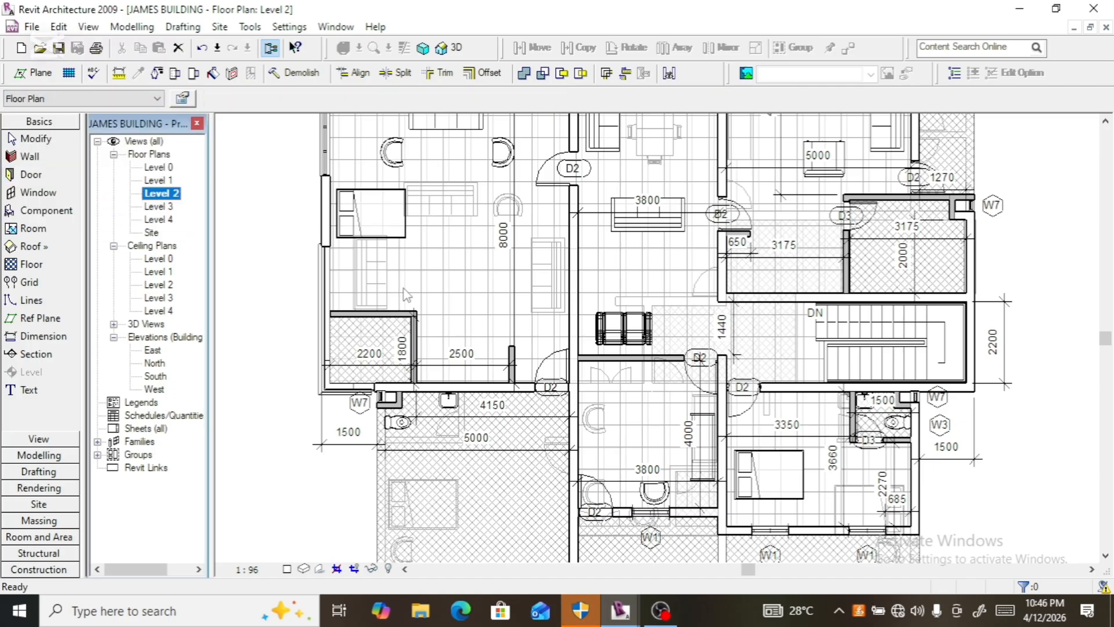
- Place a Single-Flush 30" x 80" door in the 1800 mm side wall of the 2200 mm wide room, swinging into that room
click(38, 175)
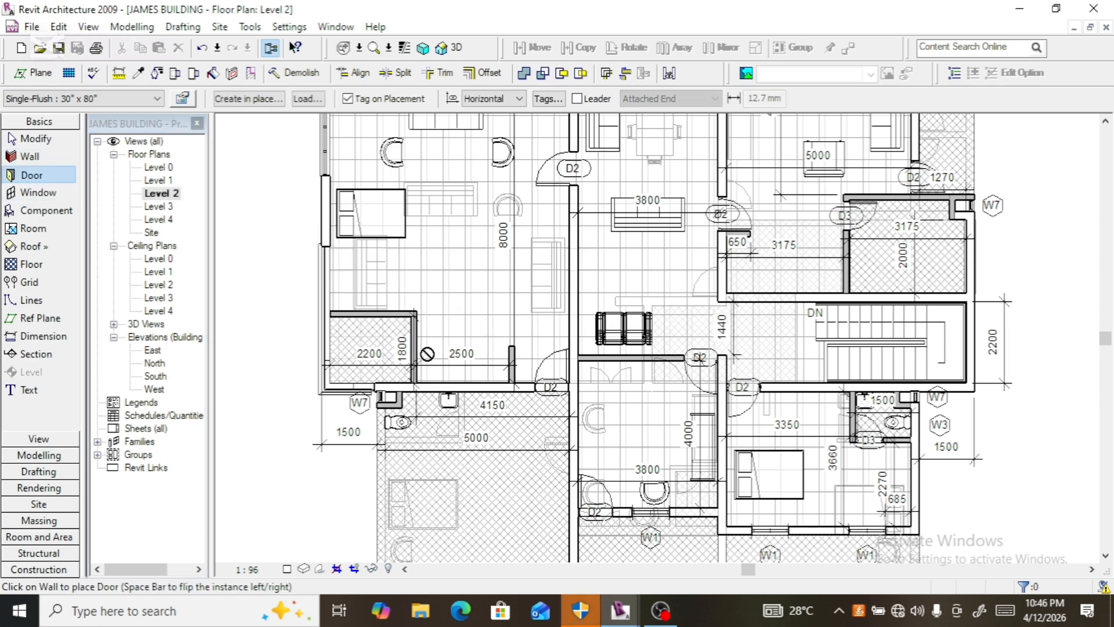
scroll(413, 342, up, 4)
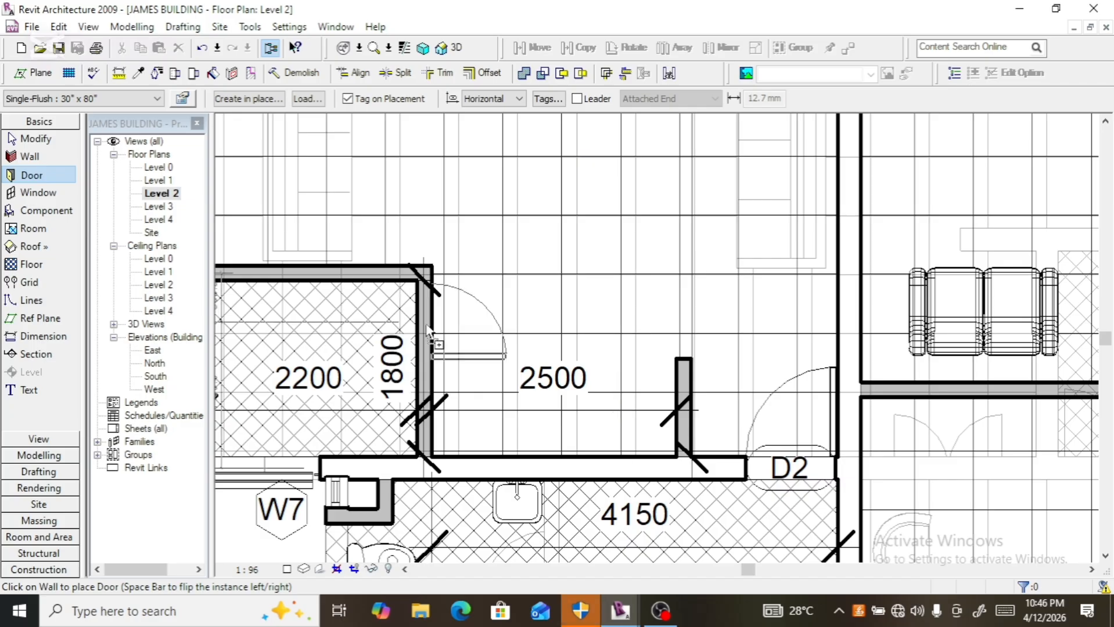
scroll(428, 330, down, 2)
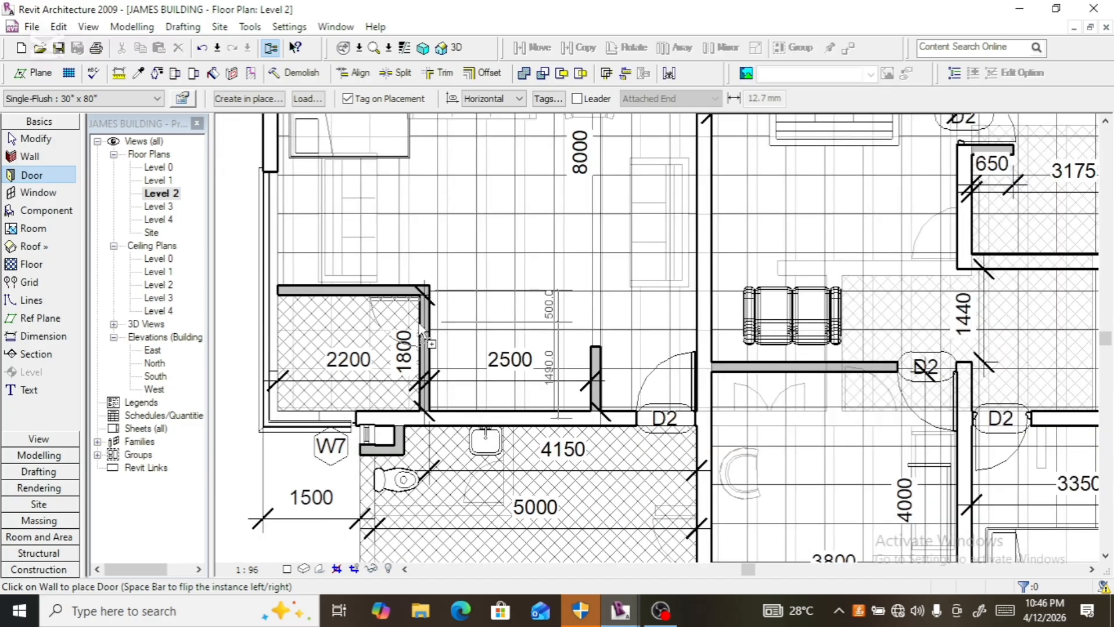
click(422, 334)
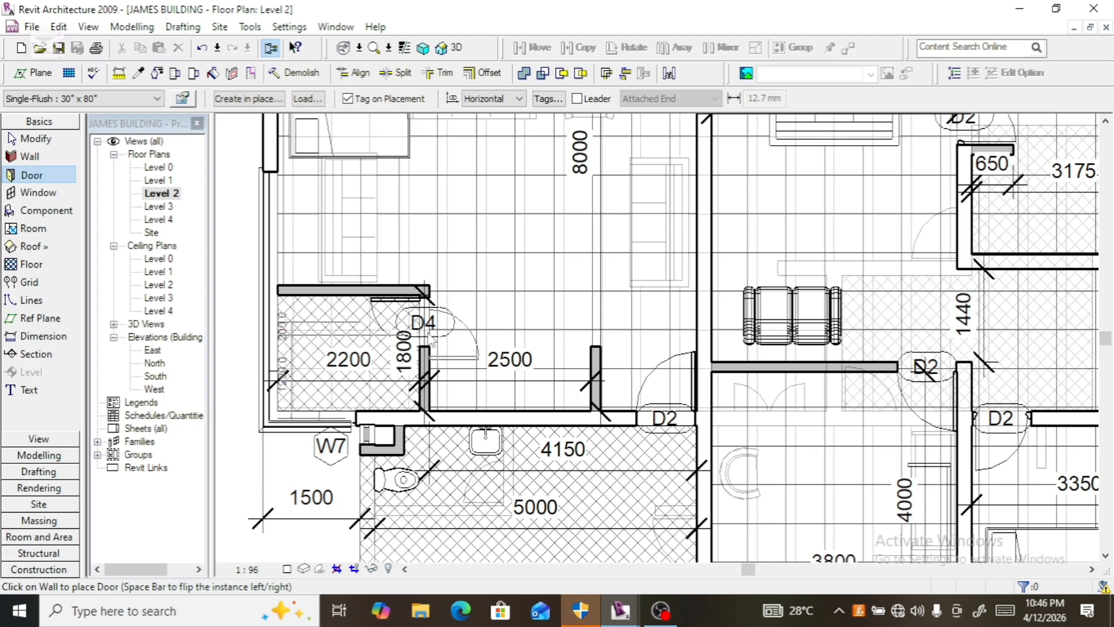
key(Escape)
- Change the new door's tag to D3
scroll(433, 327, up, 5)
scroll(431, 325, up, 1)
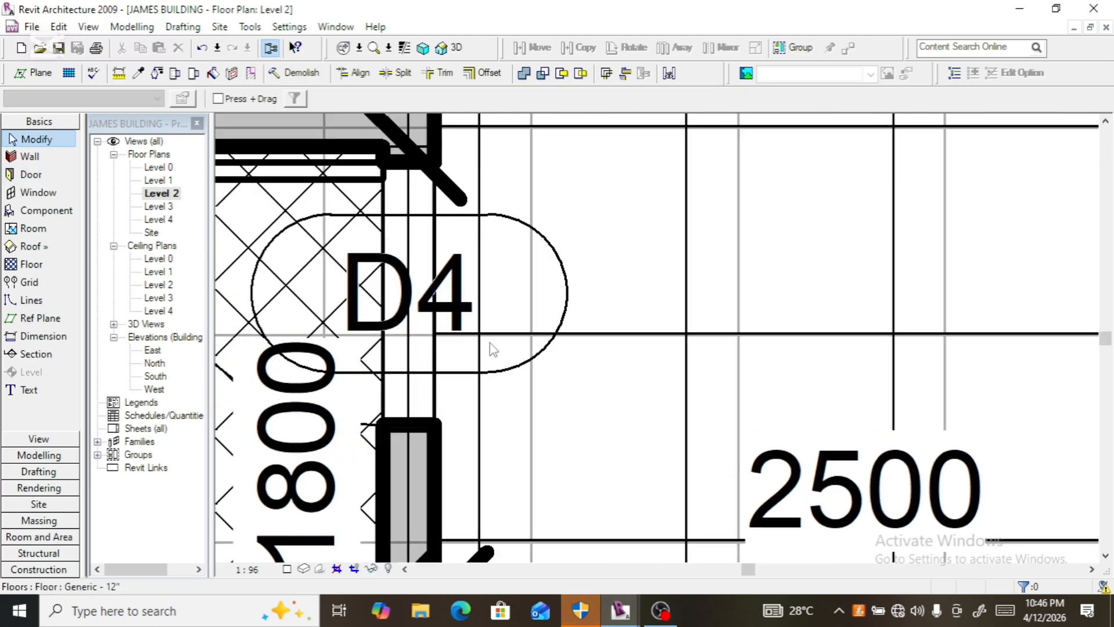
double_click(452, 298)
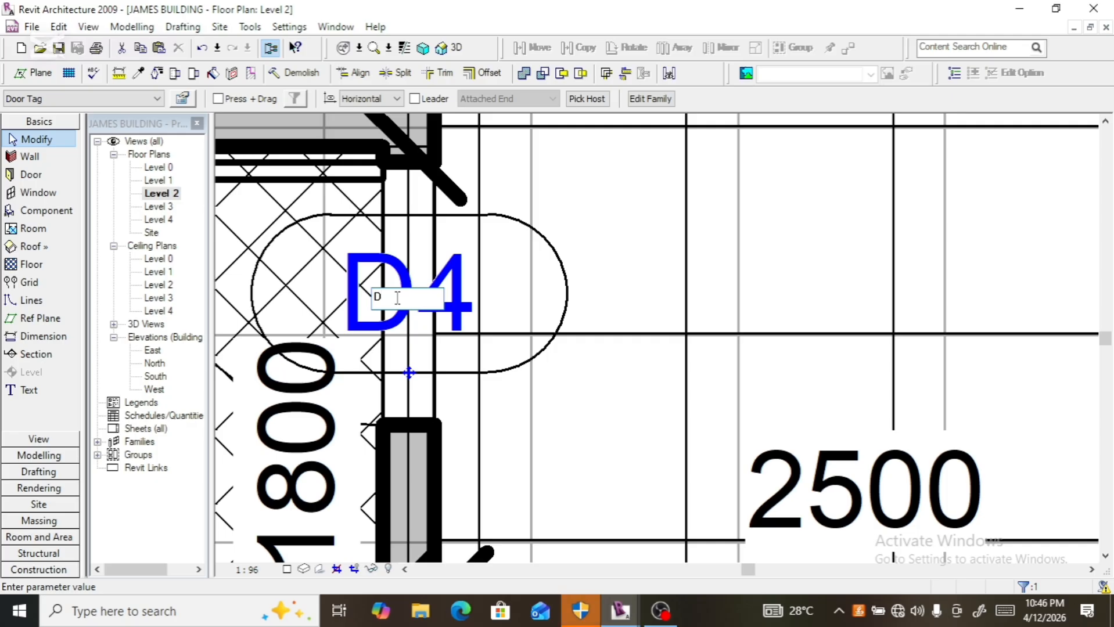
key(Return)
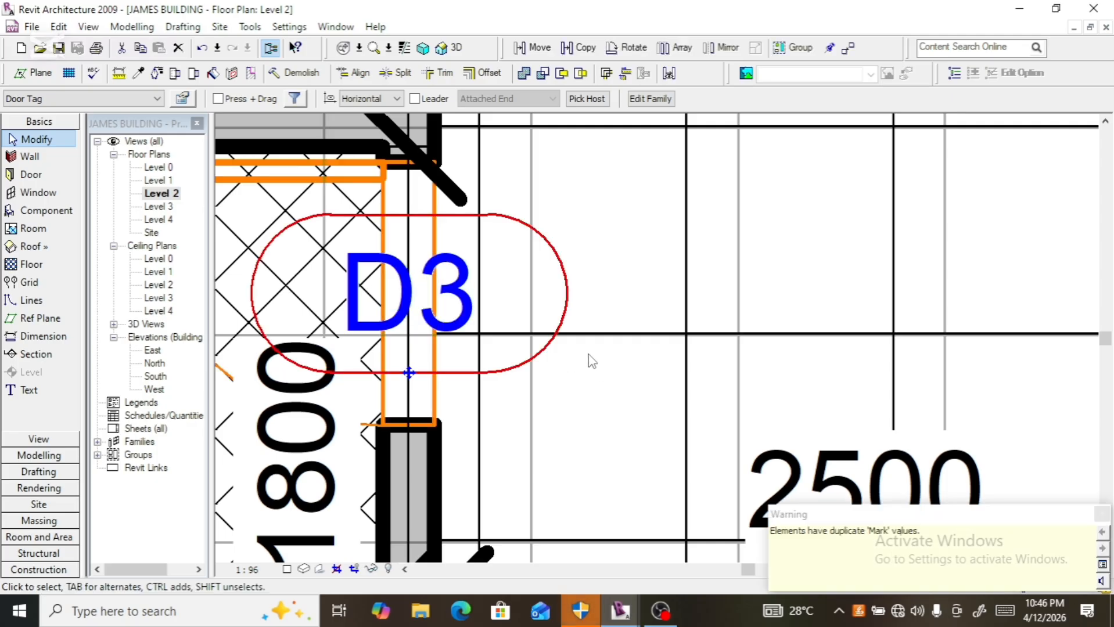
- Nudge the new D3 door slightly upward, closer to the corner of the small room
scroll(589, 355, down, 4)
scroll(497, 349, up, 2)
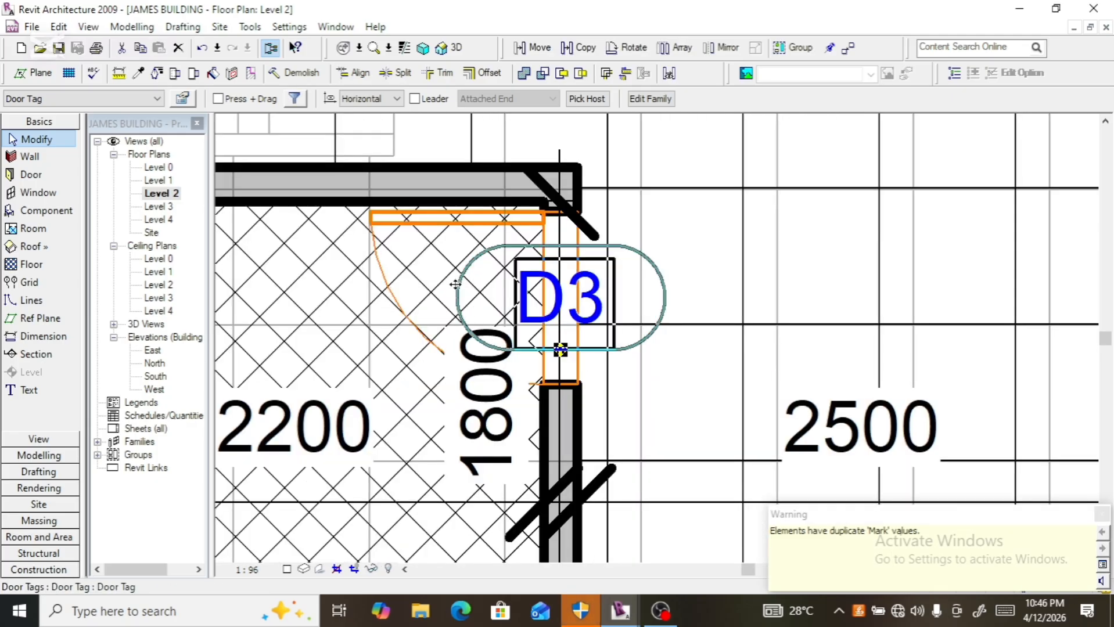
click(429, 287)
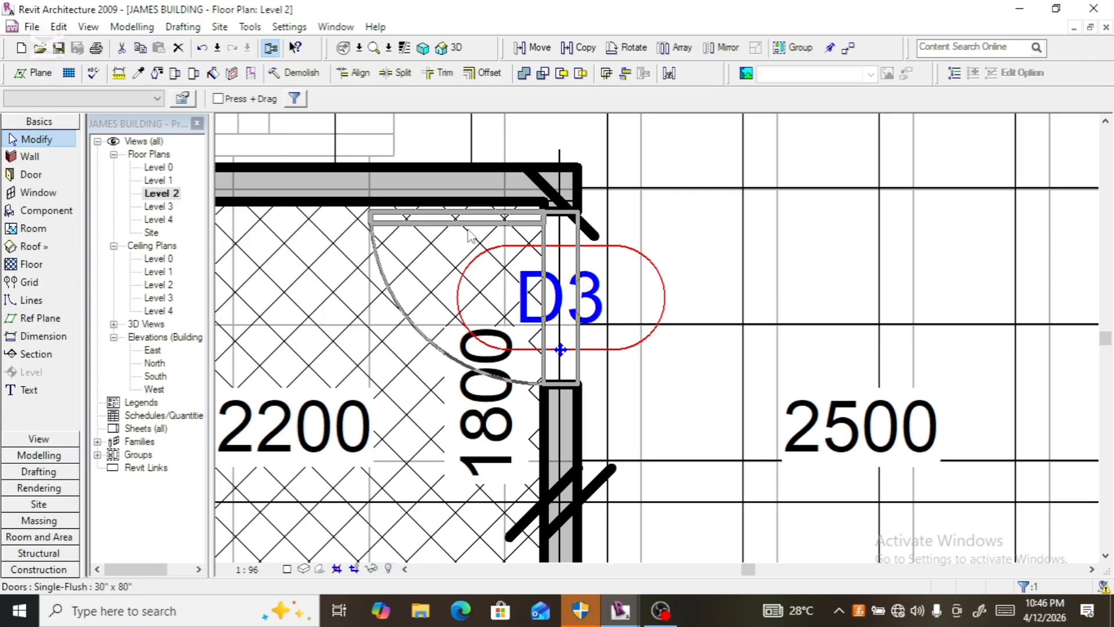
key(Up)
key(Up)
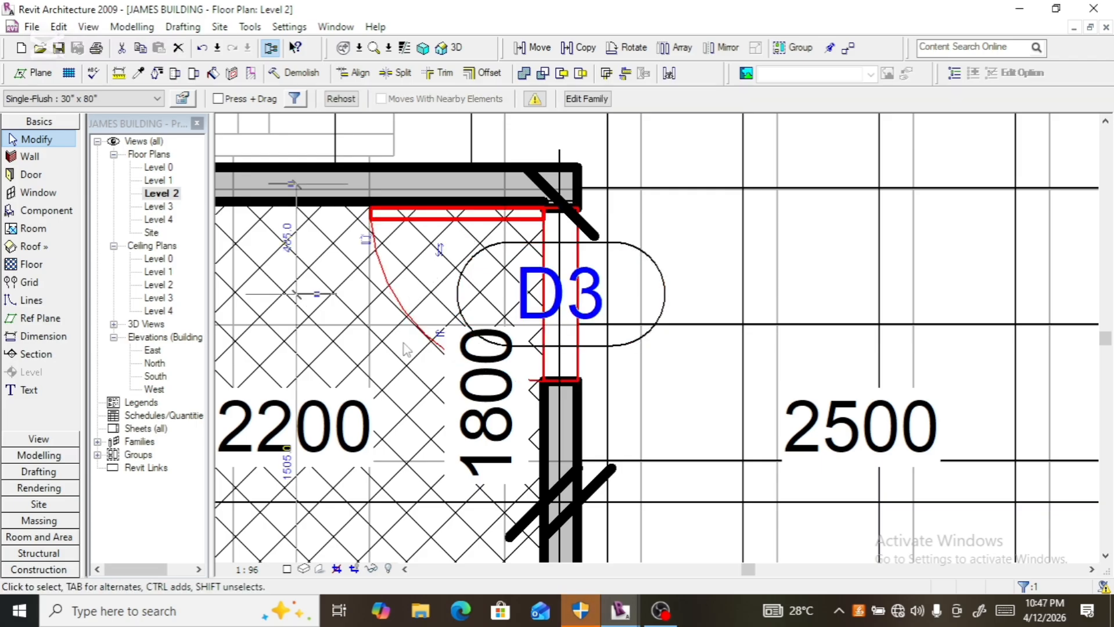
- Set the width of the selected door's Single-Flush 30" x 80" type to 760 mm
scroll(598, 270, down, 2)
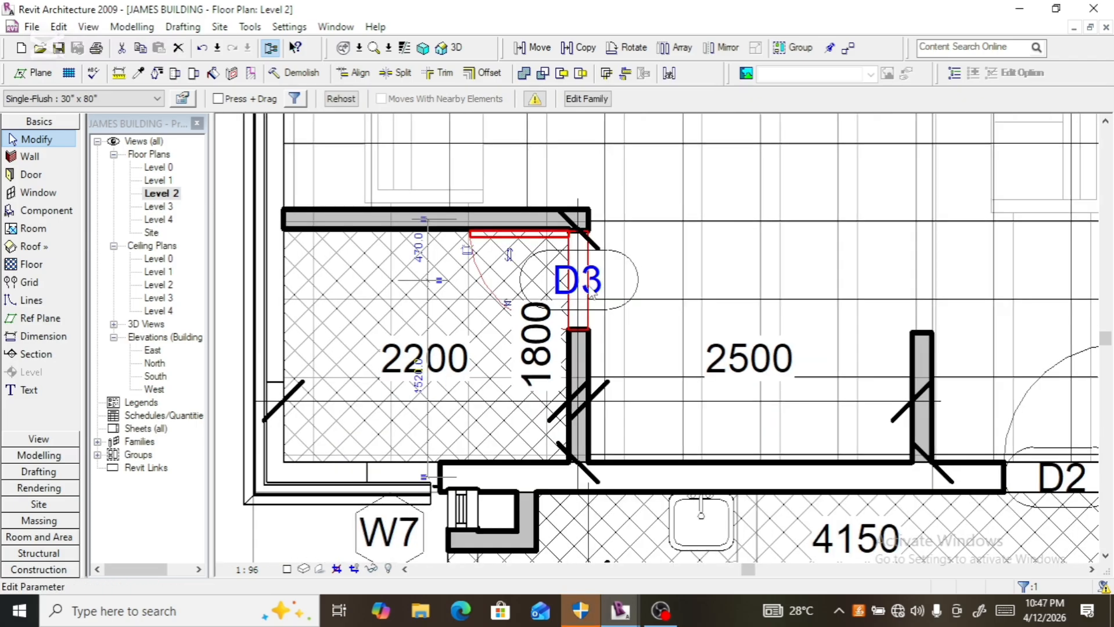
click(183, 99)
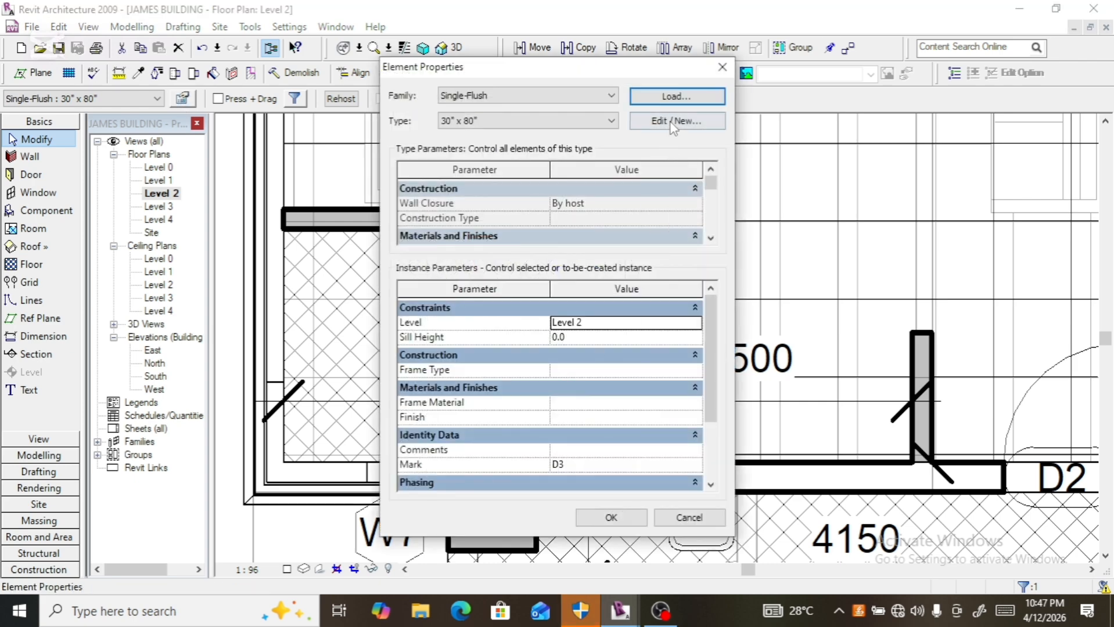
click(674, 123)
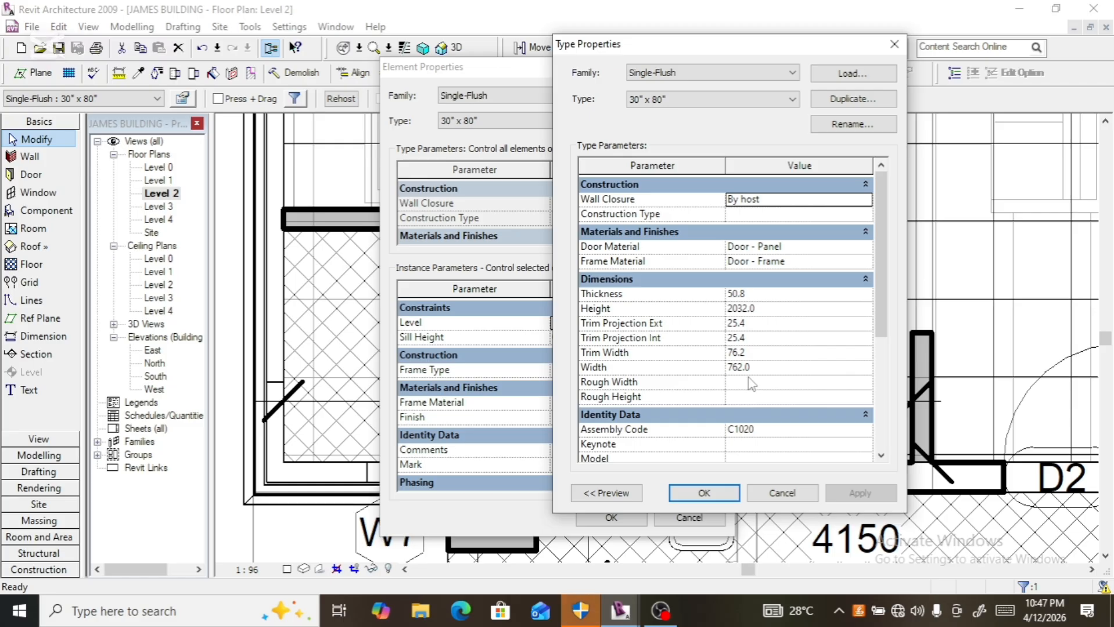
click(749, 375)
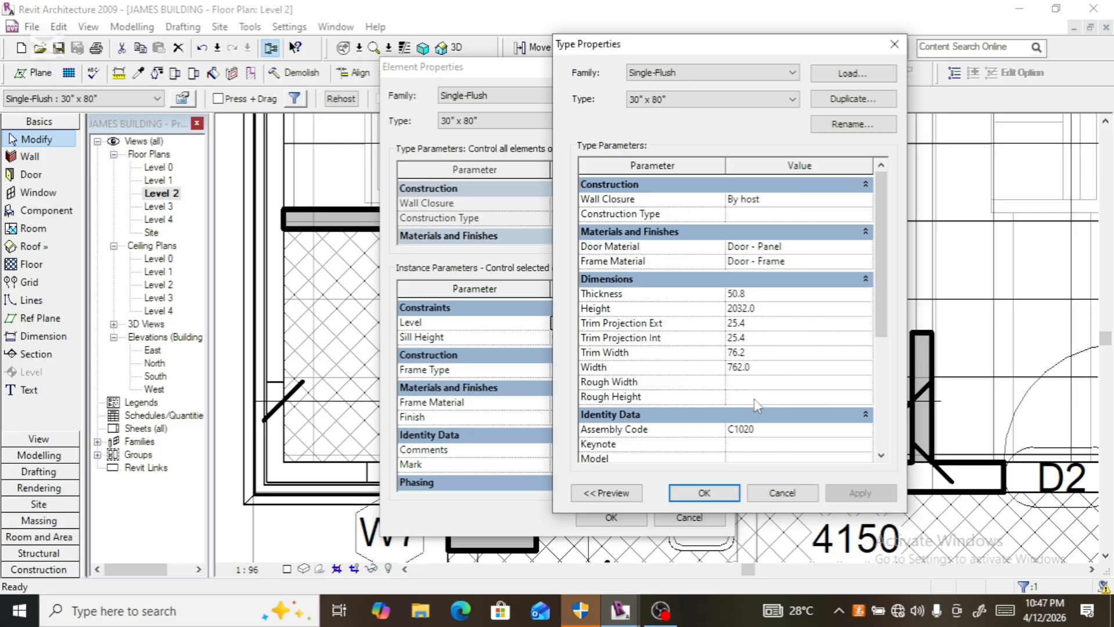
key(BackSpace)
key(BackSpace)
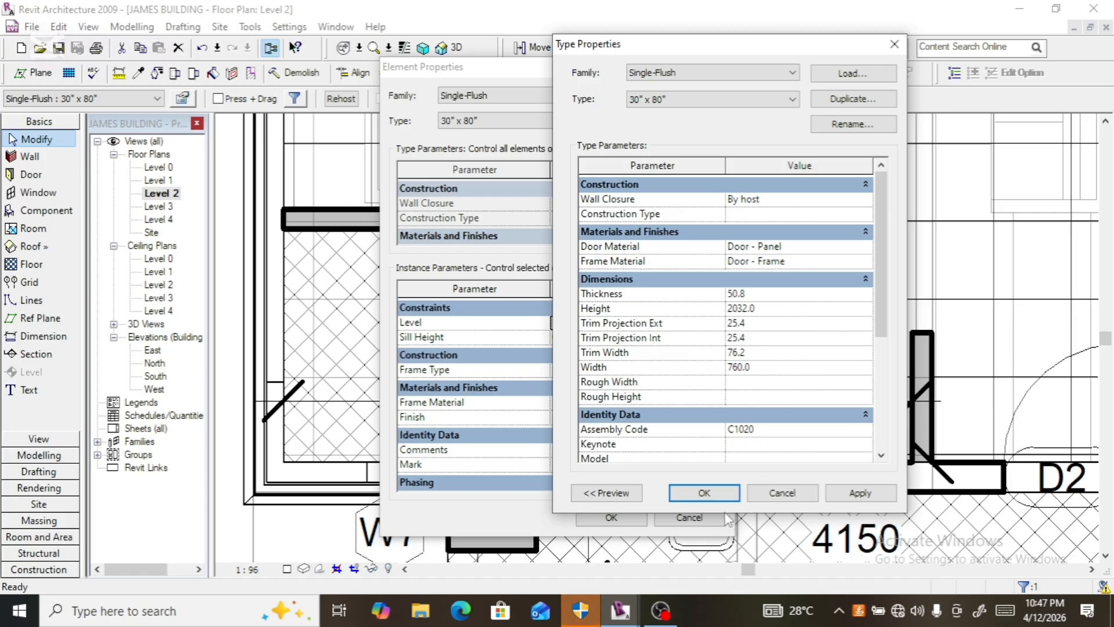
click(704, 494)
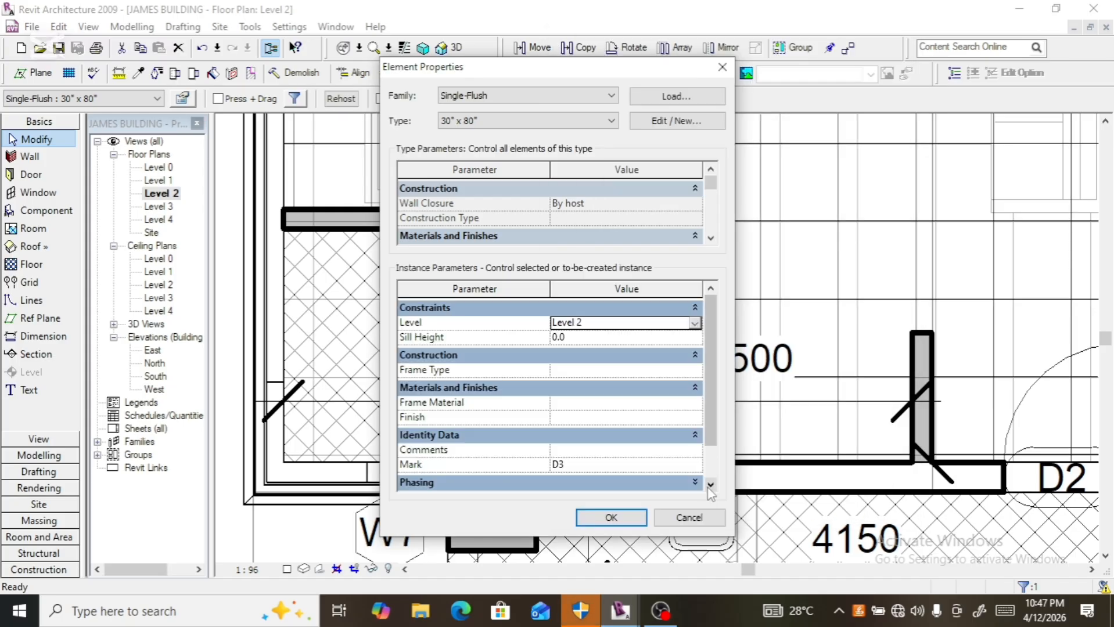
click(611, 517)
key(Escape)
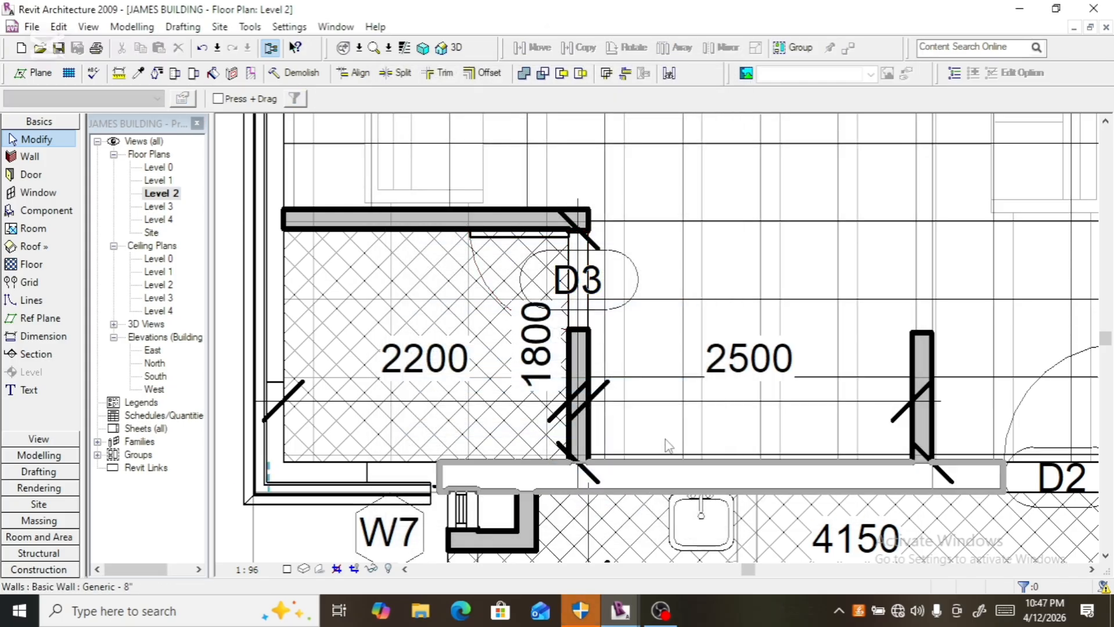
- Nudge the short wall stub beside the D2 door toward that door, giving a clear distance of 2980 mm from the D3 door's wall
scroll(587, 290, down, 3)
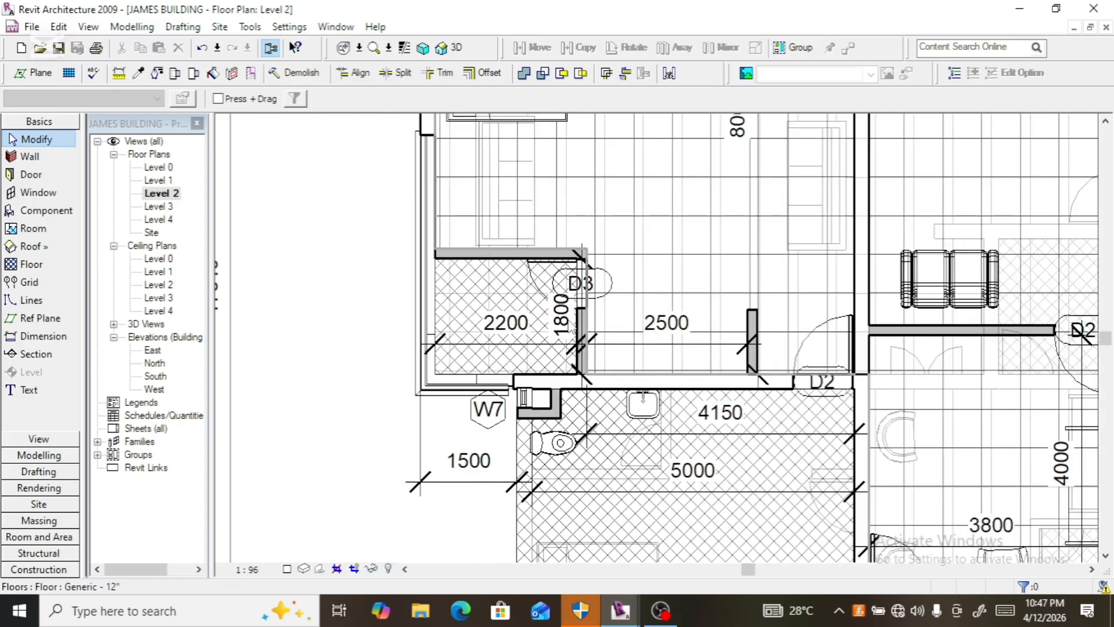
scroll(572, 329, down, 3)
scroll(575, 334, up, 3)
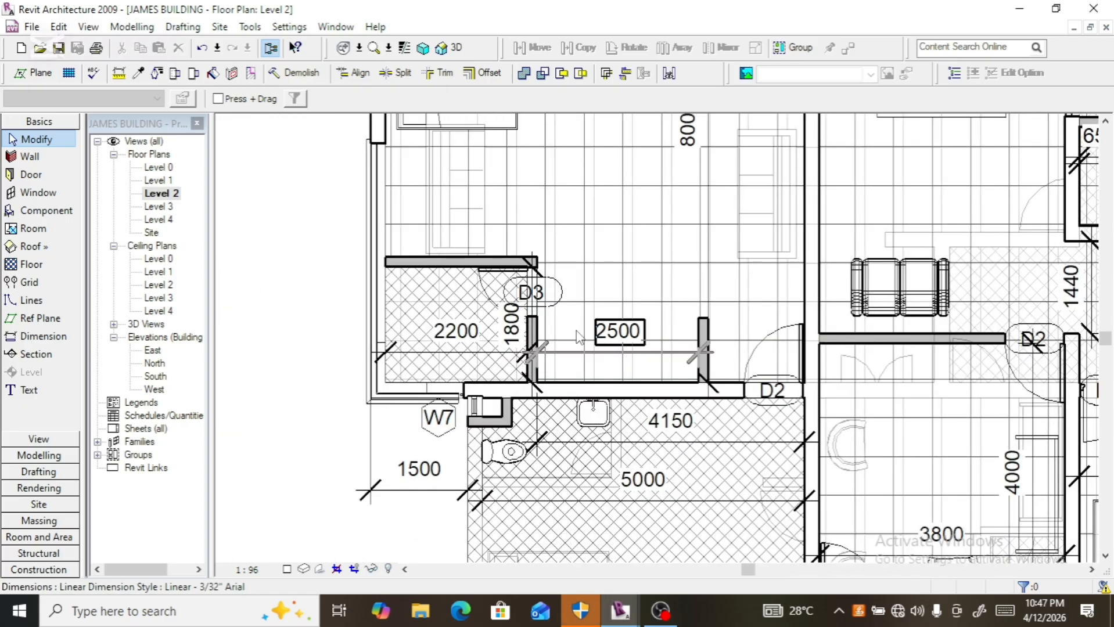
click(700, 351)
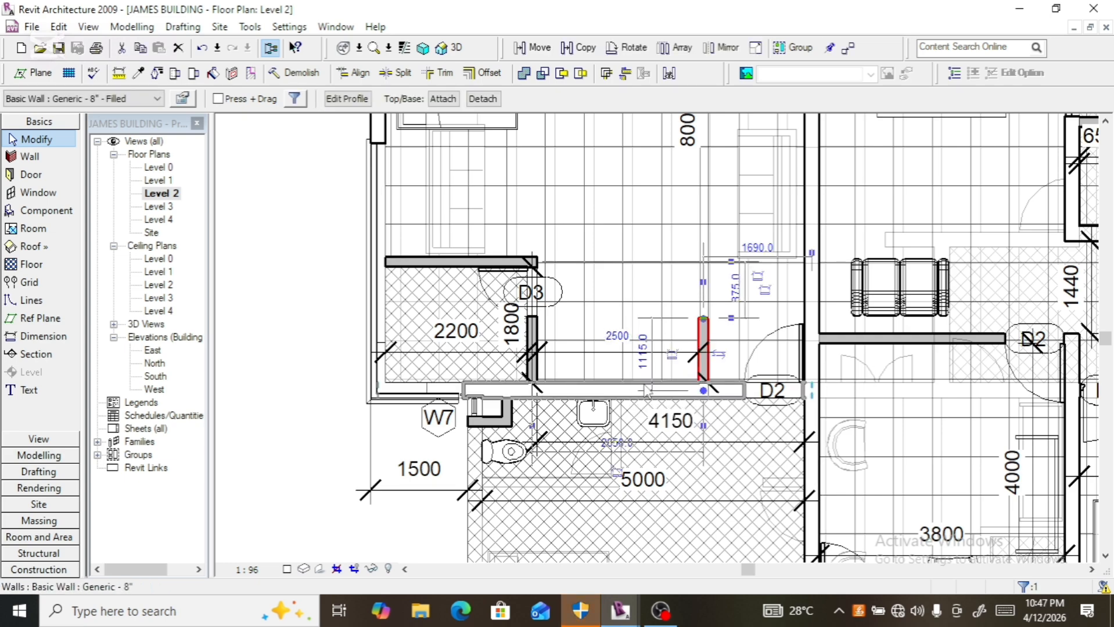
scroll(646, 392, up, 2)
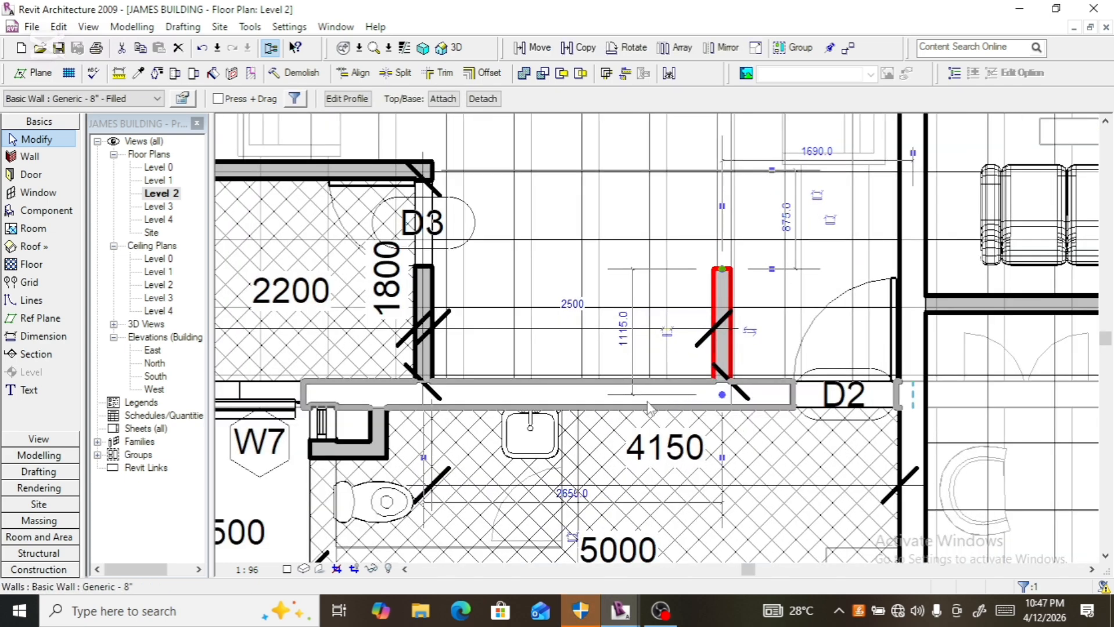
key(Right)
key(Right)
key(Right)
key(Right)
key(Right)
key(Right)
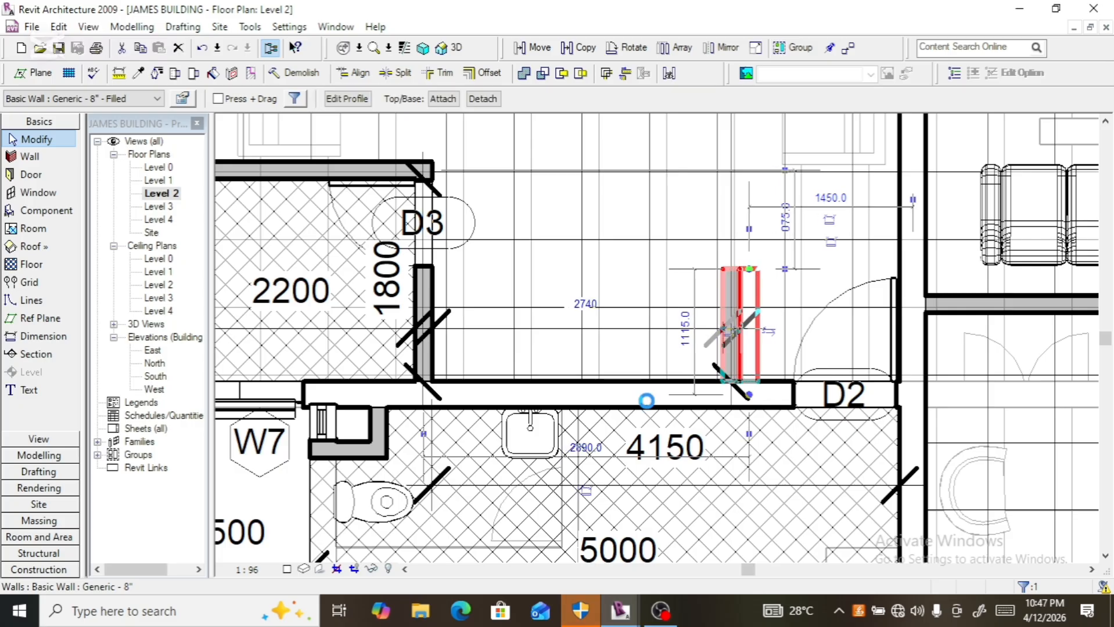
key(Right)
key(Right)
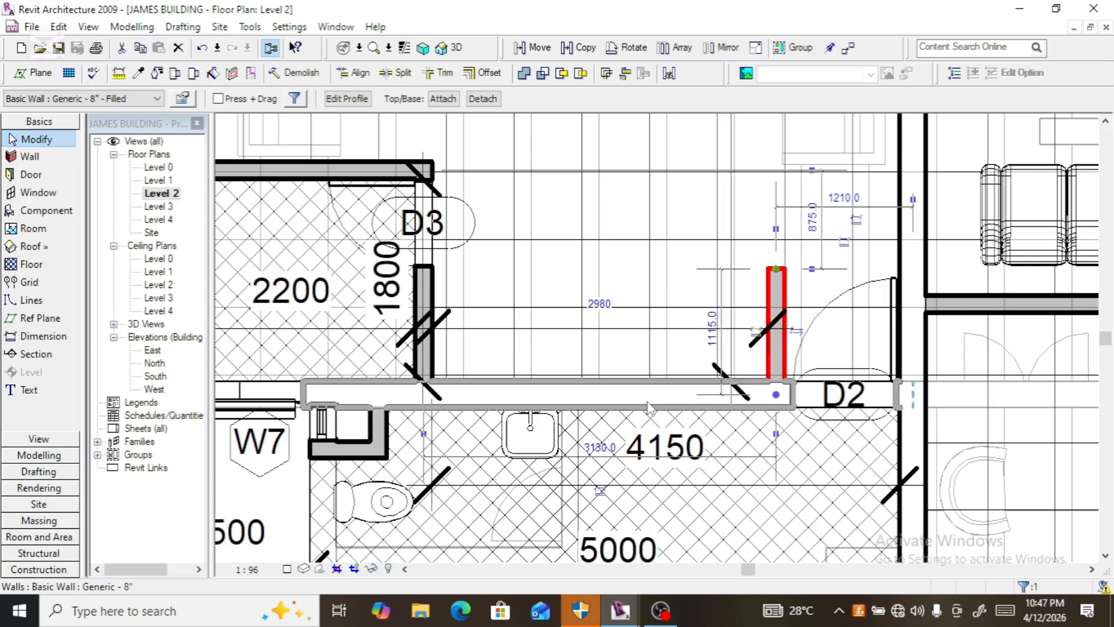
scroll(649, 403, down, 3)
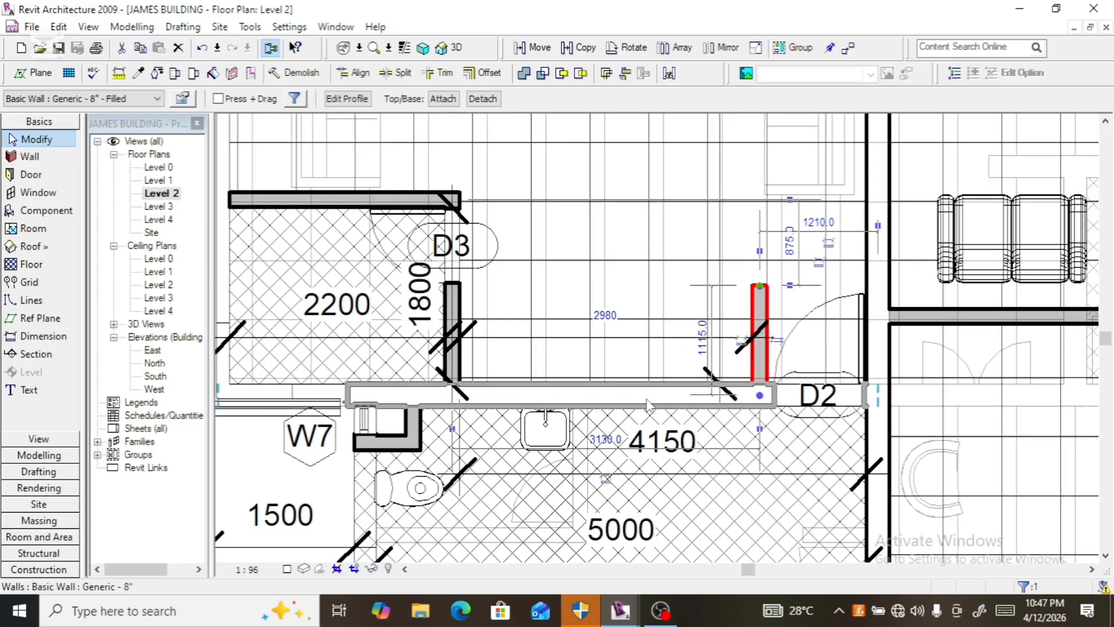
scroll(649, 402, down, 2)
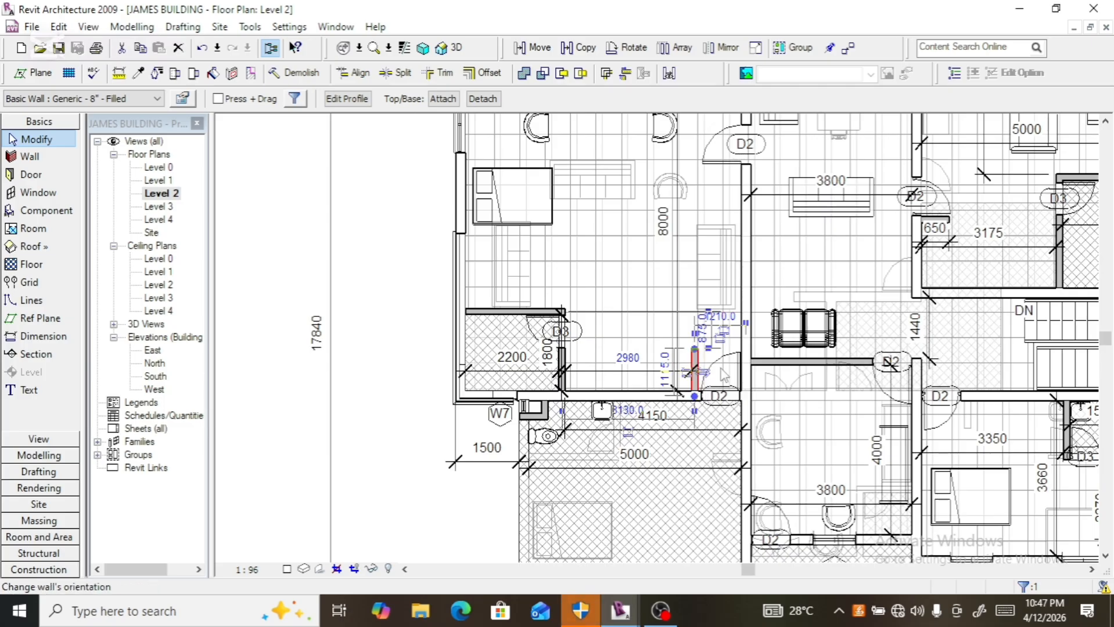
click(628, 357)
scroll(625, 368, up, 2)
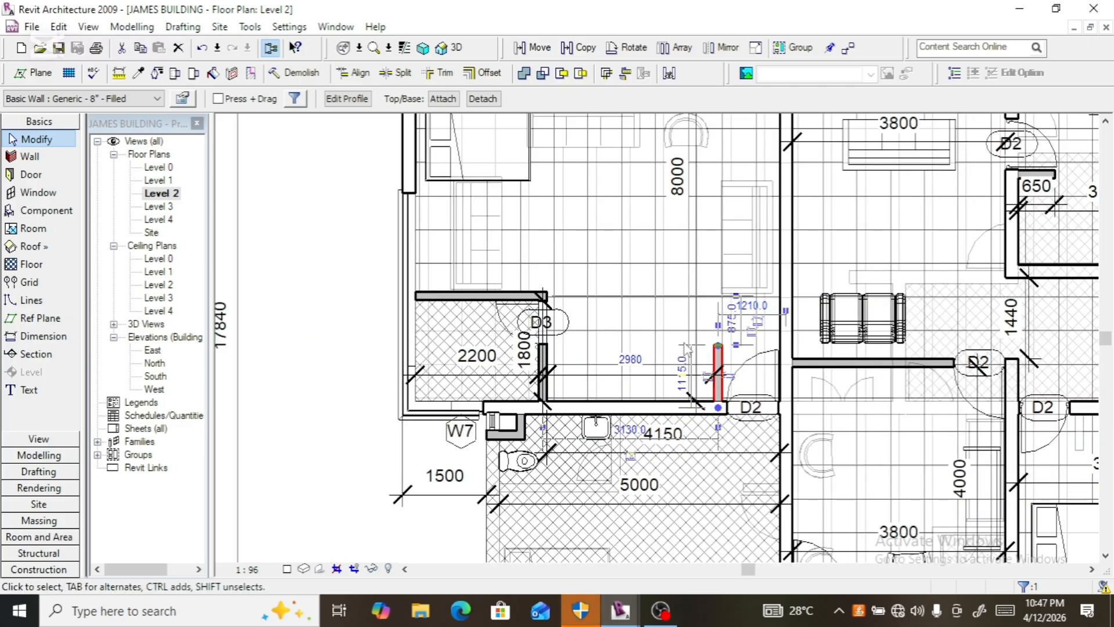
scroll(707, 377, up, 2)
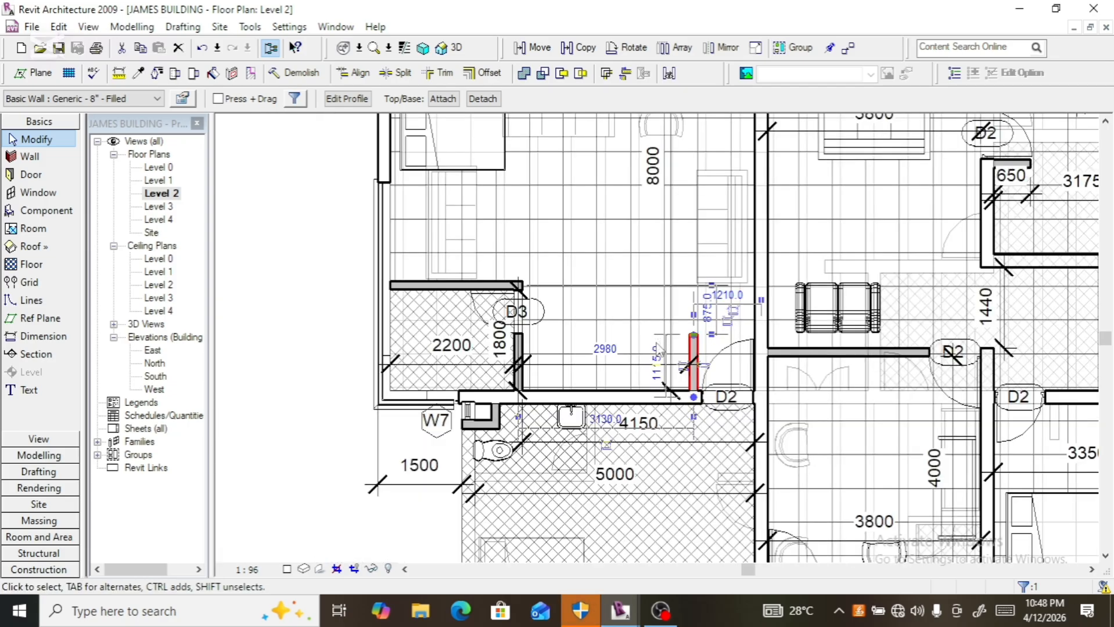
scroll(662, 346, down, 2)
scroll(679, 371, up, 2)
scroll(662, 371, up, 3)
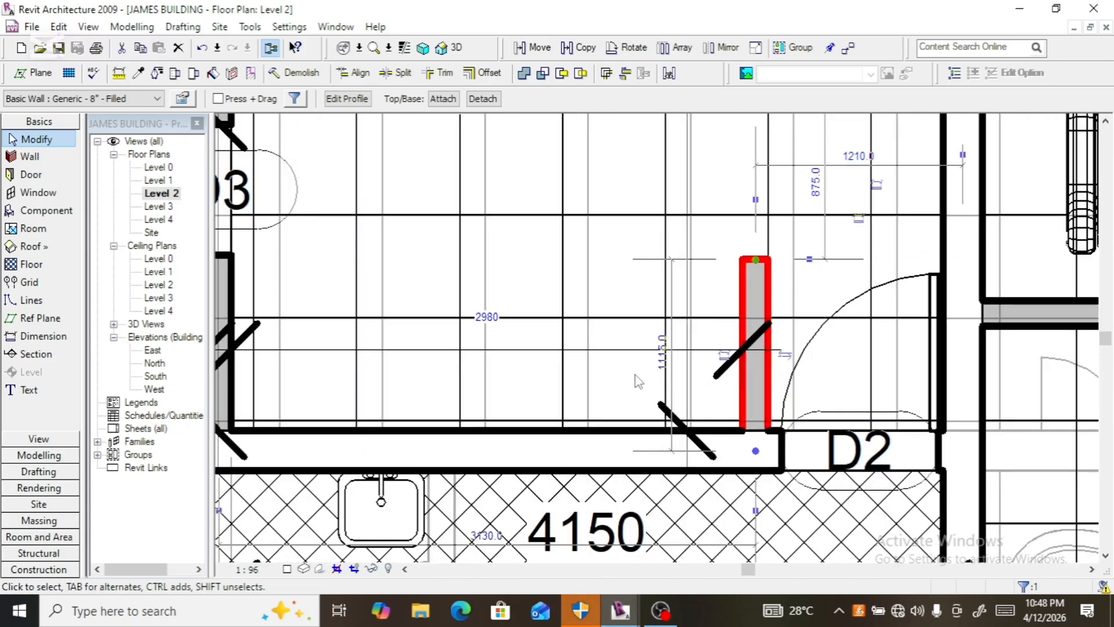
click(666, 361)
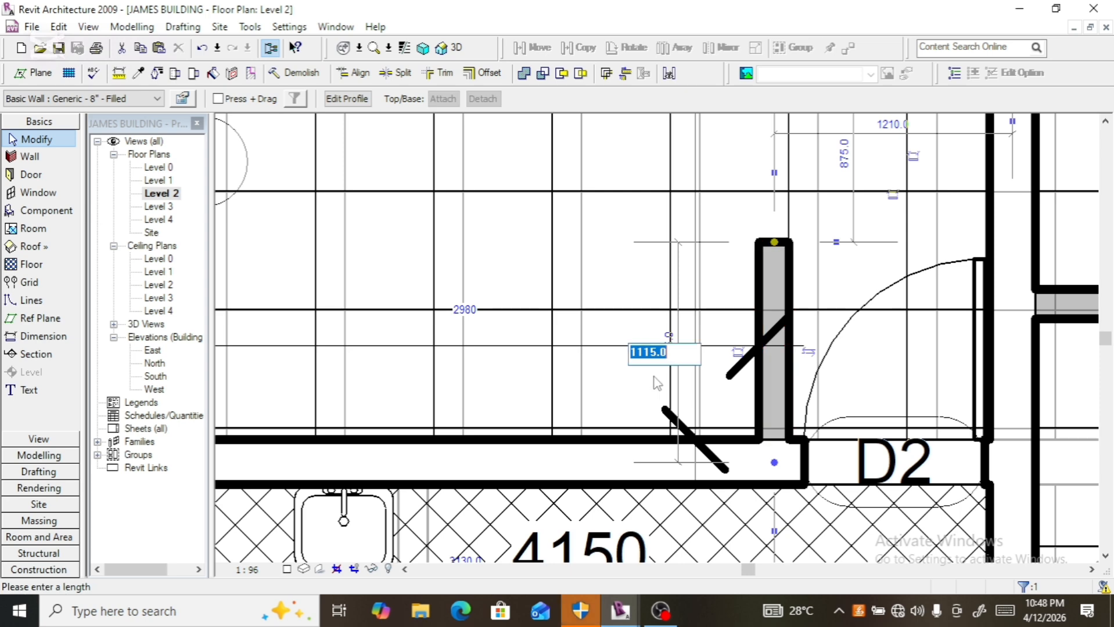
scroll(638, 381, down, 2)
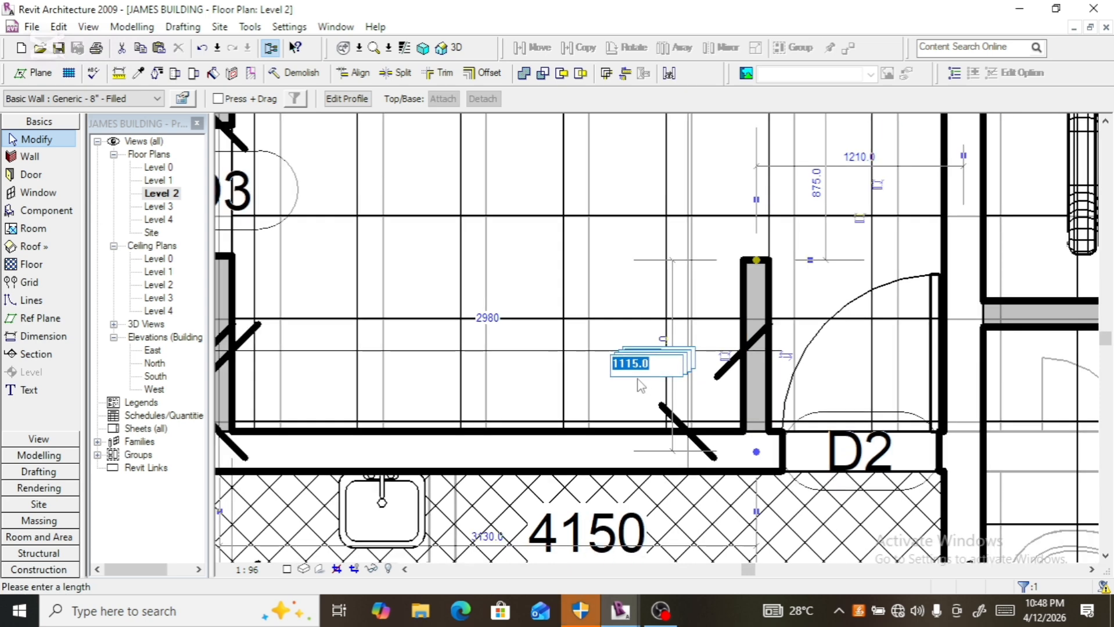
key(Return)
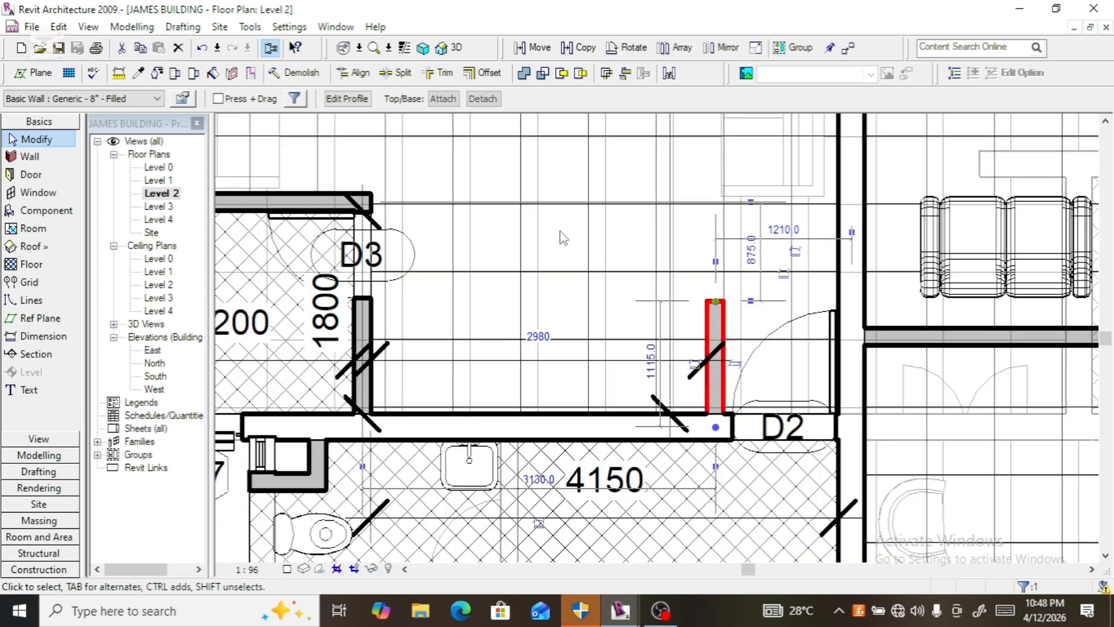
scroll(587, 274, down, 1)
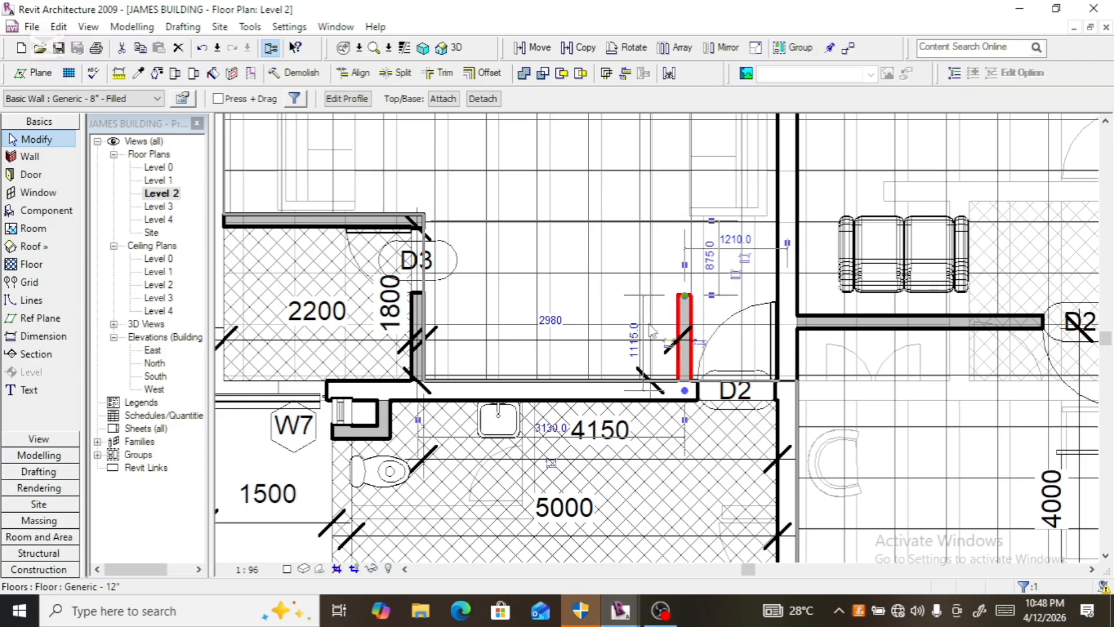
key(Escape)
- Move the square vanity sink from the bathroom below into the small room, beside the wall of the D3 door
scroll(580, 352, down, 2)
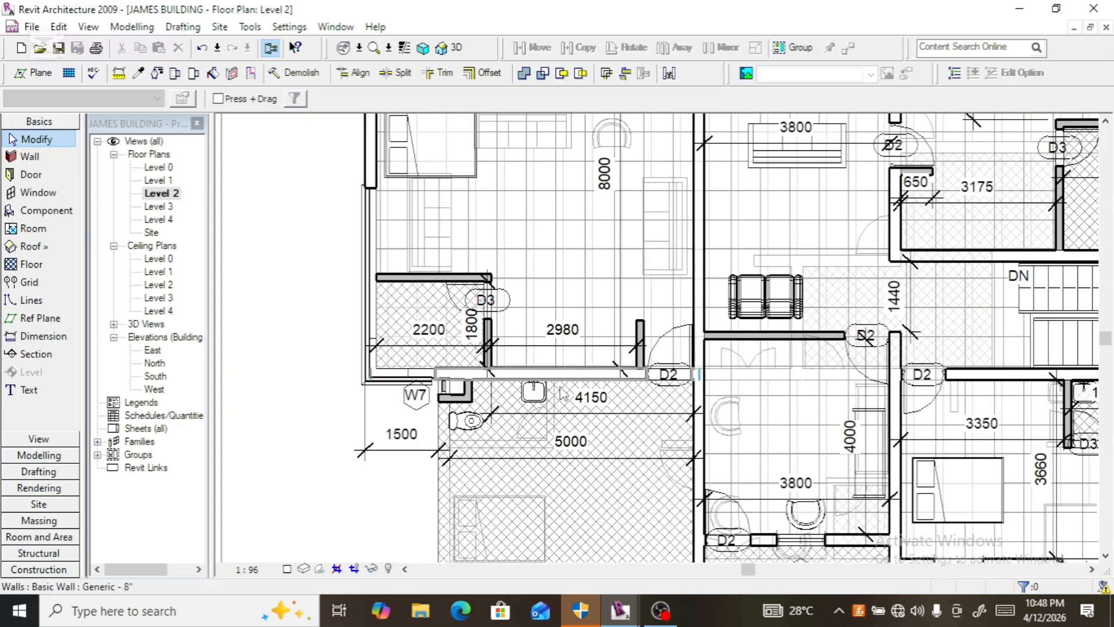
scroll(563, 395, down, 2)
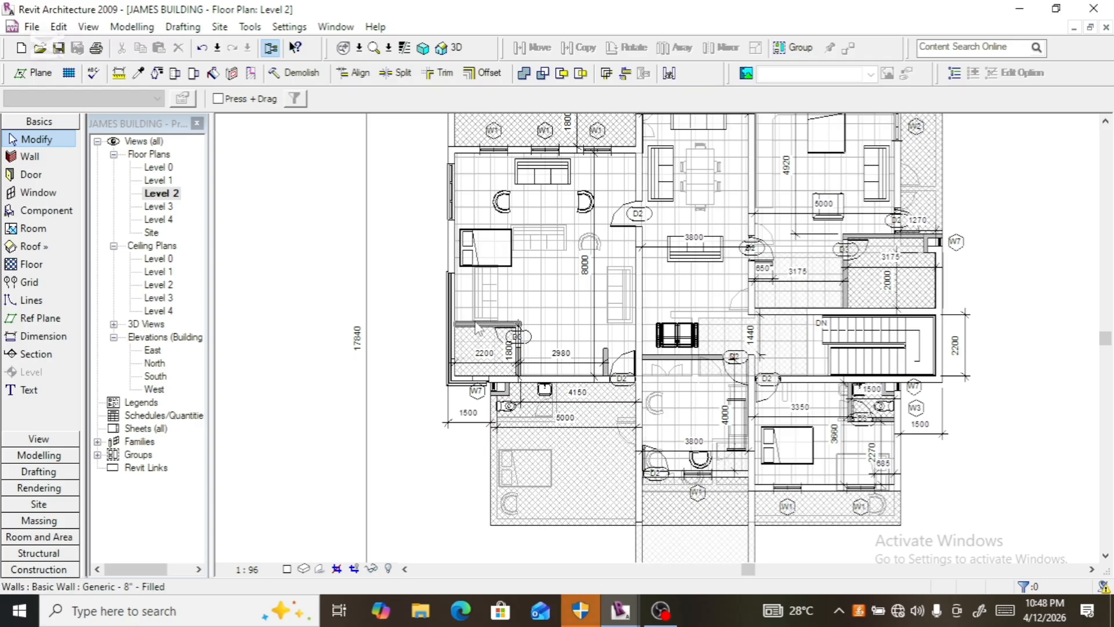
click(518, 337)
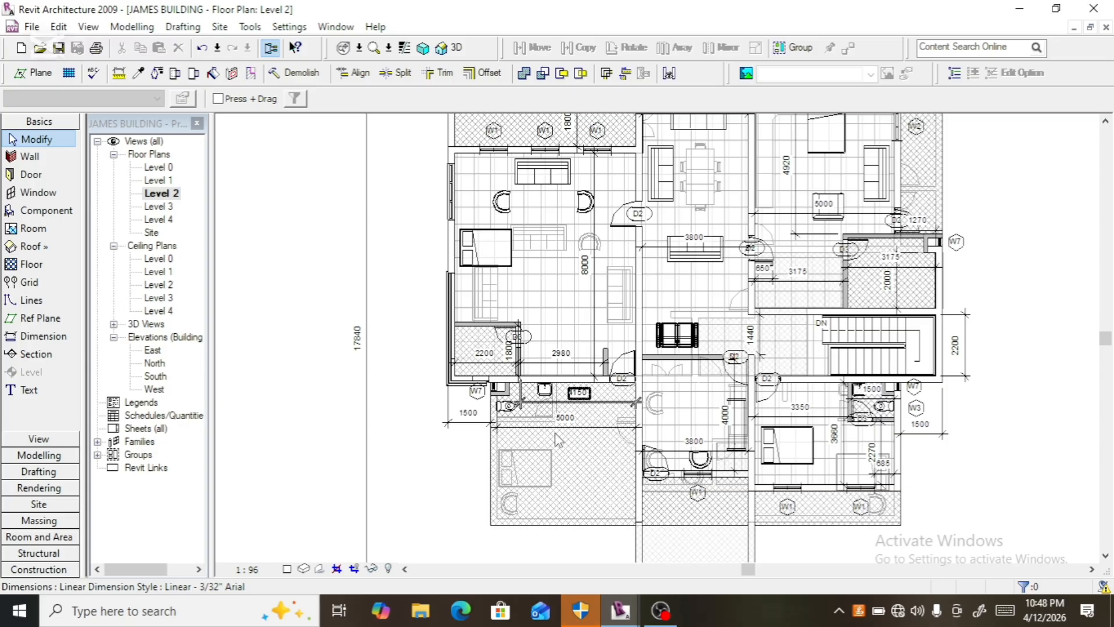
scroll(556, 440, down, 1)
scroll(499, 415, up, 4)
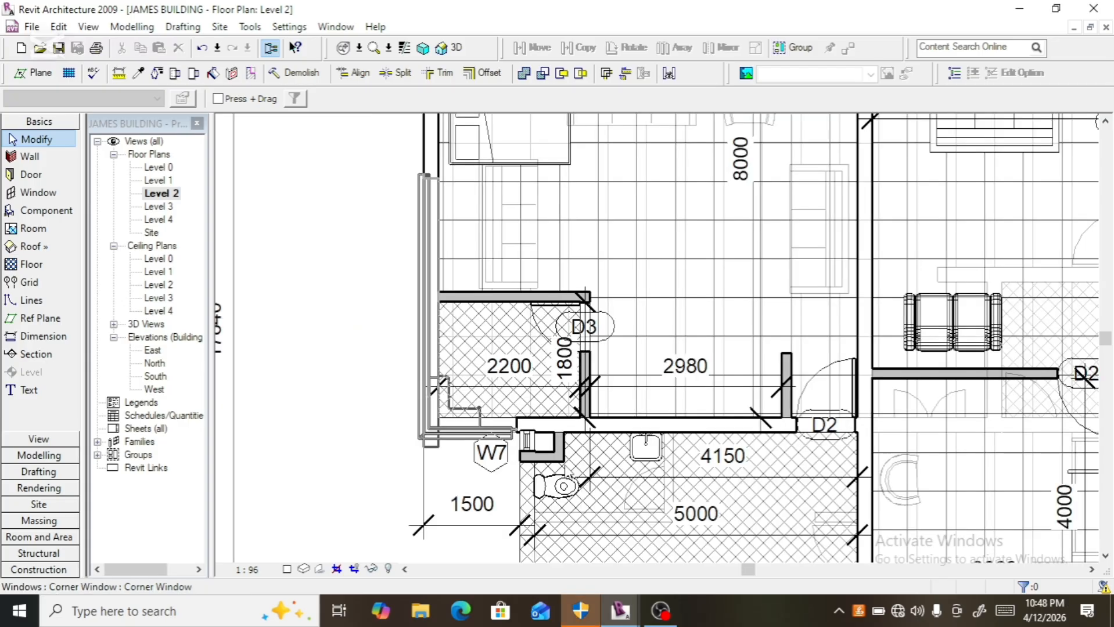
click(645, 459)
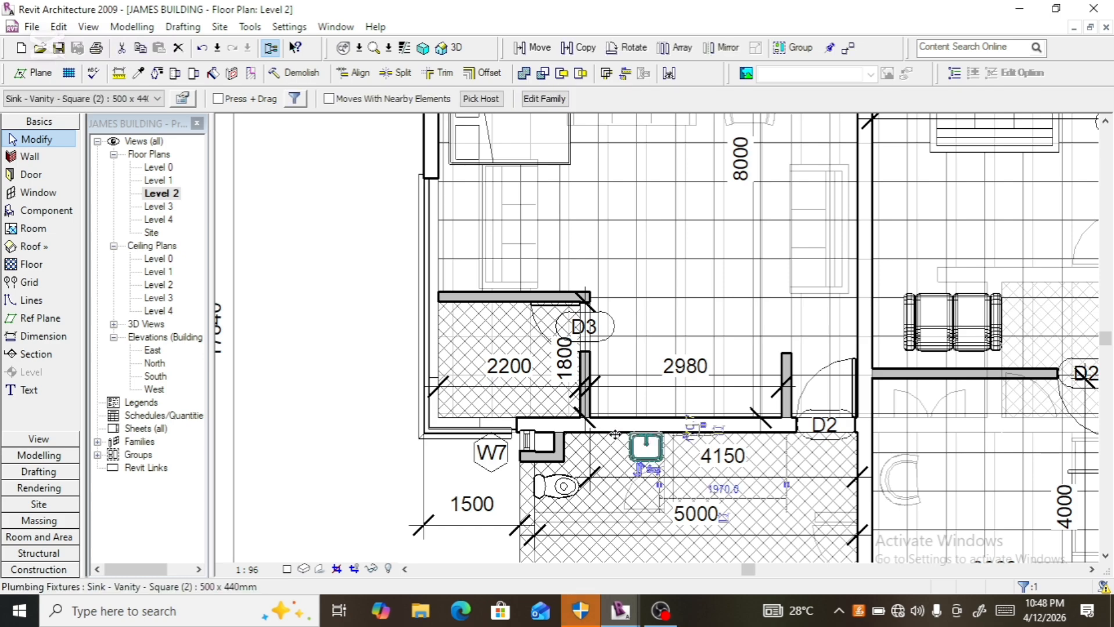
drag(645, 437, 554, 393)
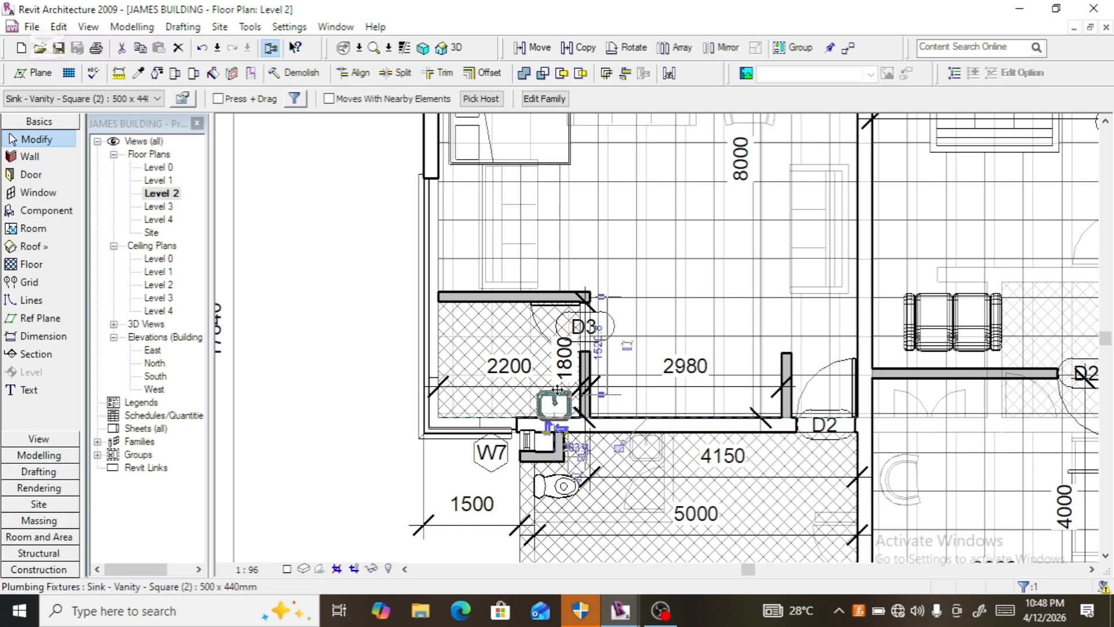
scroll(560, 435, up, 5)
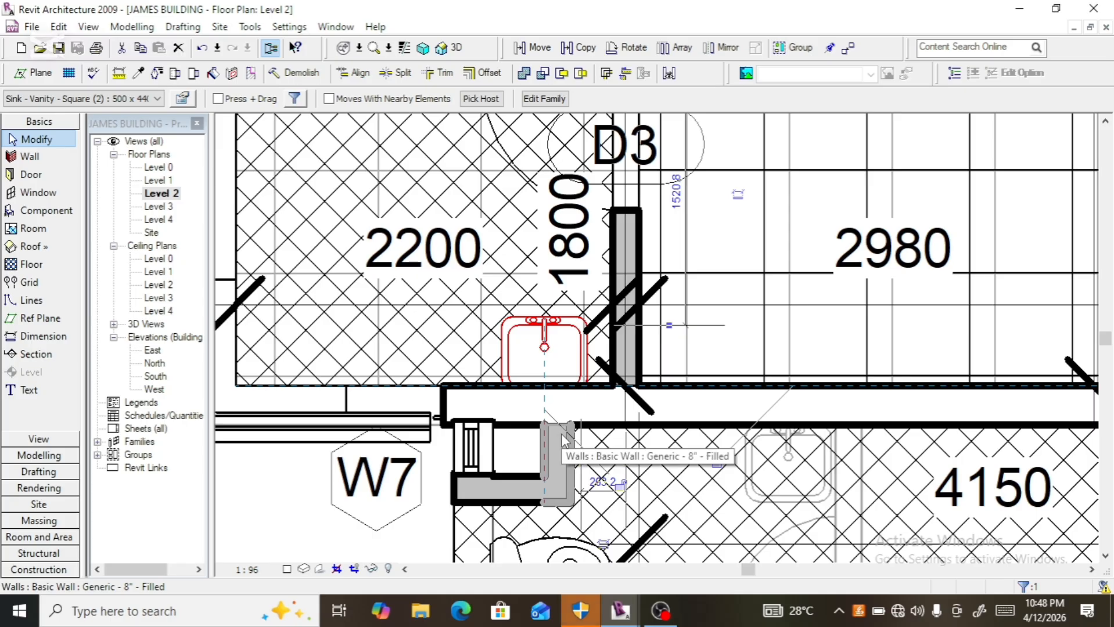
- Nudge the sink up off the small room's lower wall and turn it around so its tap side faces that wall
key(Up)
key(Up)
key(Up)
key(Up)
key(Up)
key(Up)
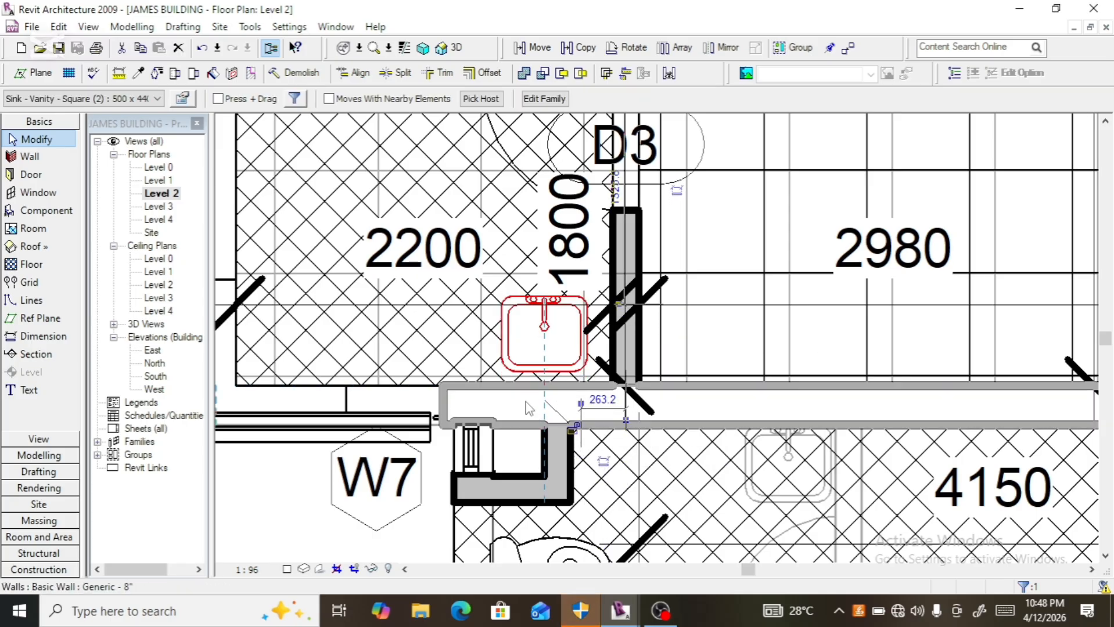
click(527, 407)
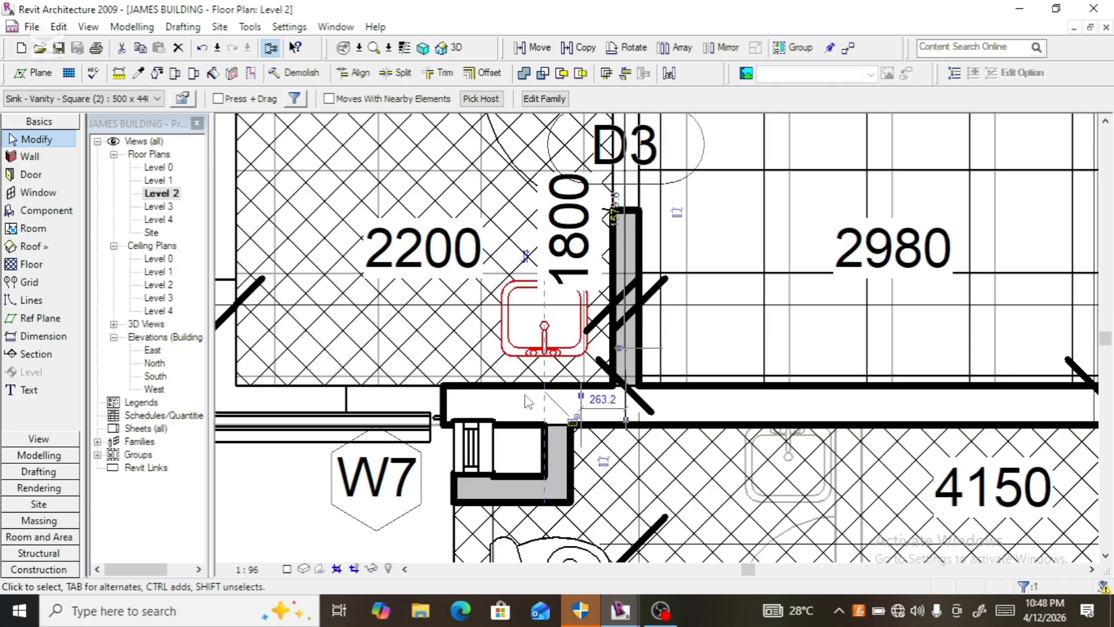
- Nudge the sink down to the small room's lower wall and sideways into the corner beside the D3 door's wall
key(Down)
key(Down)
key(Down)
key(Down)
key(Down)
key(Down)
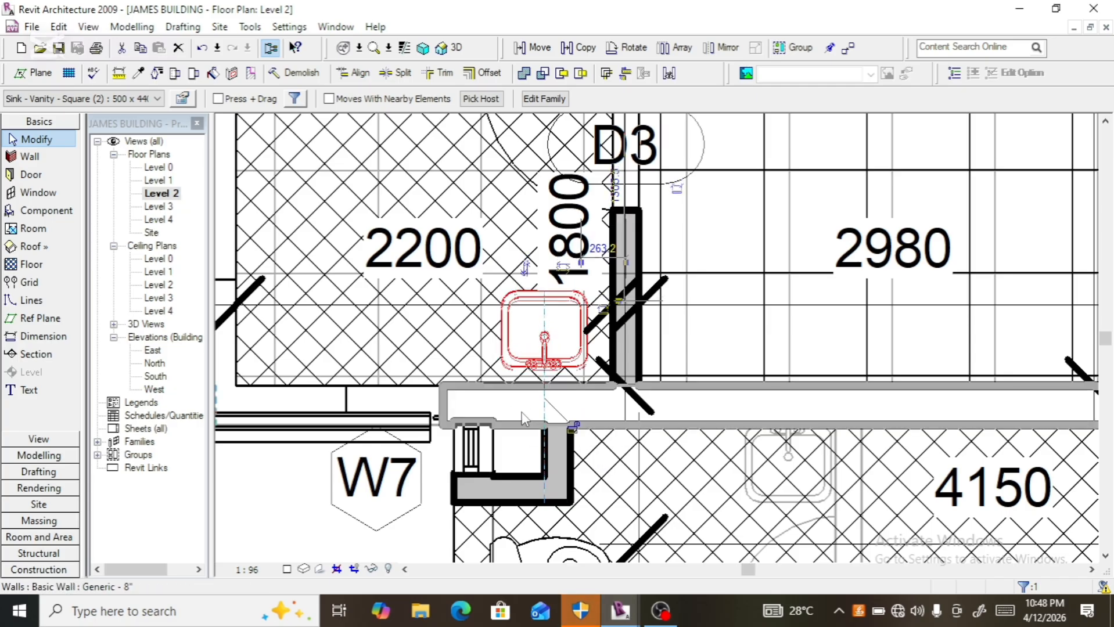
key(Right)
key(Right)
key(Right)
key(Right)
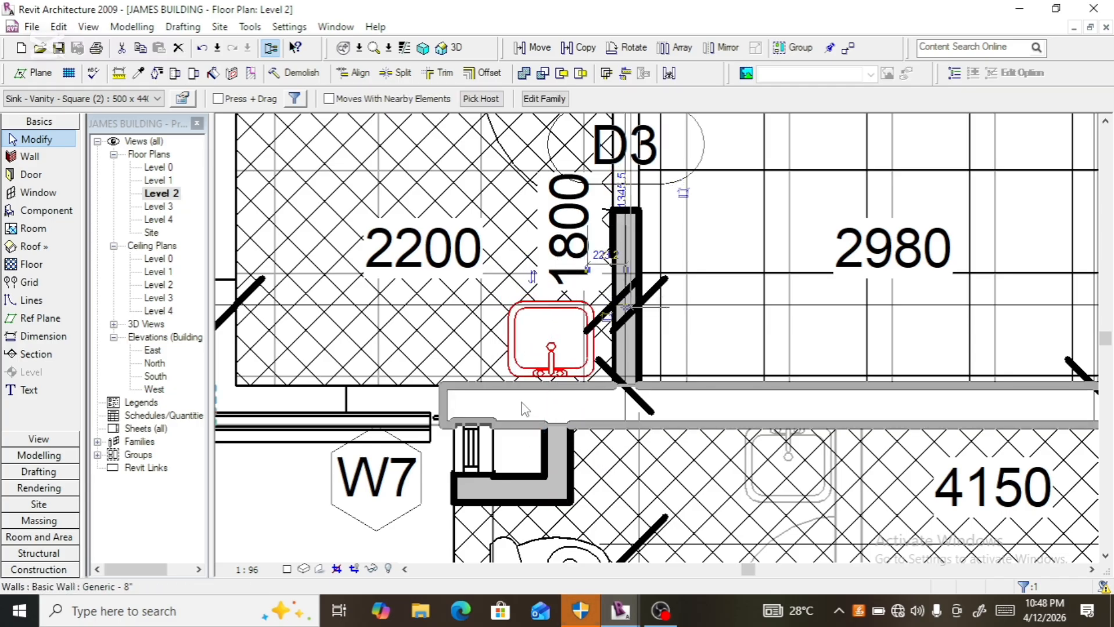
key(Right)
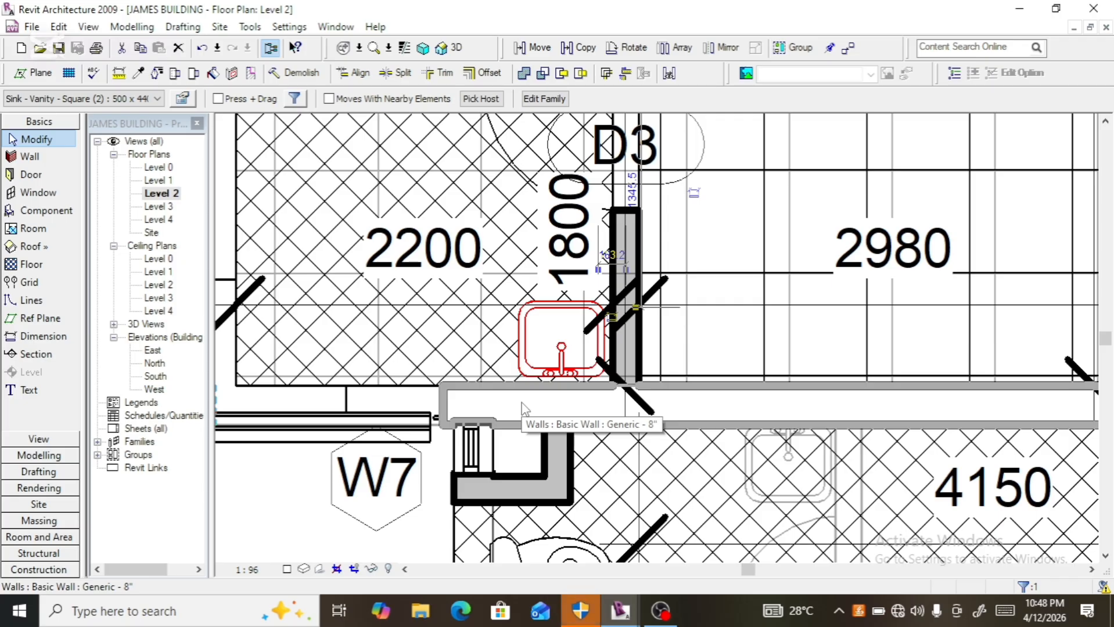
- Move the WC from the bathroom below into the small room, beside the sink
scroll(517, 407, down, 2)
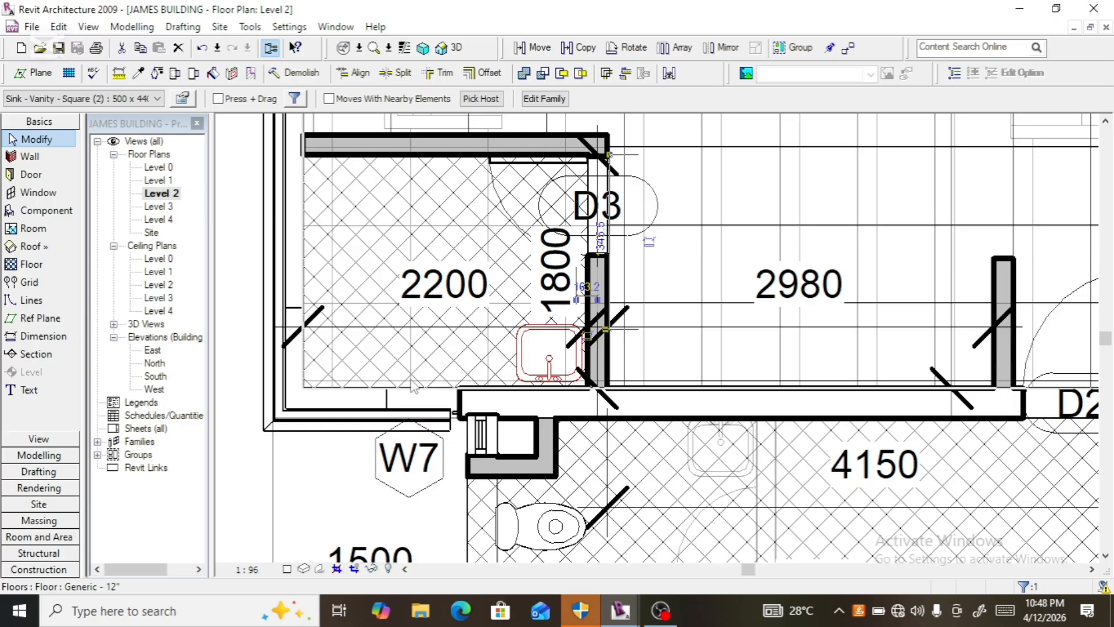
click(515, 524)
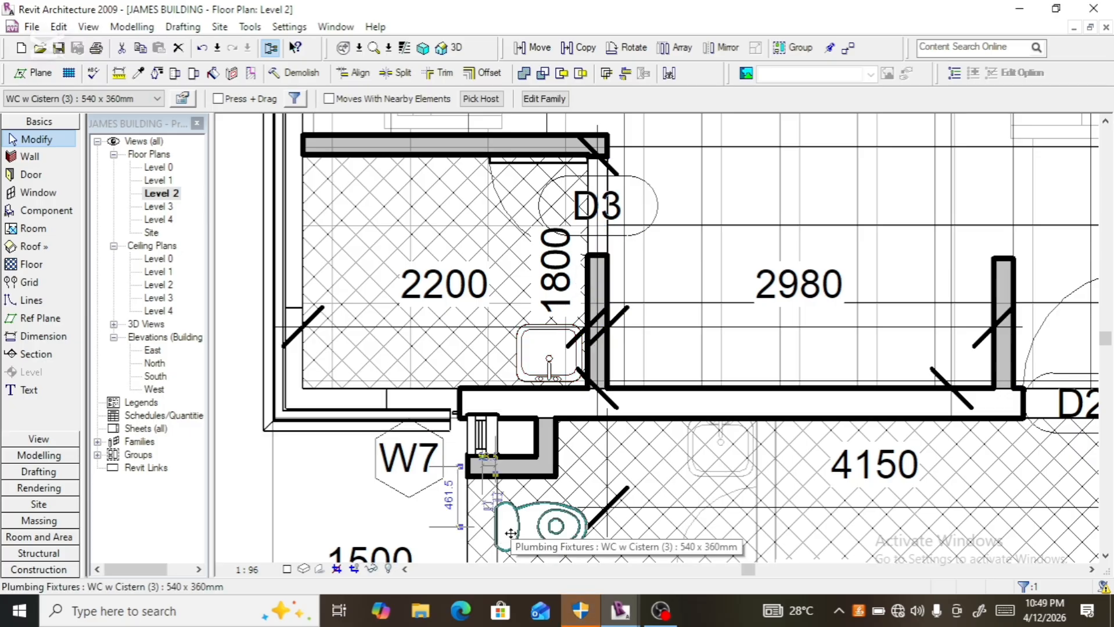
drag(520, 528, 406, 349)
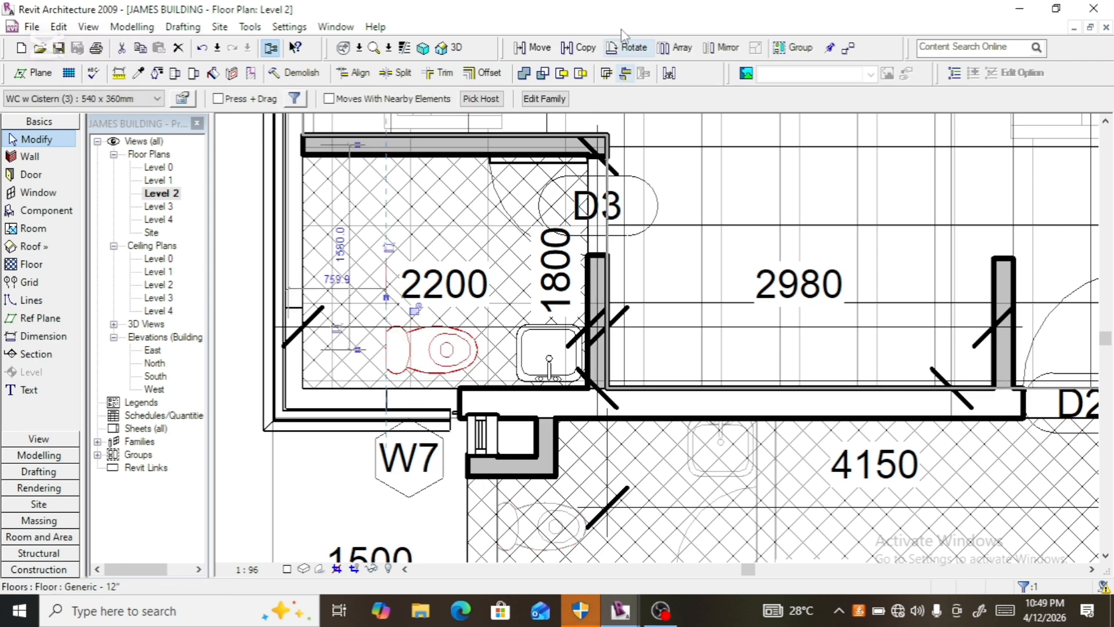
click(583, 48)
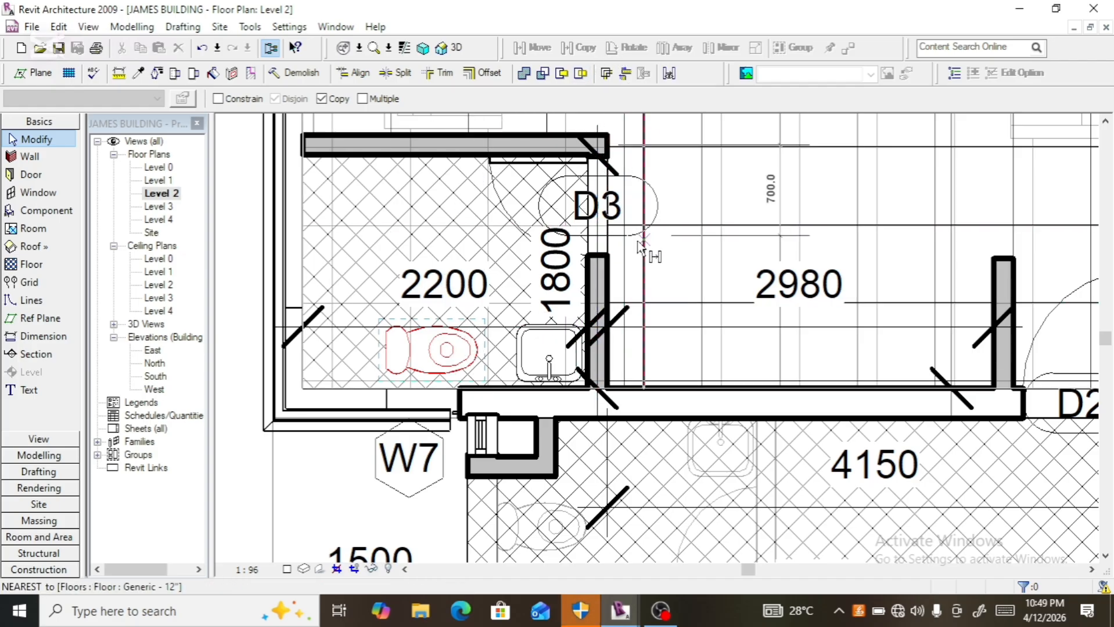
key(Escape)
key(Escape)
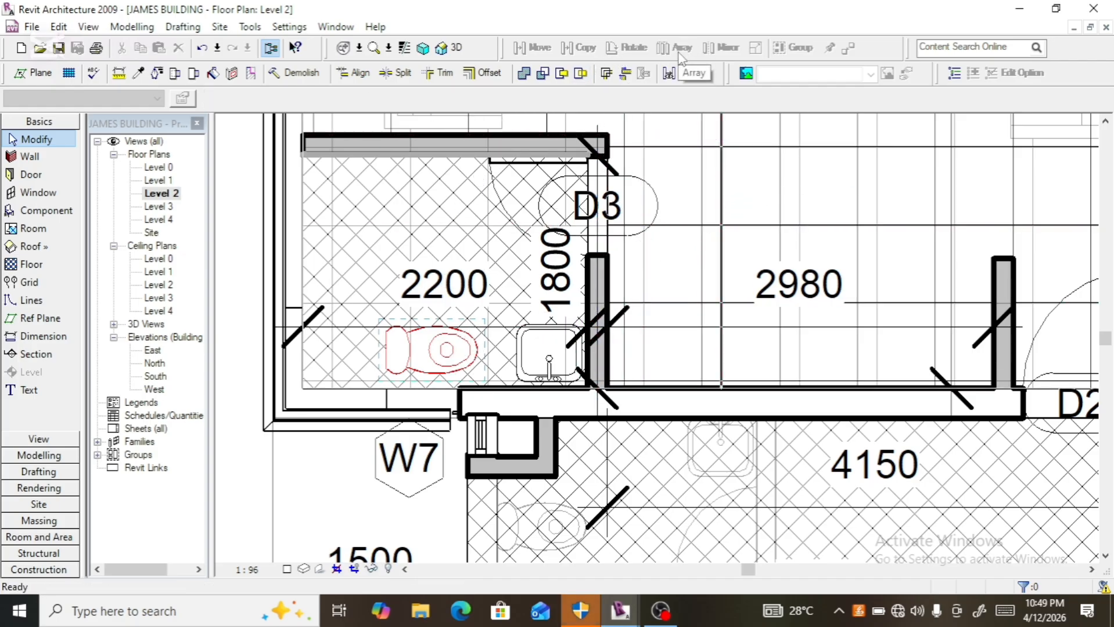
click(463, 347)
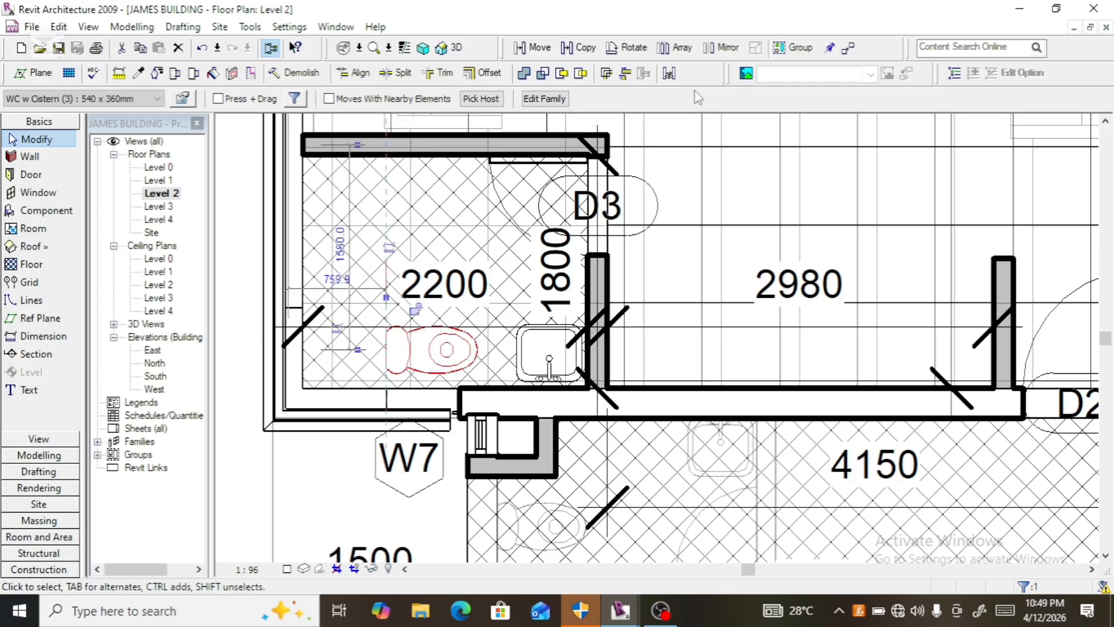
click(626, 47)
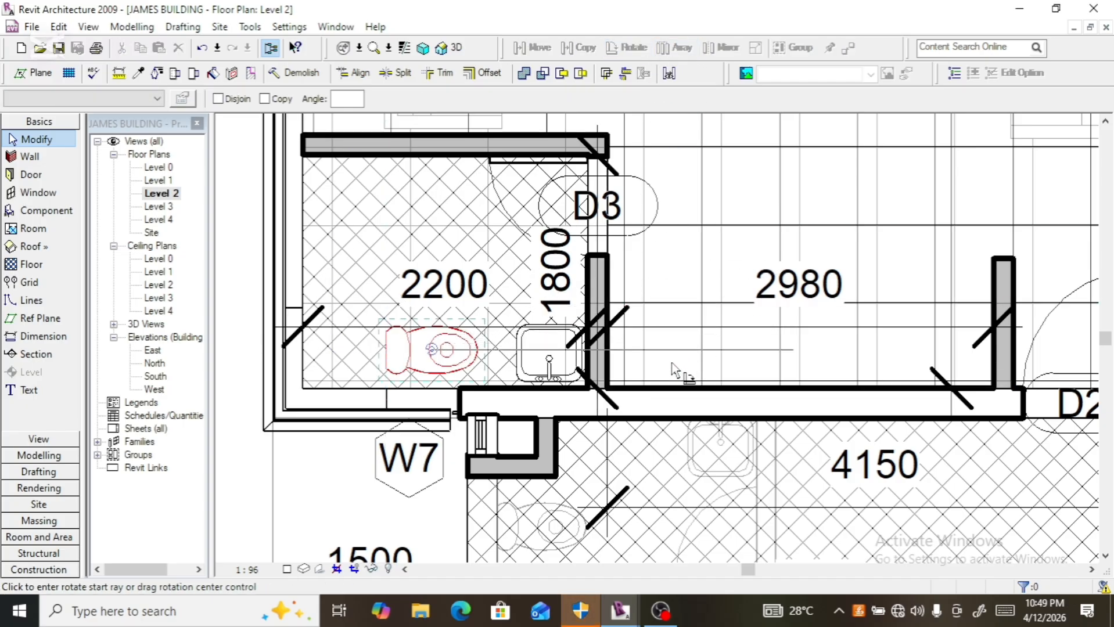
key(Escape)
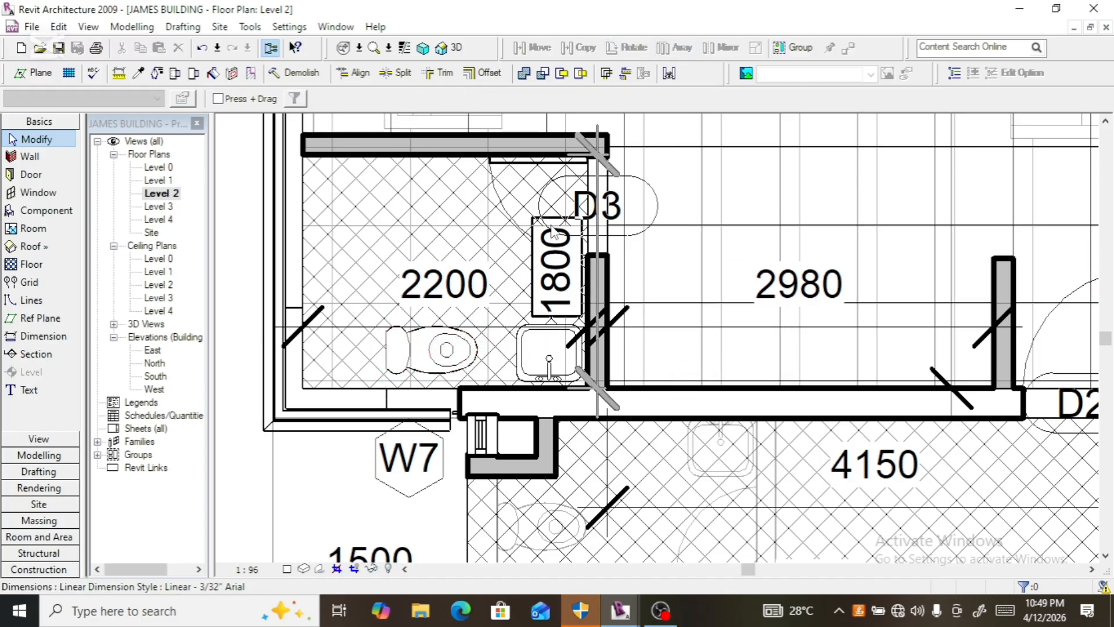
key(Escape)
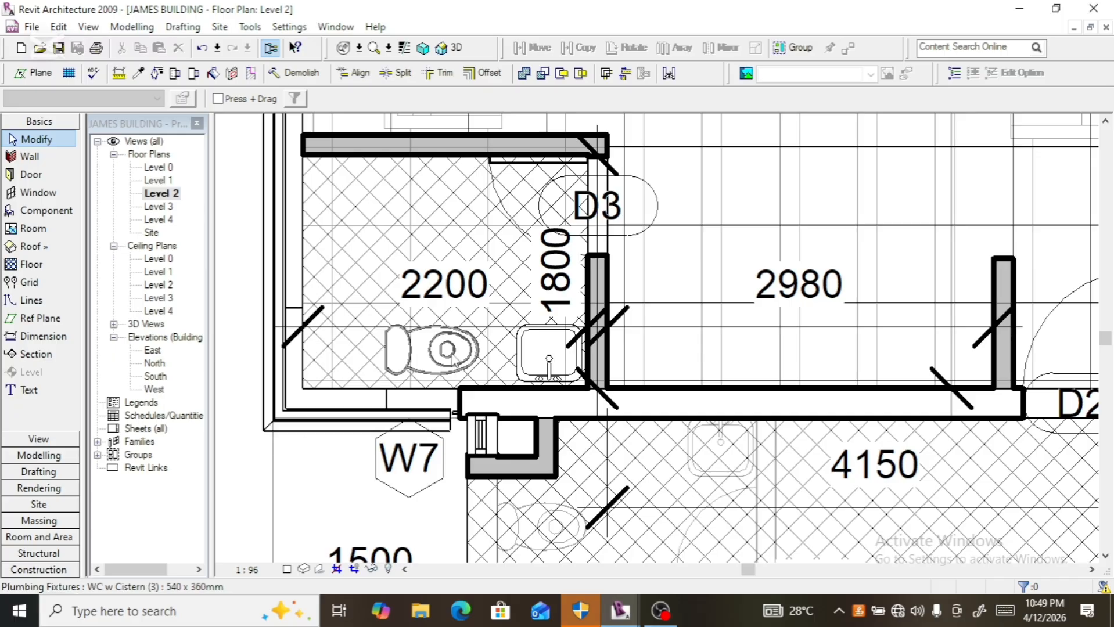
- Rotate the WC 90° counterclockwise so its cistern backs onto the small room's lower wall
click(452, 364)
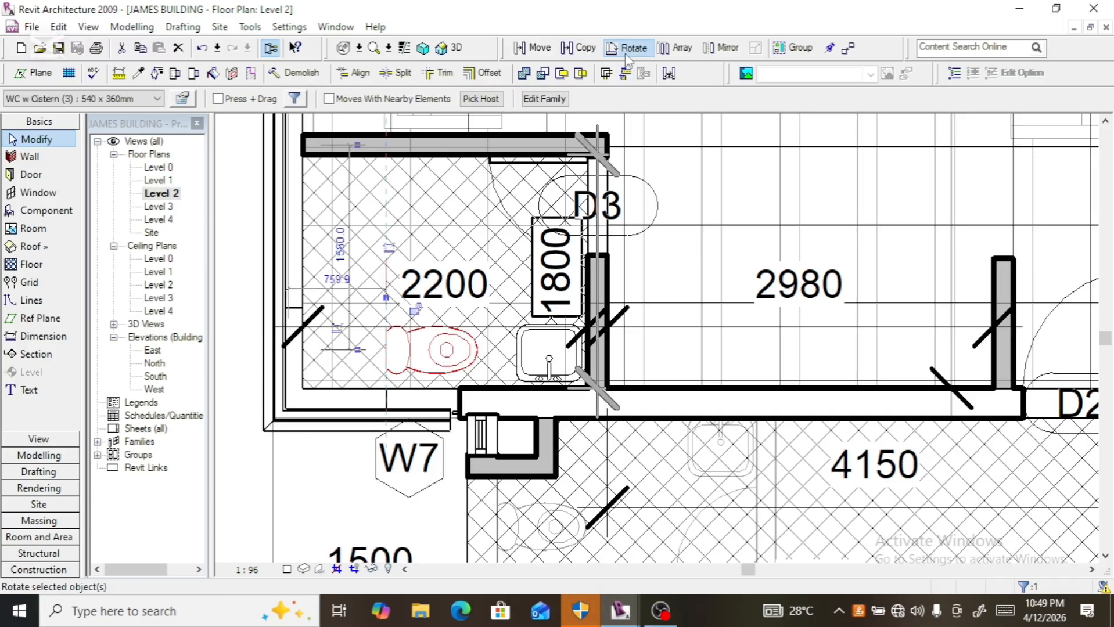
click(626, 49)
key(Escape)
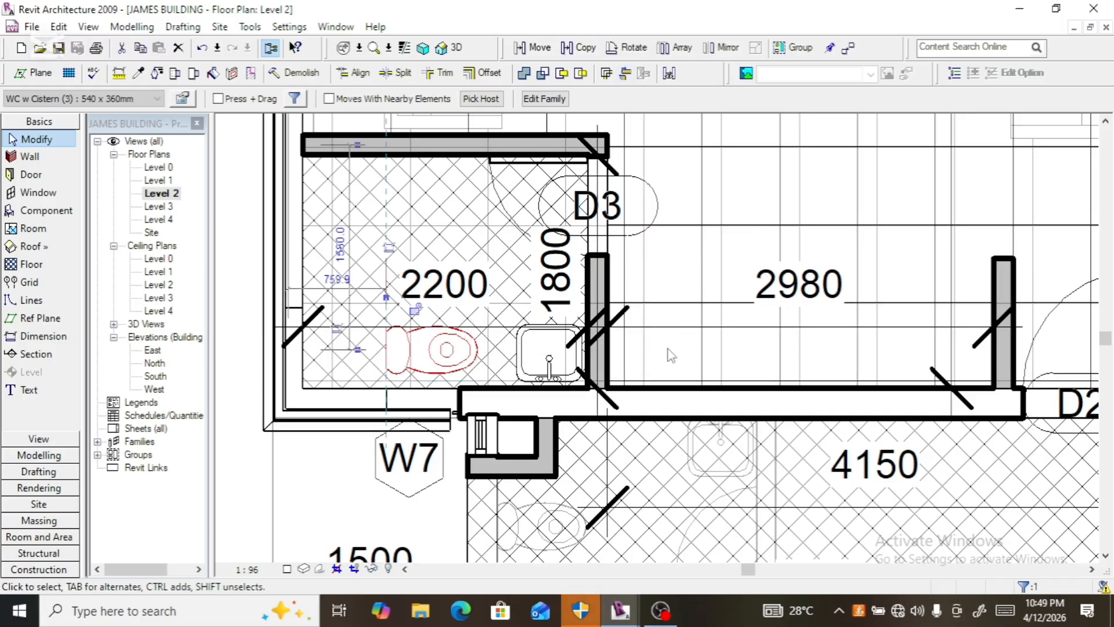
click(626, 48)
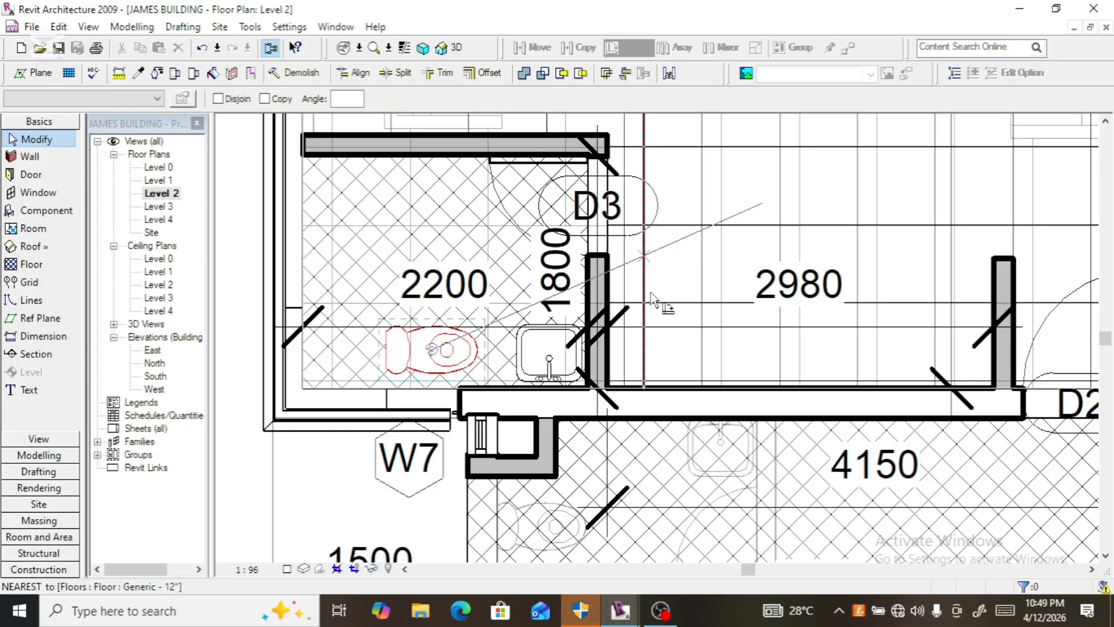
click(672, 350)
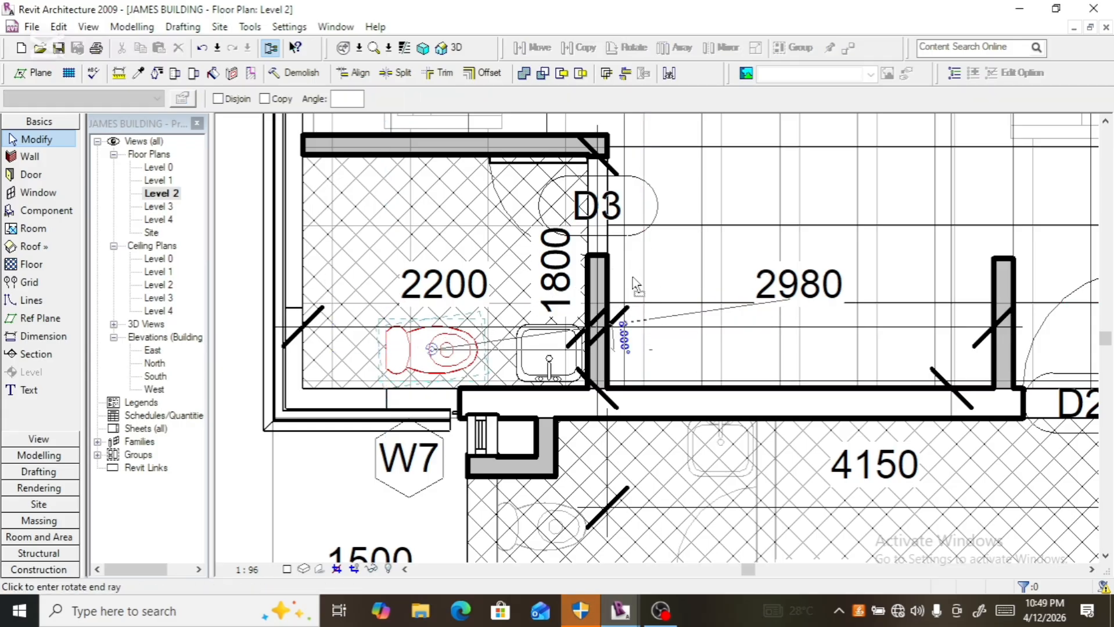
click(434, 215)
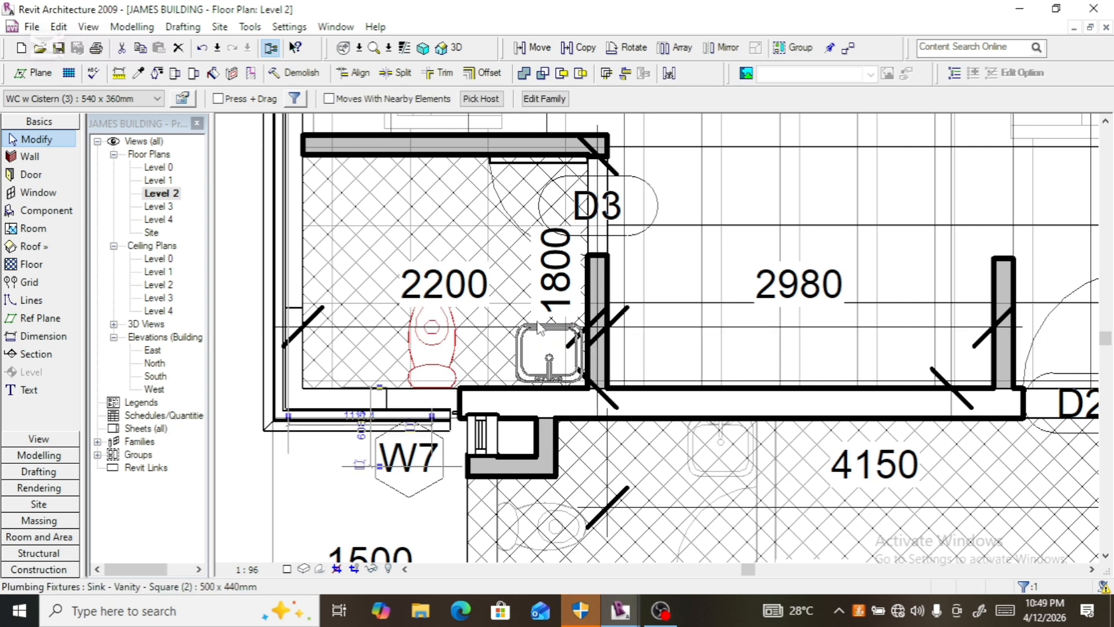
- Nudge the WC along the small room's lower wall toward the D3 door's wall until it overlaps the sink's edge
key(Left)
key(Left)
key(Left)
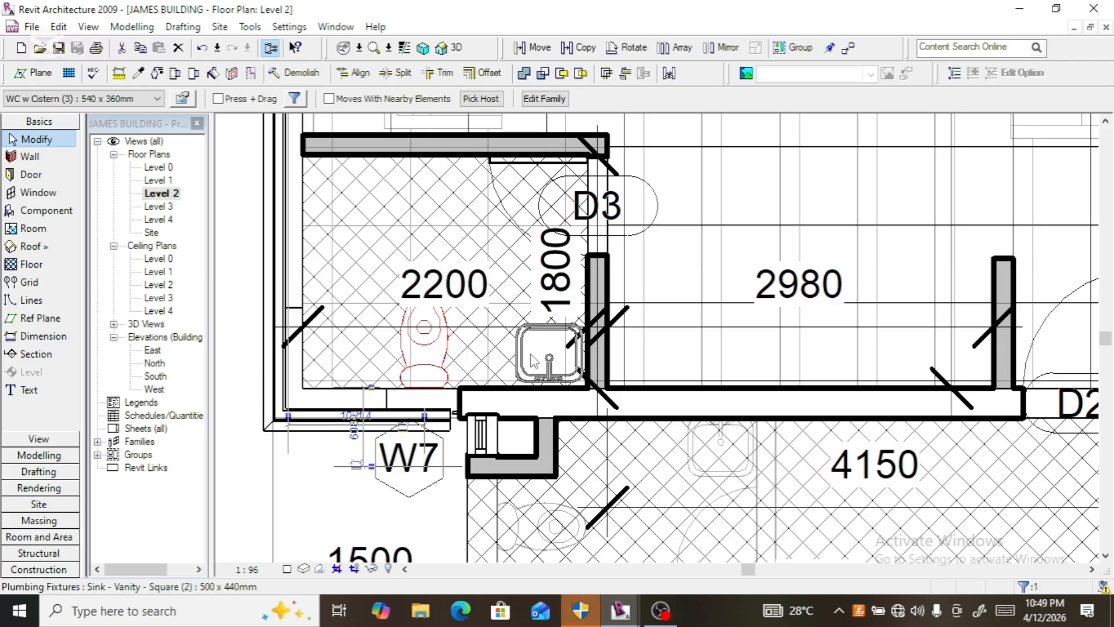
key(Right)
key(Right)
key(Right)
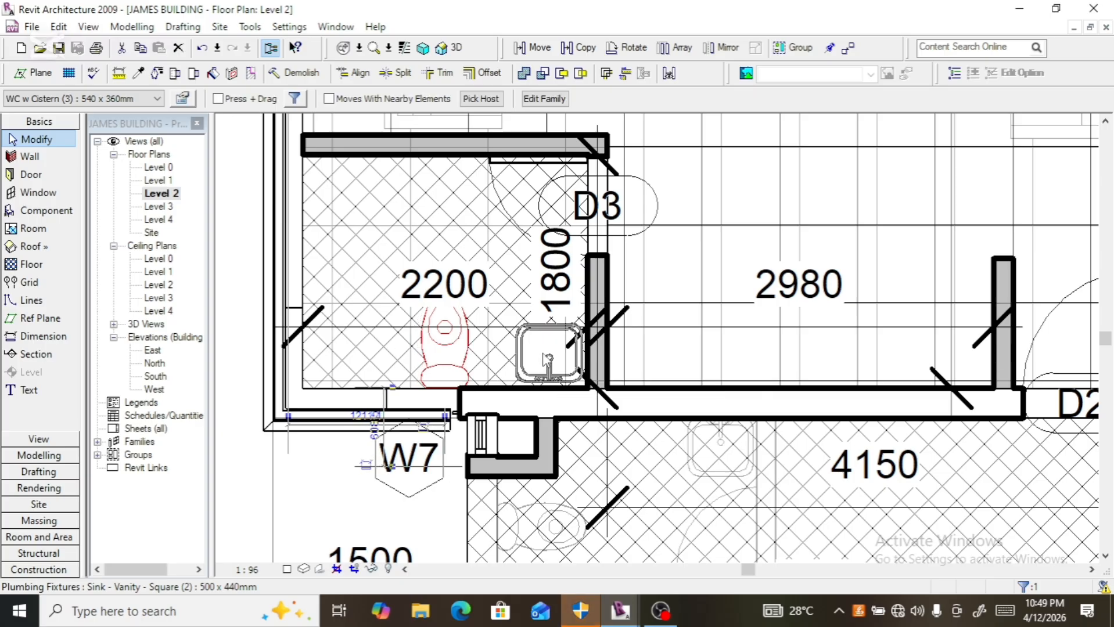
key(Right)
key(Right)
key(Right)
key(Right)
key(Right)
key(Right)
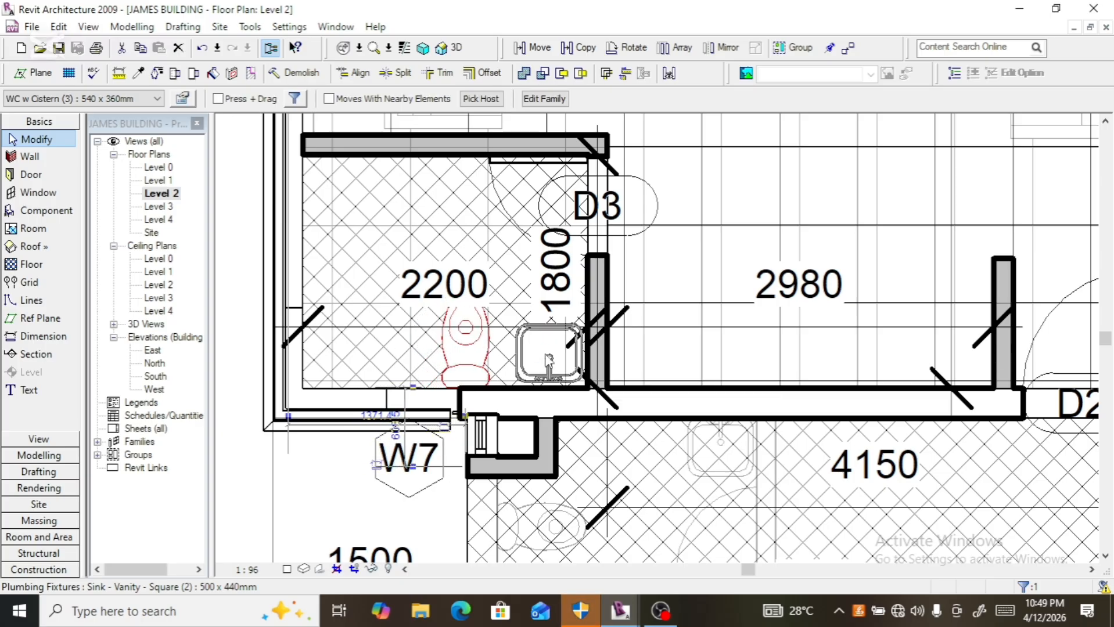
key(Right)
key(Right)
key(Right)
key(Right)
key(Right)
key(Right)
key(Right)
key(Right)
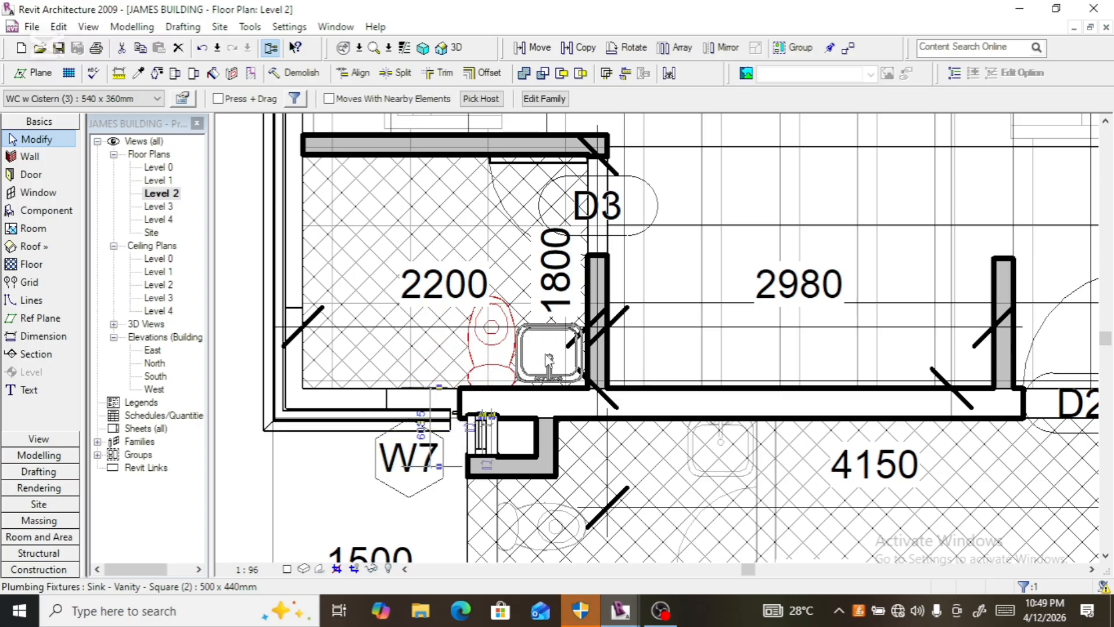
key(Right)
key(Right)
key(Right)
key(Right)
key(Right)
key(Right)
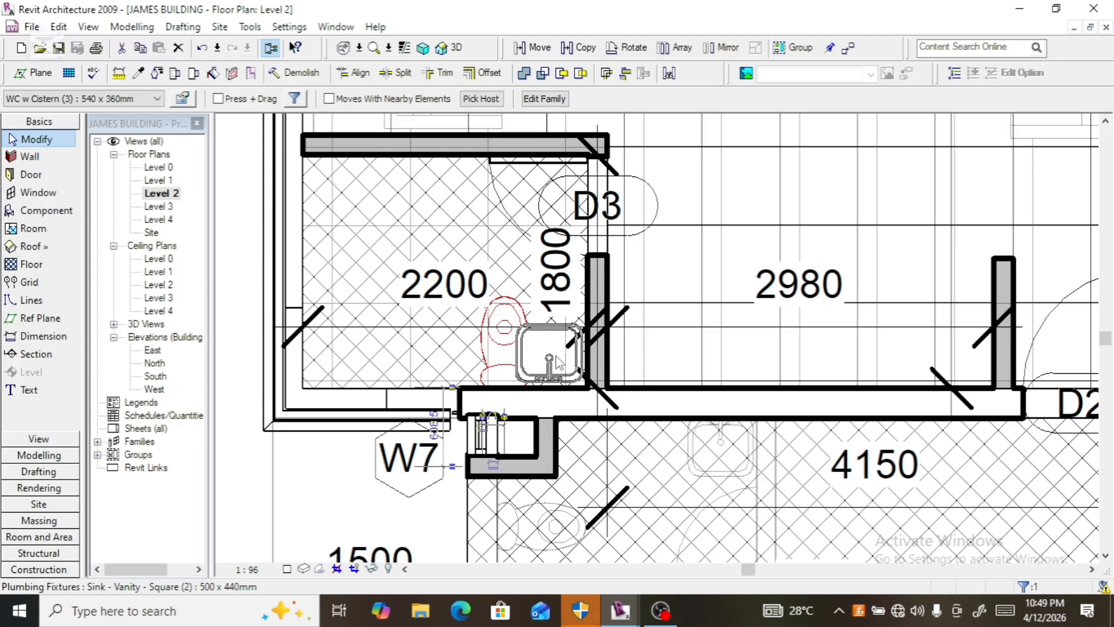
- Nudge the sink sideways along the small room's lower wall, past the WC to its far side
click(562, 336)
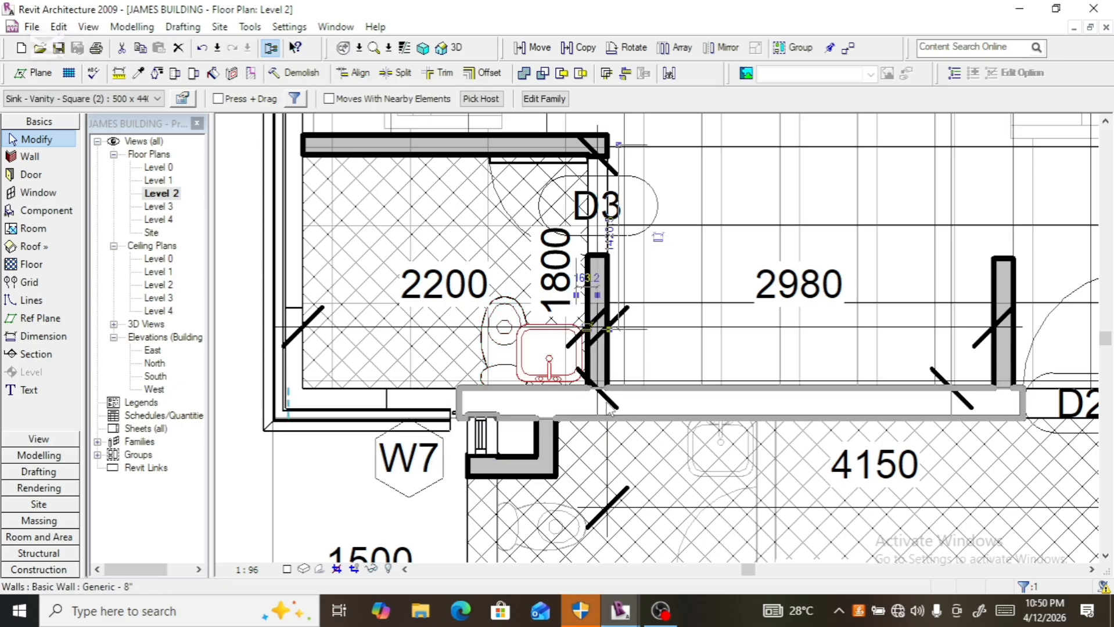
key(Left)
key(Left)
key(Left)
key(Left)
key(Left)
key(Left)
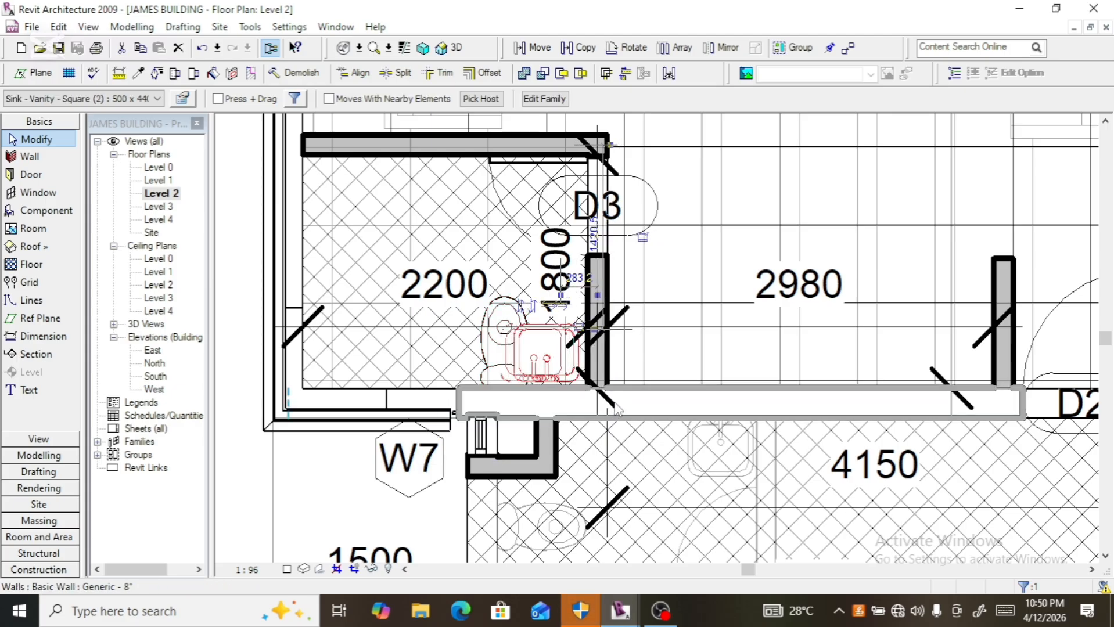
key(Left)
key(Left)
key(Left)
key(Left)
key(Left)
key(Left)
key(Left)
key(Left)
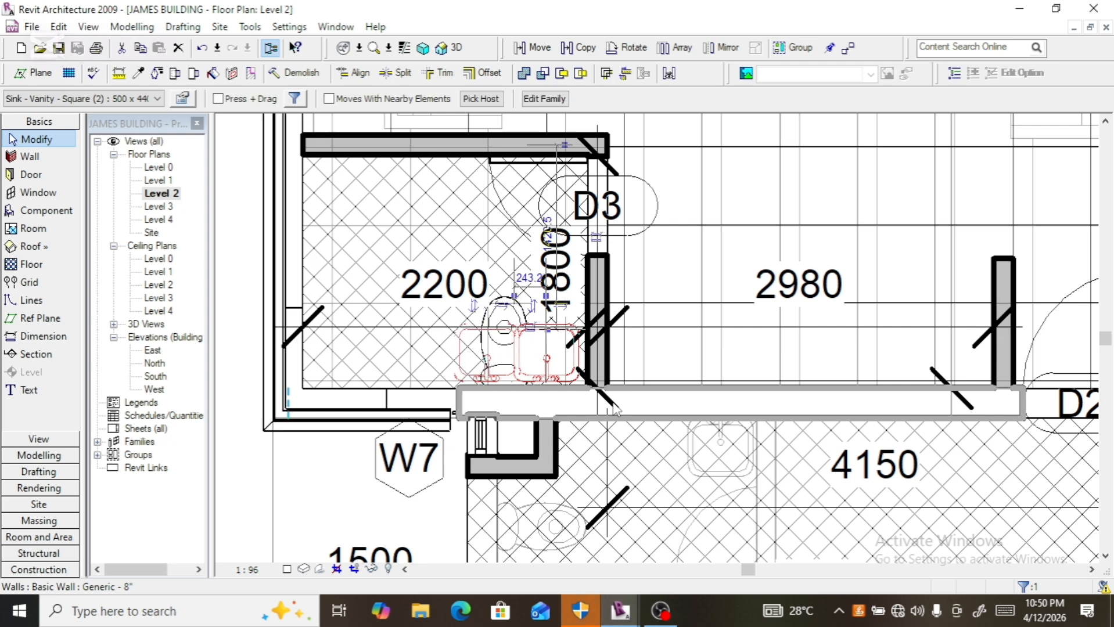
key(Left)
key(Left)
key(Left)
key(Left)
key(Left)
key(Left)
key(Left)
key(Left)
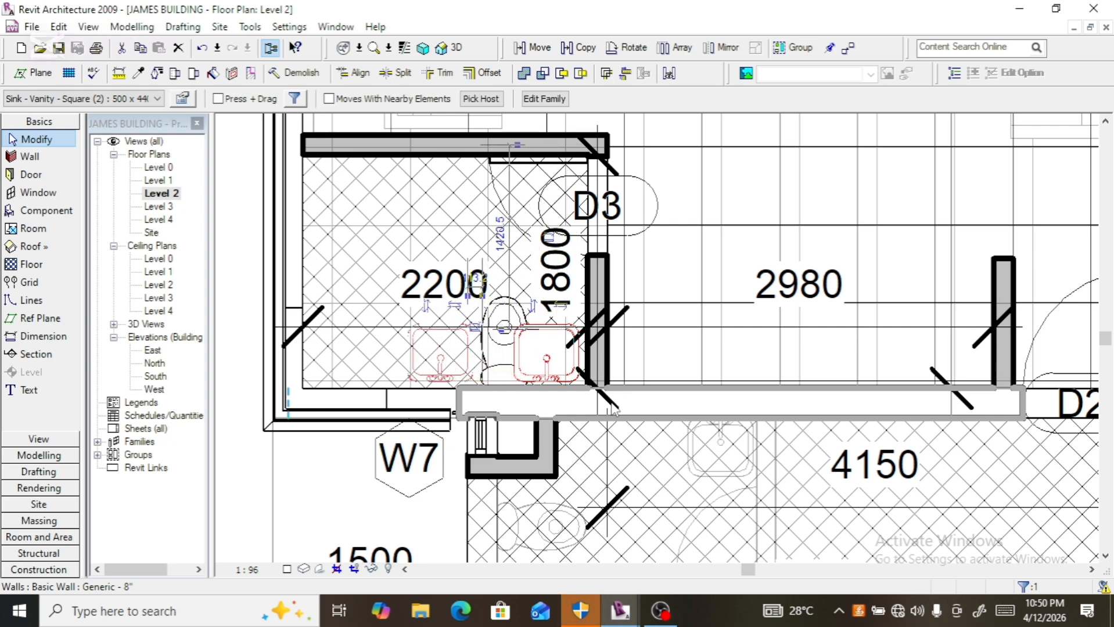
key(Left)
key(Left)
key(Left)
key(Left)
key(Left)
key(Left)
key(Left)
key(Left)
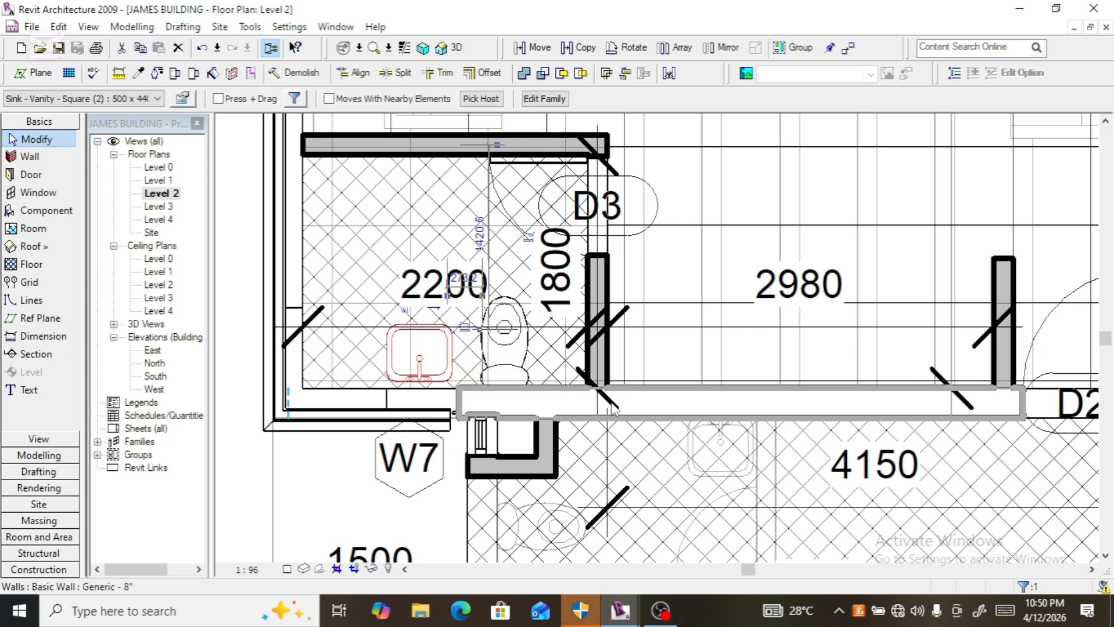
key(Left)
key(Left)
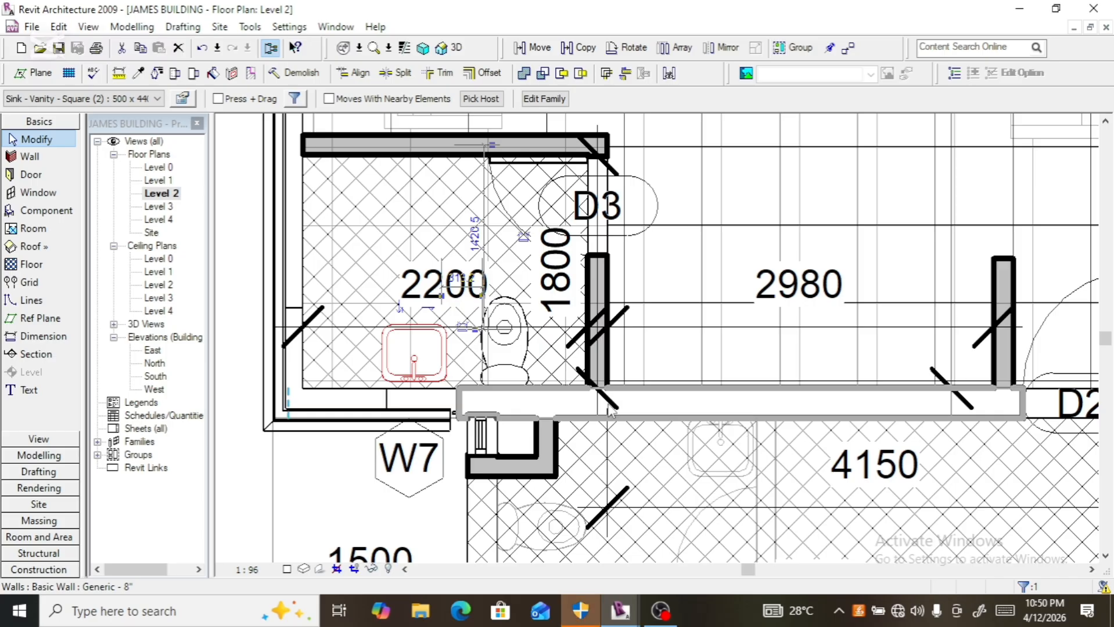
- Nudge the sink up from the lower wall to the upper part of the small room
key(Up)
key(Up)
key(Up)
key(Up)
key(Up)
key(Up)
key(Up)
key(Up)
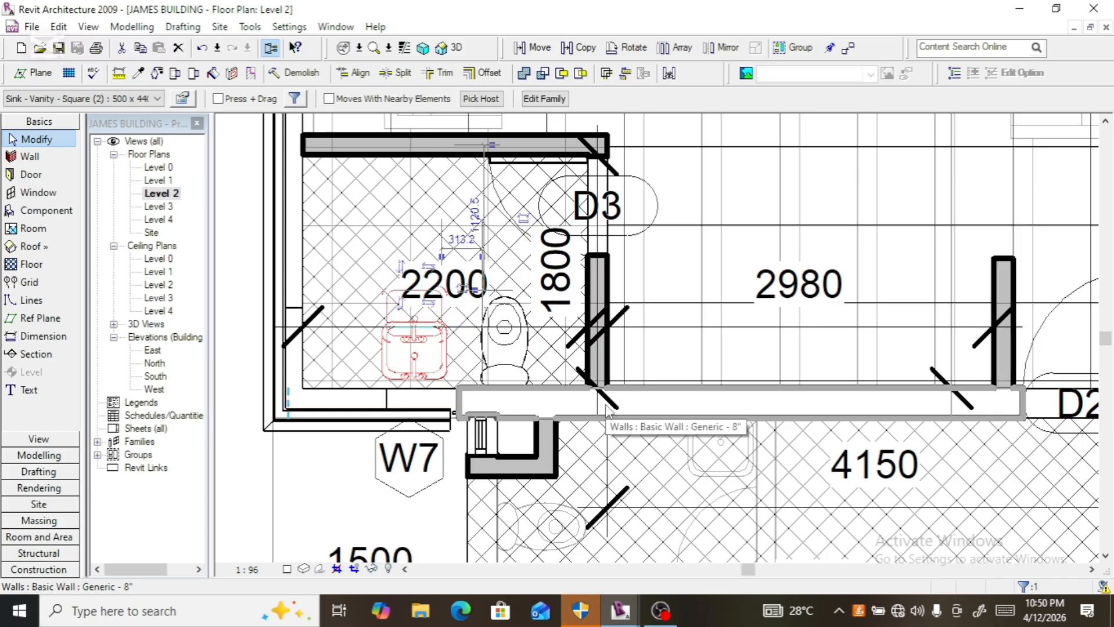
key(Up)
key(Up)
key(Up)
key(Up)
key(Up)
key(Up)
key(Up)
key(Up)
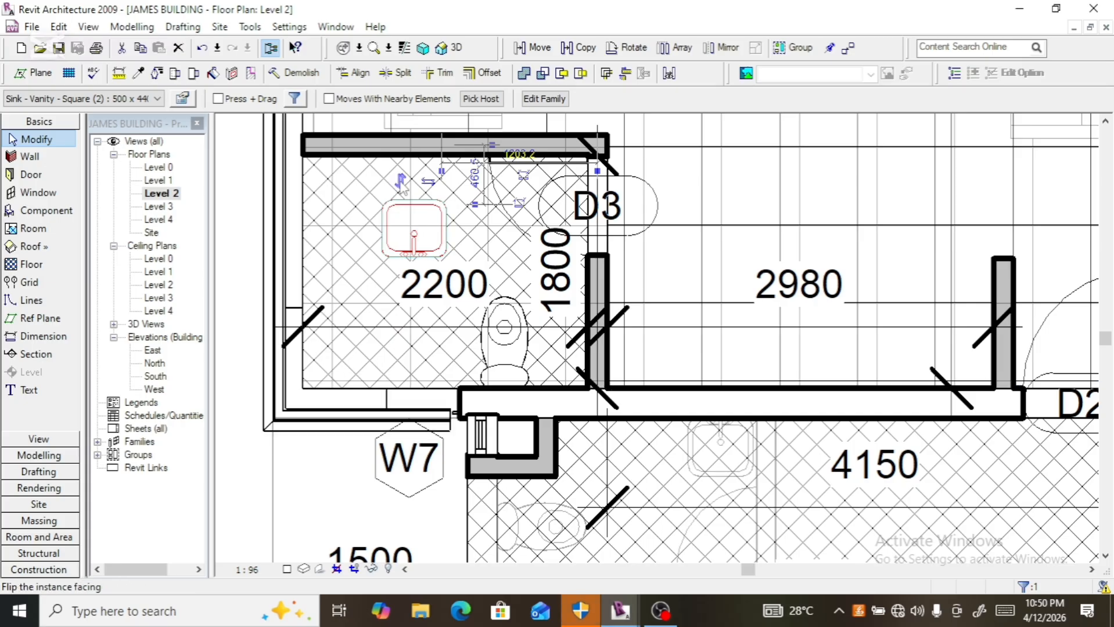
- Flip the sink's facing so its tap side faces the small room's upper wall, and nudge it up against that wall
click(401, 184)
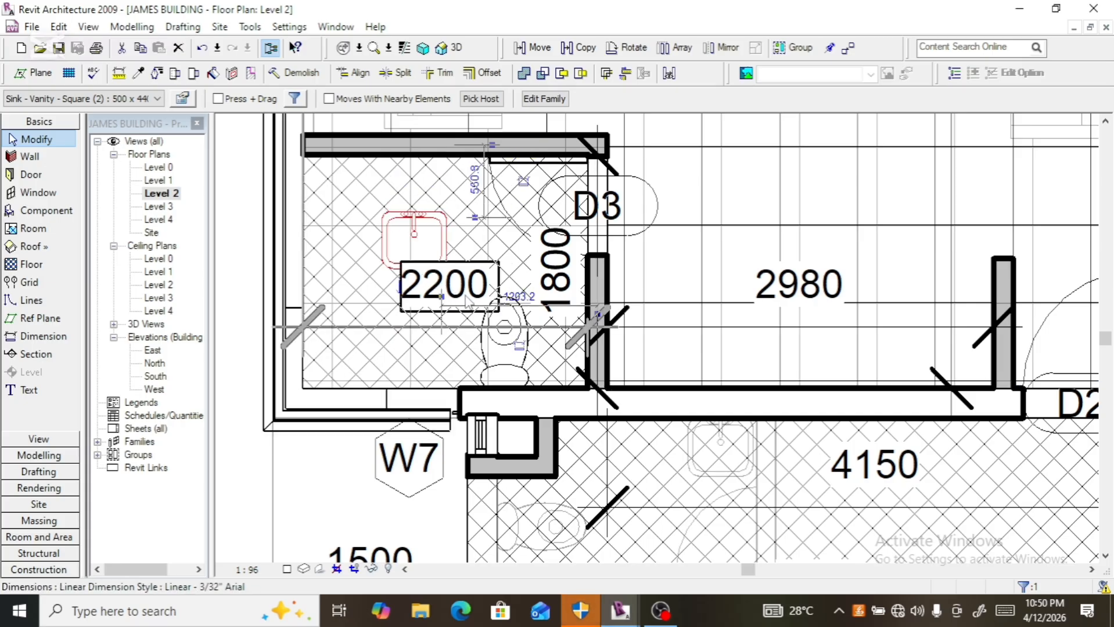
key(Up)
key(Up)
key(Up)
key(Up)
key(Up)
key(Up)
key(Up)
key(Up)
key(Up)
key(Up)
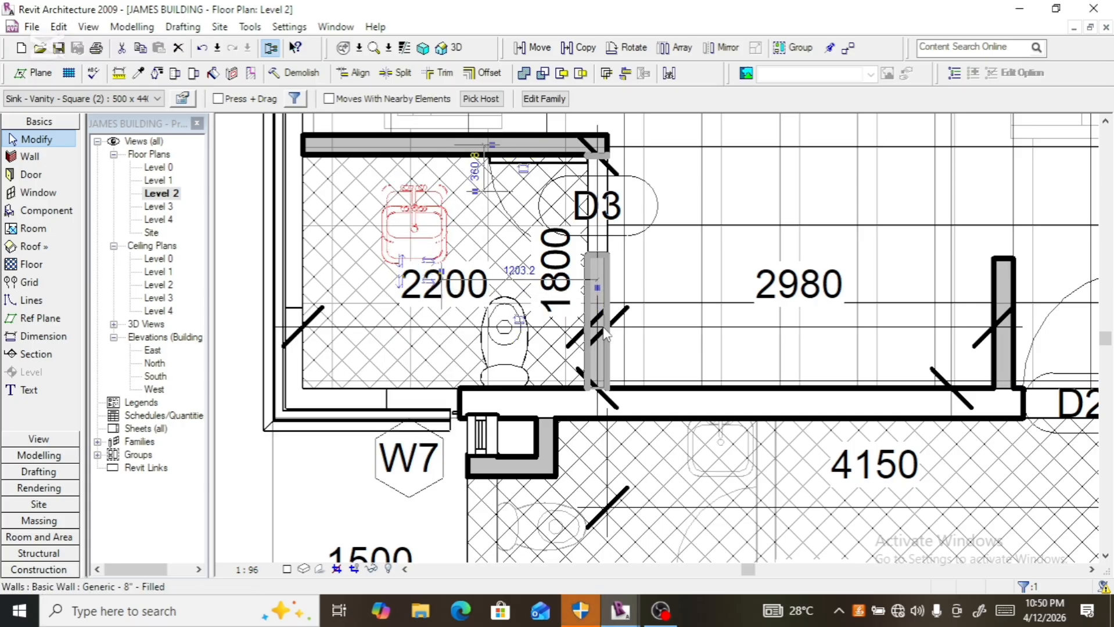
key(Up)
key(Up)
key(Up)
key(Up)
key(Up)
key(Up)
key(Up)
key(Up)
key(Up)
key(Up)
key(Up)
key(Up)
key(Up)
key(Up)
key(Up)
key(Up)
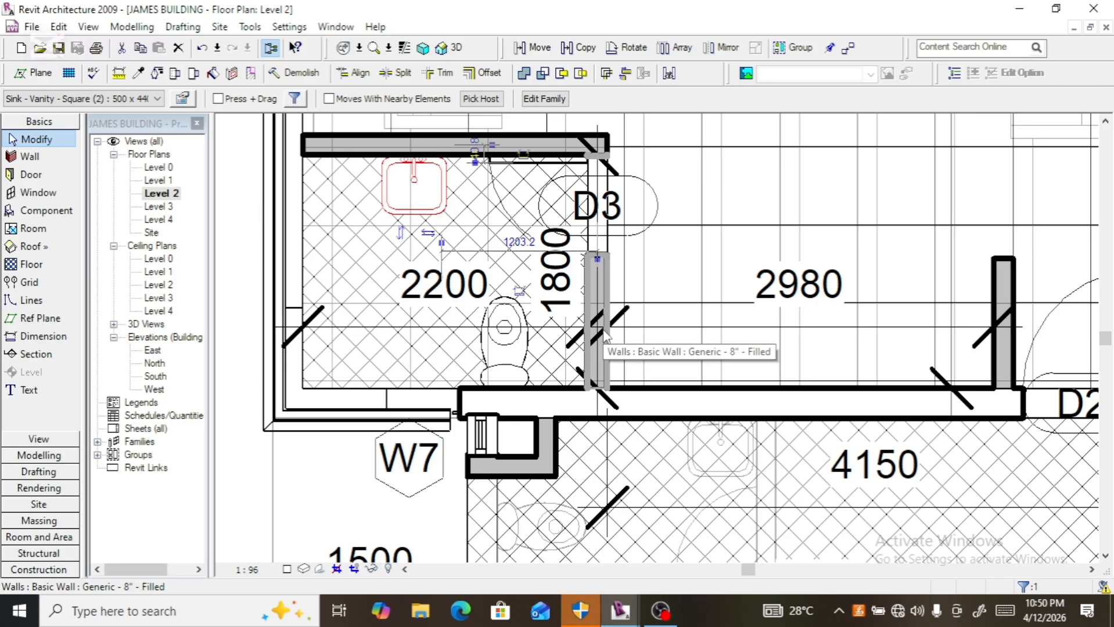
- Nudge the sink sideways along the small room's upper wall toward the D3 door
key(Right)
key(Right)
key(Right)
key(Right)
key(Right)
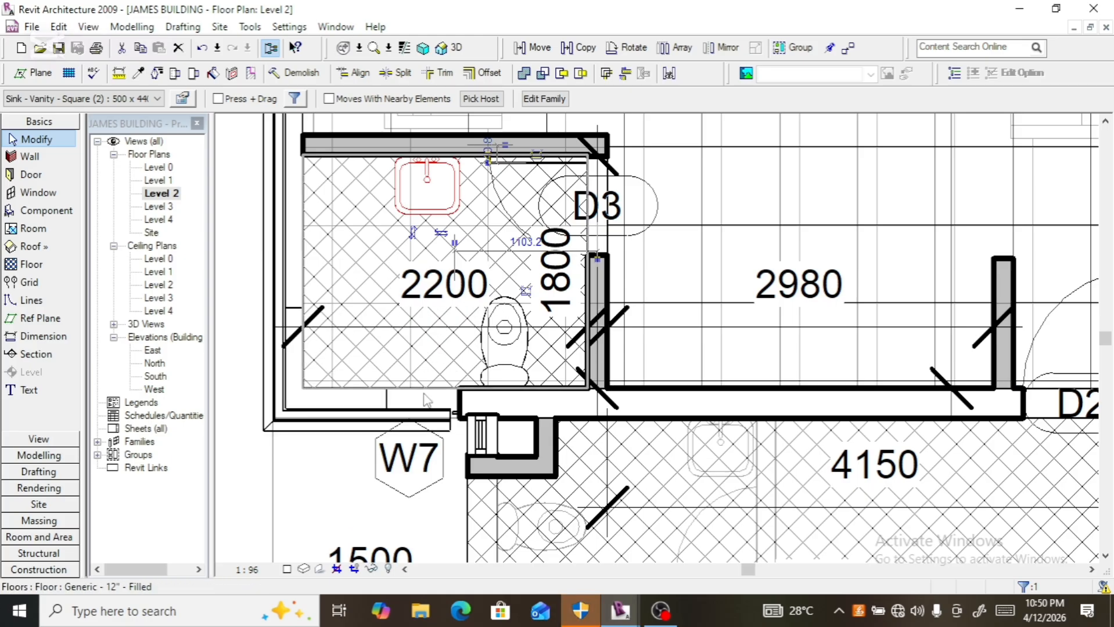
scroll(430, 393, down, 2)
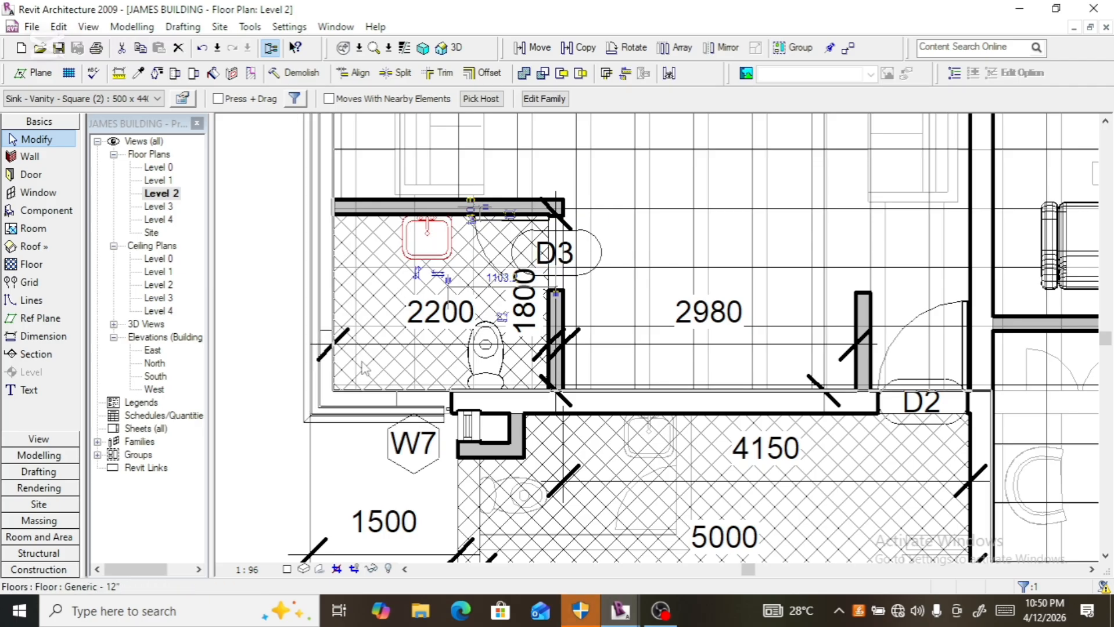
key(Right)
key(Right)
key(Right)
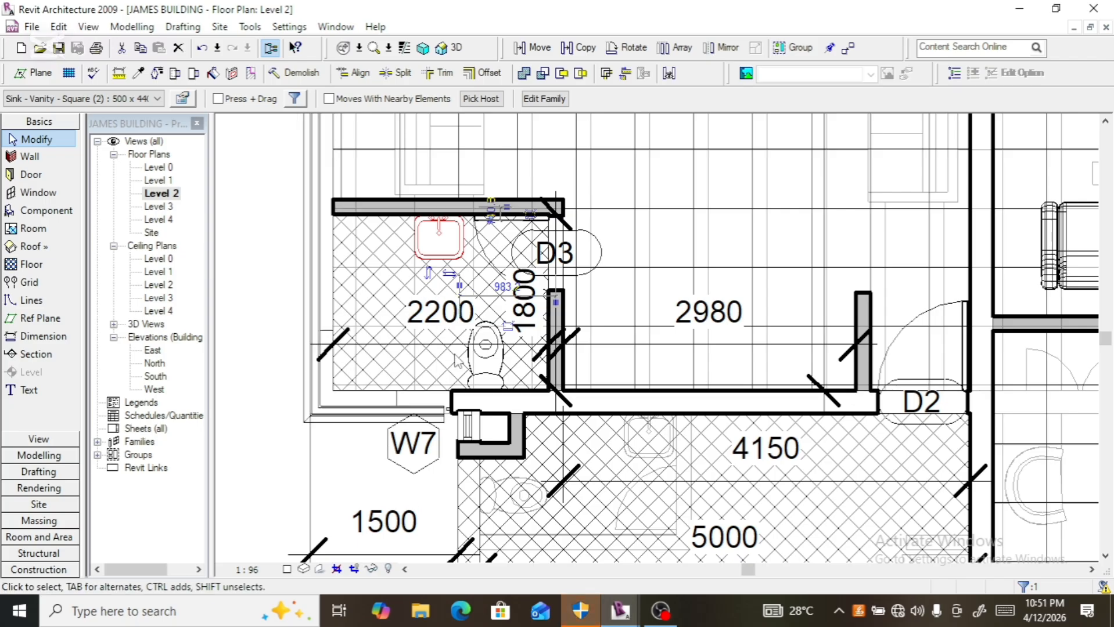
- Deselect the sink and examine the finished toilet layout and the rest of the Level 2 floor plan
scroll(388, 369, down, 1)
scroll(427, 279, up, 2)
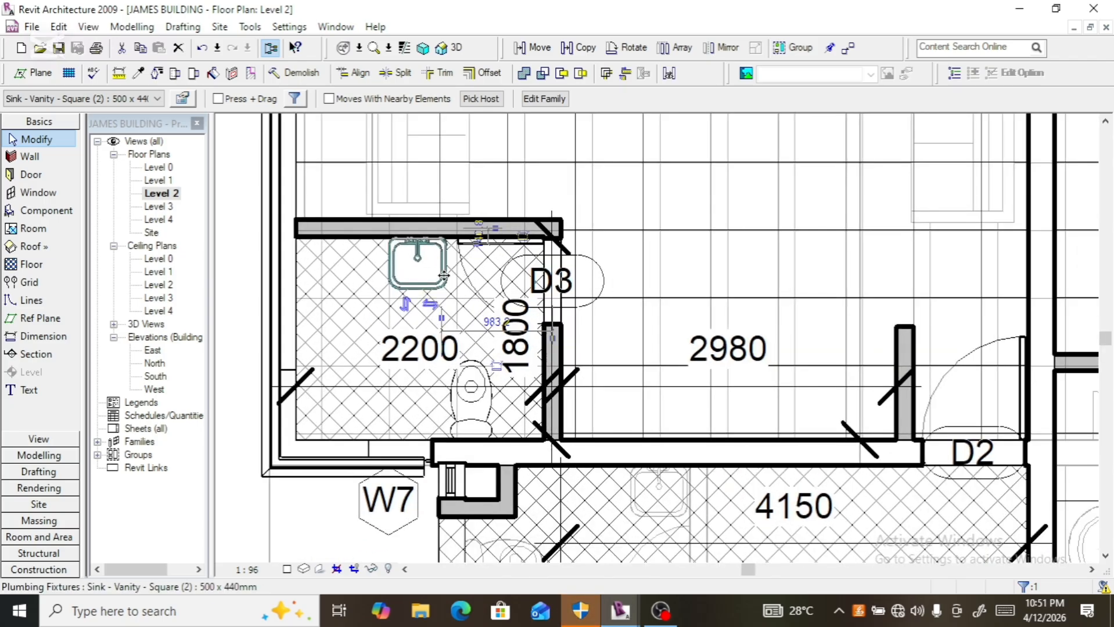
scroll(414, 315, down, 1)
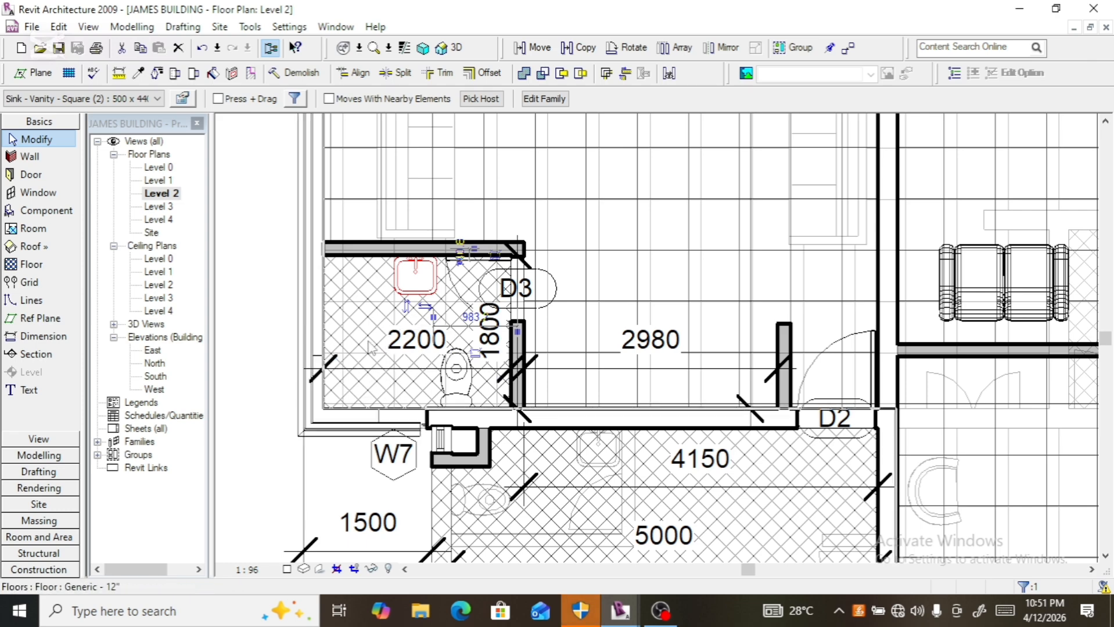
scroll(369, 366, down, 1)
scroll(372, 364, down, 2)
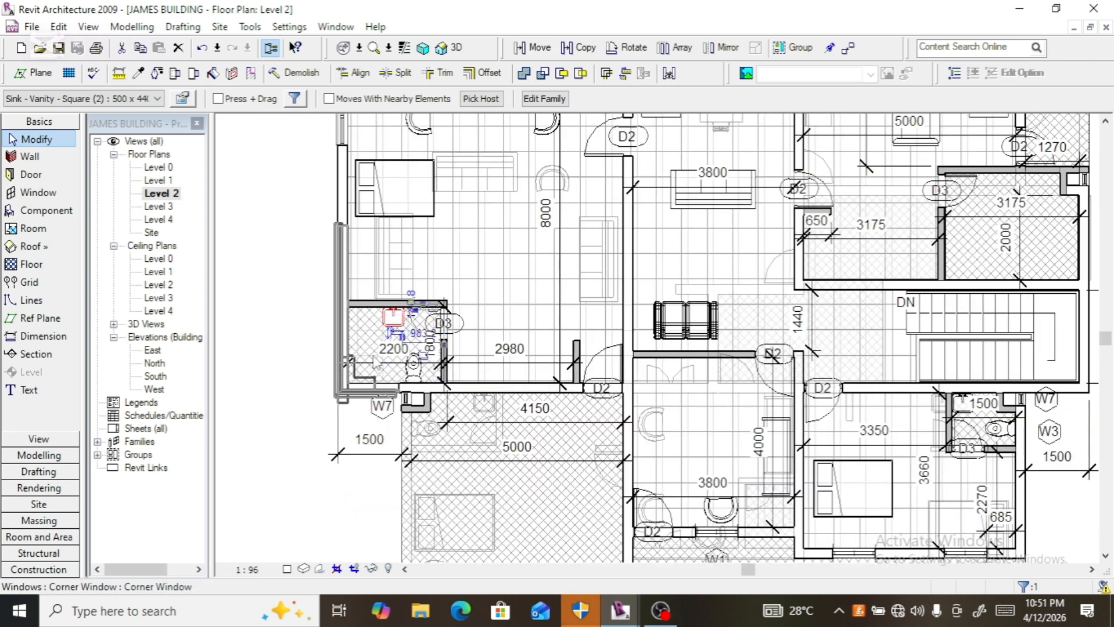
scroll(390, 319, up, 2)
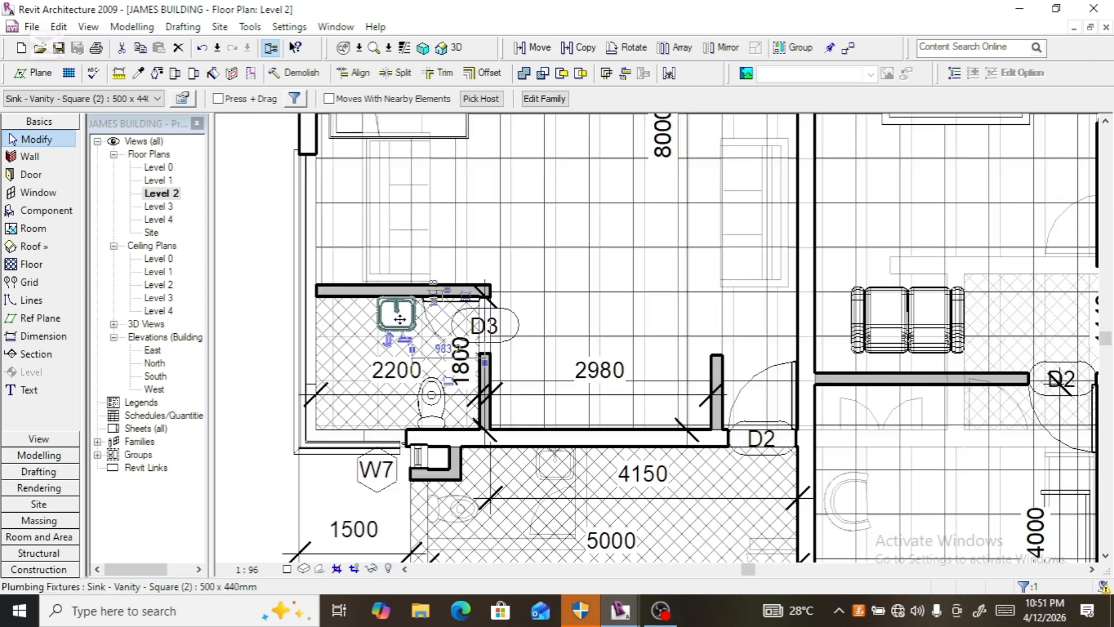
click(261, 320)
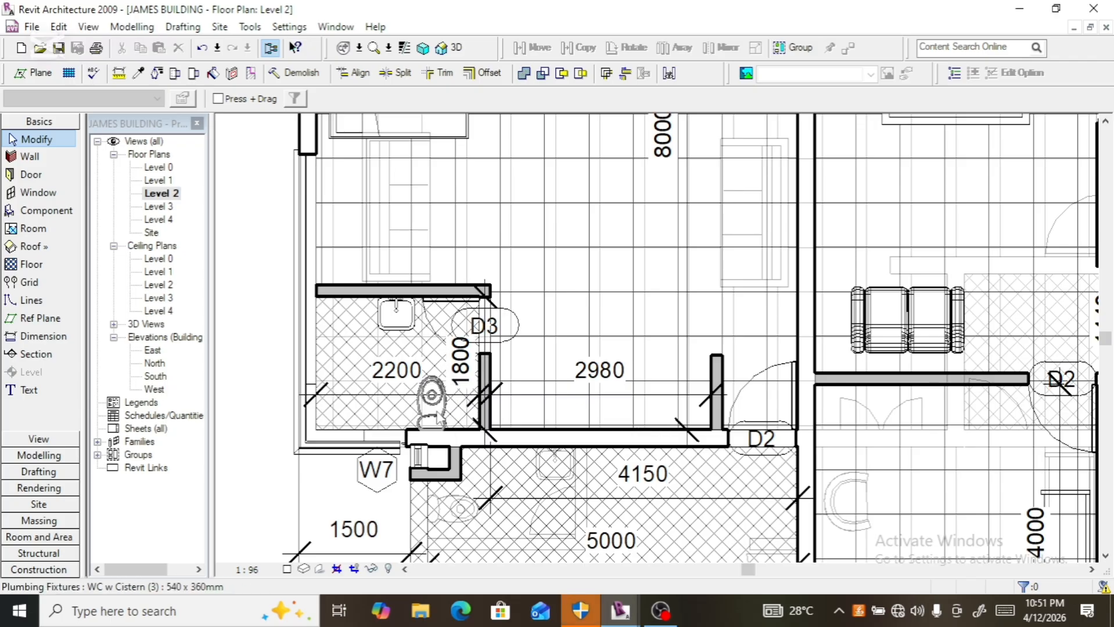
scroll(431, 410, down, 5)
scroll(431, 409, up, 6)
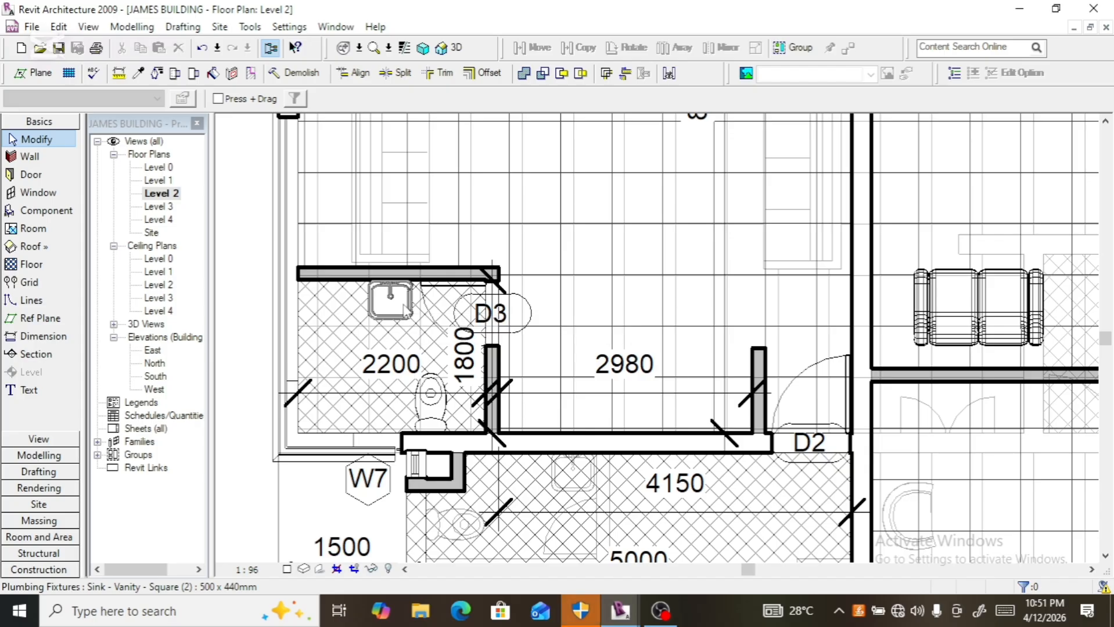
scroll(384, 363, down, 2)
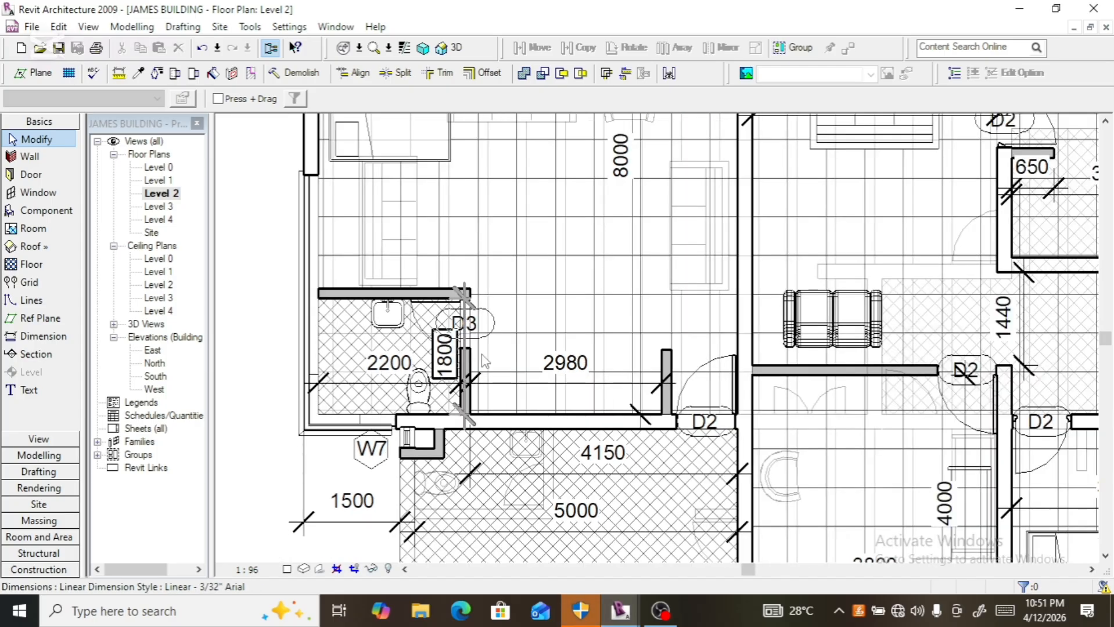
scroll(497, 340, down, 3)
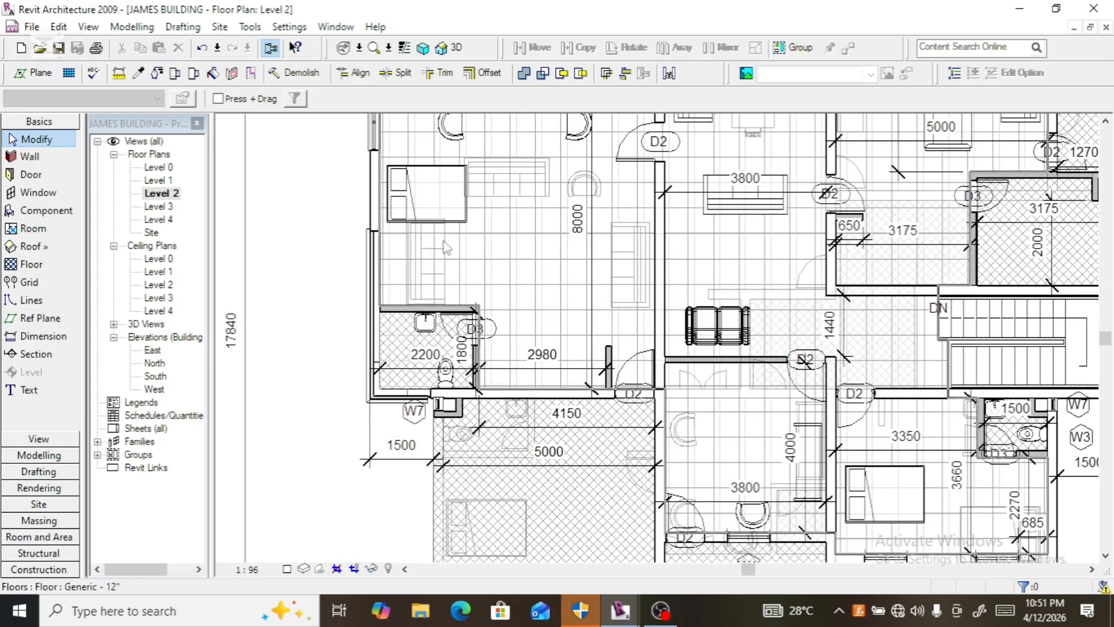
scroll(578, 379, down, 2)
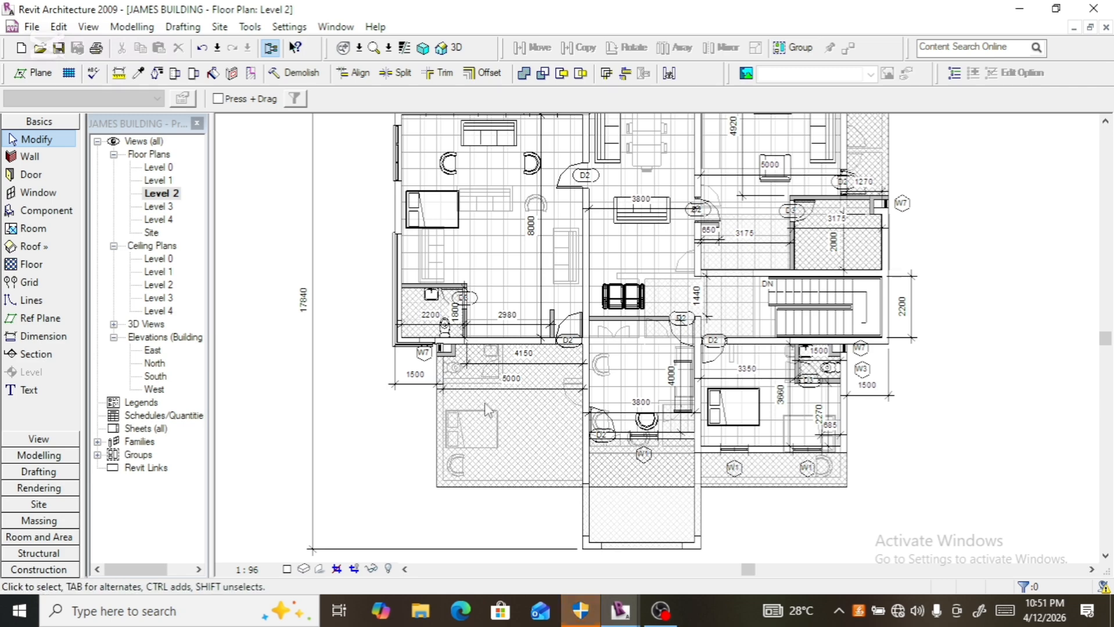
scroll(484, 398, down, 2)
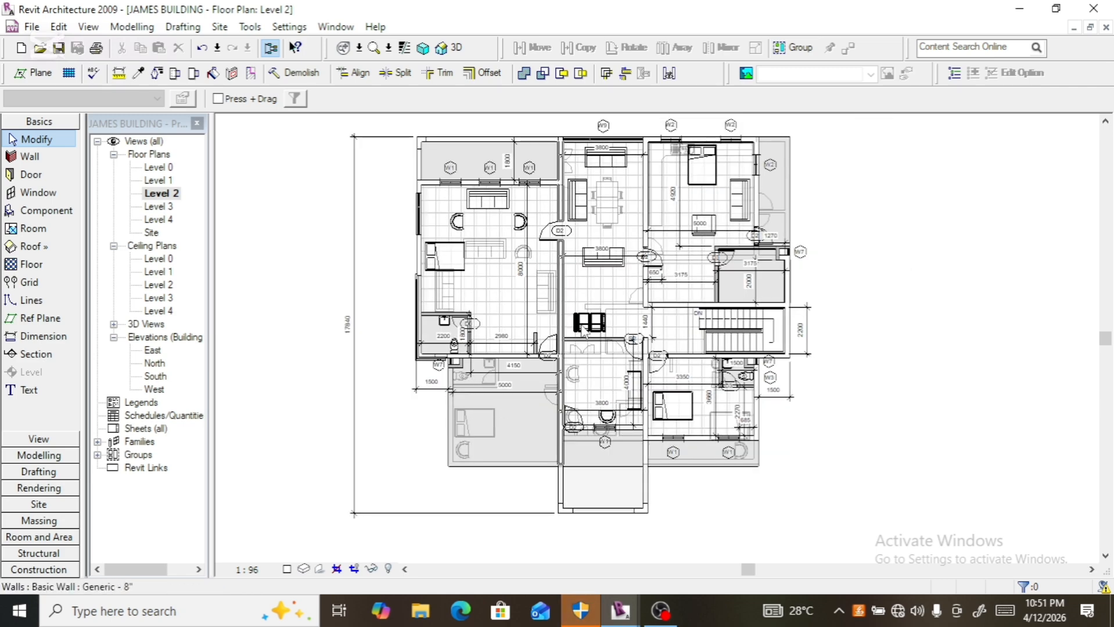
scroll(566, 362, up, 3)
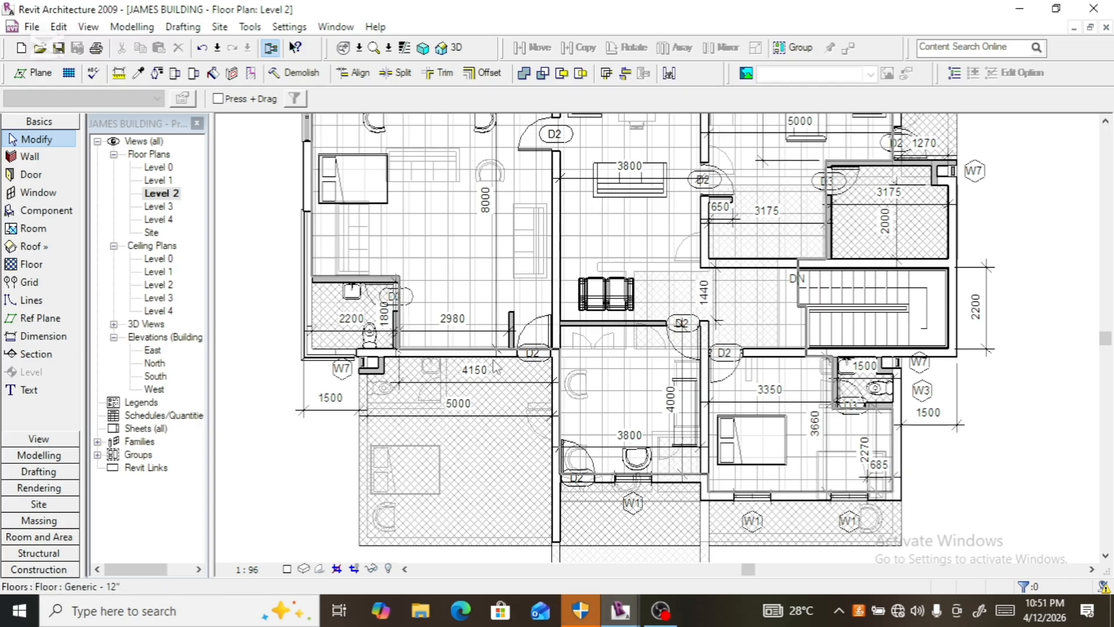
scroll(496, 392, down, 3)
- Place a Single-Flush 36" x 84" door in the wall between the upper balcony and the central 3800 room, swinging onto the balcony
scroll(574, 294, up, 5)
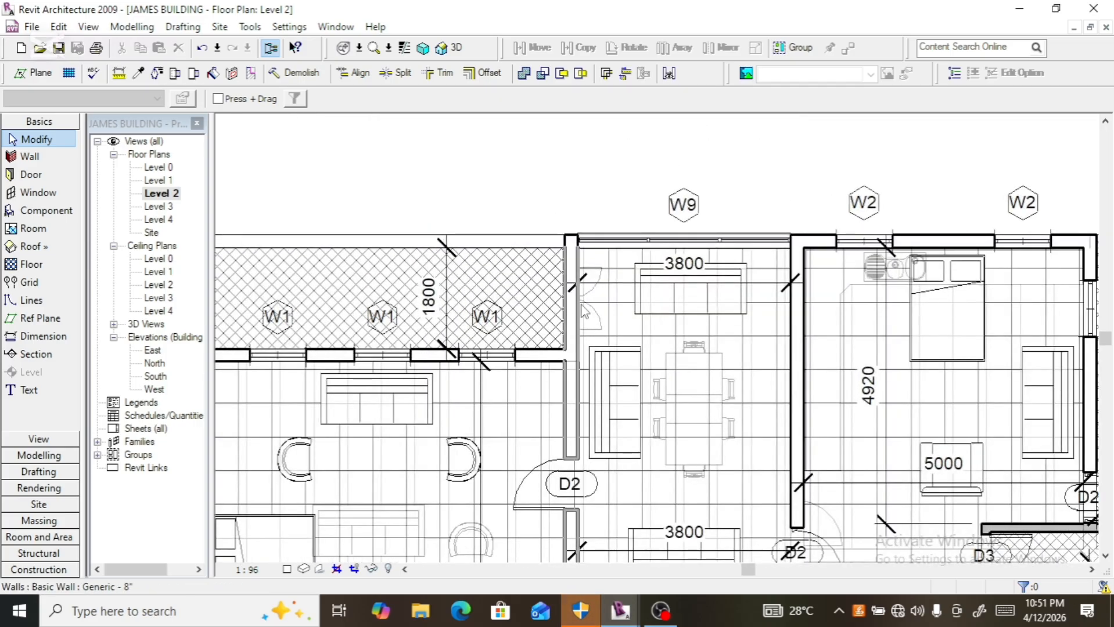
scroll(494, 227, down, 2)
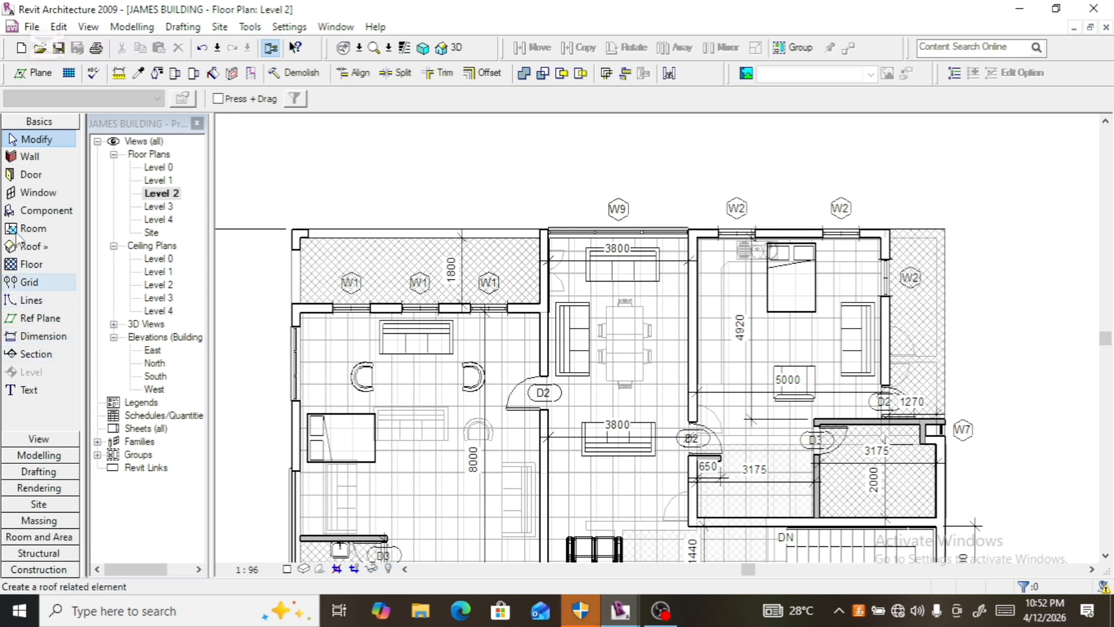
click(26, 175)
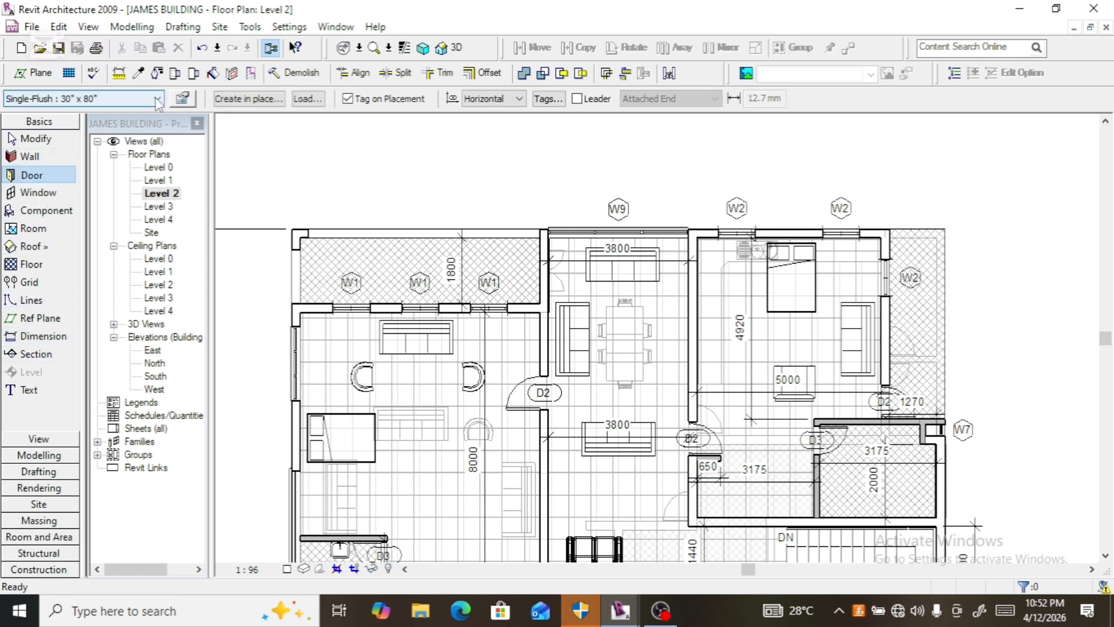
click(158, 99)
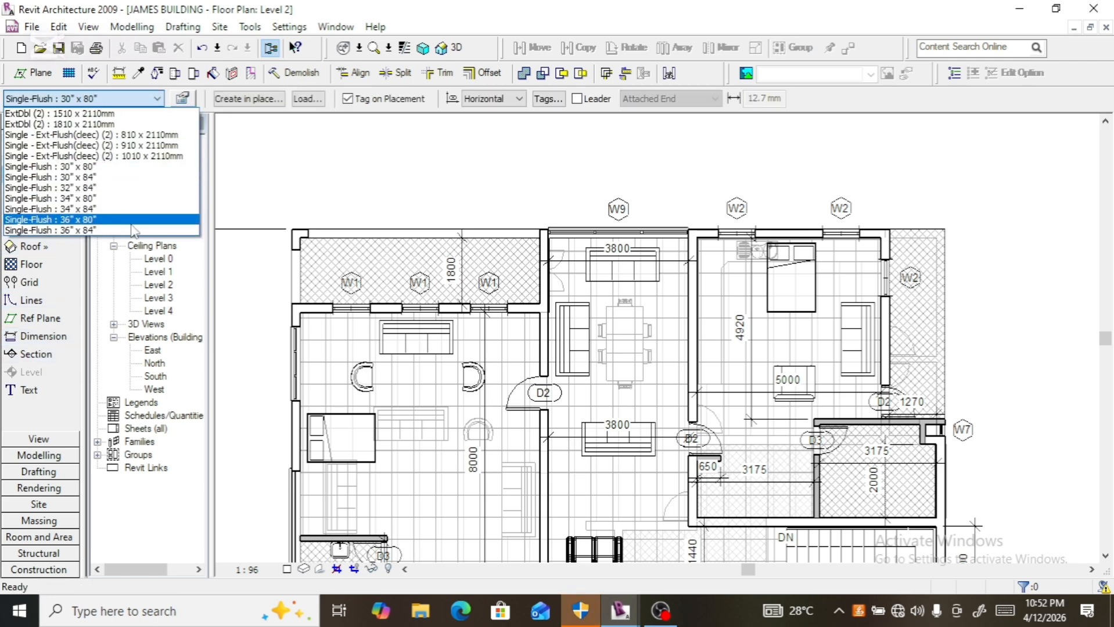
click(132, 231)
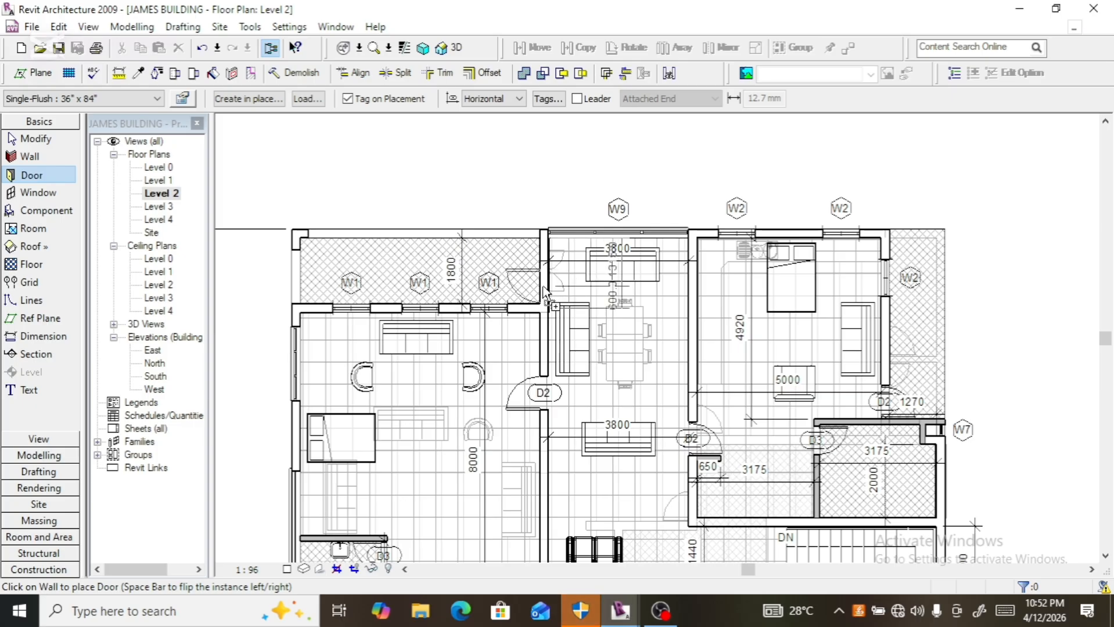
click(545, 293)
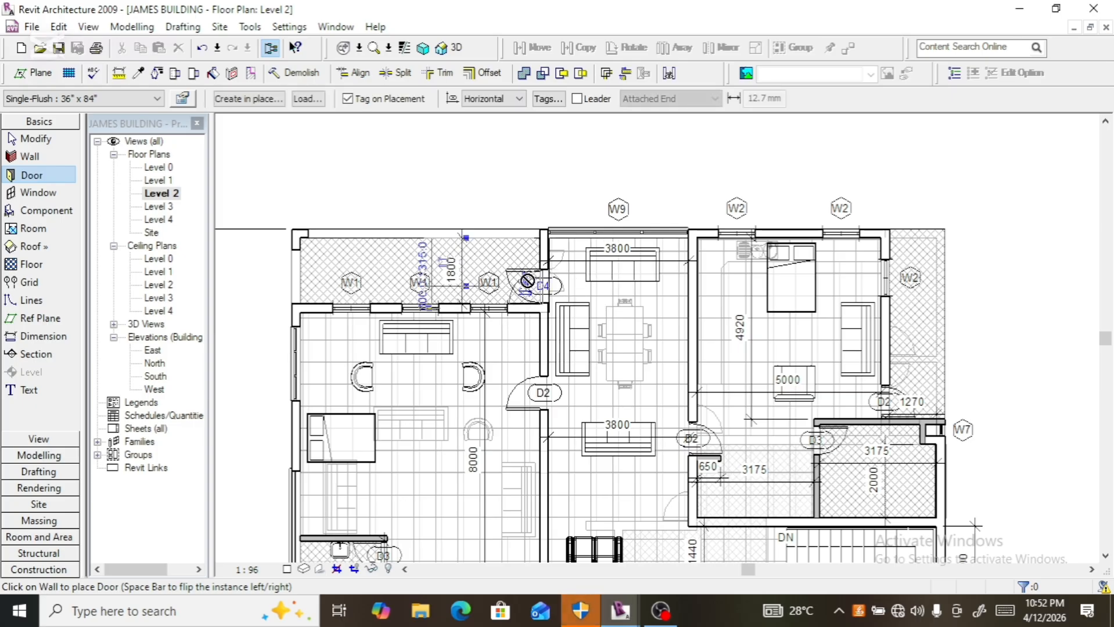
- Flip the new balcony door's hinge side so its leaf opens against the wall with the W1 windows
scroll(527, 281, up, 2)
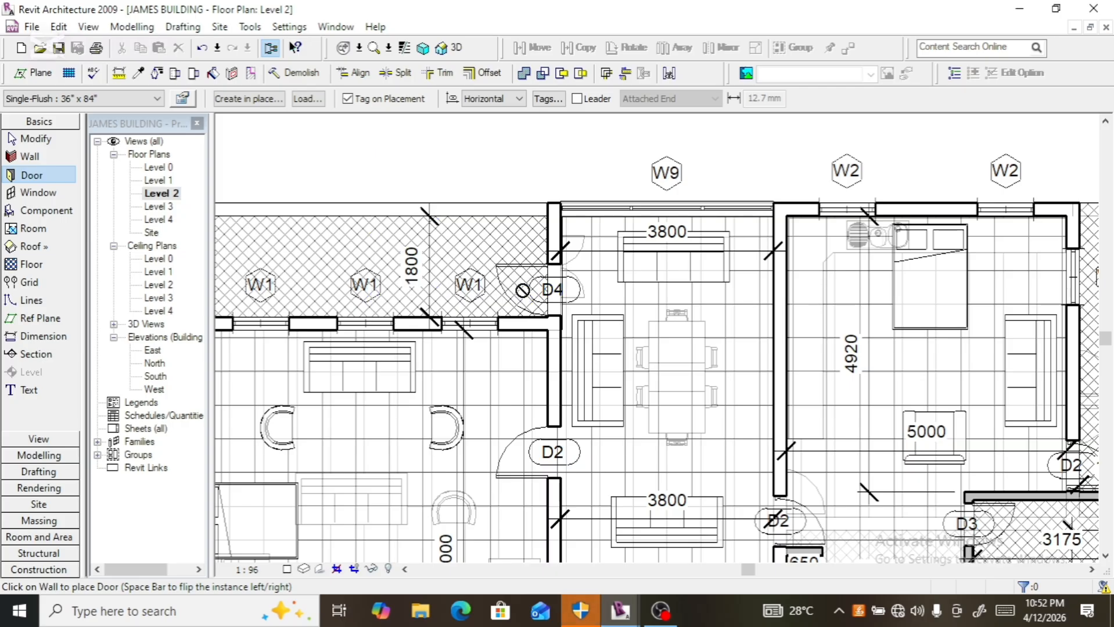
key(Escape)
click(523, 279)
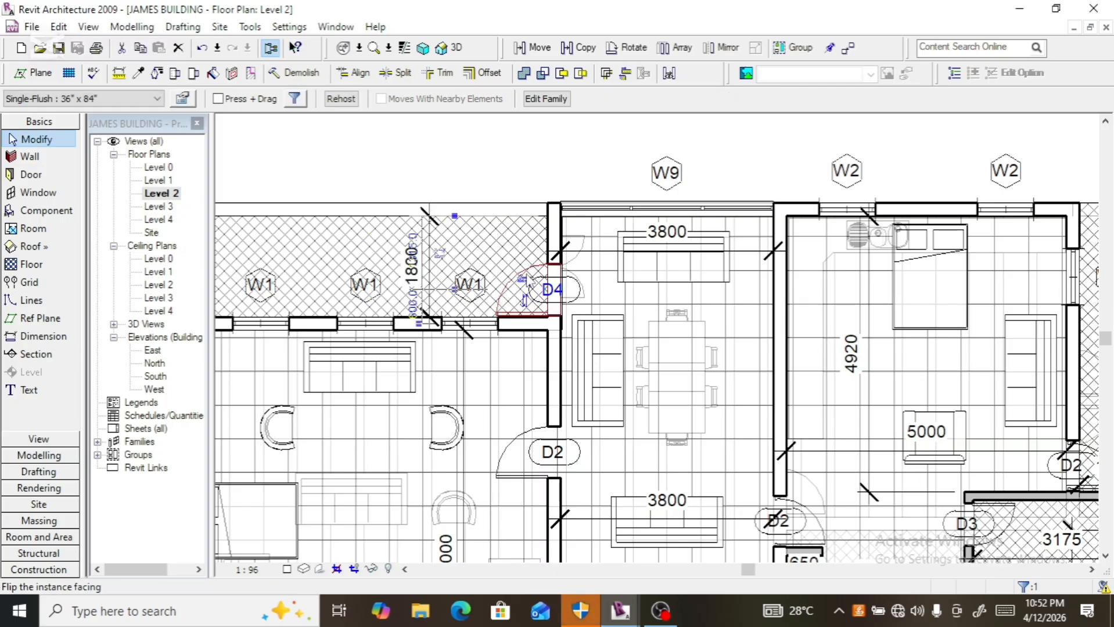
key(Escape)
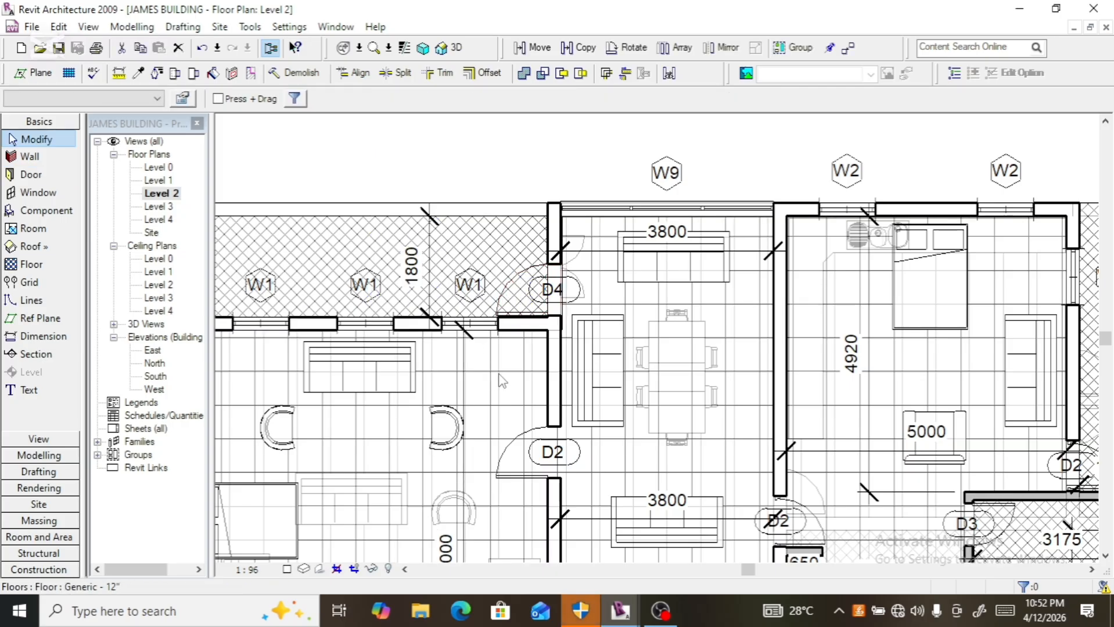
- Change the new balcony door's tag to D2
double_click(564, 297)
scroll(548, 297, up, 3)
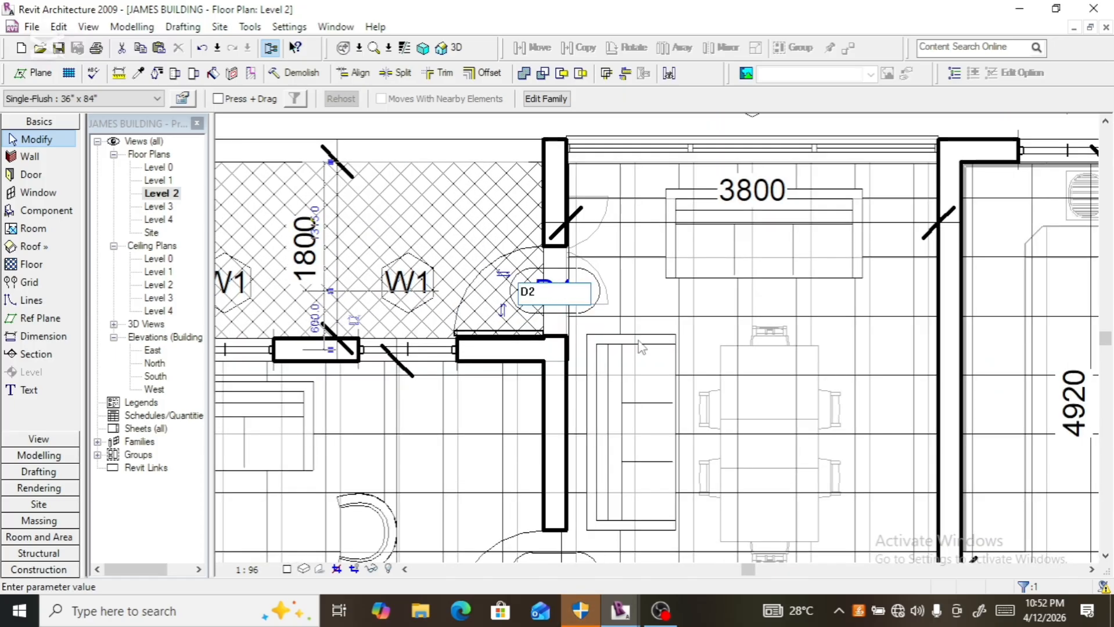
text(D2)
key(Return)
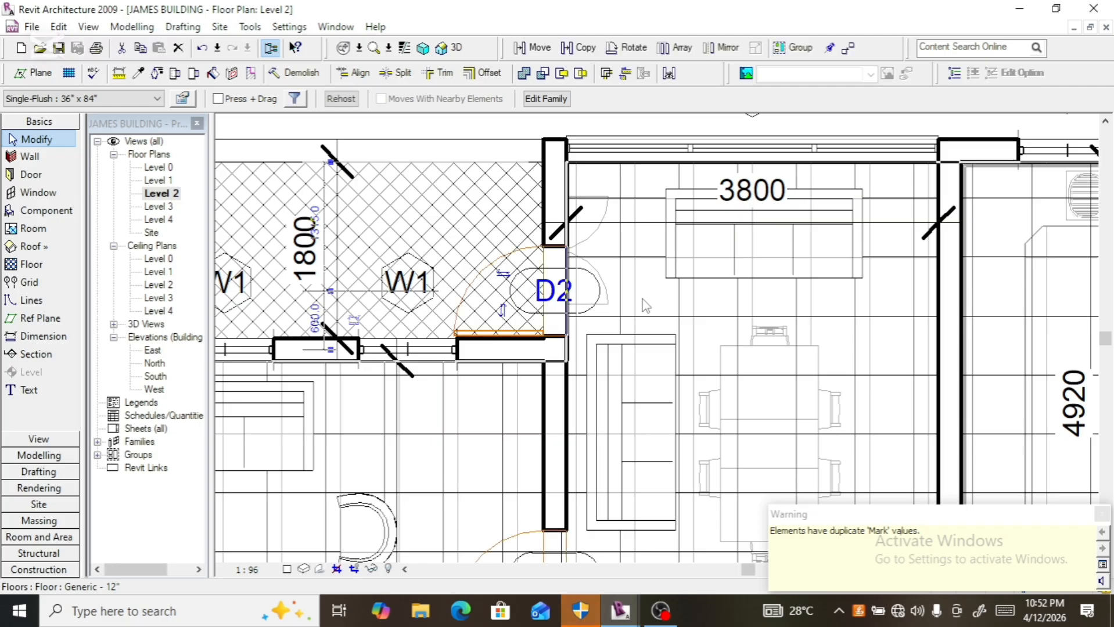
- Examine the Level 2 floor plan room by room, including the balconies, toilets, bedrooms, staircase and door tags
scroll(639, 292, down, 5)
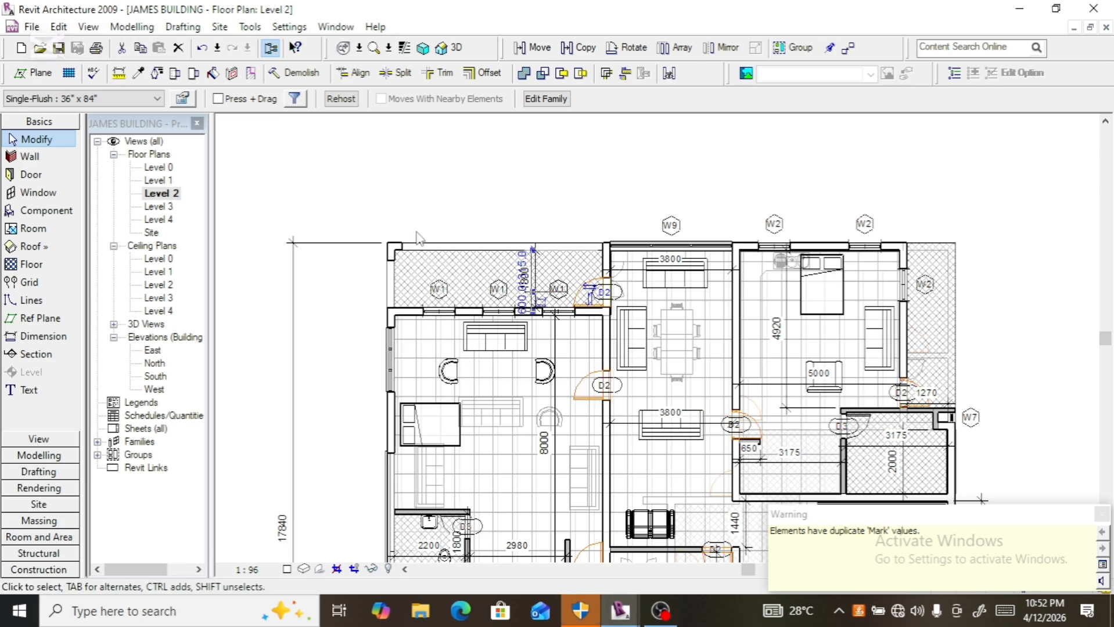
scroll(418, 232, down, 2)
scroll(504, 451, up, 2)
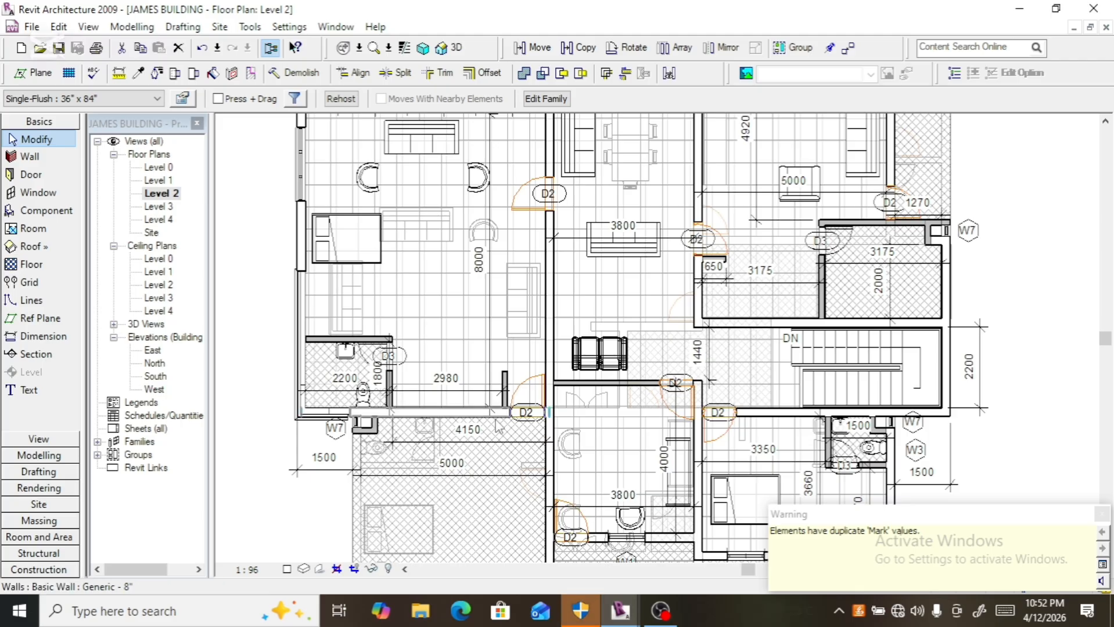
scroll(458, 399, down, 3)
scroll(441, 401, up, 3)
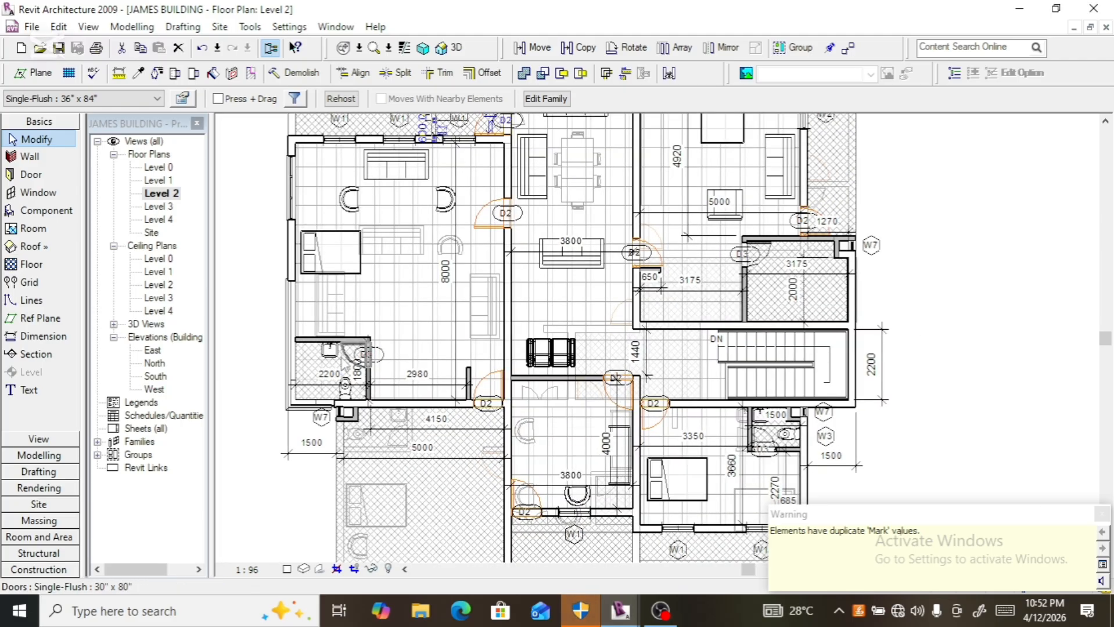
scroll(285, 344, down, 2)
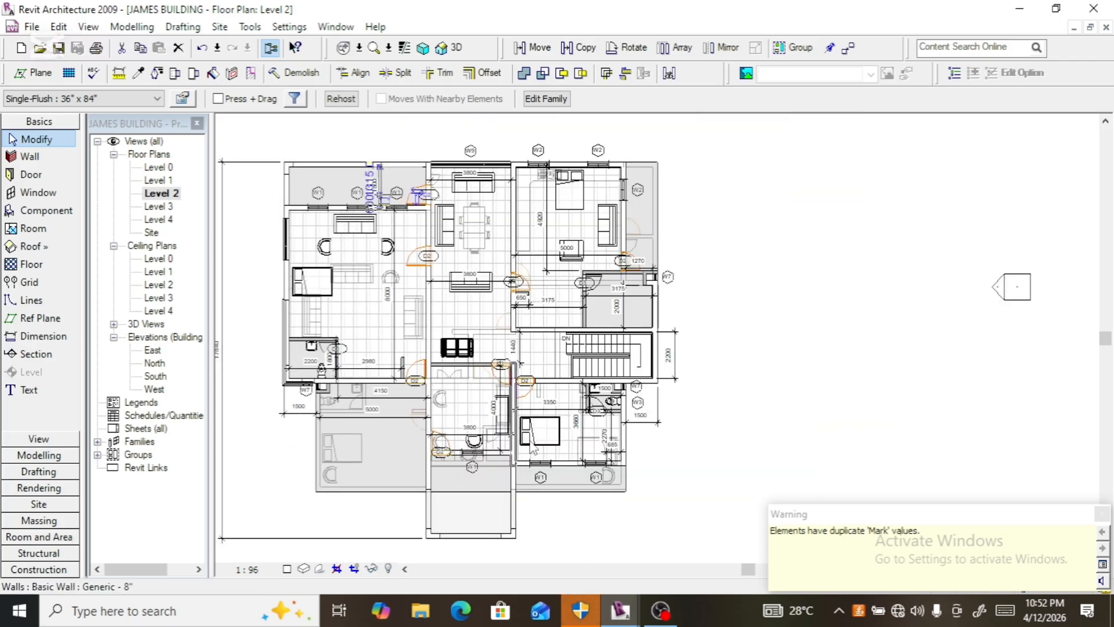
scroll(606, 400, up, 2)
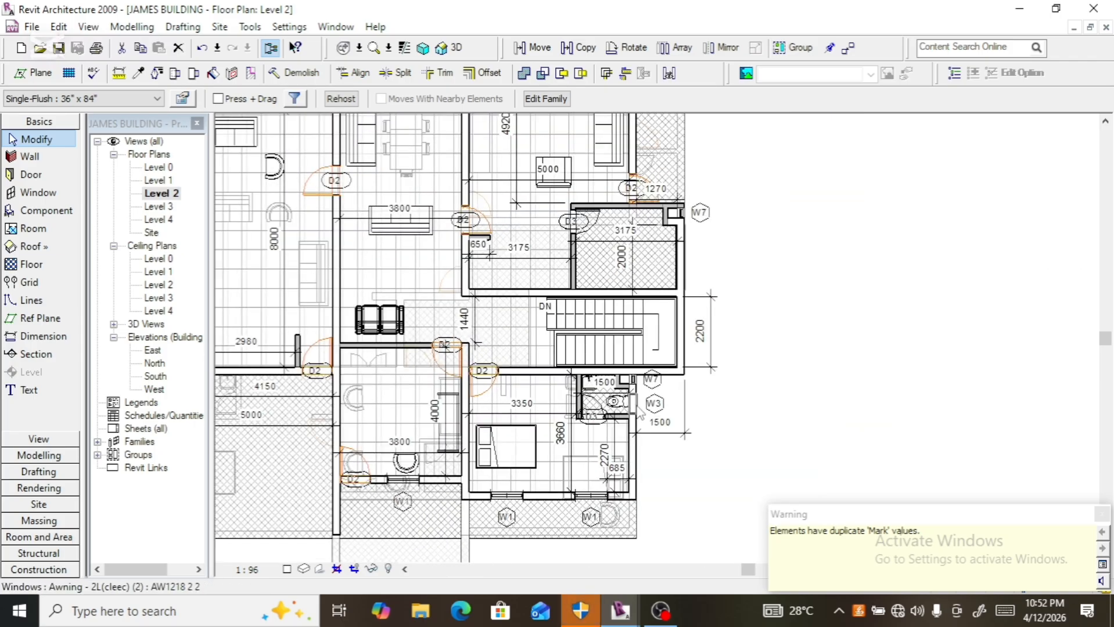
scroll(732, 411, down, 1)
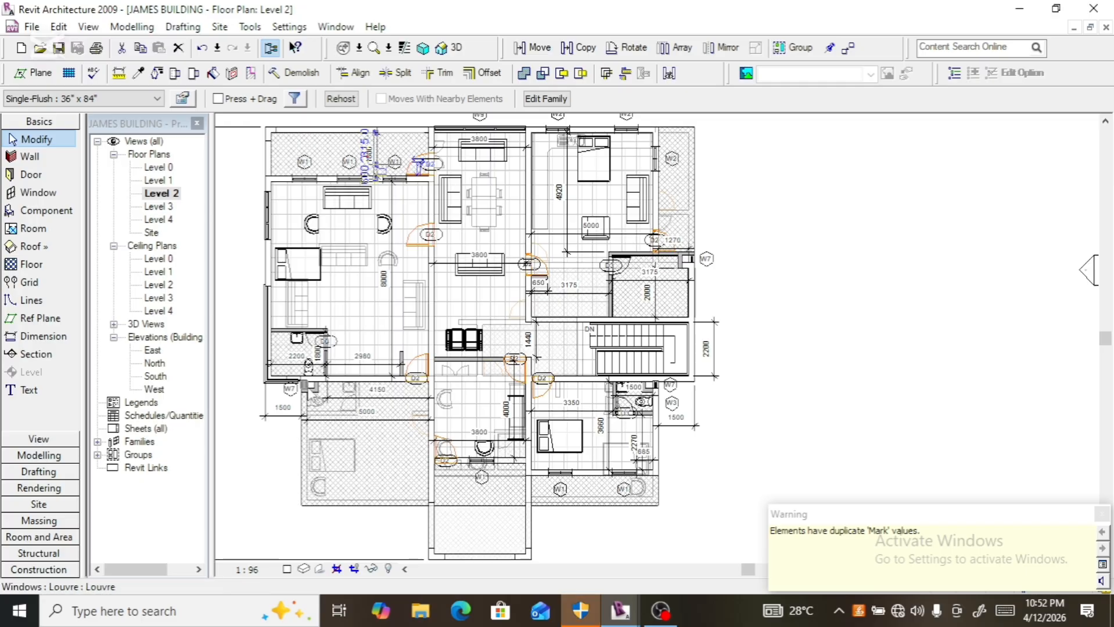
scroll(309, 389, up, 3)
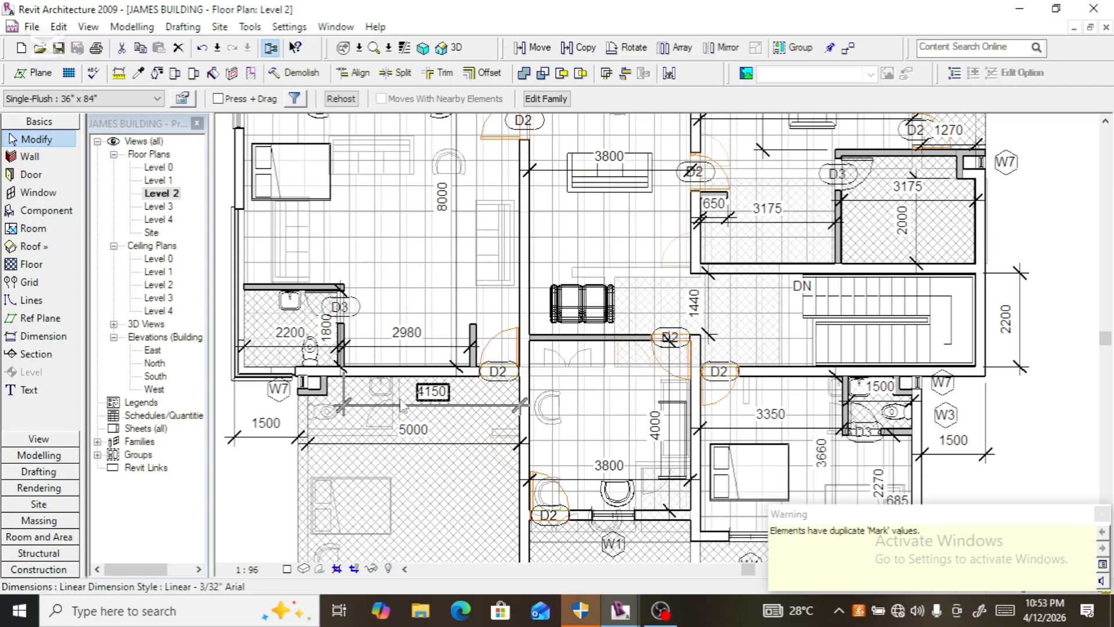
scroll(404, 406, down, 1)
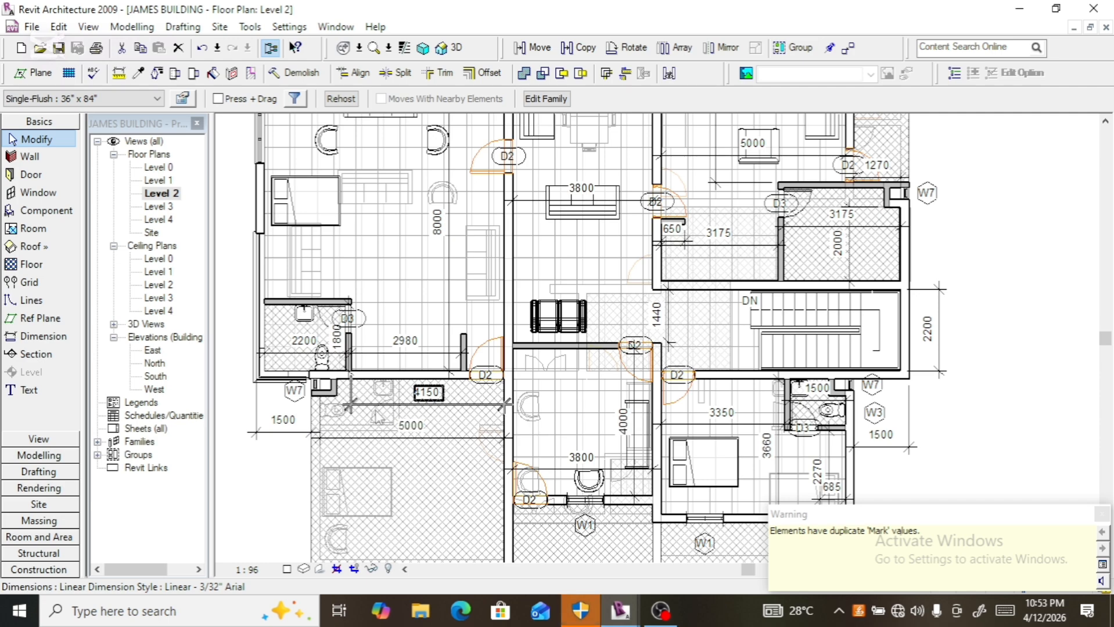
scroll(379, 417, down, 2)
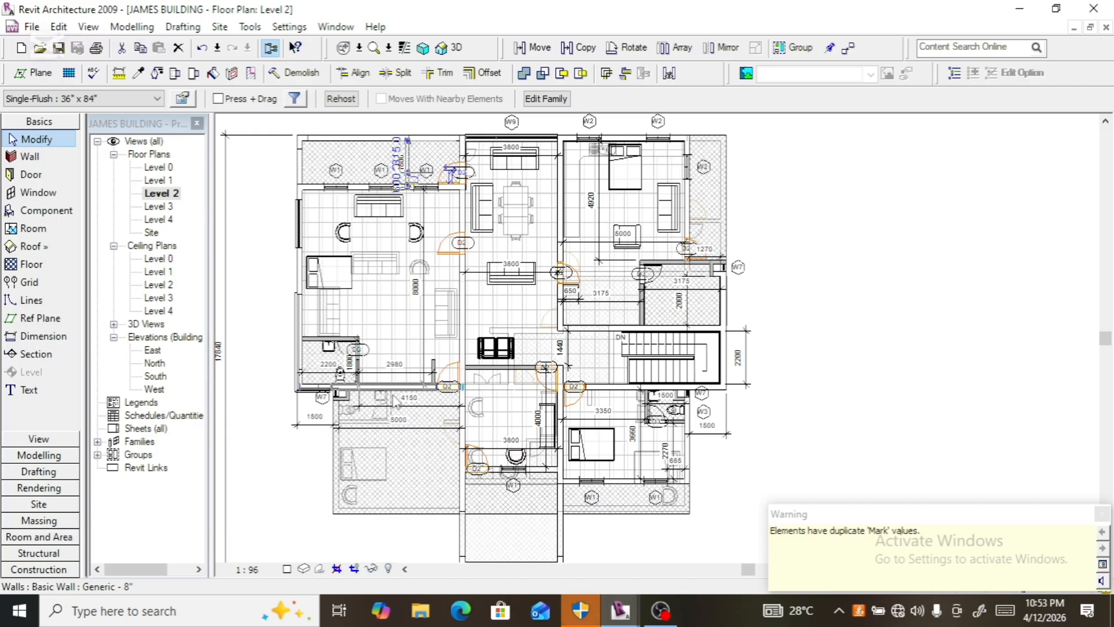
scroll(393, 397, down, 1)
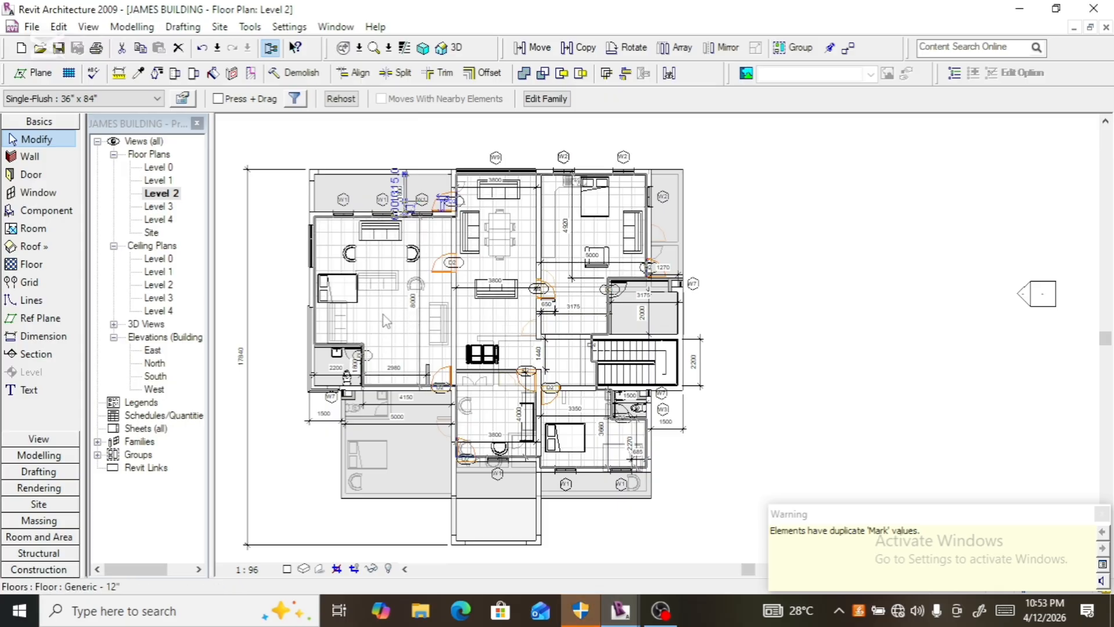
scroll(269, 409, up, 2)
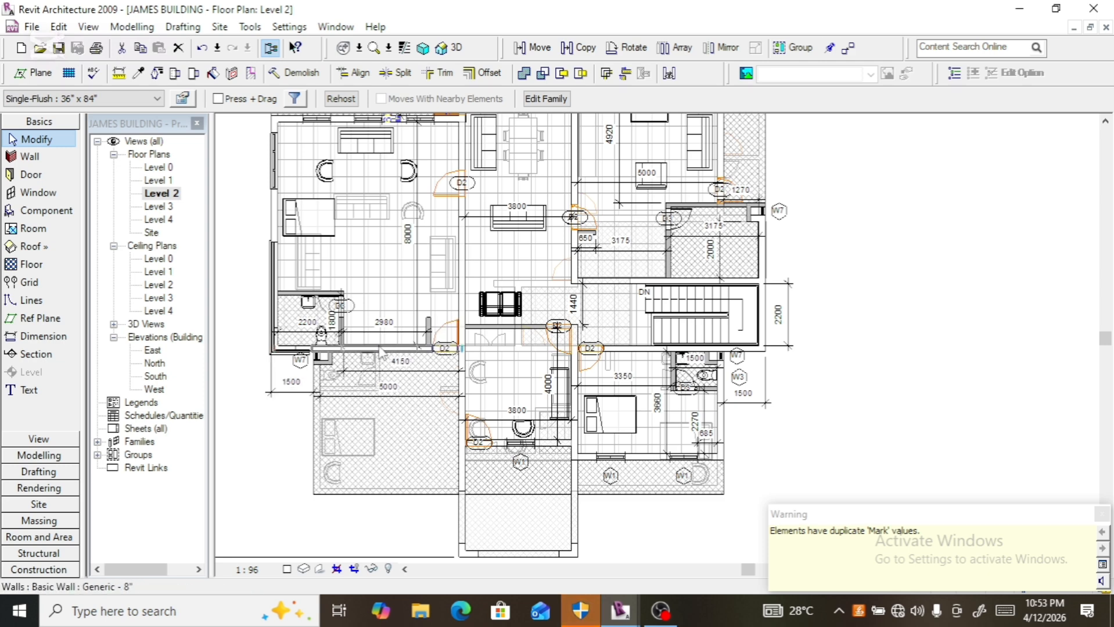
scroll(377, 362, down, 2)
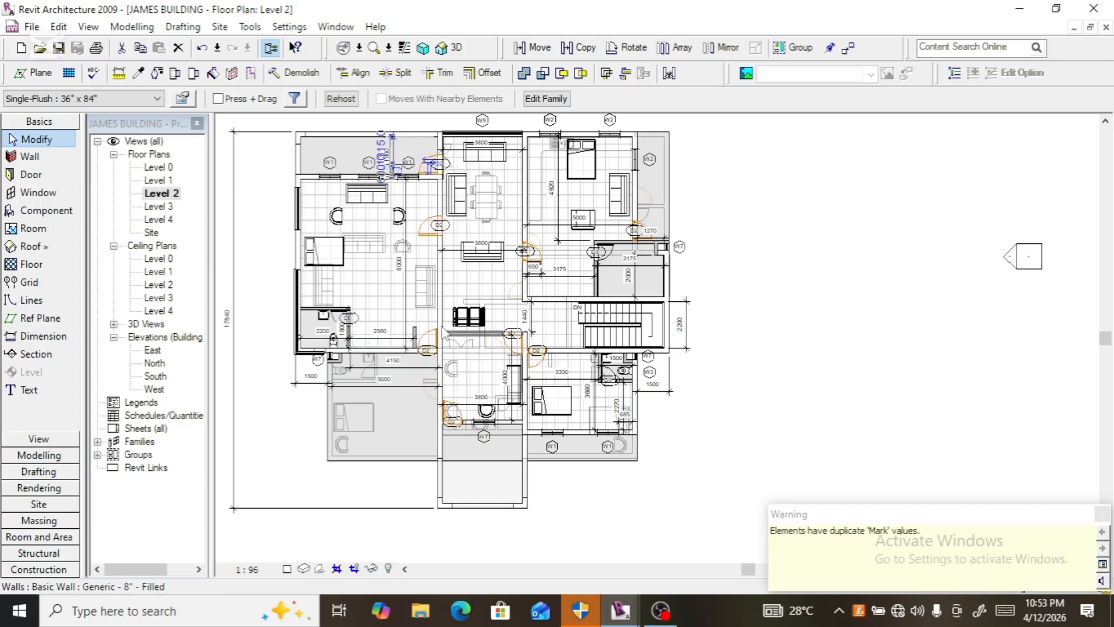
scroll(428, 341, down, 1)
scroll(424, 372, up, 1)
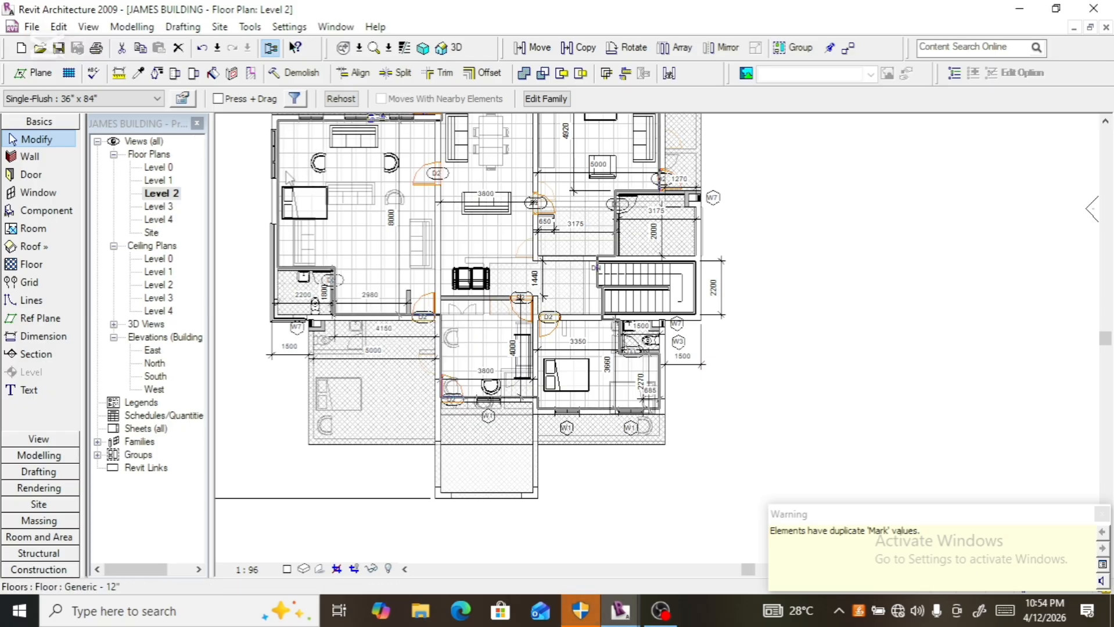
scroll(251, 256, up, 4)
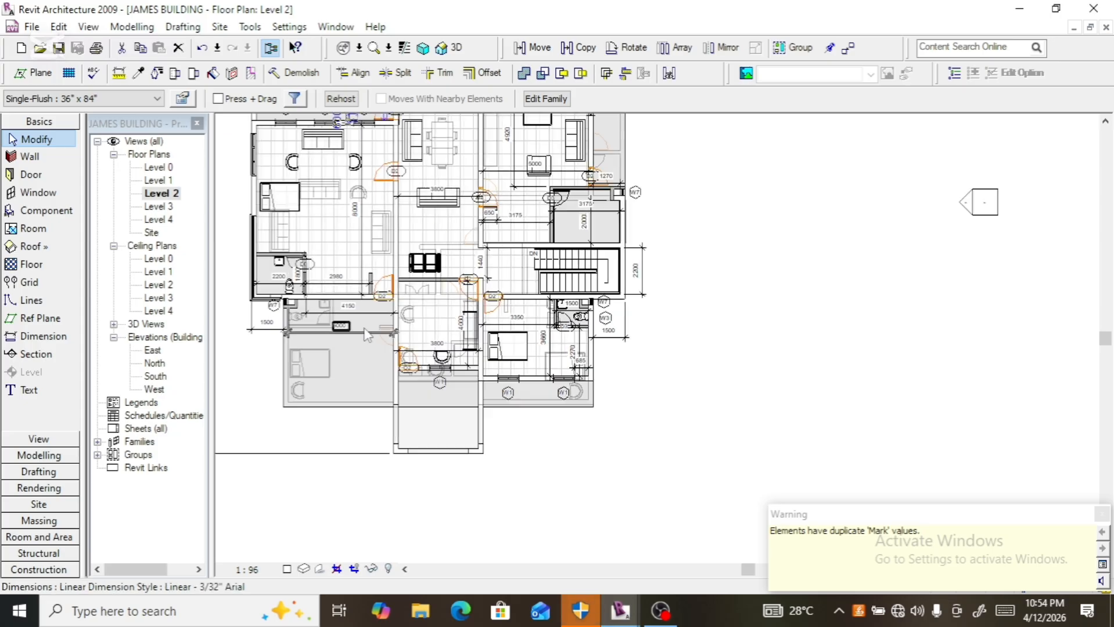
scroll(327, 293, down, 3)
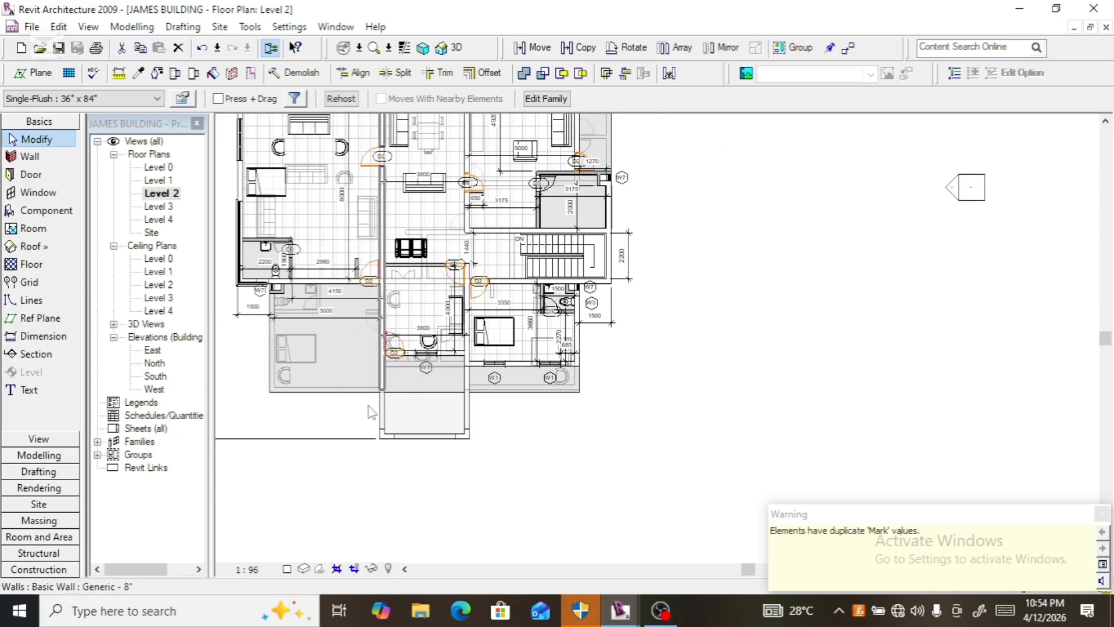
scroll(503, 398, down, 3)
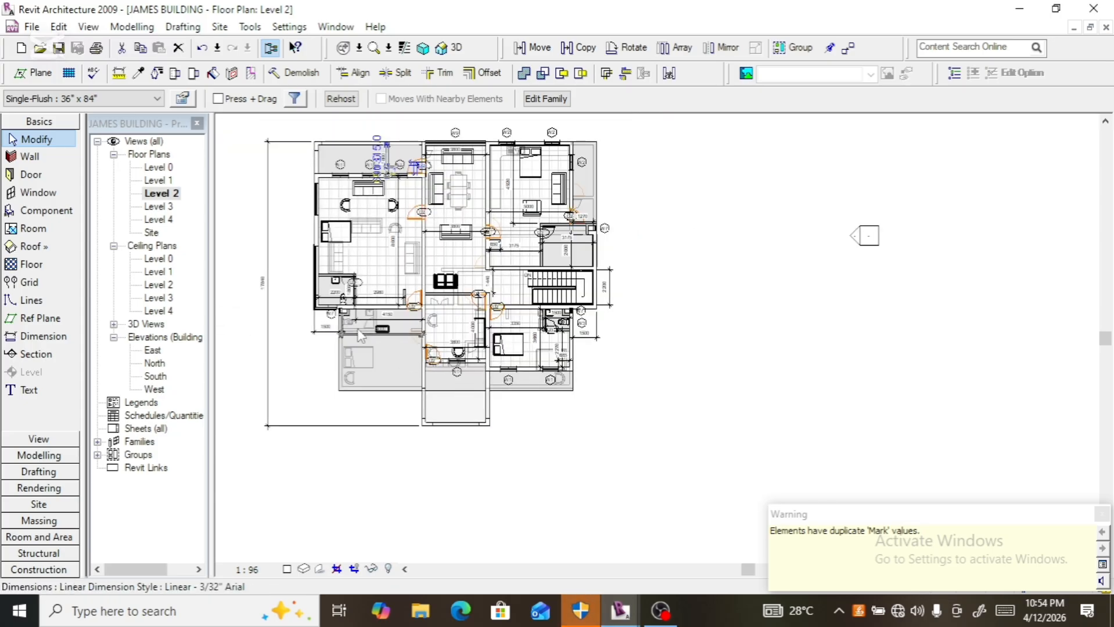
scroll(372, 187, up, 2)
scroll(371, 187, up, 2)
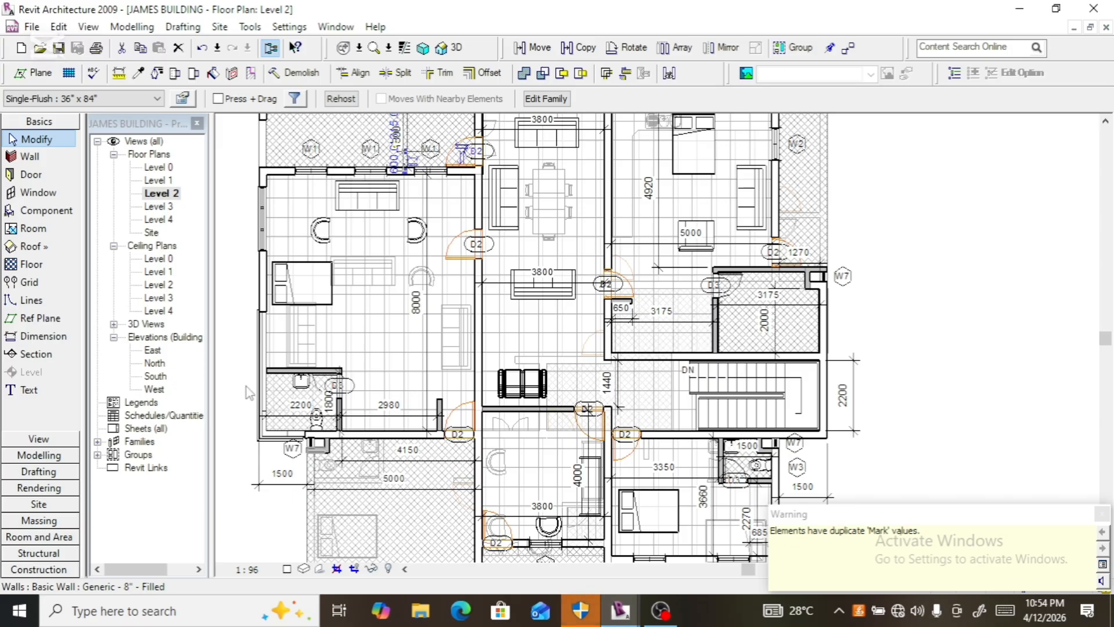
- Open the Level 1 floor plan and examine its upper balcony, W1 windows, living and dining area and kitchen
double_click(156, 180)
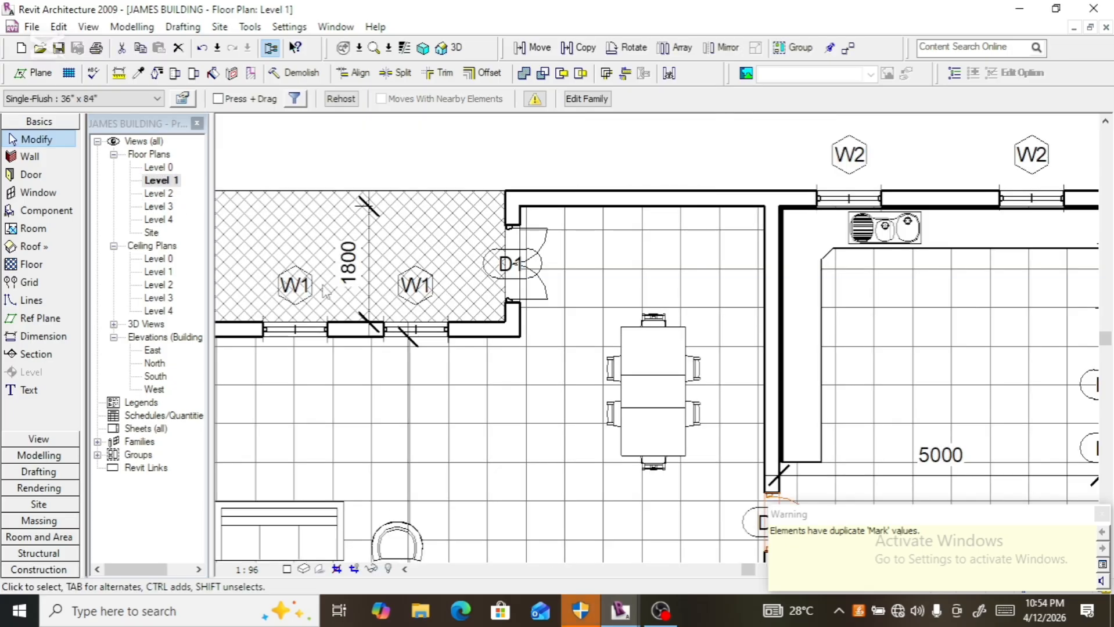
scroll(378, 279, down, 2)
scroll(470, 308, down, 3)
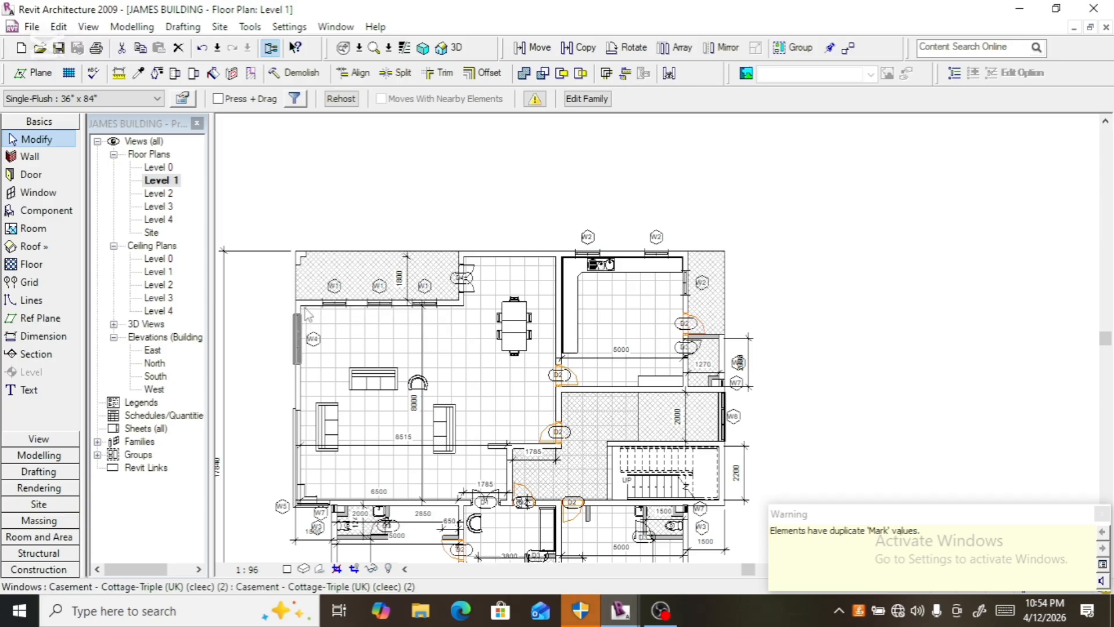
scroll(306, 314, up, 3)
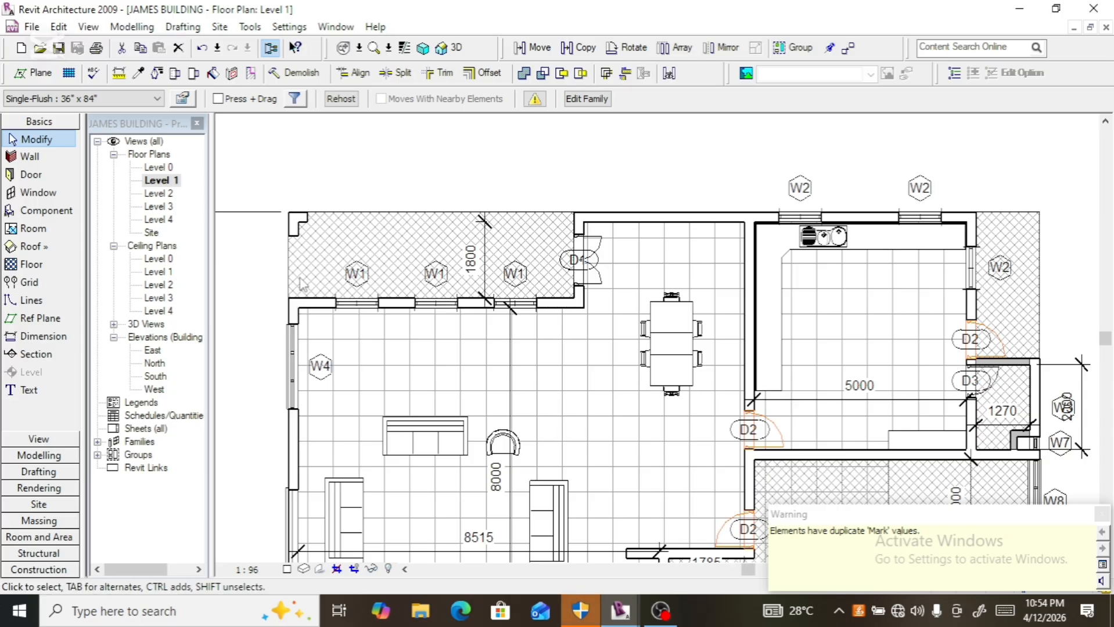
scroll(324, 299, down, 3)
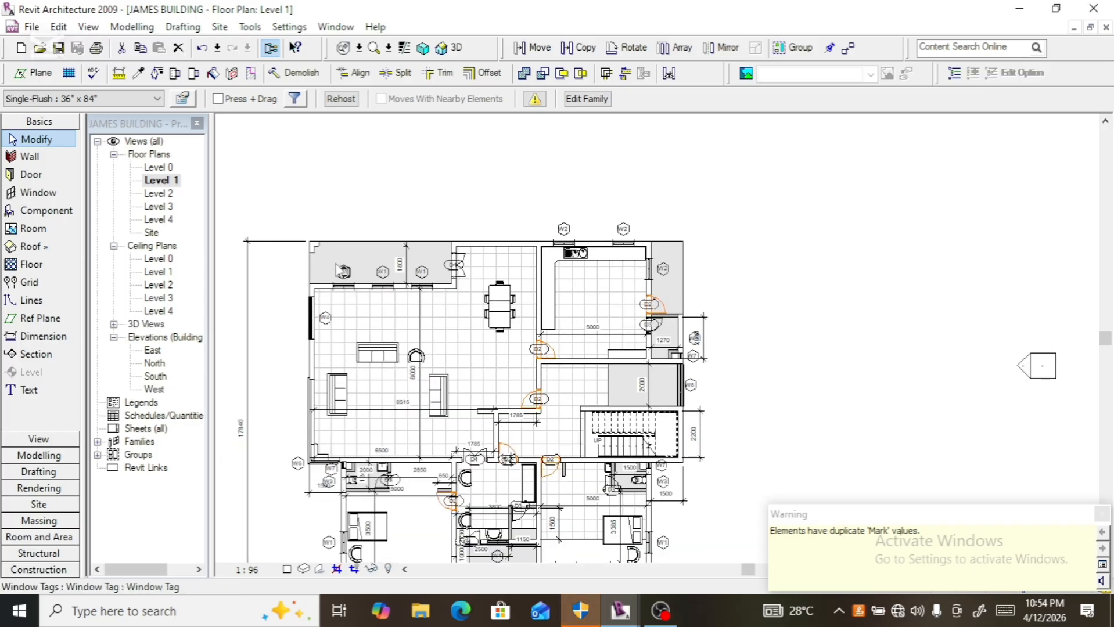
scroll(384, 290, up, 3)
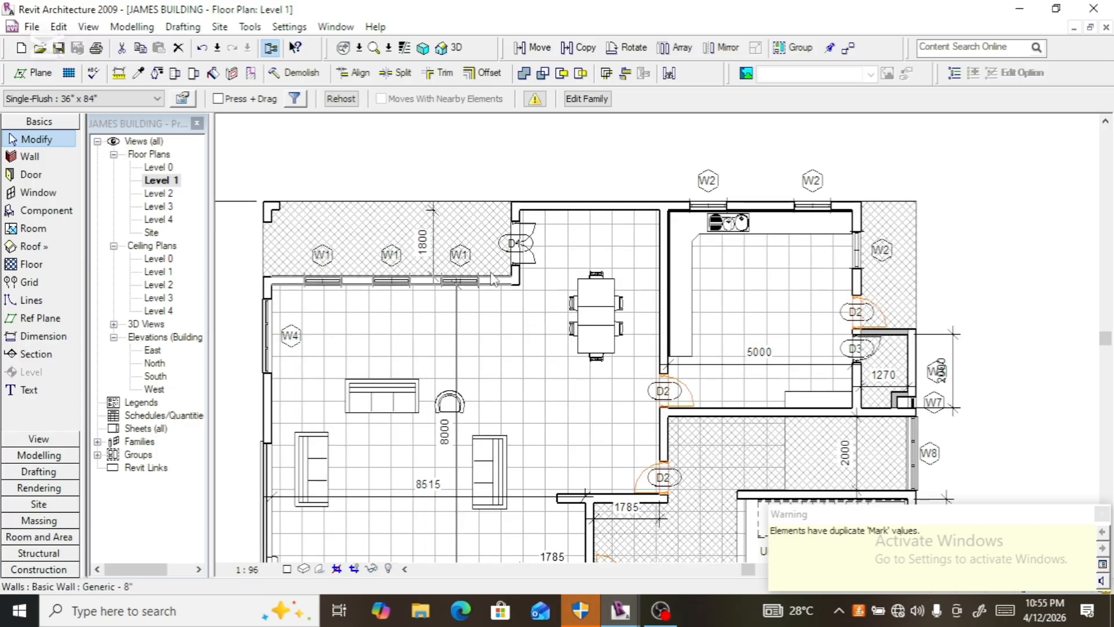
scroll(436, 236, down, 2)
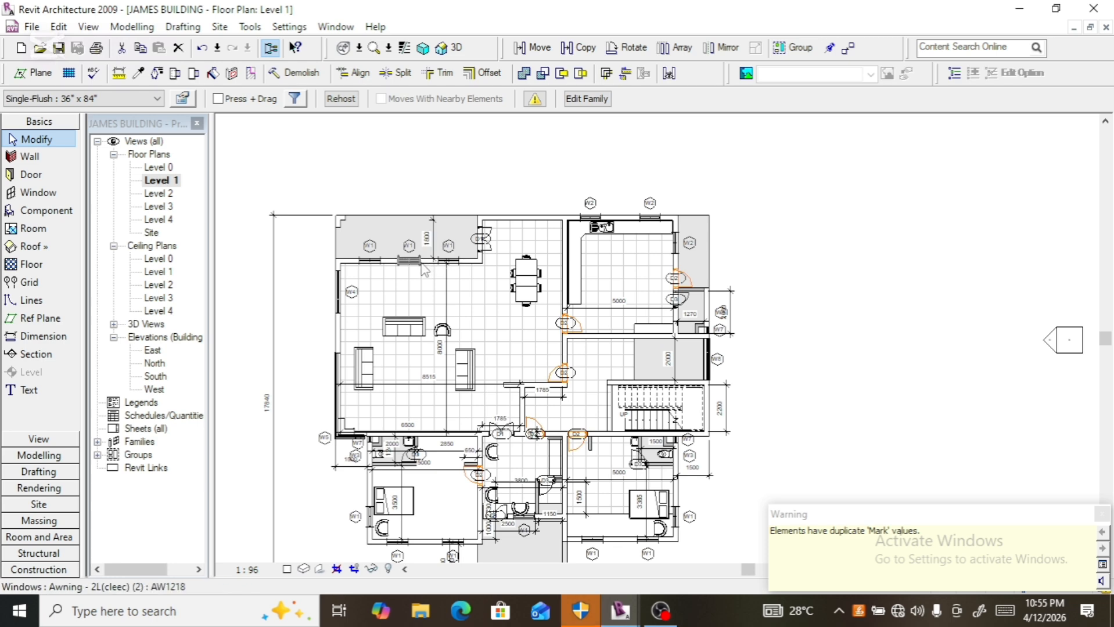
scroll(440, 270, up, 2)
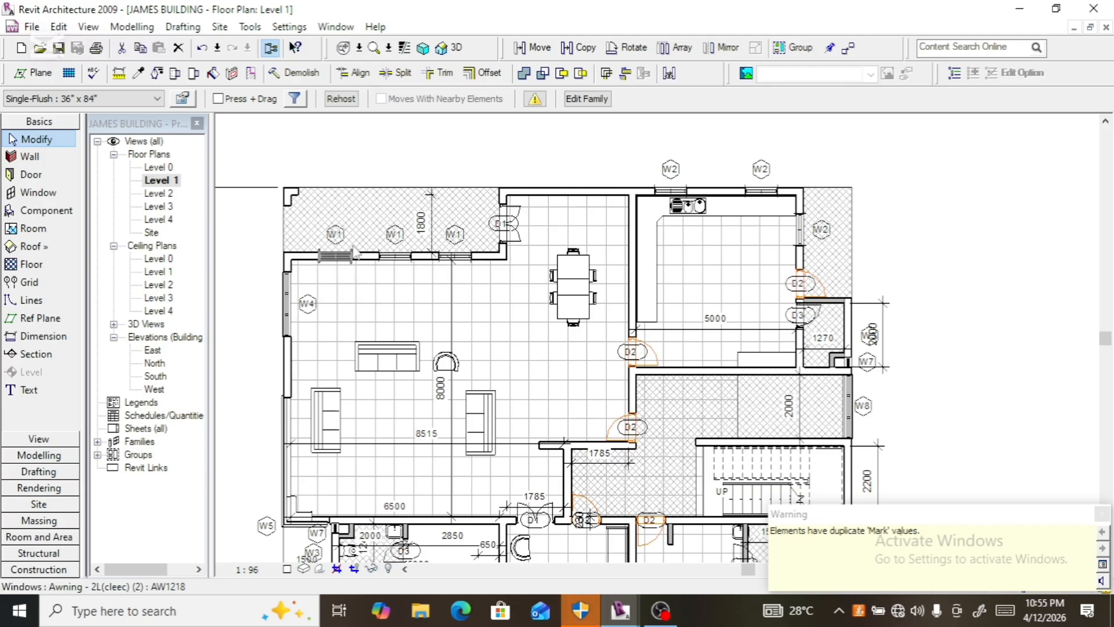
- Open the 3D view and examine the columns and beams of the upper front porch
scroll(360, 255, down, 2)
scroll(375, 357, down, 1)
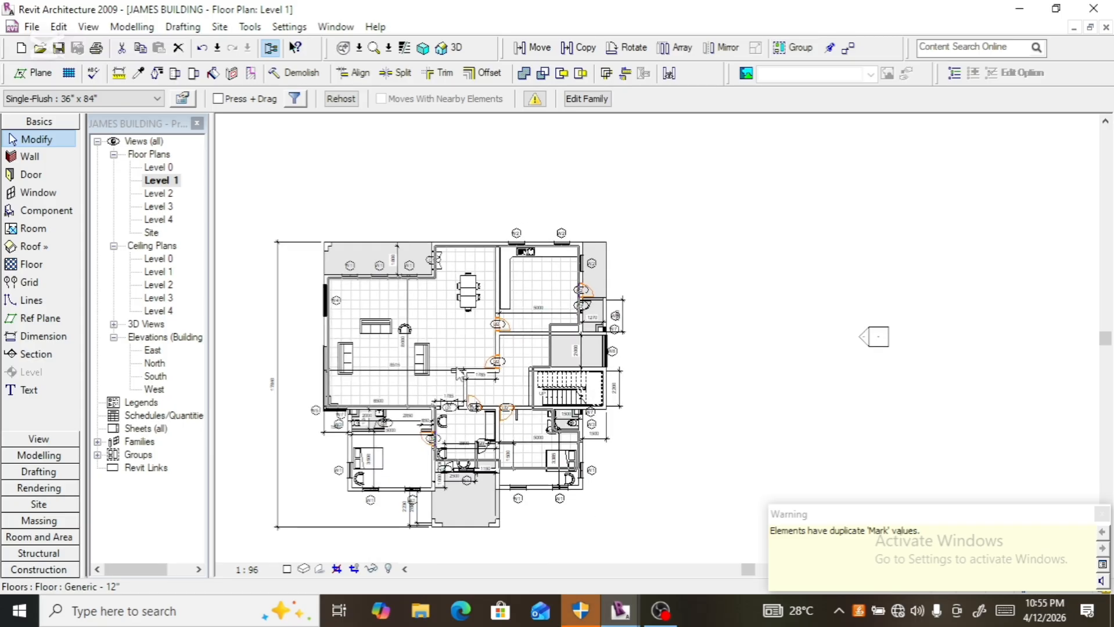
scroll(430, 454, up, 1)
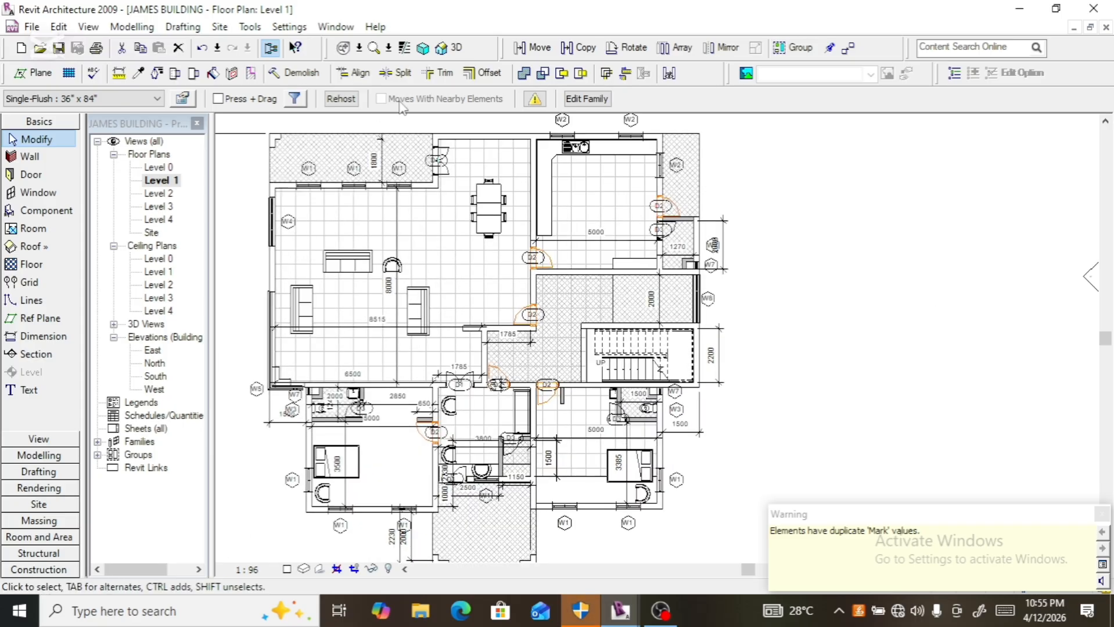
click(458, 49)
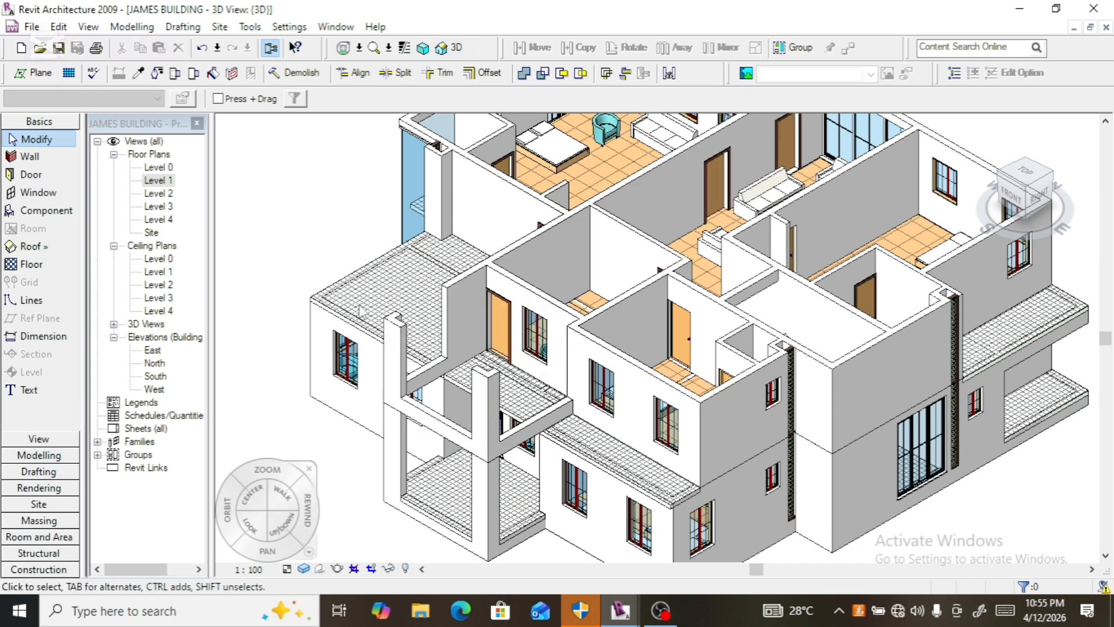
scroll(360, 316, down, 2)
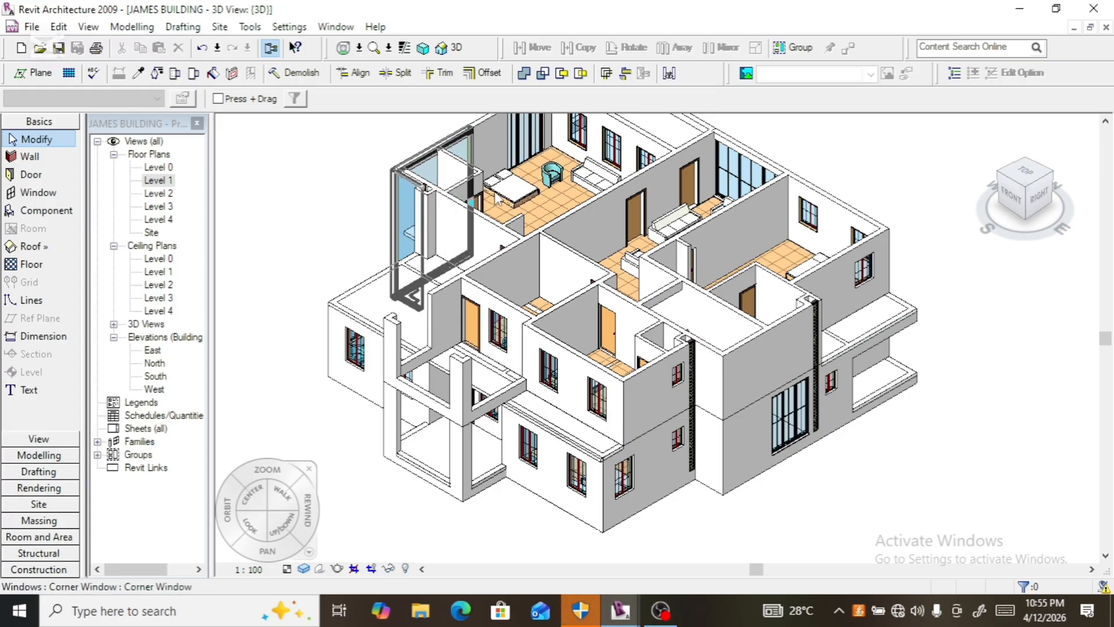
scroll(473, 165, down, 1)
scroll(627, 420, up, 3)
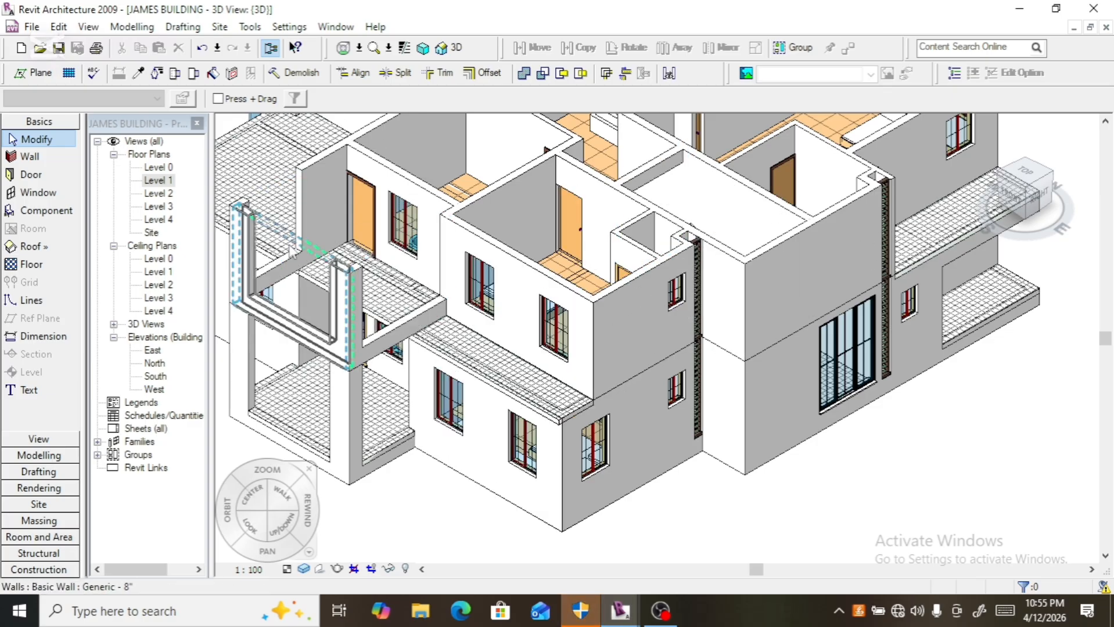
- Edit the profile of the upper porch's left-side wall, extending the column's inner edge down to the base line
click(273, 270)
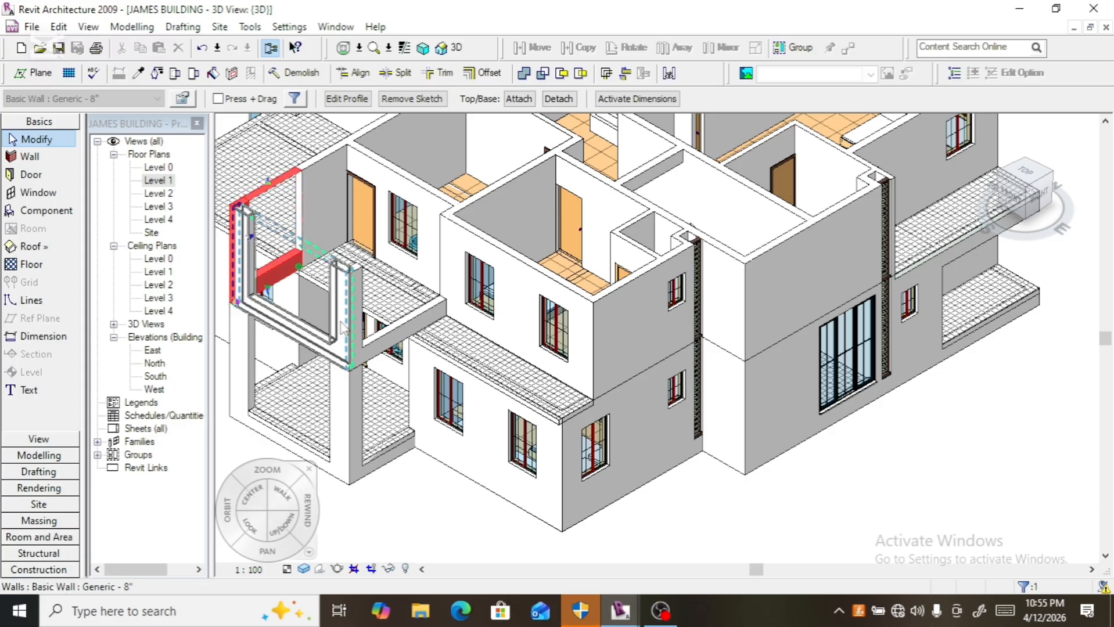
click(1014, 199)
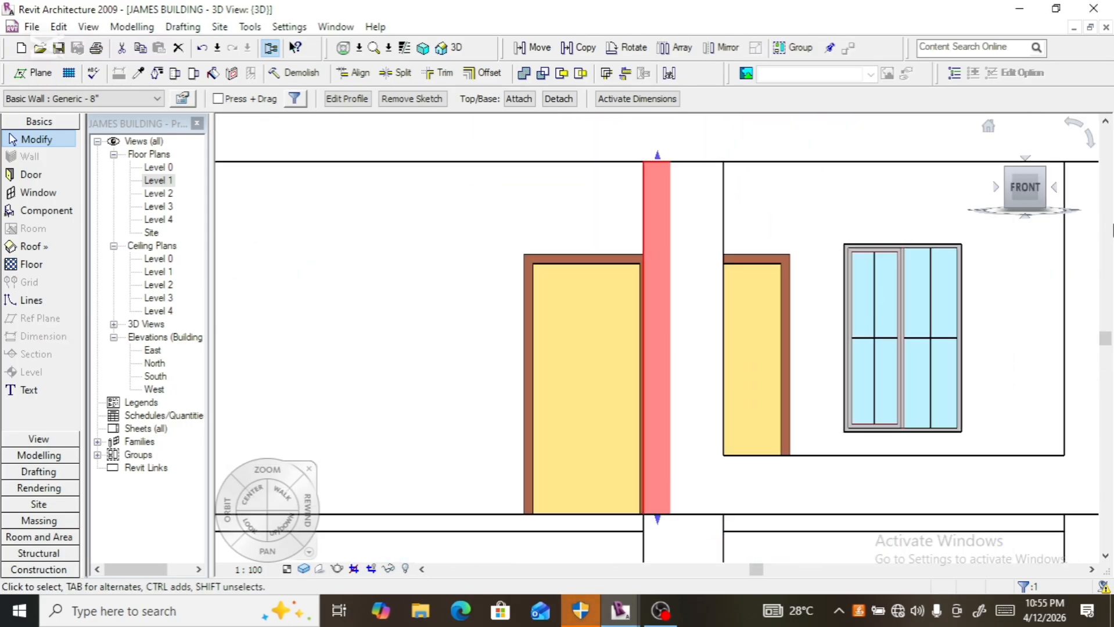
drag(1033, 199, 1072, 224)
click(1012, 195)
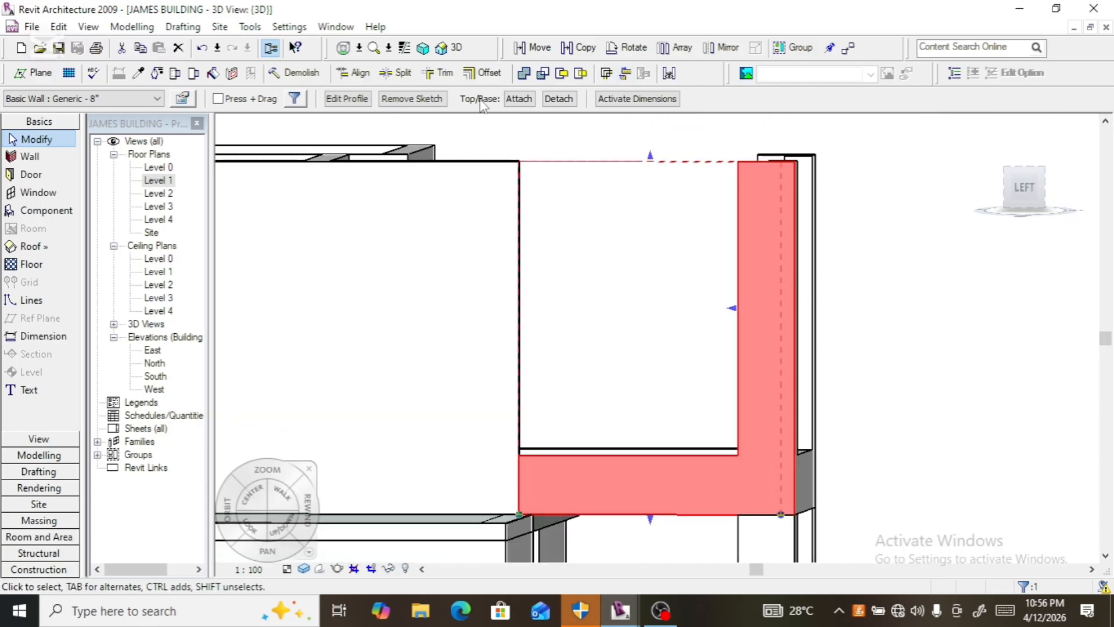
click(345, 100)
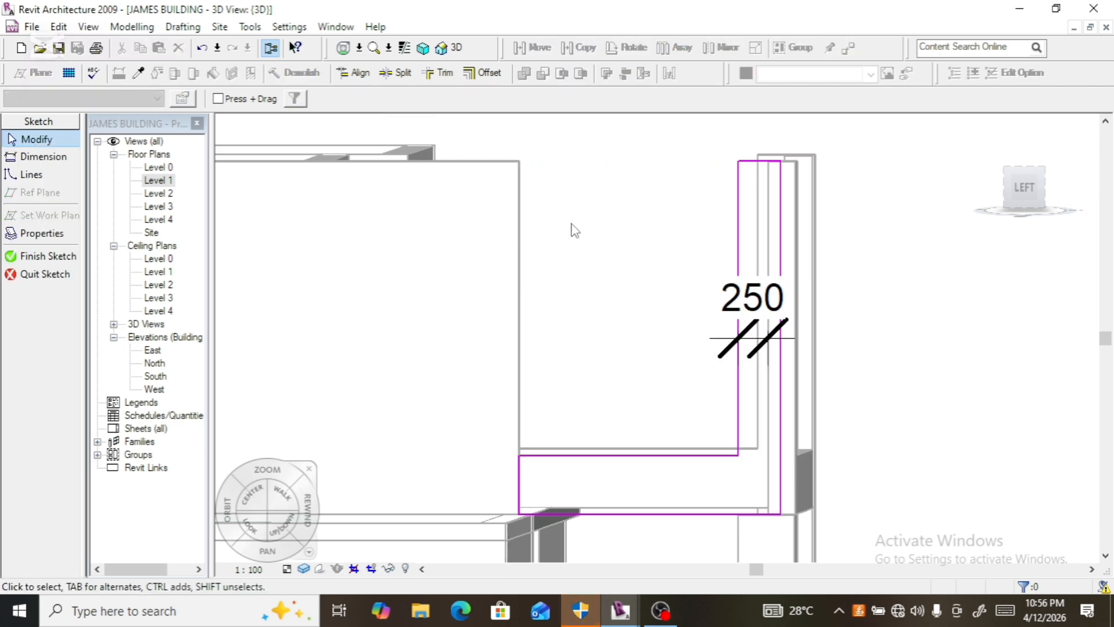
click(740, 427)
drag(740, 456, 739, 516)
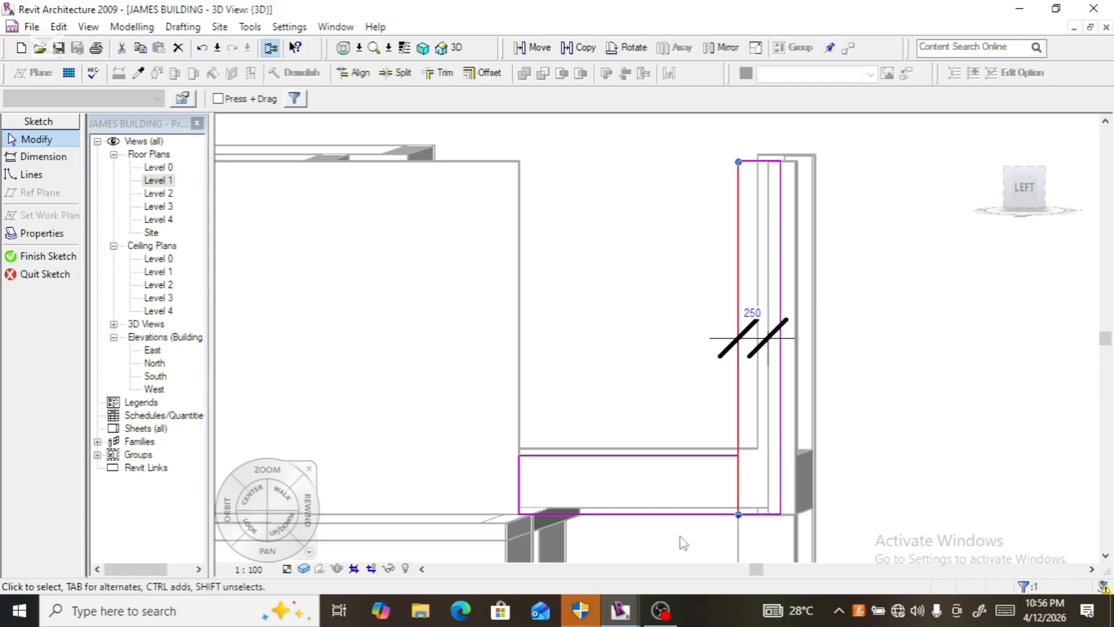
scroll(619, 440, down, 3)
scroll(631, 516, up, 3)
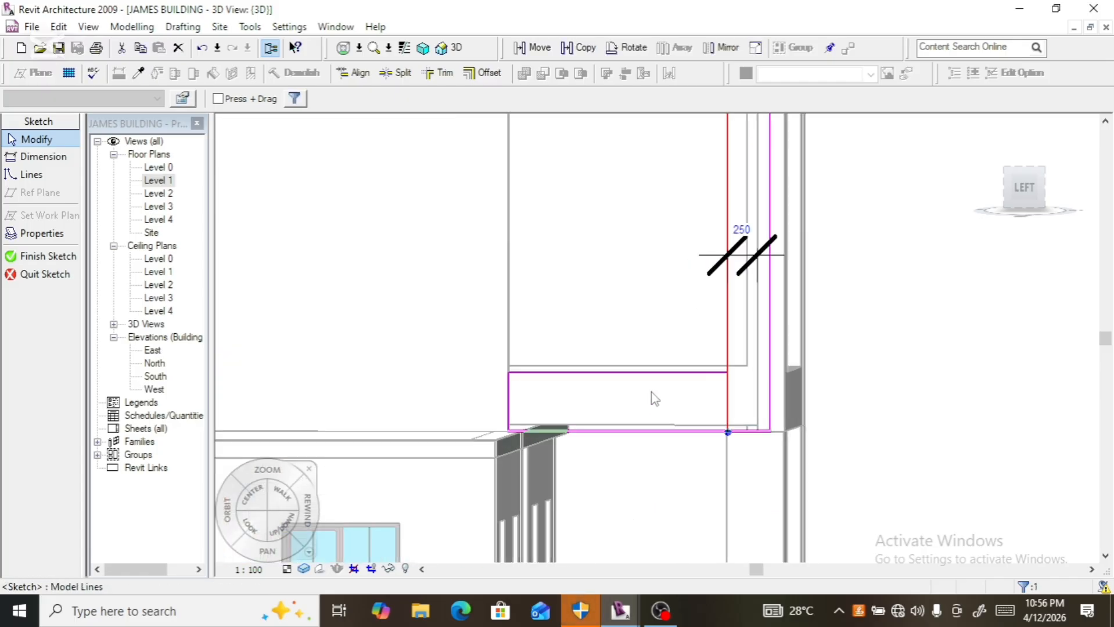
- Delete the beam's top edge and its end line from the left-side porch wall's profile
click(653, 373)
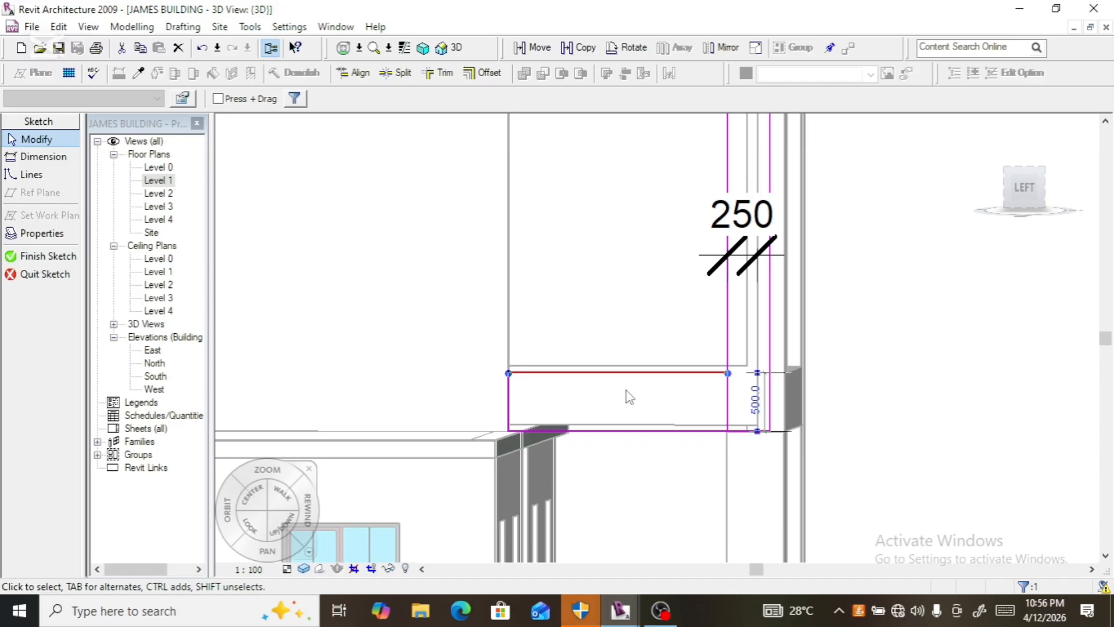
key(Home)
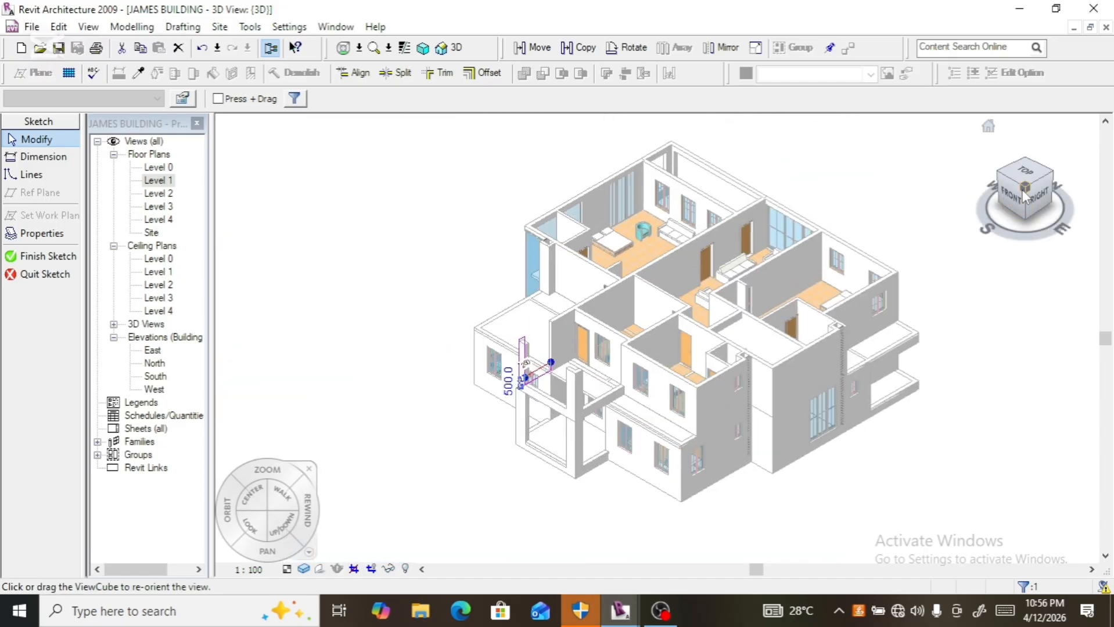
click(1023, 199)
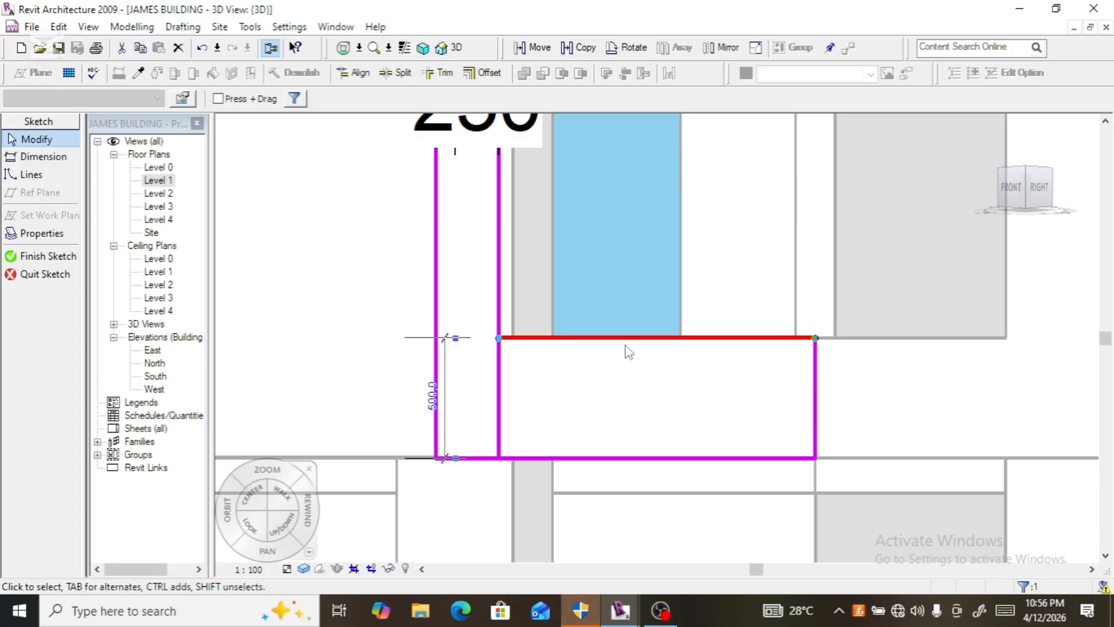
key(Delete)
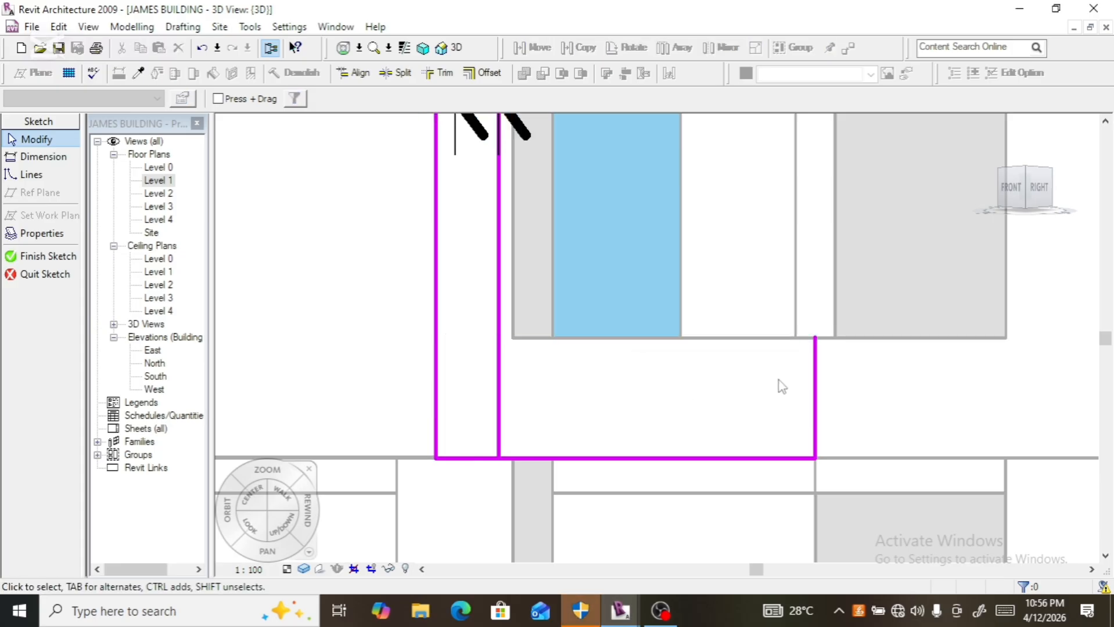
click(816, 386)
key(Delete)
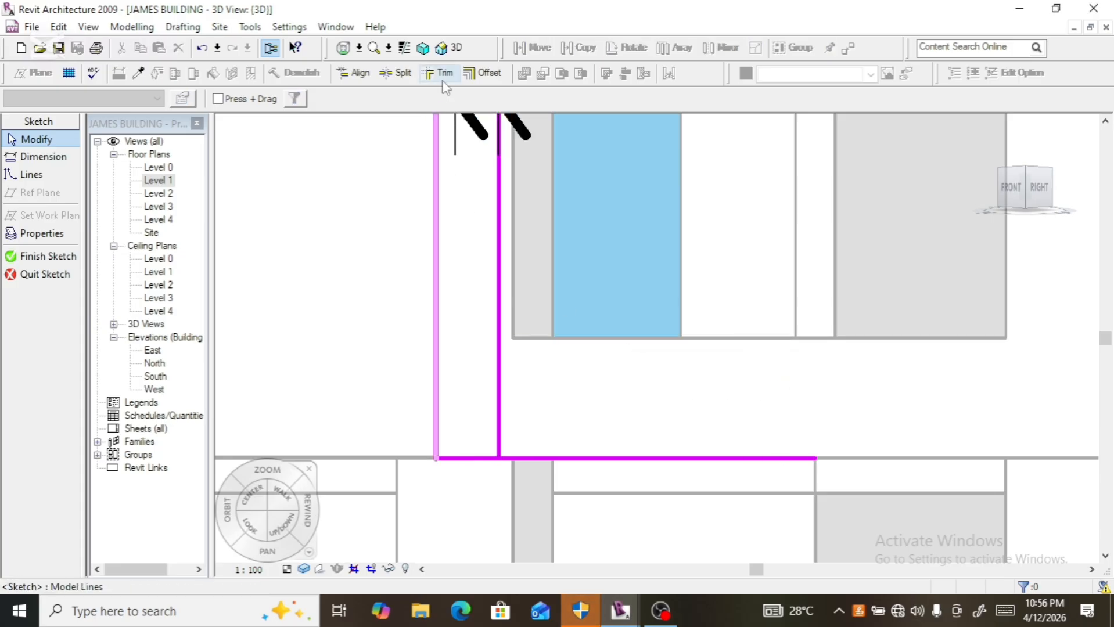
- Trim the left-side profile's base line to the column's inner edge and finish the sketch
click(442, 74)
click(497, 362)
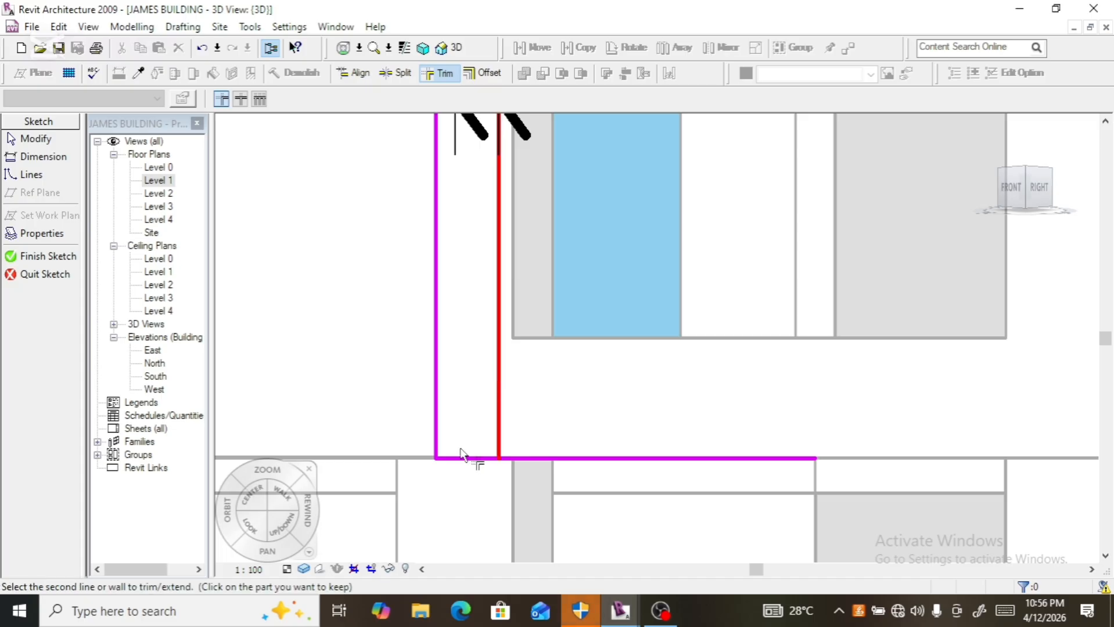
click(464, 458)
scroll(469, 460, down, 2)
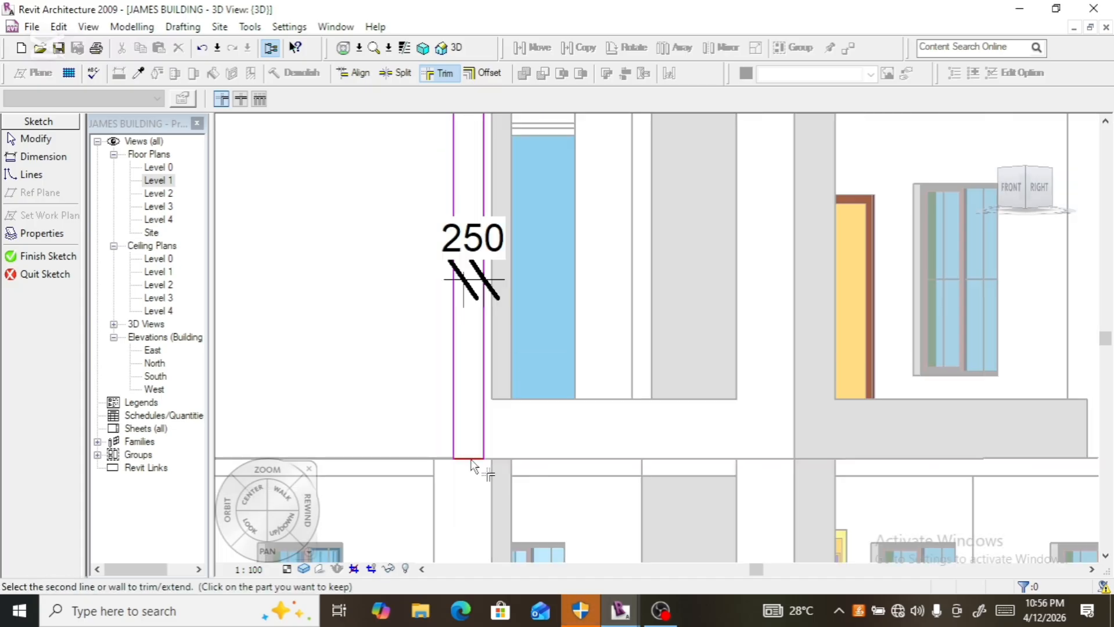
scroll(472, 464, down, 2)
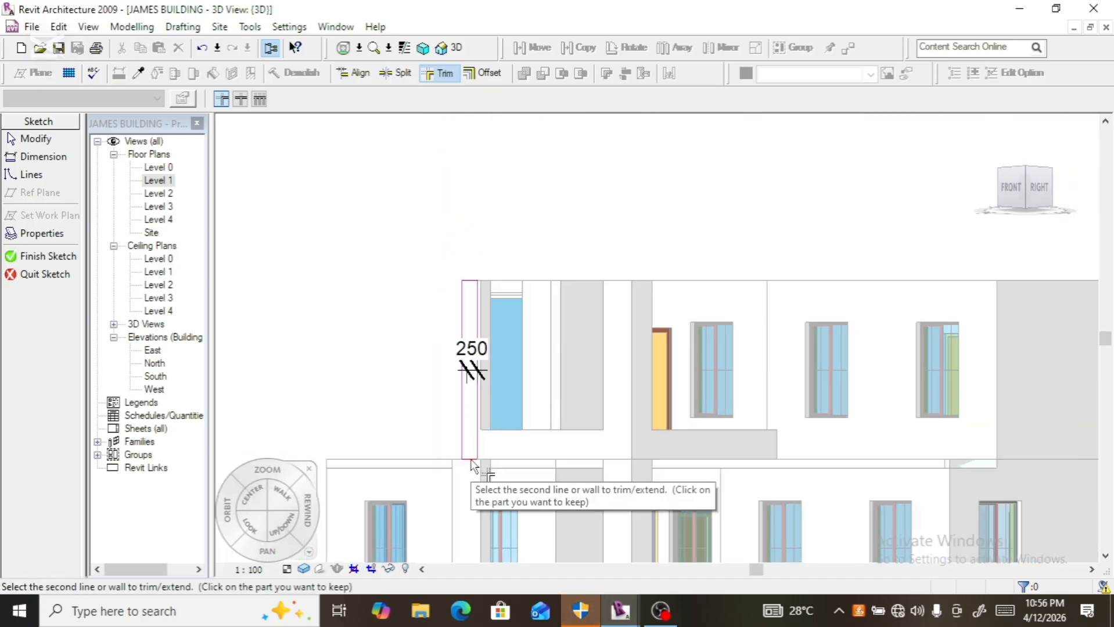
click(62, 256)
mouse_move(67, 254)
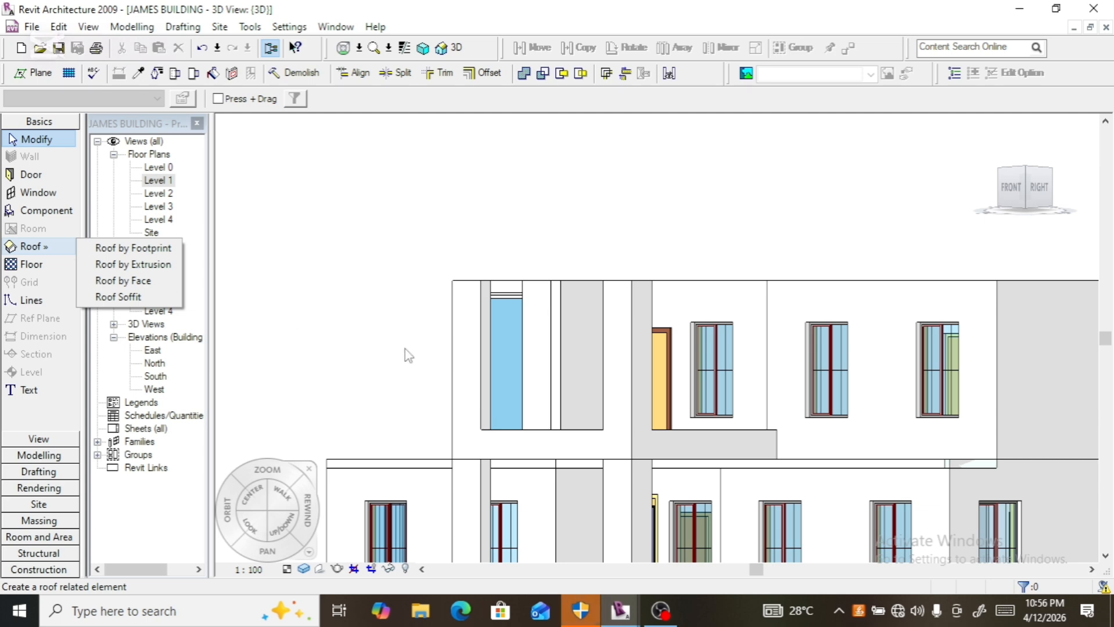
- Edit the profile of the upper porch's right-side wall, extending the column's inner edge down to the base line
click(630, 371)
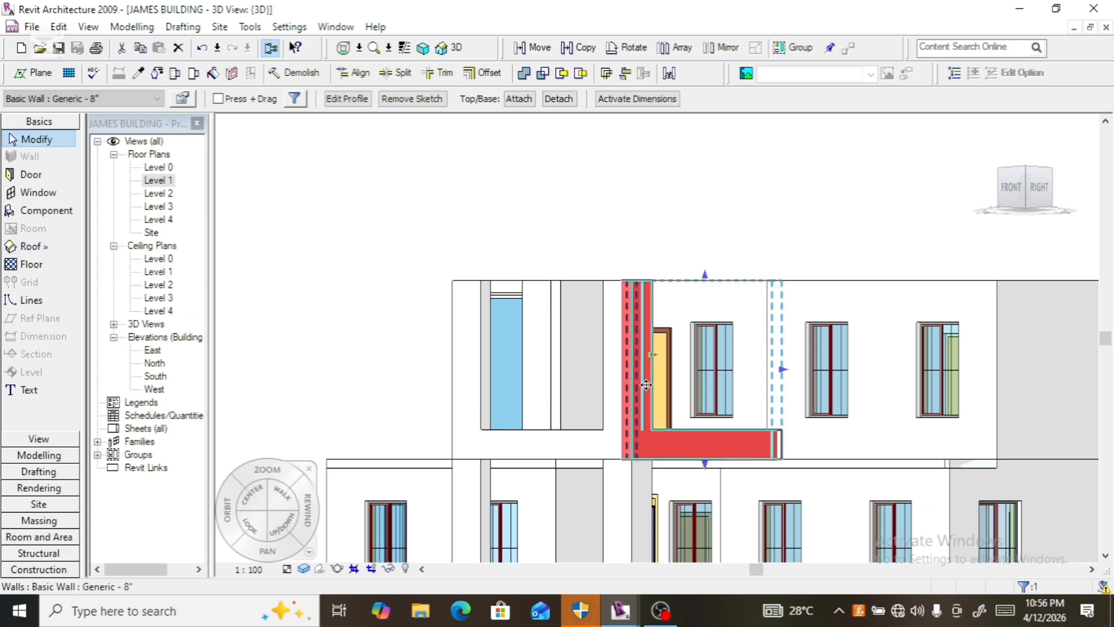
click(1047, 187)
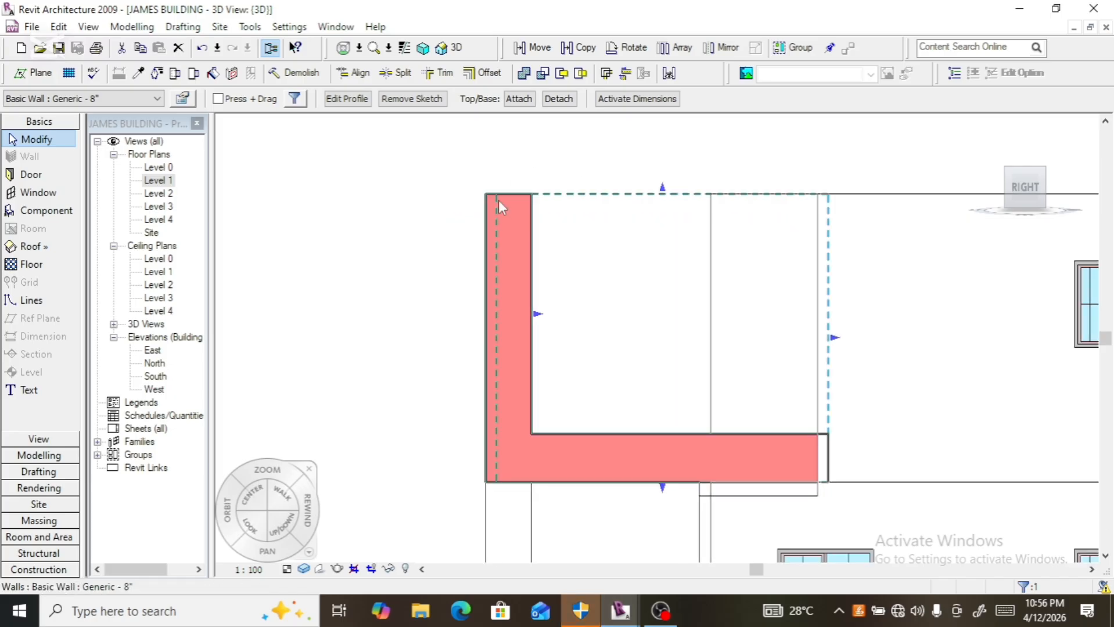
click(347, 98)
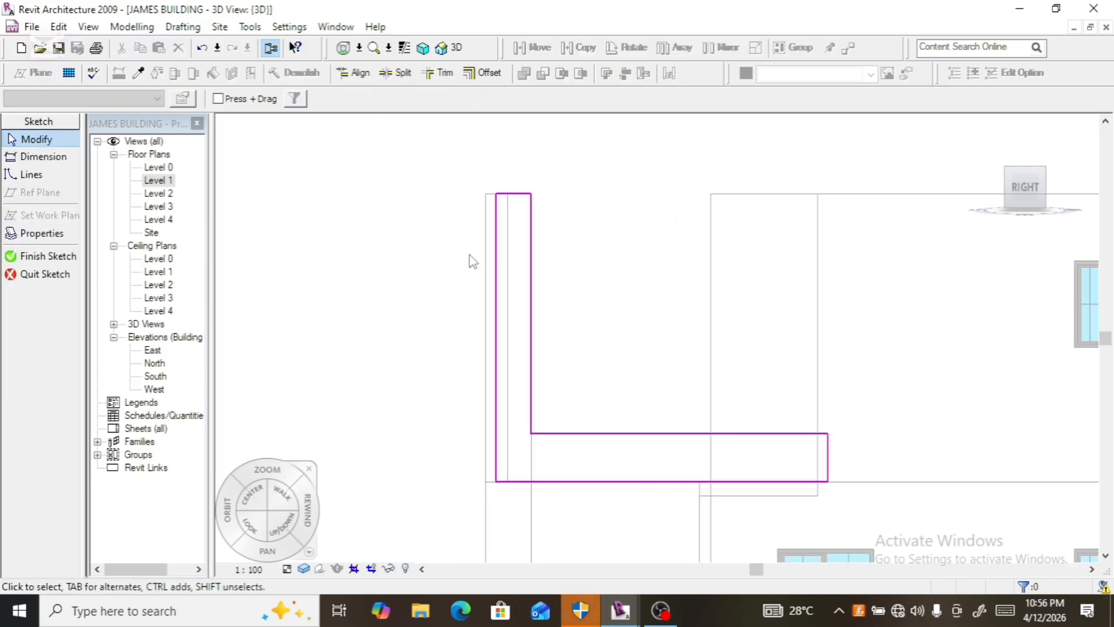
click(534, 395)
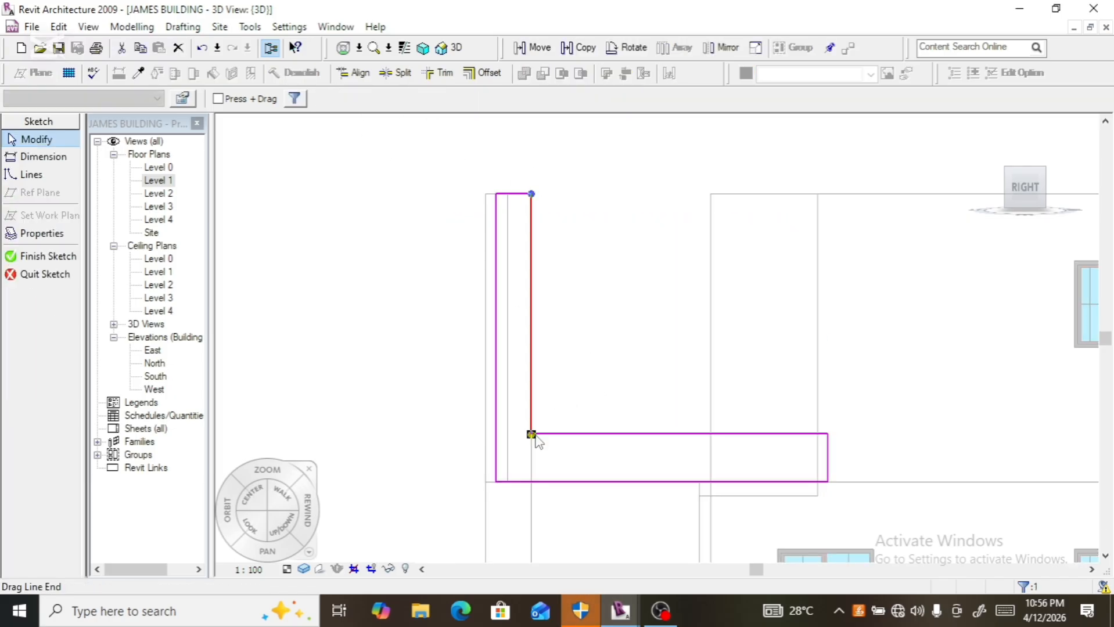
mouse_move(532, 436)
mouse_down()
mouse_move(541, 468)
mouse_move(531, 482)
mouse_up()
- Delete the beam's top edge and its end line from the right-side porch wall's profile
click(617, 435)
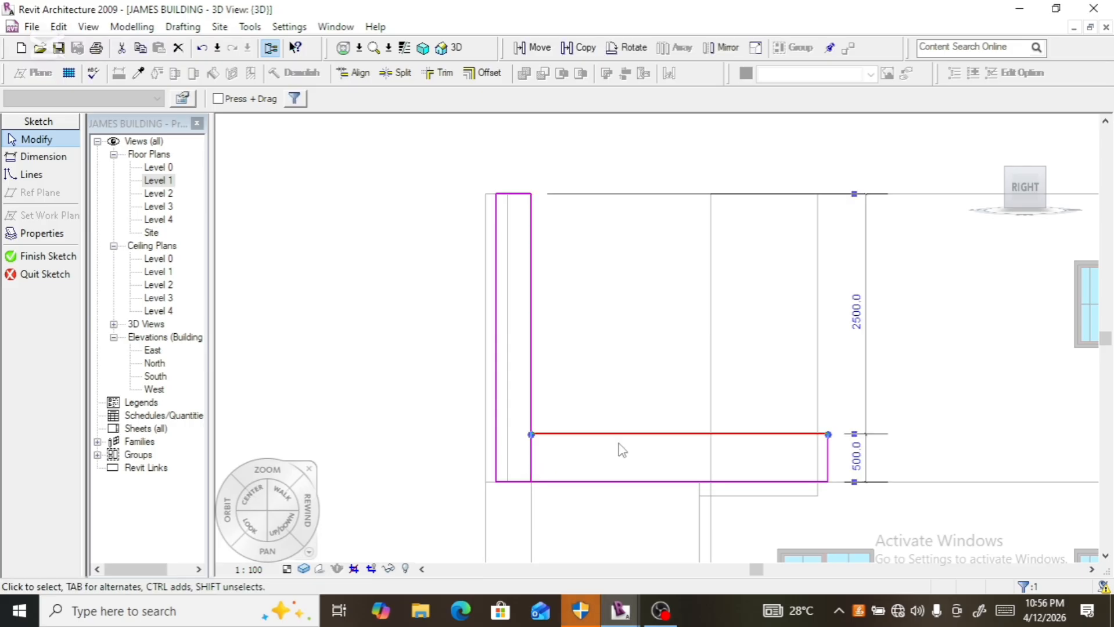
key(Delete)
click(827, 456)
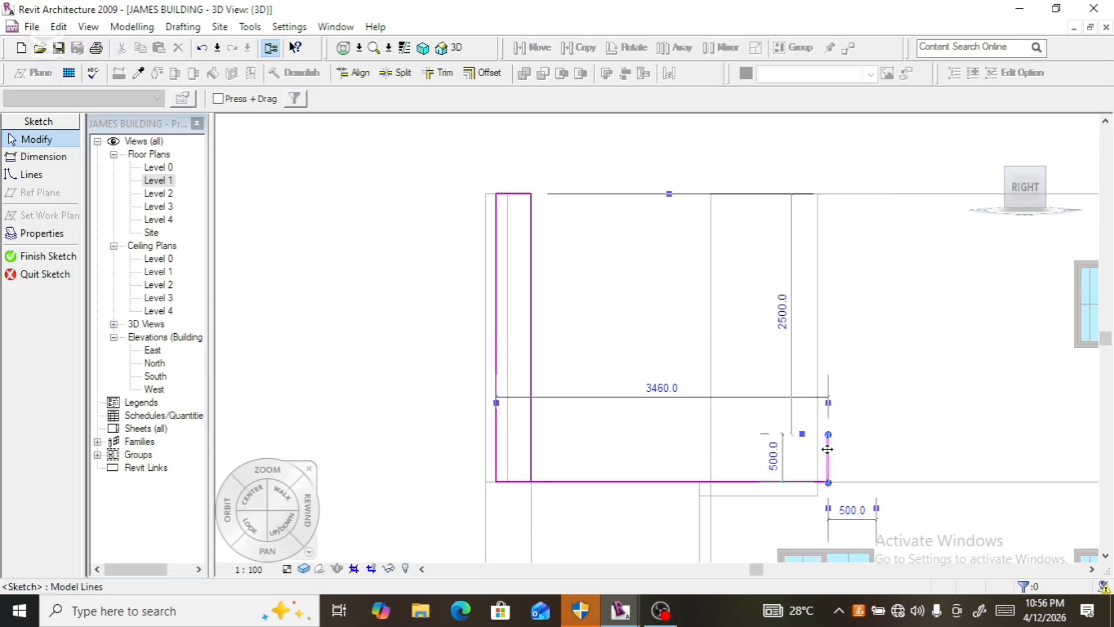
key(Delete)
- Trim the right-side profile's base line to the column's inner edge and finish the sketch
click(438, 73)
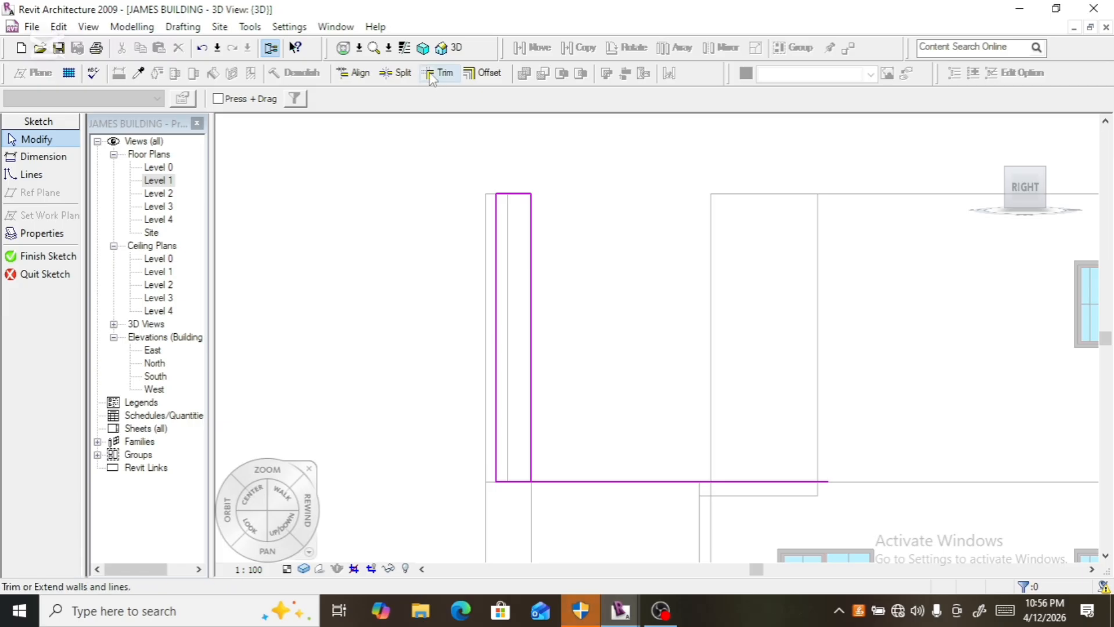
click(532, 372)
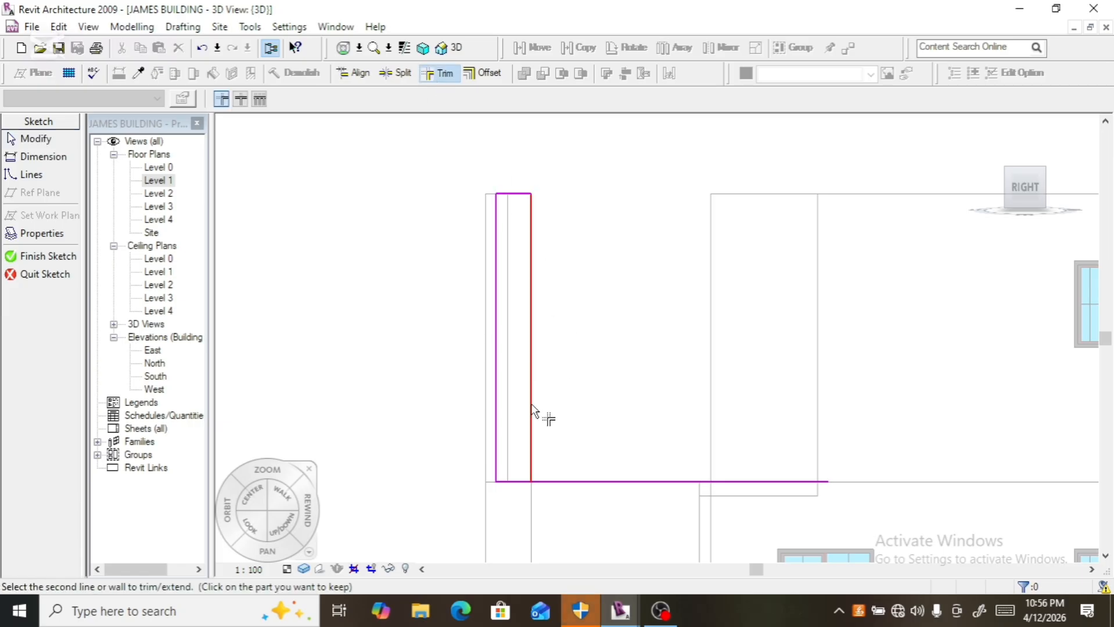
click(512, 482)
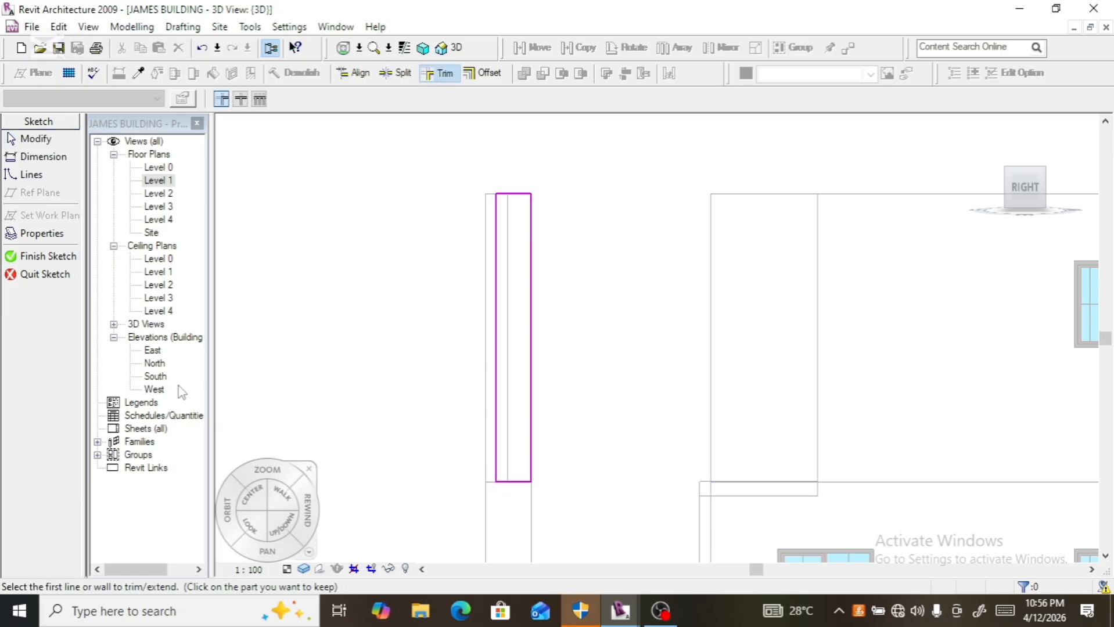
click(47, 261)
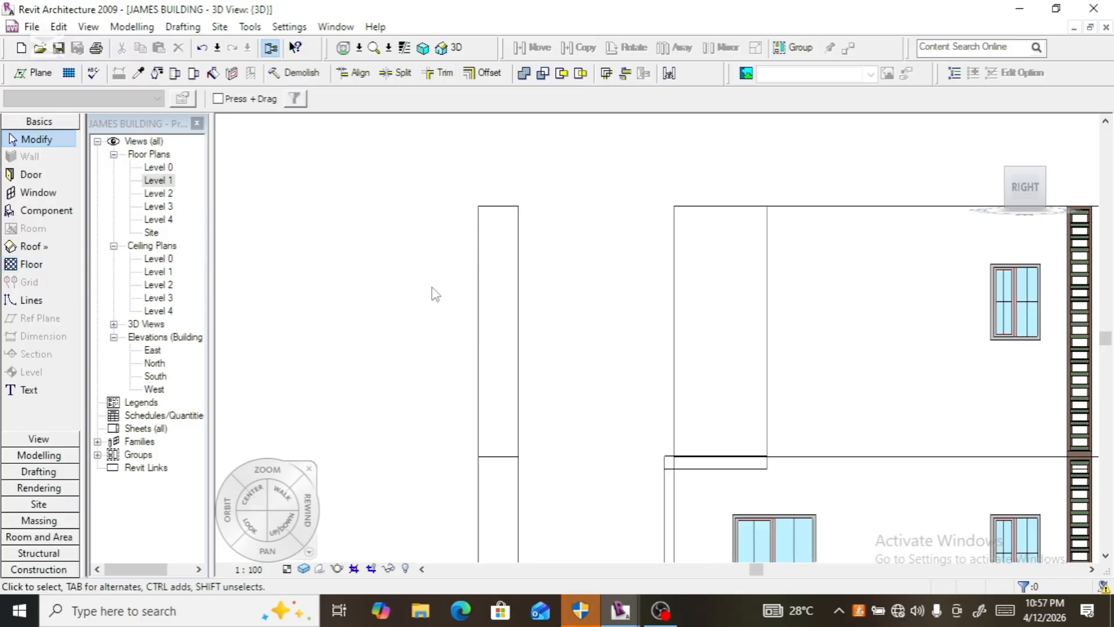
- Edit the profile of the upper porch's front wall, extending the left column's inner edge down to the base line
scroll(492, 312, down, 2)
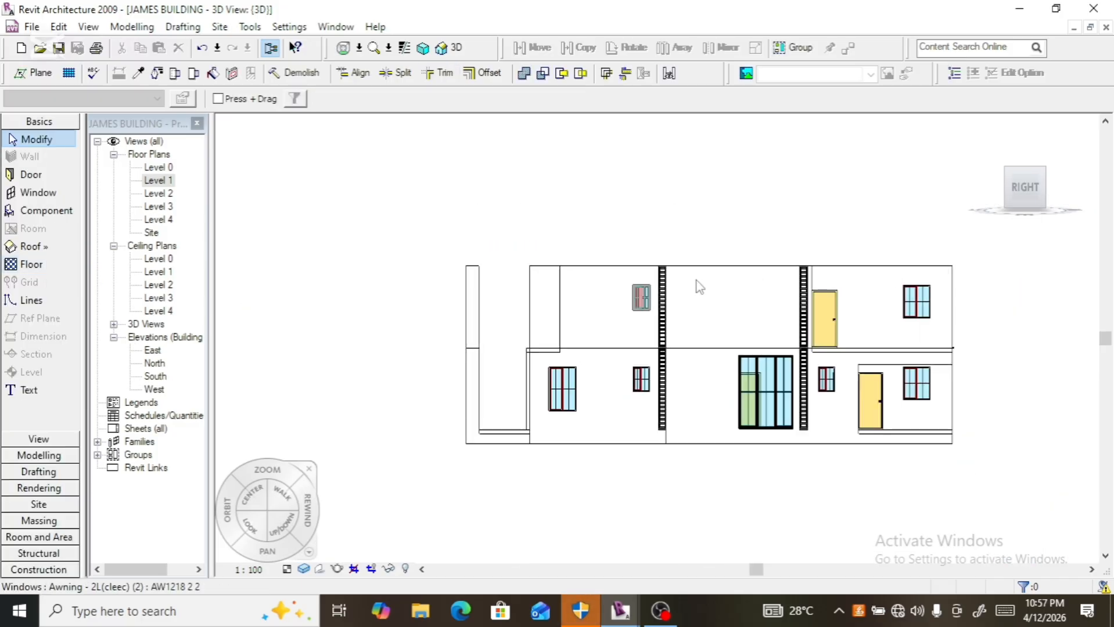
click(1011, 185)
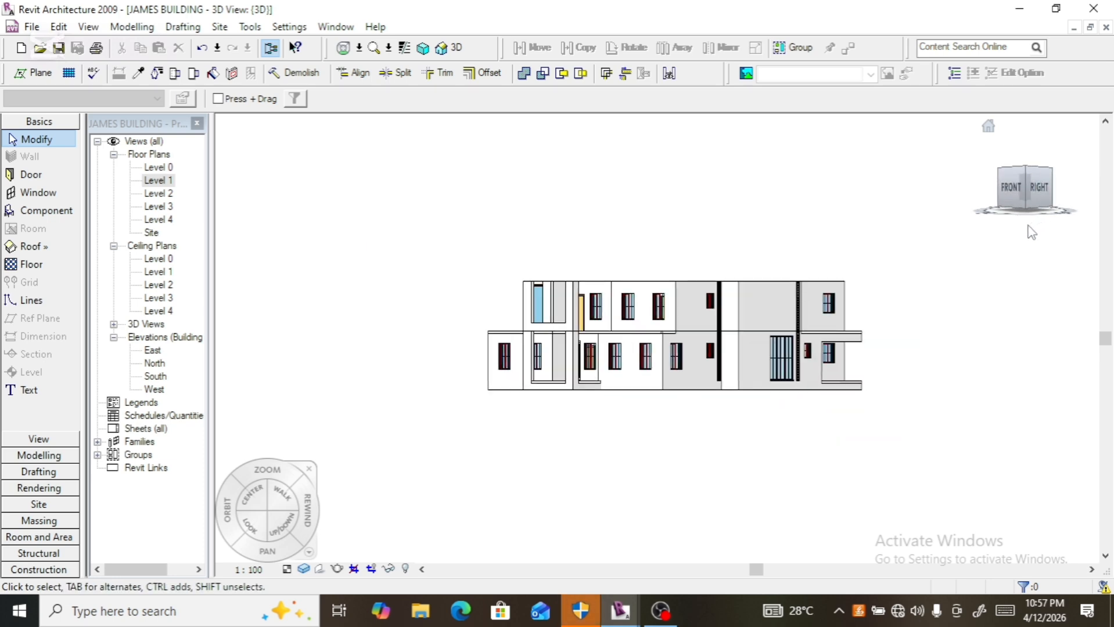
click(1027, 209)
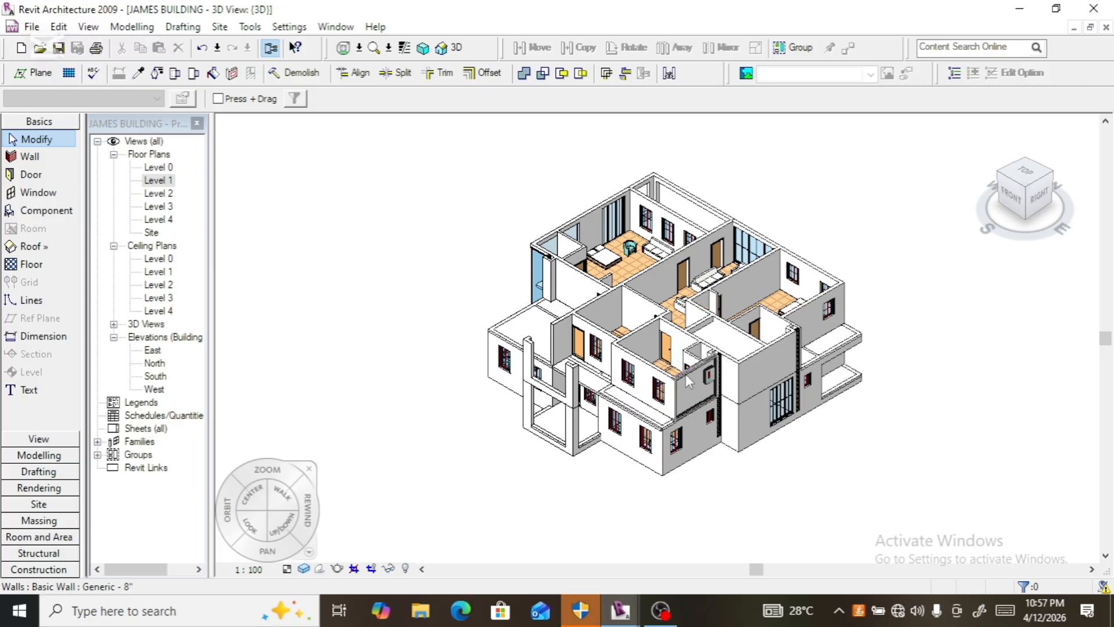
scroll(536, 403, up, 1)
scroll(536, 403, up, 6)
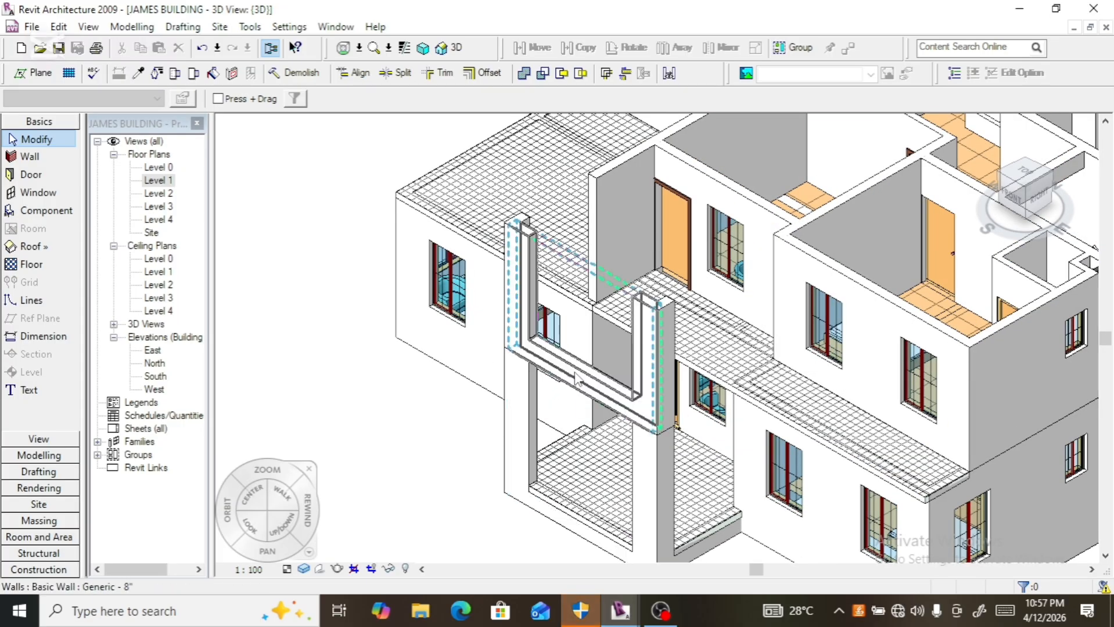
click(574, 379)
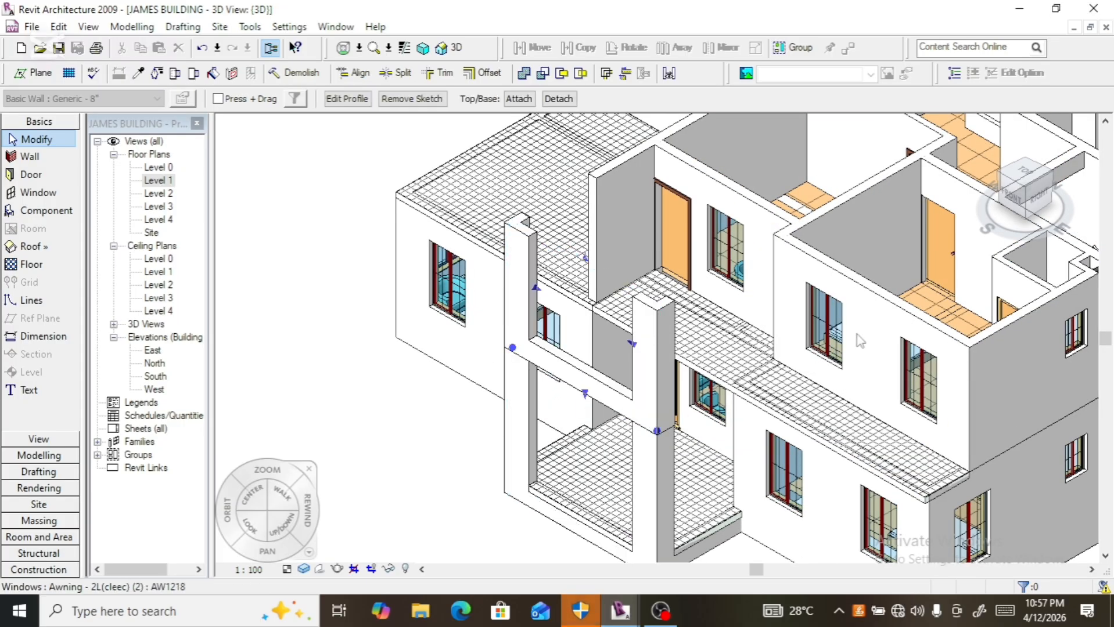
click(1010, 195)
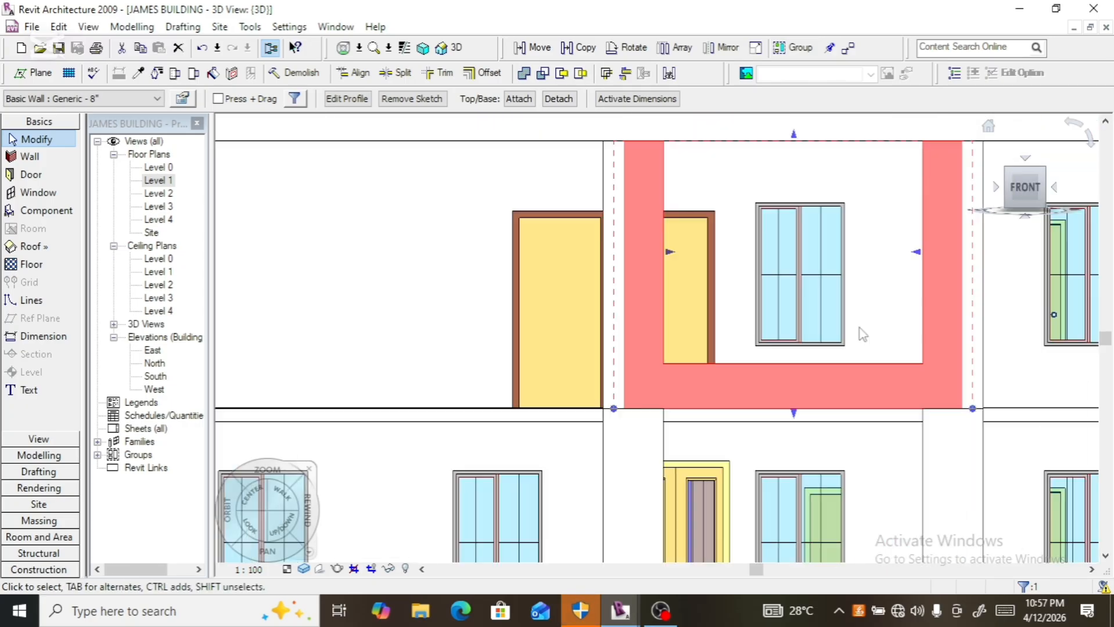
scroll(655, 386, down, 2)
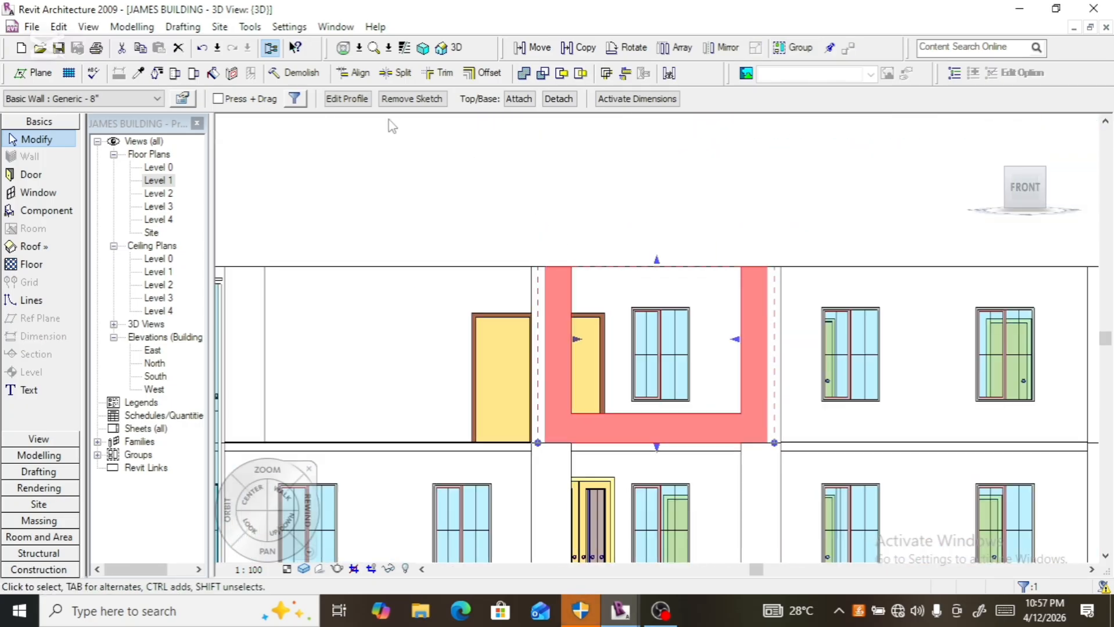
click(346, 98)
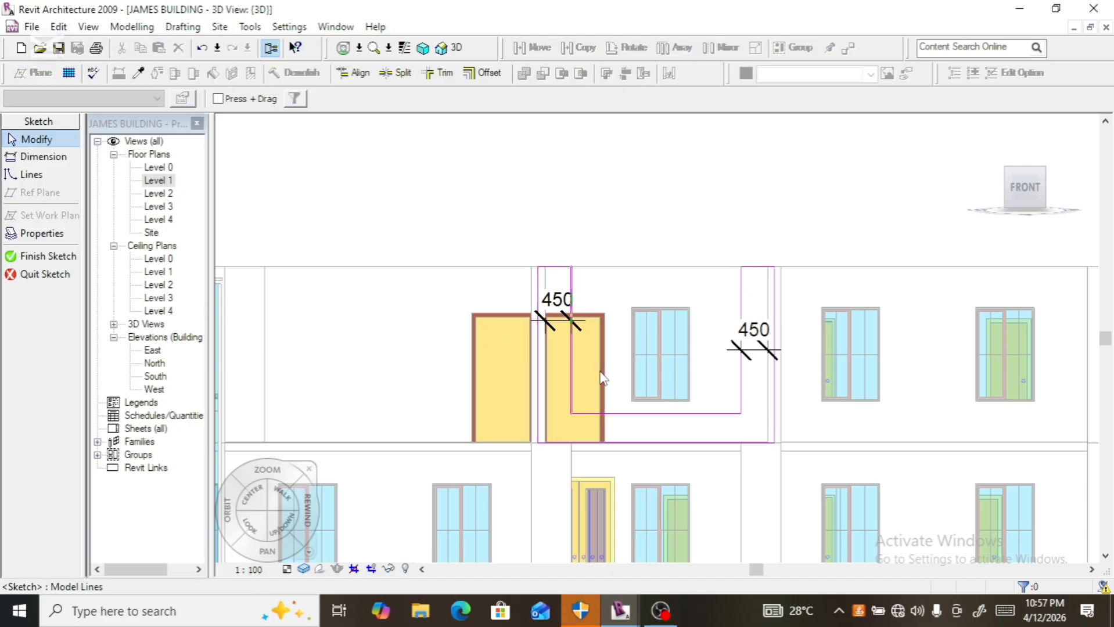
scroll(549, 462, up, 2)
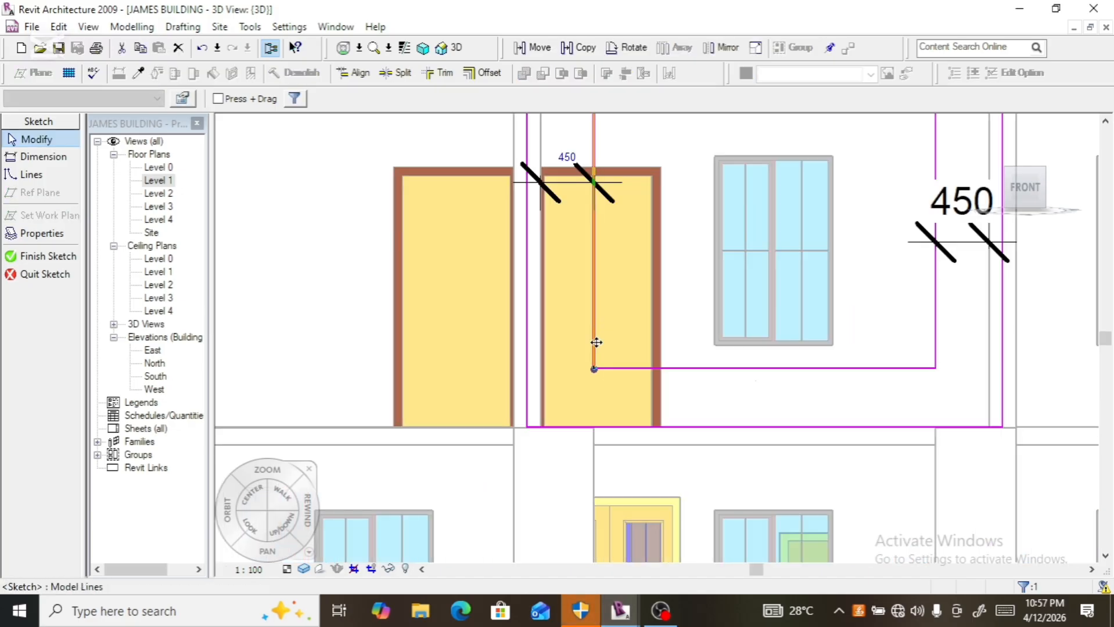
click(594, 370)
drag(594, 370, 594, 429)
click(753, 391)
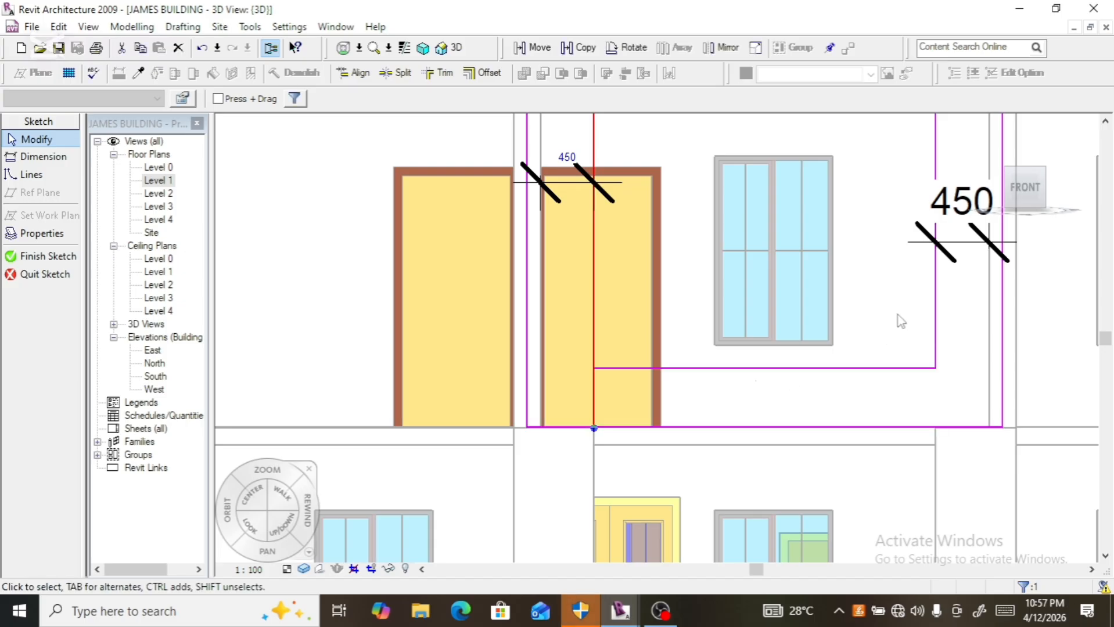
- Extend the right column's inner edge down to the base line and delete the low beam's top edge from the front profile
click(937, 310)
drag(935, 368, 936, 427)
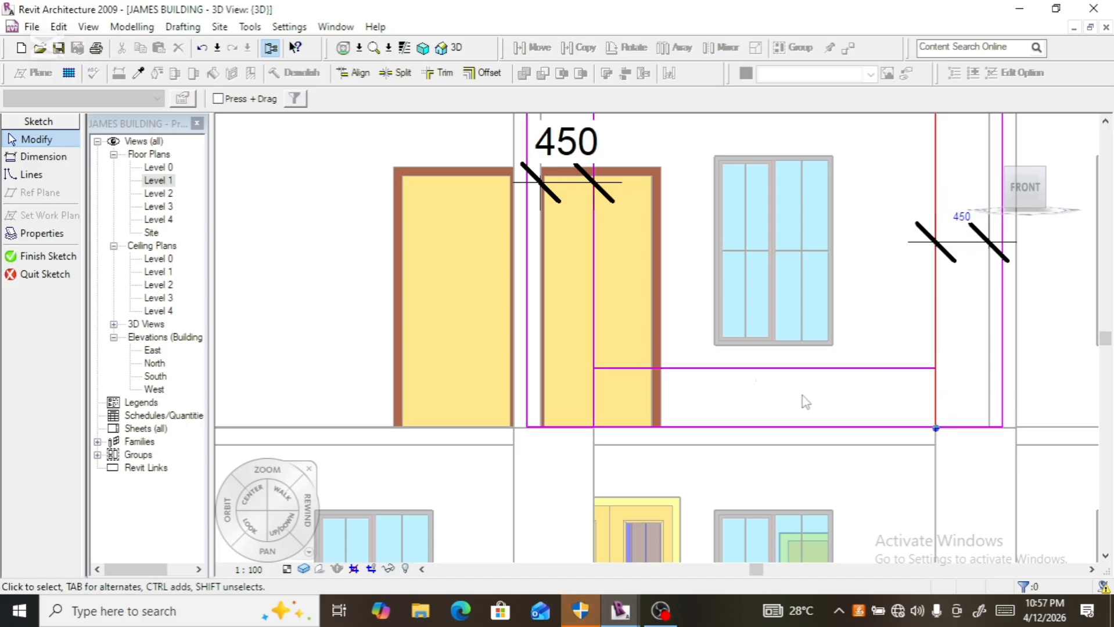
click(793, 370)
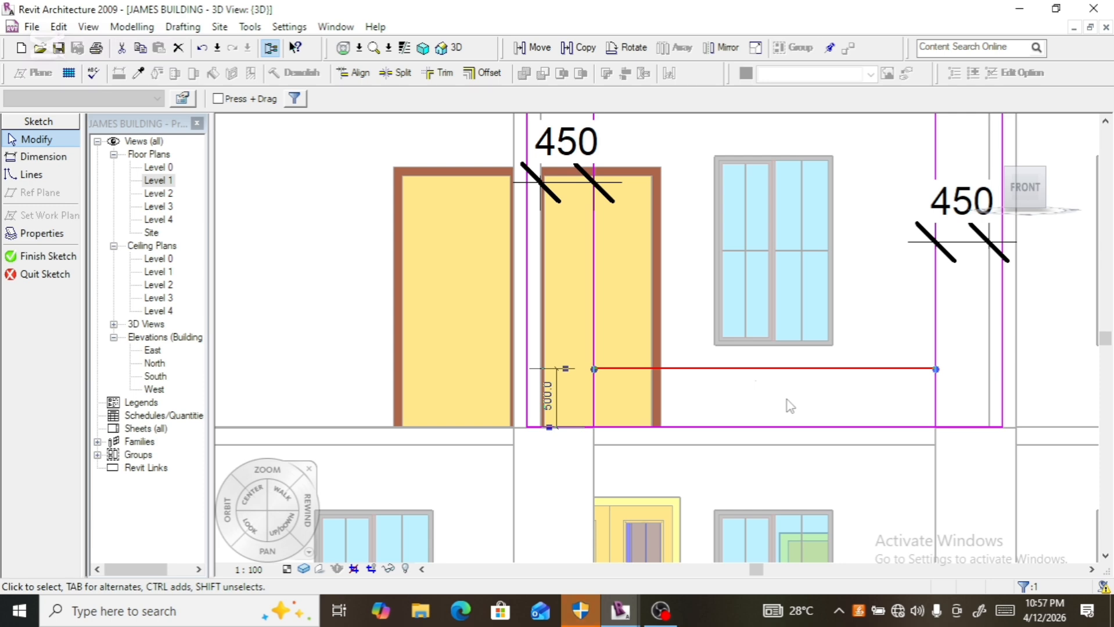
key(Delete)
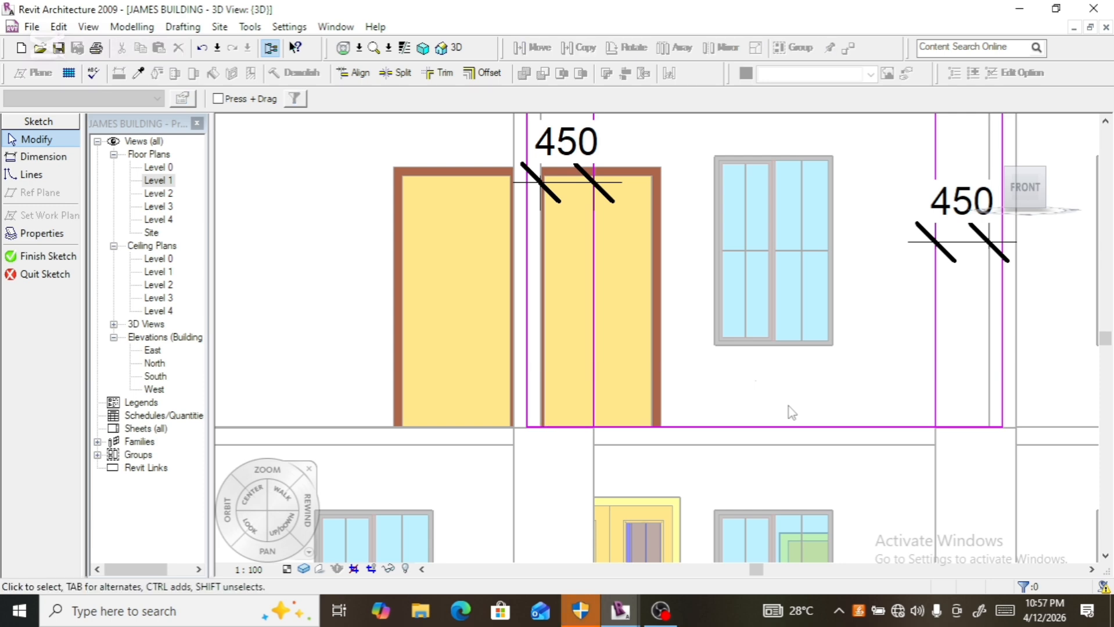
- Split the front profile's base line between the columns, trim both halves to the columns' inner edges, and finish the sketch
click(396, 73)
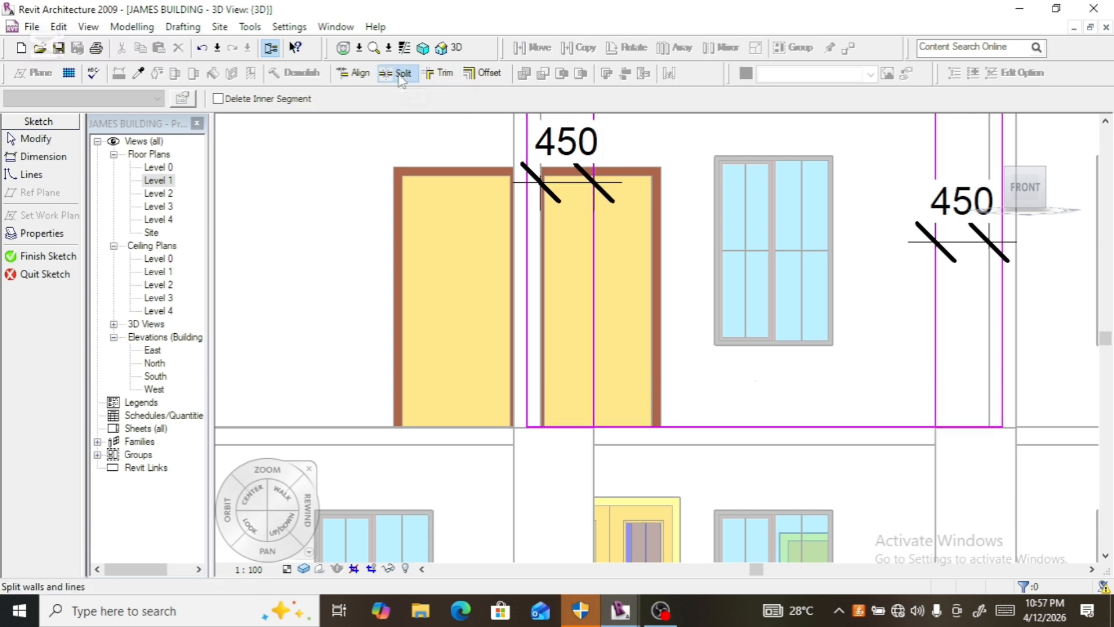
click(728, 425)
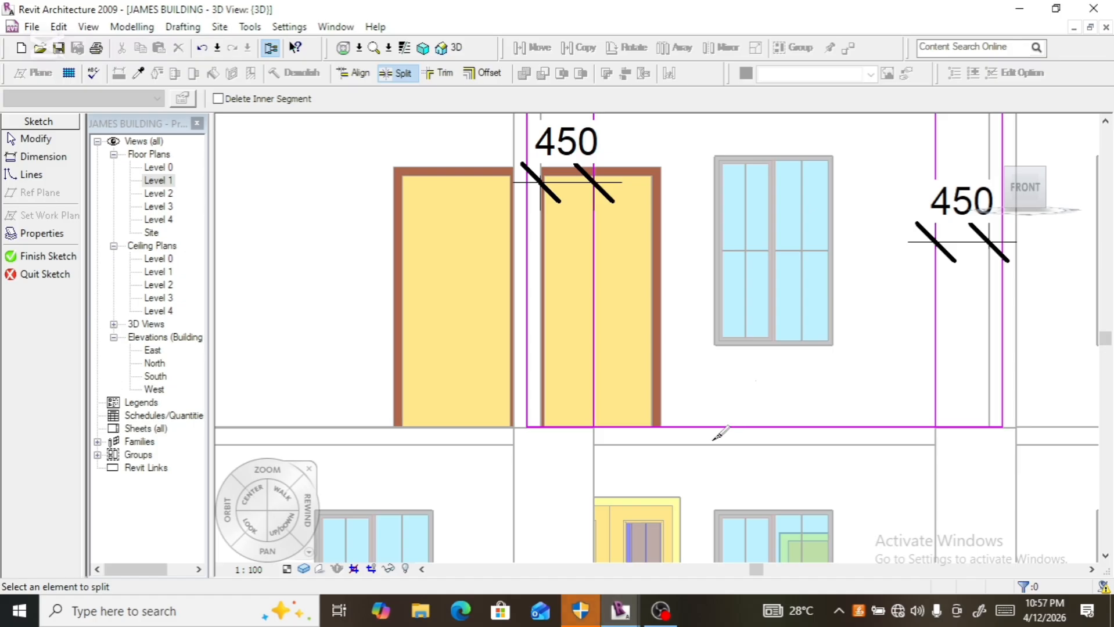
click(435, 74)
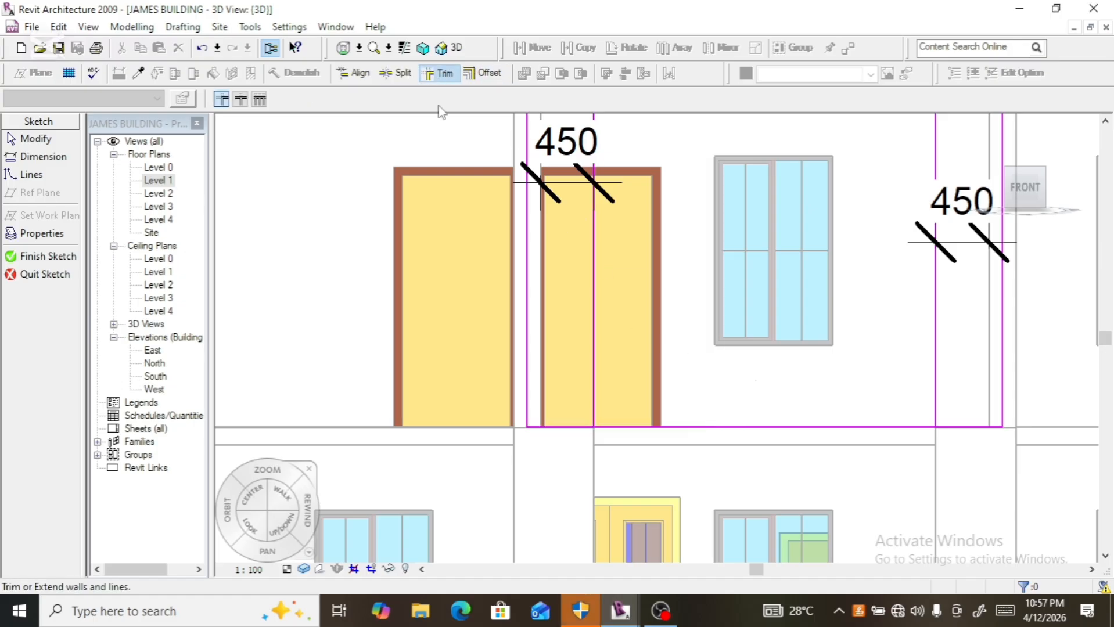
click(600, 351)
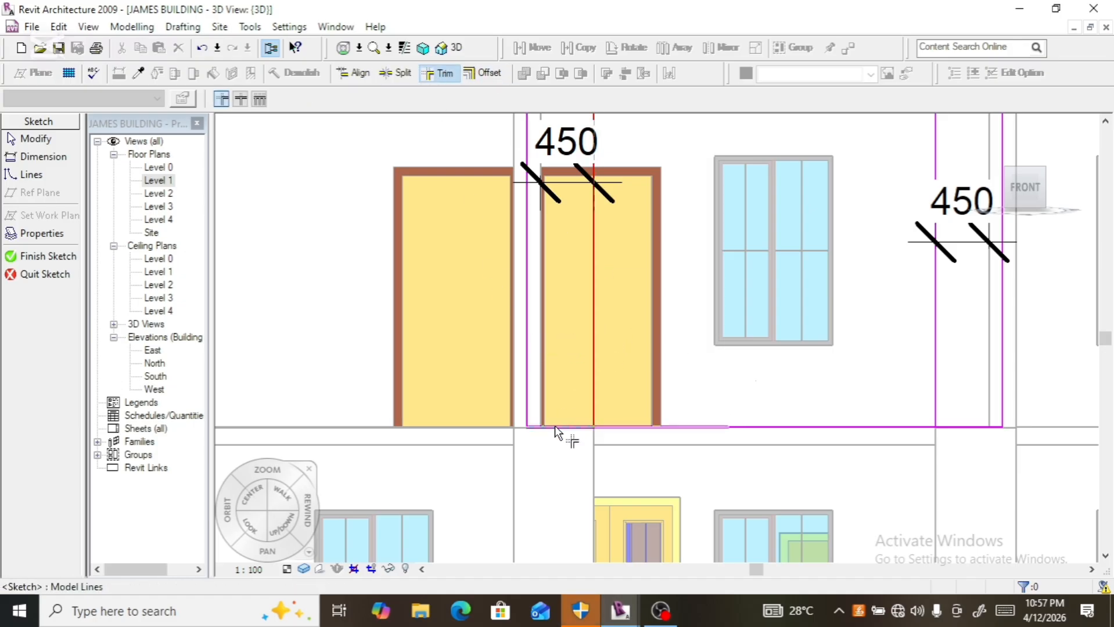
click(555, 426)
click(939, 374)
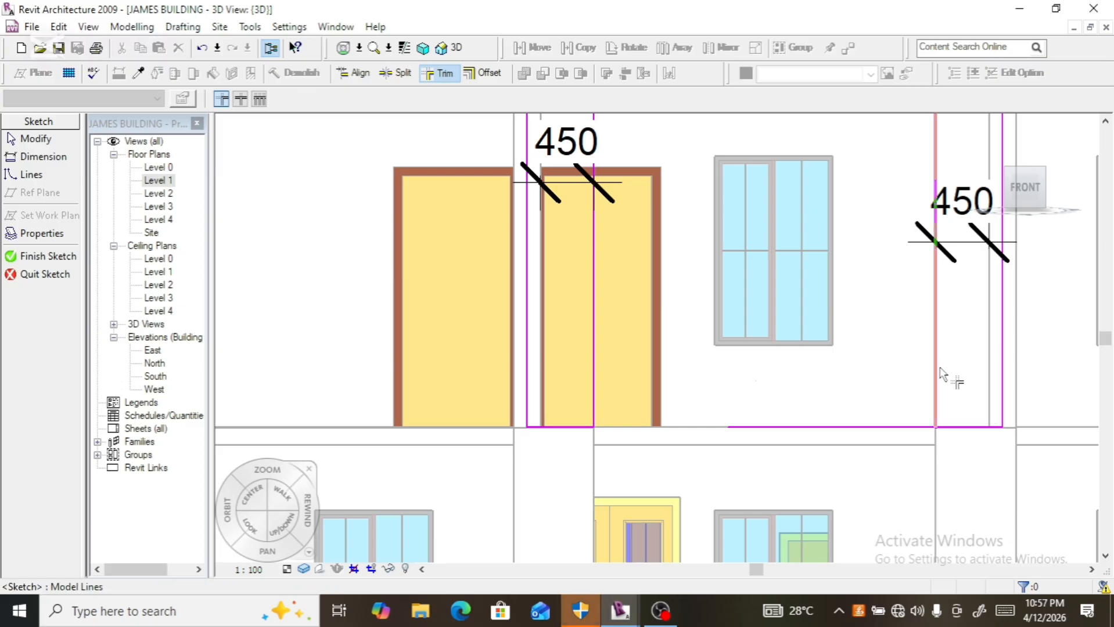
click(967, 428)
scroll(704, 368, down, 5)
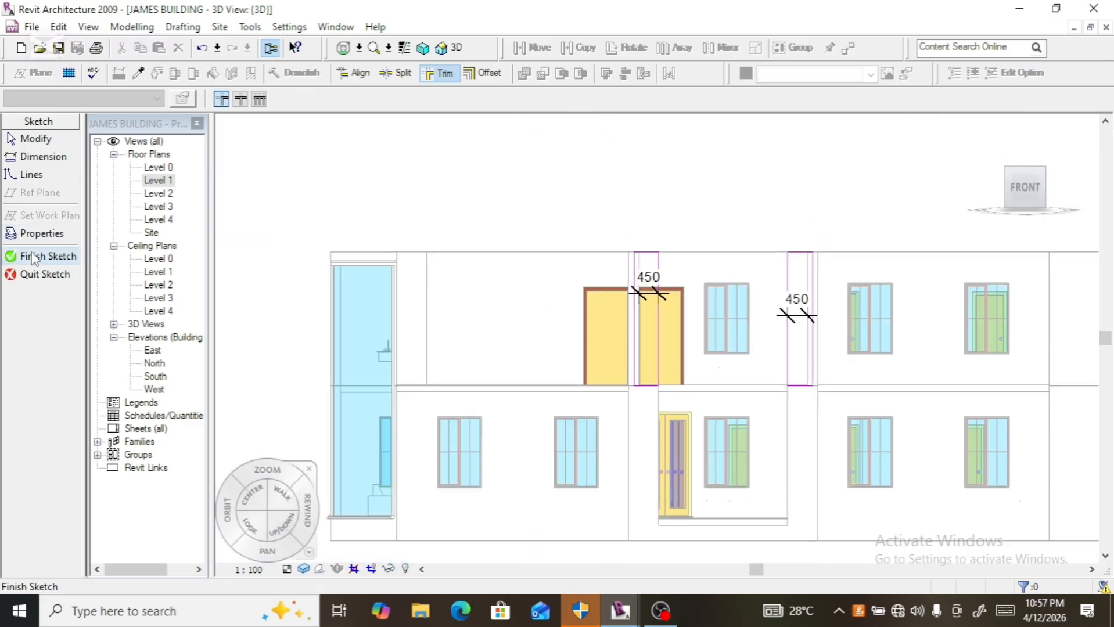
click(40, 256)
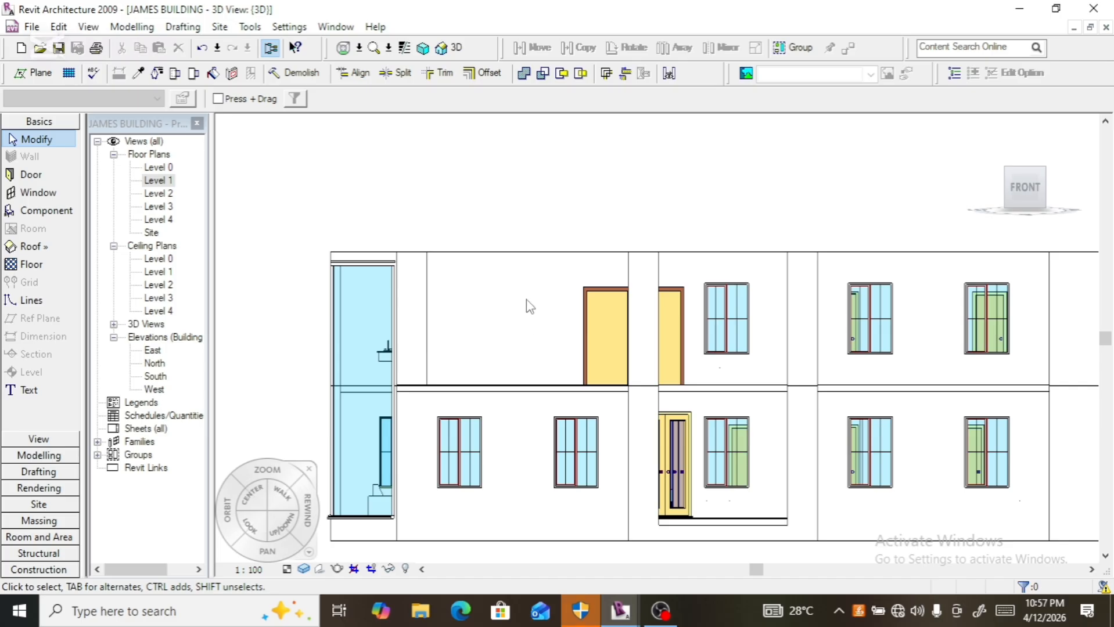
- Edit the profile of the upper porch's left-side wall, extending the column's top line to the house wall, 2230 mm long
scroll(530, 306, down, 3)
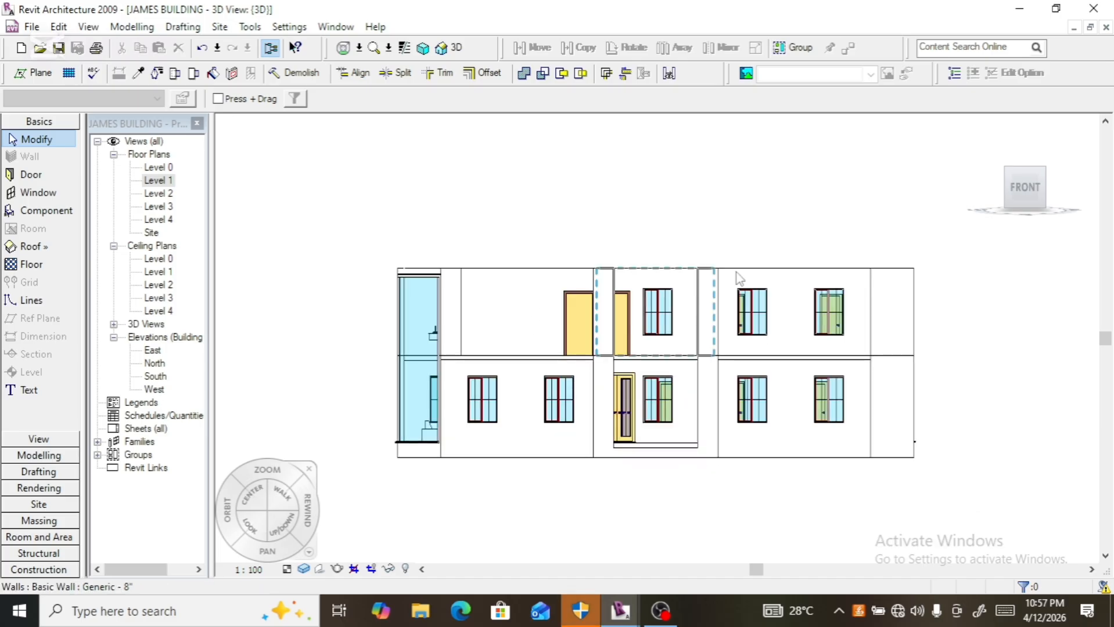
click(1009, 191)
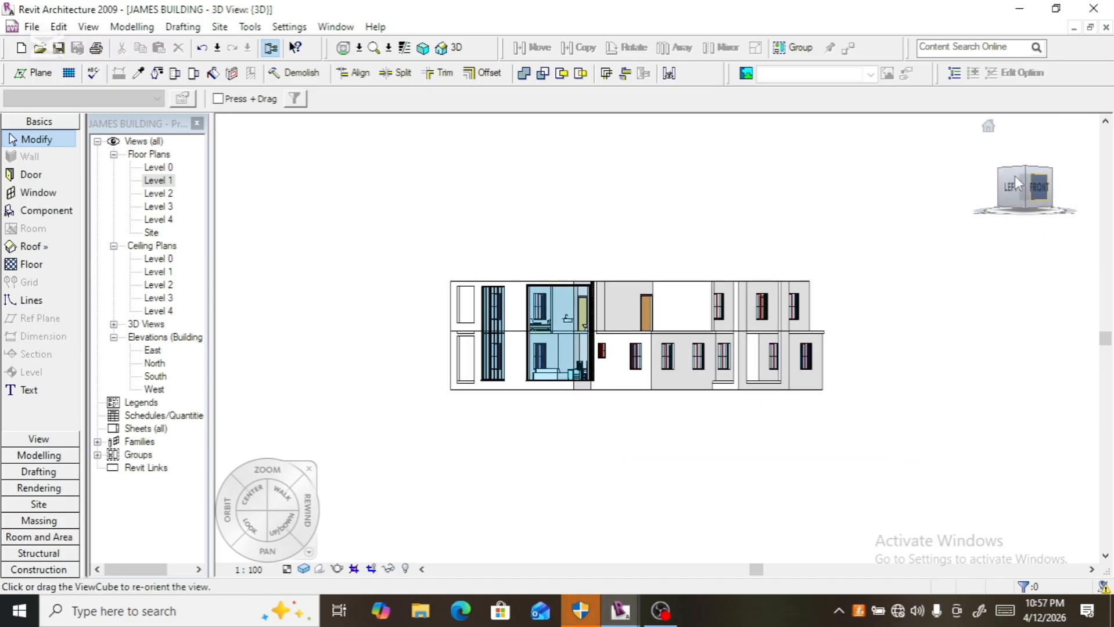
click(1024, 174)
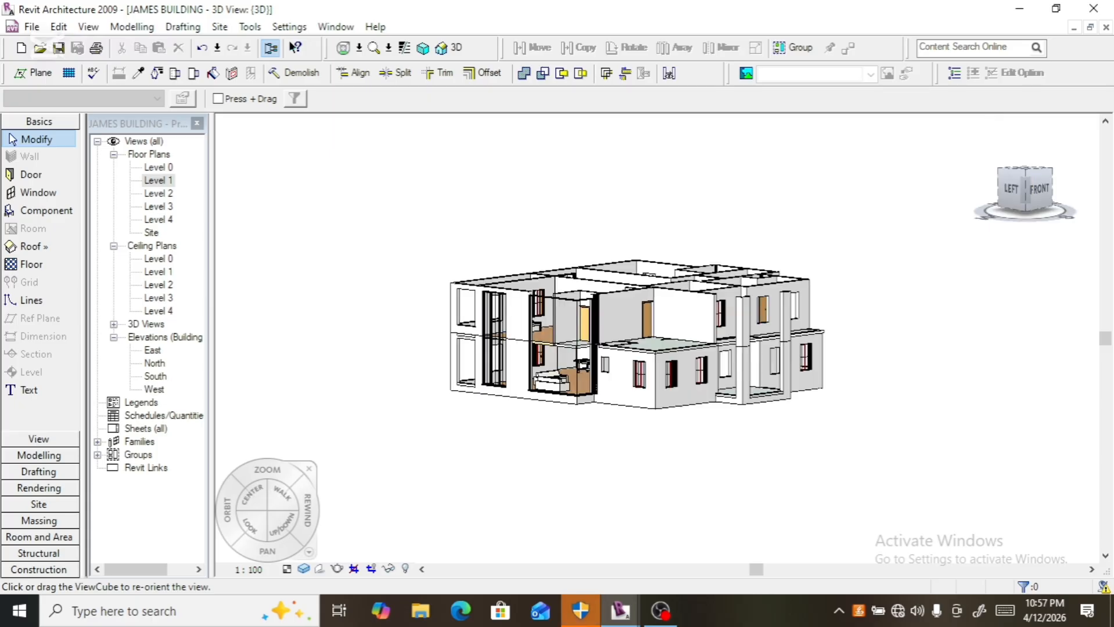
drag(1024, 186, 1029, 187)
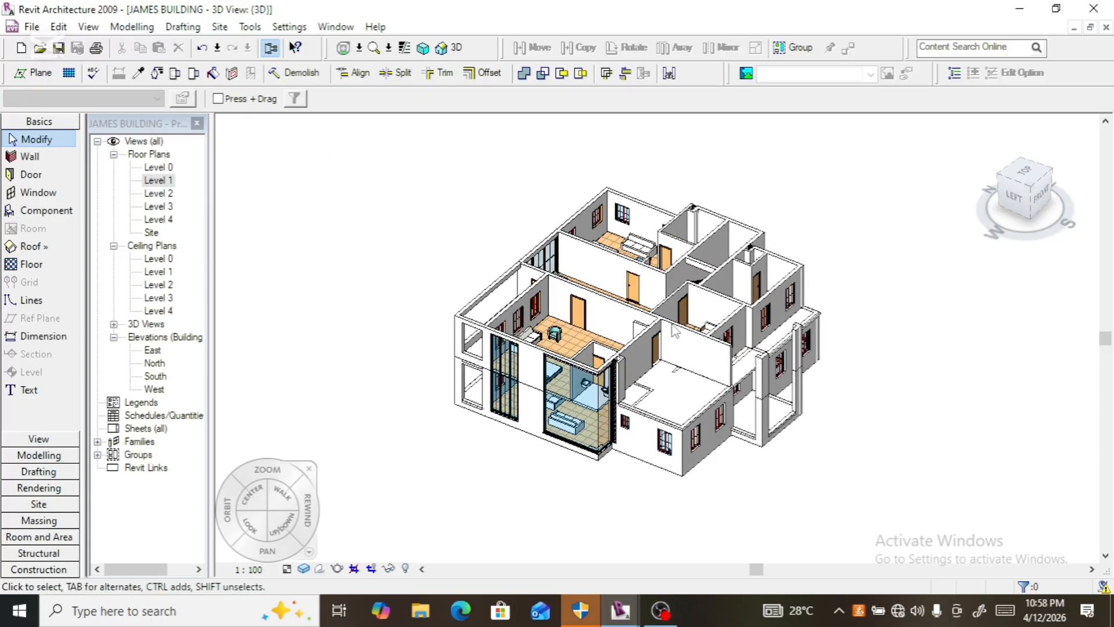
scroll(739, 416, up, 2)
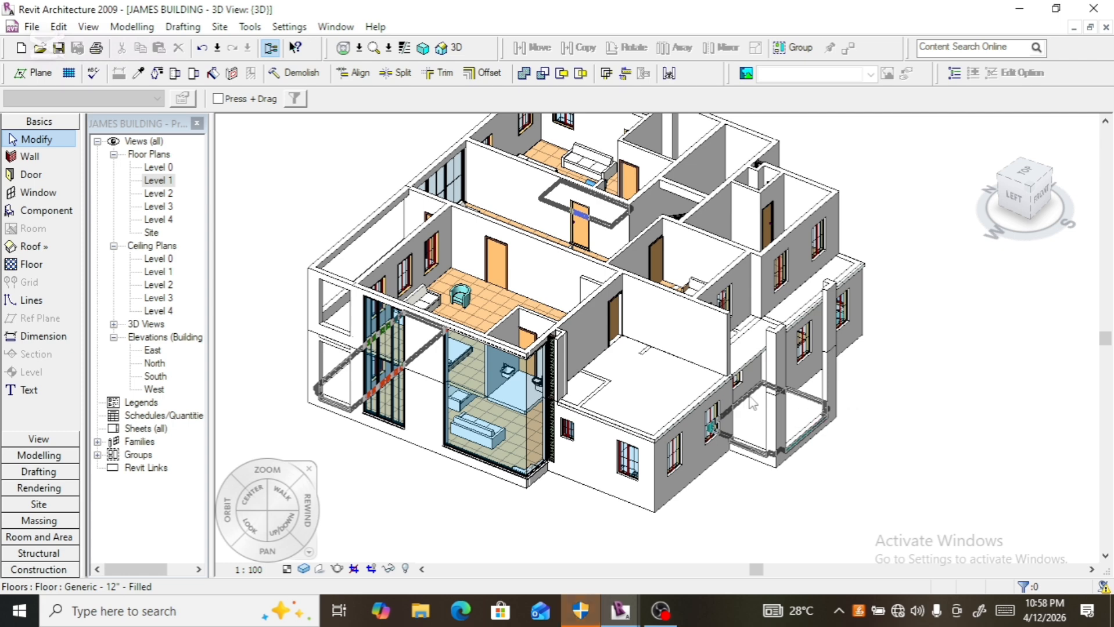
scroll(783, 340, up, 2)
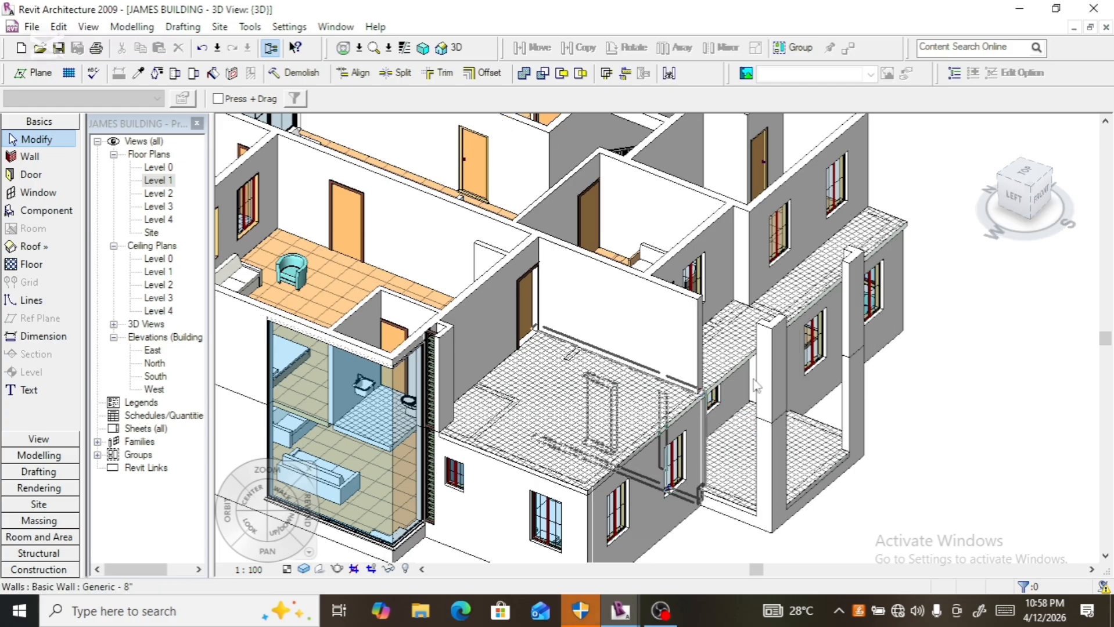
click(782, 344)
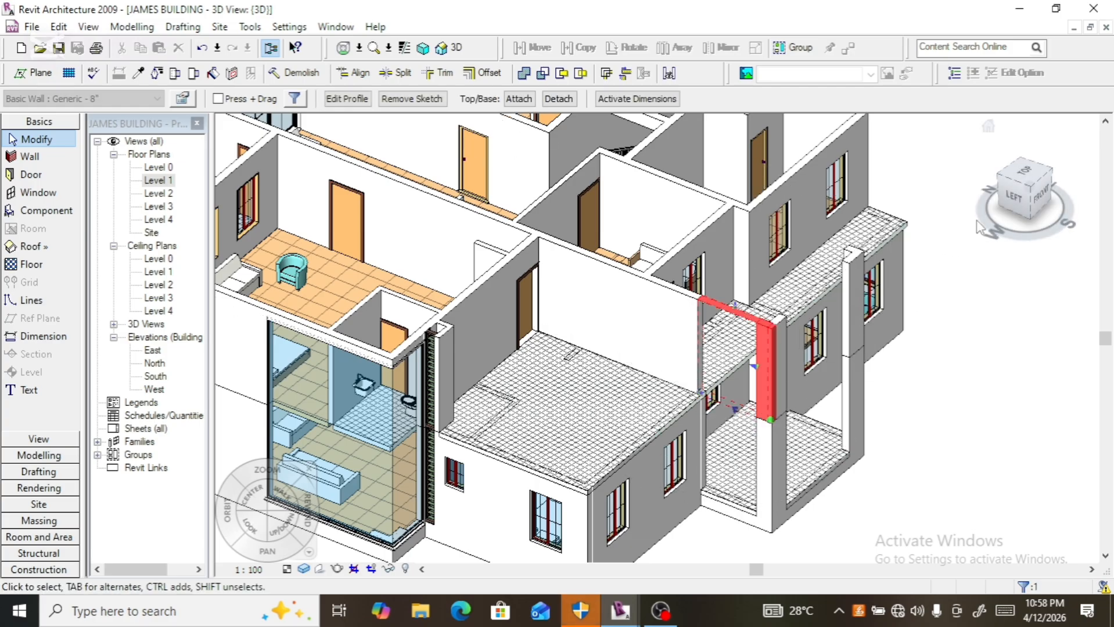
click(1014, 201)
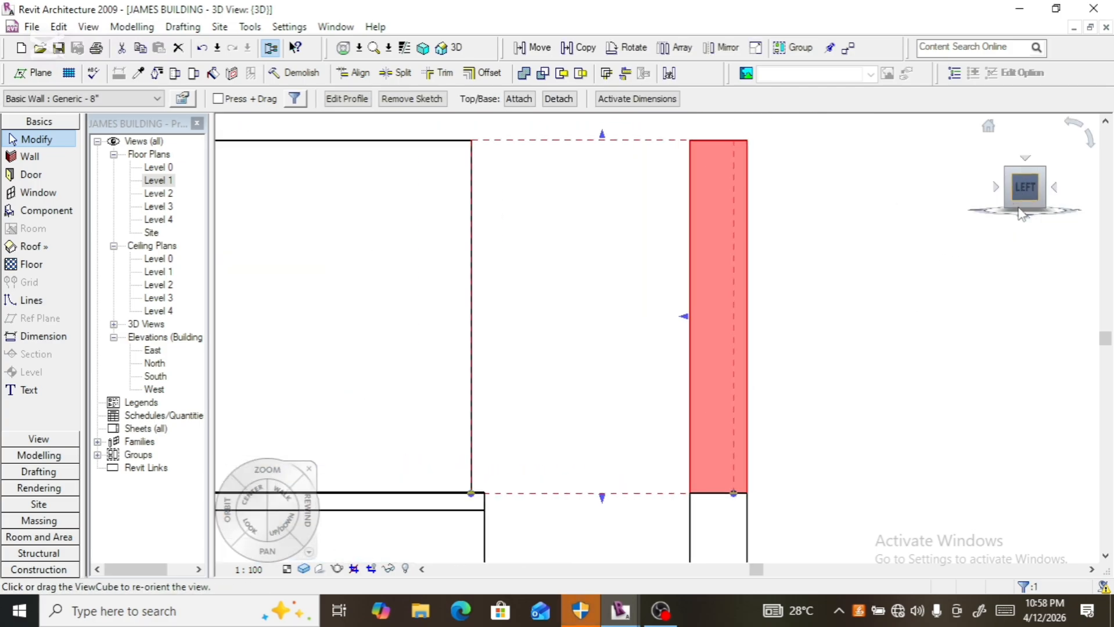
click(342, 98)
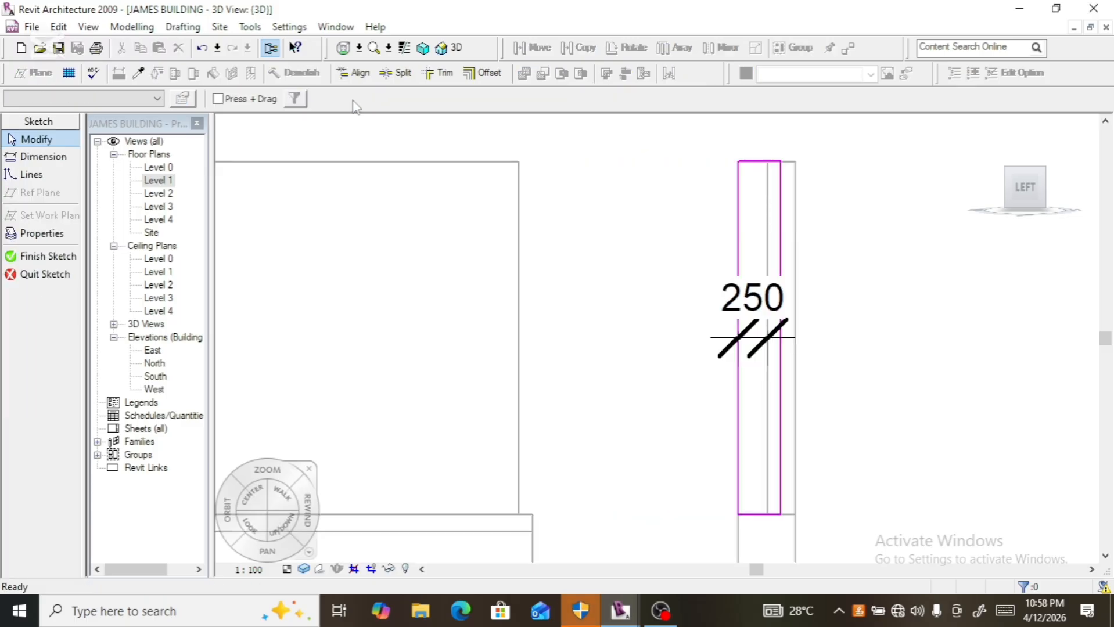
click(753, 163)
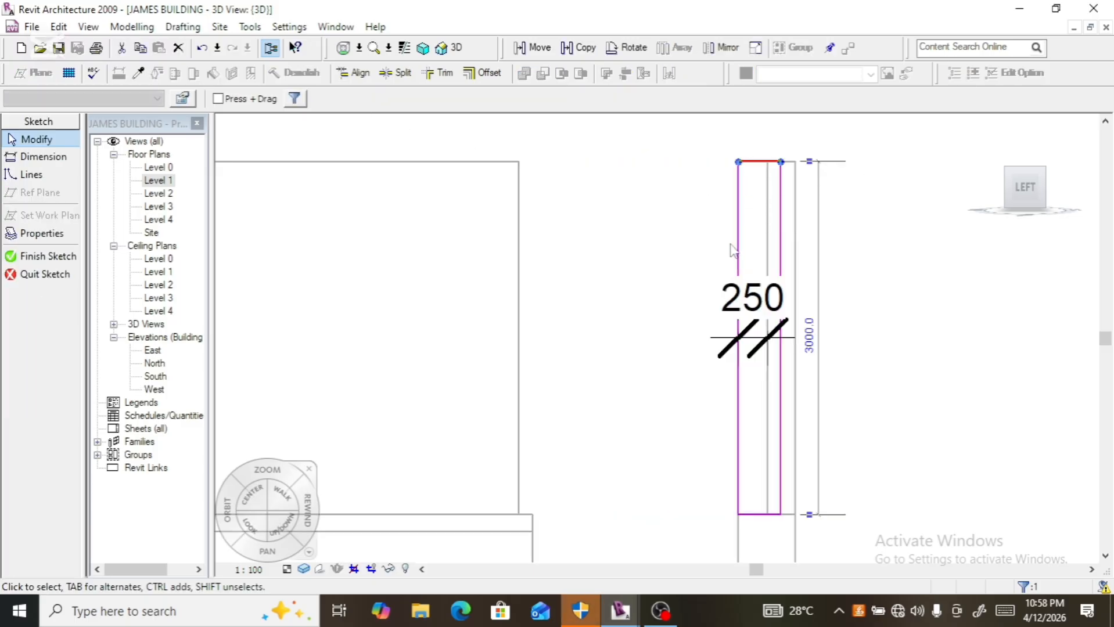
scroll(731, 250, down, 3)
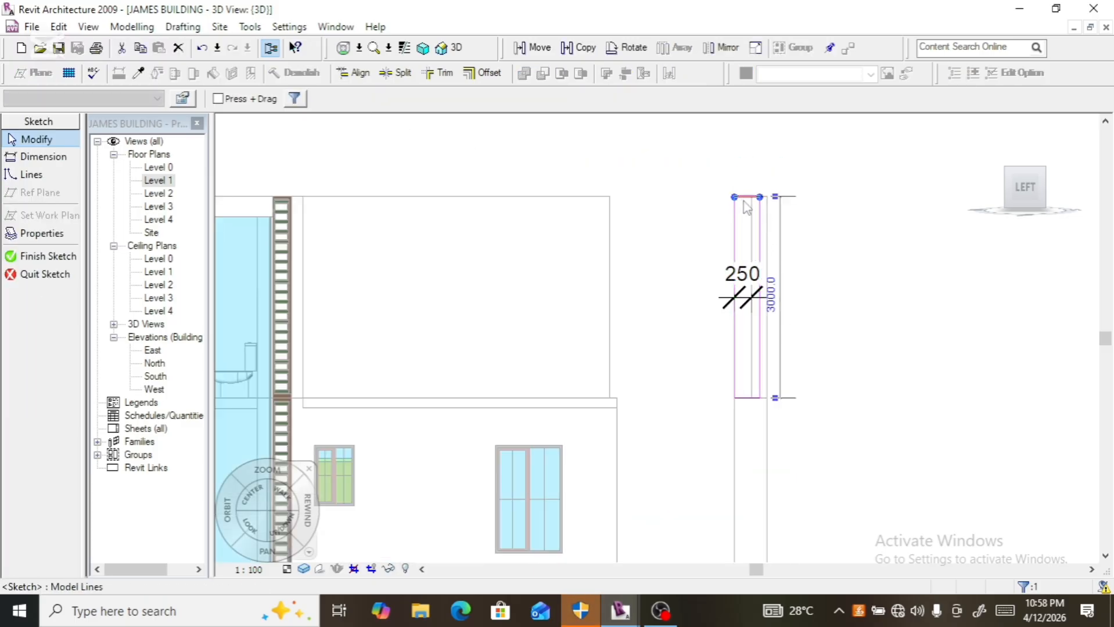
drag(734, 197, 609, 197)
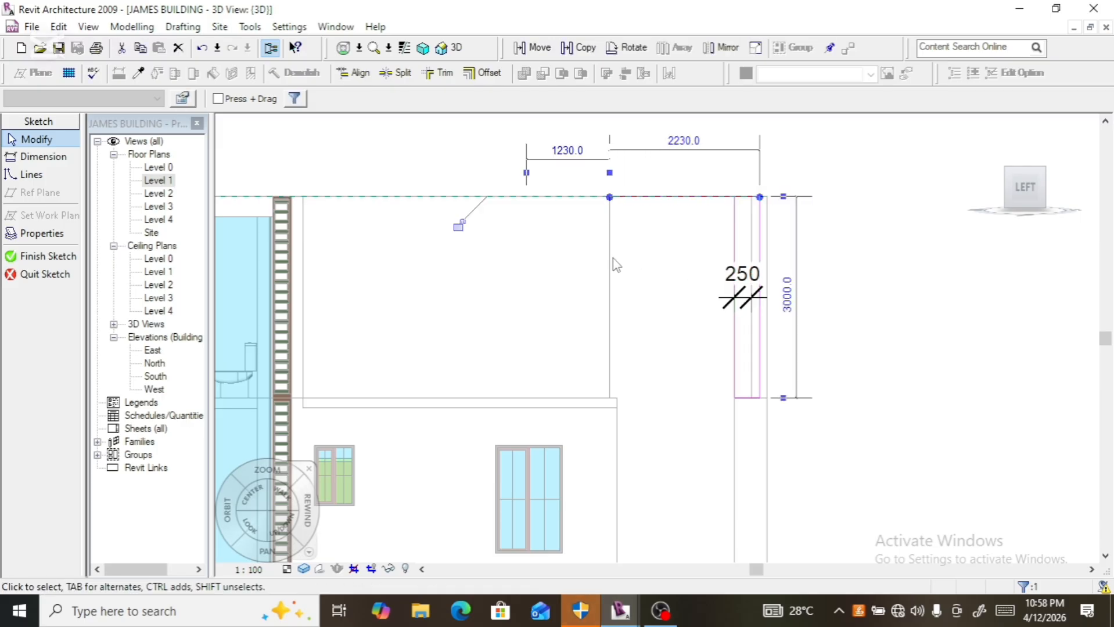
- Draw a 300 mm end line down from the top line at the house wall and a beam bottom line back to the column's inner edge
click(29, 174)
click(609, 197)
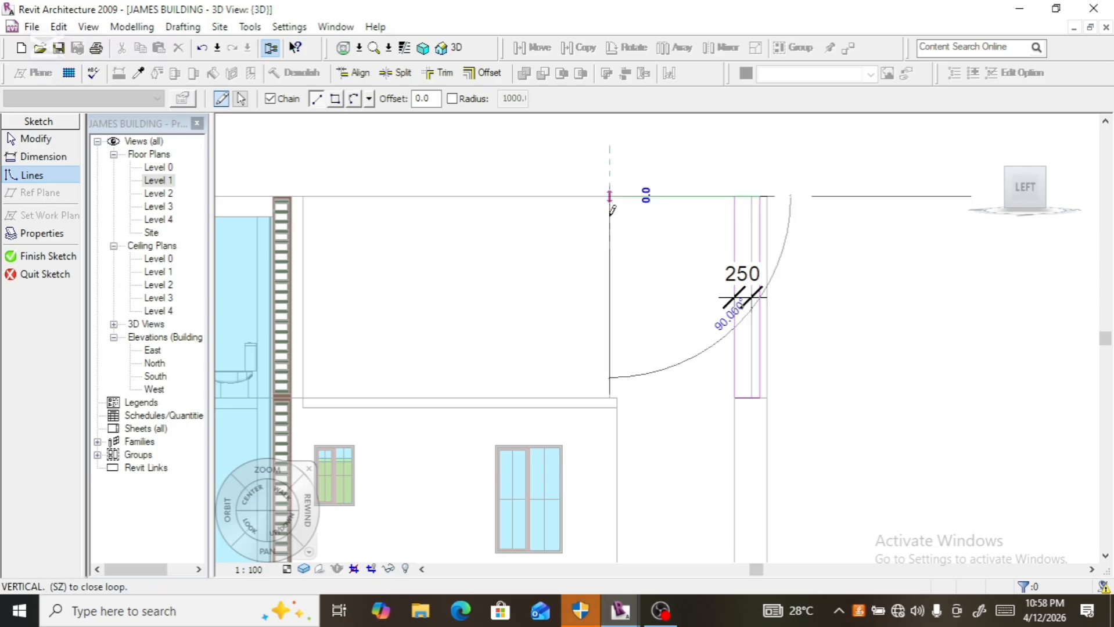
click(610, 216)
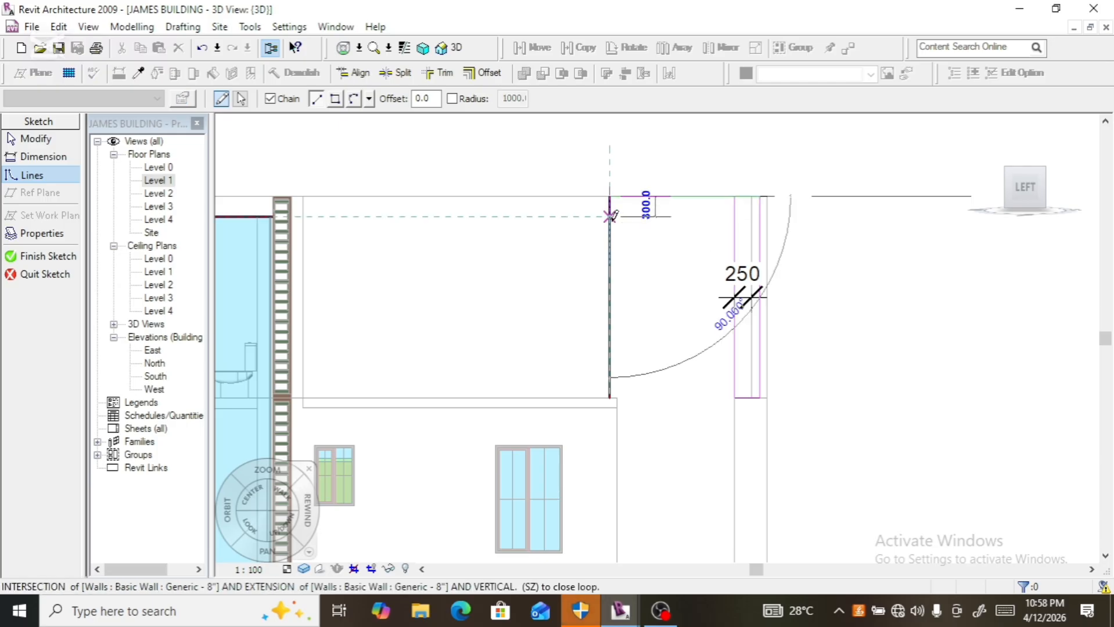
click(733, 216)
key(Escape)
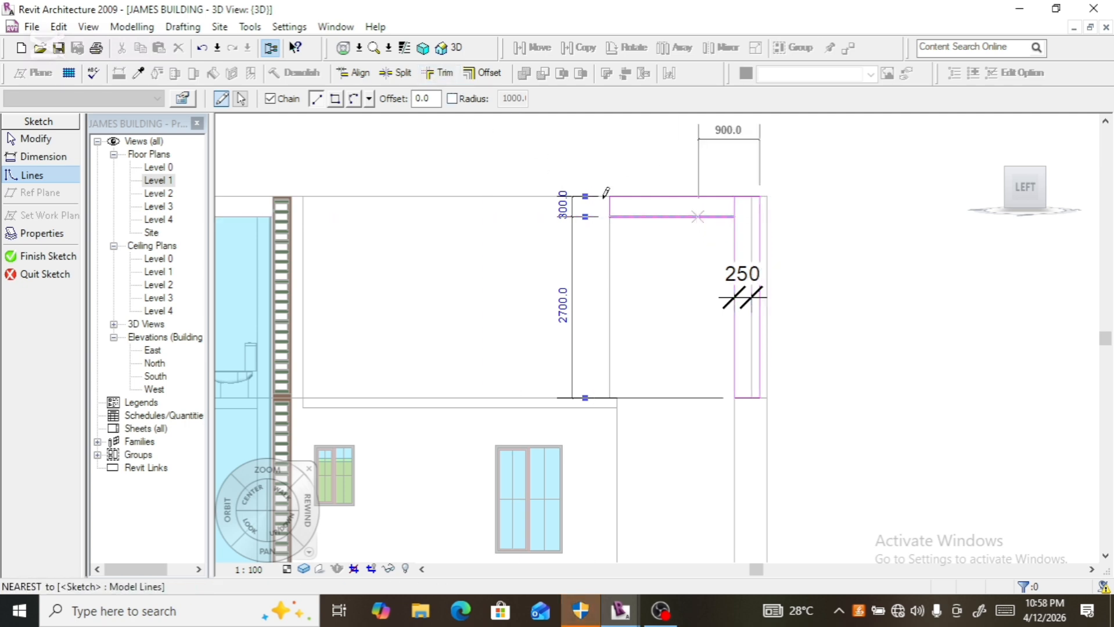
- Trim the beam's bottom line and the column's inner edge to a corner in the left-side wall profile, and finish the sketch
click(439, 73)
click(703, 216)
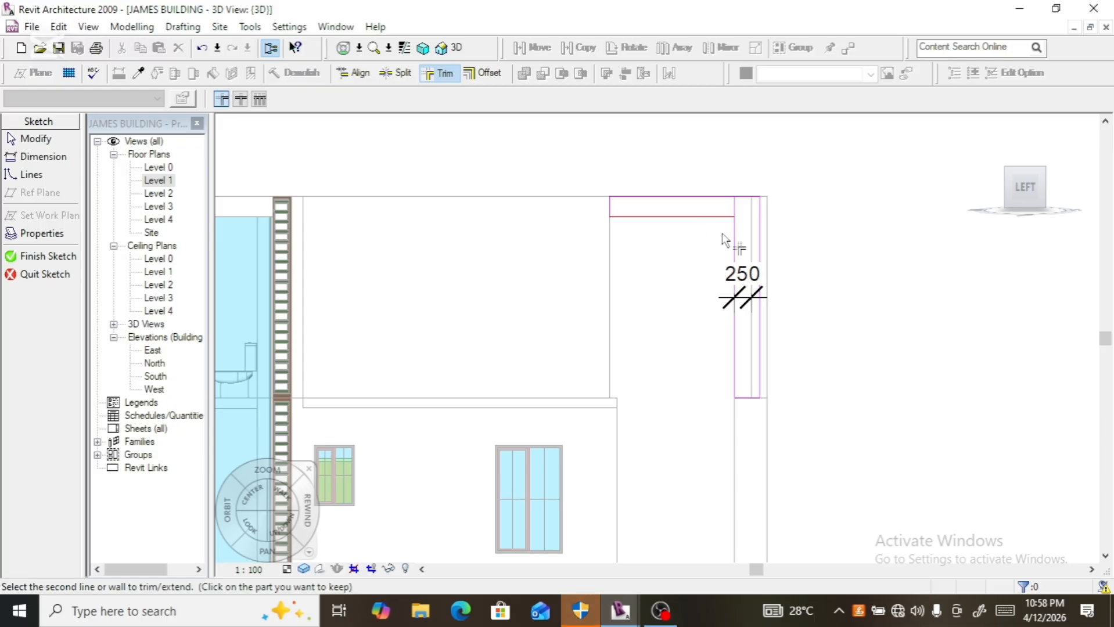
click(739, 247)
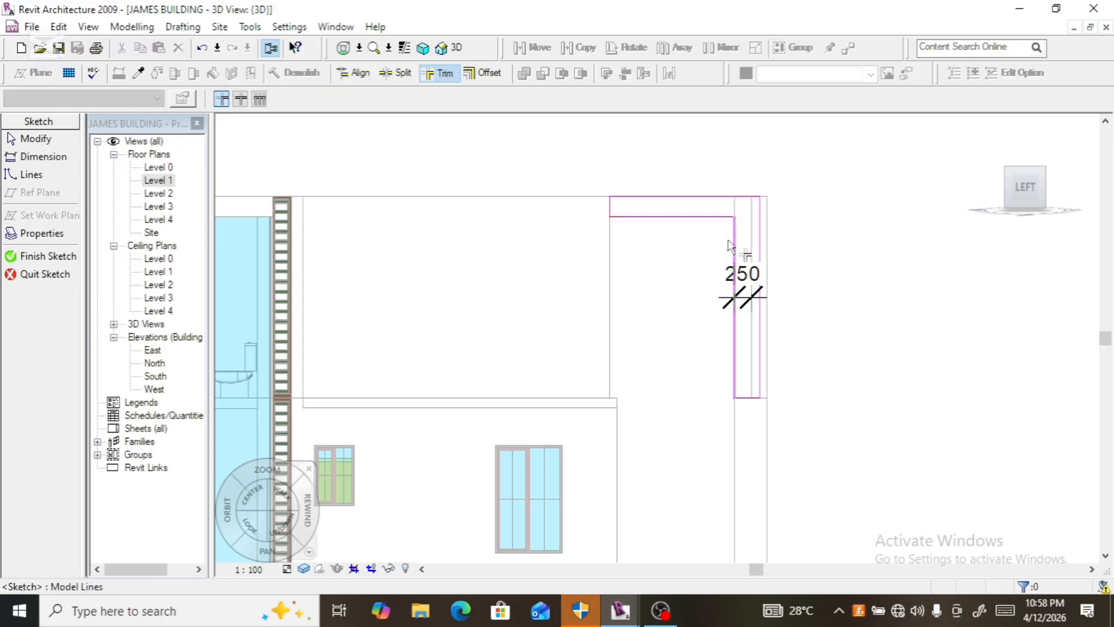
scroll(729, 246, up, 3)
scroll(644, 264, down, 3)
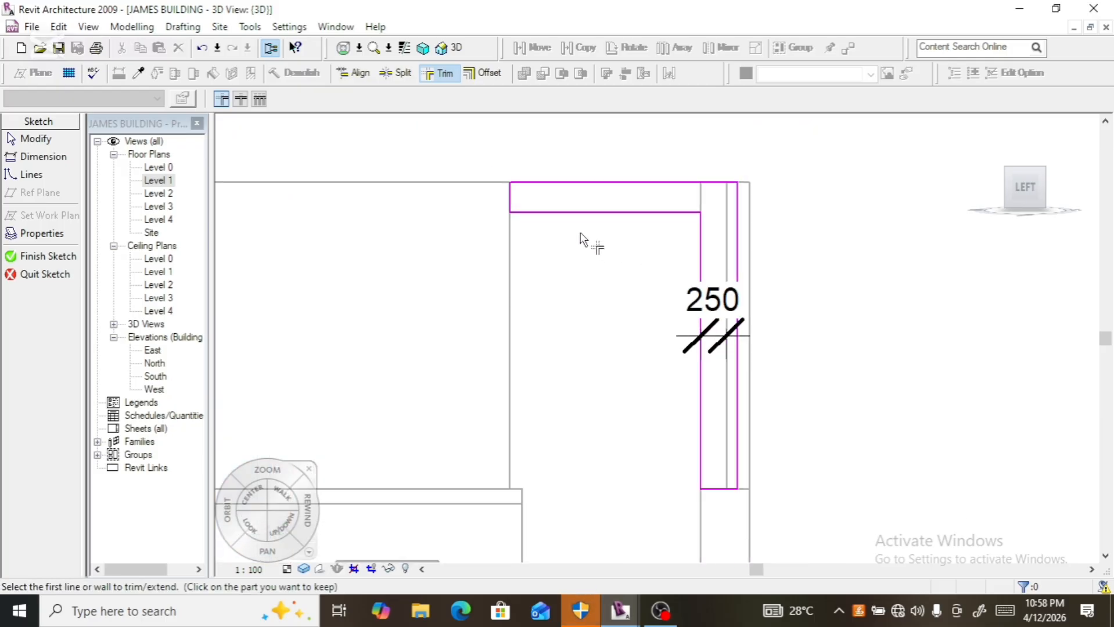
scroll(595, 216, down, 3)
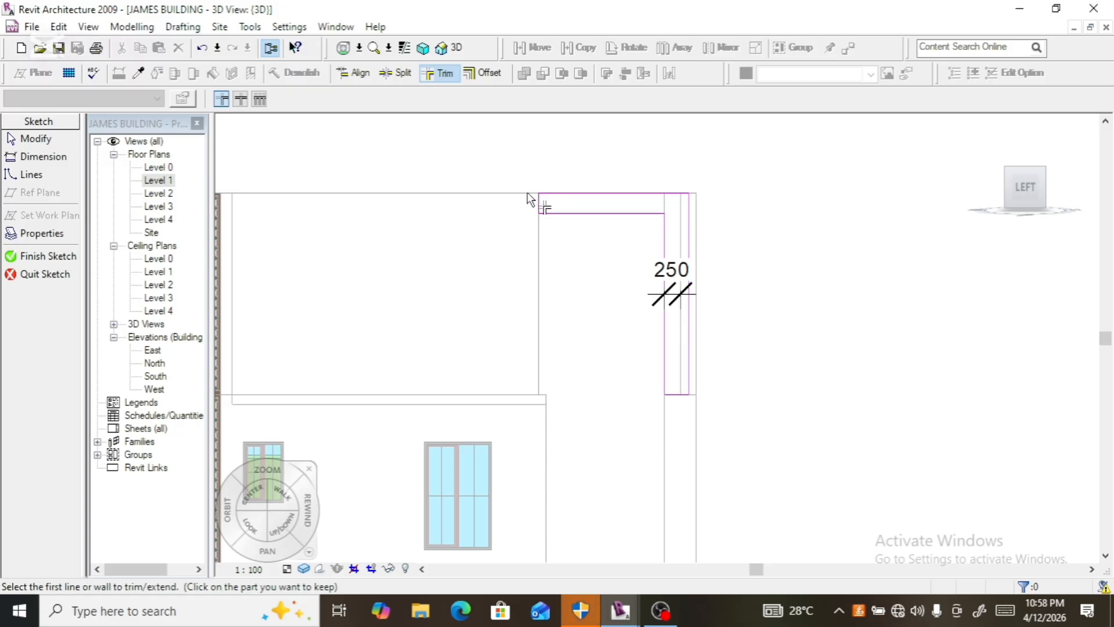
click(49, 257)
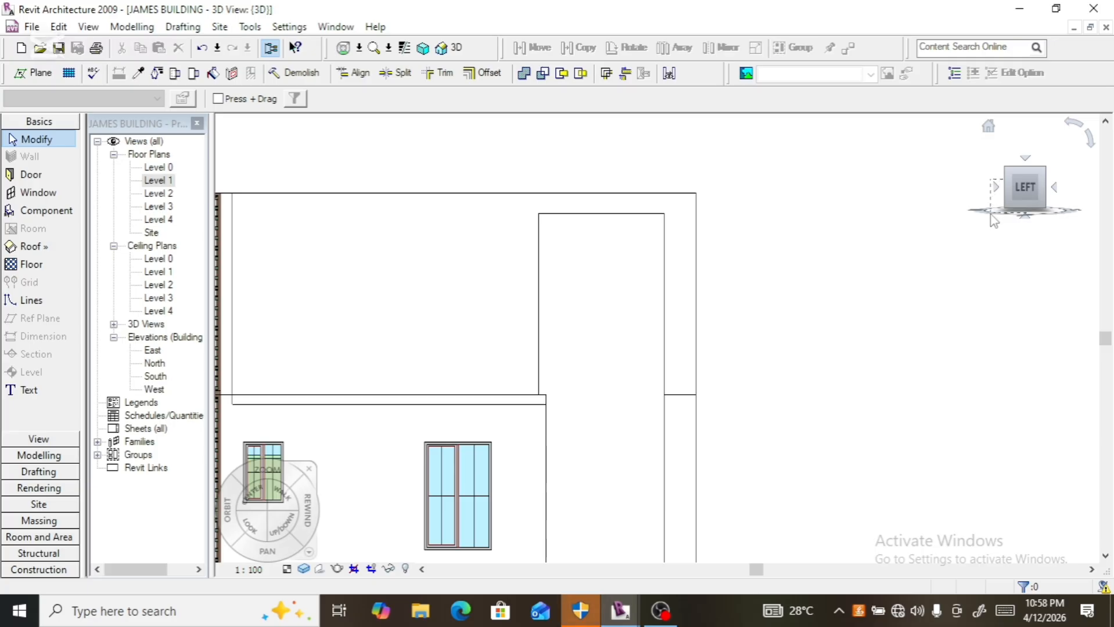
- Edit the profile of the upper porch's front wall, extending the left column's top line to the right column's inner edge
click(1033, 190)
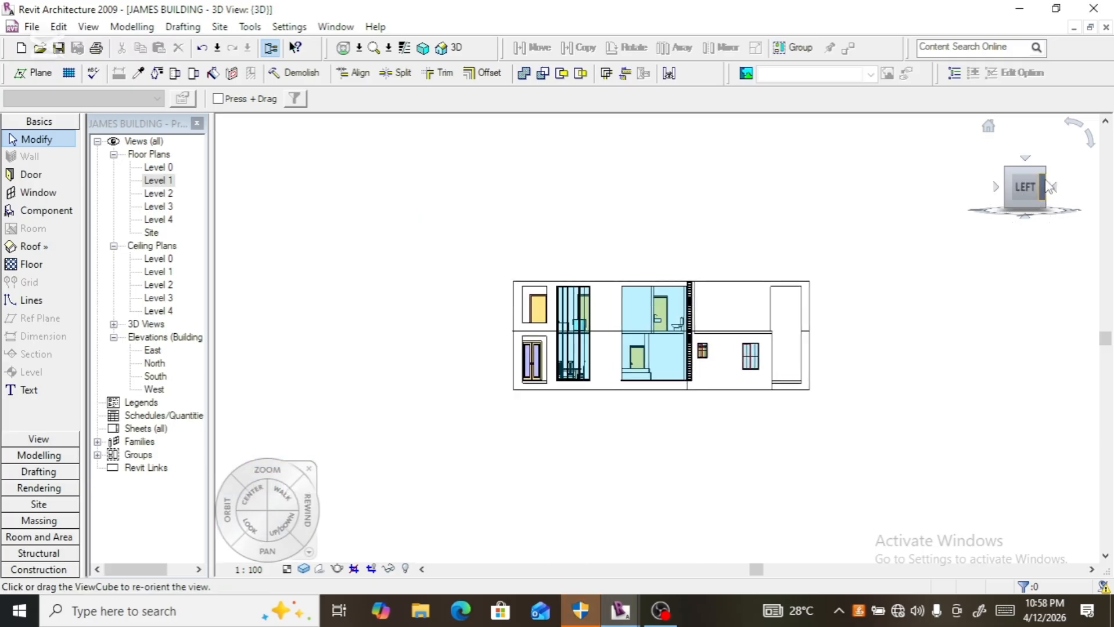
drag(1028, 189, 1015, 229)
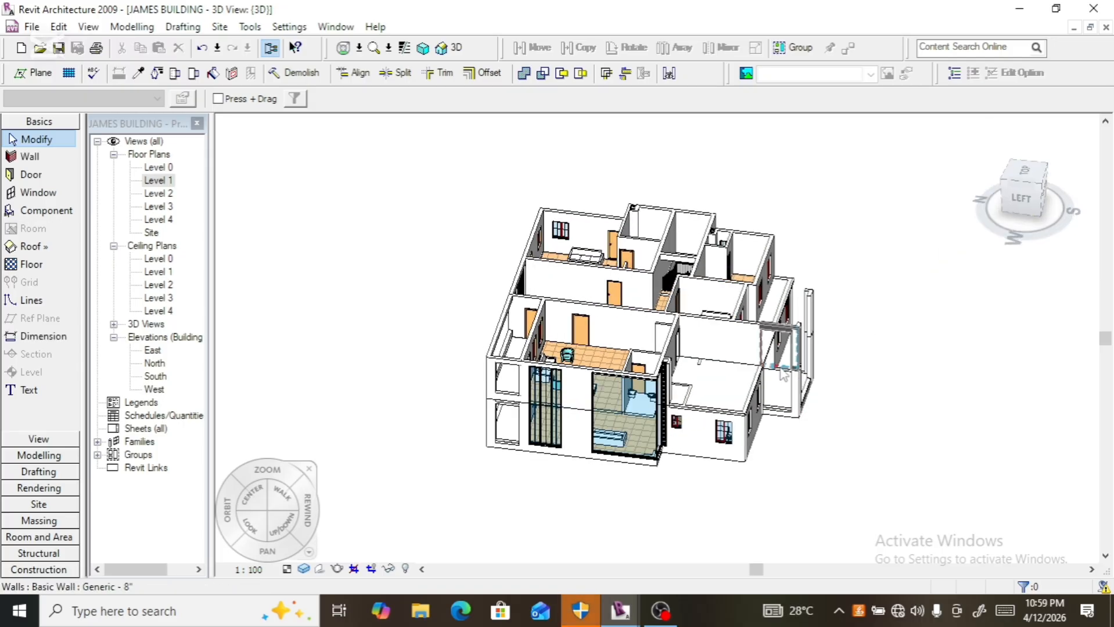
scroll(834, 365, up, 3)
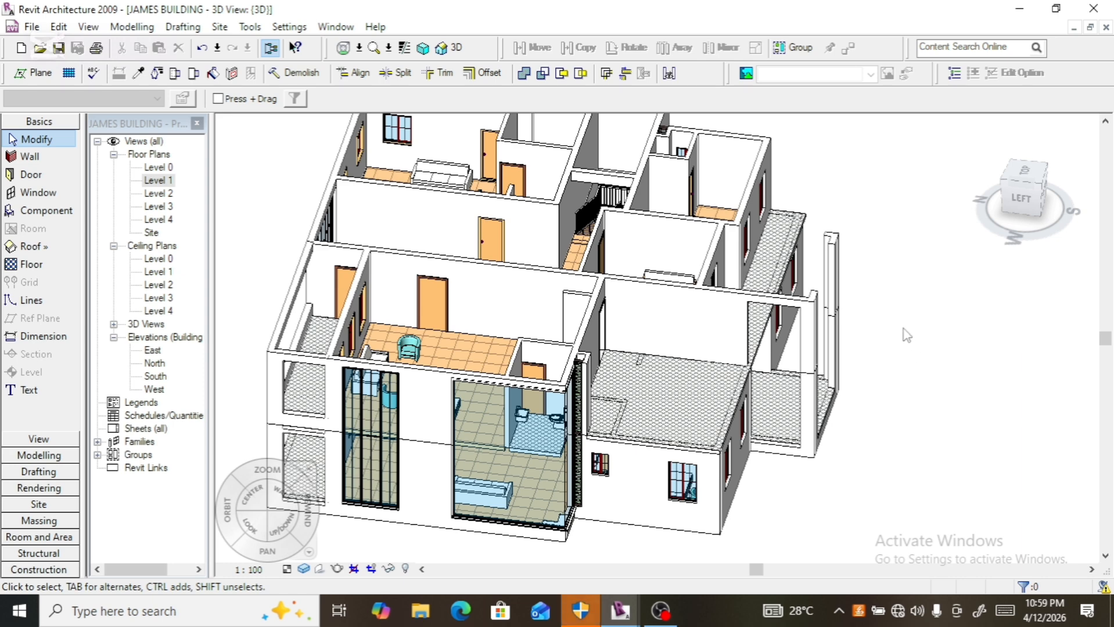
click(833, 253)
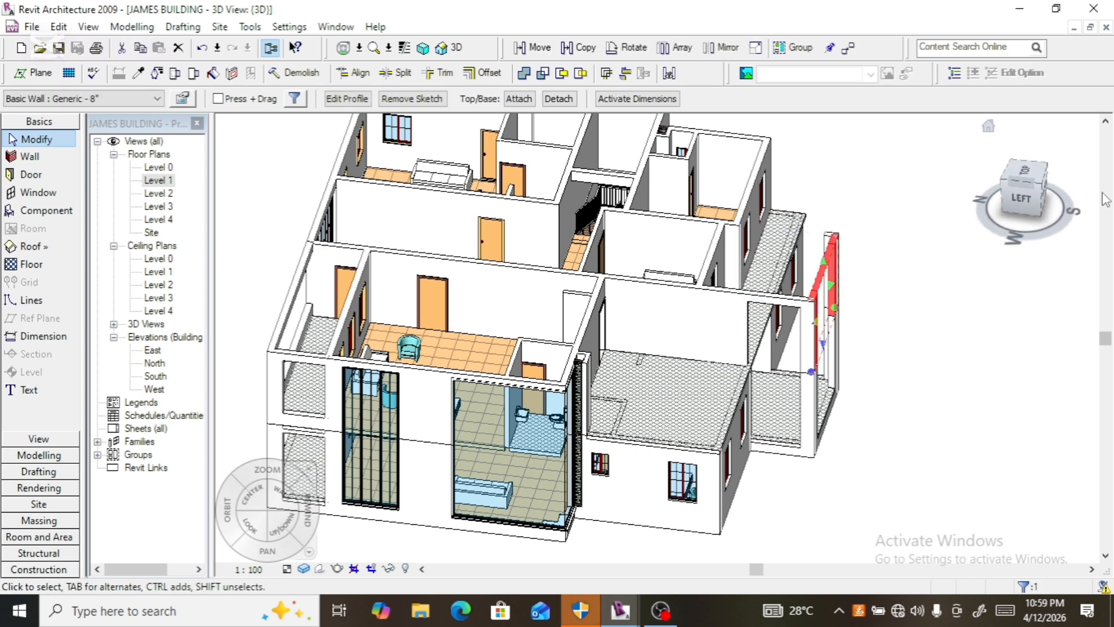
click(1045, 198)
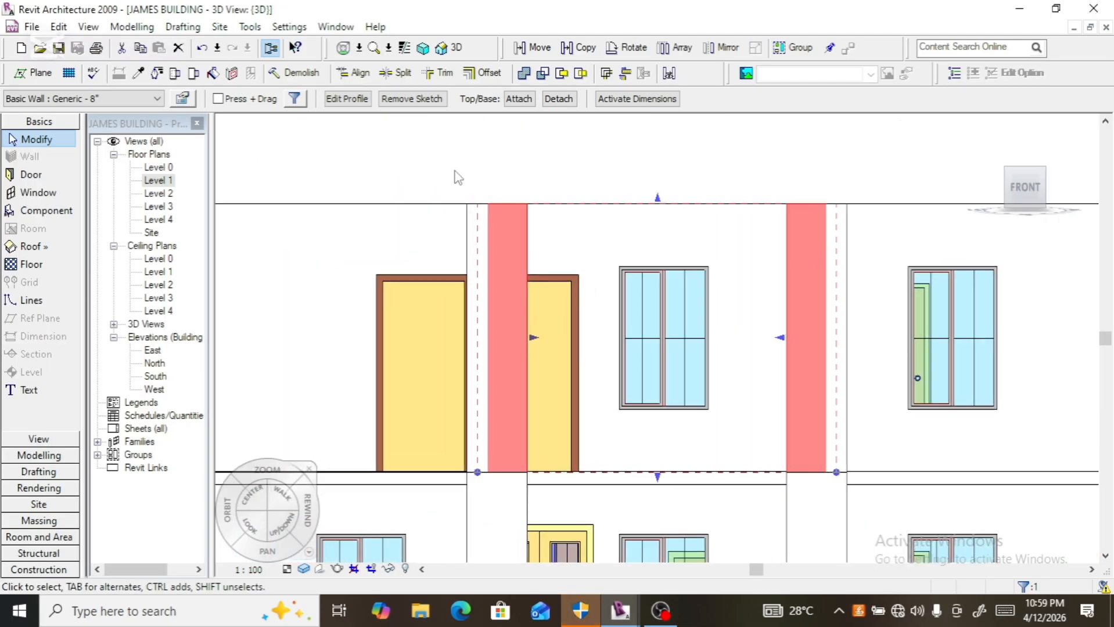
click(360, 100)
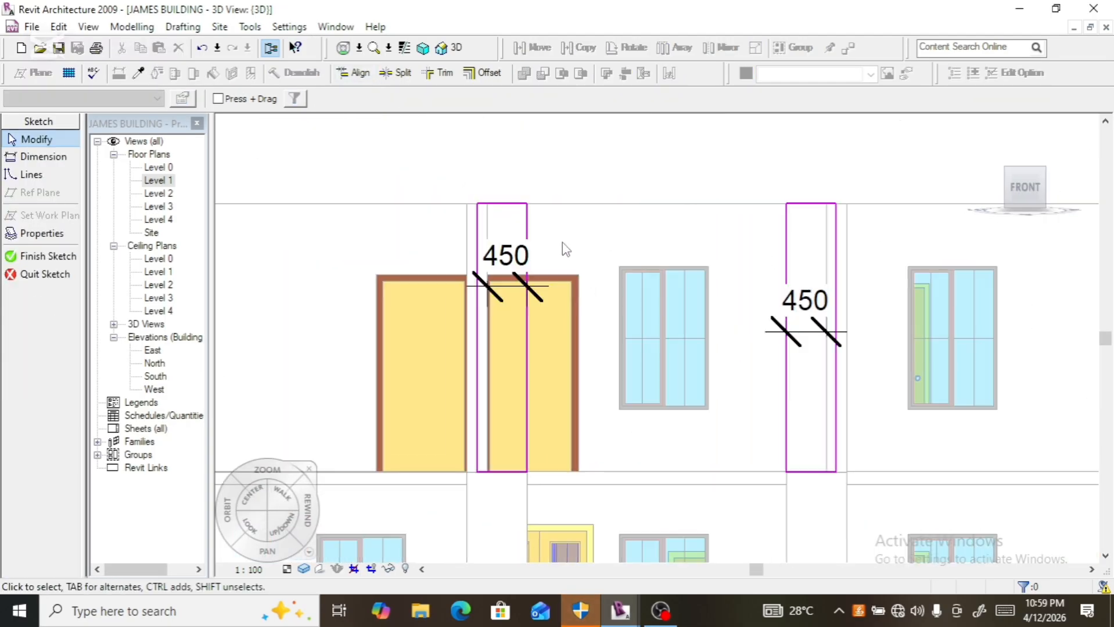
click(498, 204)
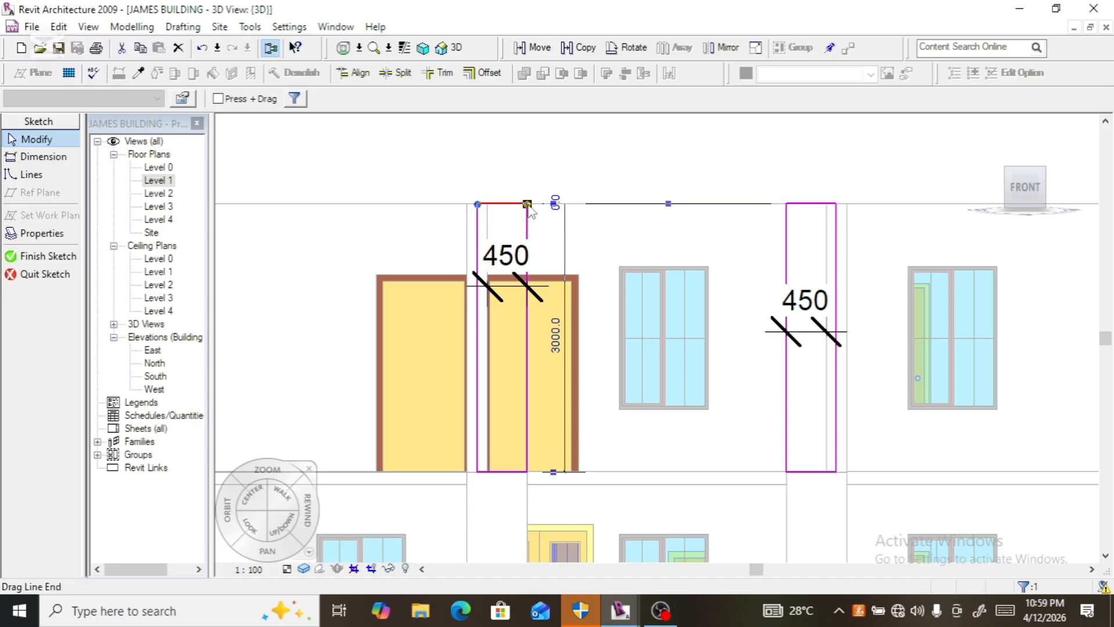
drag(555, 204, 786, 200)
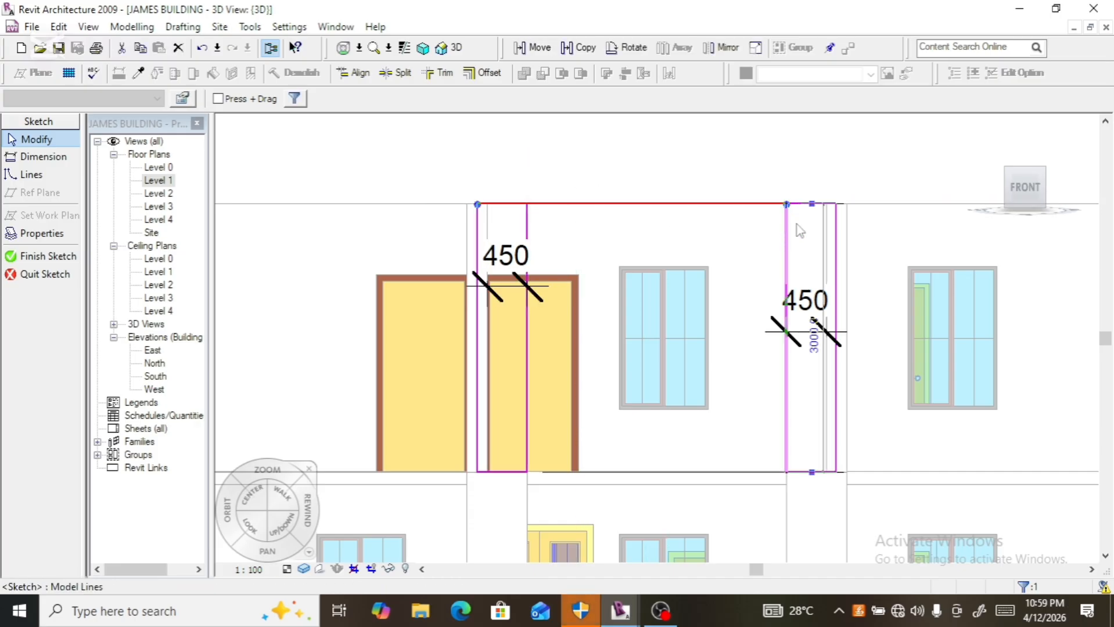
scroll(812, 210, up, 2)
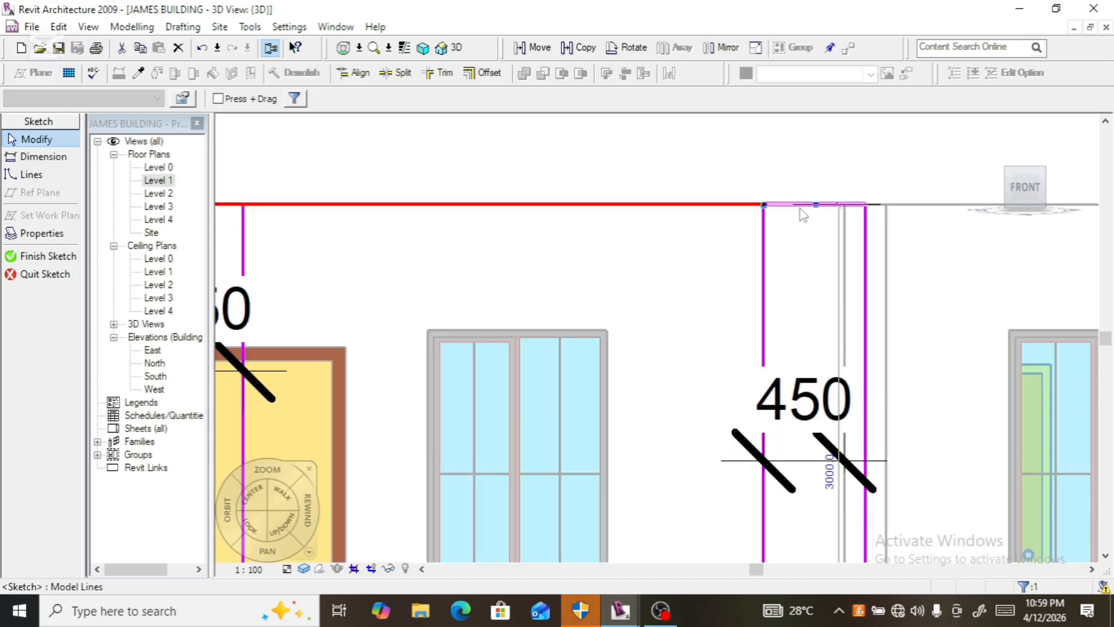
click(798, 205)
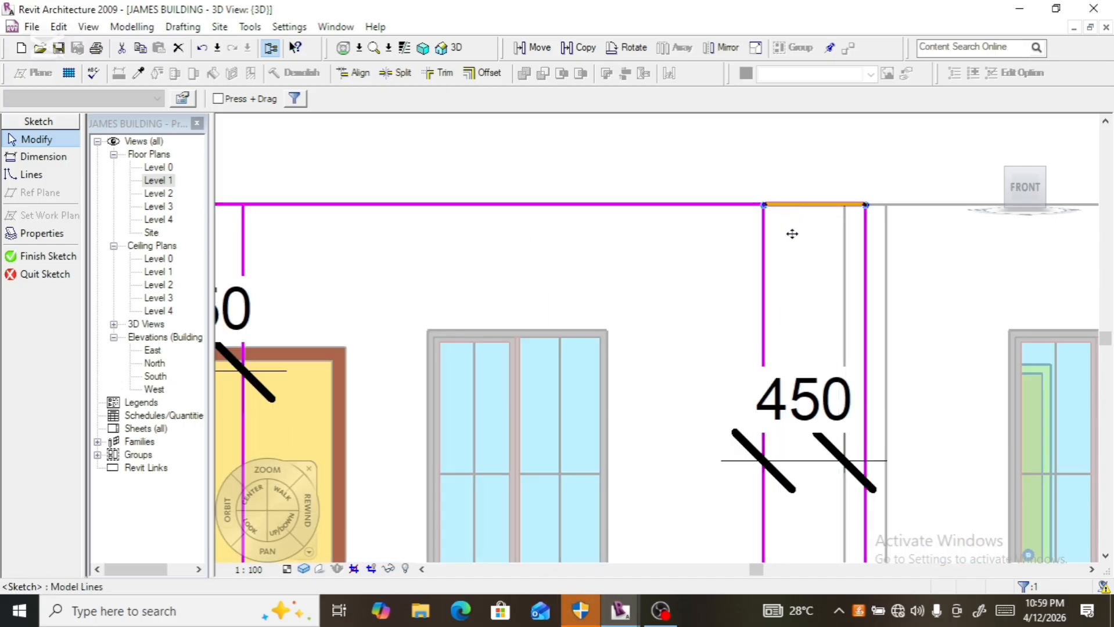
drag(792, 204, 796, 247)
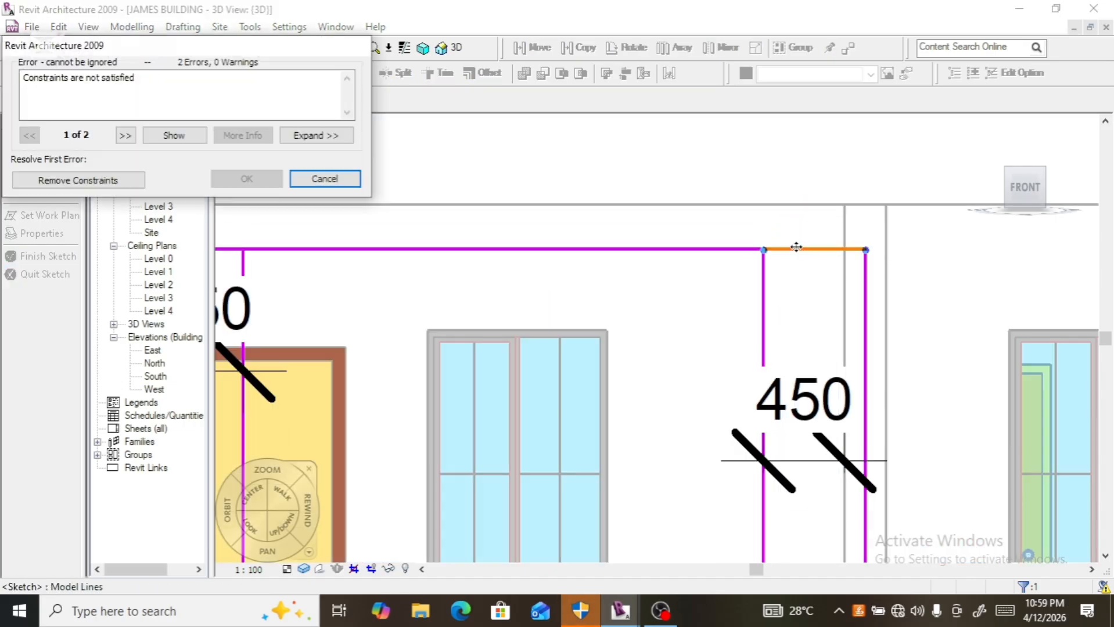
click(332, 180)
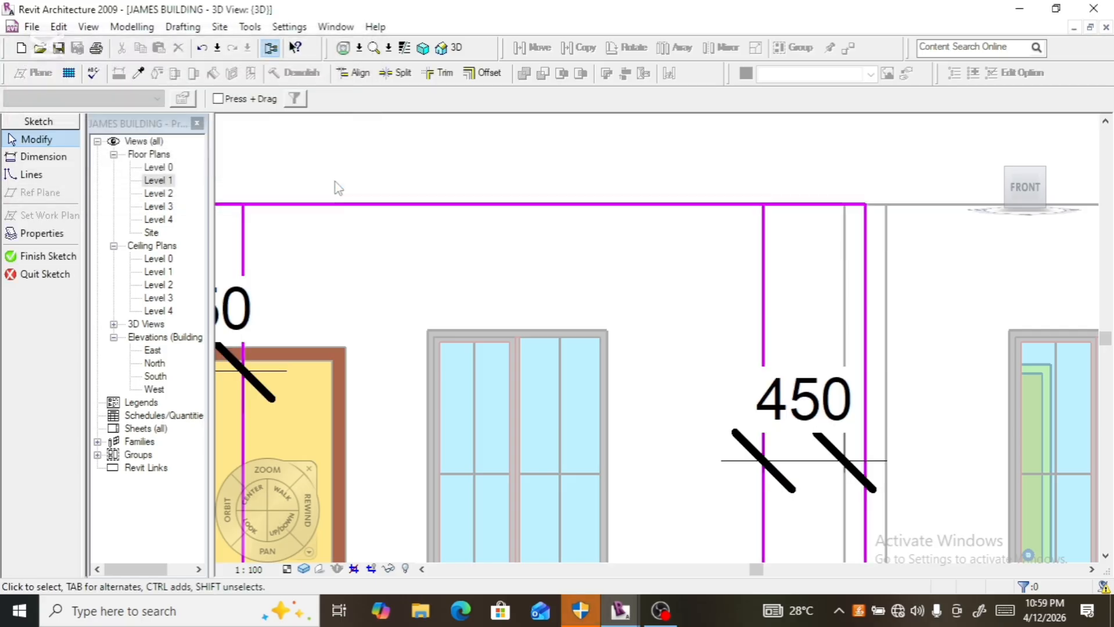
- Draw the front beam's horizontal bottom line below the top line, from the right column's inner edge to the left column's inner edge
click(18, 174)
scroll(511, 216, down, 2)
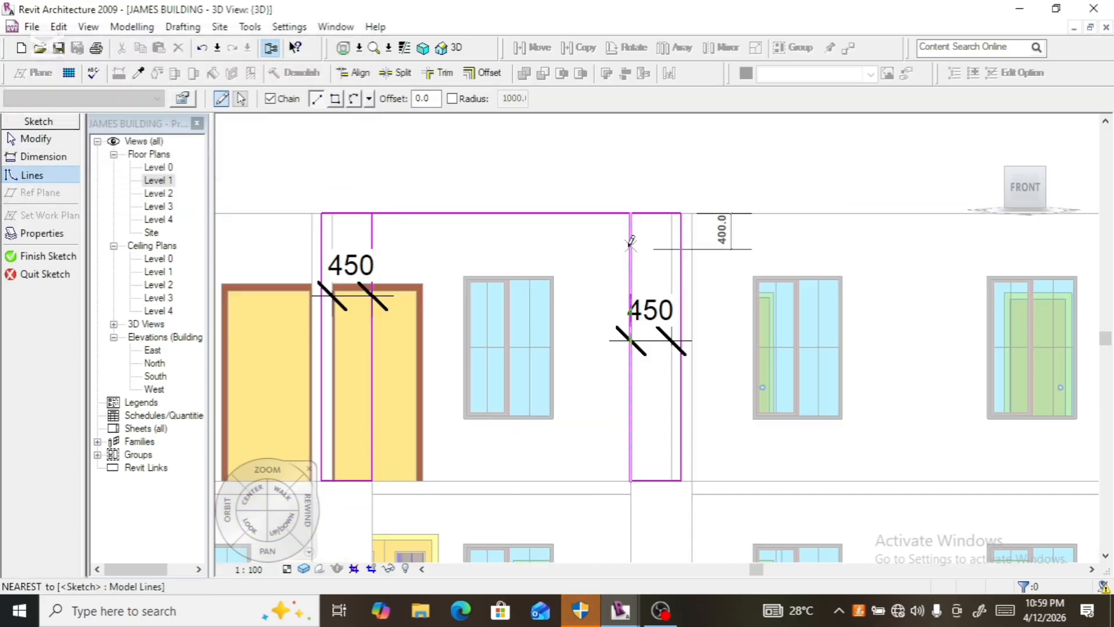
click(630, 239)
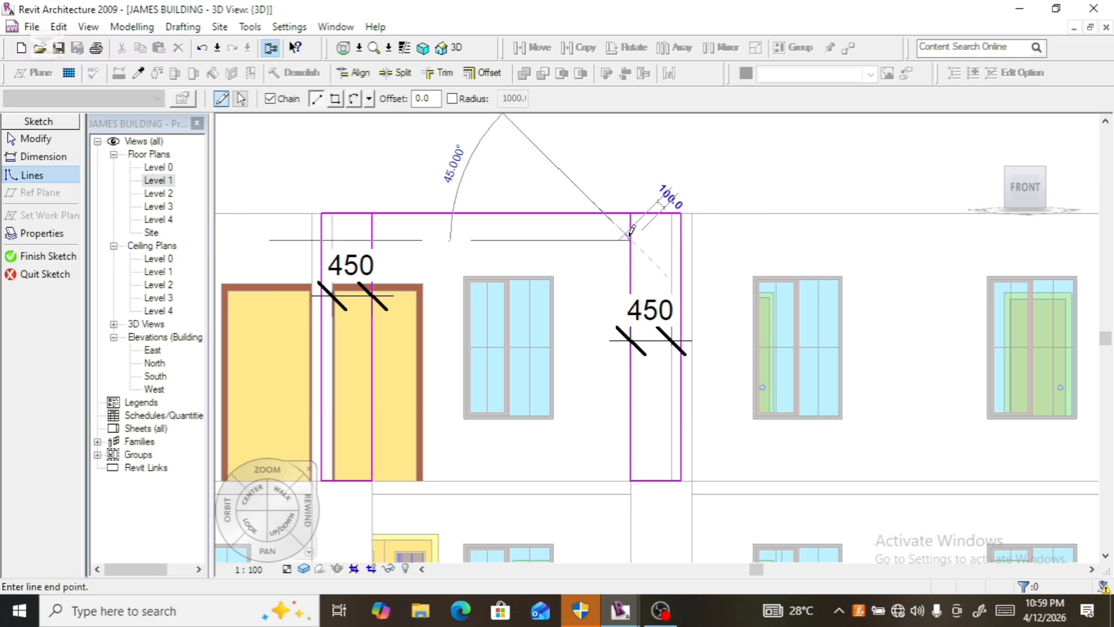
click(372, 240)
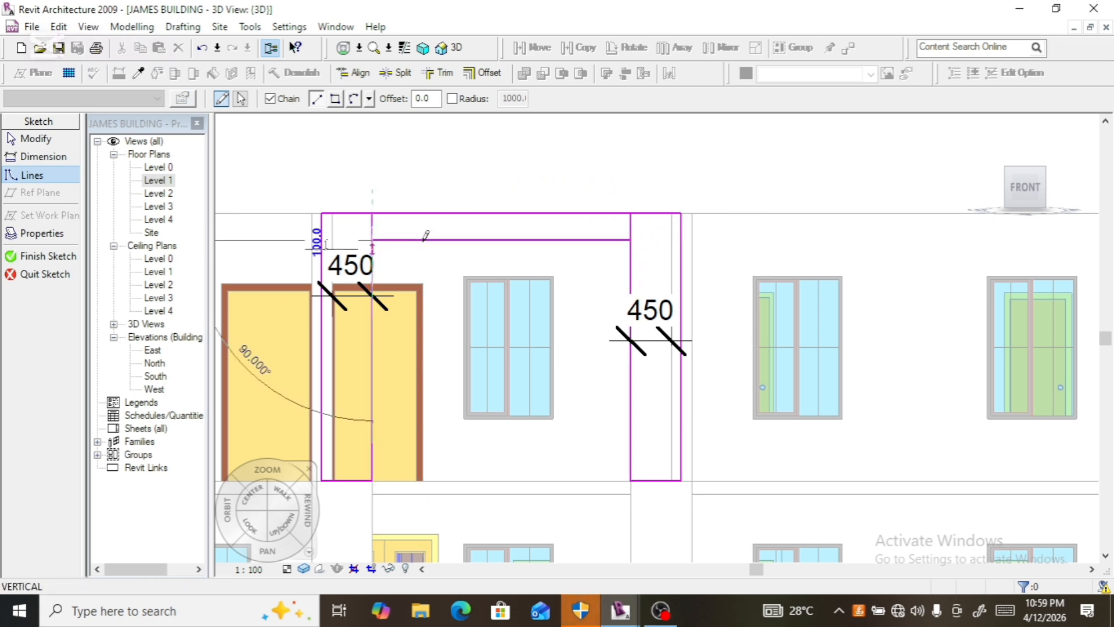
- Trim the front beam's bottom line to corners with both columns' inner edges, and finish the sketch
click(445, 75)
click(408, 242)
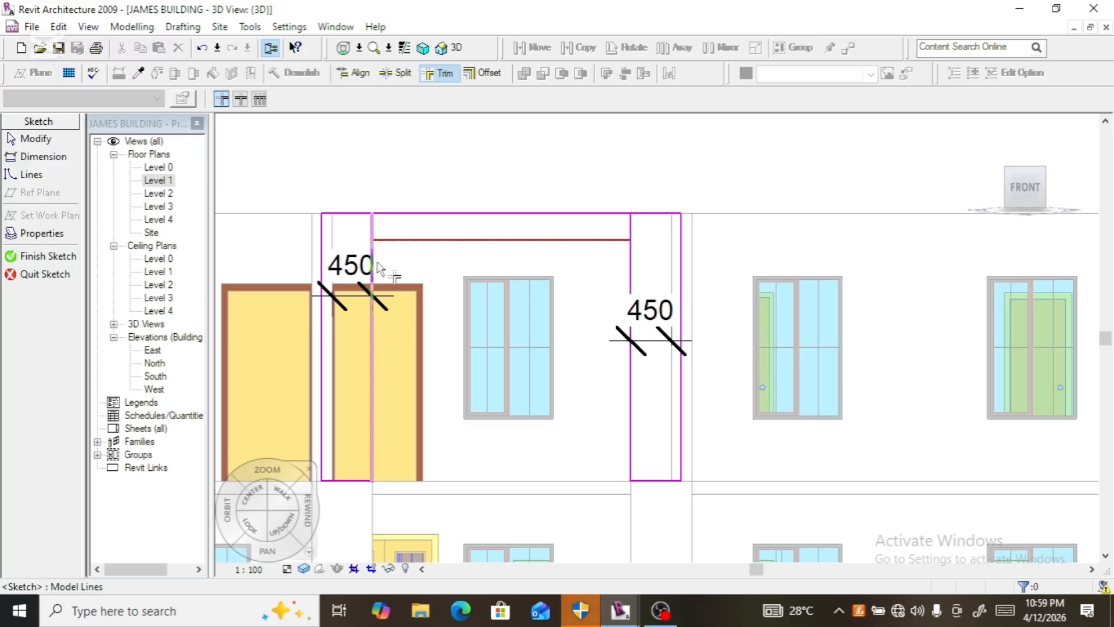
click(372, 331)
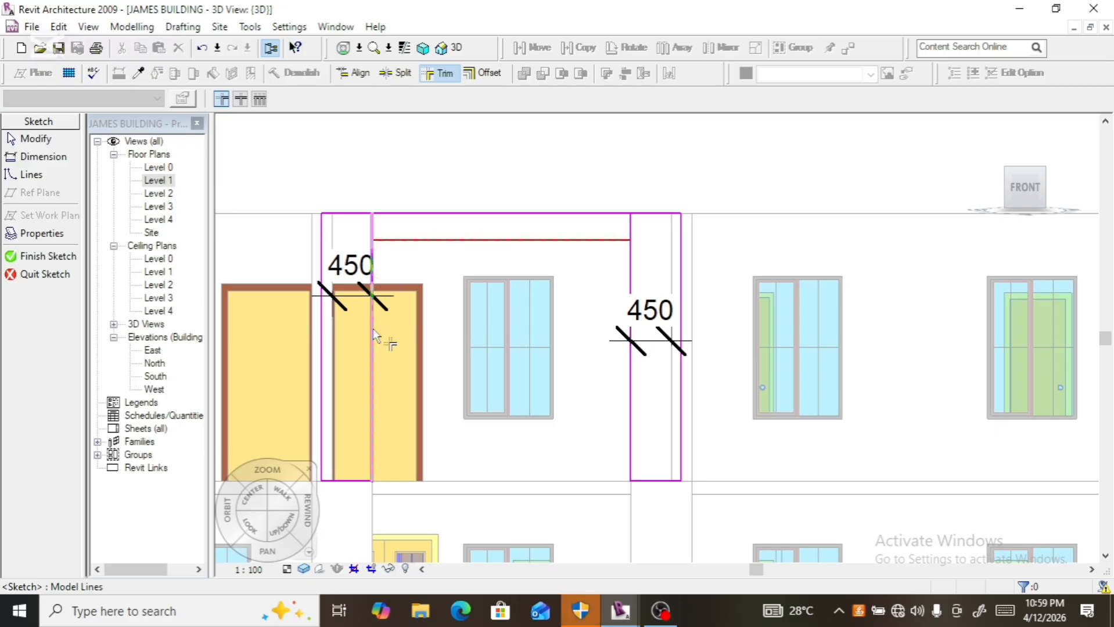
click(570, 241)
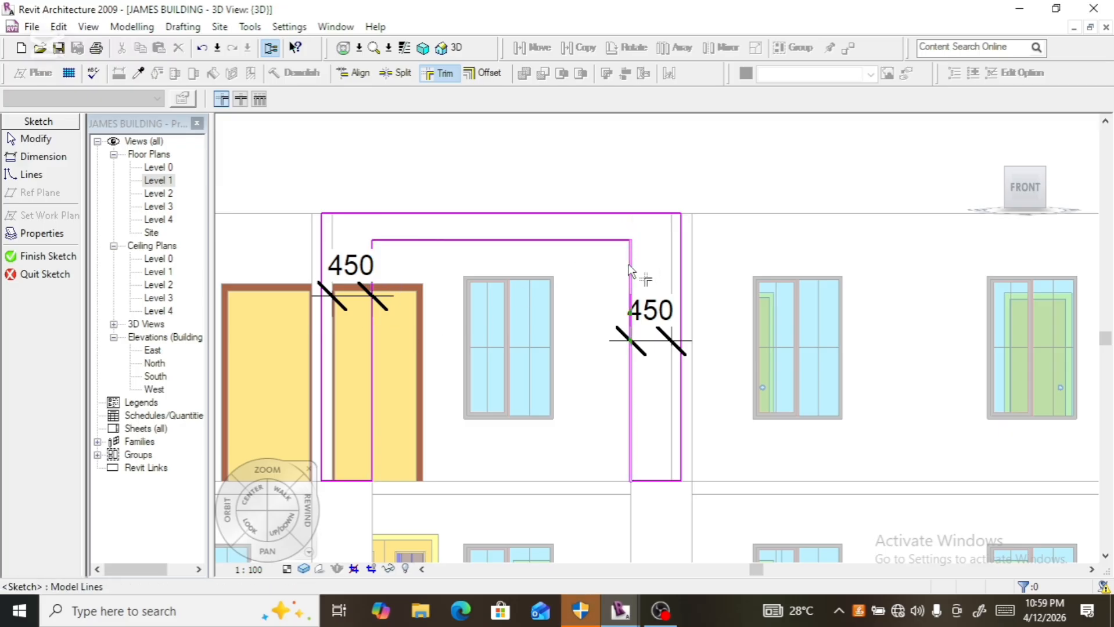
click(631, 273)
click(30, 258)
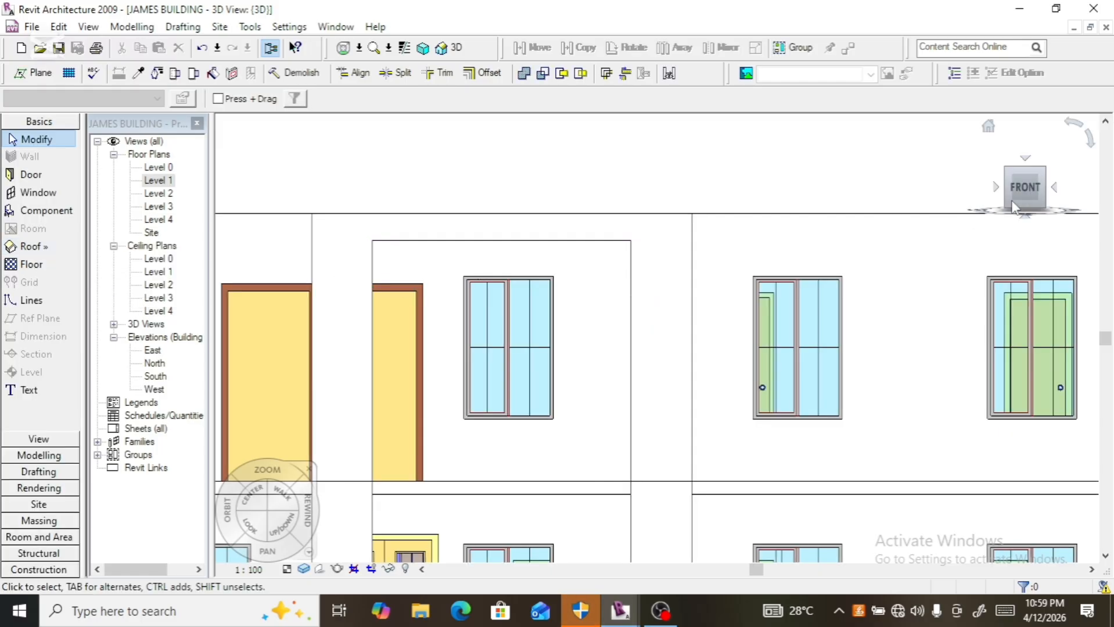
- Edit the profile of the upper porch's right-side wall, extending the column's top line to the house wall, 3345 mm long
click(1008, 224)
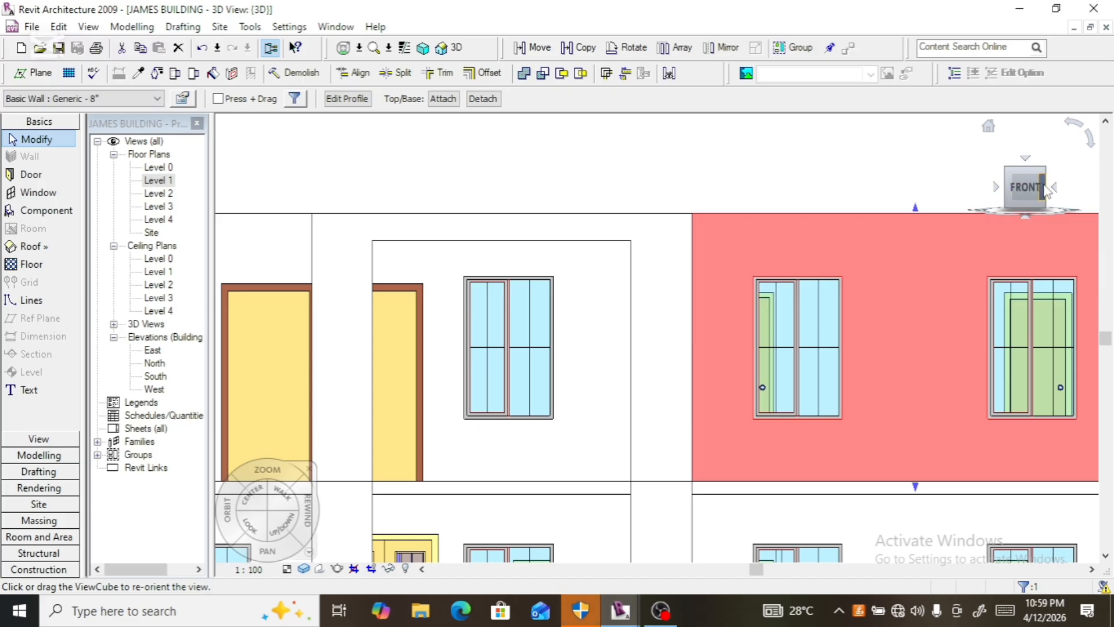
click(1020, 205)
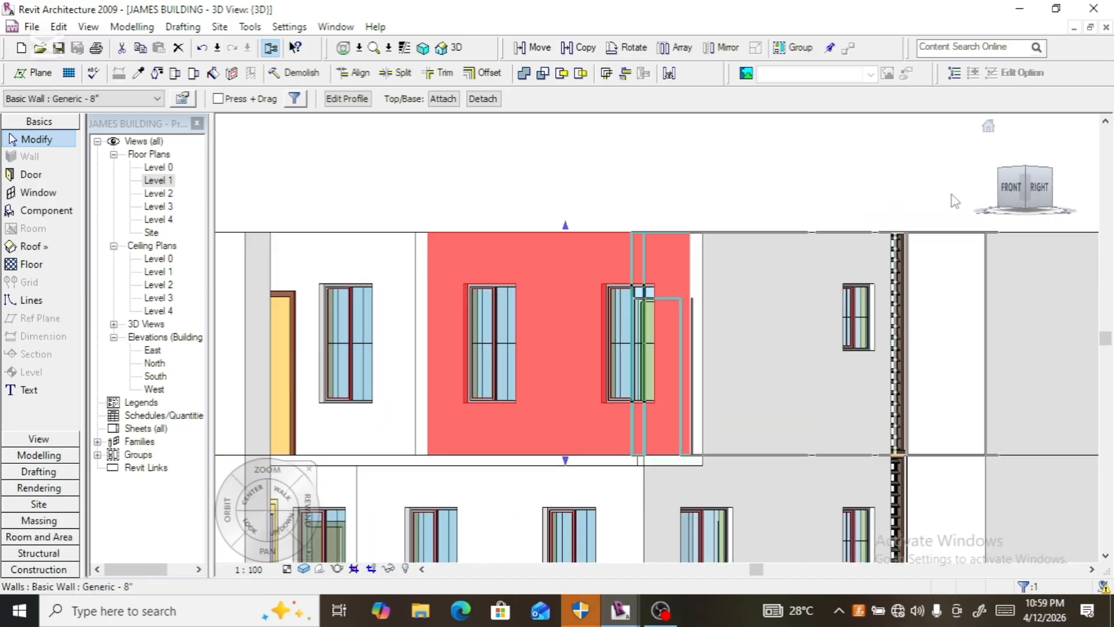
click(899, 181)
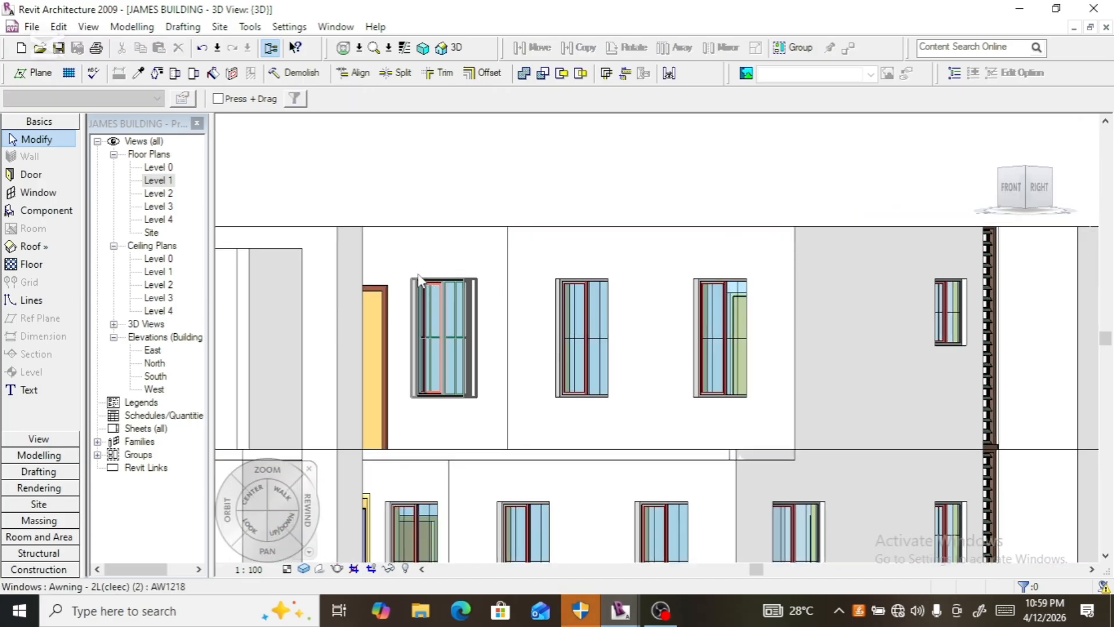
click(491, 273)
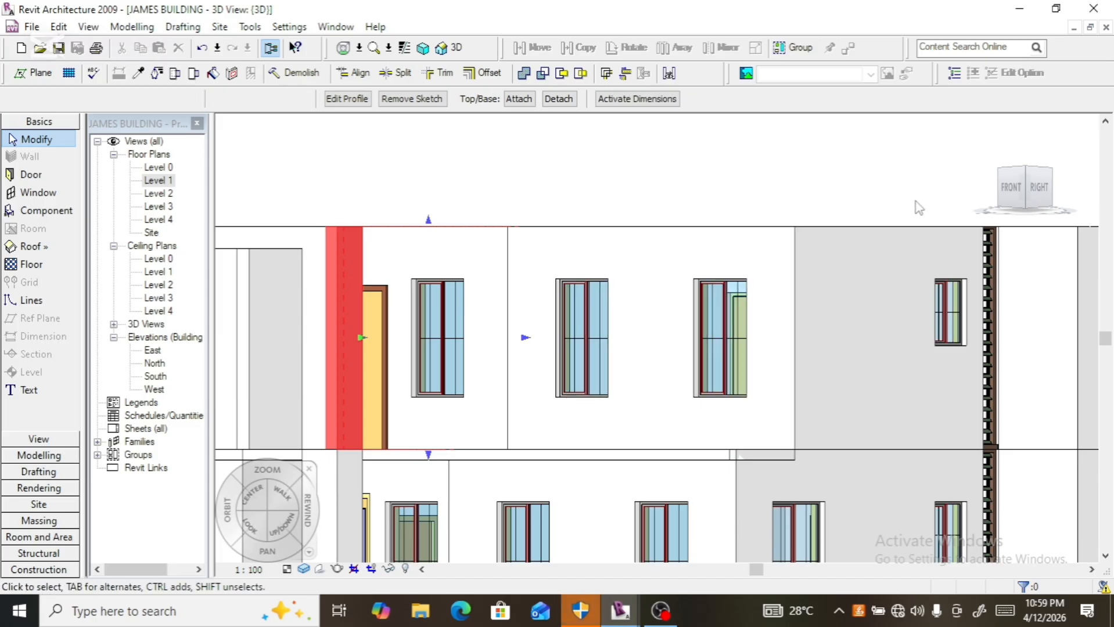
click(1036, 188)
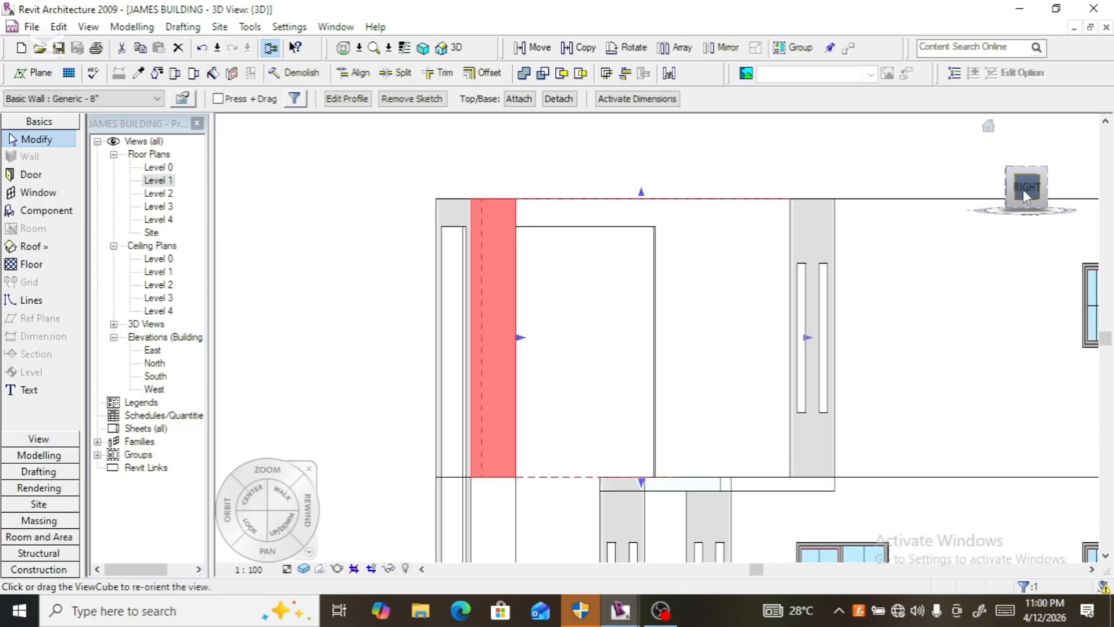
click(347, 99)
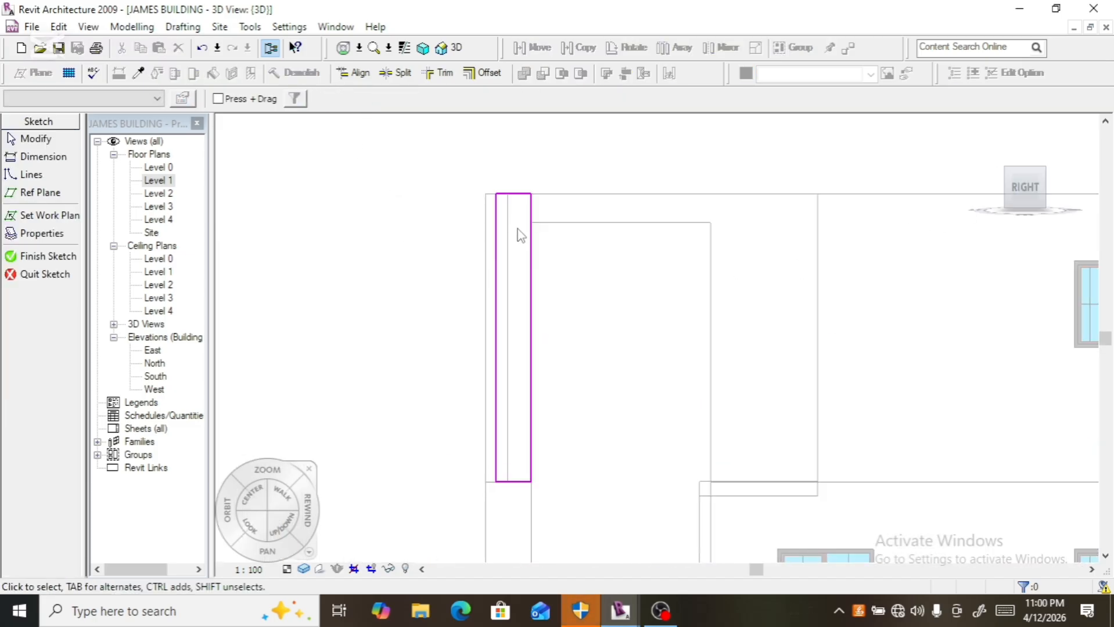
click(520, 197)
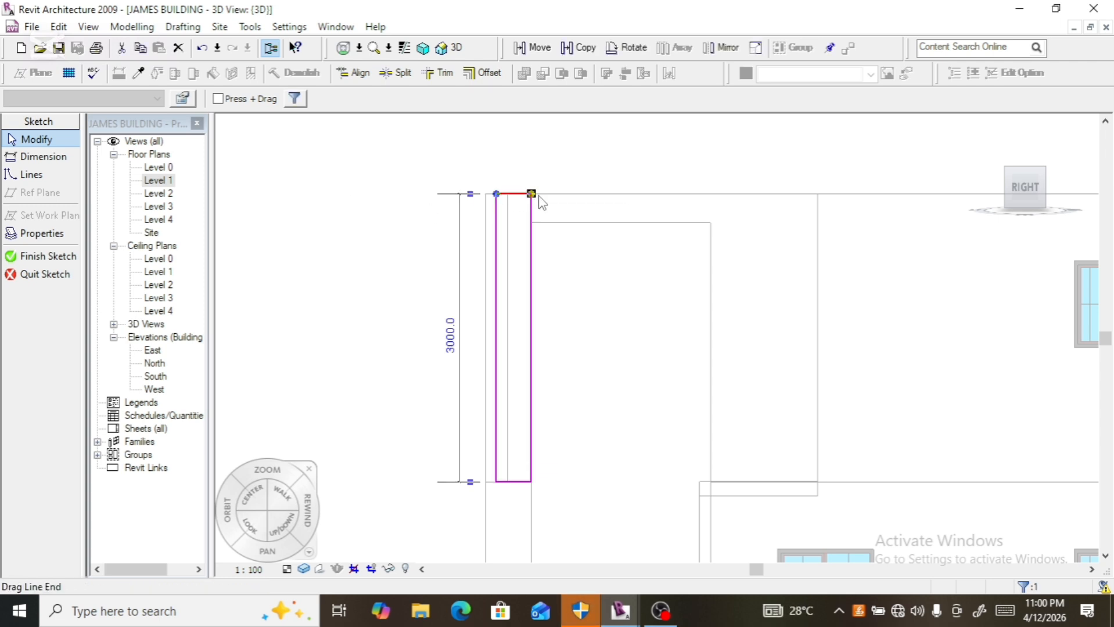
drag(535, 194, 818, 193)
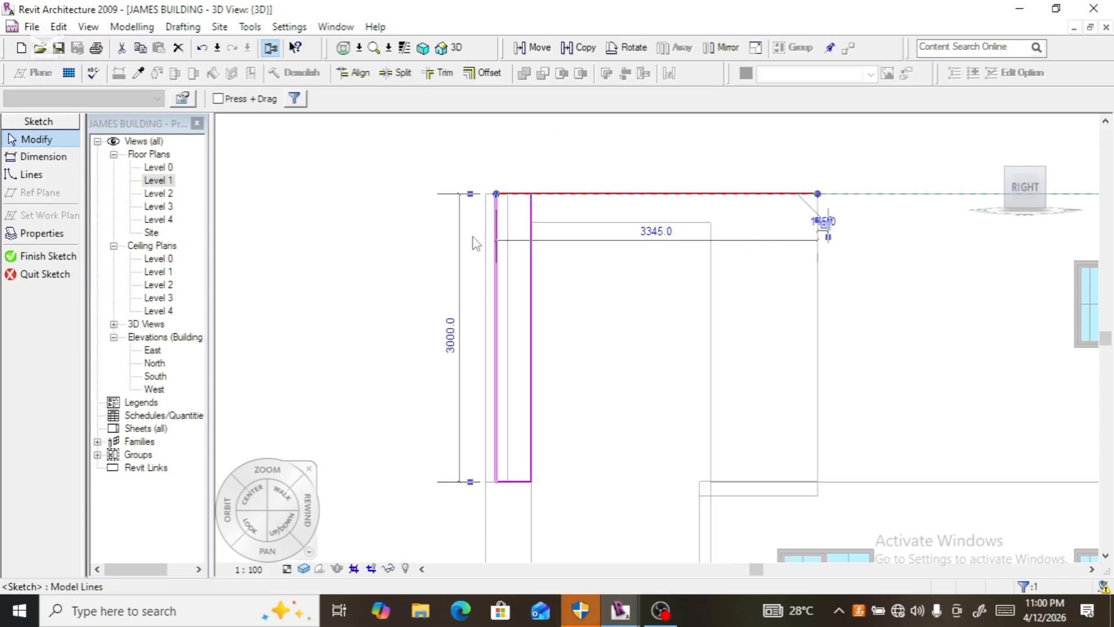
- Draw the right-side beam's 300 mm vertical end at the house wall and its horizontal bottom line back to the column's inner edge
click(35, 180)
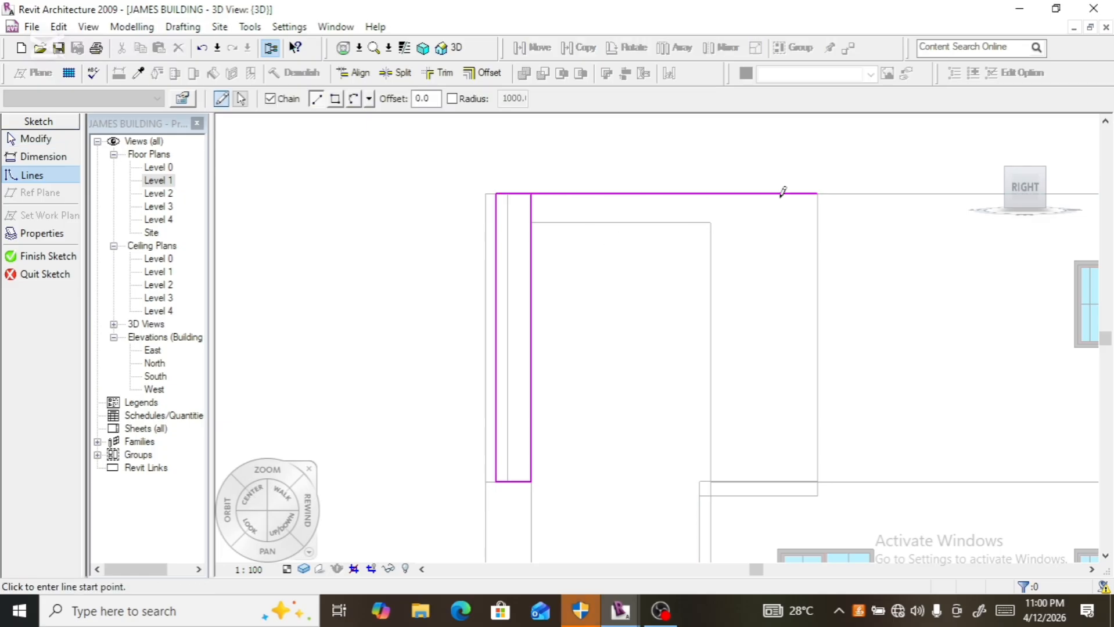
click(817, 193)
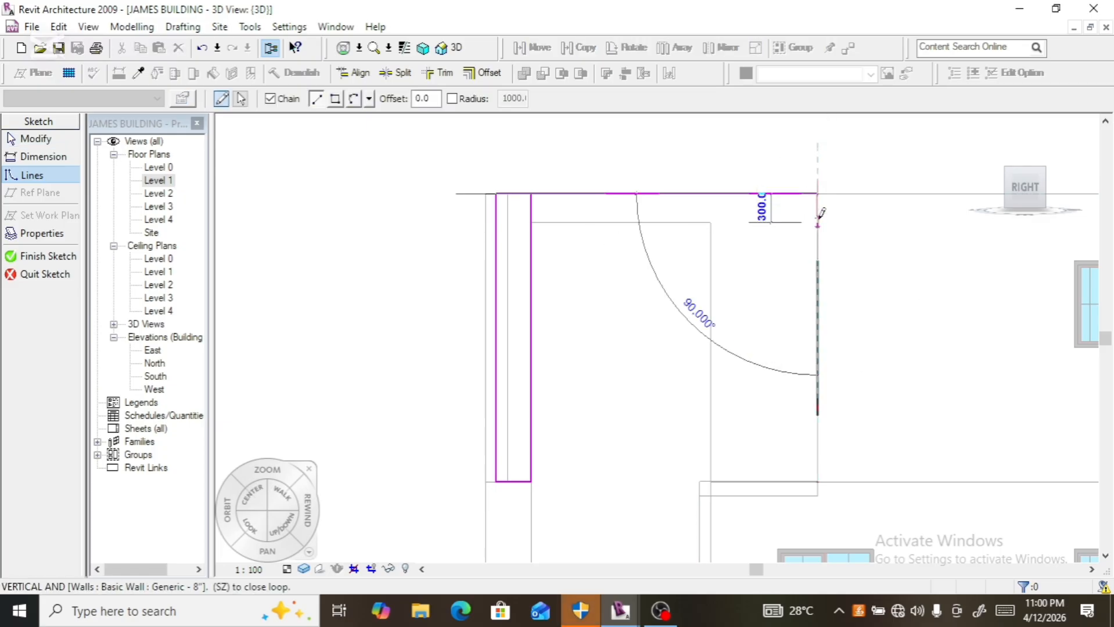
click(818, 222)
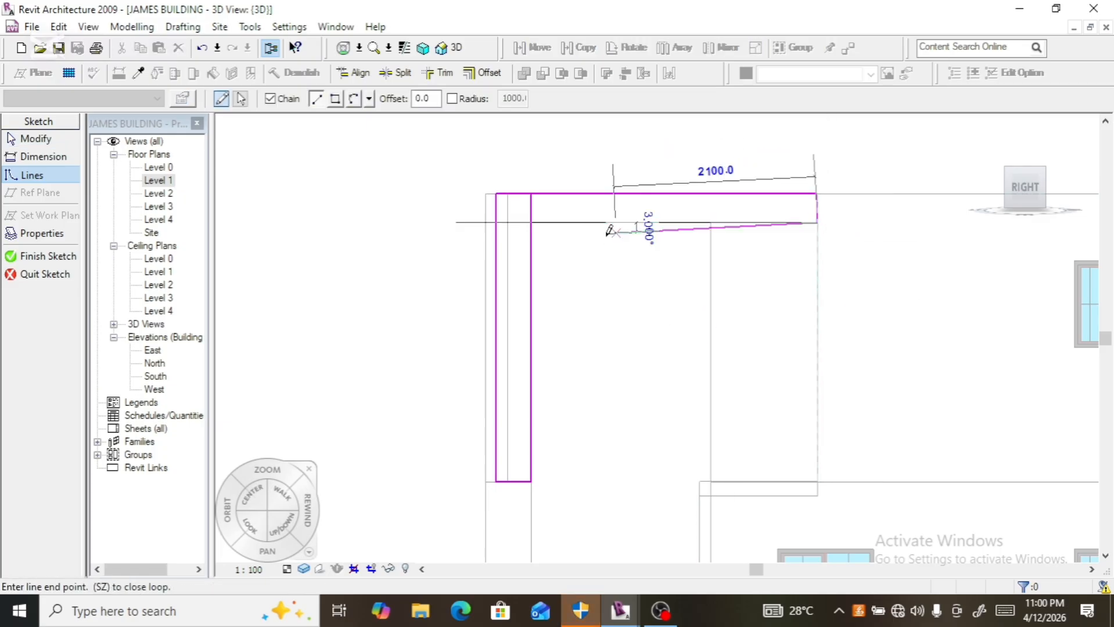
click(533, 221)
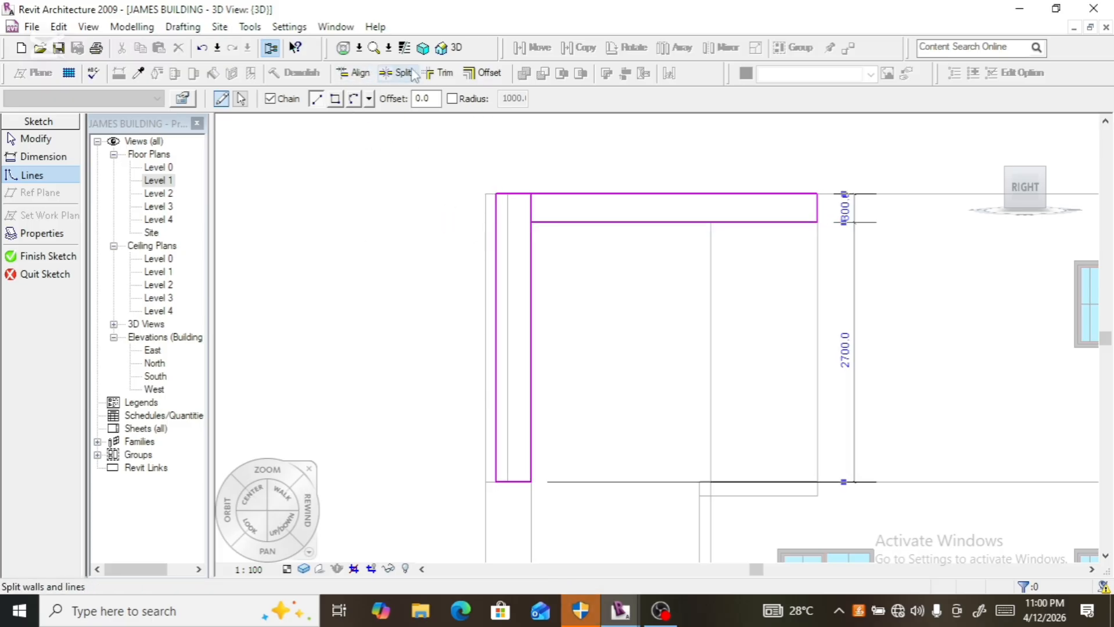
- Trim the column's inner edge and the right-side beam's bottom line to a corner, and finish the sketch
click(439, 73)
click(531, 253)
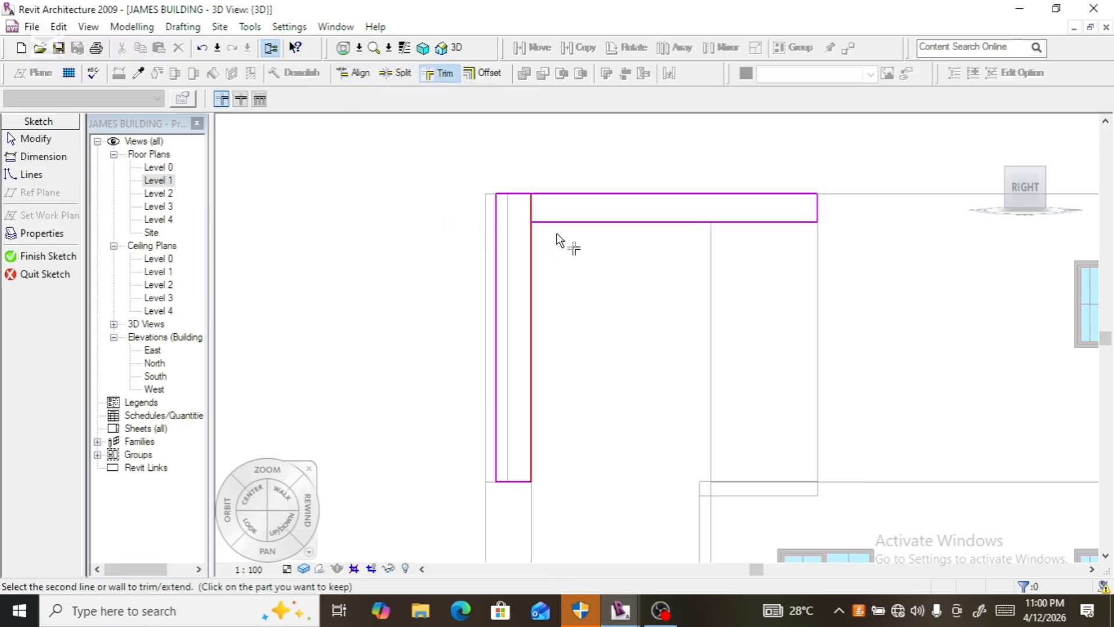
click(558, 223)
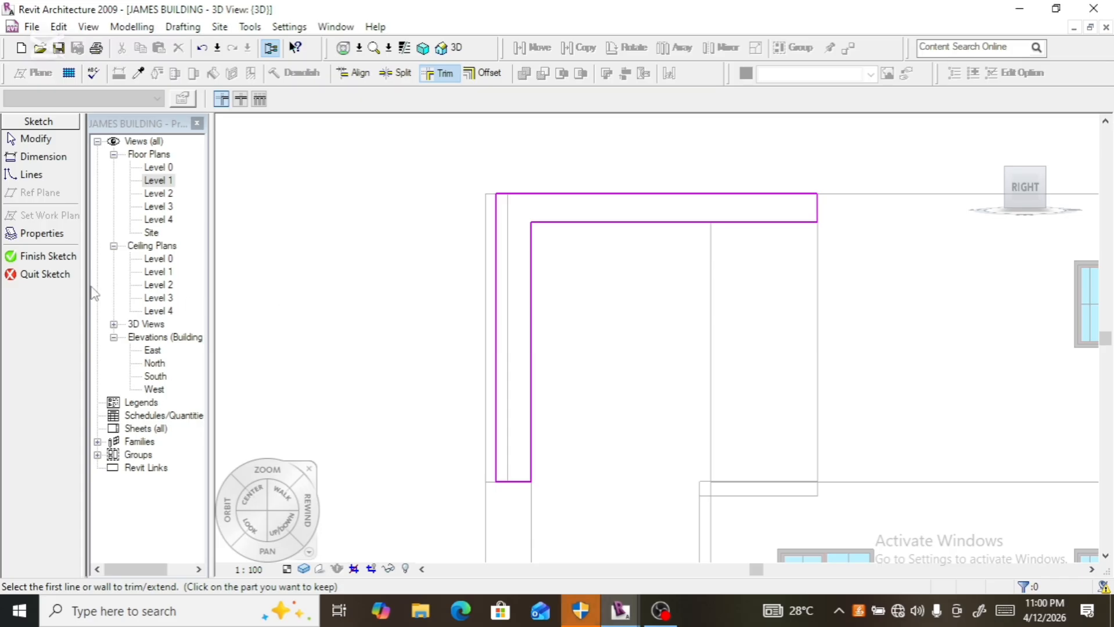
click(58, 258)
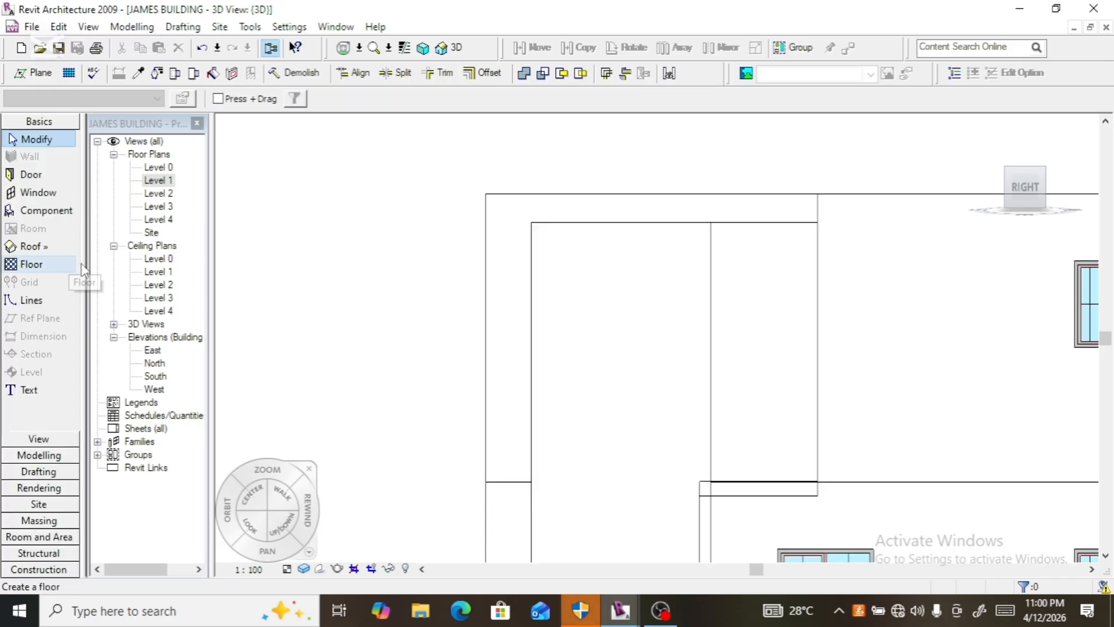
- Examine the upper front porch beams and the building's right side from an angled 3D view
scroll(358, 244, down, 3)
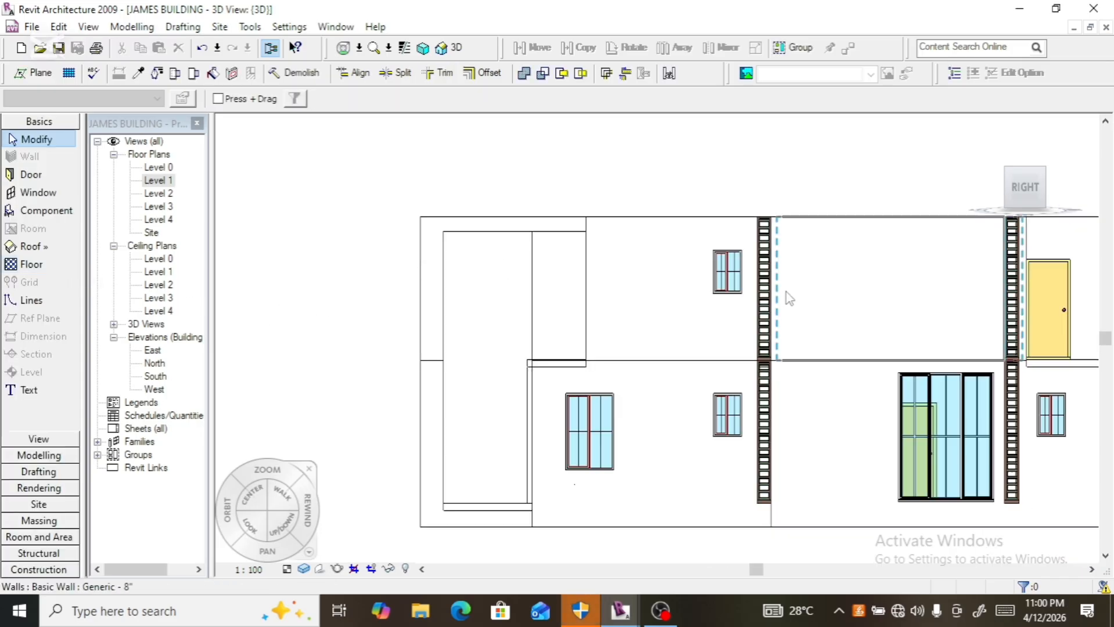
mouse_move(1018, 171)
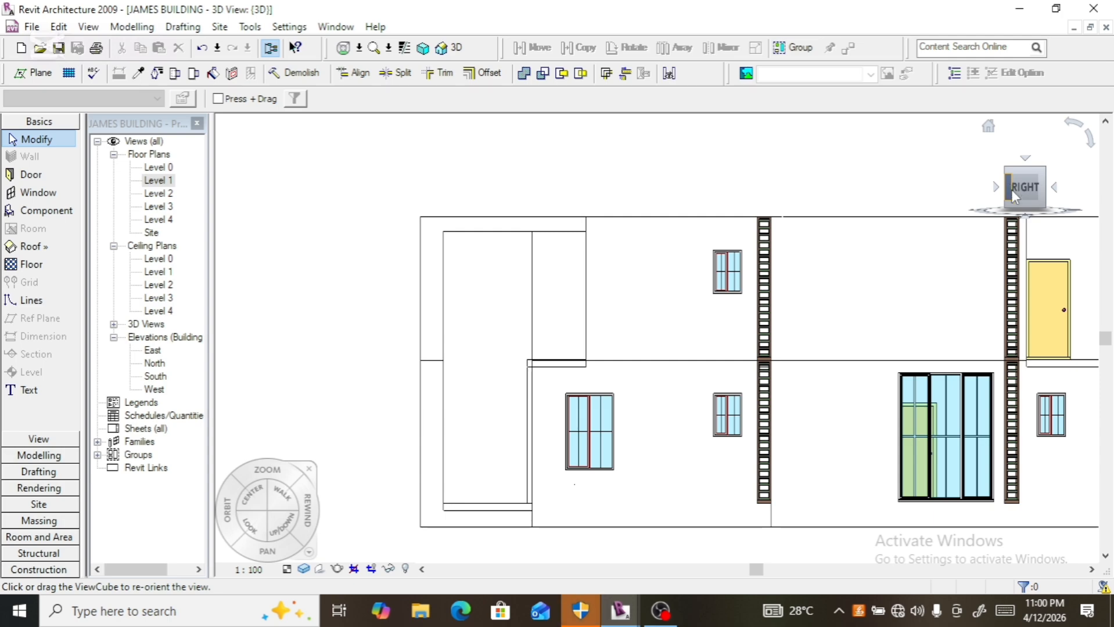
click(1011, 189)
drag(1013, 204, 1037, 202)
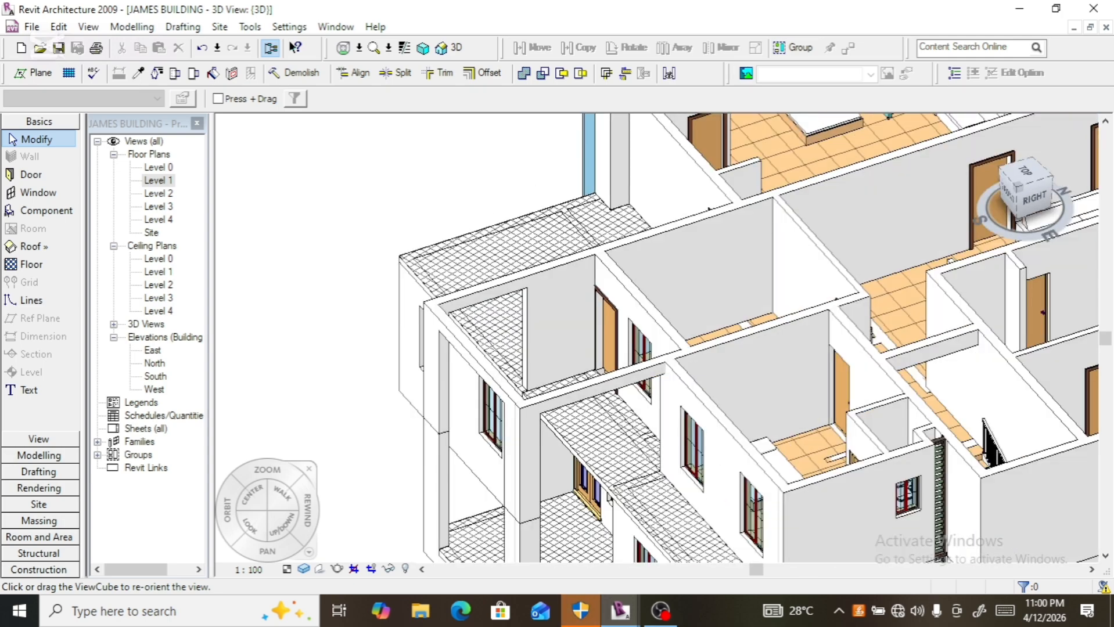
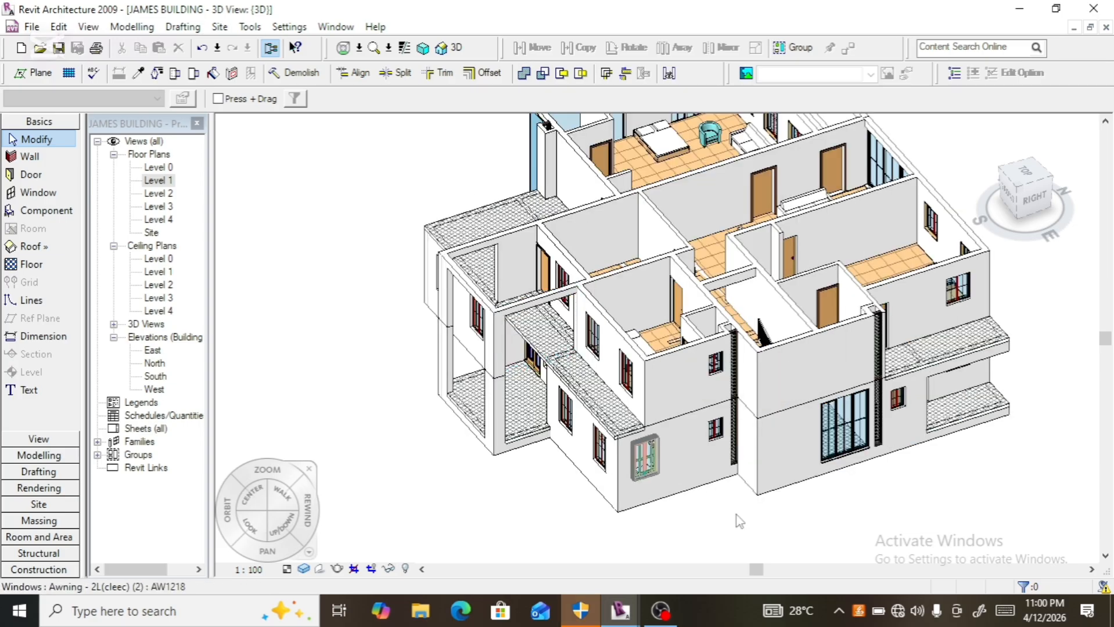
scroll(707, 479, up, 2)
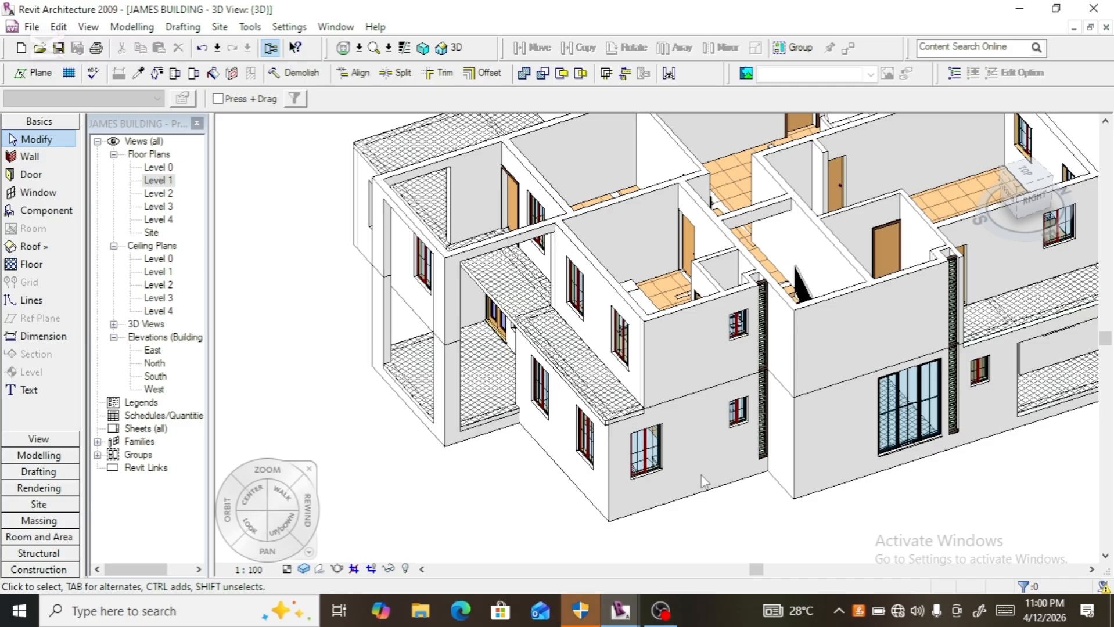
scroll(513, 432, down, 2)
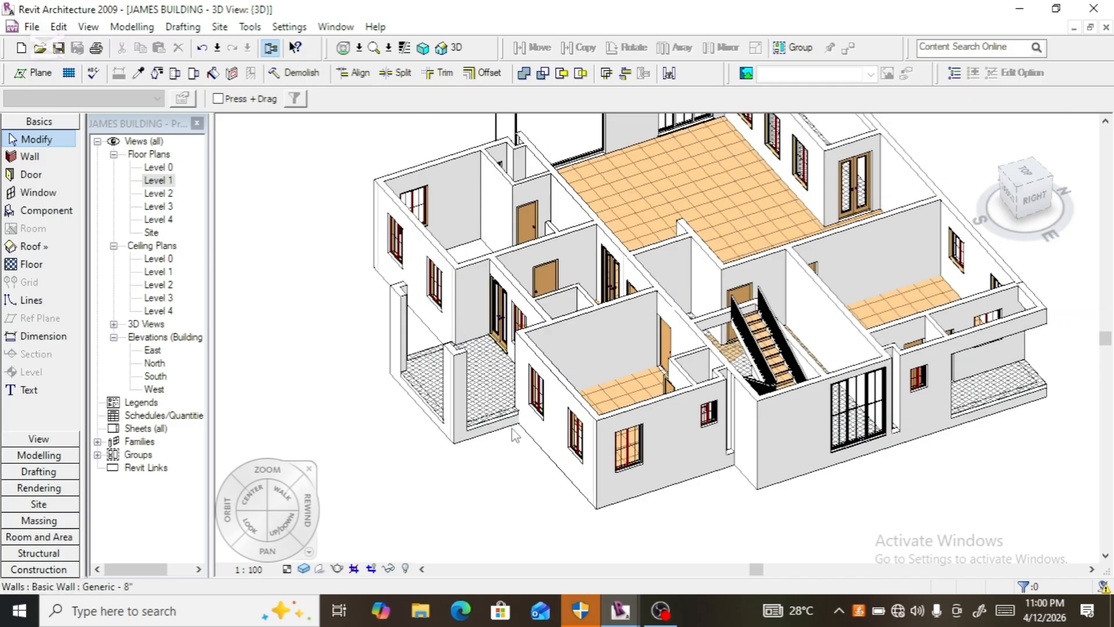
scroll(513, 433, up, 2)
scroll(1011, 351, up, 3)
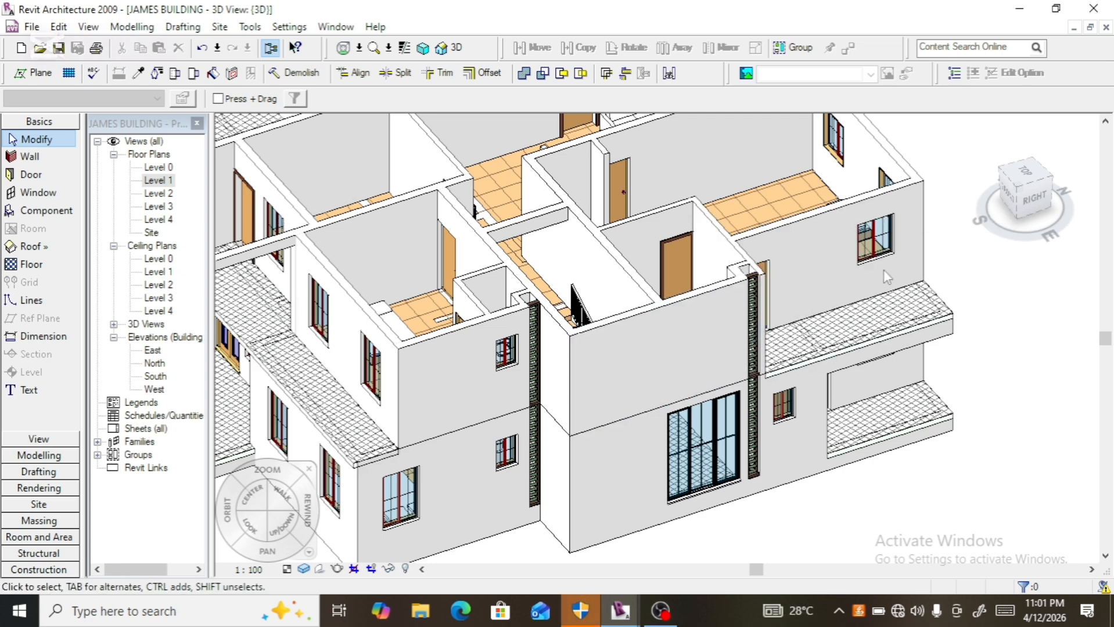
- Edit the profile of the upper right-side wall above the glazed sliding panel, extending its top line to the building's rear corner, 10375 mm long
click(876, 241)
click(635, 375)
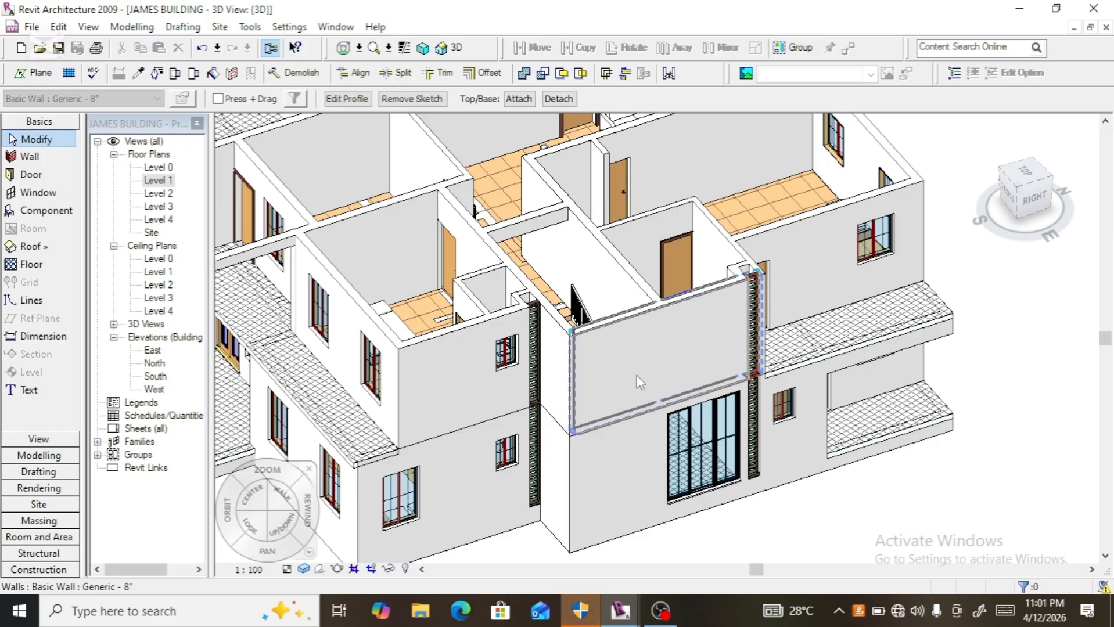
click(1042, 198)
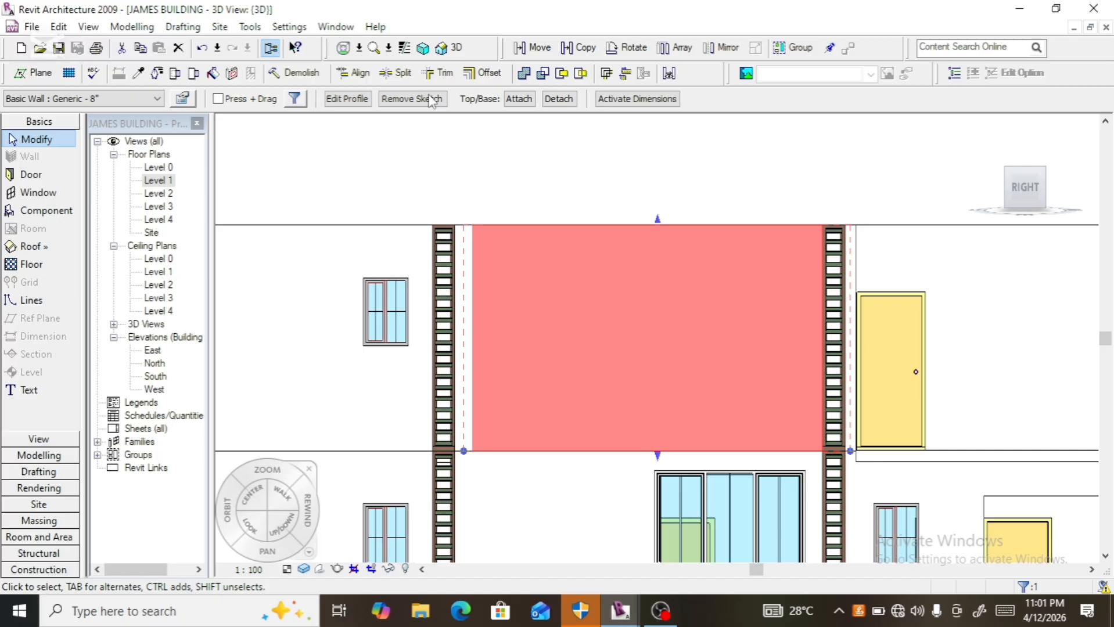
click(347, 98)
scroll(458, 250, down, 3)
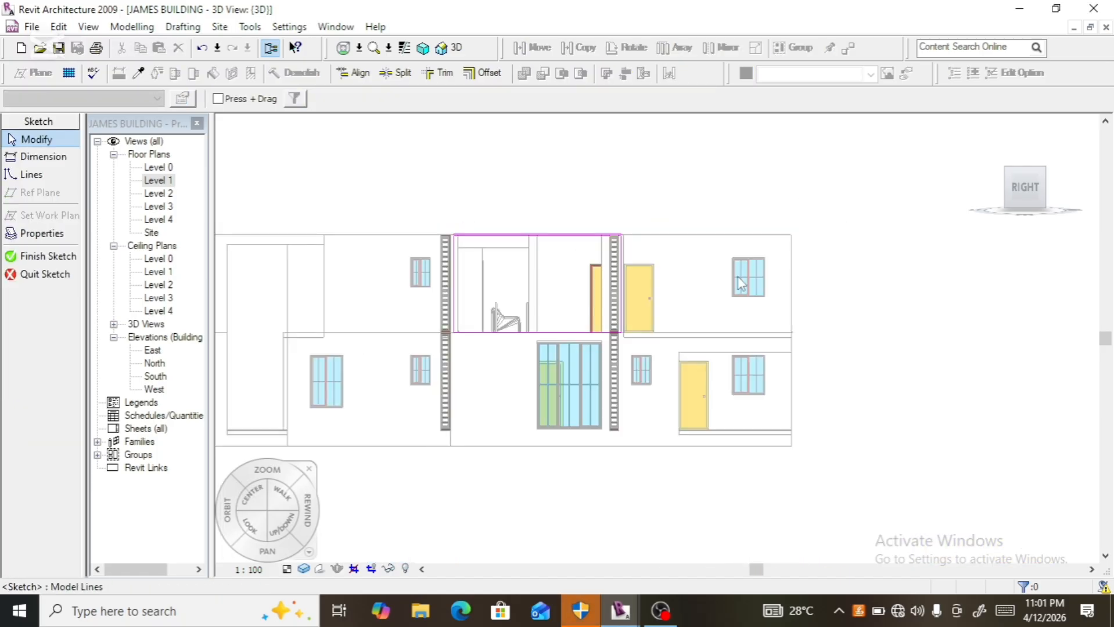
scroll(621, 229, up, 3)
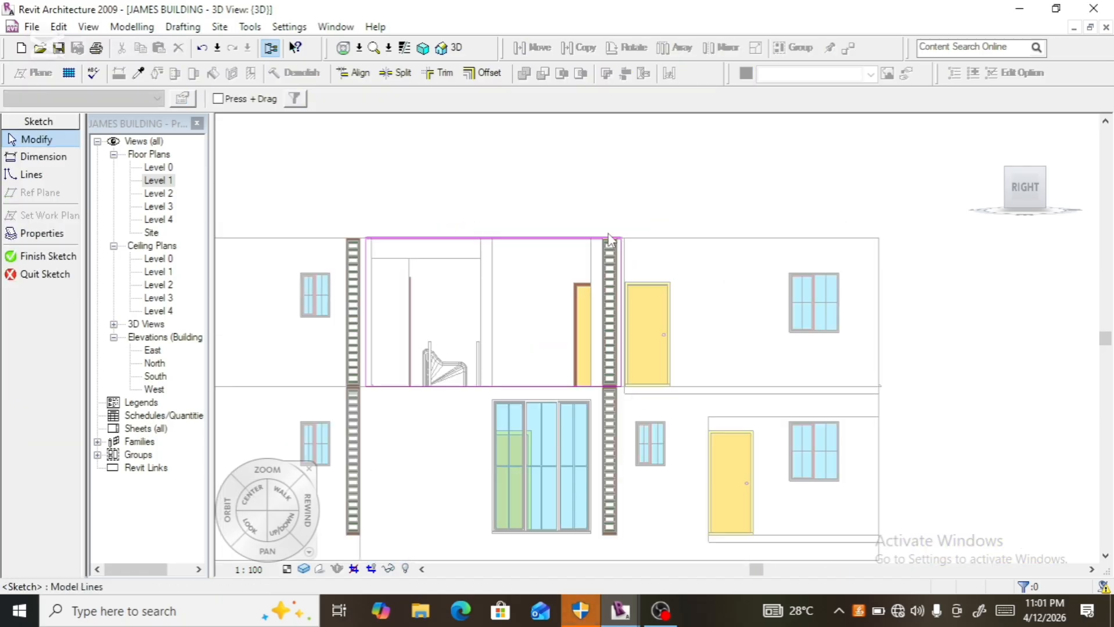
click(583, 238)
click(623, 240)
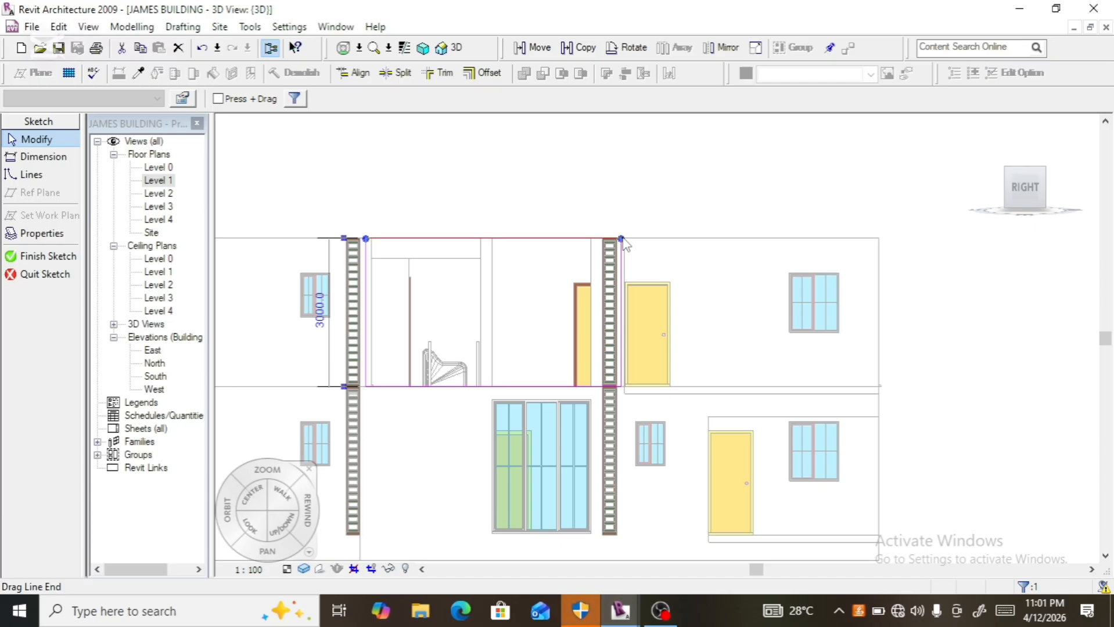
drag(622, 239, 879, 237)
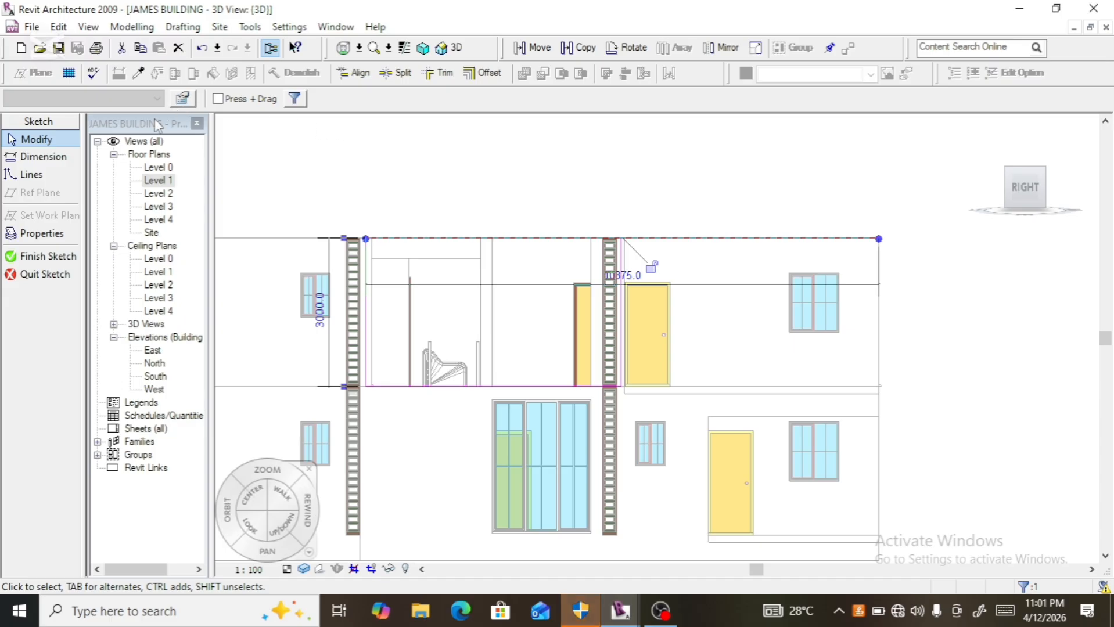
- Draw the rear balcony beam's vertical end at the rear corner and its horizontal bottom line back to the wall's rear edge
click(18, 176)
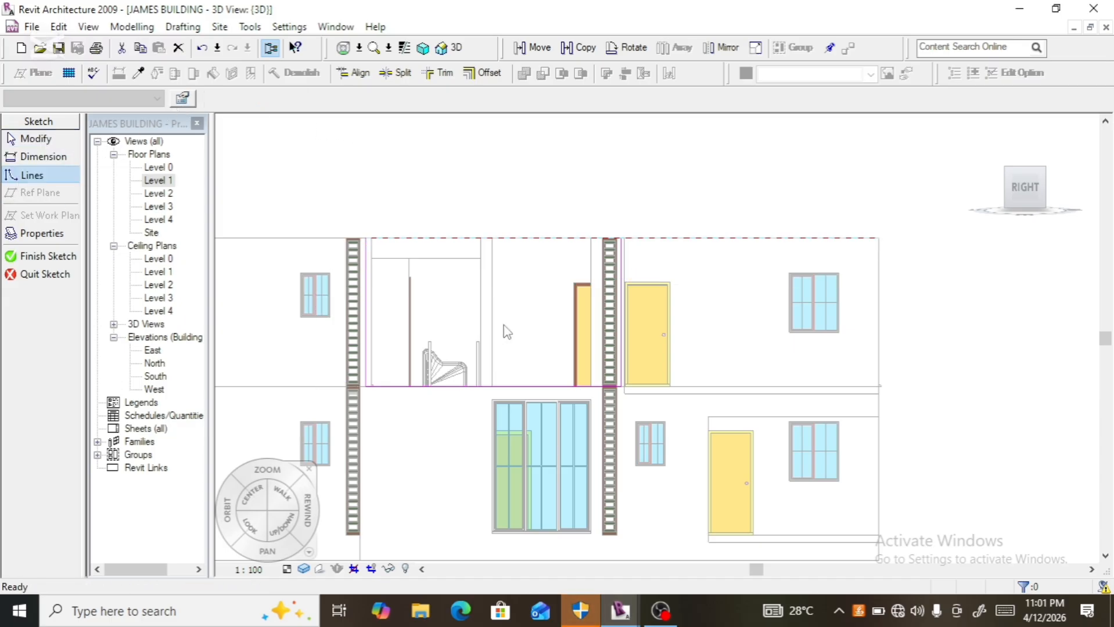
click(880, 234)
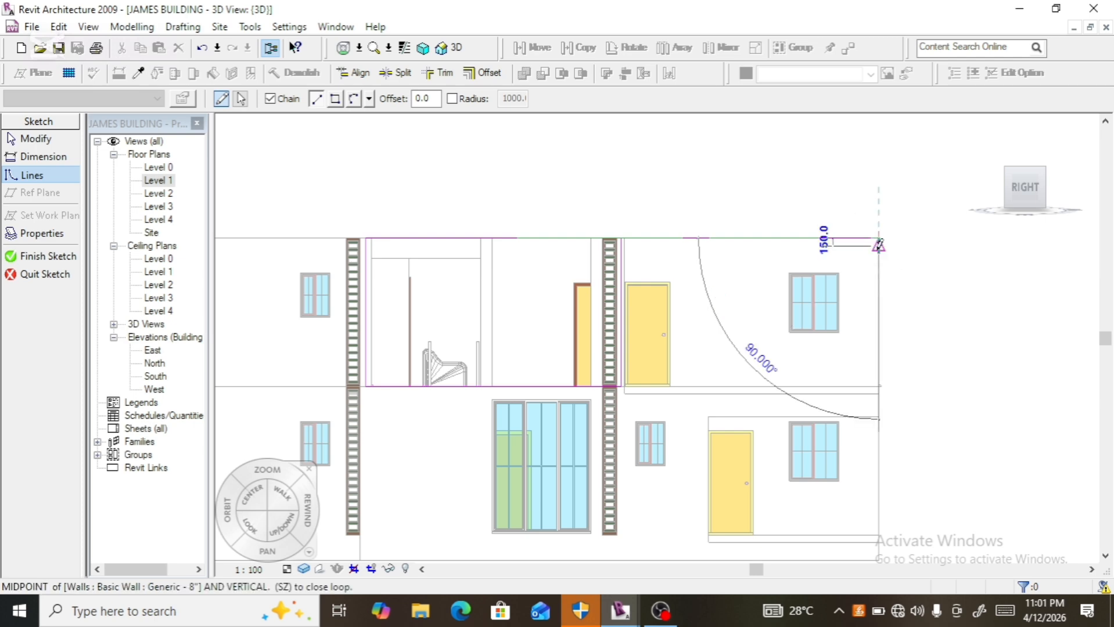
click(879, 254)
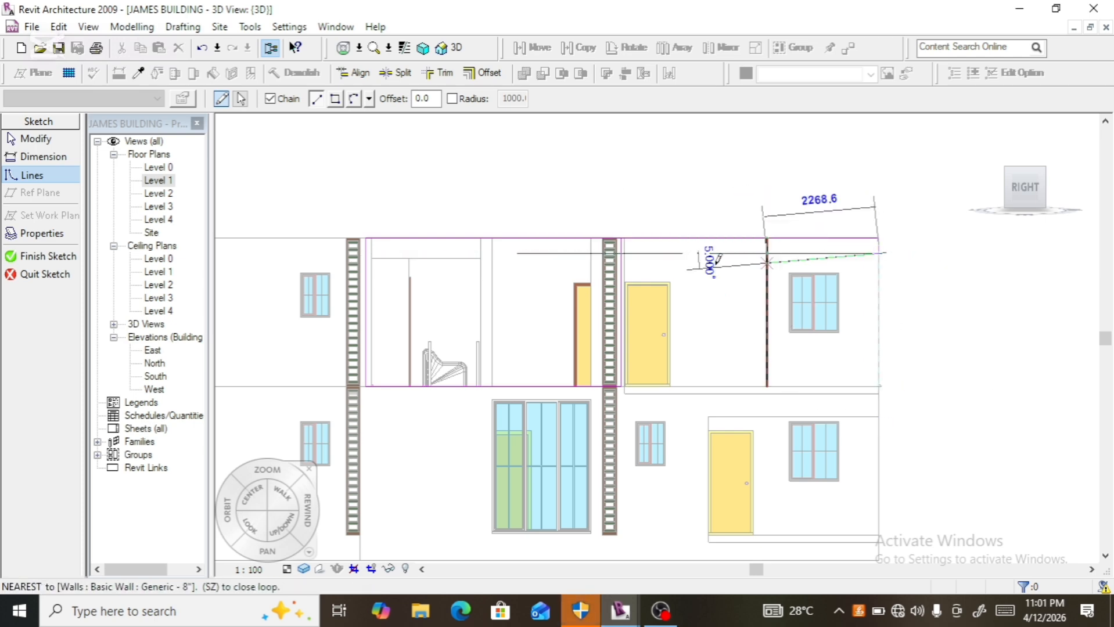
click(621, 253)
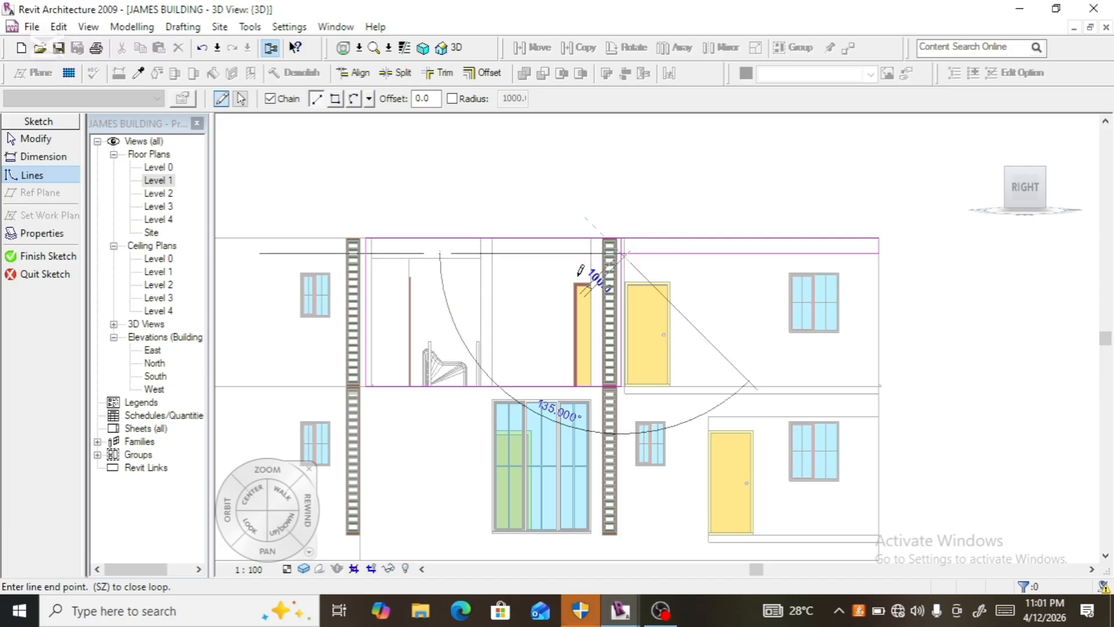
- Trim the wall's rear edge and the balcony beam's bottom line to a corner, and finish the sketch
click(438, 73)
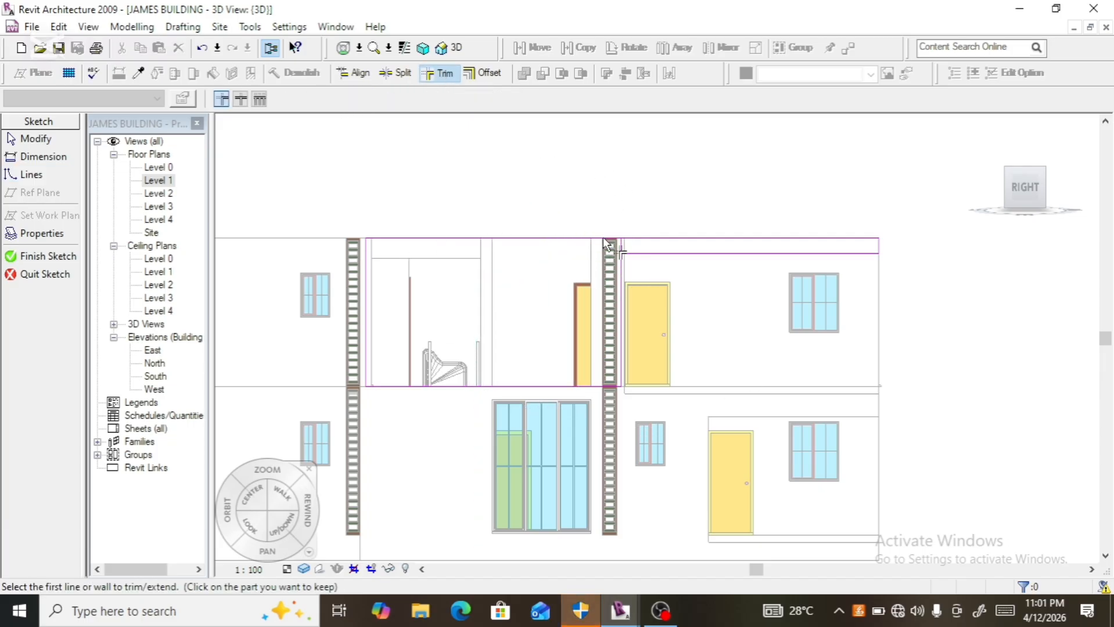
scroll(633, 270, up, 5)
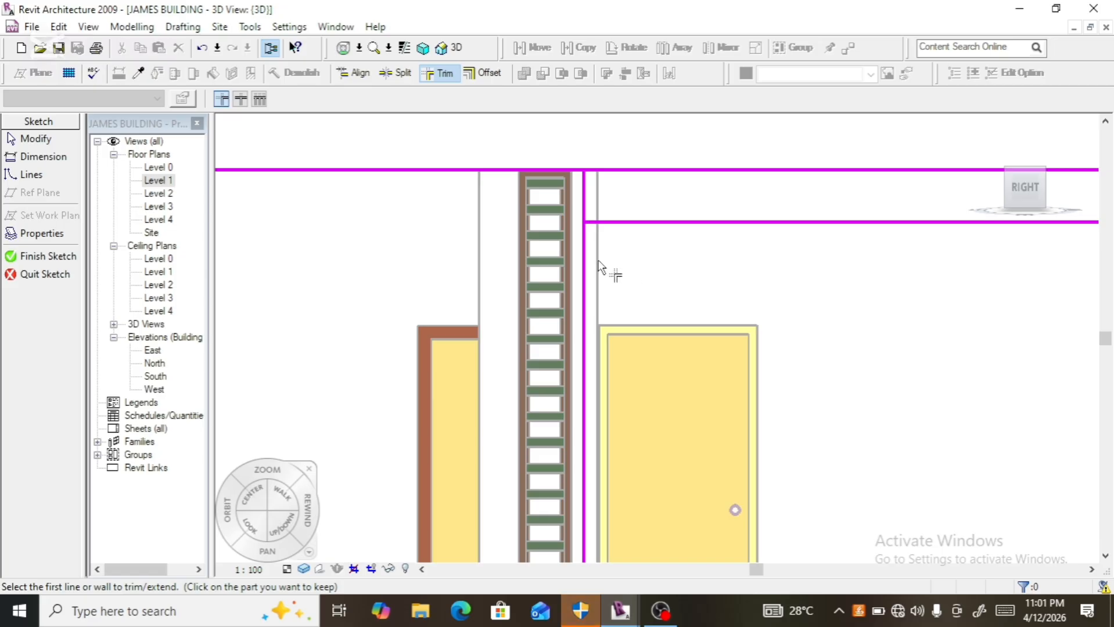
click(590, 240)
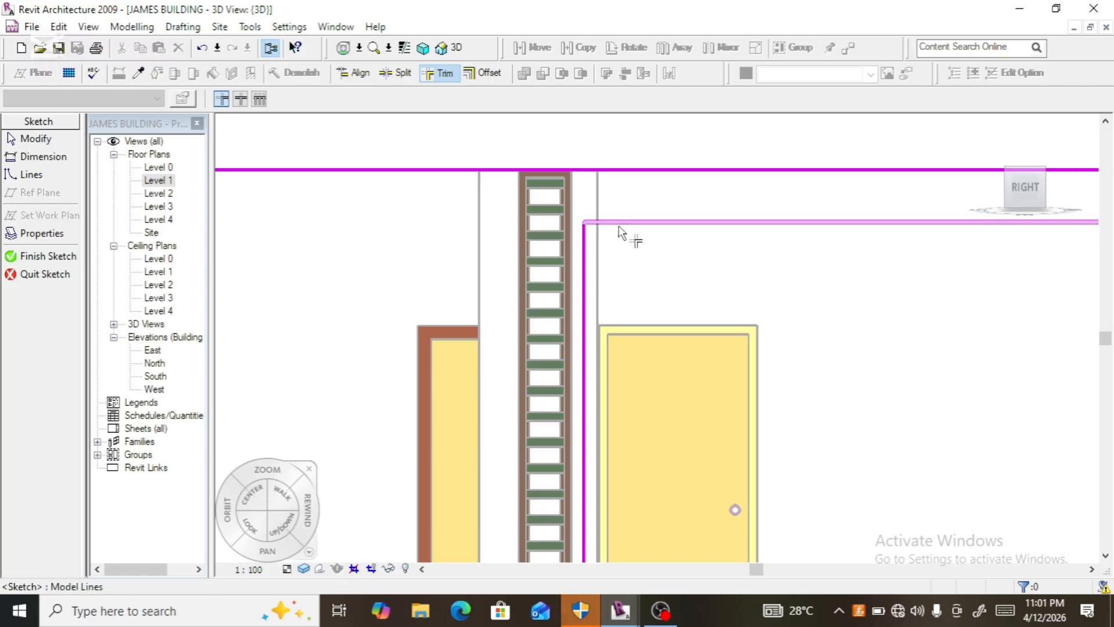
click(618, 228)
scroll(604, 241, down, 5)
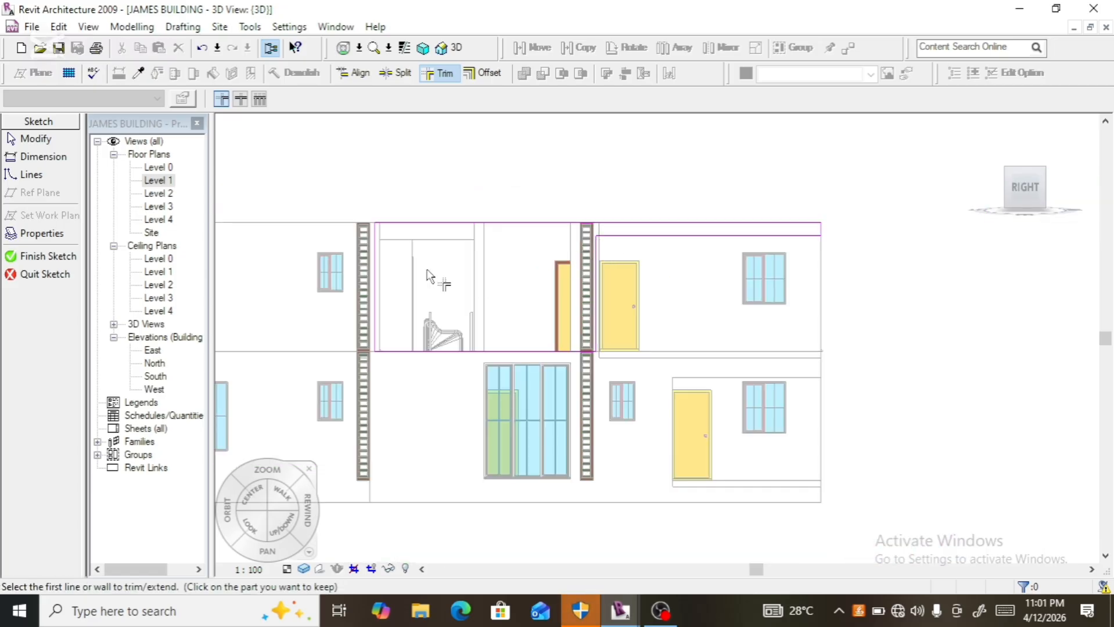
click(54, 260)
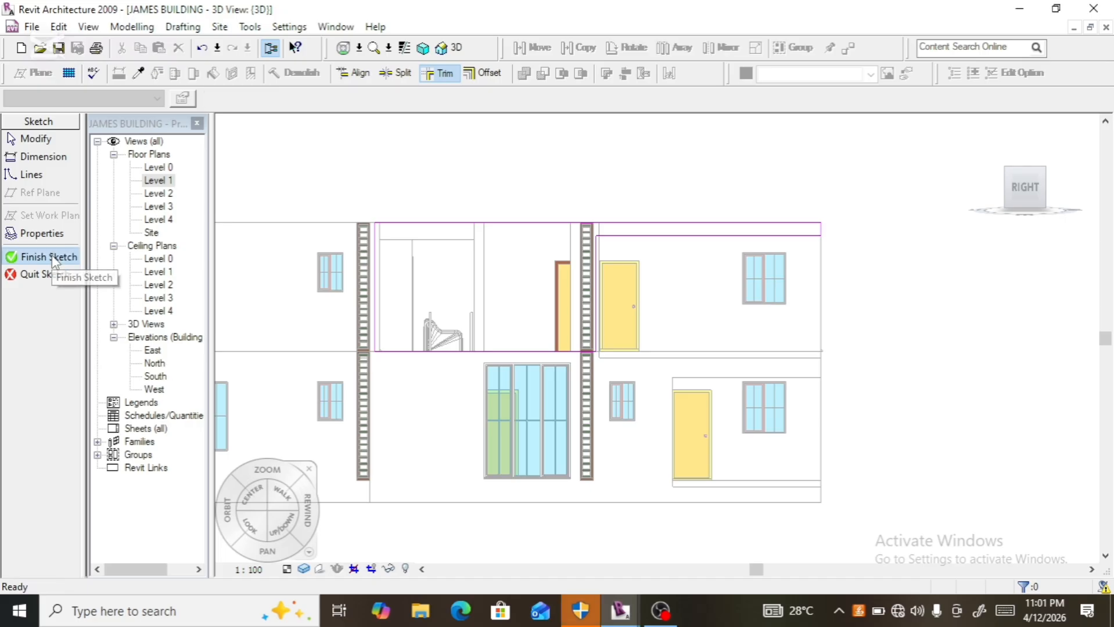
mouse_move(53, 258)
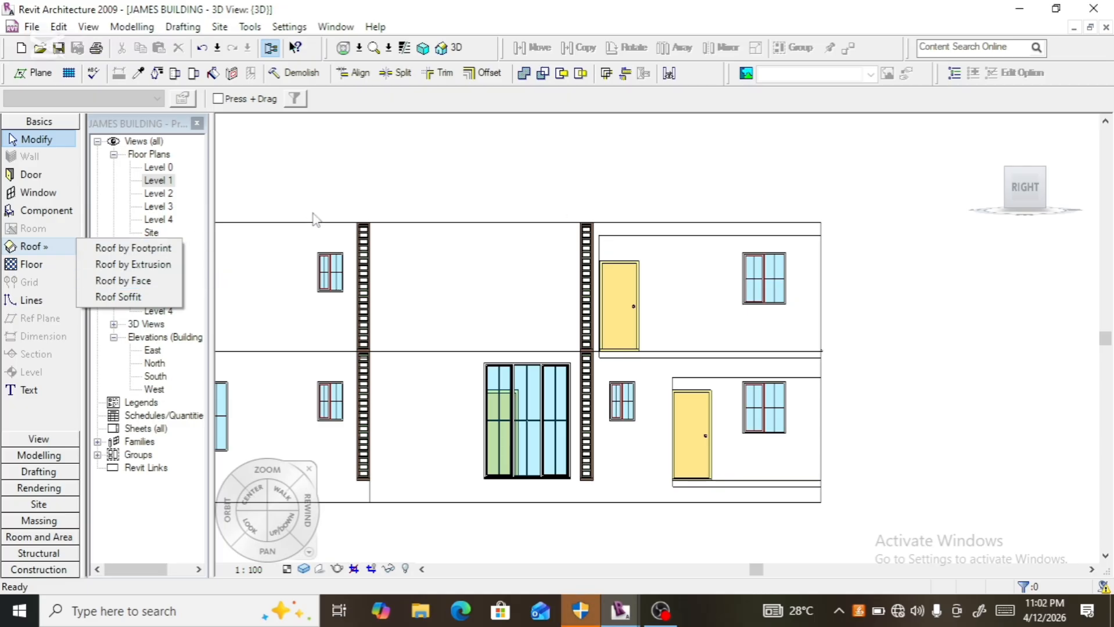
- Edit the upper rear wall's profile in the back view, drawing a 300 mm vertical beam end at the balcony's outer corner and a horizontal bottom line to the wall edge
scroll(367, 187, down, 2)
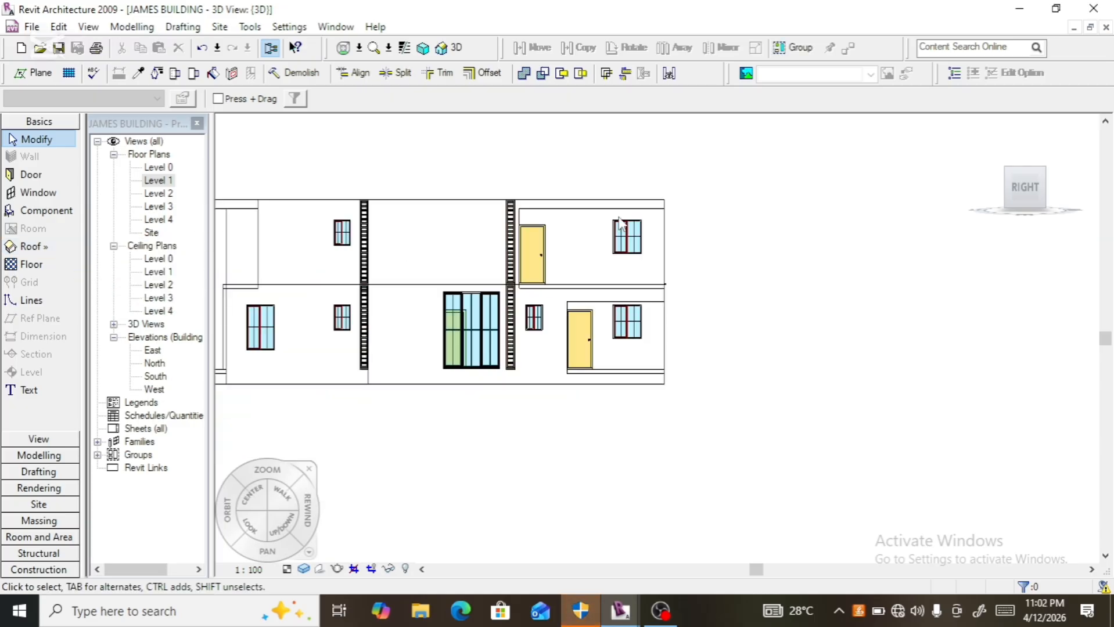
mouse_move(1076, 223)
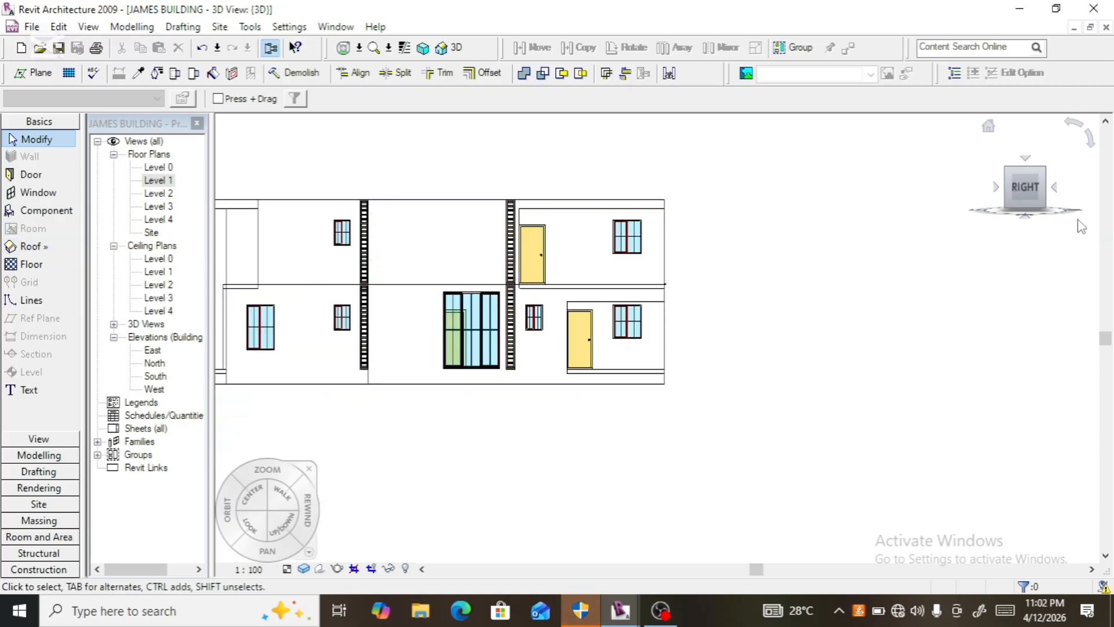
click(1058, 188)
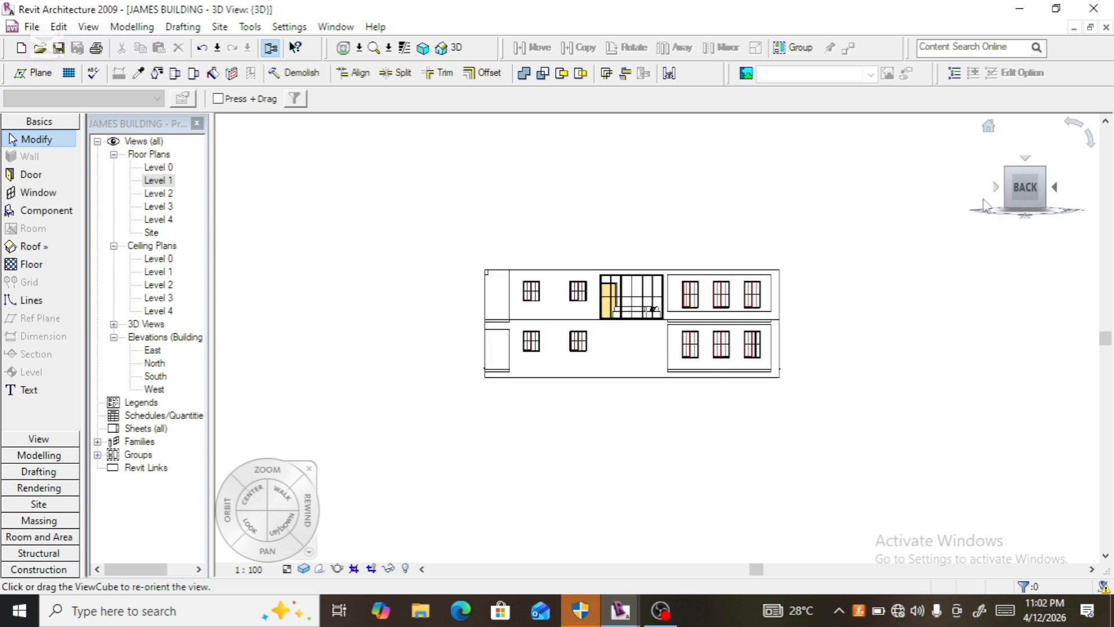
scroll(529, 285, up, 5)
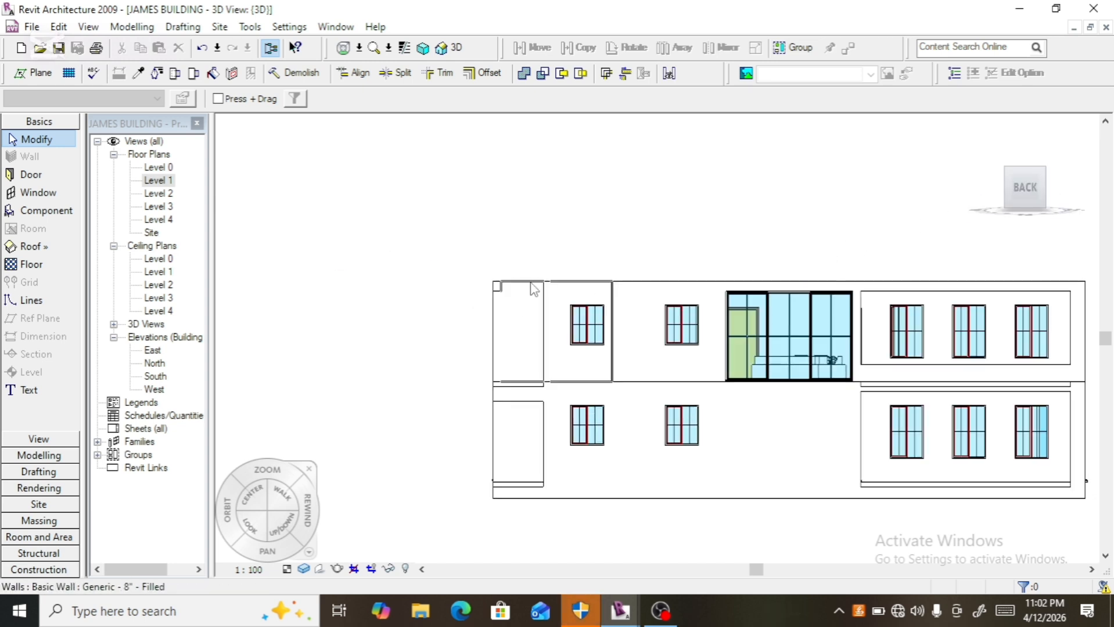
click(599, 287)
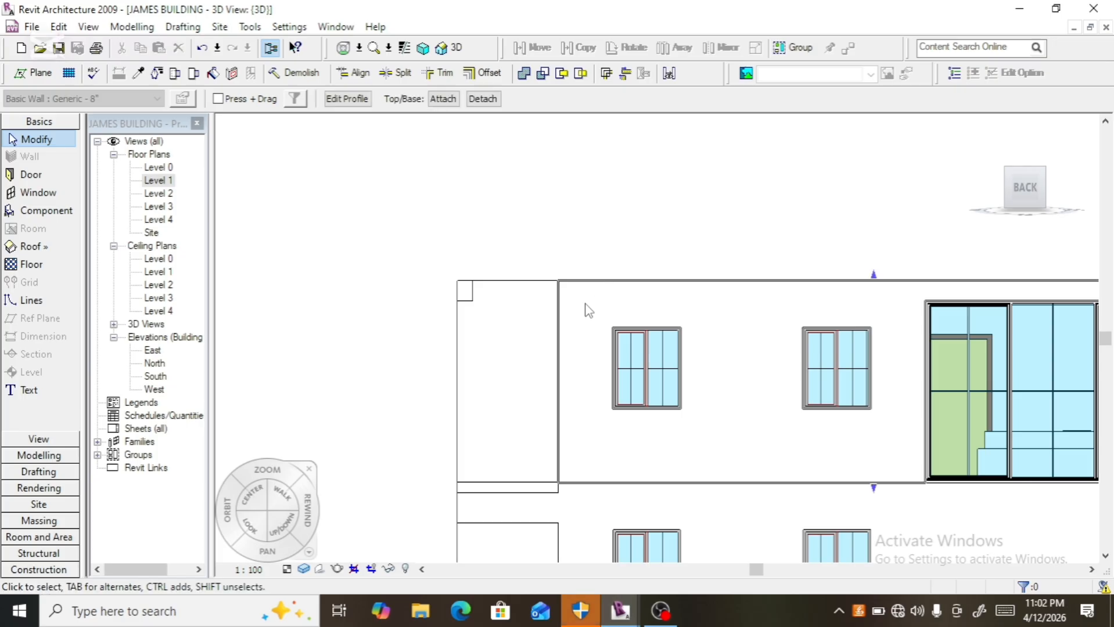
click(347, 98)
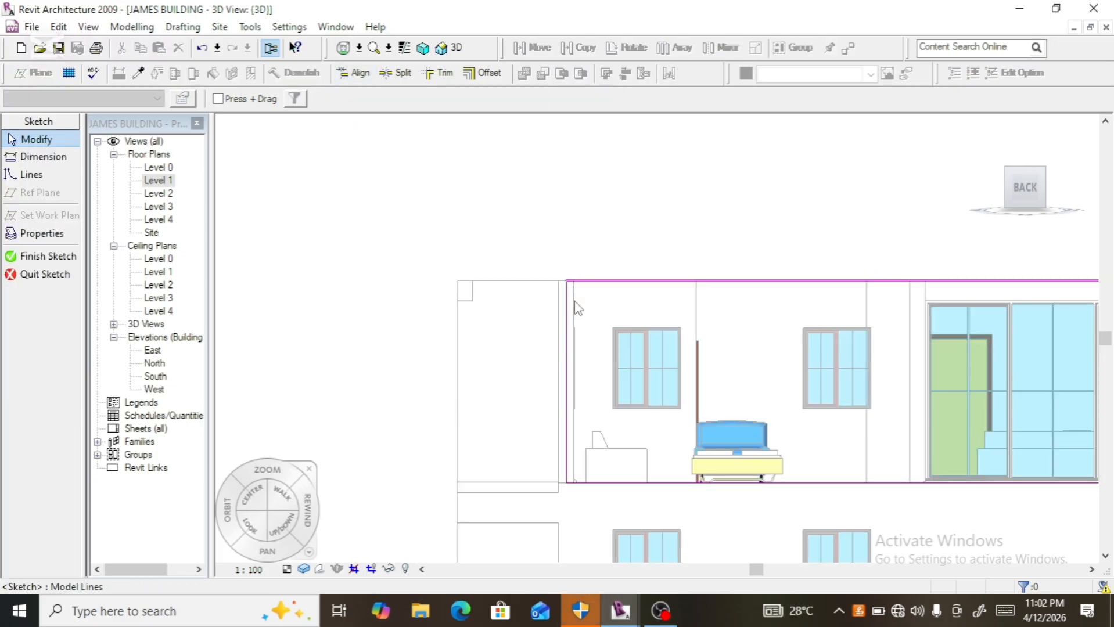
click(35, 175)
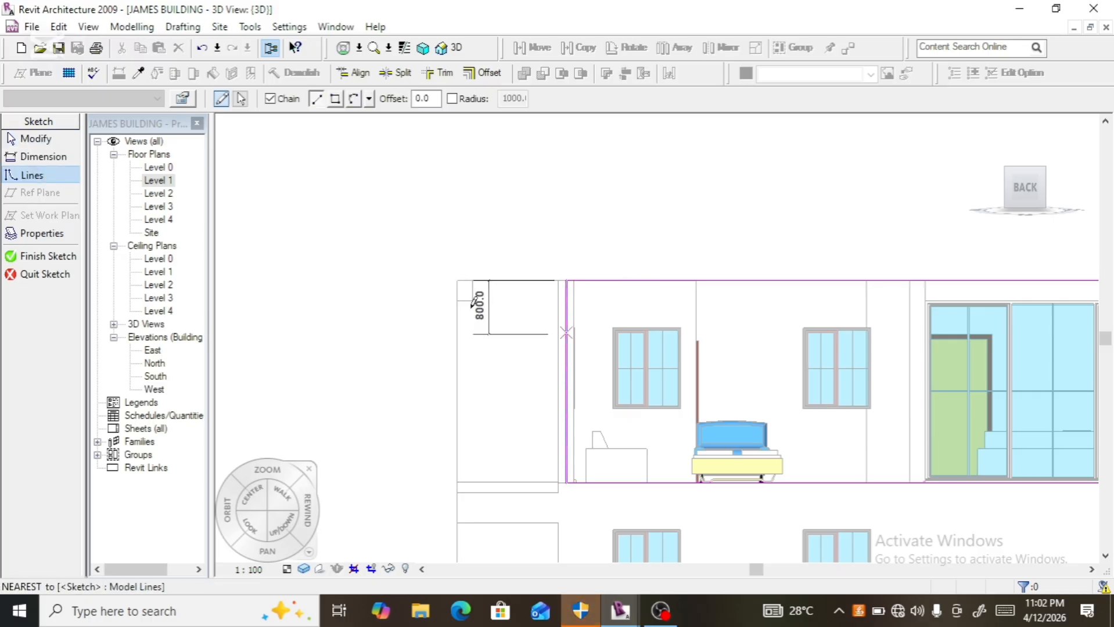
click(457, 279)
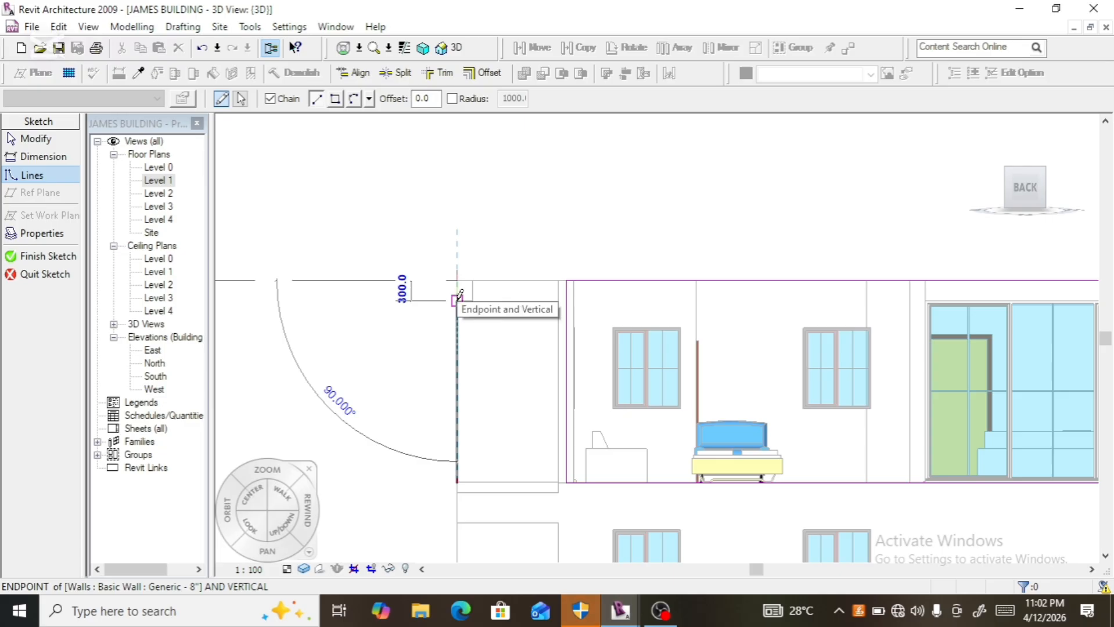
click(457, 301)
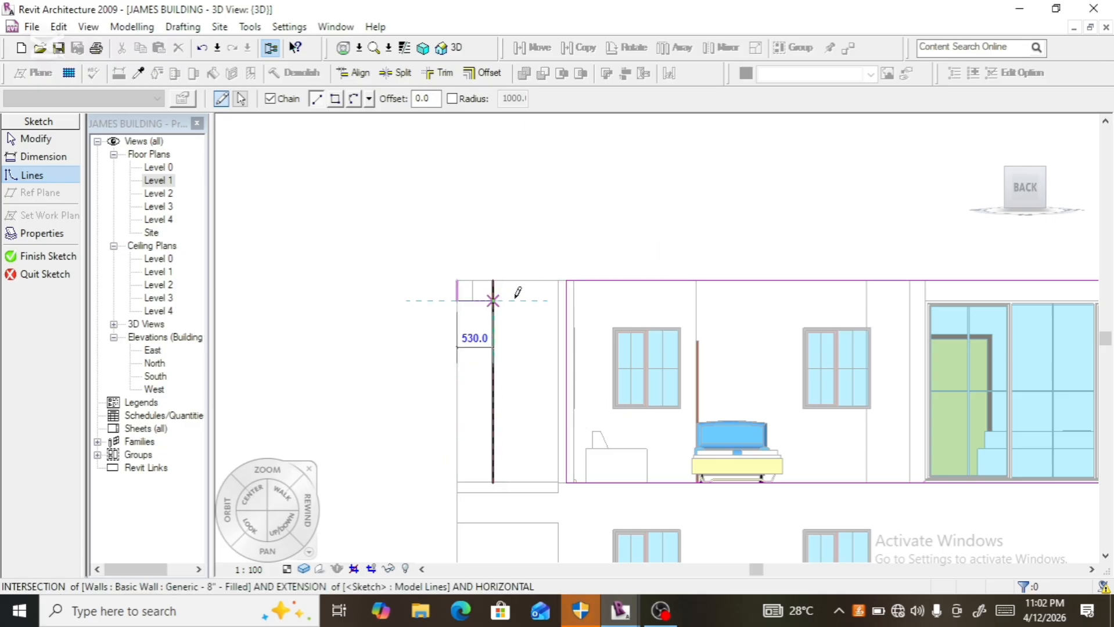
click(567, 300)
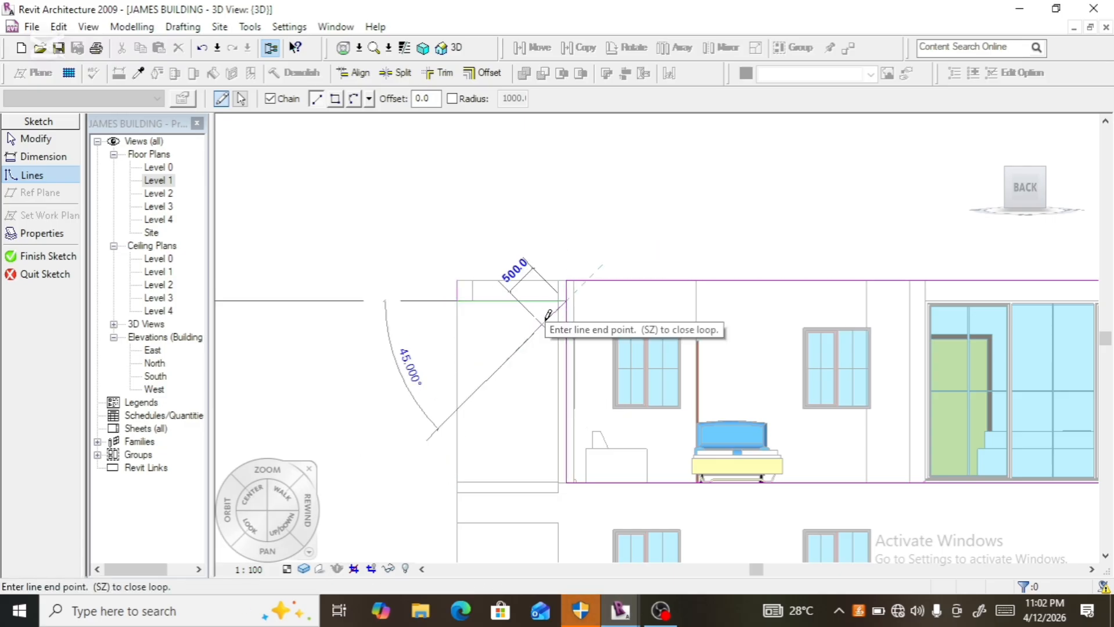
key(Escape)
key(Escape)
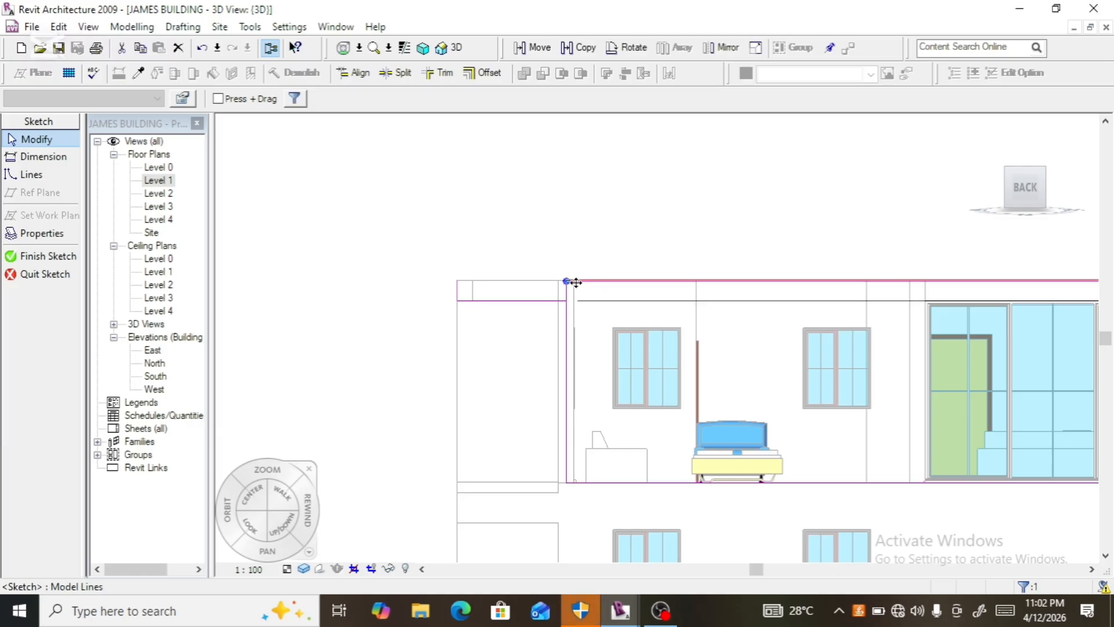
- Extend the profile's top line across the balcony to the beam's vertical end at the outer corner
click(571, 284)
drag(567, 282, 457, 281)
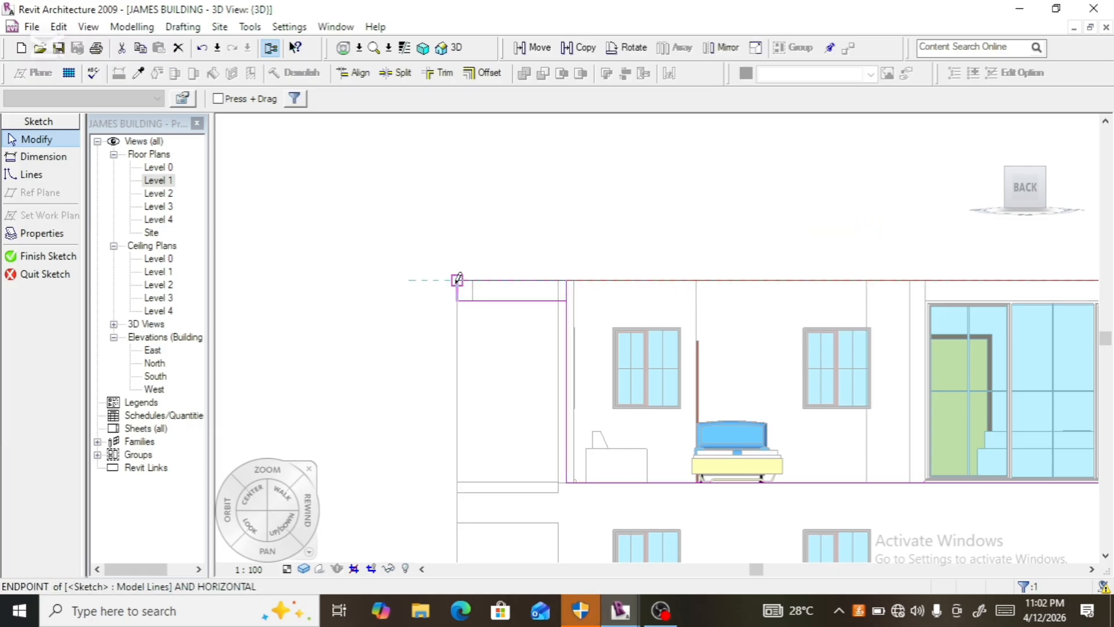
click(490, 338)
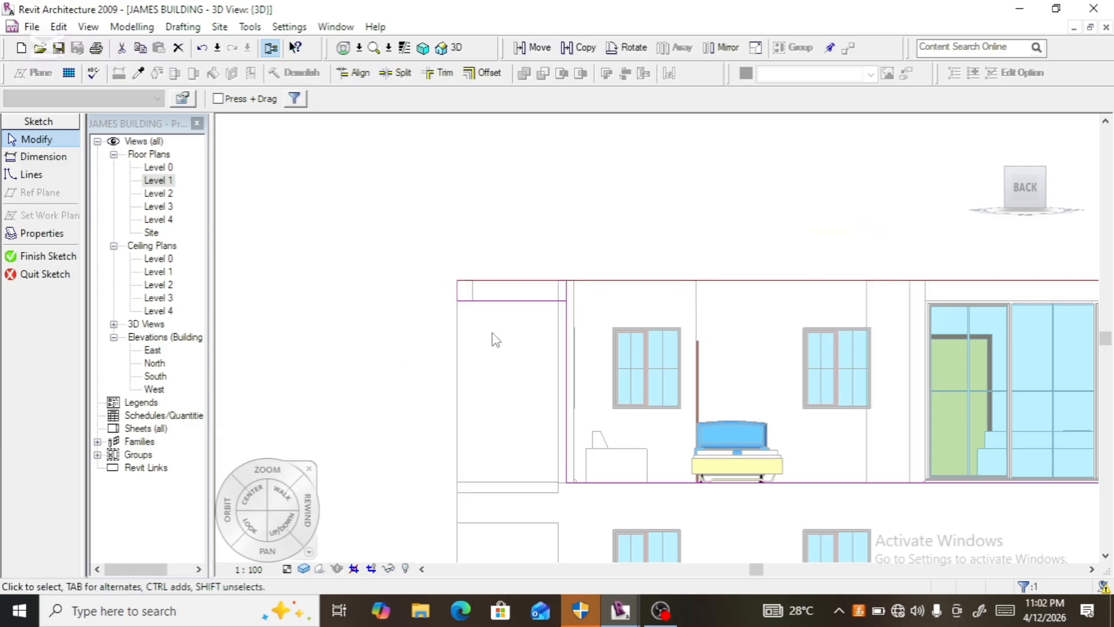
- Trim the balcony beam's bottom line and the rear wall's vertical edge to a corner, and finish the sketch
click(428, 77)
click(555, 306)
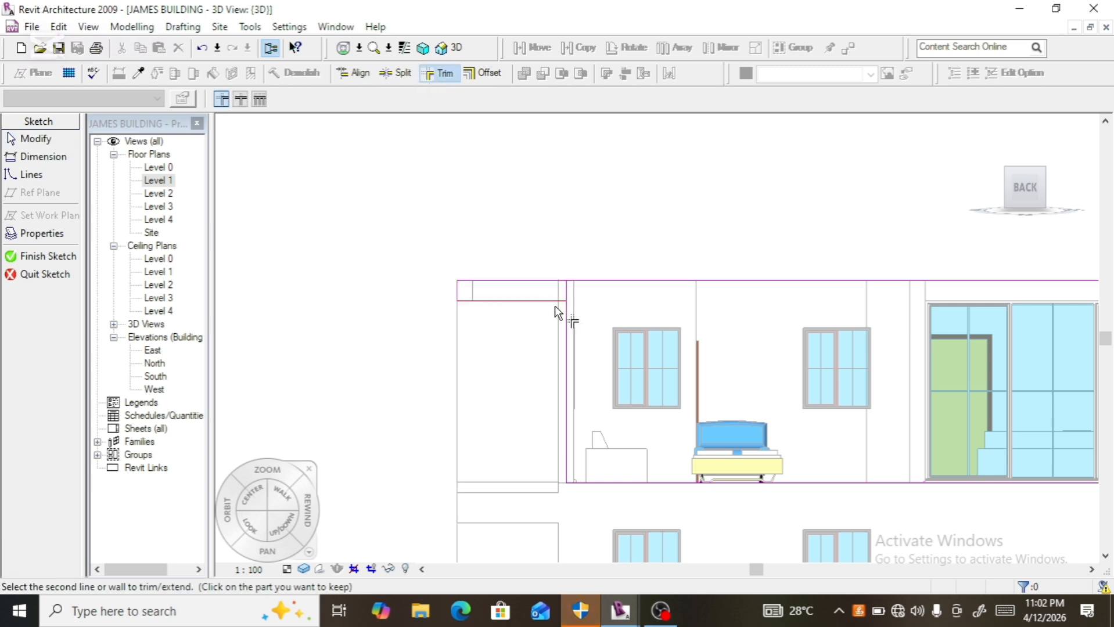
click(566, 321)
scroll(543, 328, down, 2)
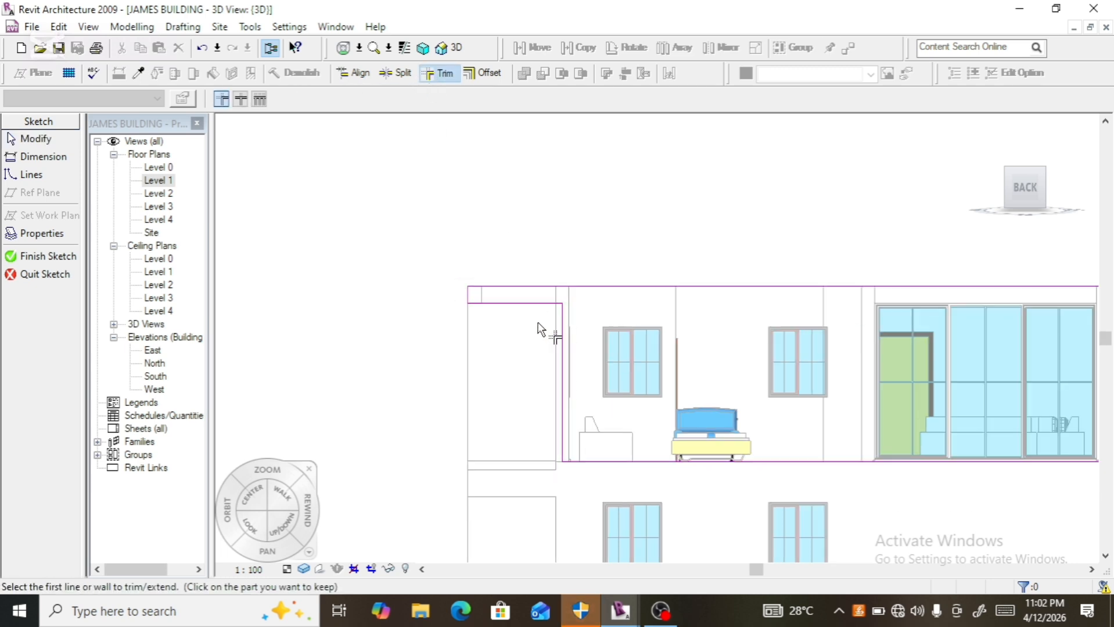
click(49, 257)
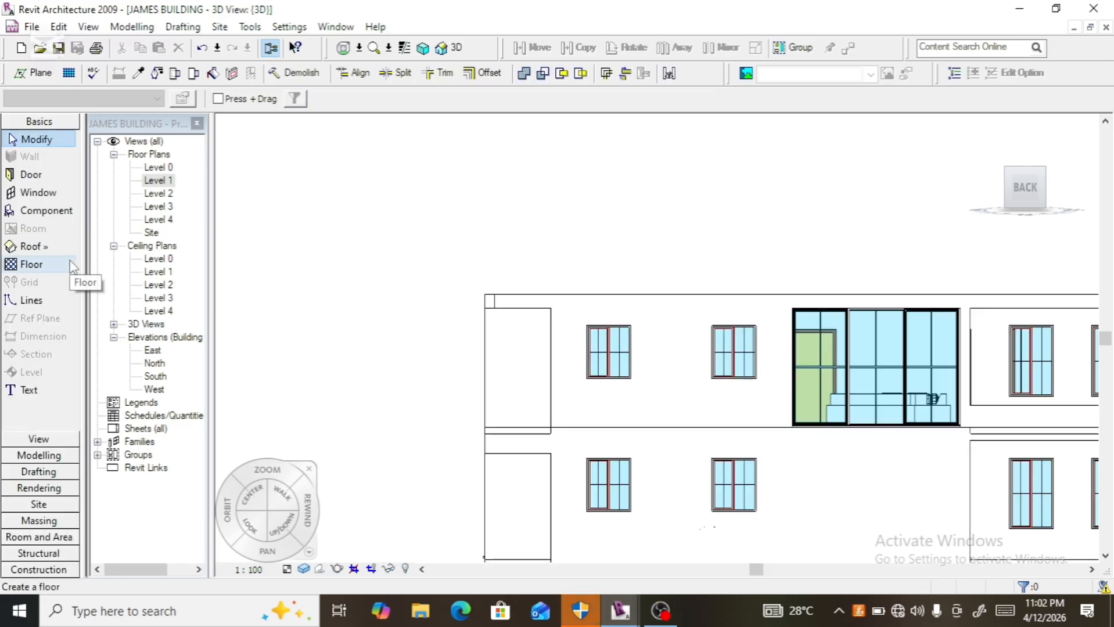
mouse_move(1023, 174)
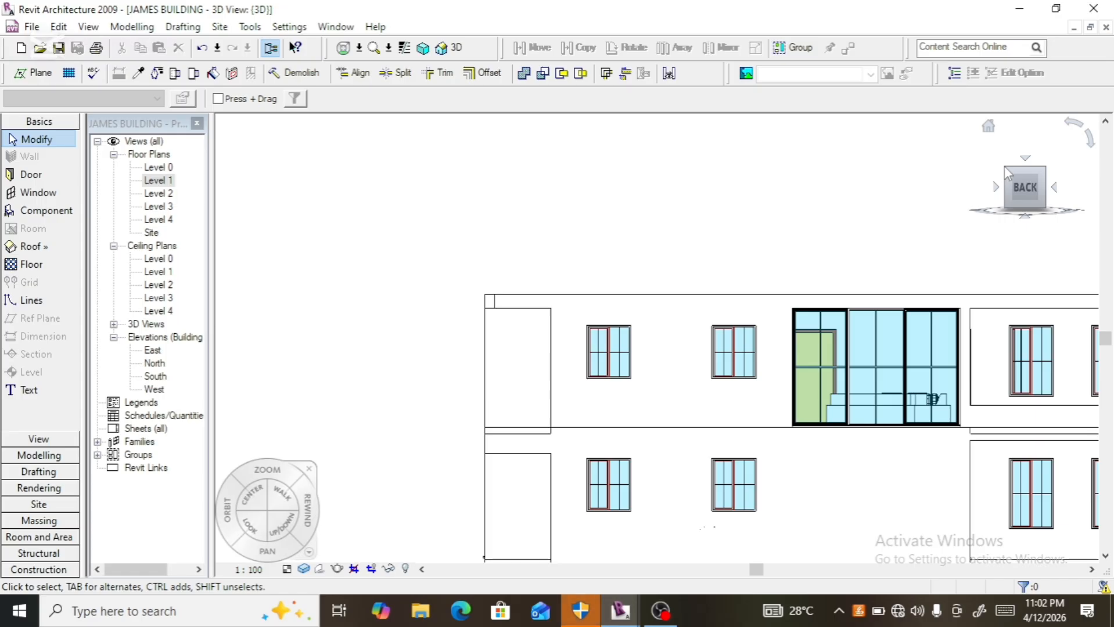
- Try to trim the upper-floor back wall and right-side wall into a clean corner above the balcony, working in the 3D view
click(1008, 175)
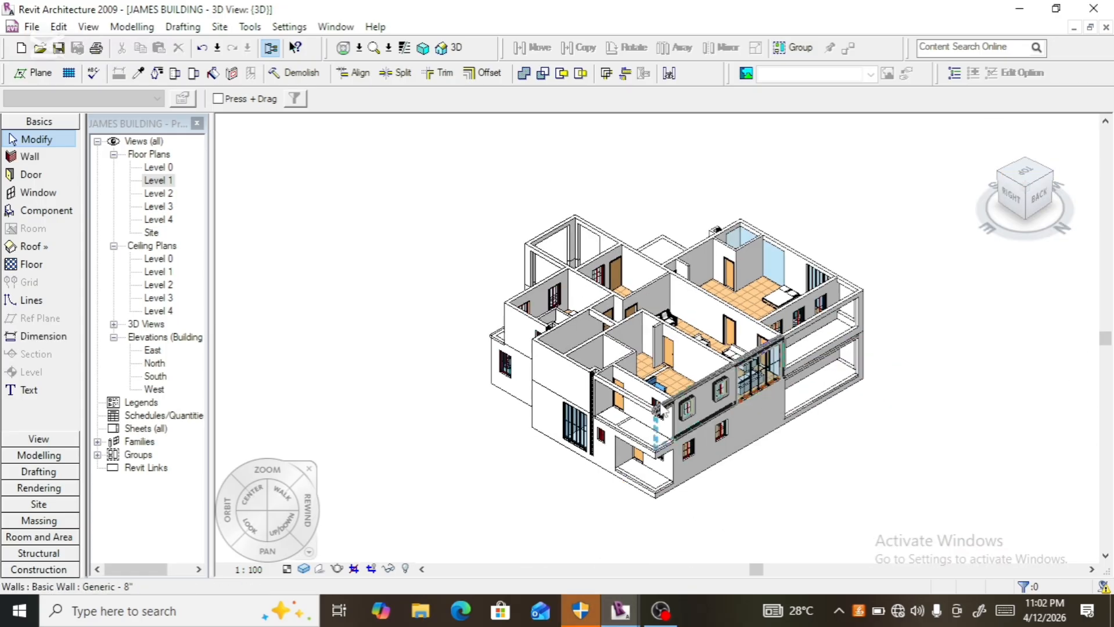
scroll(662, 407, up, 8)
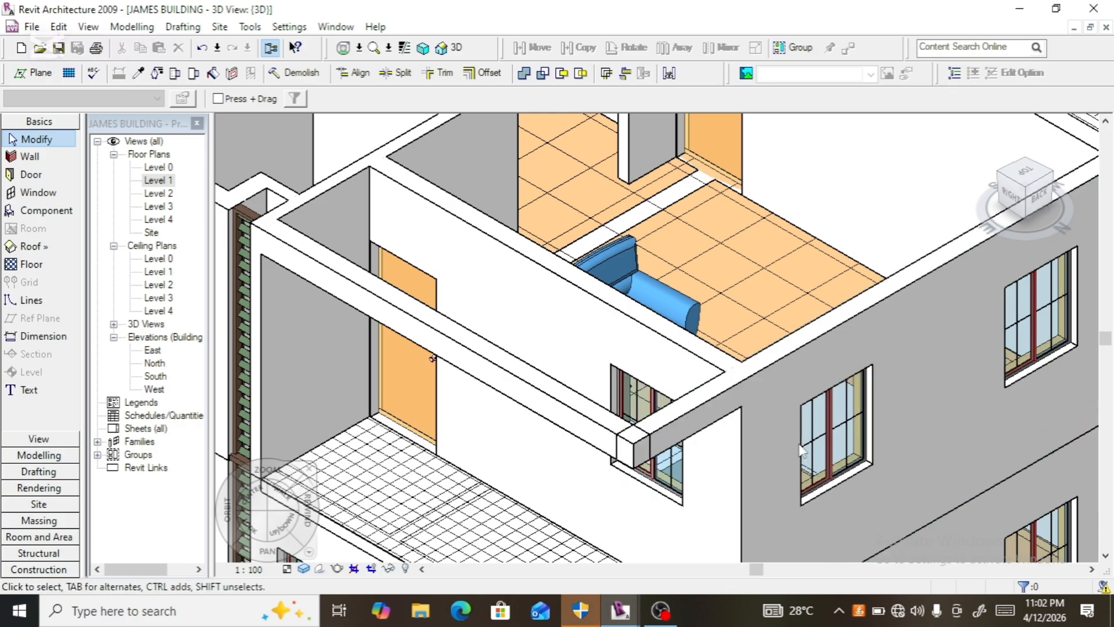
click(437, 73)
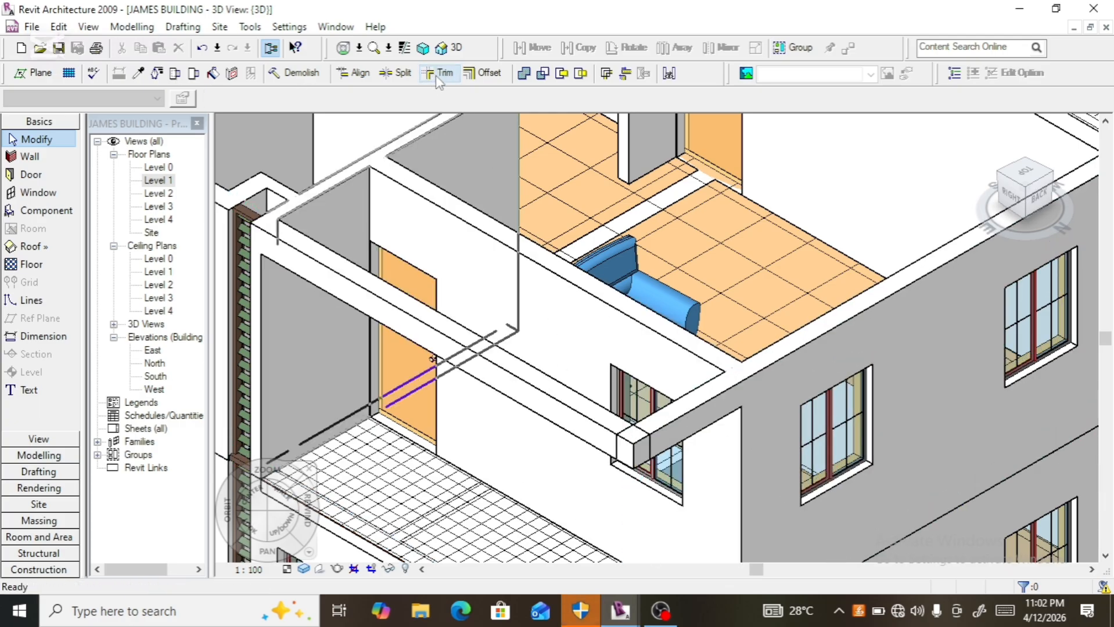
click(682, 418)
click(583, 419)
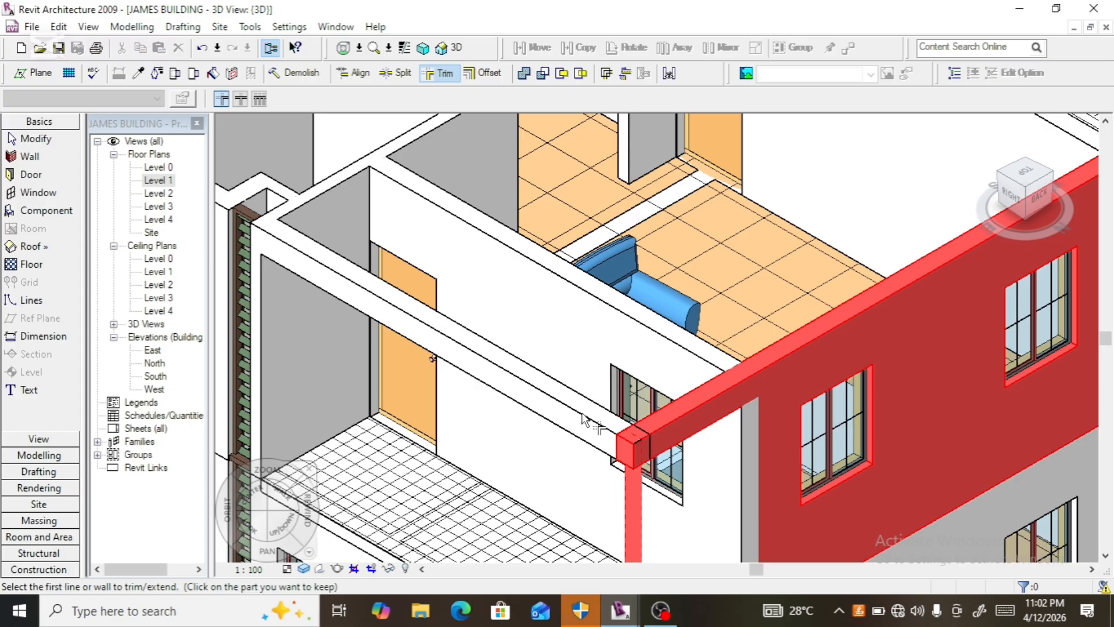
click(584, 419)
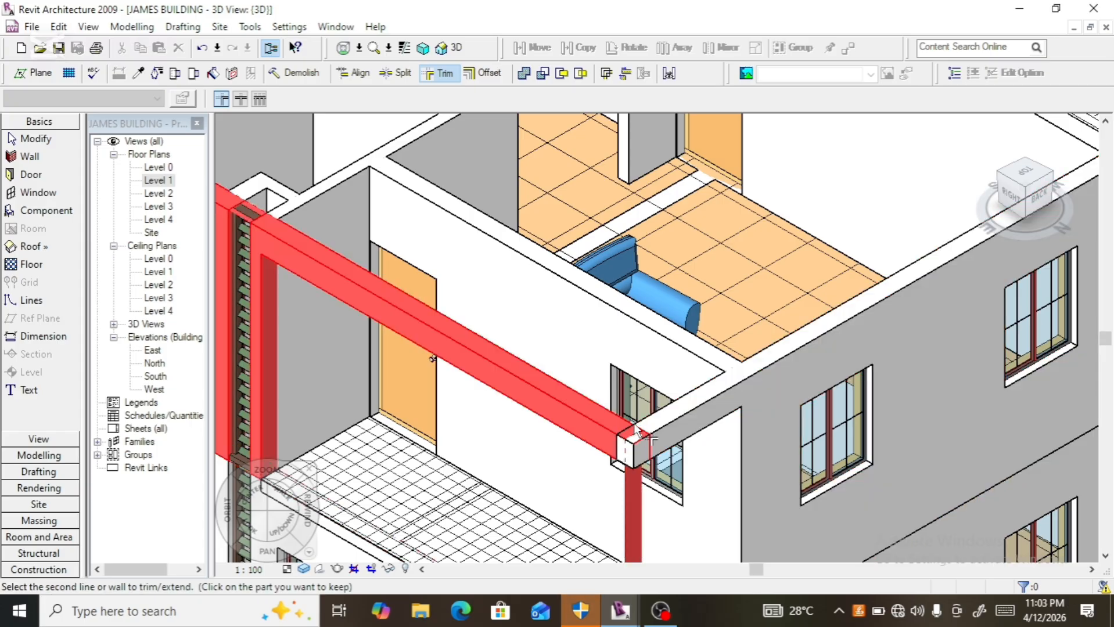
click(674, 431)
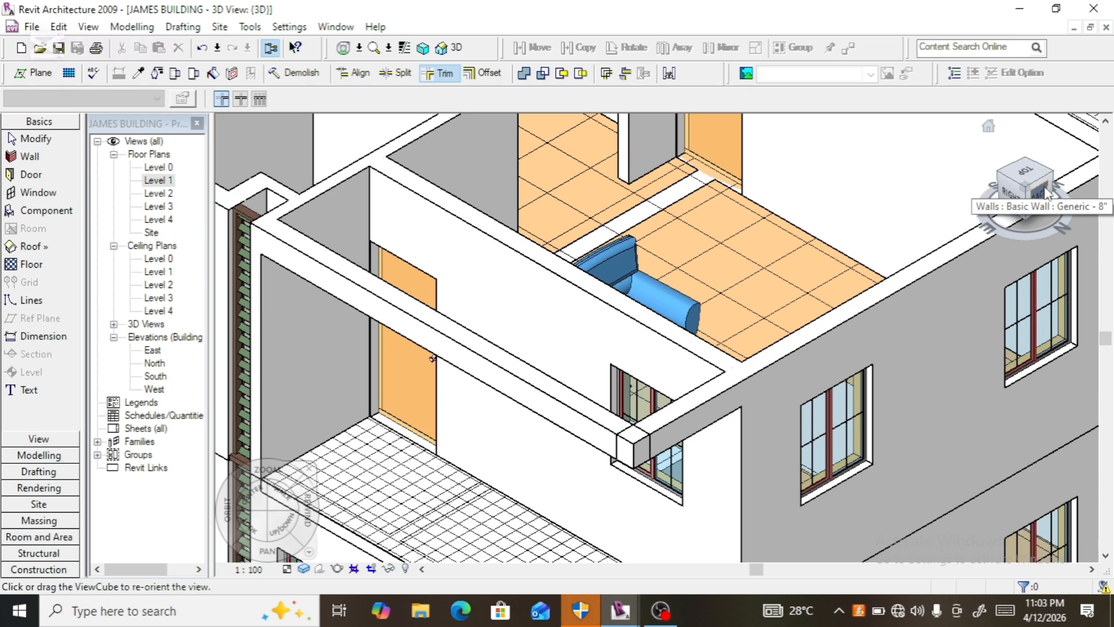
- Edit the upper-floor back wall's profile, moving the balcony beam's end line outward to a 2035 distance, and finish the sketch
click(1042, 194)
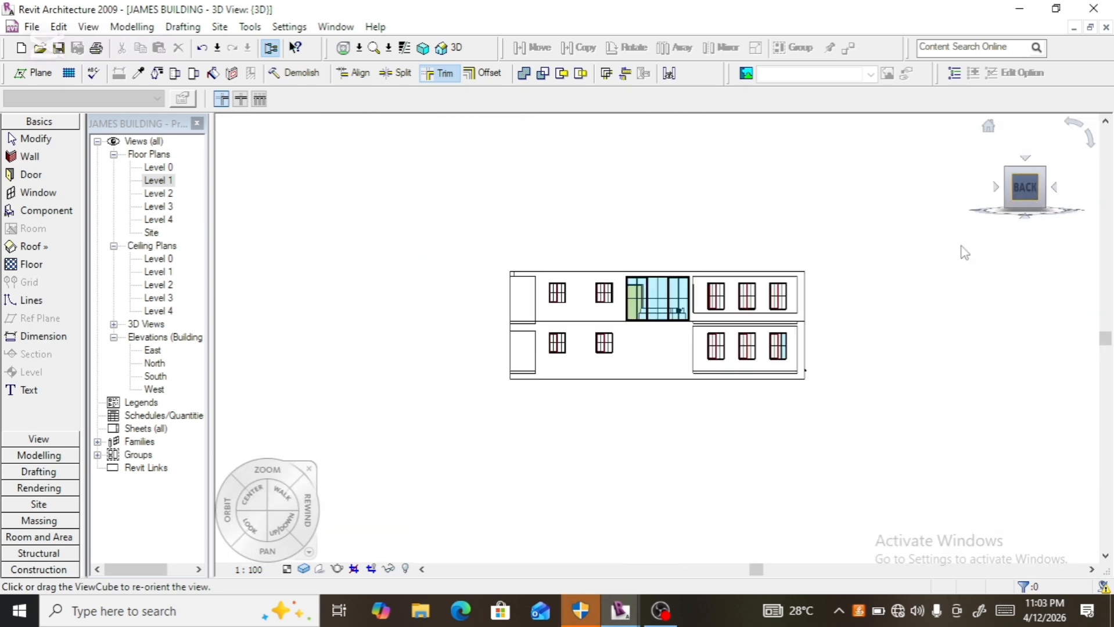
scroll(511, 289, up, 5)
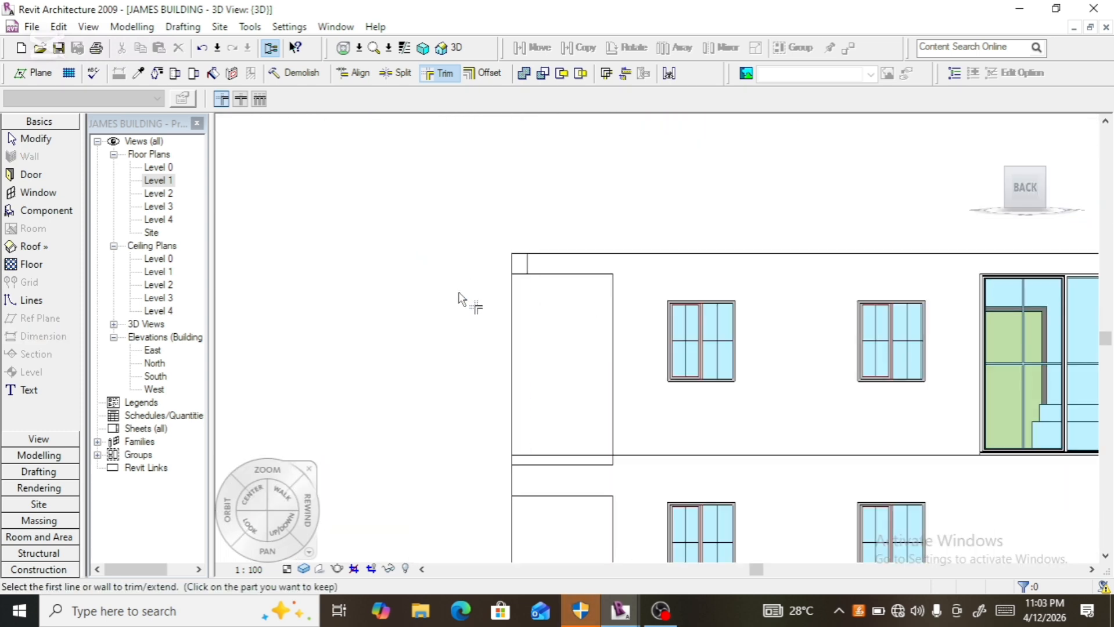
key(Escape)
click(556, 278)
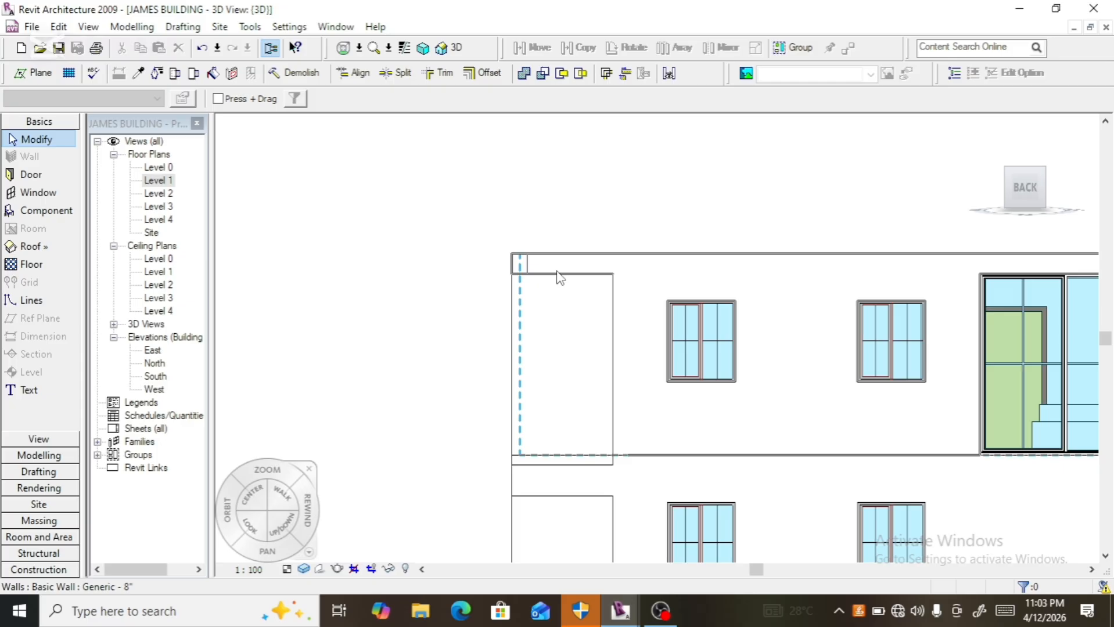
click(508, 287)
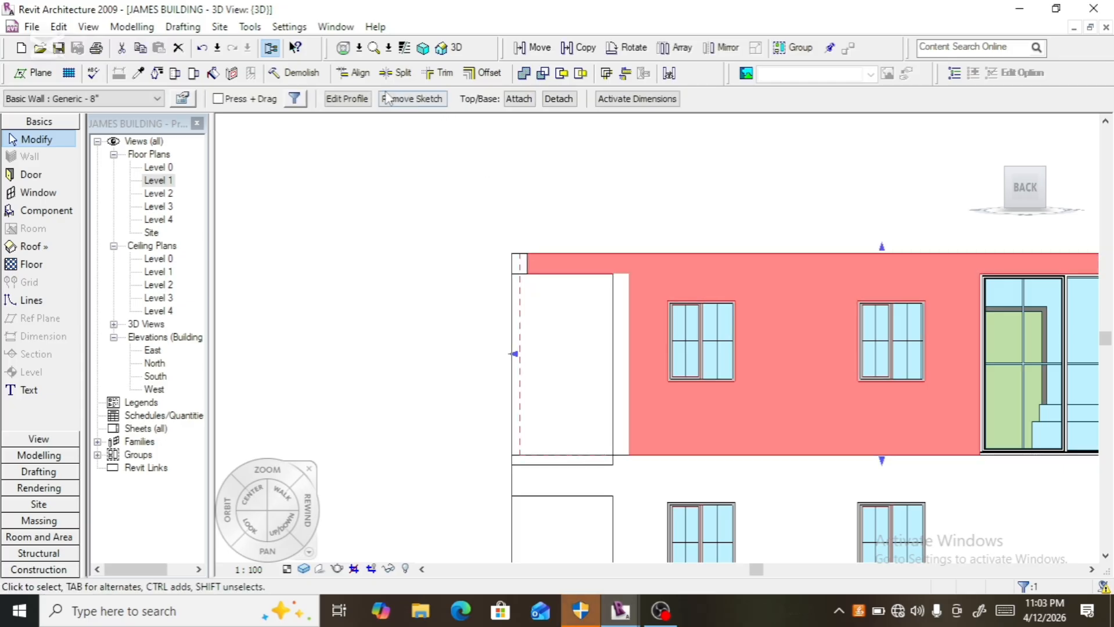
click(346, 100)
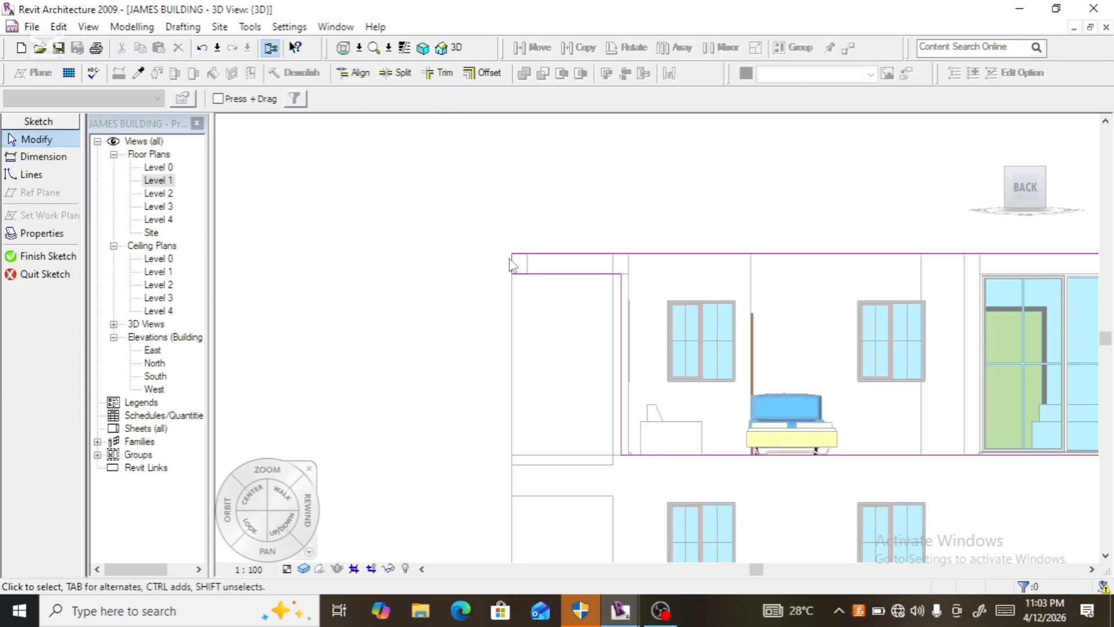
click(510, 269)
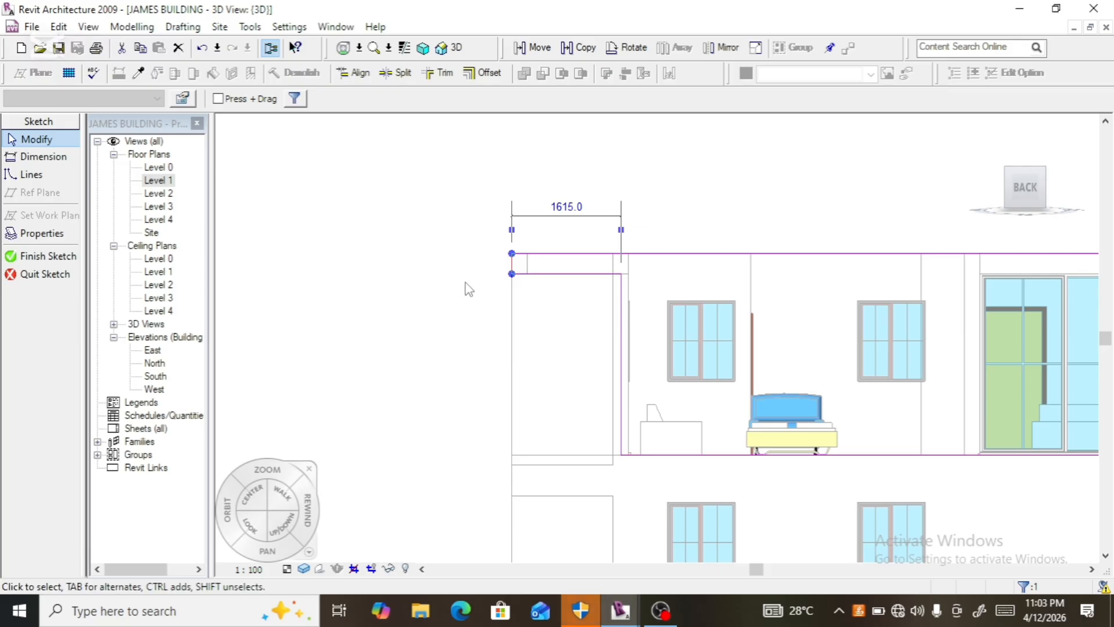
key(Left)
key(Left)
key(Left)
key(Left)
key(Left)
key(Left)
key(Left)
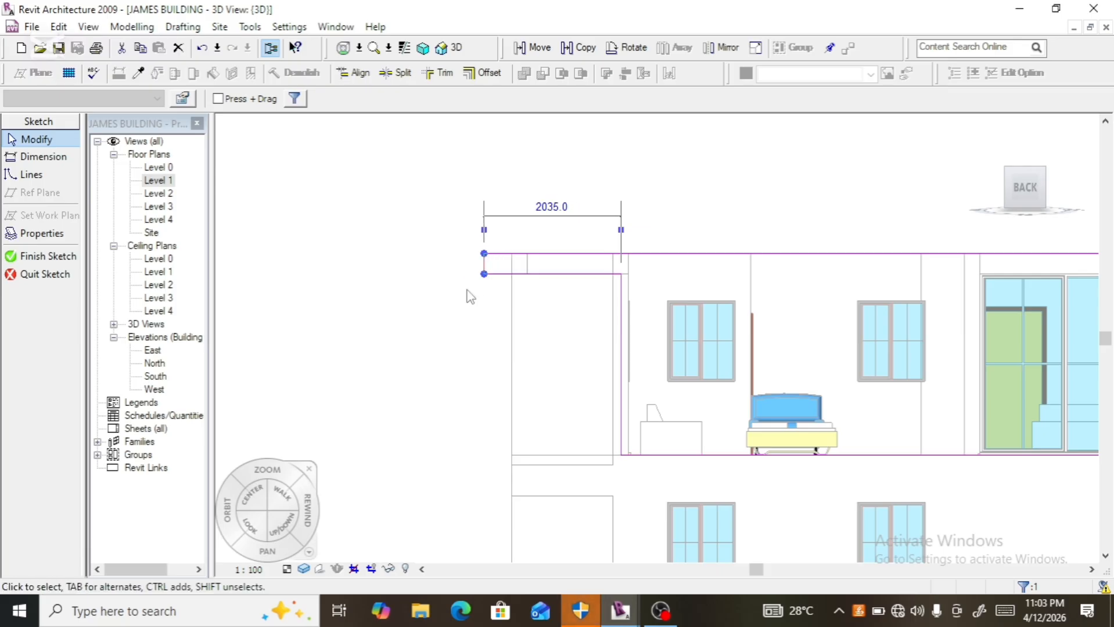
click(468, 291)
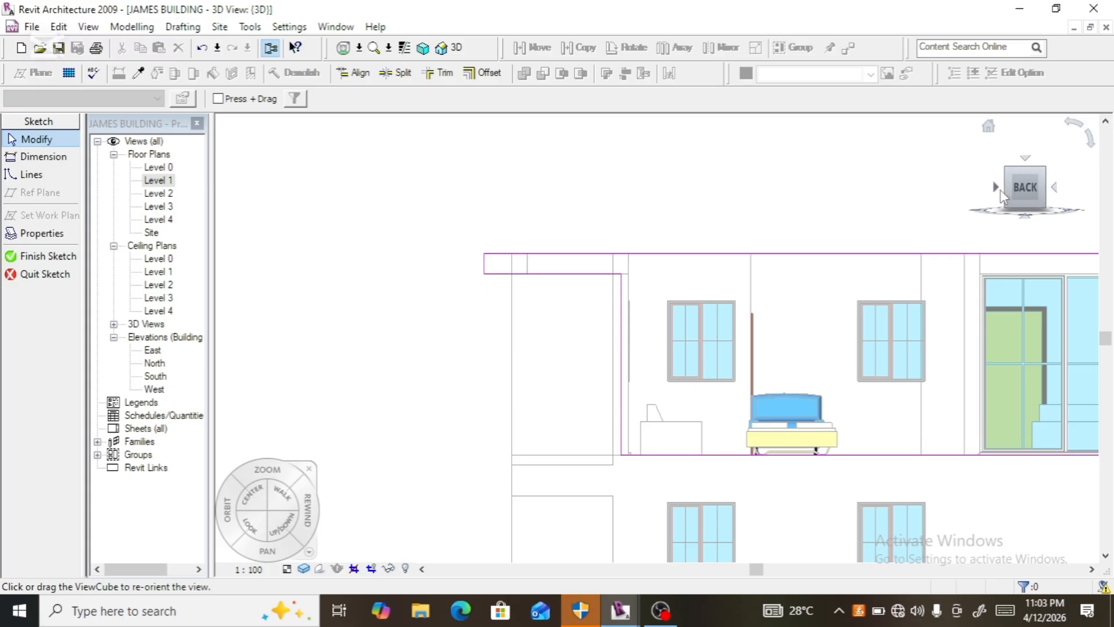
click(998, 188)
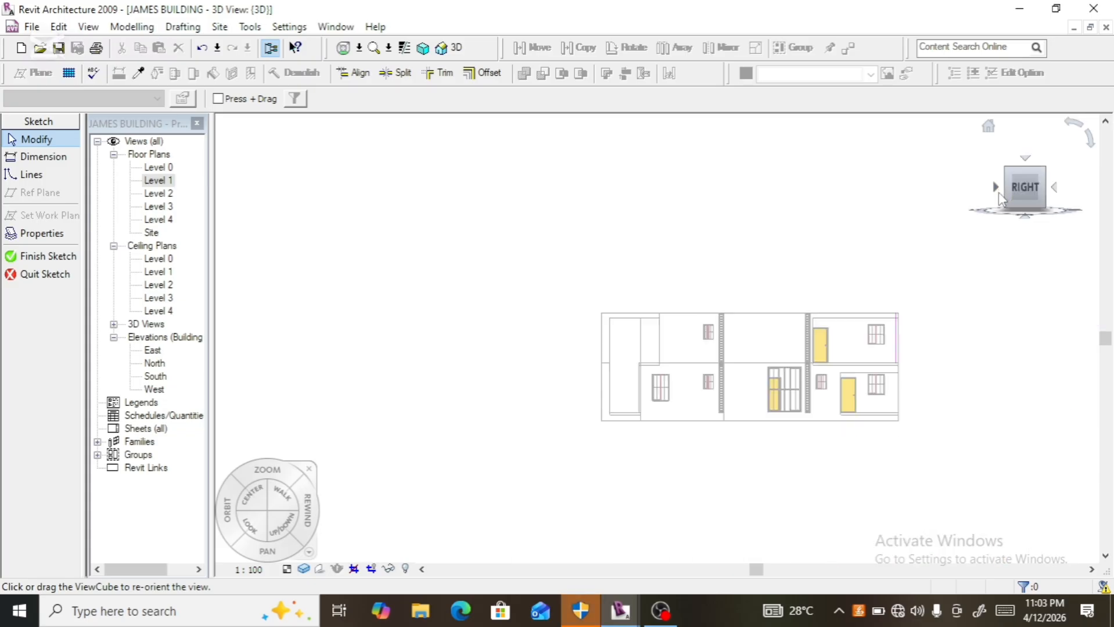
scroll(791, 286, up, 4)
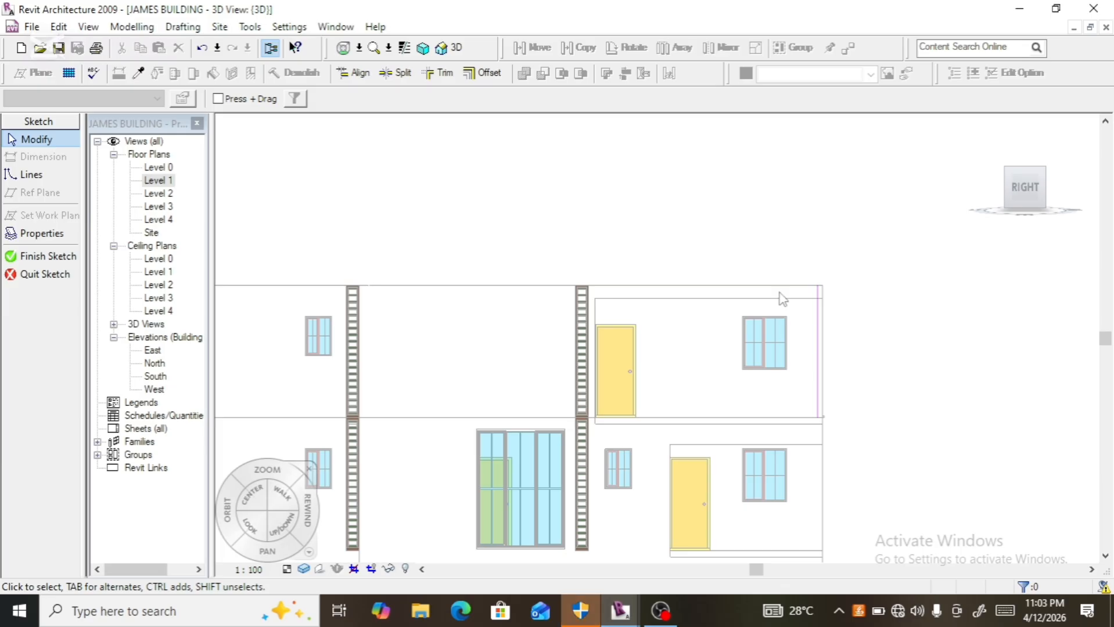
click(74, 260)
click(40, 246)
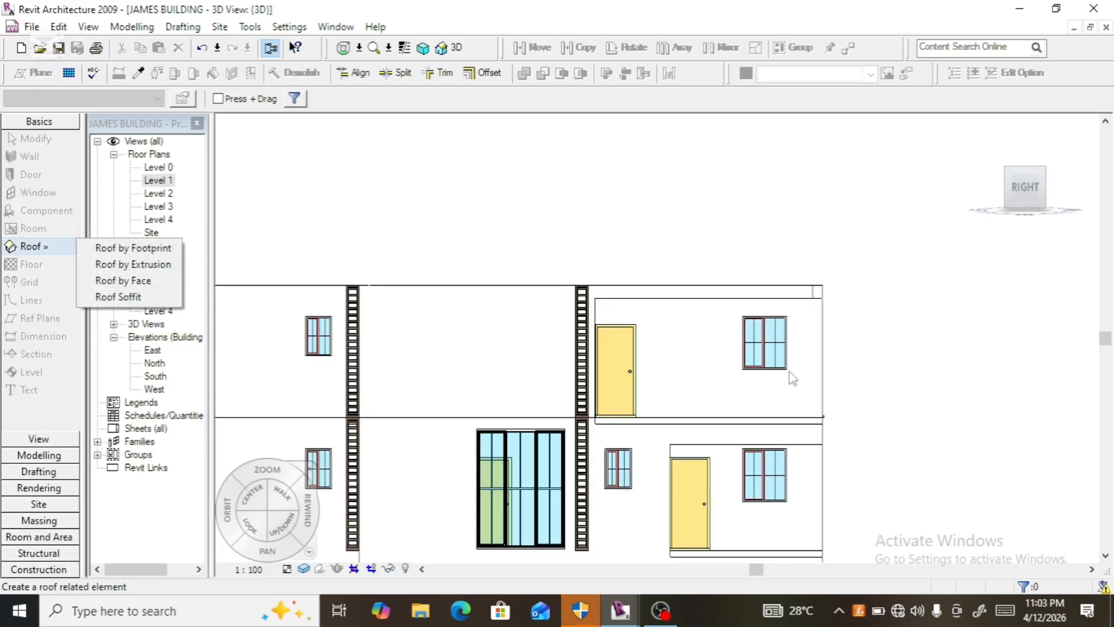
- Edit the upper-floor right-side wall's profile, moving the balcony beam's end line outward to a 335 distance, and finish the sketch
click(776, 292)
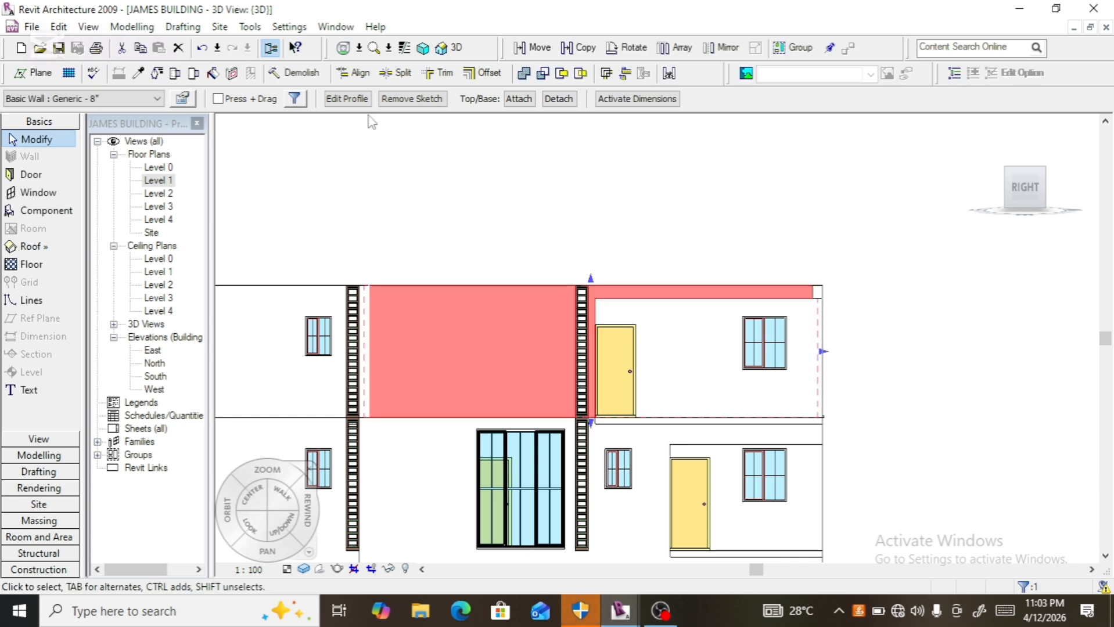
click(347, 98)
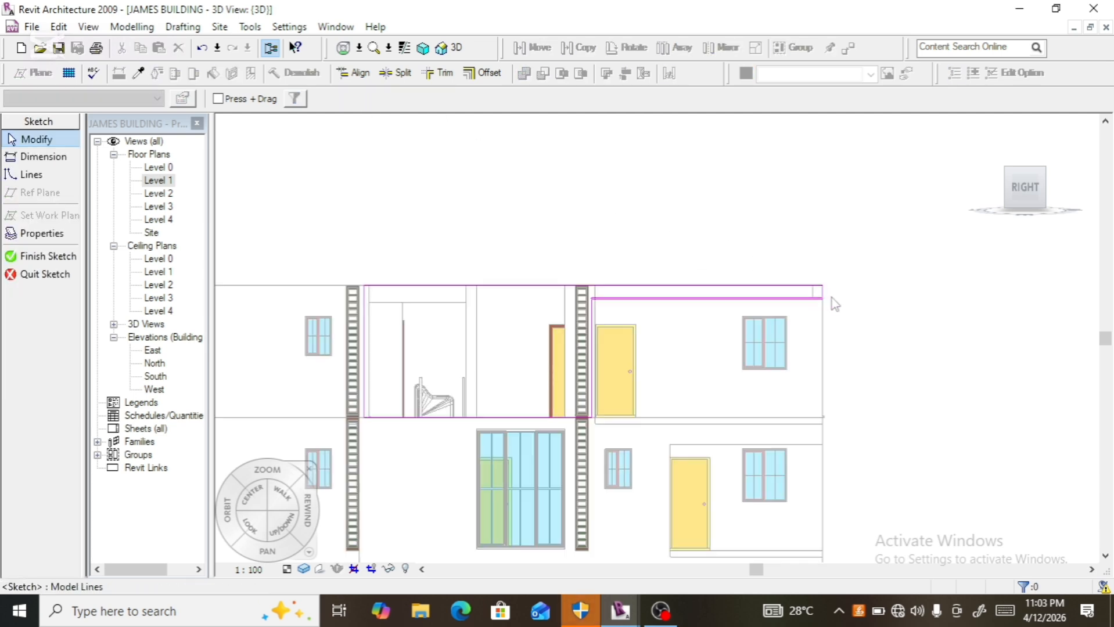
scroll(827, 291, up, 4)
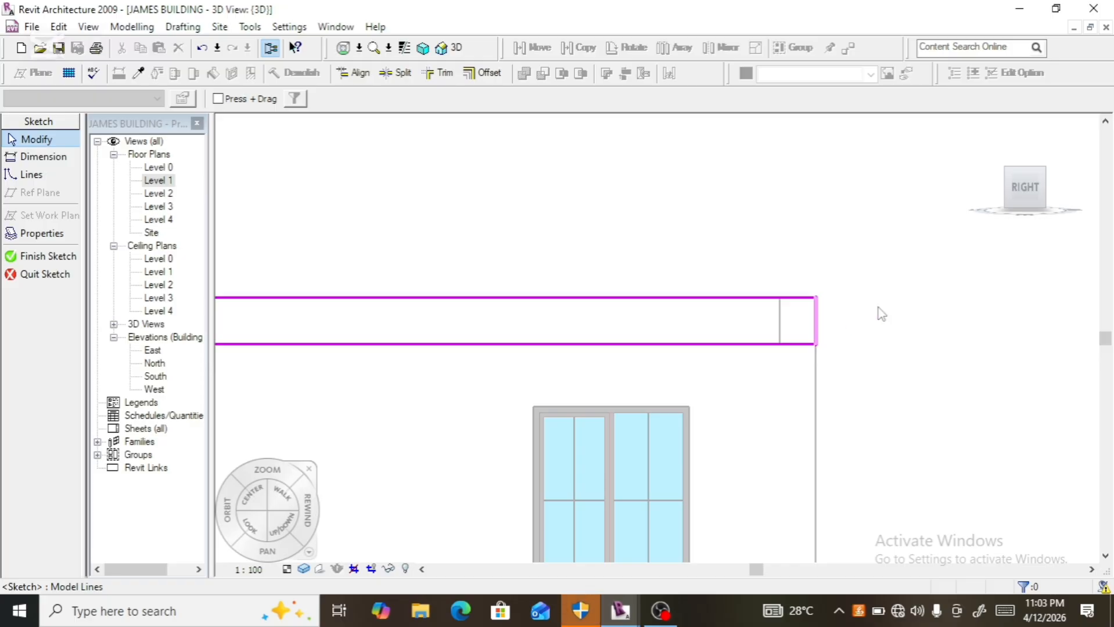
click(816, 320)
key(Right)
key(Right)
key(Right)
key(Right)
key(Right)
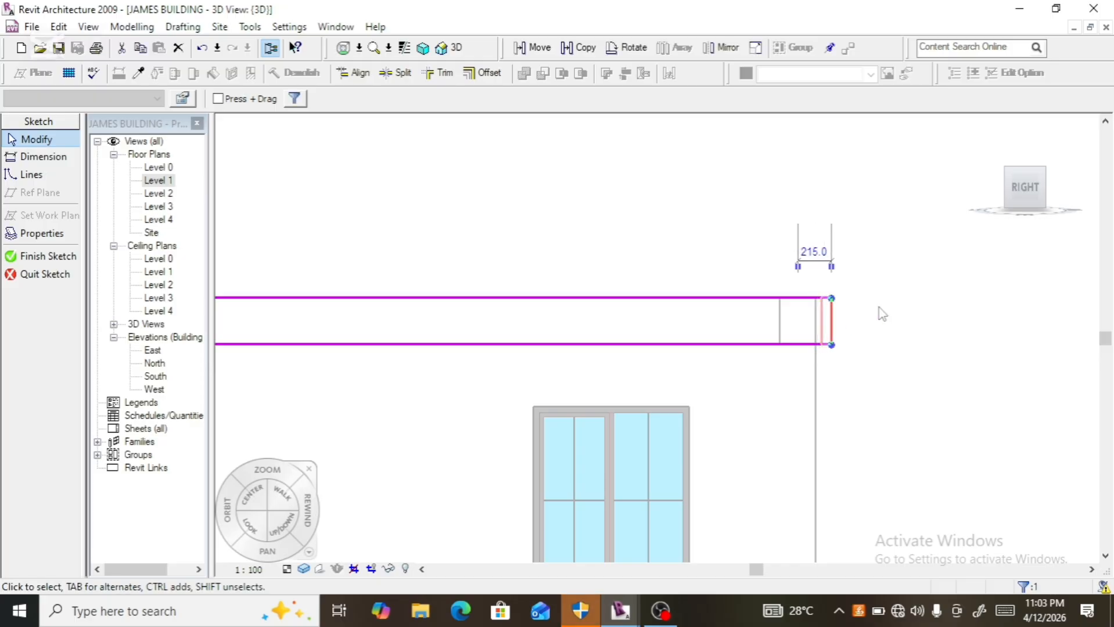
key(Right)
key(Right)
key(Right)
key(Right)
key(Right)
key(Right)
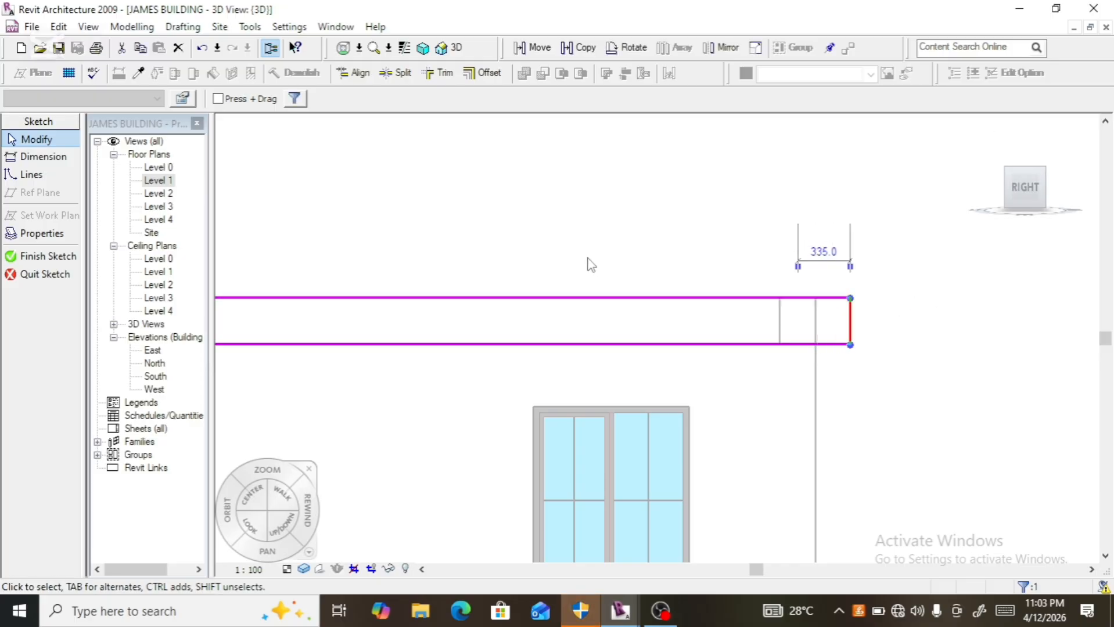
click(58, 256)
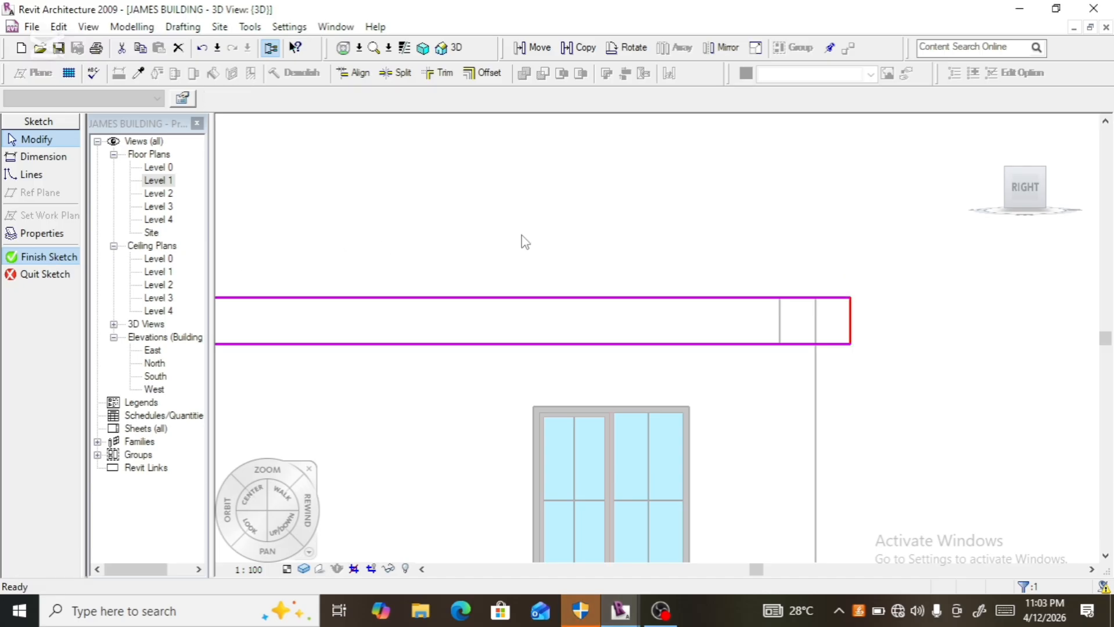
- Try to trim the two extended beam walls against each other at the upper balcony corner, and leave the Trim command
click(989, 126)
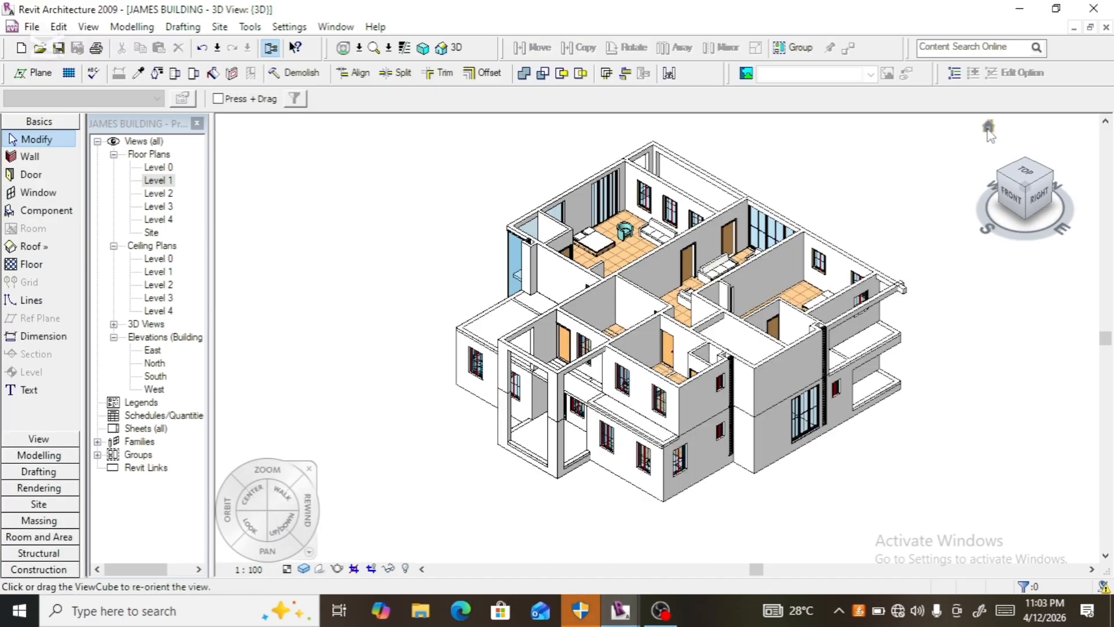
scroll(932, 306, up, 5)
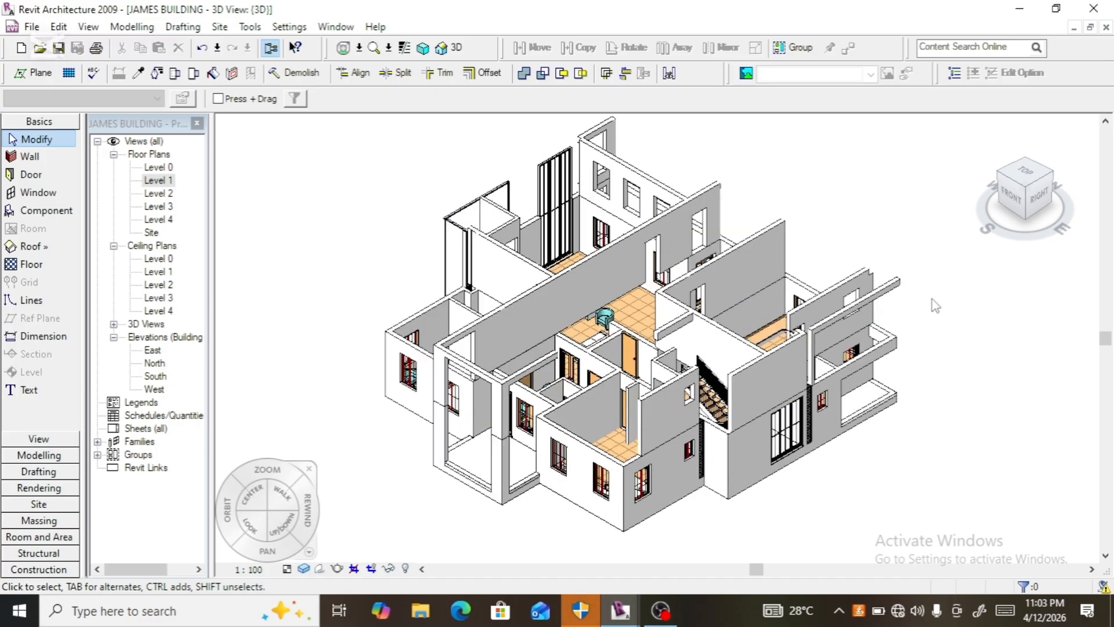
scroll(939, 306, up, 2)
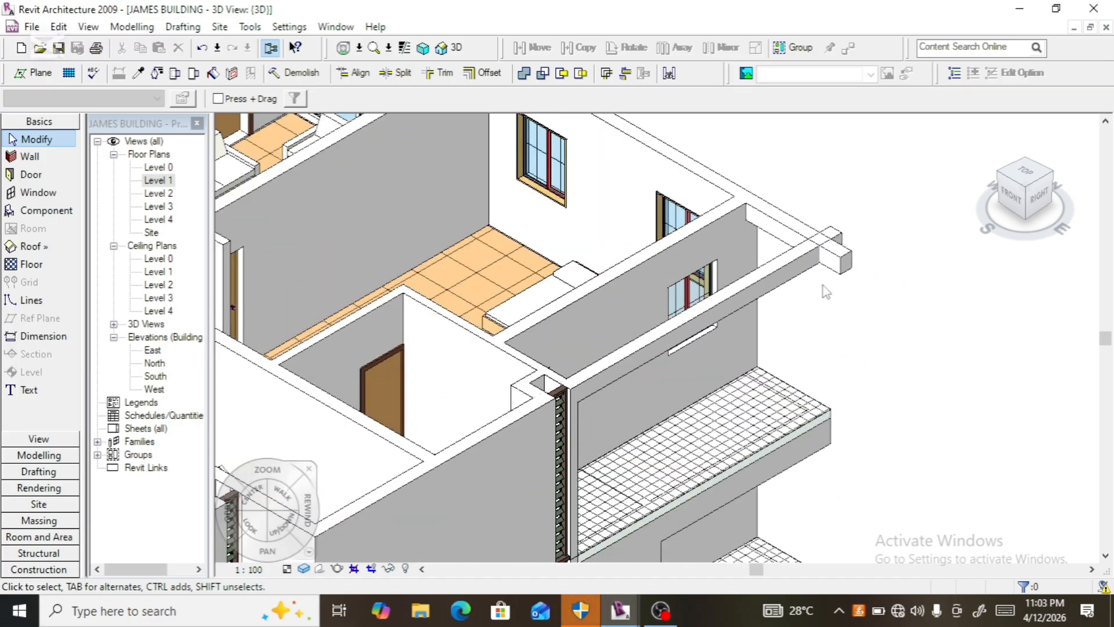
click(440, 73)
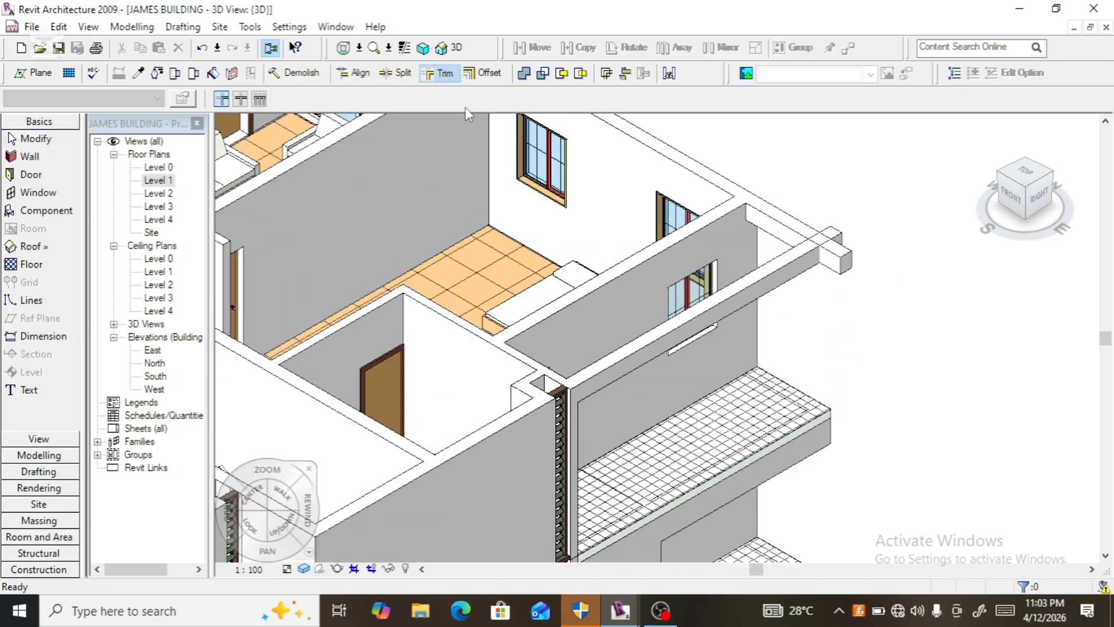
click(778, 223)
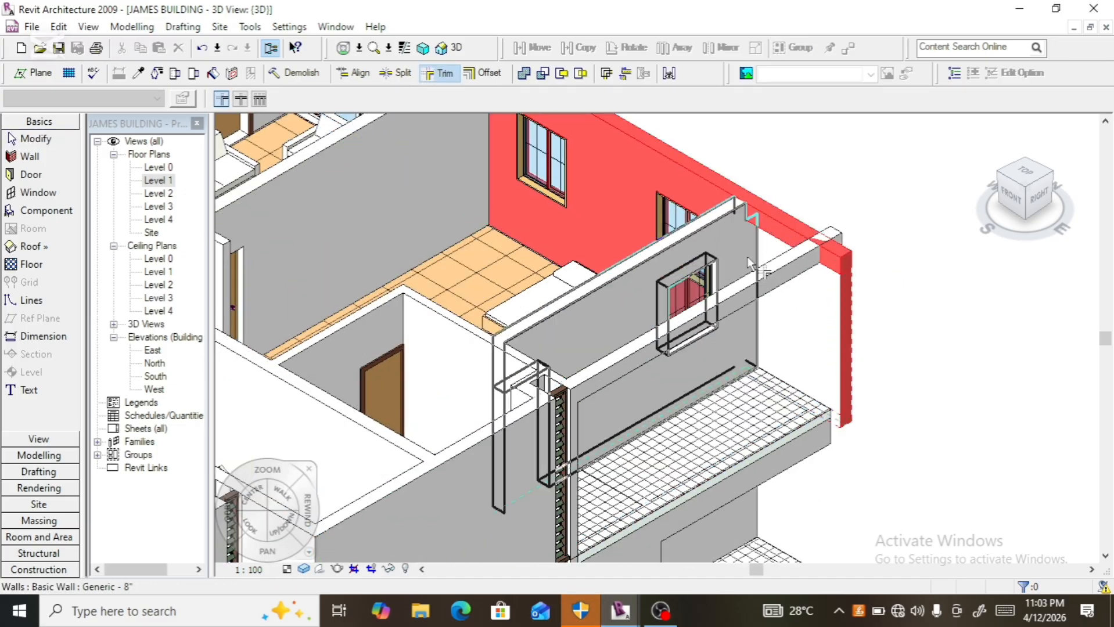
click(745, 298)
click(743, 295)
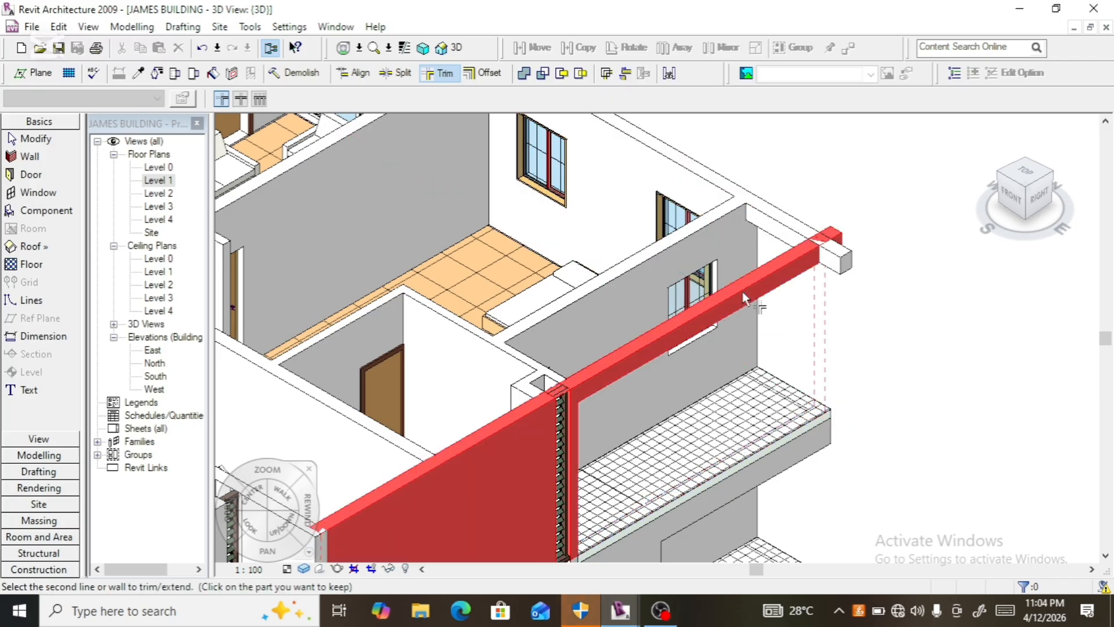
click(781, 226)
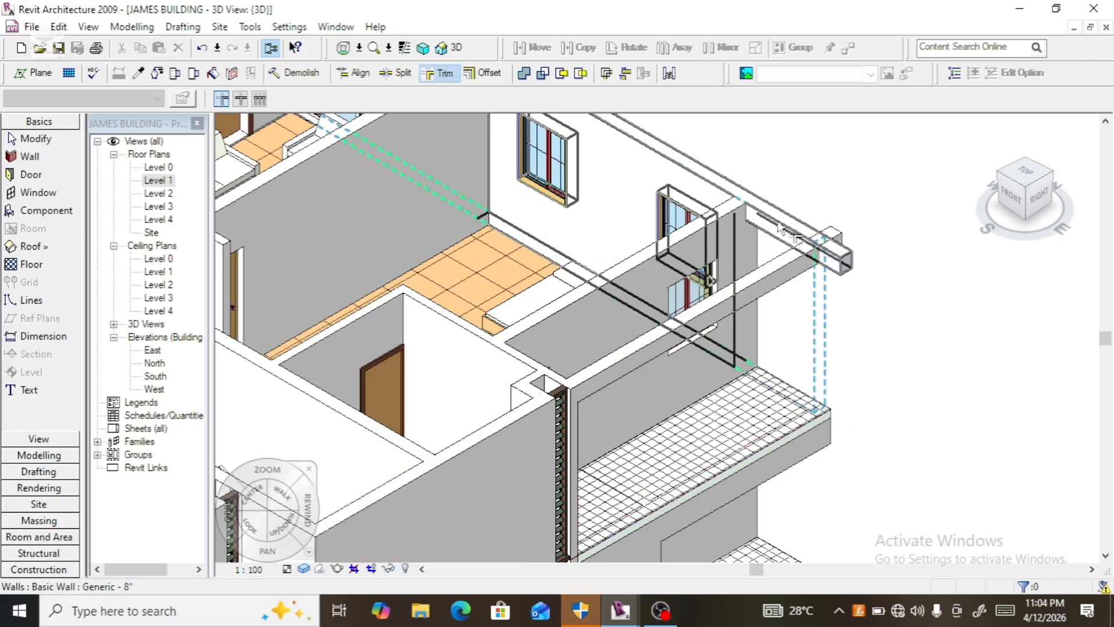
click(781, 227)
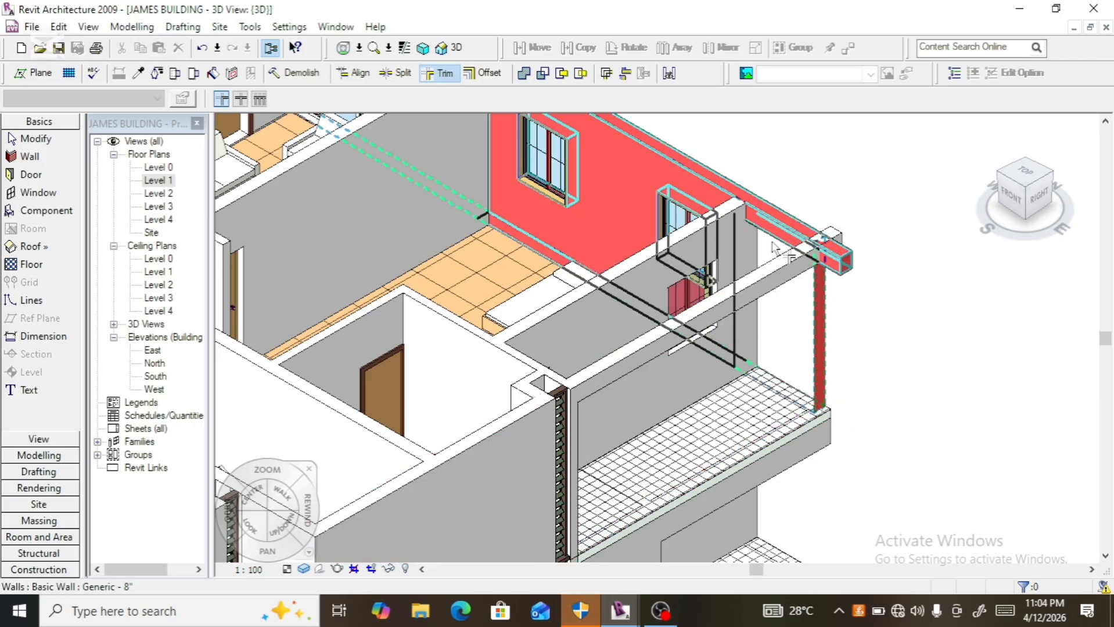
click(751, 290)
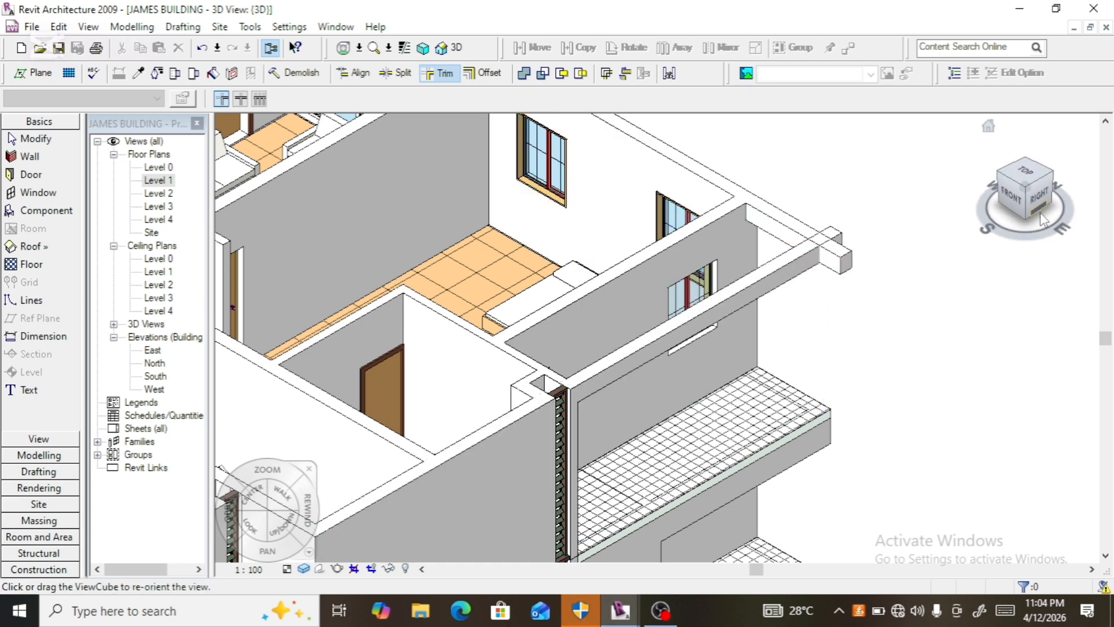
key(Escape)
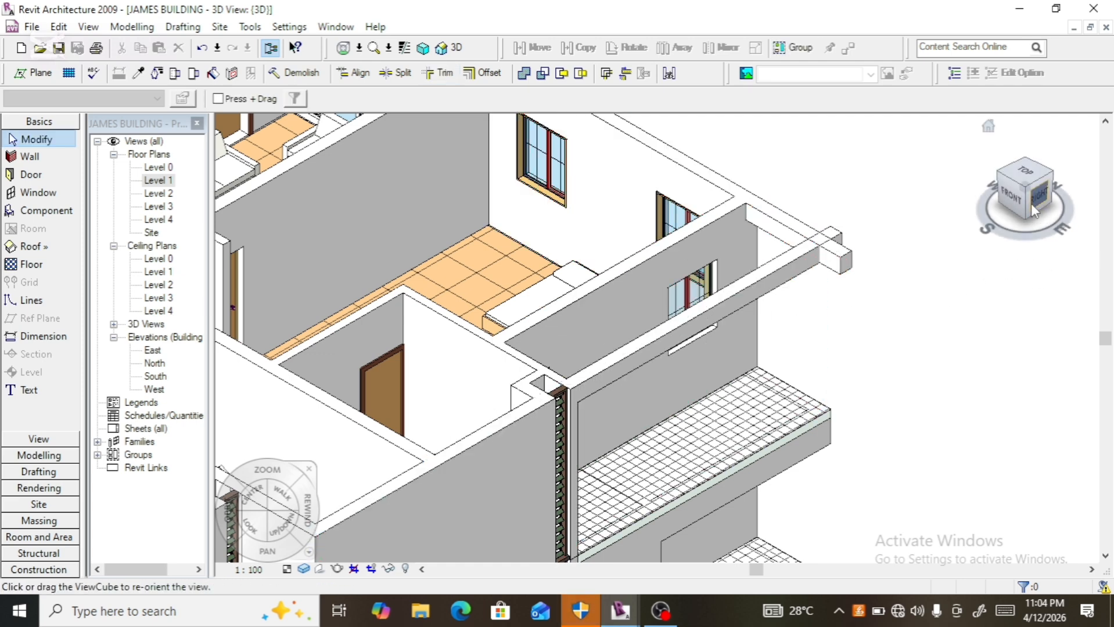
- Try to trim the crossing beam walls into a clean corner at the upper balcony from the top view, and leave the Trim command
click(1025, 174)
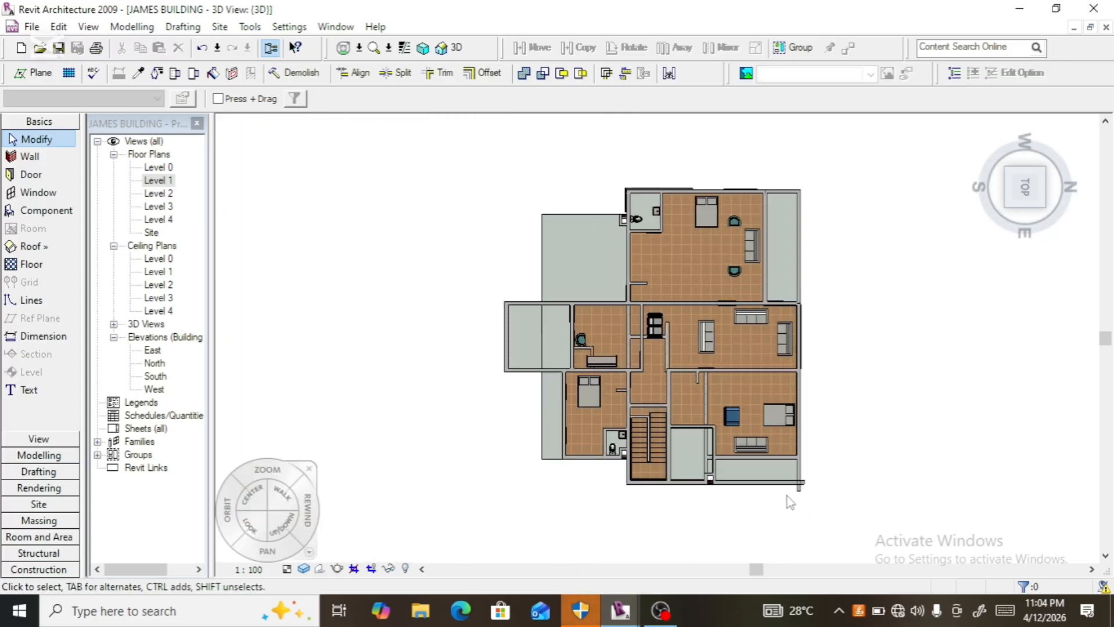
scroll(831, 433, up, 5)
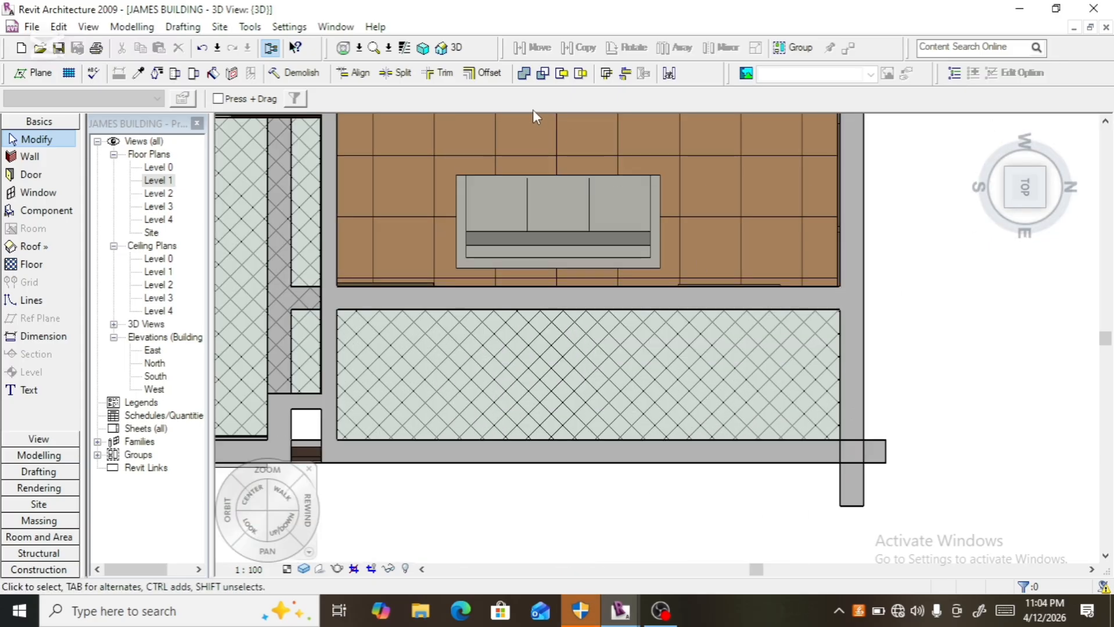
click(438, 72)
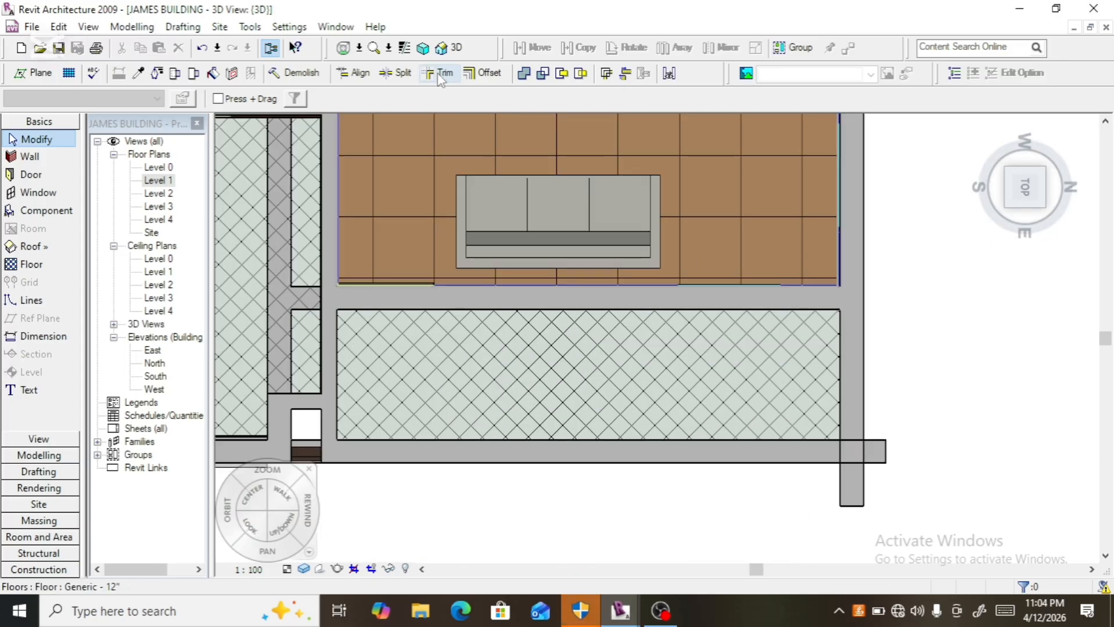
click(853, 363)
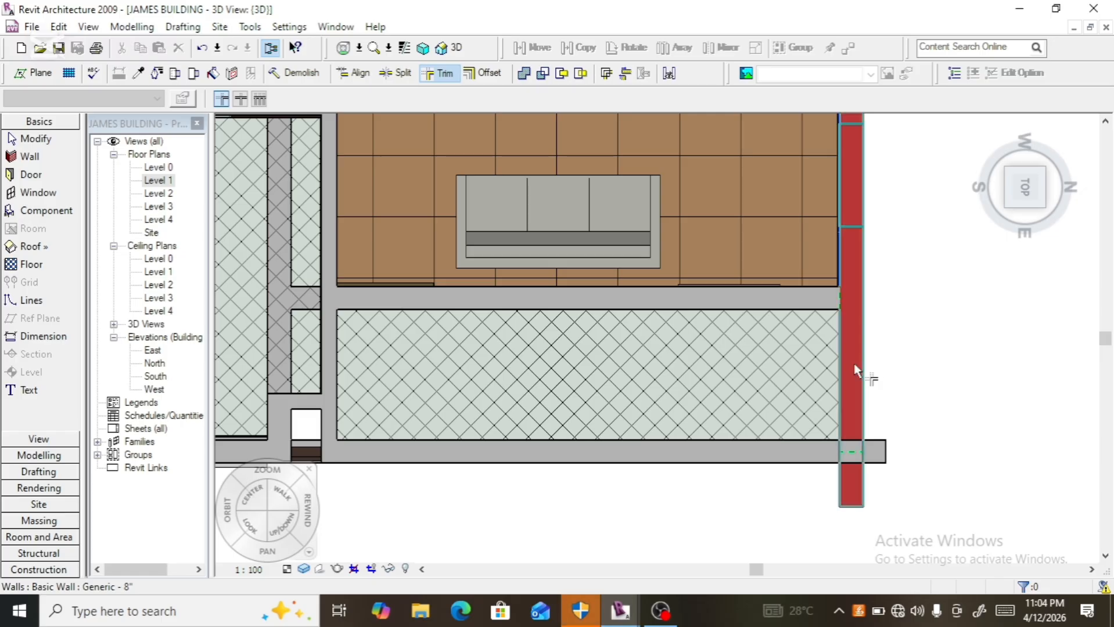
click(743, 468)
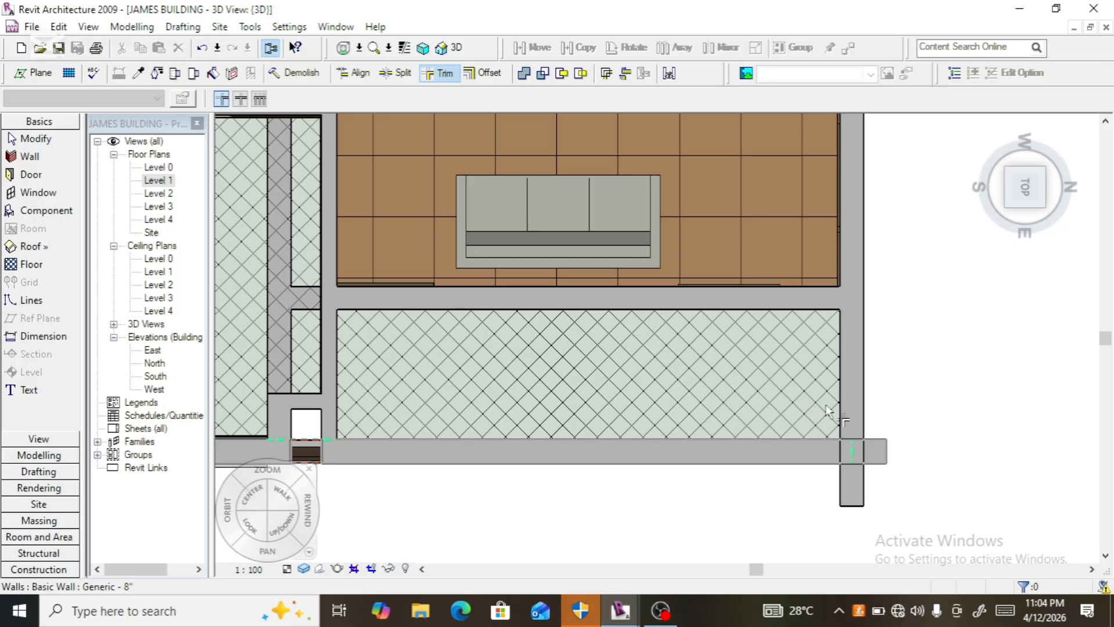
click(841, 396)
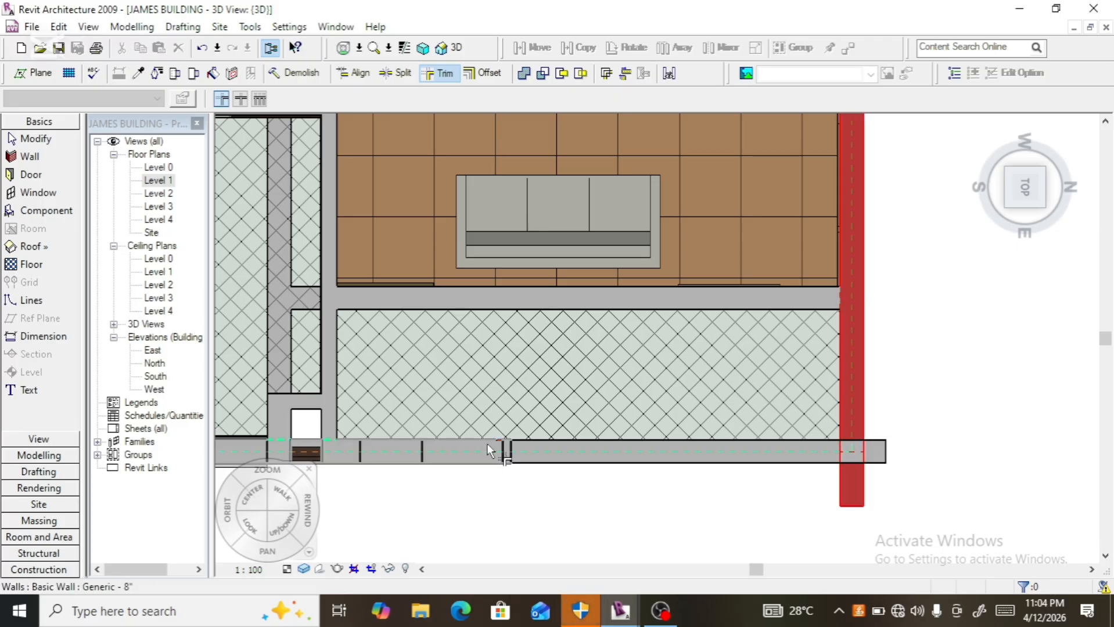
click(626, 444)
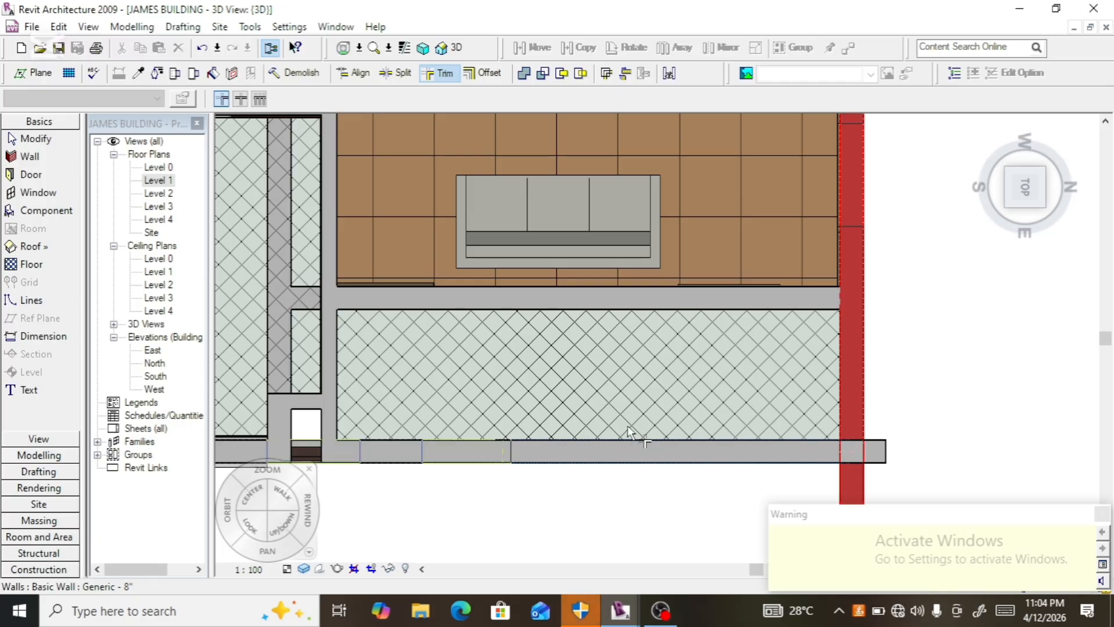
scroll(627, 425, down, 3)
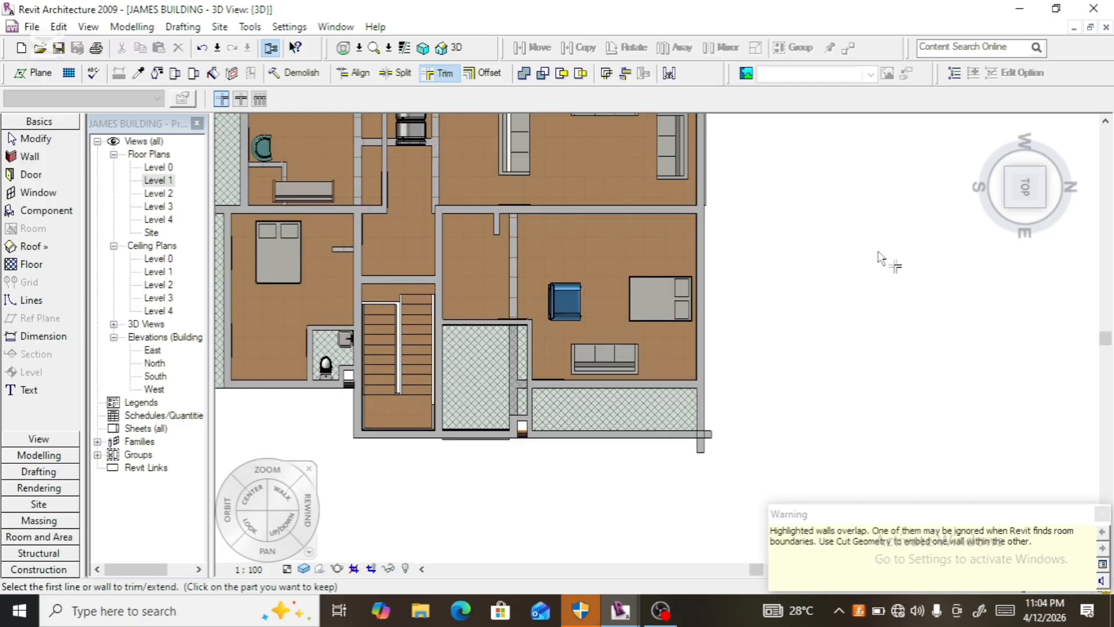
click(1025, 219)
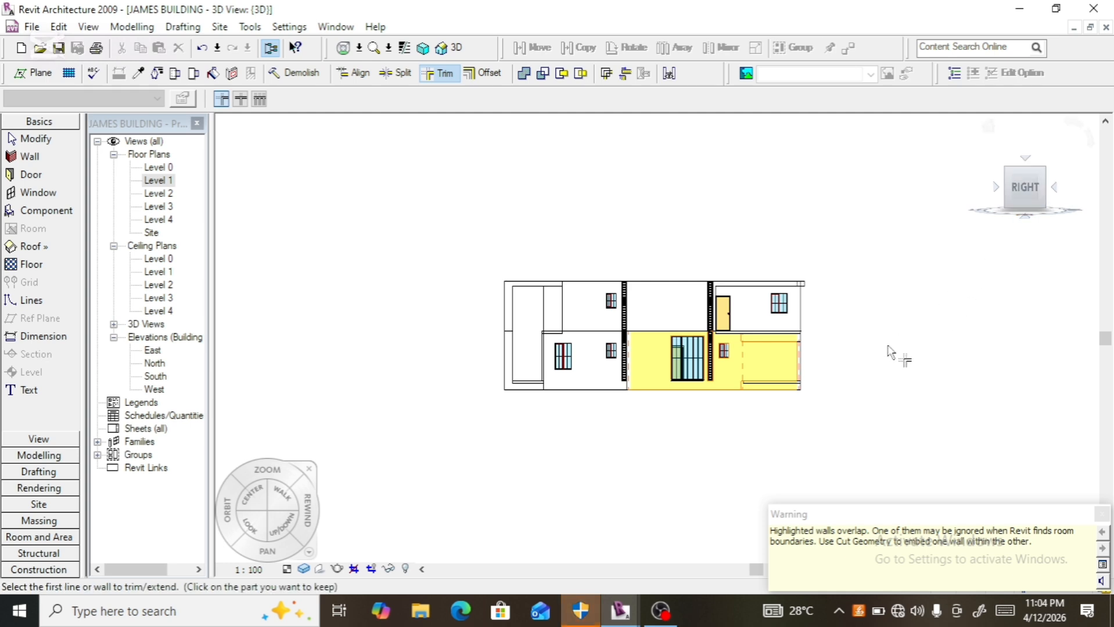
scroll(854, 377, up, 3)
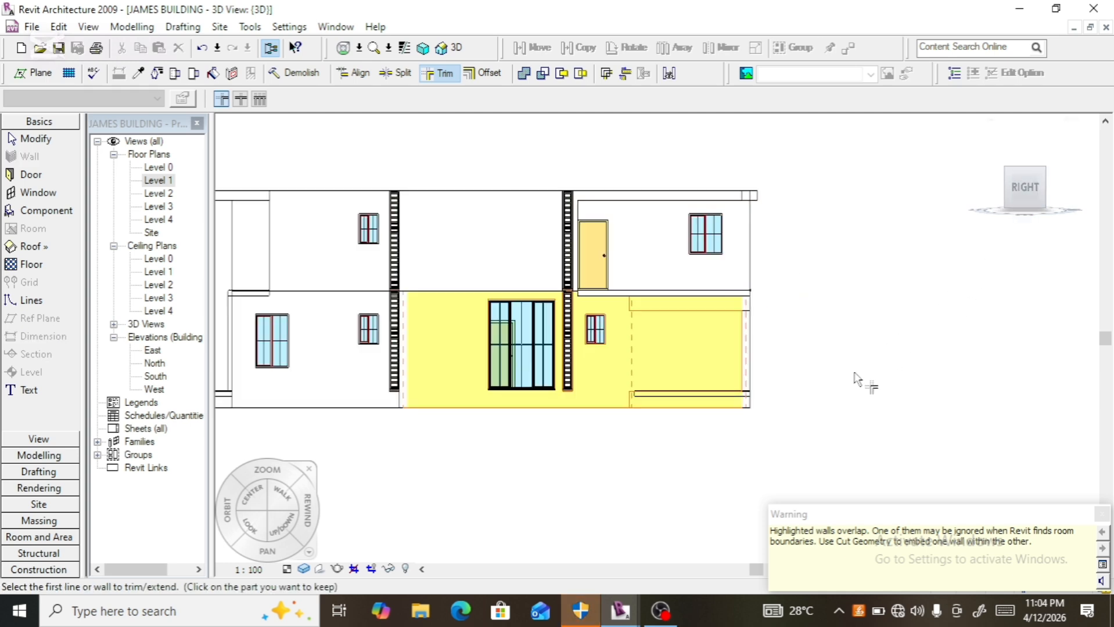
key(Escape)
key(Escape)
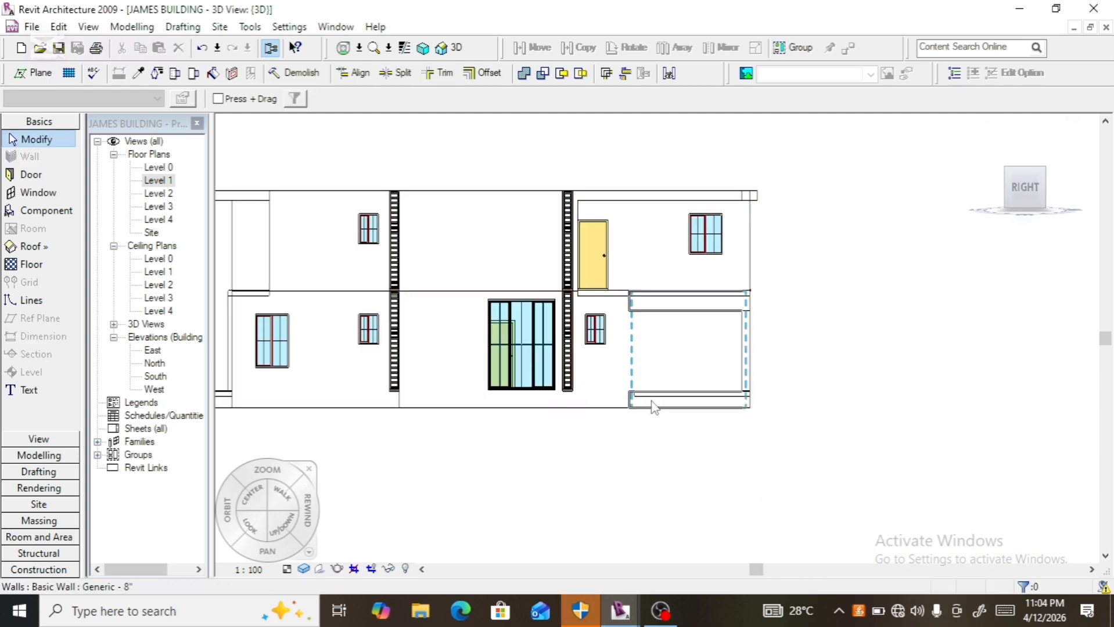
scroll(655, 407, up, 2)
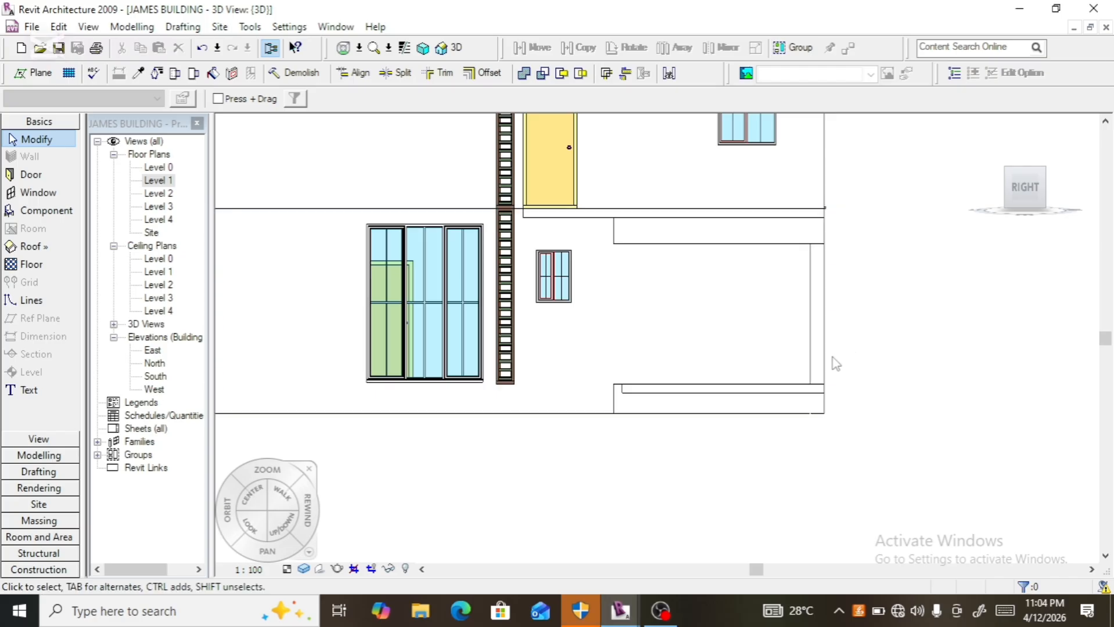
scroll(835, 364, down, 2)
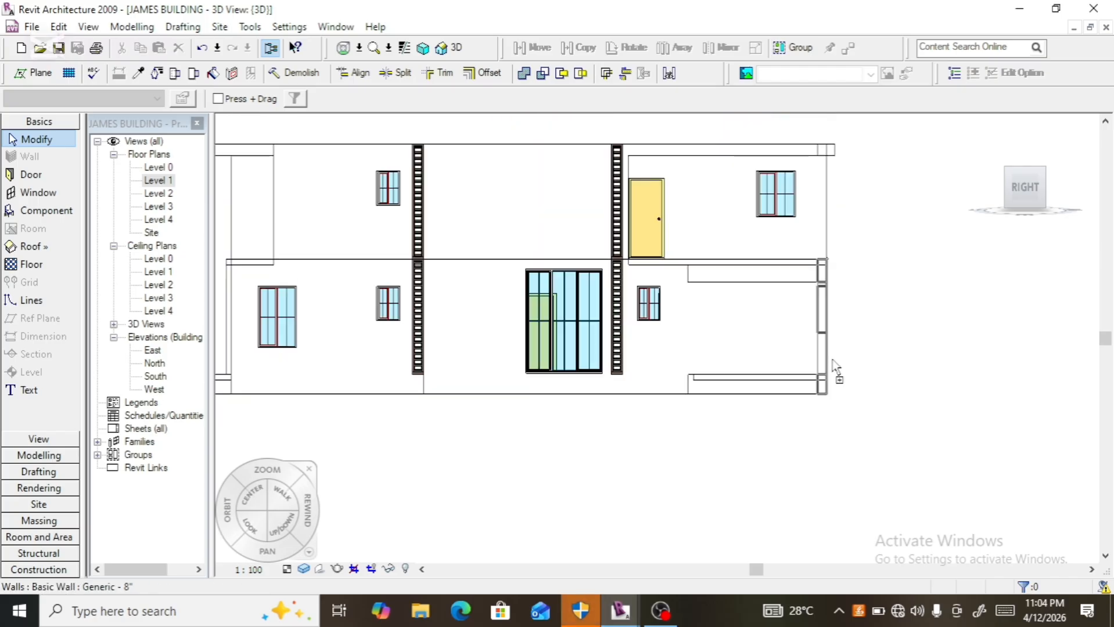
- Undo the corner trims and the upper-floor wall profile edits, back to the short right-side wall before it spanned the balcony
key(ctrl+z)
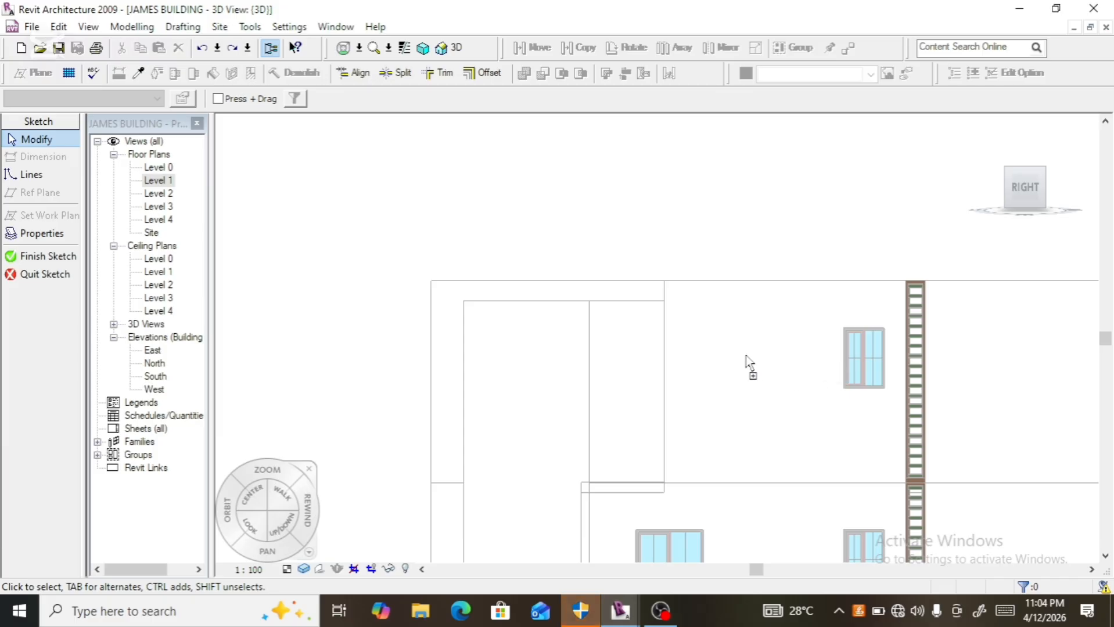
scroll(484, 230, down, 2)
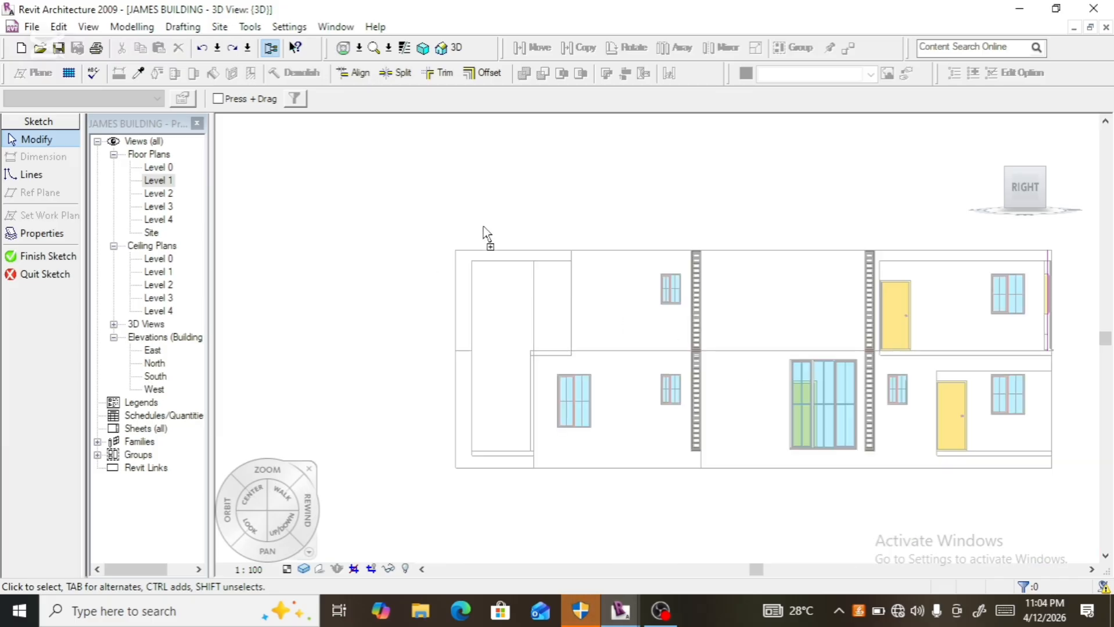
scroll(486, 233, up, 2)
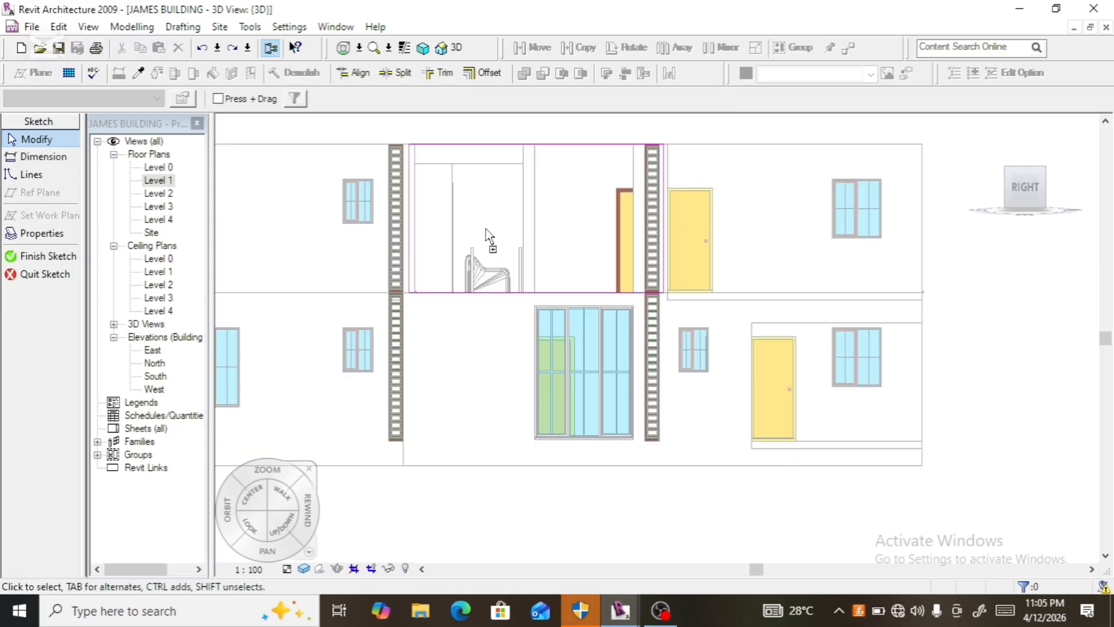
key(ctrl+z)
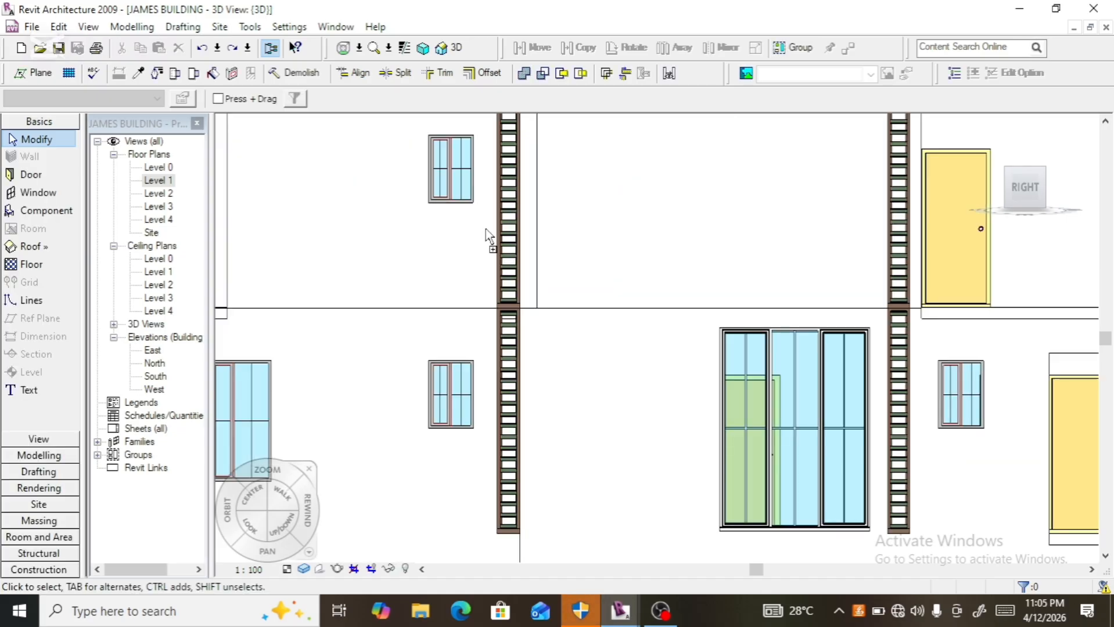
scroll(531, 266, down, 5)
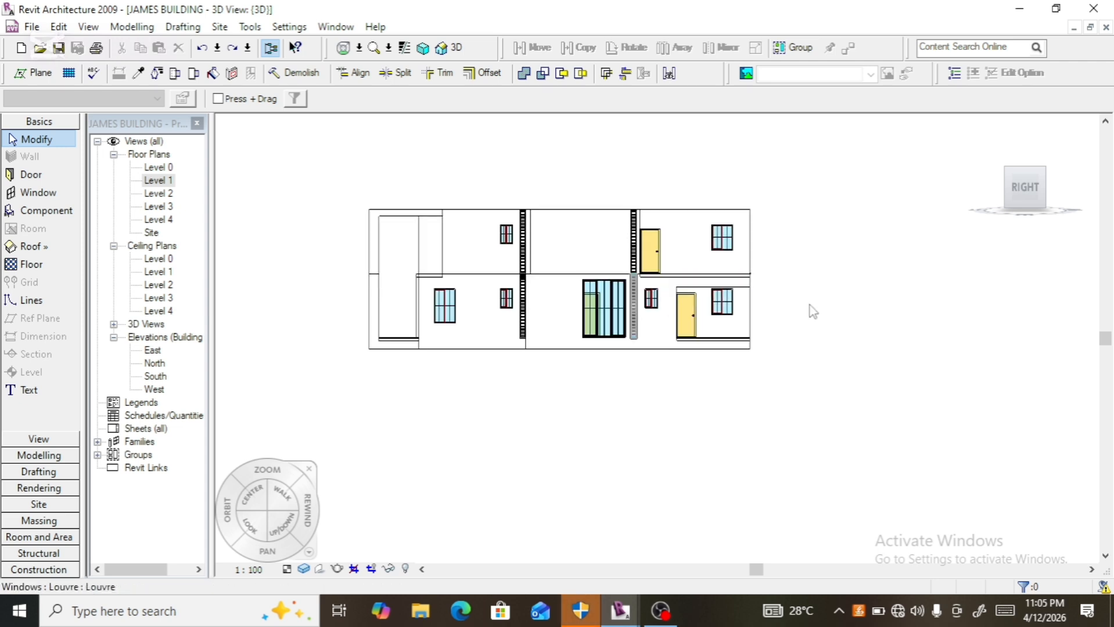
- Trim the upper-floor right-side wall and the back wall into a corner above the balcony, and leave the Trim command
mouse_move(1060, 166)
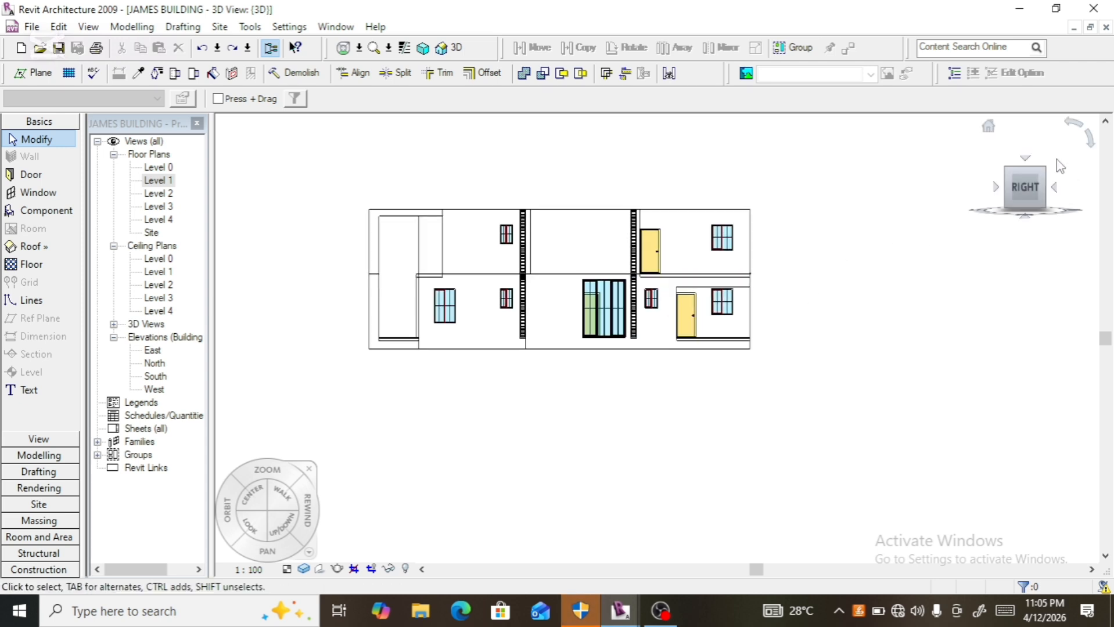
click(1026, 160)
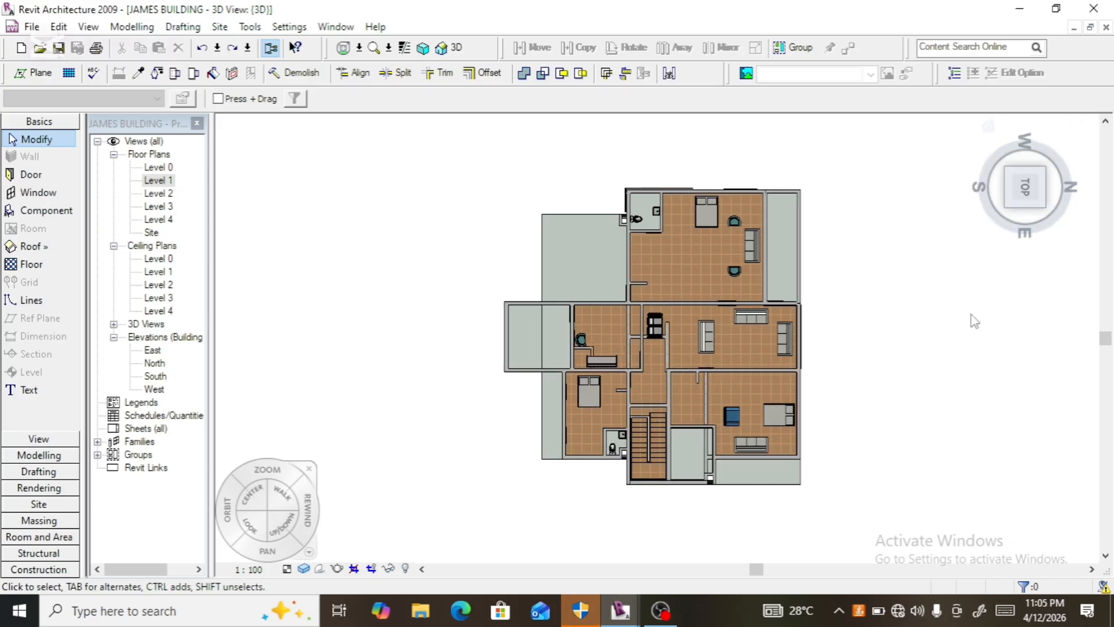
mouse_move(1051, 200)
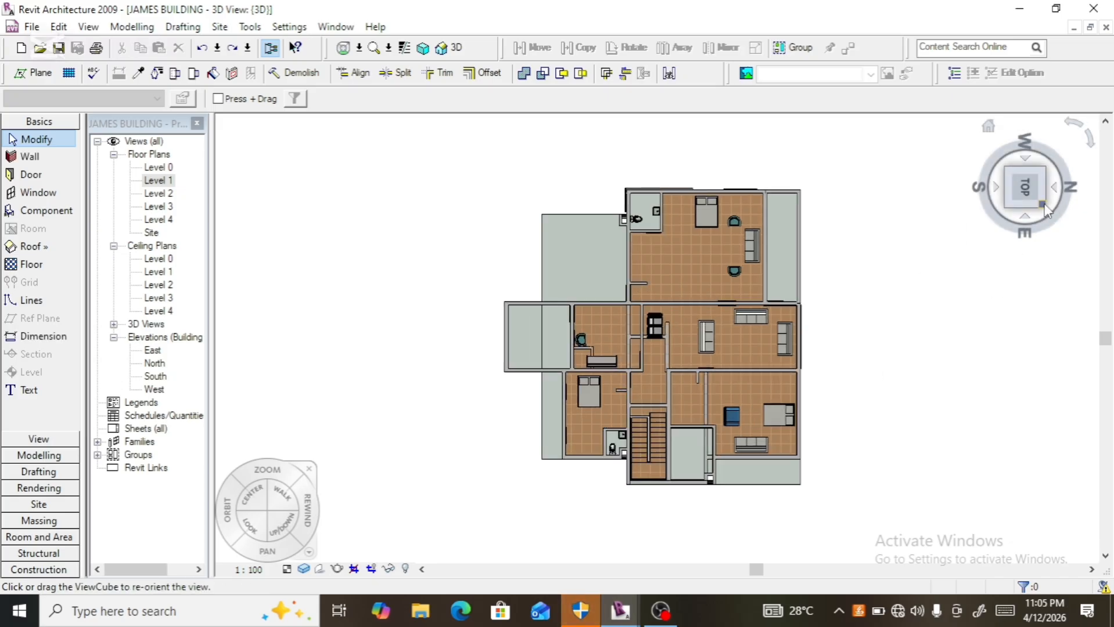
click(1046, 208)
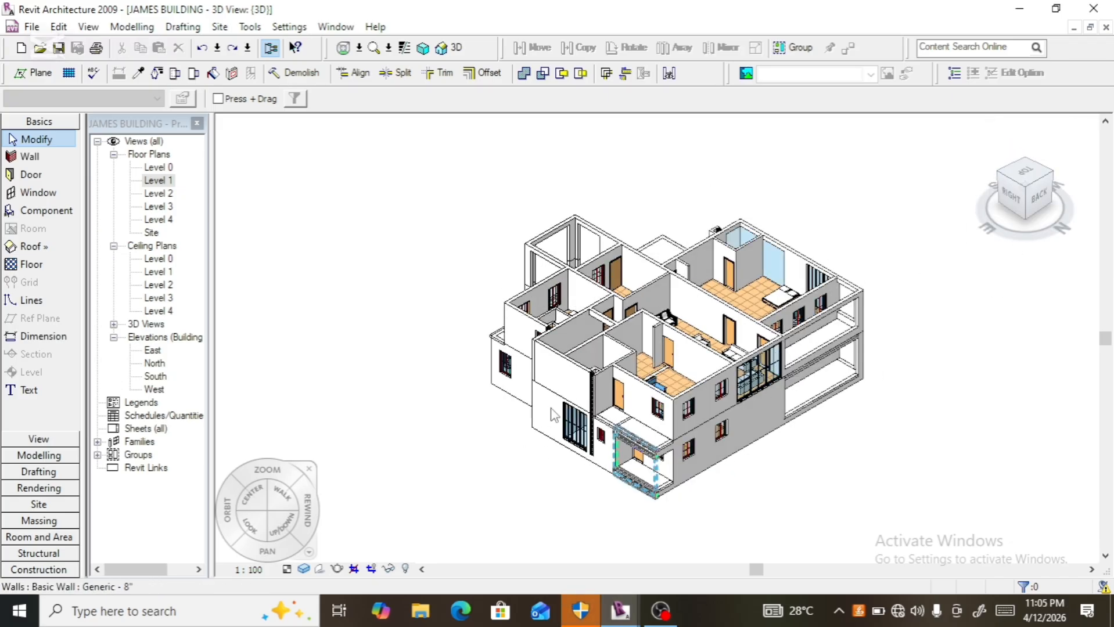
scroll(553, 415, up, 5)
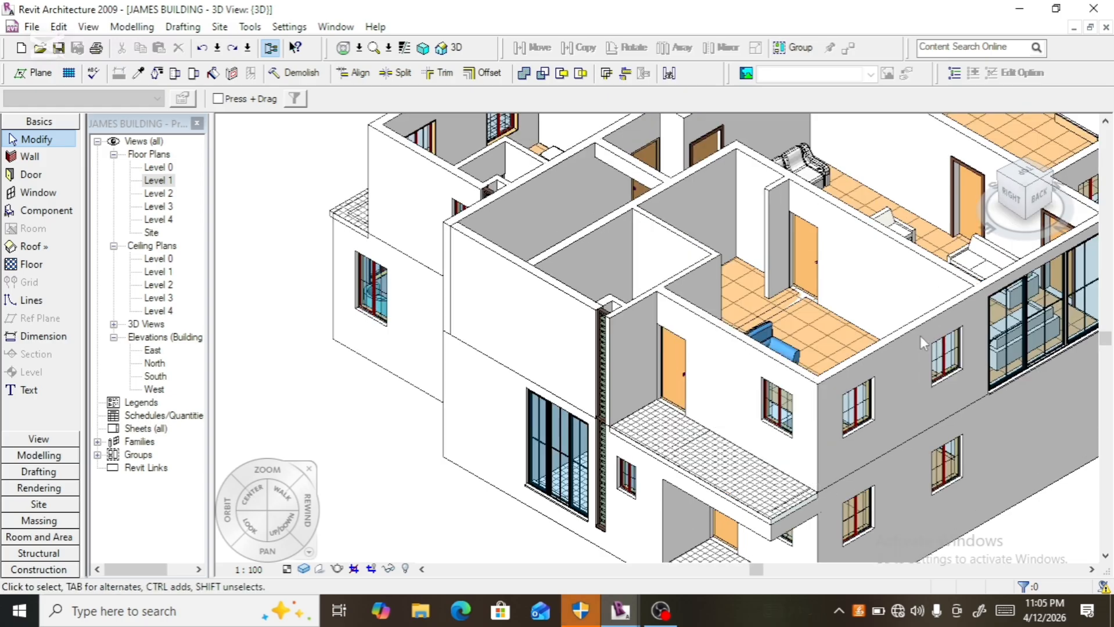
click(436, 74)
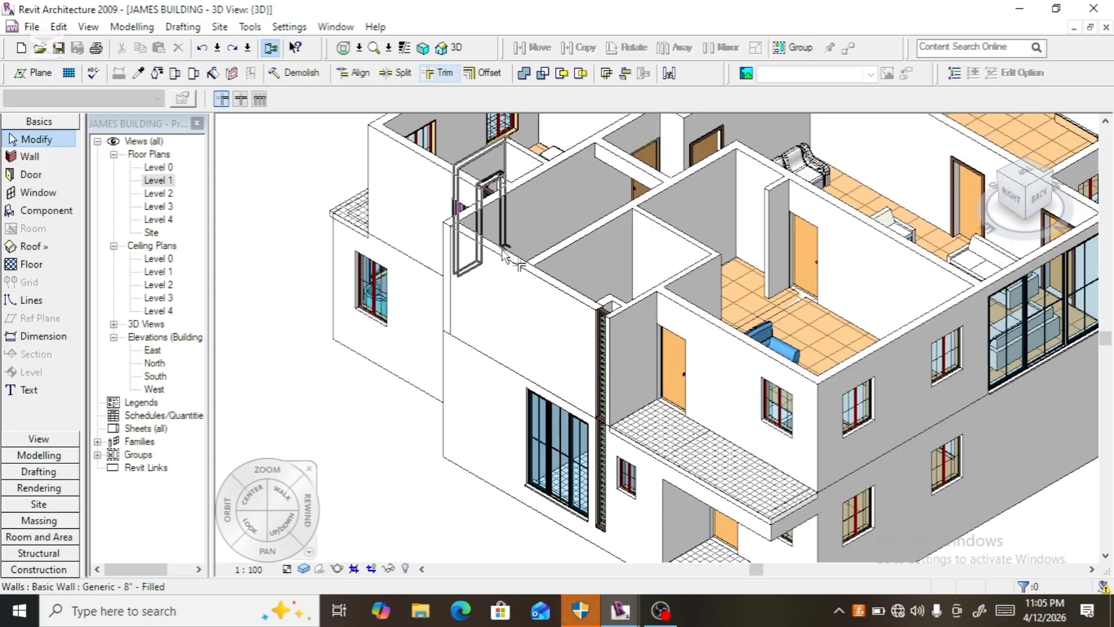
click(529, 282)
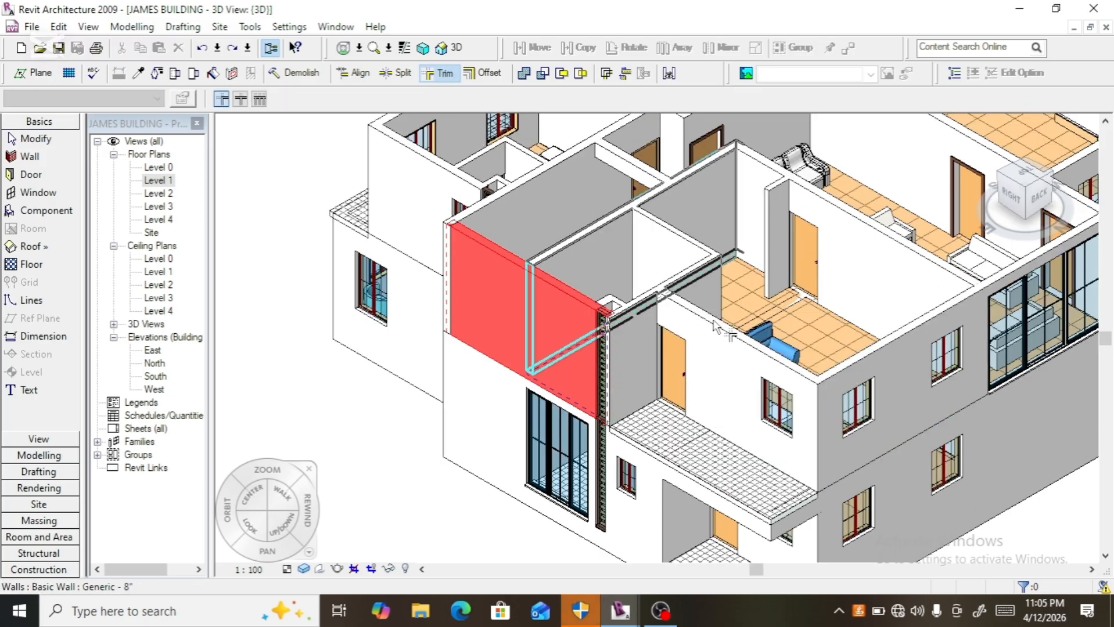
click(856, 372)
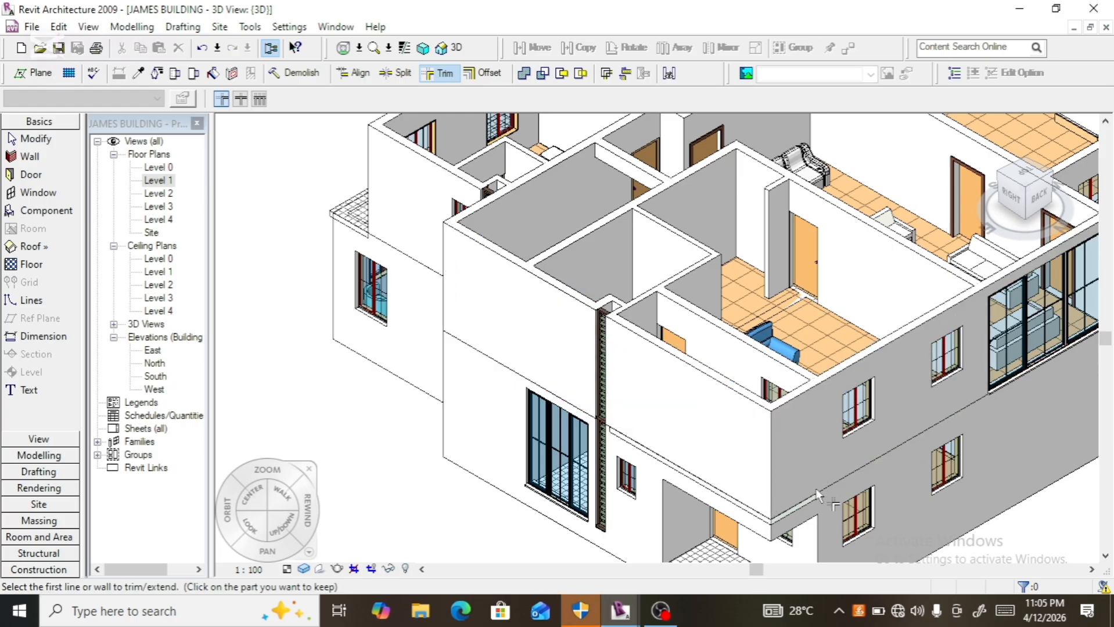
scroll(755, 511, up, 1)
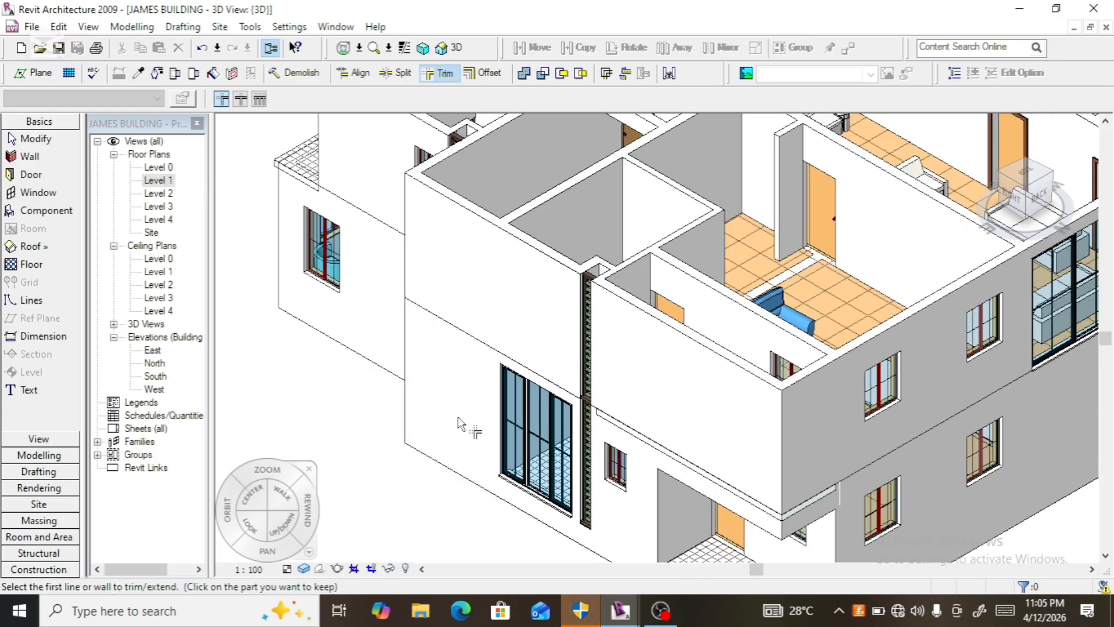
key(Escape)
key(Escape)
- Open the upper-floor right-side wall's profile and sketch a beam underside 5035 mm long, 300 mm below the top, with a 2700 mm vertical down to the base
click(734, 351)
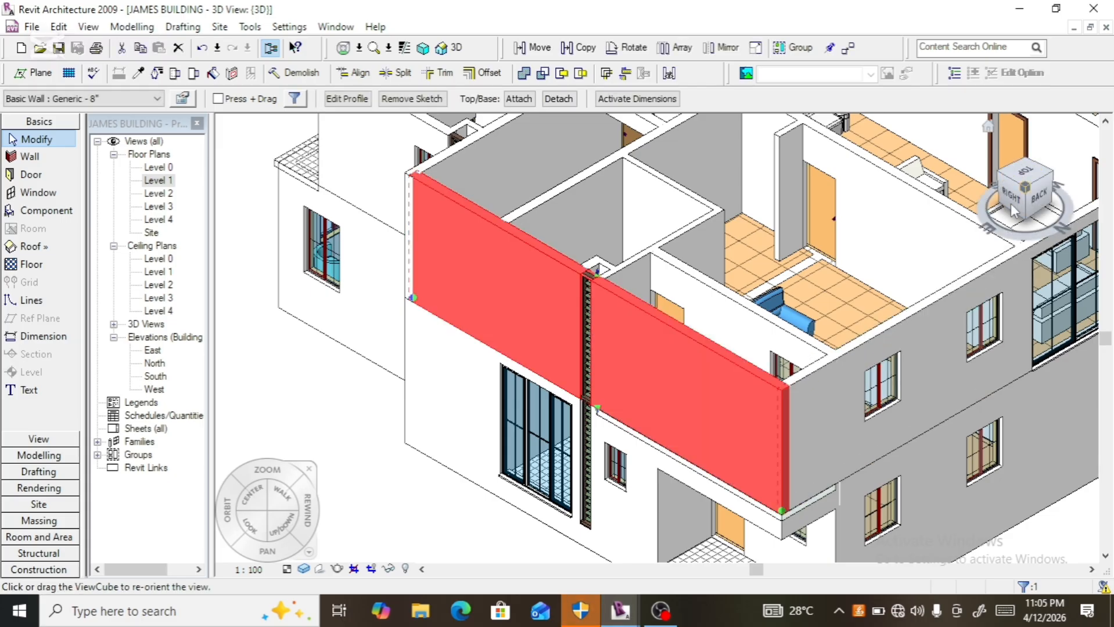
click(1010, 203)
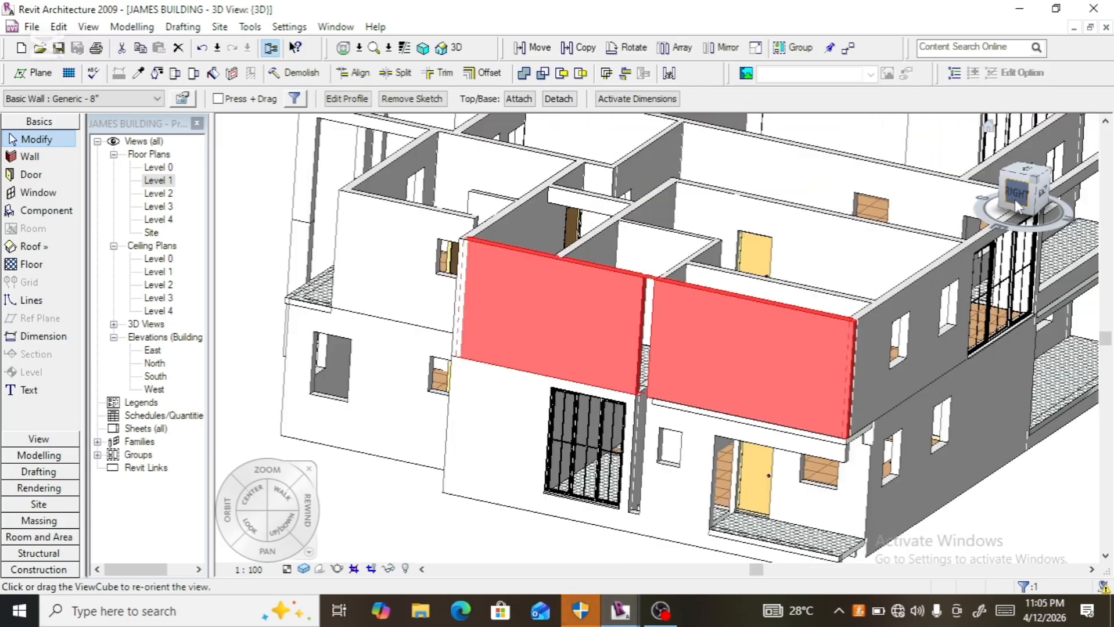
click(1014, 200)
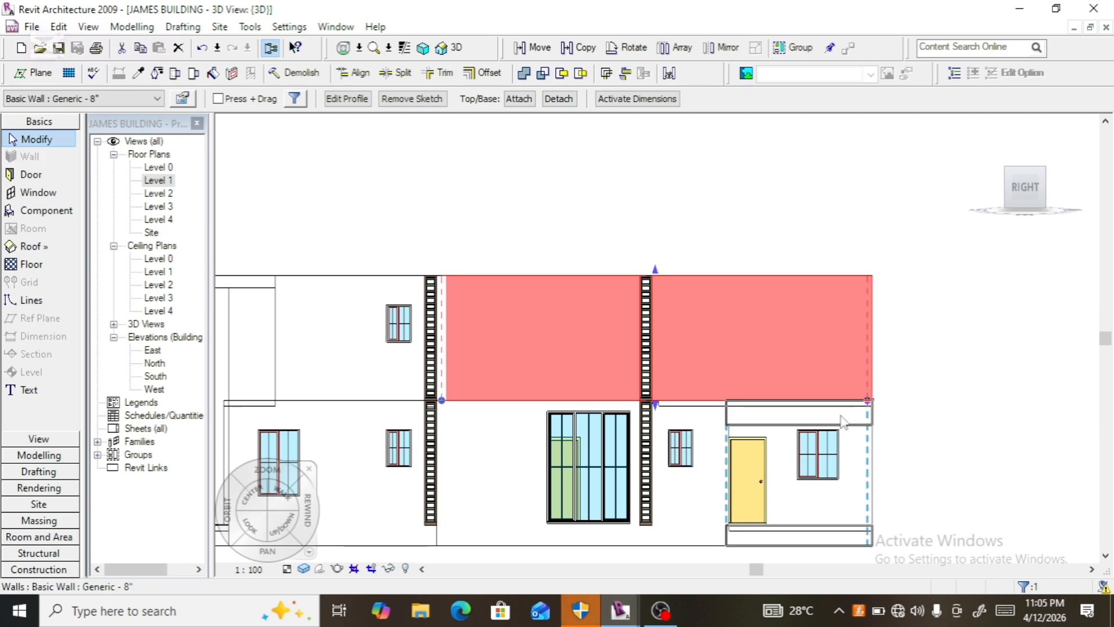
scroll(844, 422, up, 2)
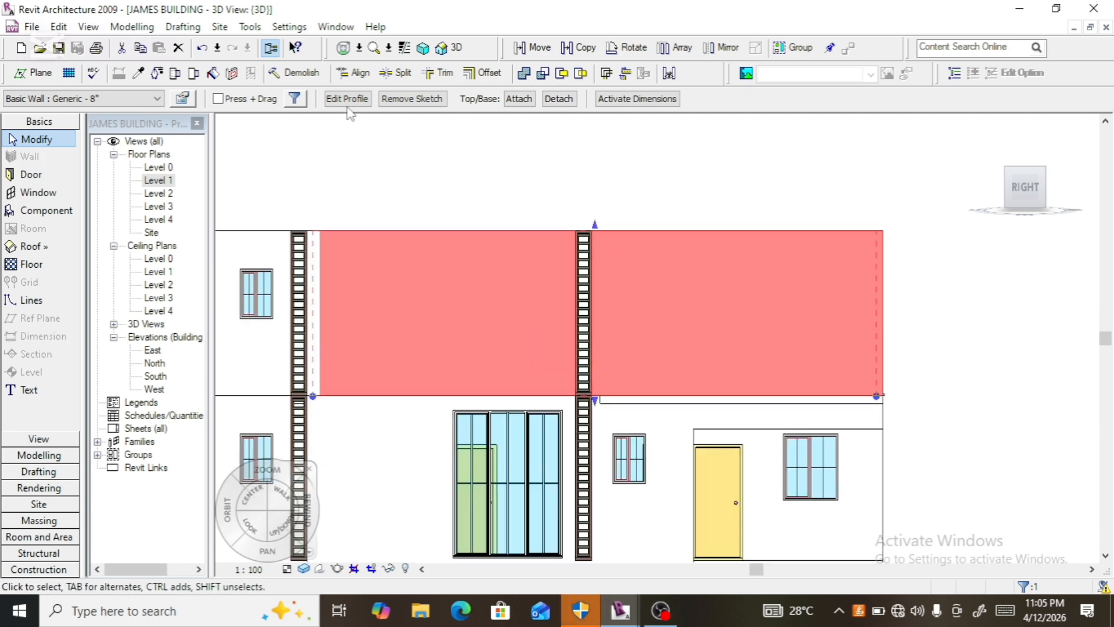
click(347, 99)
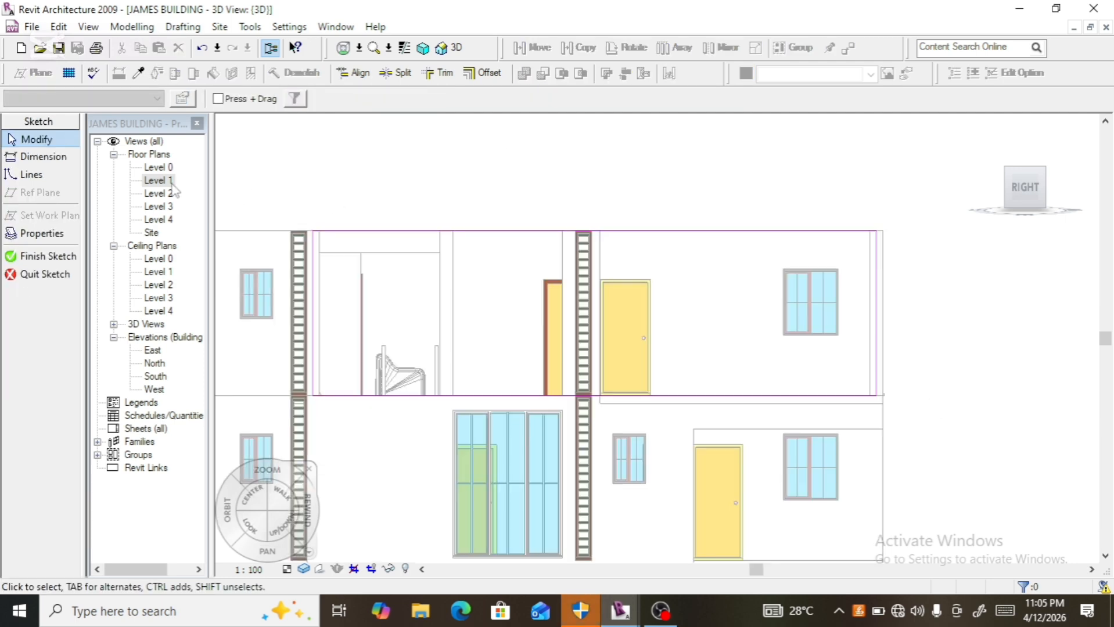
click(32, 174)
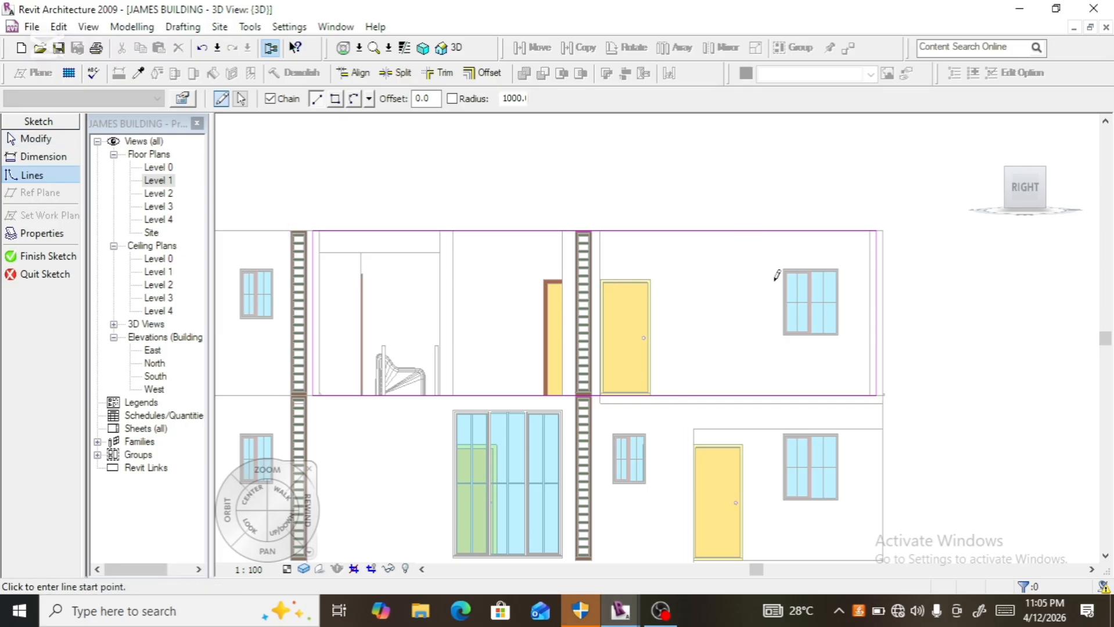
click(877, 248)
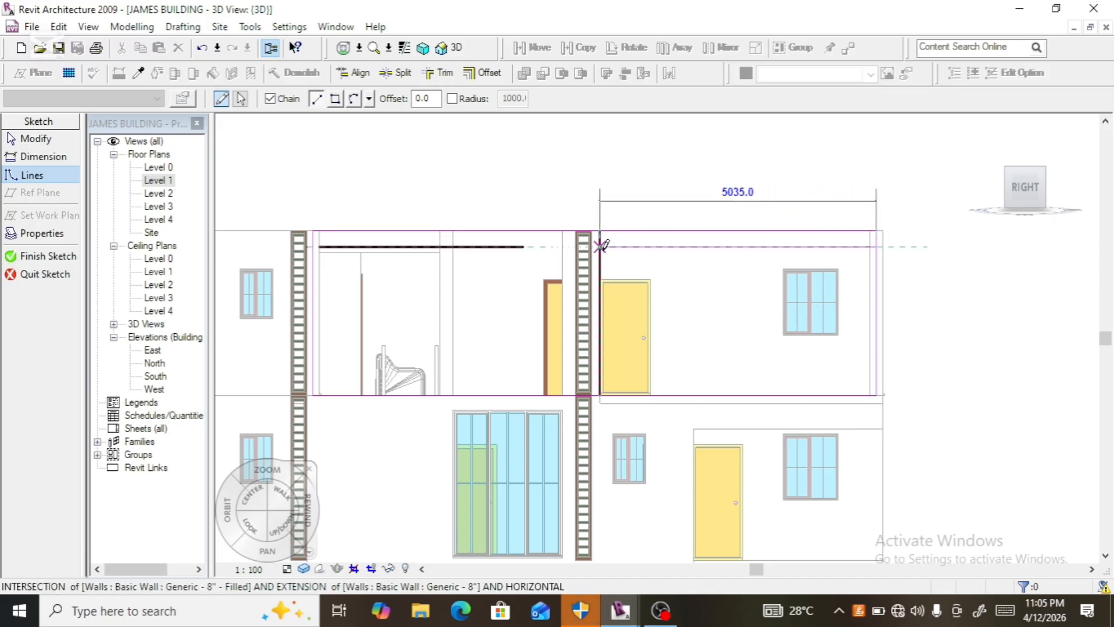
click(600, 245)
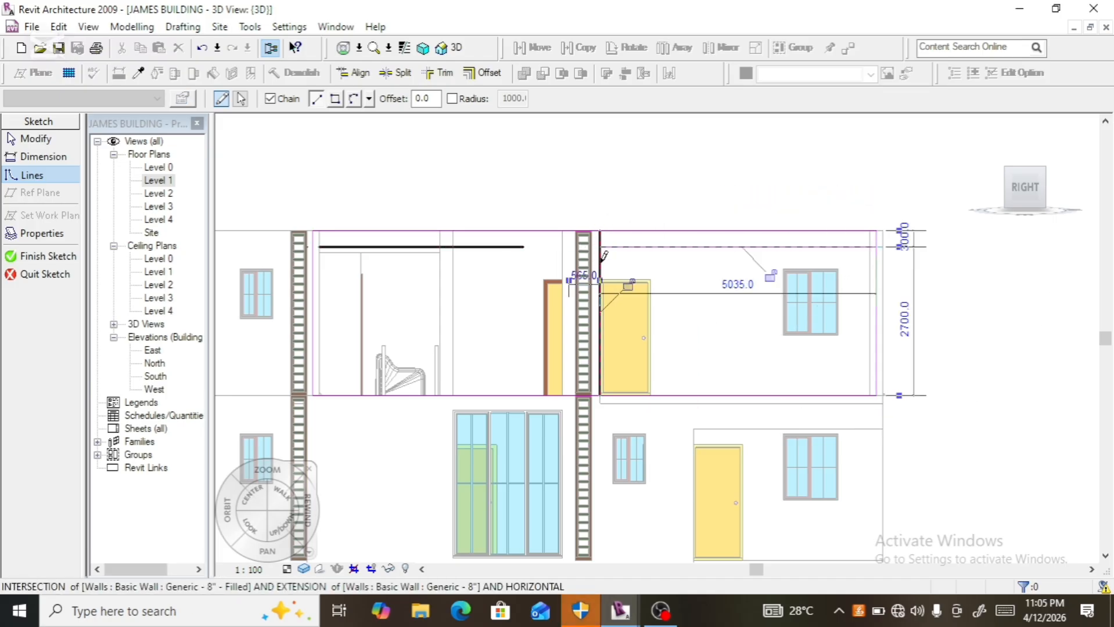
click(600, 395)
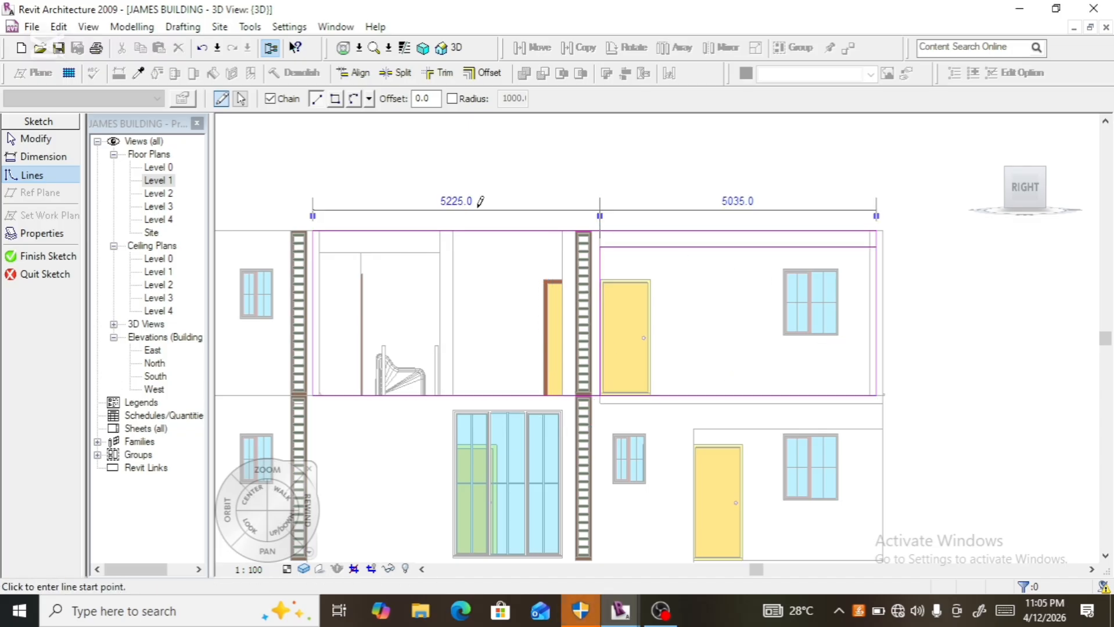
- Trim the beam underside line and the profile's outer vertical edge into a corner, keep the 300 mm beam end, and leave the Trim command
click(439, 73)
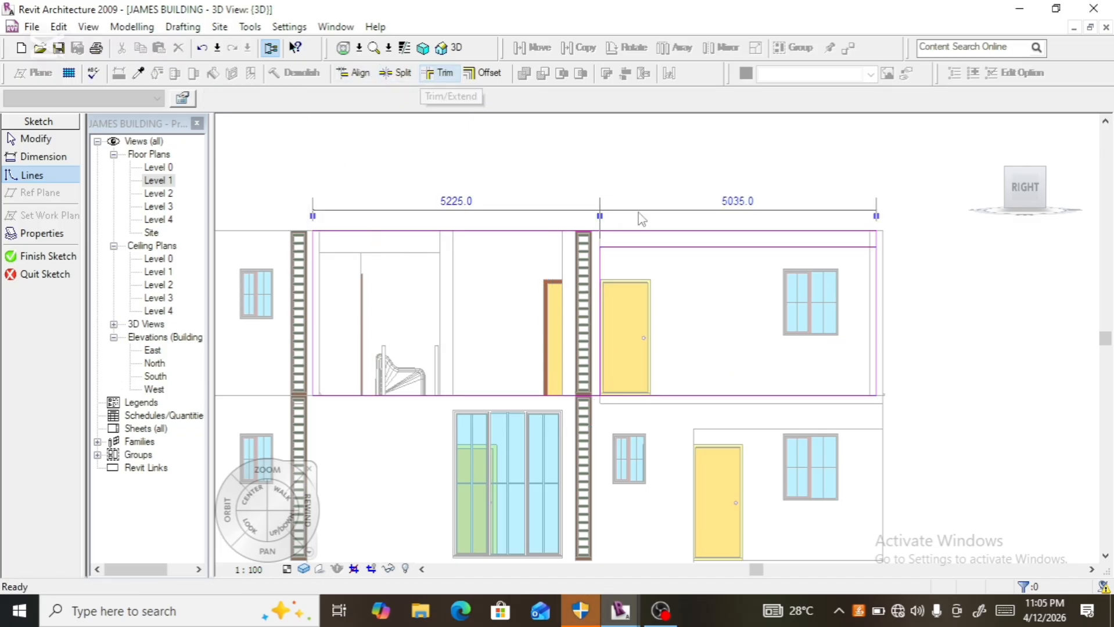
click(734, 247)
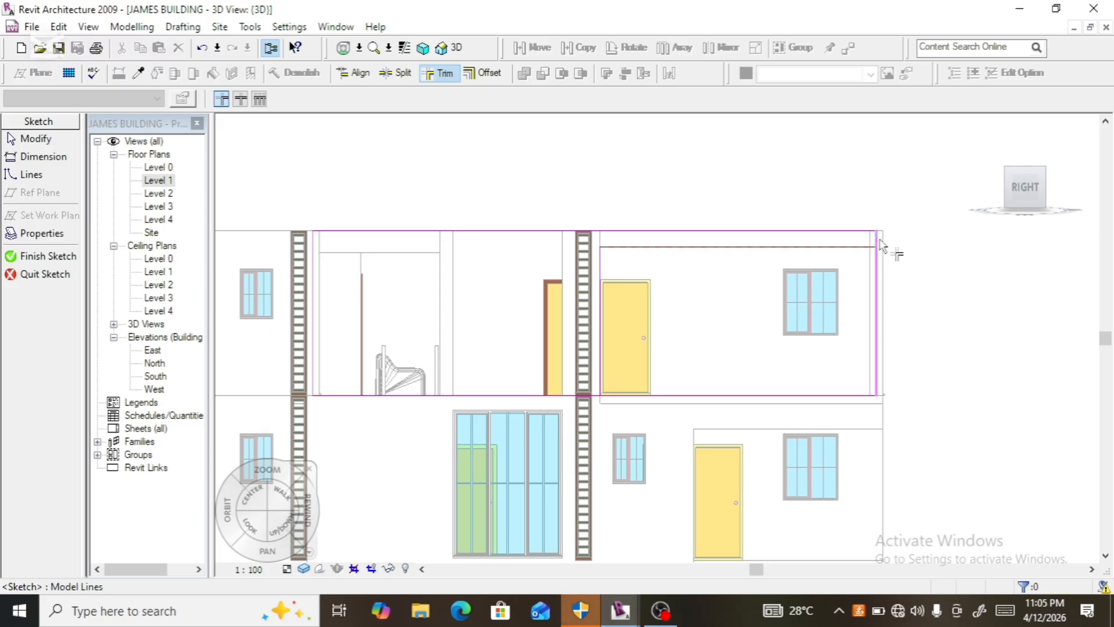
key(Escape)
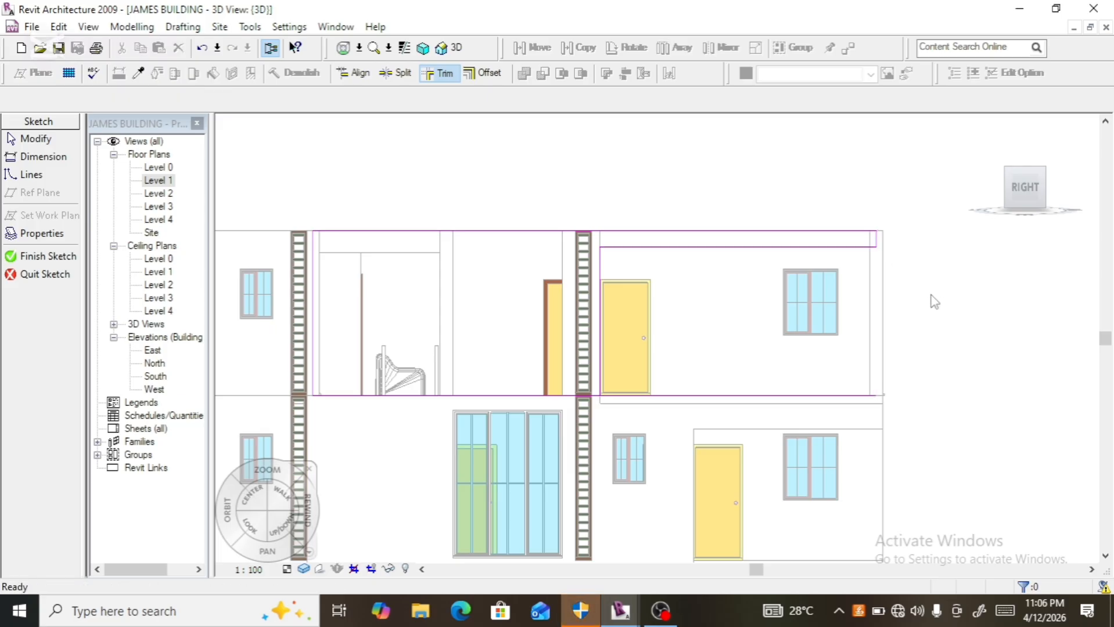
click(771, 248)
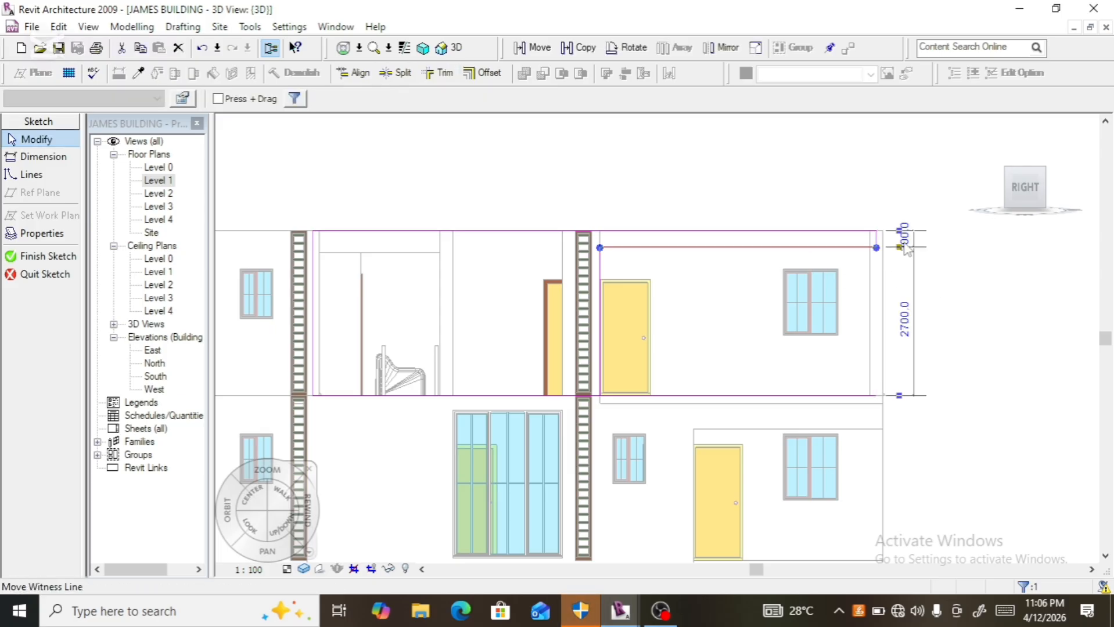
scroll(904, 241, up, 5)
scroll(878, 326, down, 4)
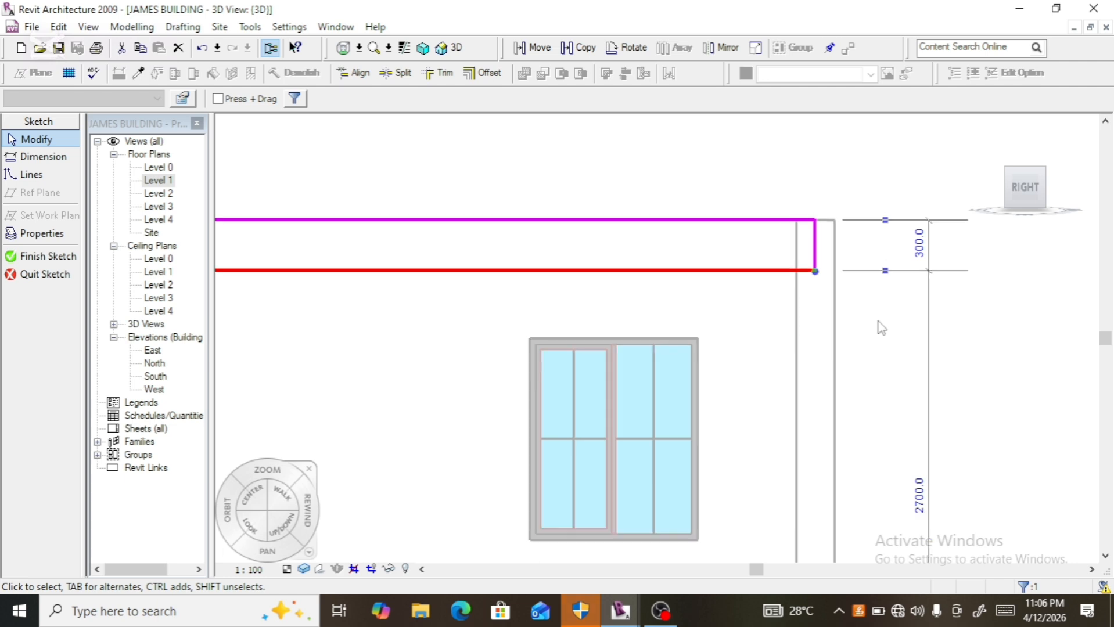
key(Escape)
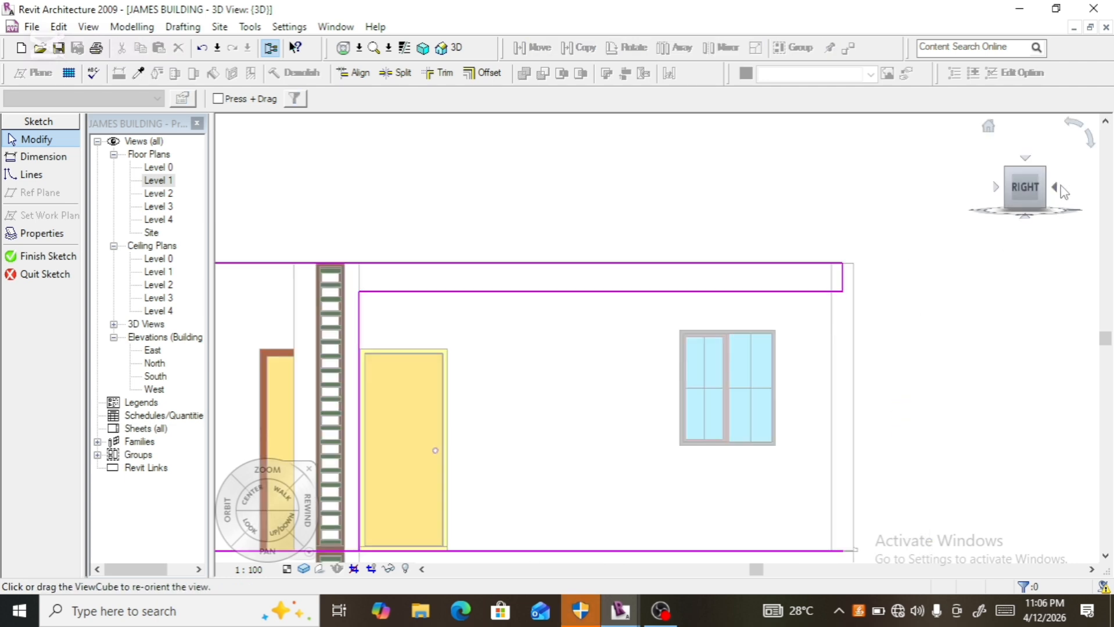
- Trim the balcony opening's vertical line and the profile's base line into a corner, keeping the base on the room side
click(1057, 190)
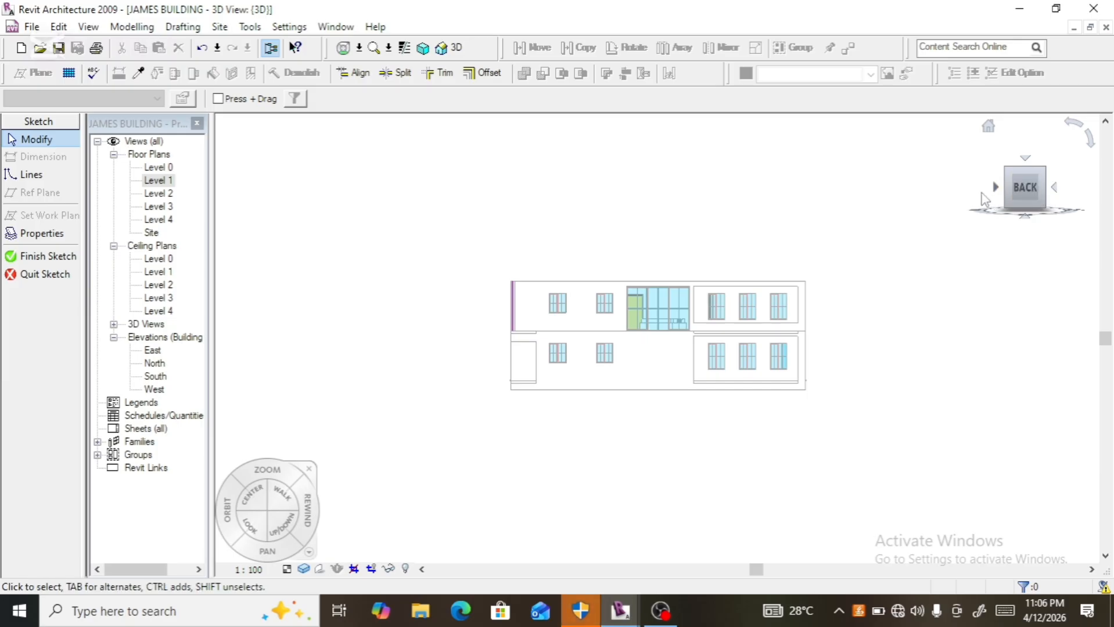
click(995, 190)
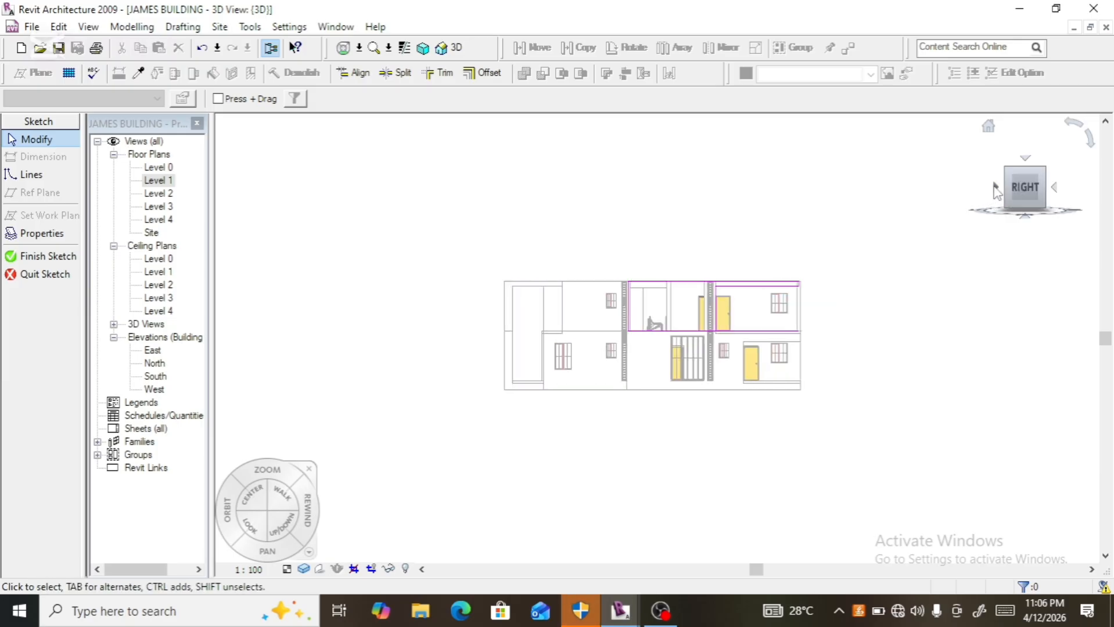
click(439, 77)
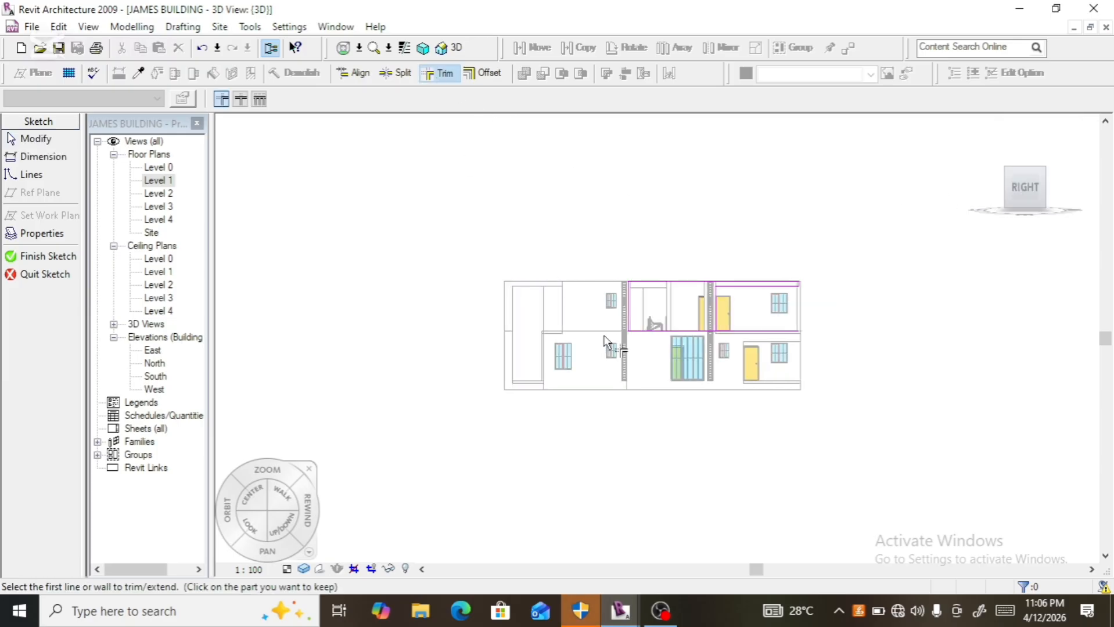
scroll(703, 333, up, 2)
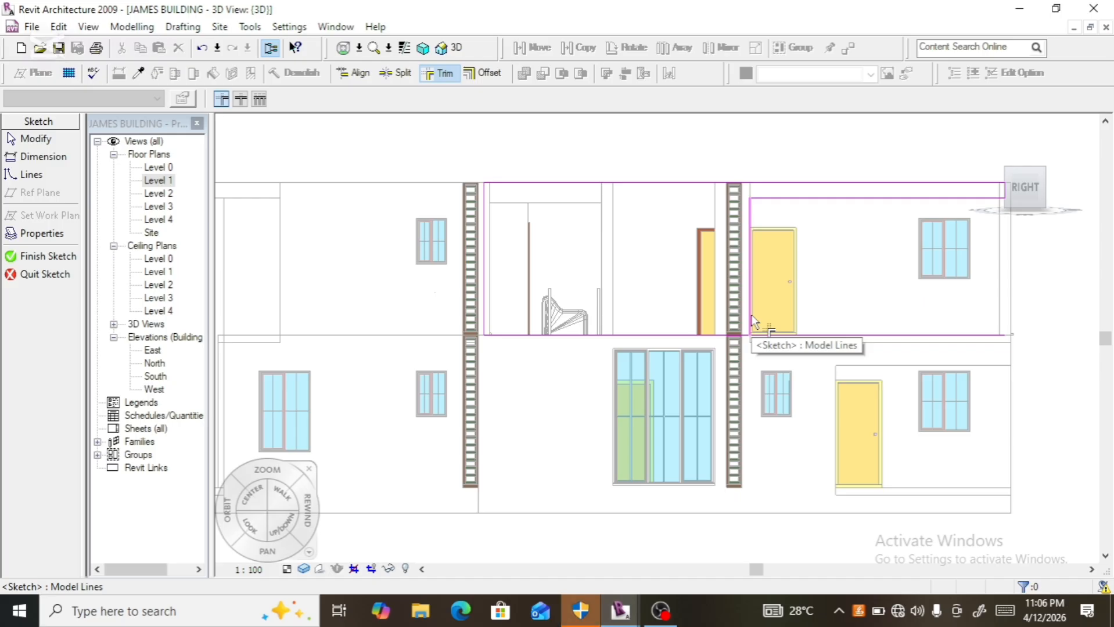
click(752, 321)
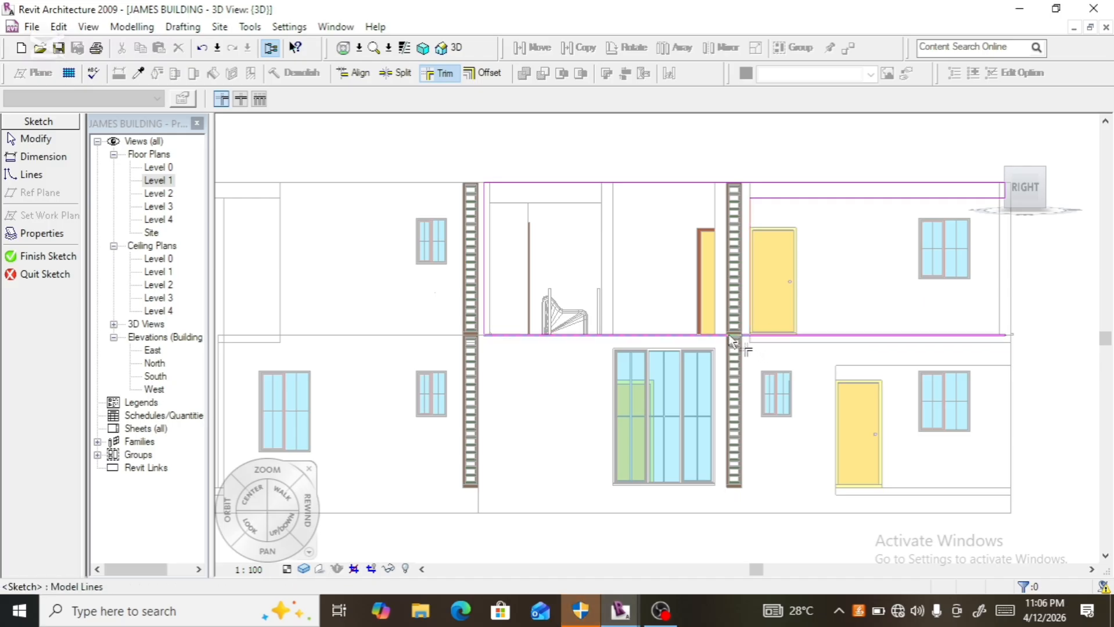
click(730, 336)
scroll(733, 335, up, 5)
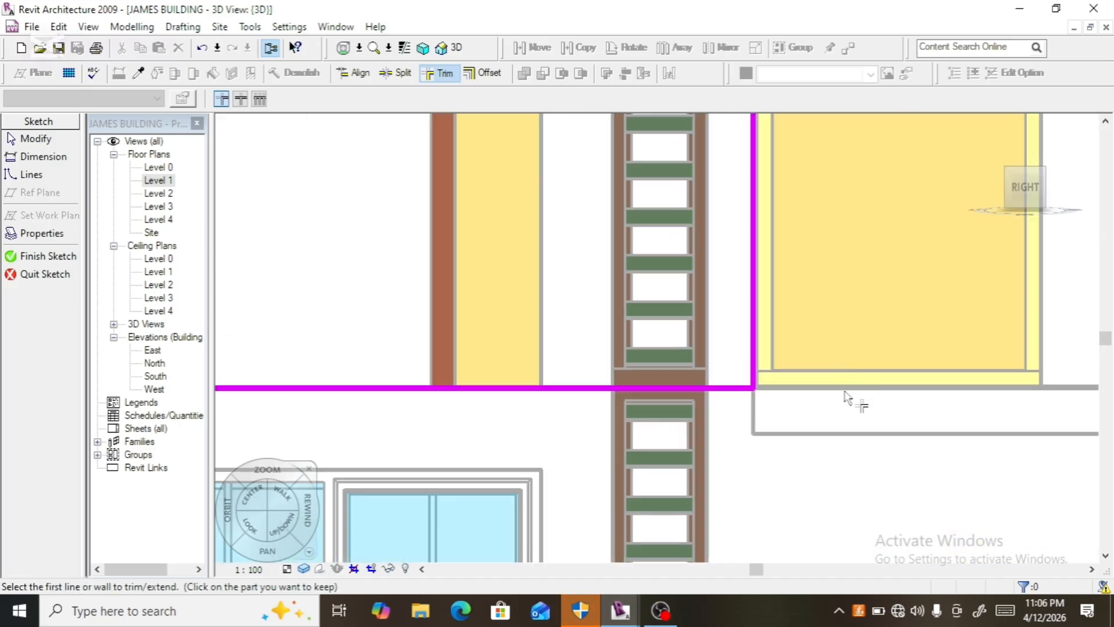
scroll(627, 375, down, 5)
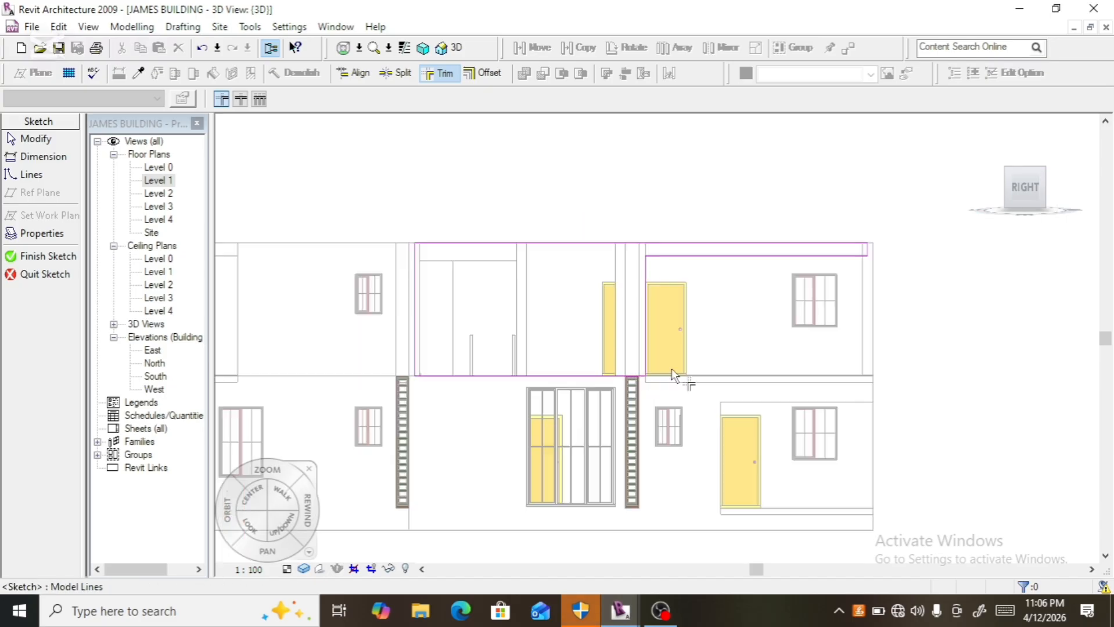
- Check the building from the back, leave the Trim command, and finish the right-side wall's profile sketch
scroll(672, 377, down, 2)
click(1058, 191)
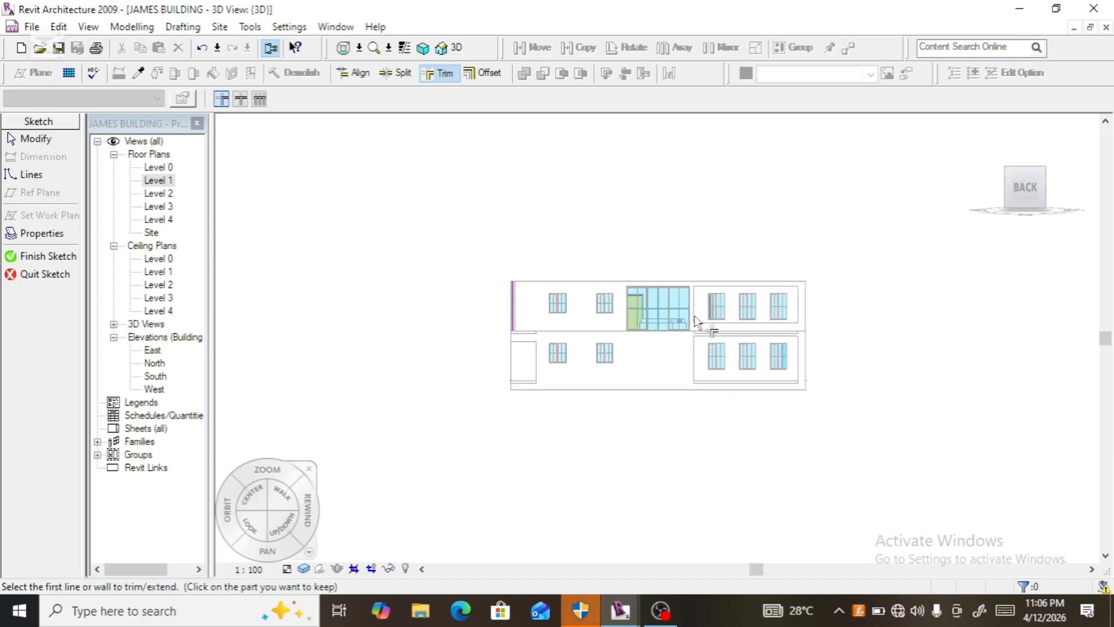
scroll(697, 322, up, 5)
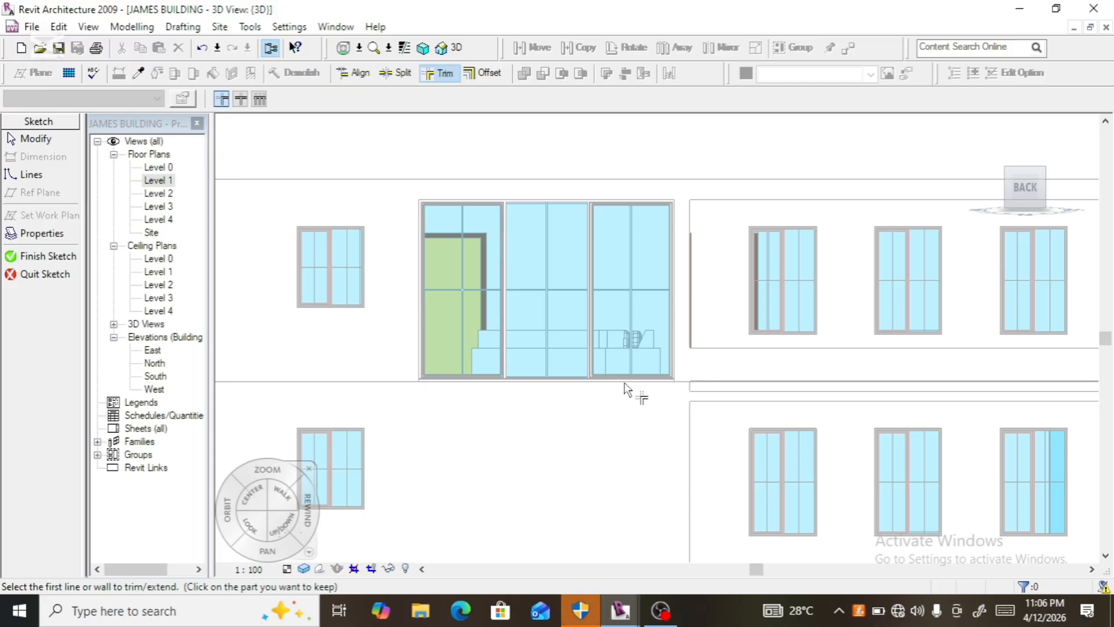
scroll(580, 388, down, 3)
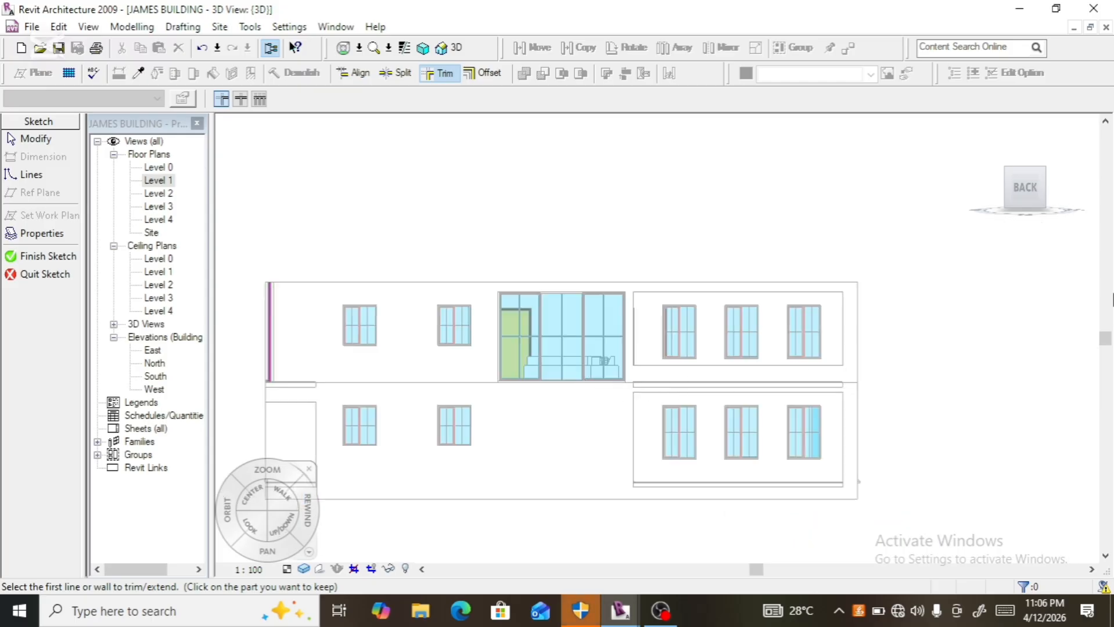
mouse_move(1057, 227)
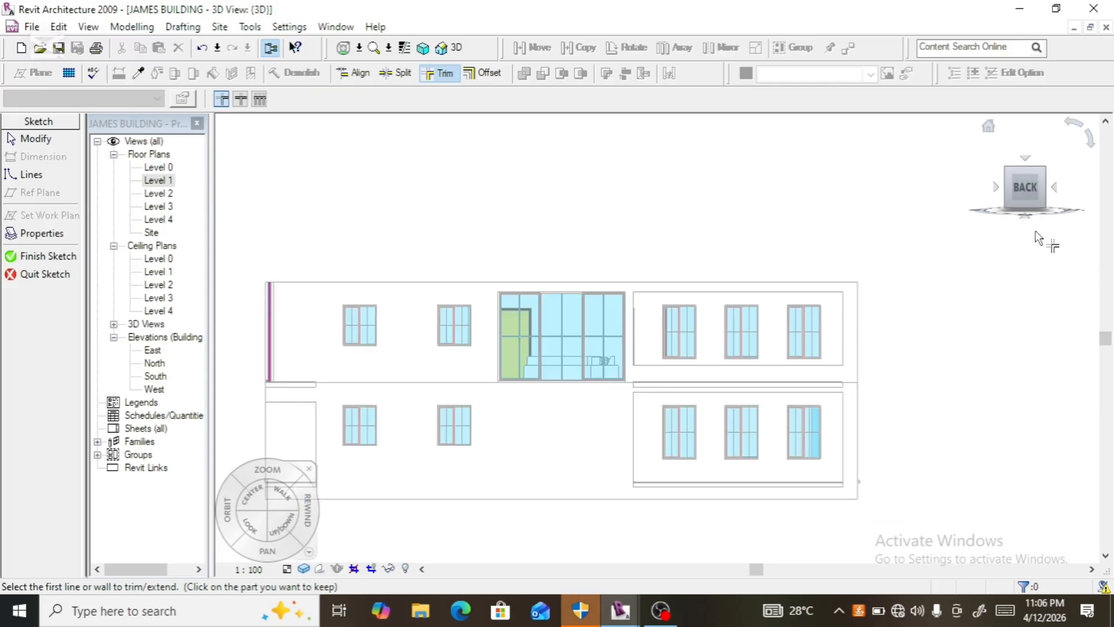
key(Escape)
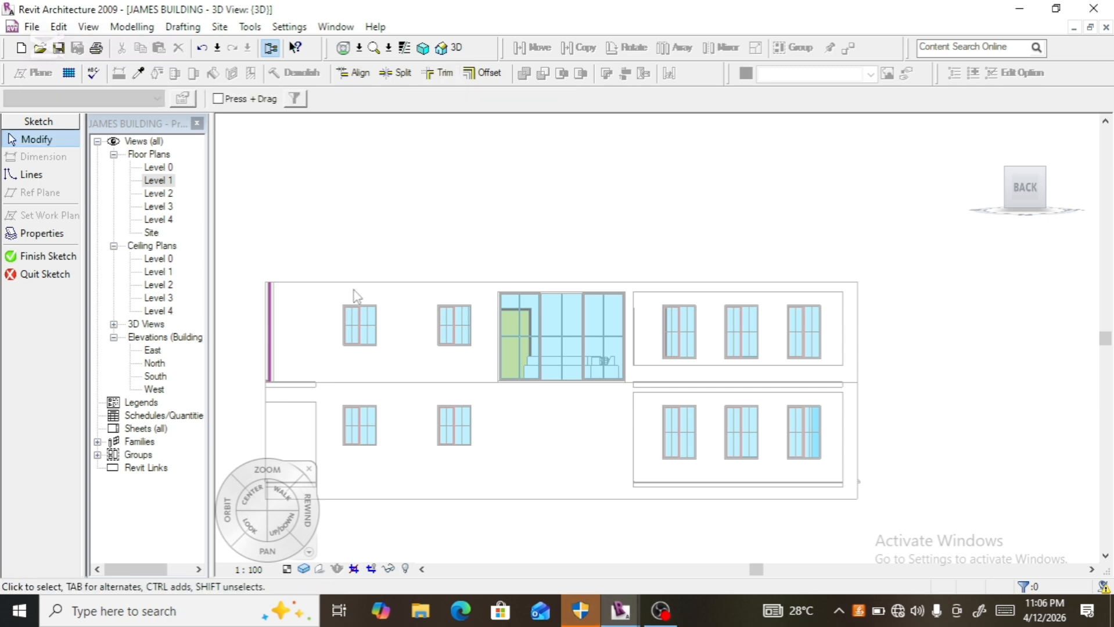
click(26, 259)
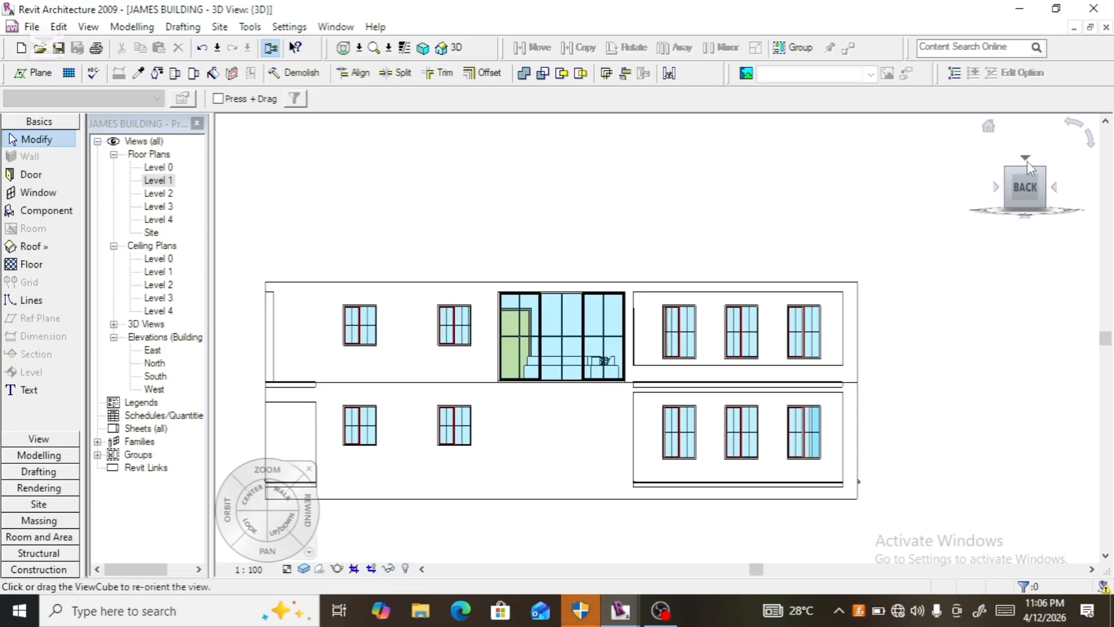
- Open the profile sketch of the upper-floor back wall beside the balcony corner, viewed squarely from the back
drag(1025, 187, 1026, 215)
scroll(1038, 138, down, 2)
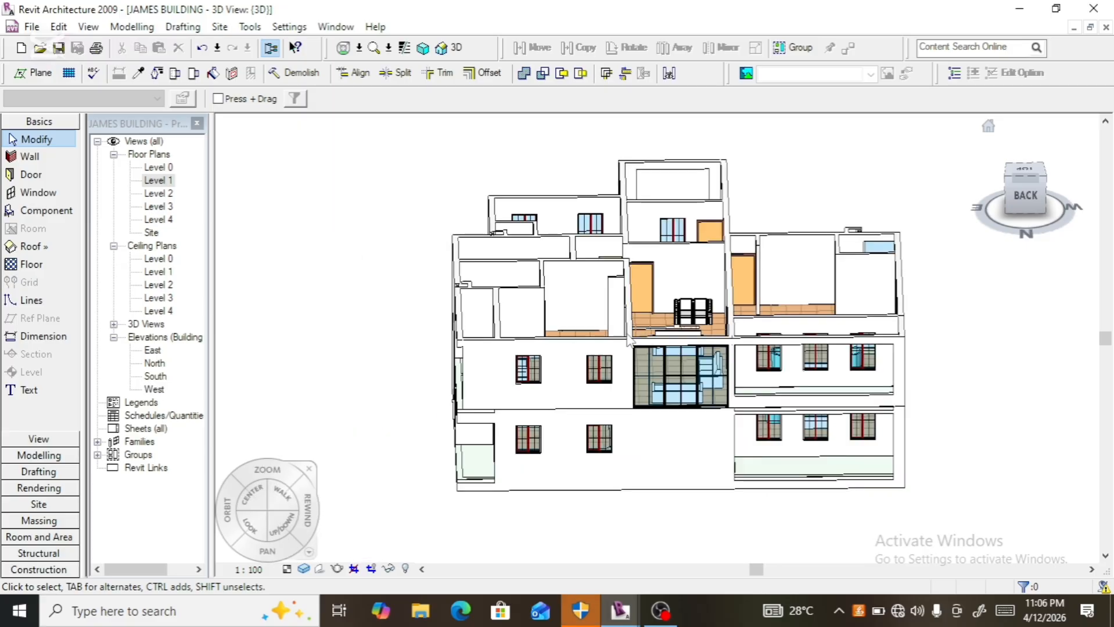
scroll(460, 363, up, 5)
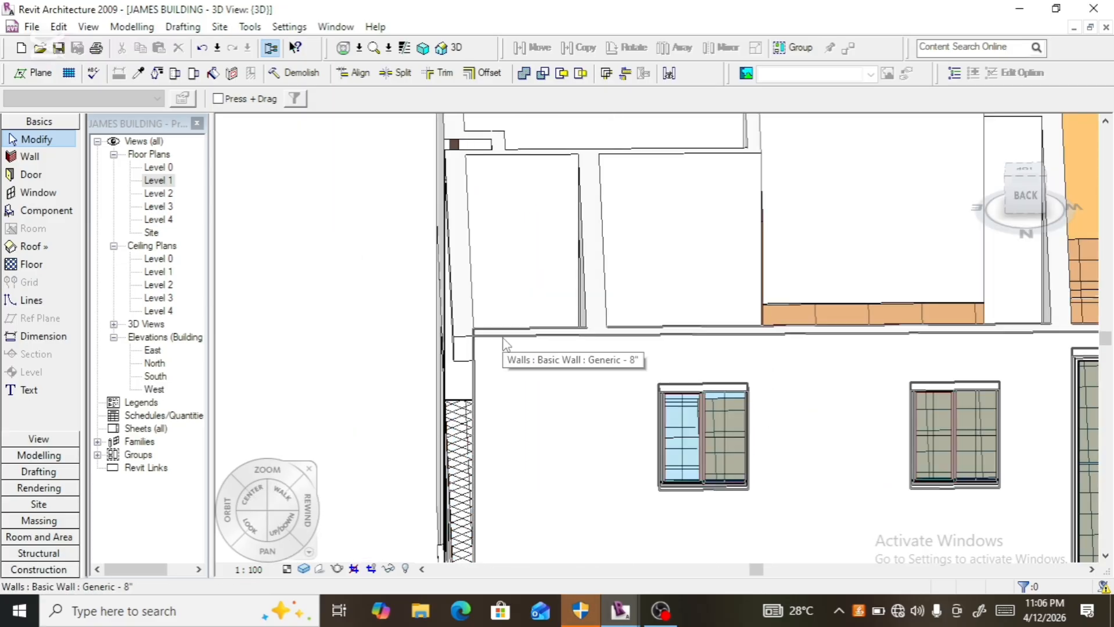
click(568, 386)
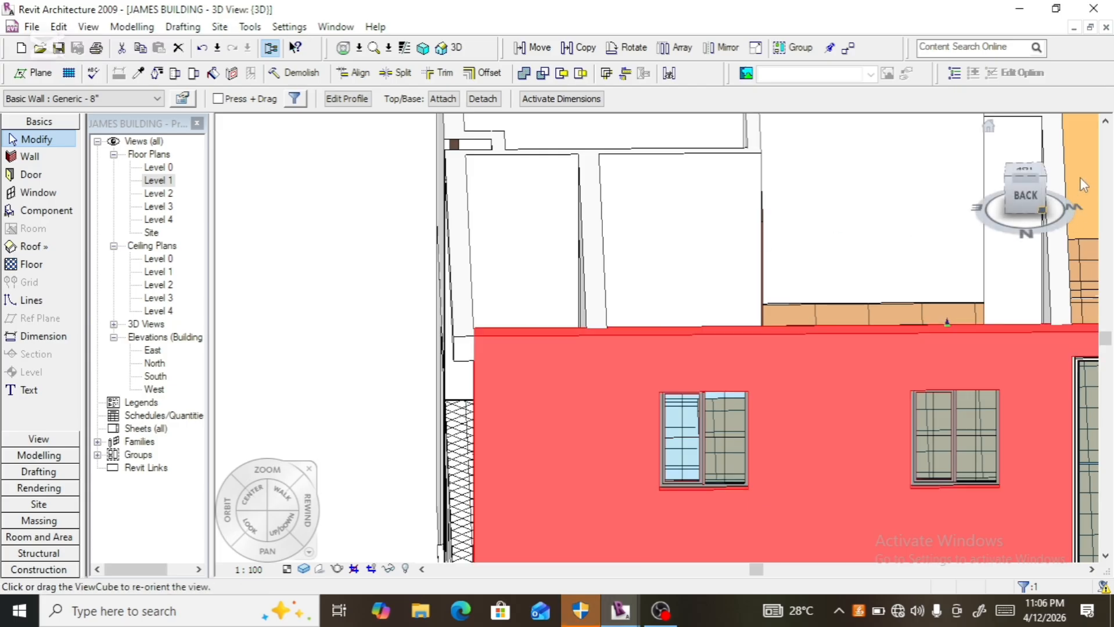
click(1021, 195)
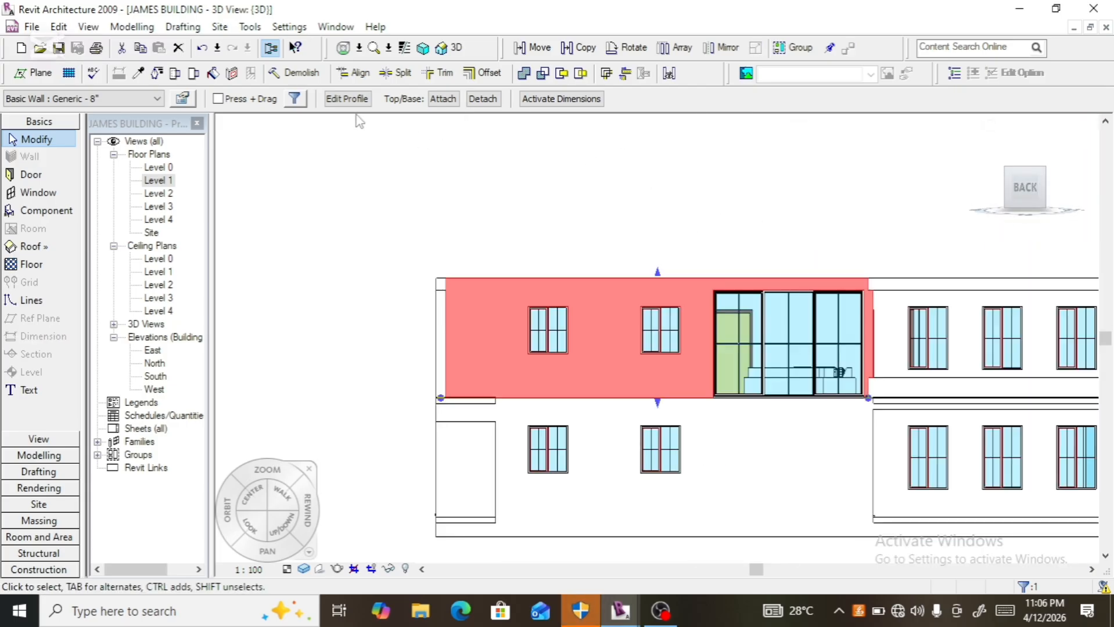
click(348, 100)
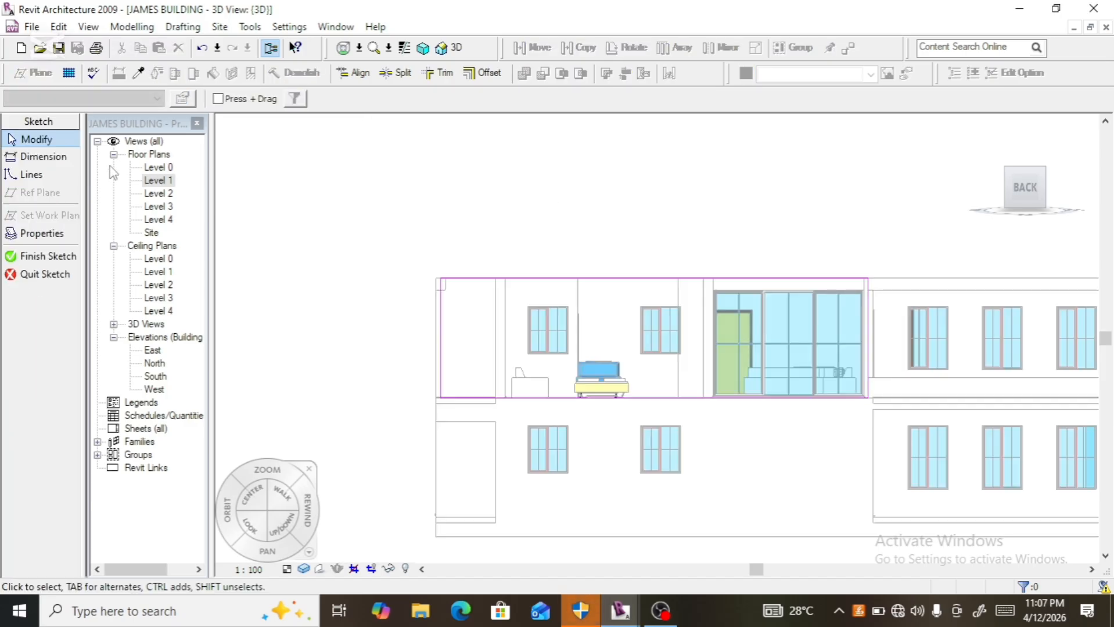
- Sketch a 1385 mm beam underside inward from the back wall's outer edge, level with the adjoining beam, and a vertical down to the base line
click(30, 177)
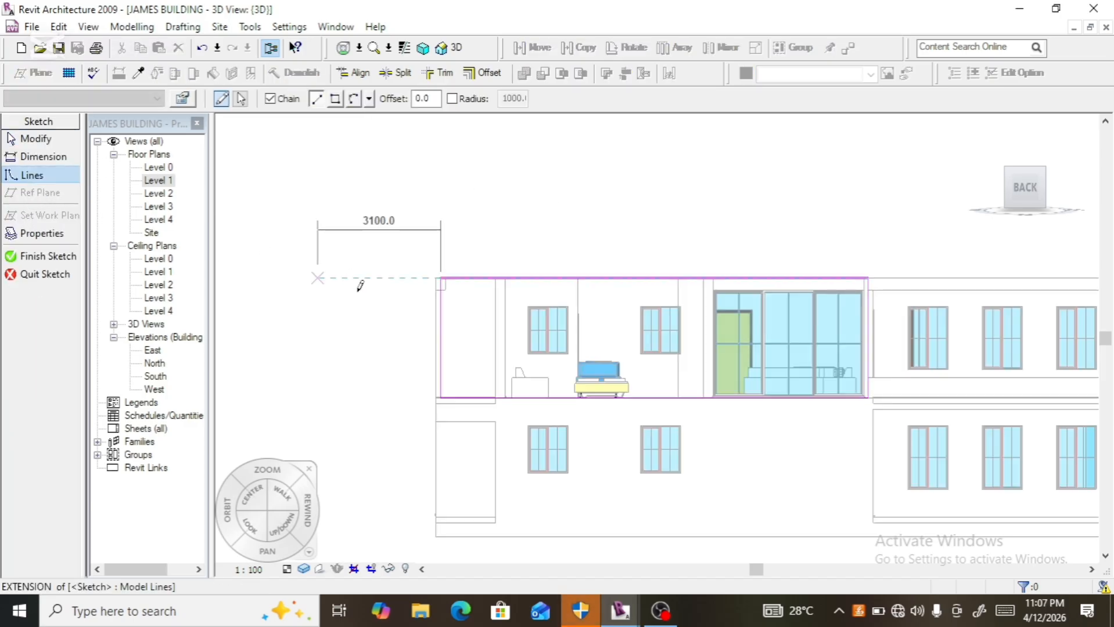
scroll(411, 349, up, 1)
scroll(464, 335, up, 2)
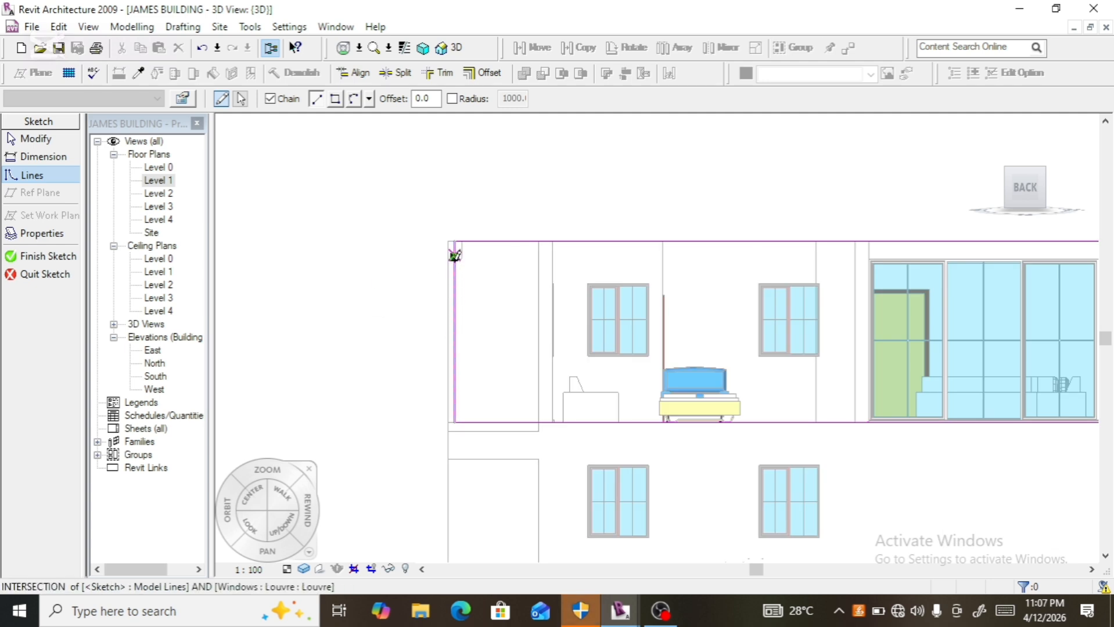
click(455, 256)
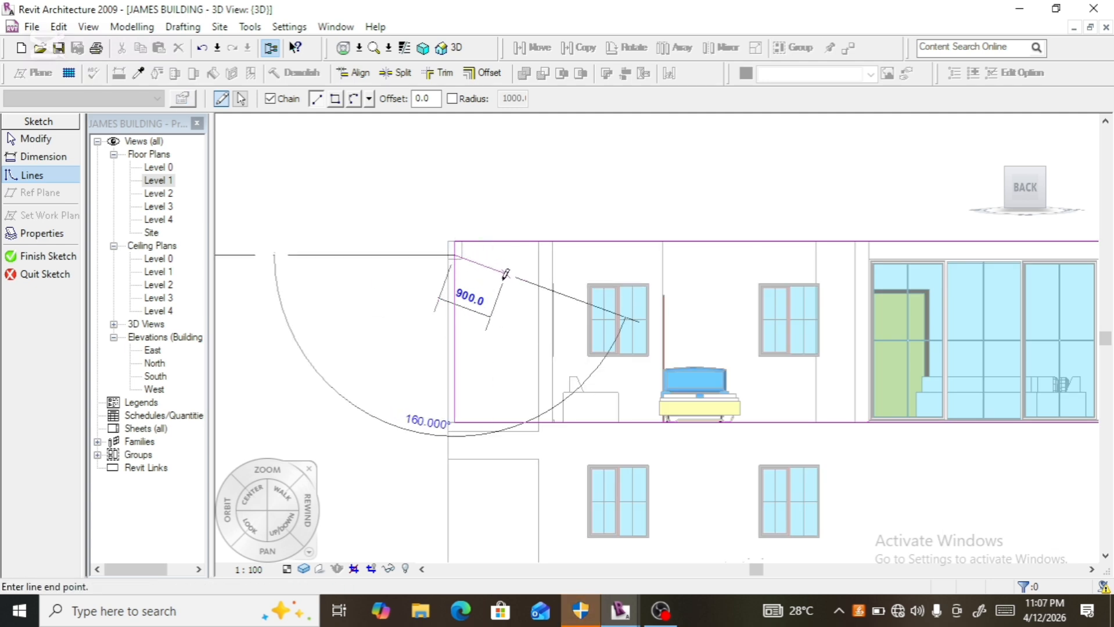
key(Escape)
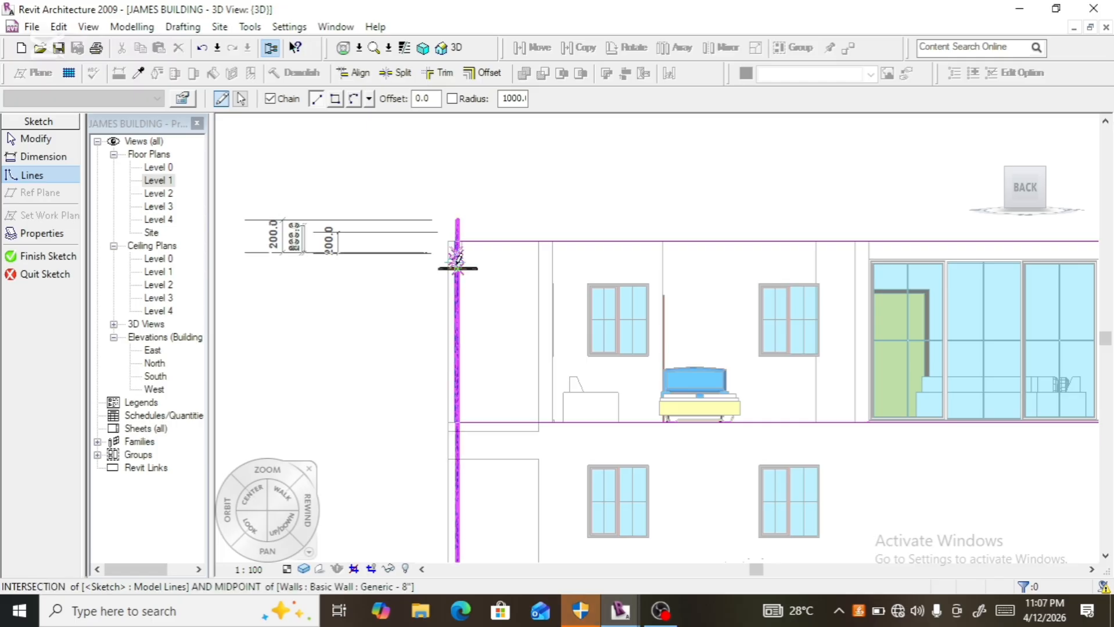
scroll(457, 258, up, 2)
click(458, 269)
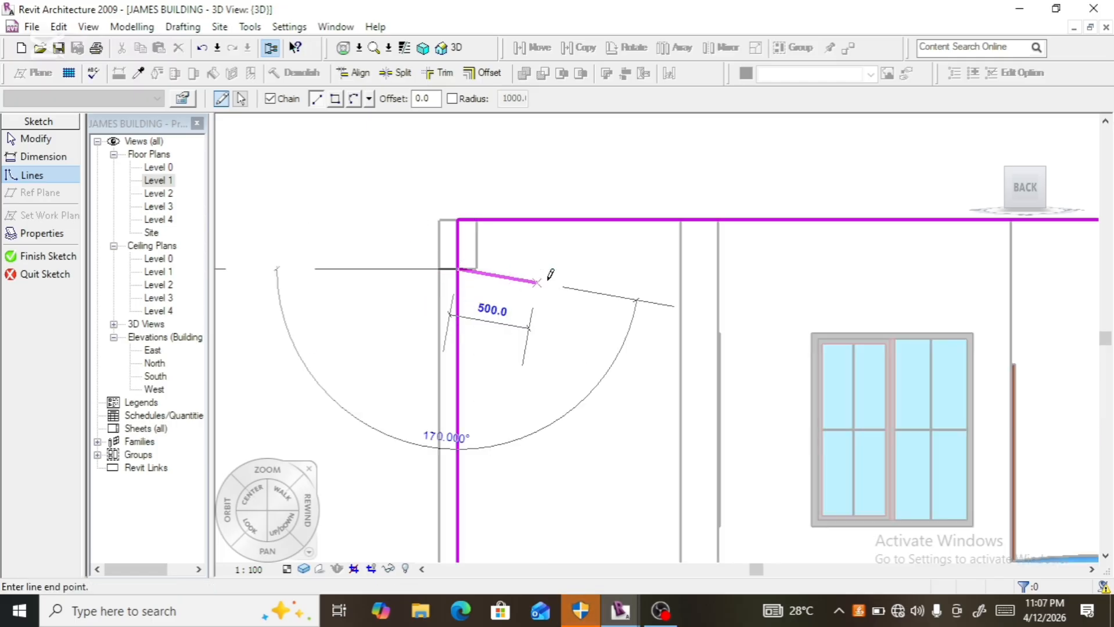
click(683, 268)
scroll(668, 250, down, 2)
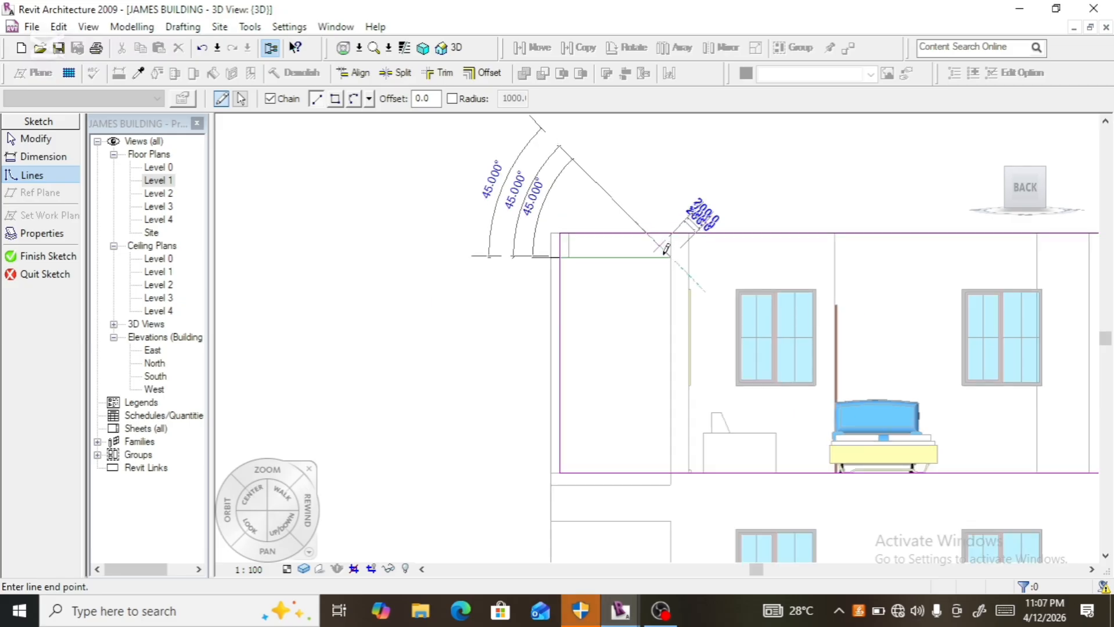
scroll(666, 250, down, 1)
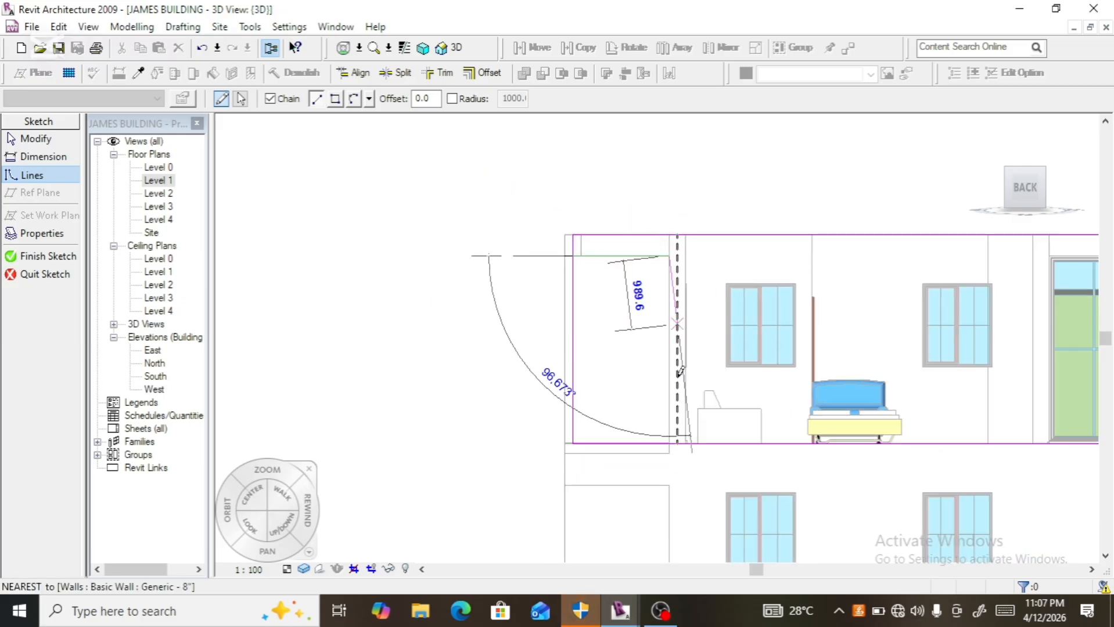
click(670, 442)
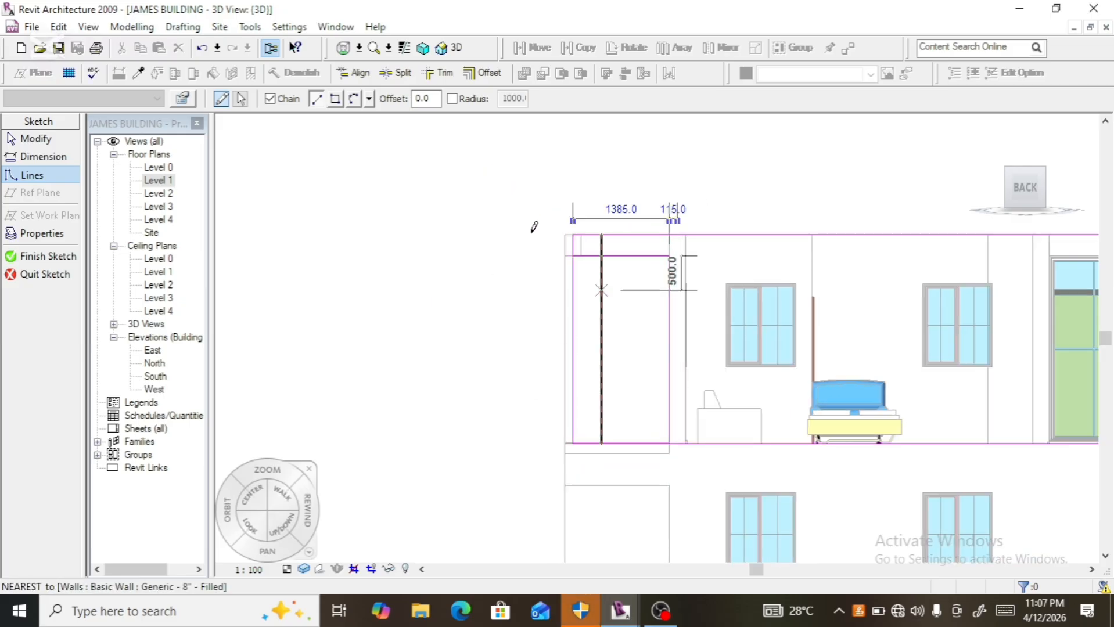
- Trim the opening lines into corners with the outer edge and base line, keeping the beam and room side, and finish the back wall's sketch
click(439, 74)
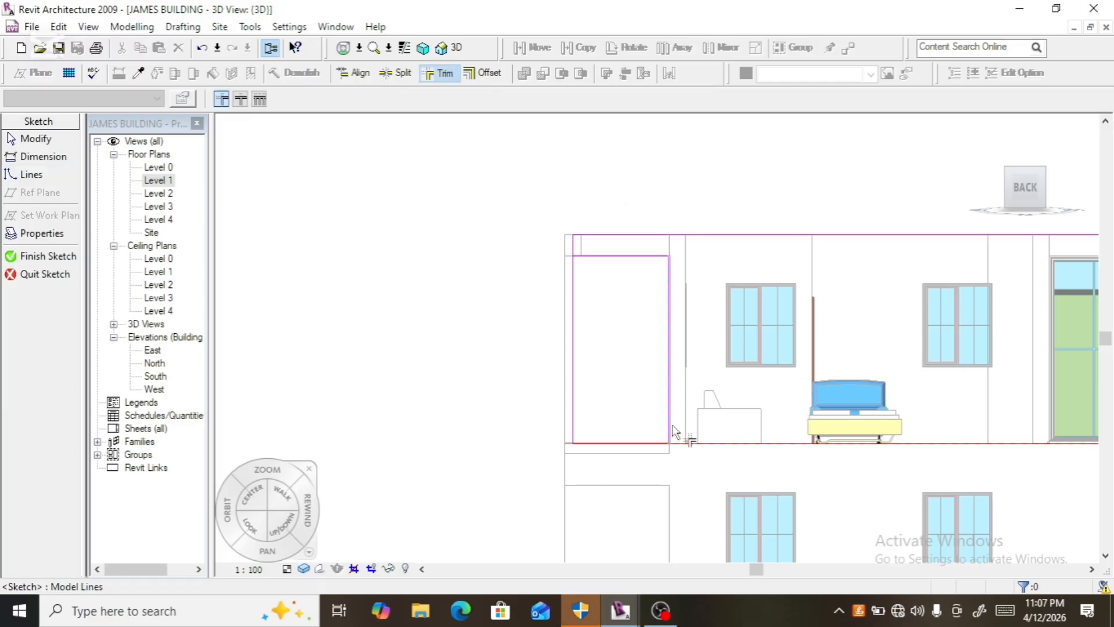
click(602, 254)
click(575, 248)
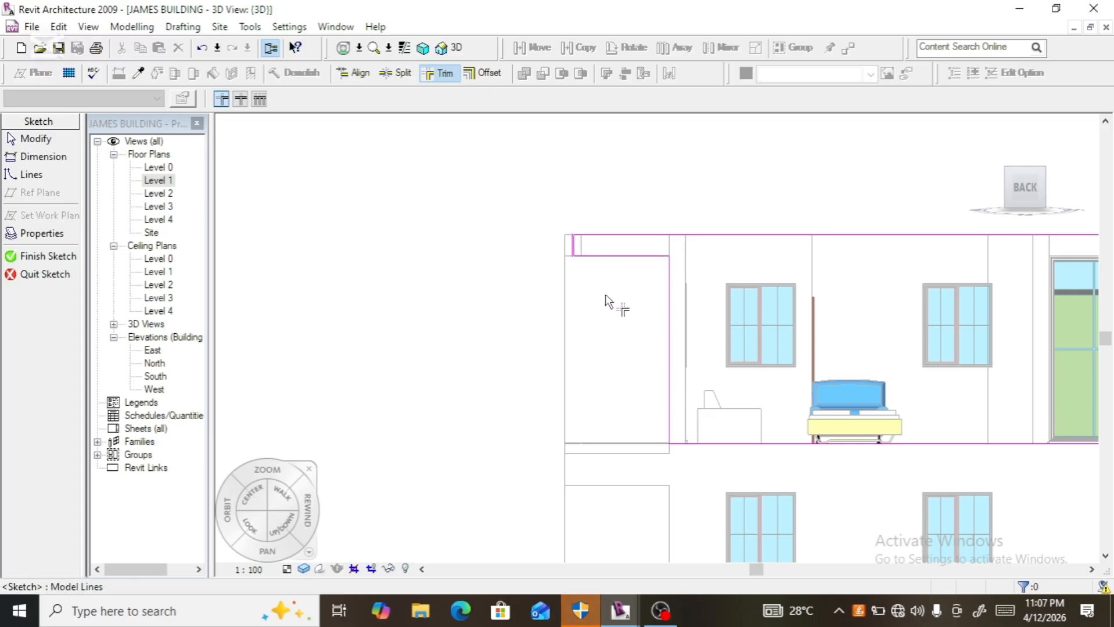
click(63, 258)
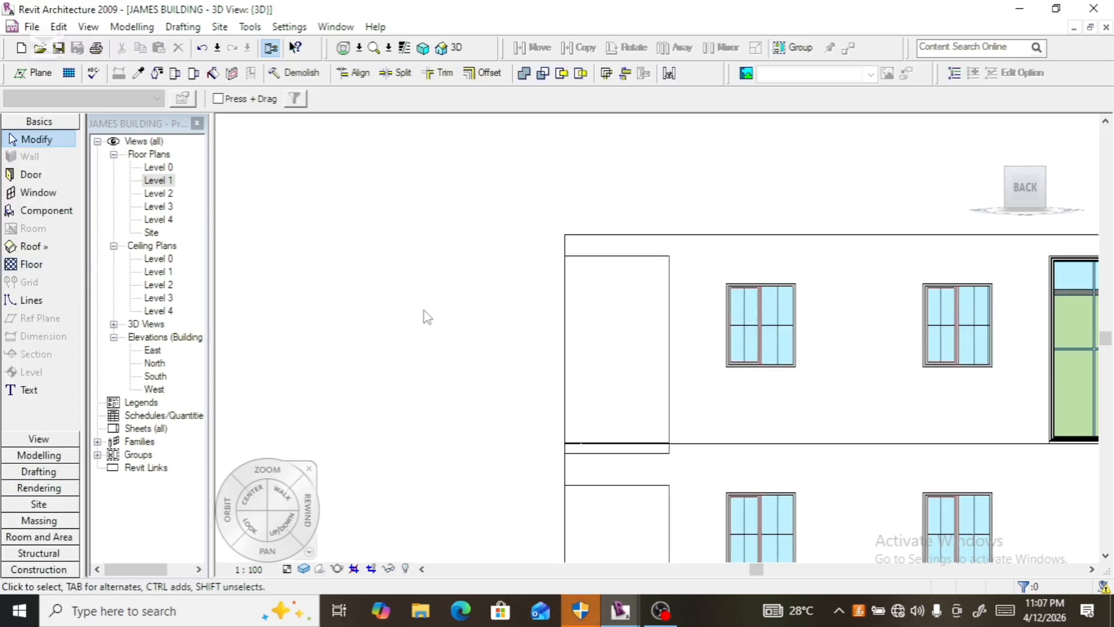
- Examine the rebuilt upper-floor balcony corner and its beams in 3D, close up and from farther away
click(1008, 186)
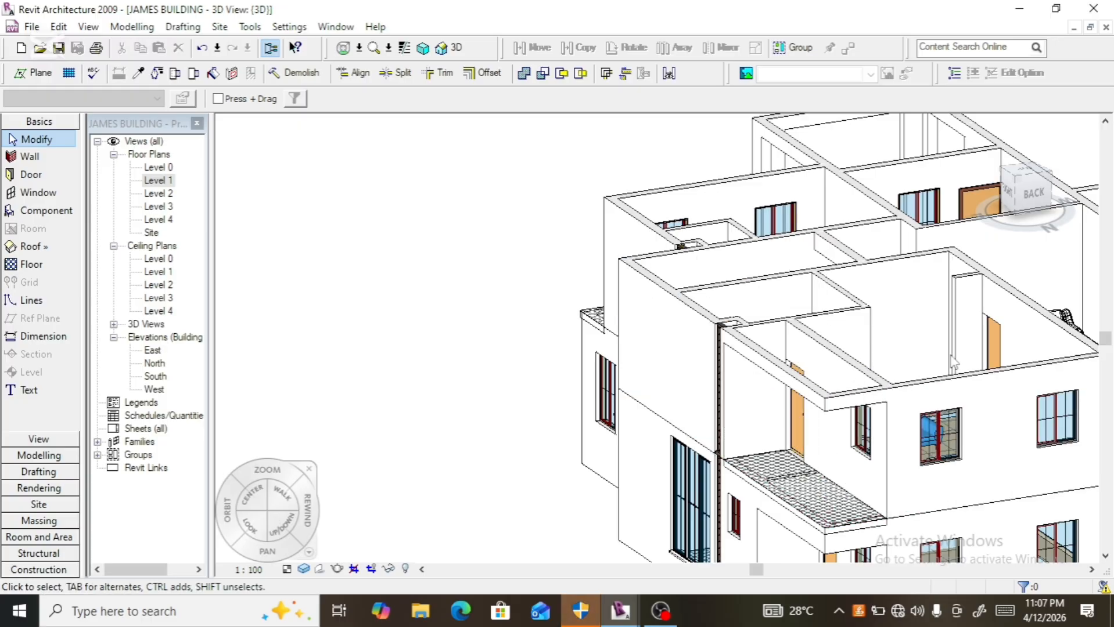
scroll(906, 524, up, 3)
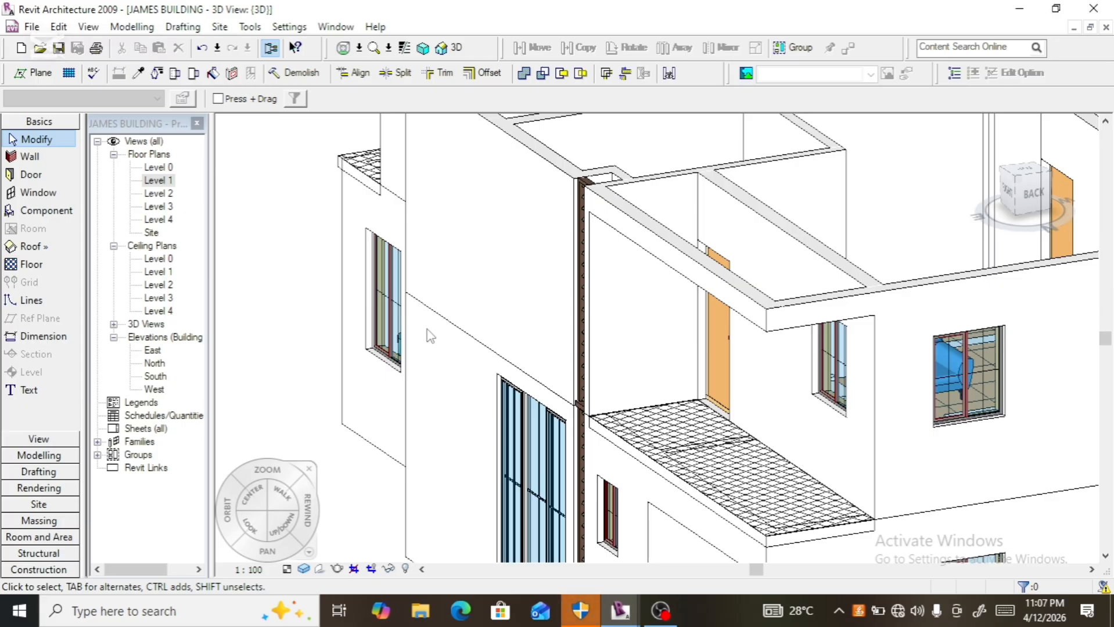
scroll(560, 210, up, 1)
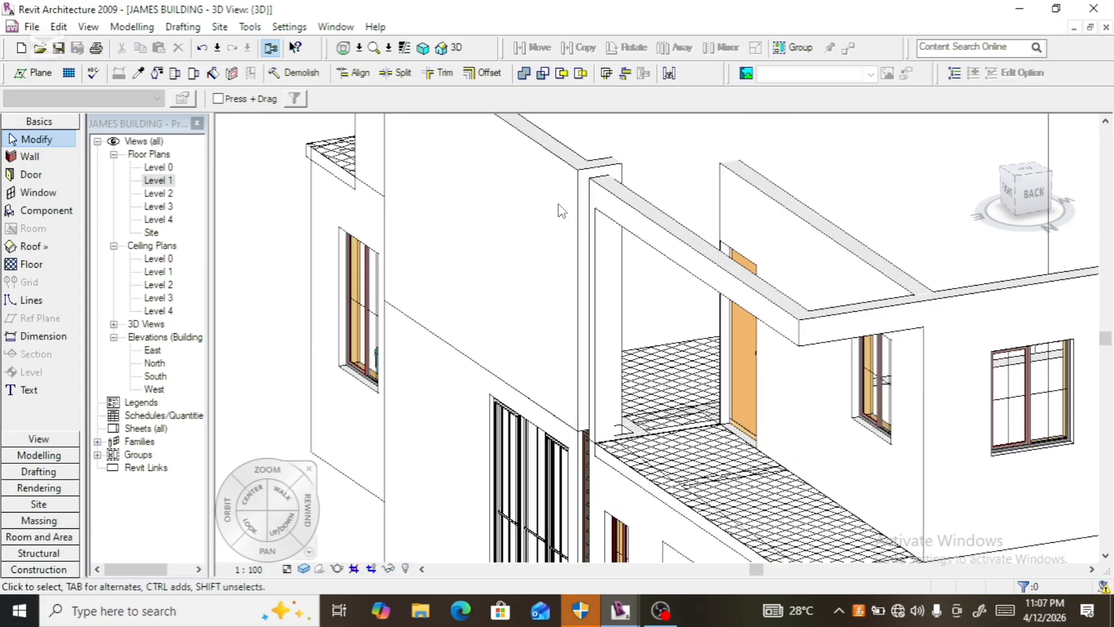
scroll(559, 210, down, 2)
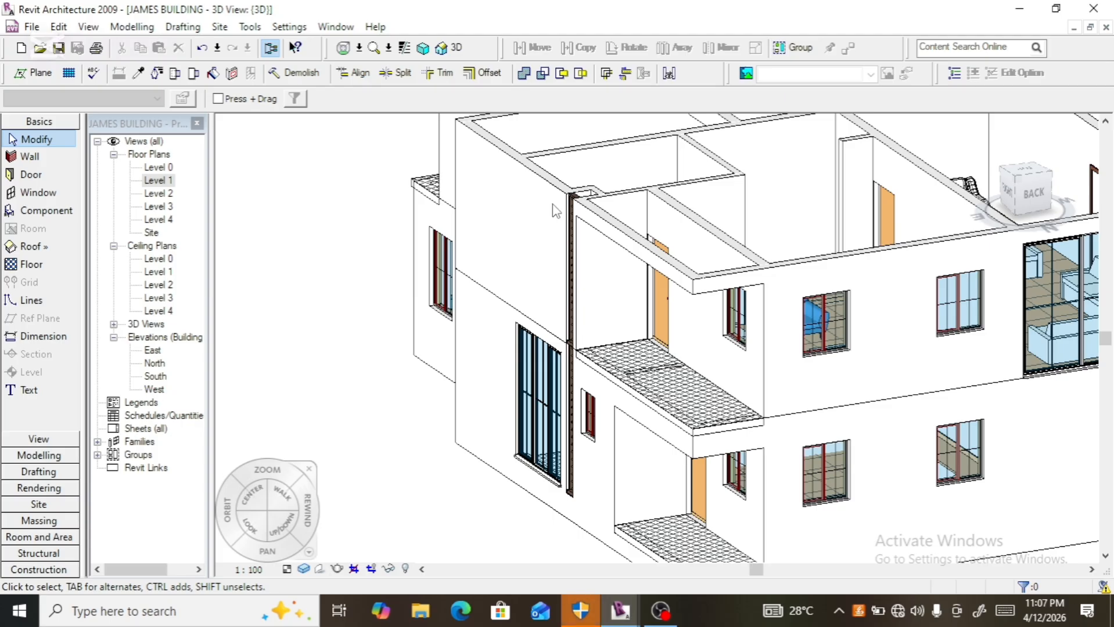
scroll(556, 211, down, 1)
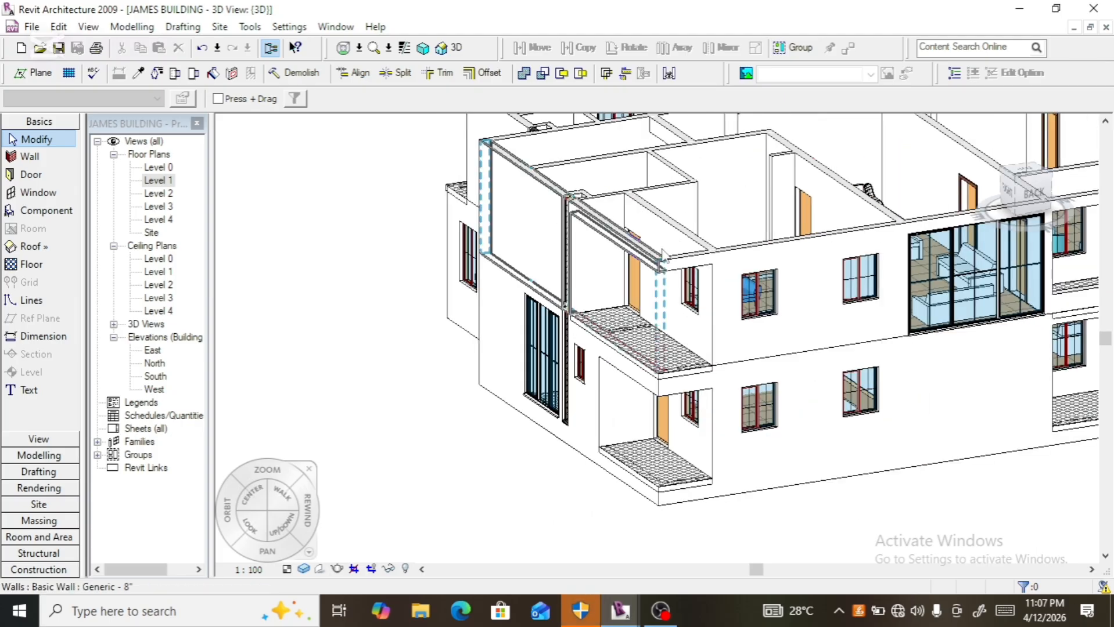
scroll(650, 255, down, 1)
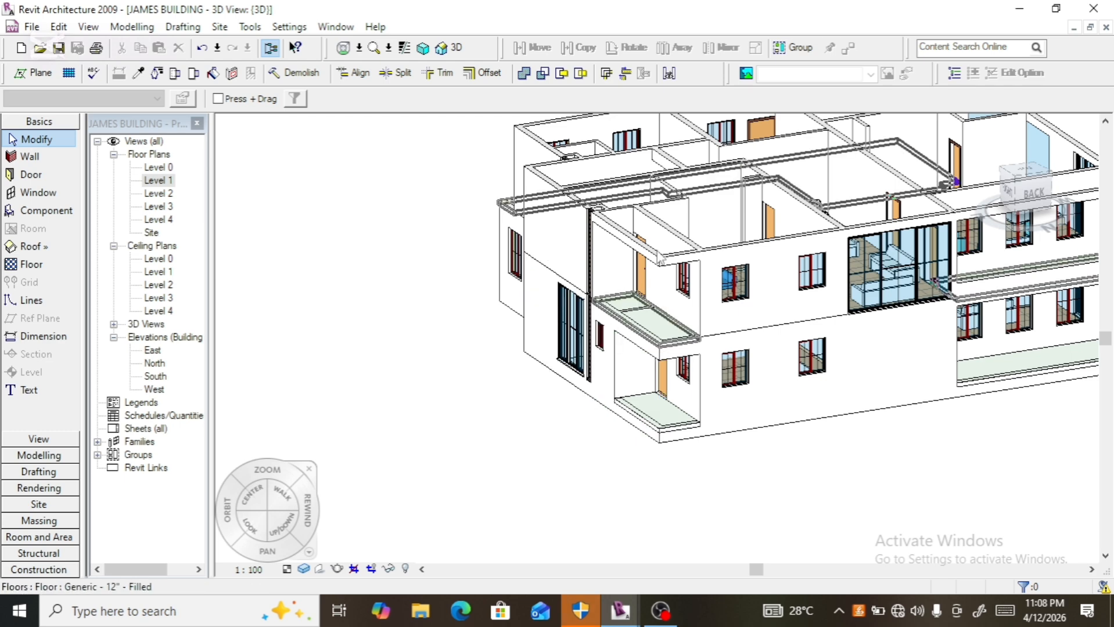
scroll(569, 328, down, 3)
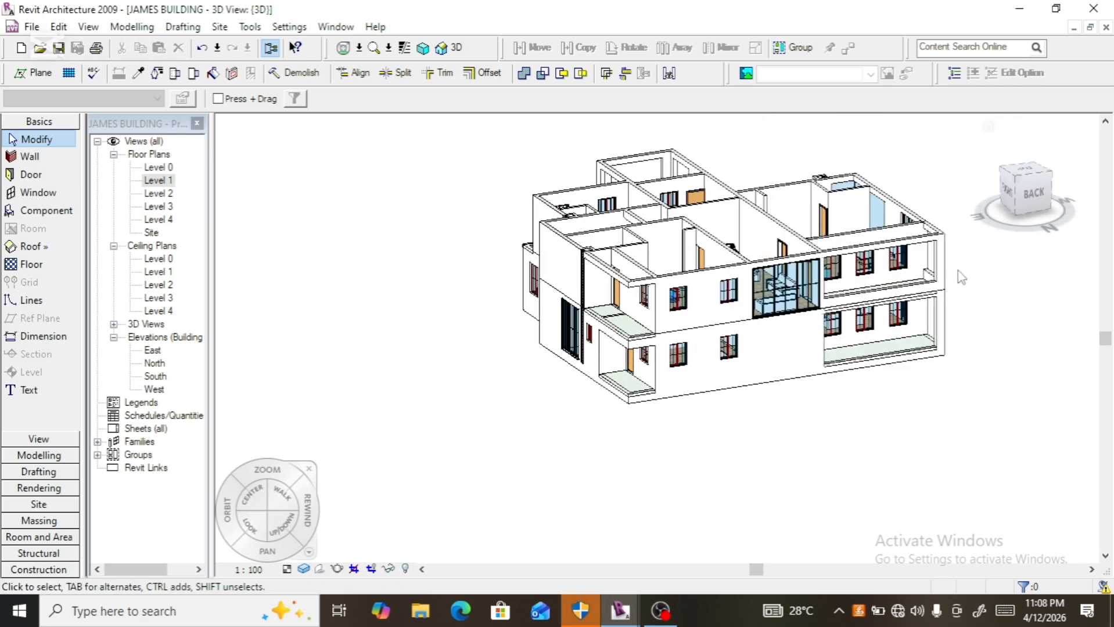
- Open the profile sketch of the ground-floor wall framing the wide rear balcony with three windows, viewed squarely from the back
scroll(967, 276, up, 5)
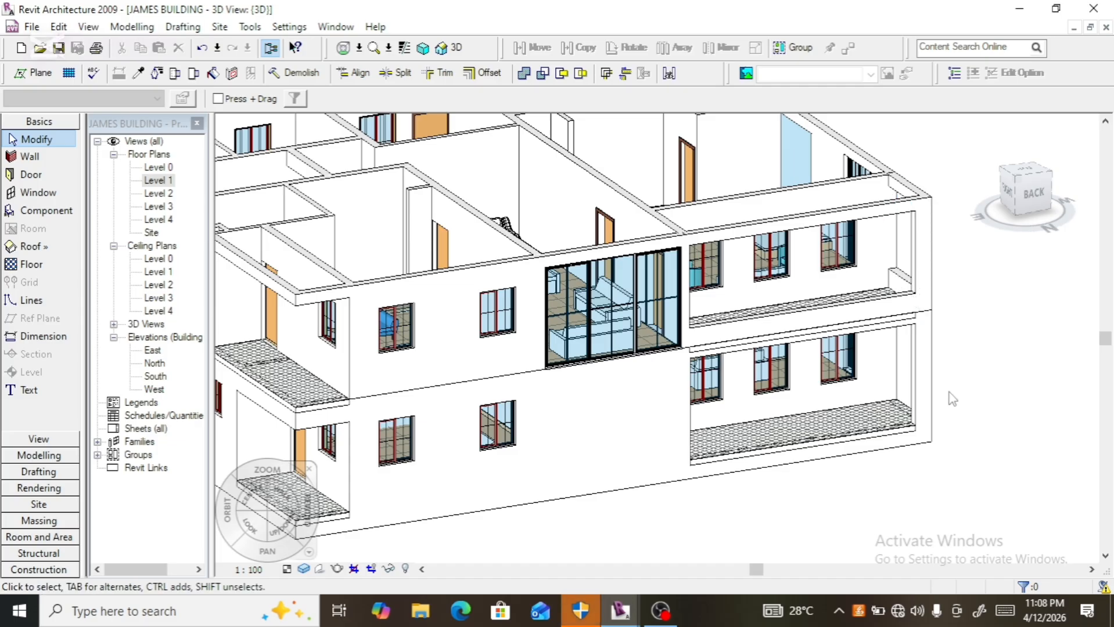
click(924, 397)
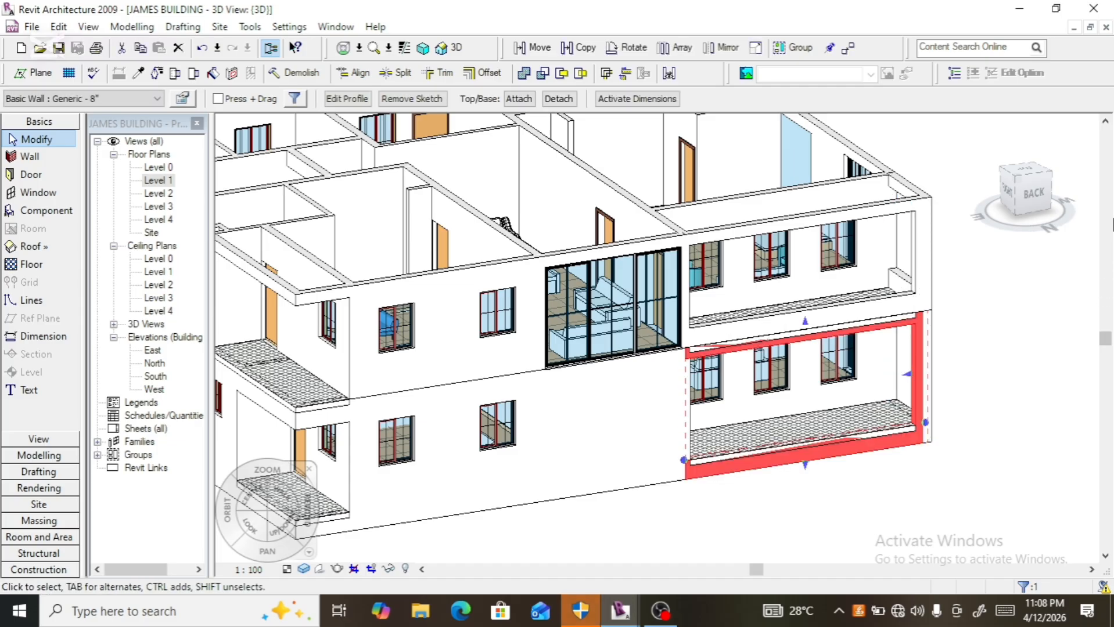
click(1032, 195)
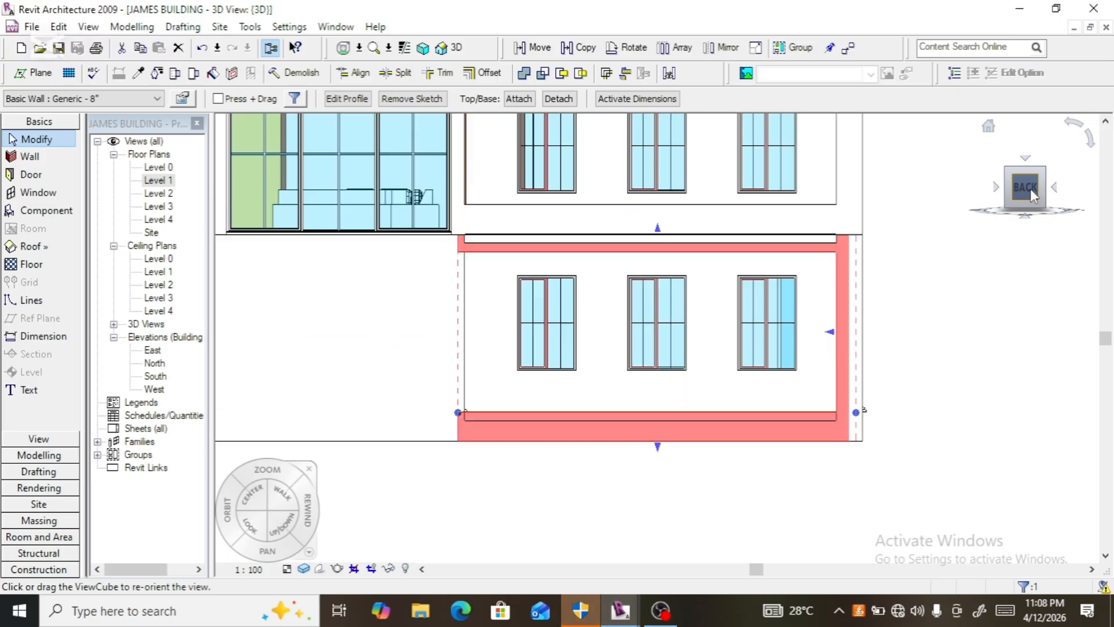
scroll(882, 334, down, 2)
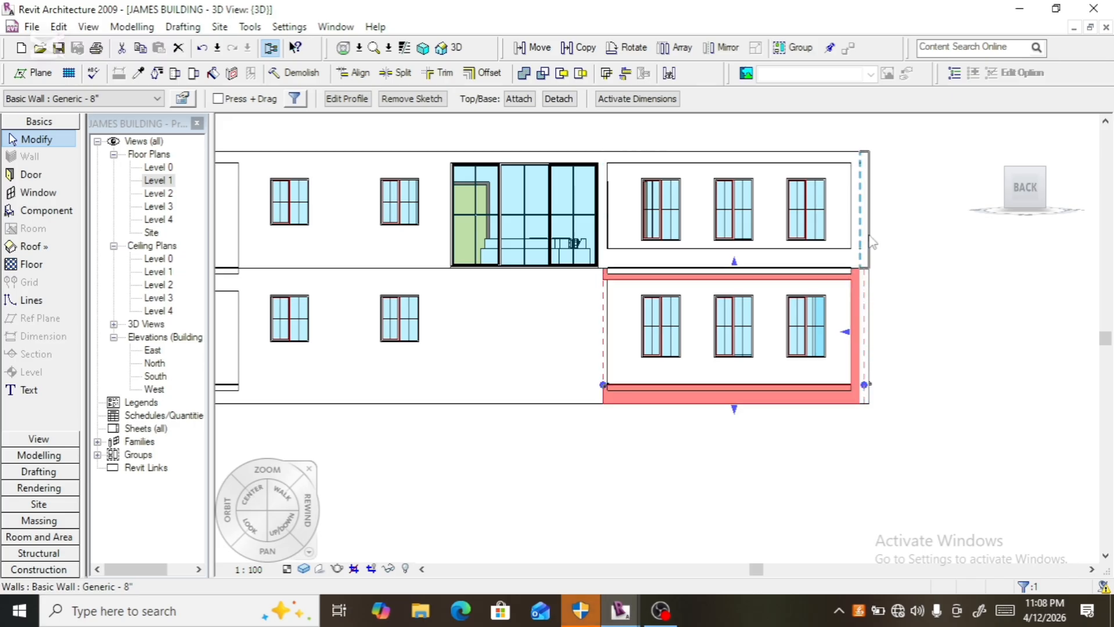
scroll(851, 315, up, 1)
scroll(851, 315, up, 1)
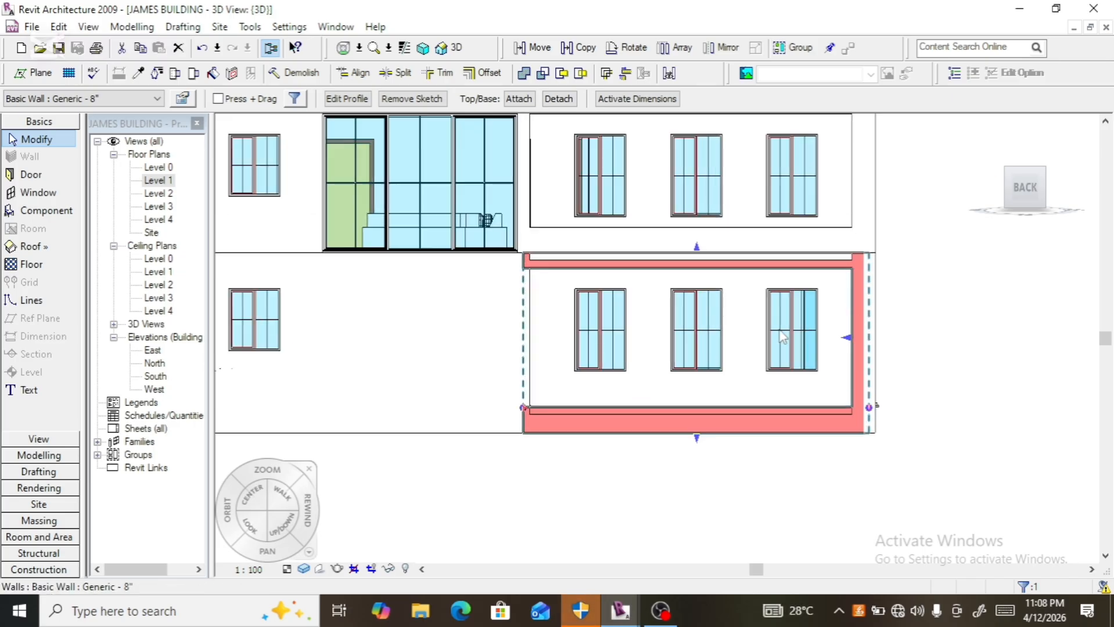
click(348, 99)
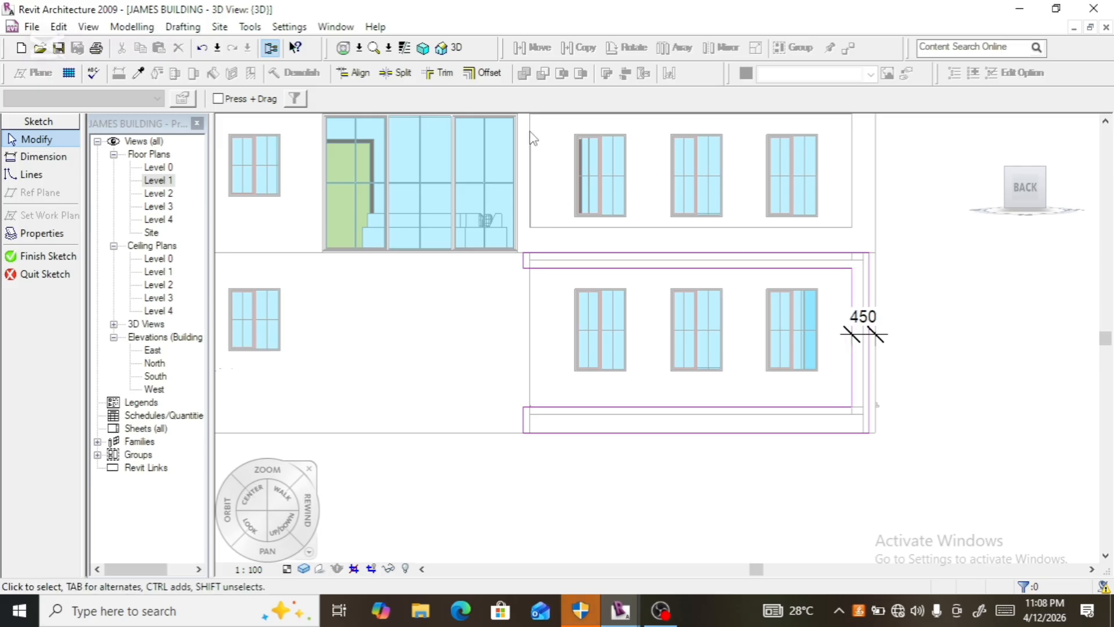
click(439, 76)
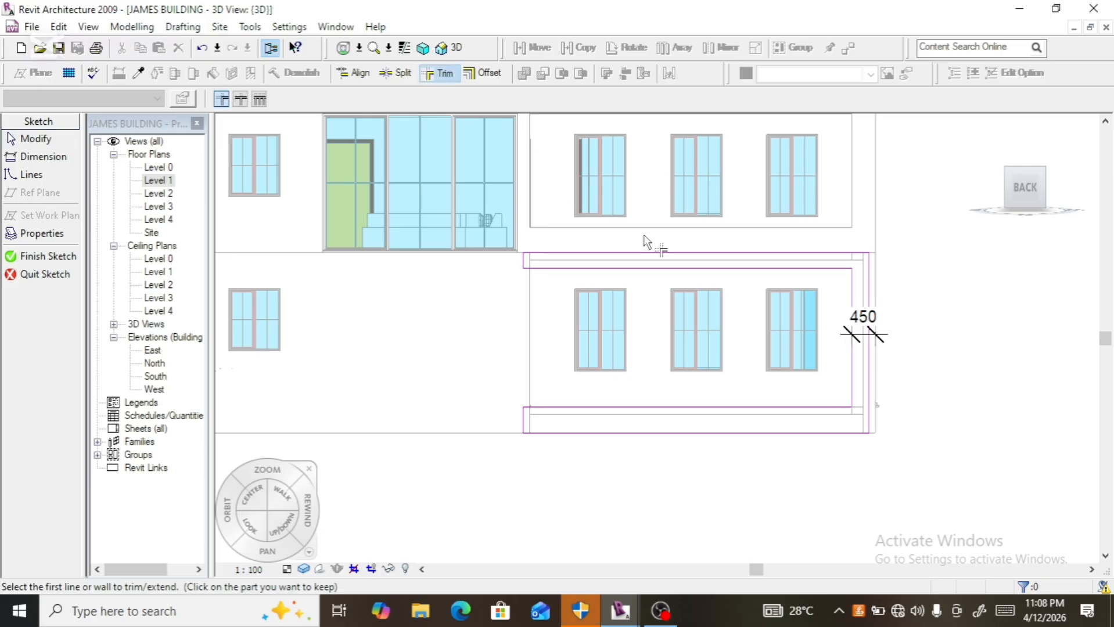
click(853, 302)
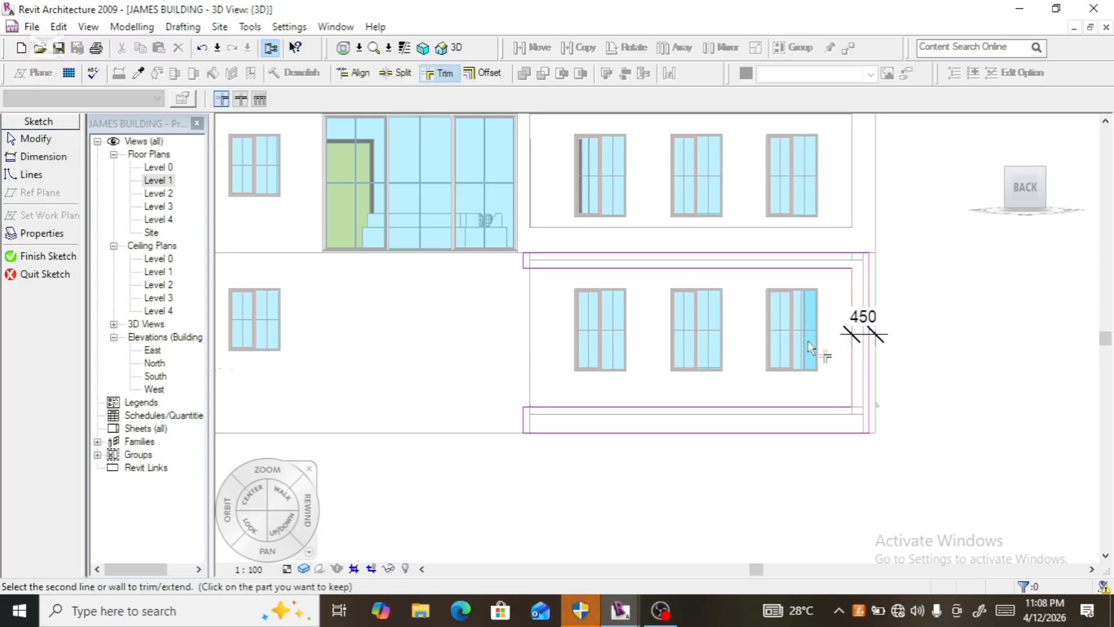
key(Escape)
key(Escape)
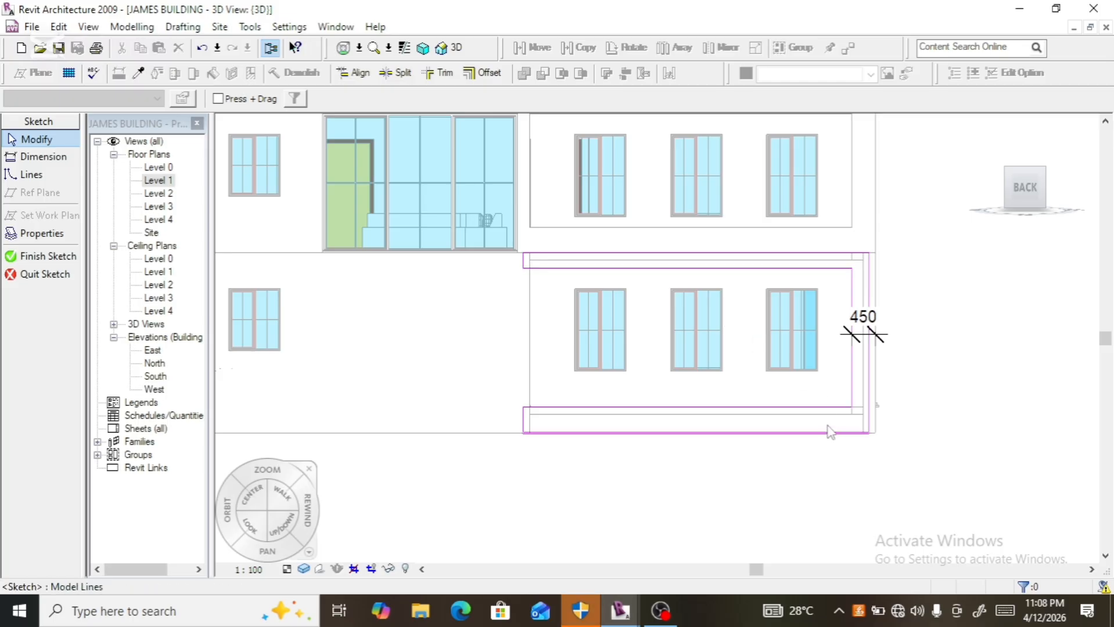
- Delete the opening's inner vertical line, the top beam's underside line and the beam's short end line from the ground-floor wall's profile
click(852, 389)
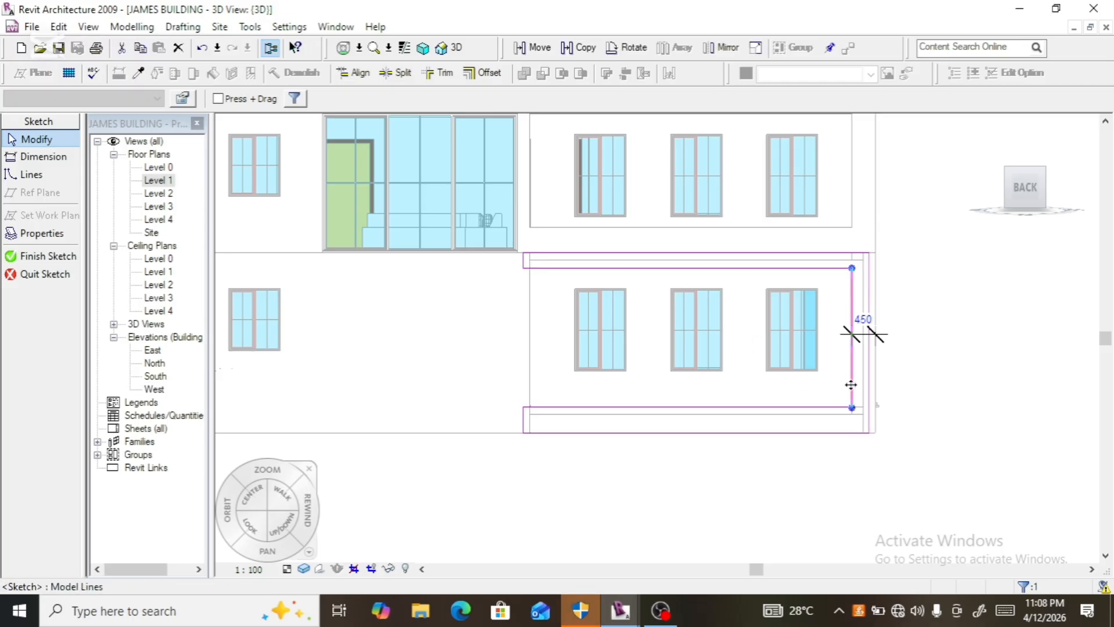
key(Delete)
click(619, 271)
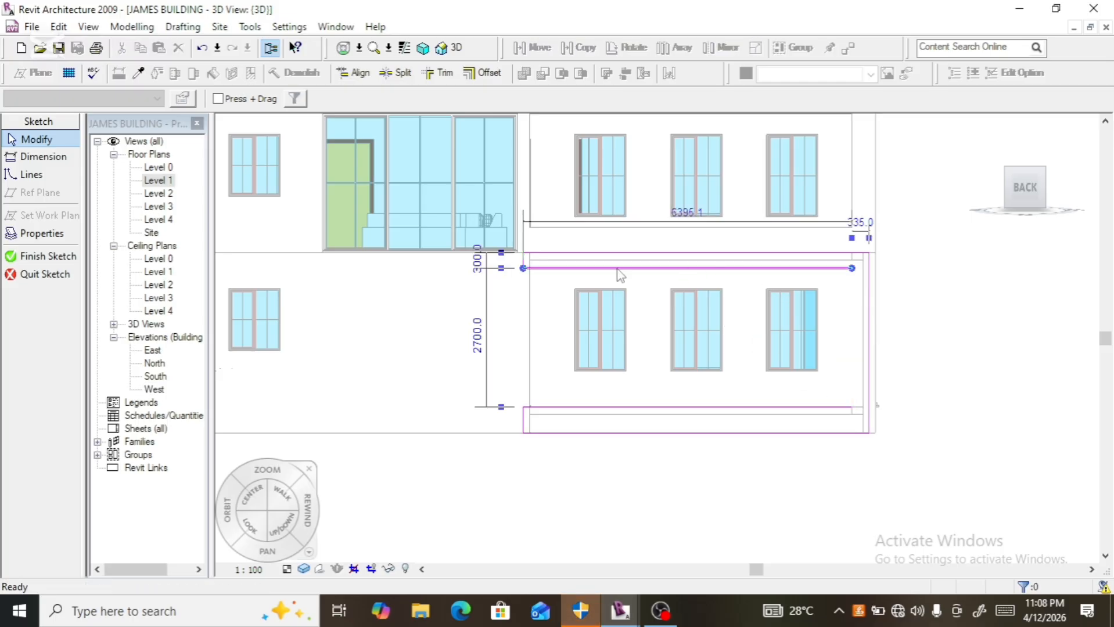
key(Delete)
click(524, 261)
key(Delete)
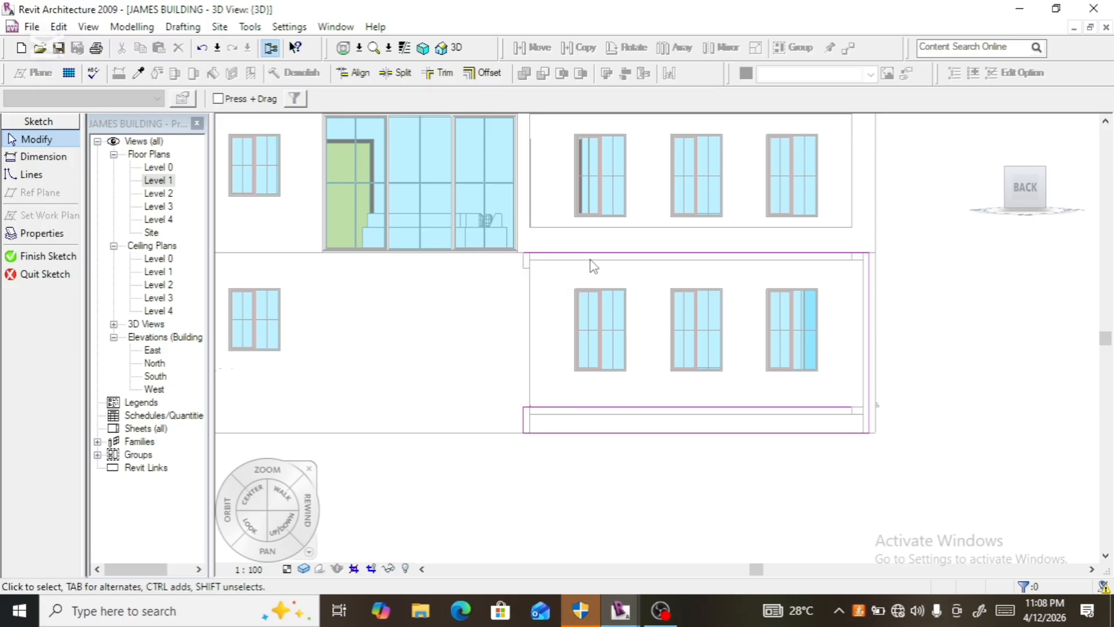
- Try reducing the ground-floor balcony wall to its low parapet by deleting the top line, trimming the outer vertical at the parapet top and finishing the sketch
click(596, 254)
key(Delete)
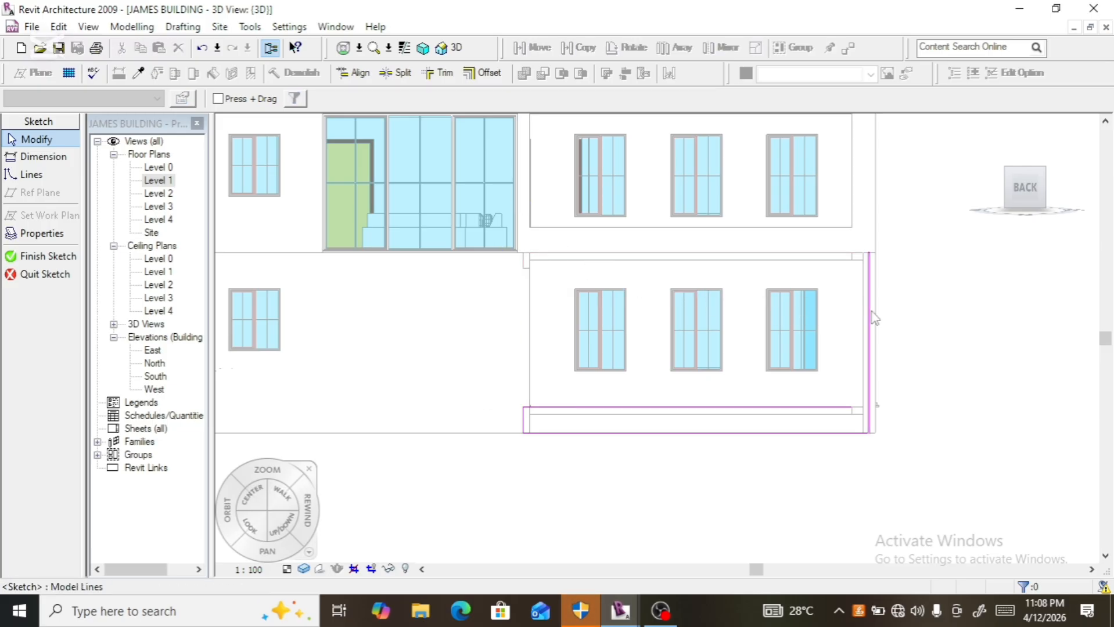
click(870, 318)
key(Delete)
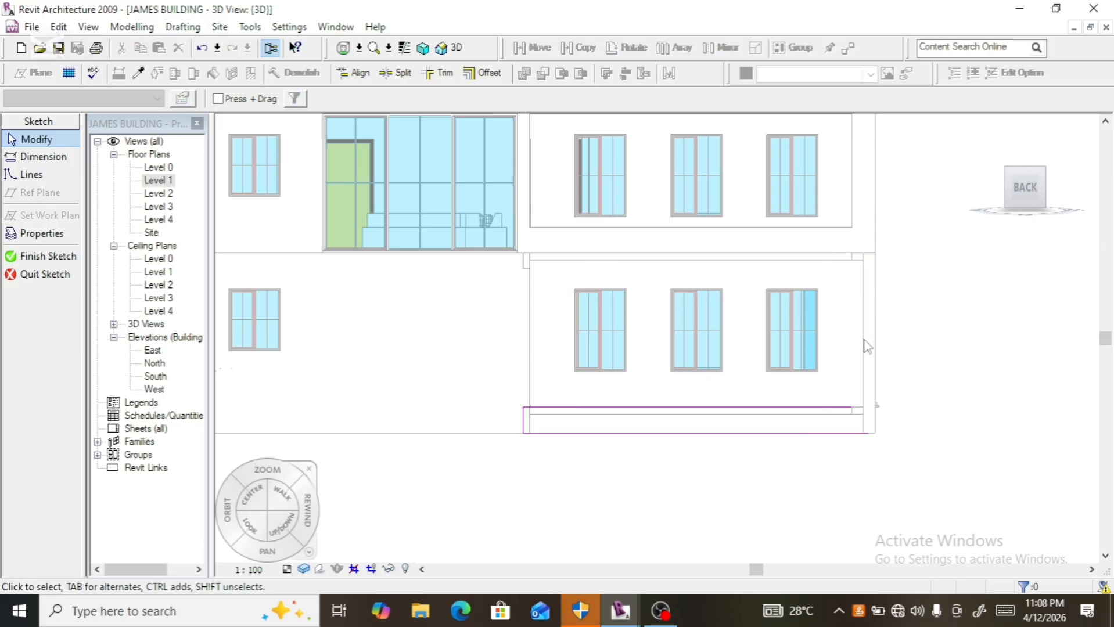
key(ctrl+z)
click(439, 73)
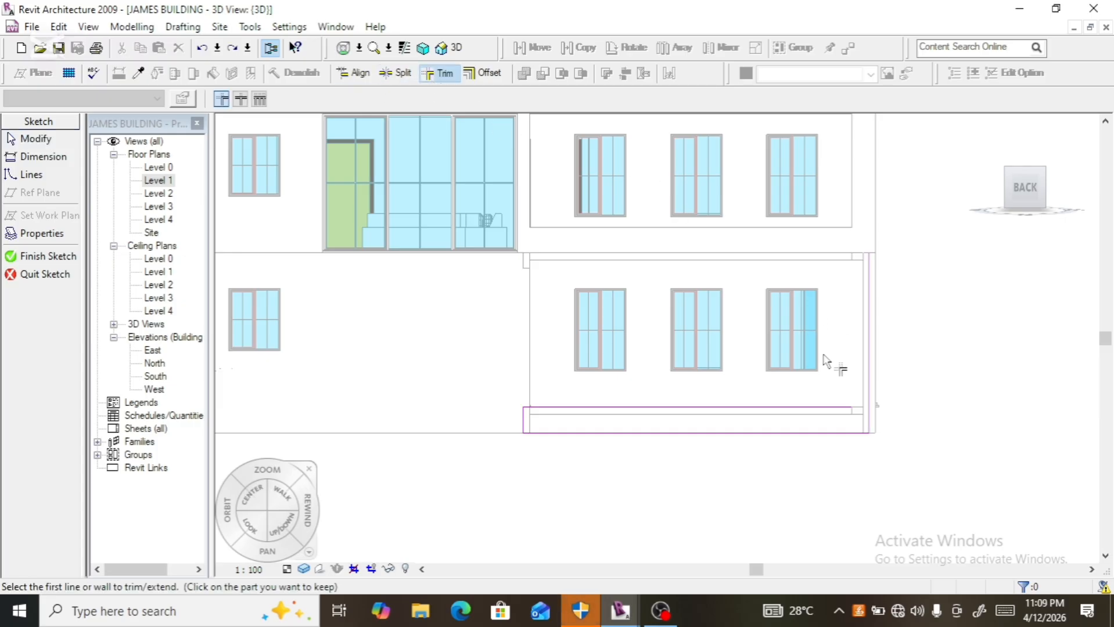
click(826, 409)
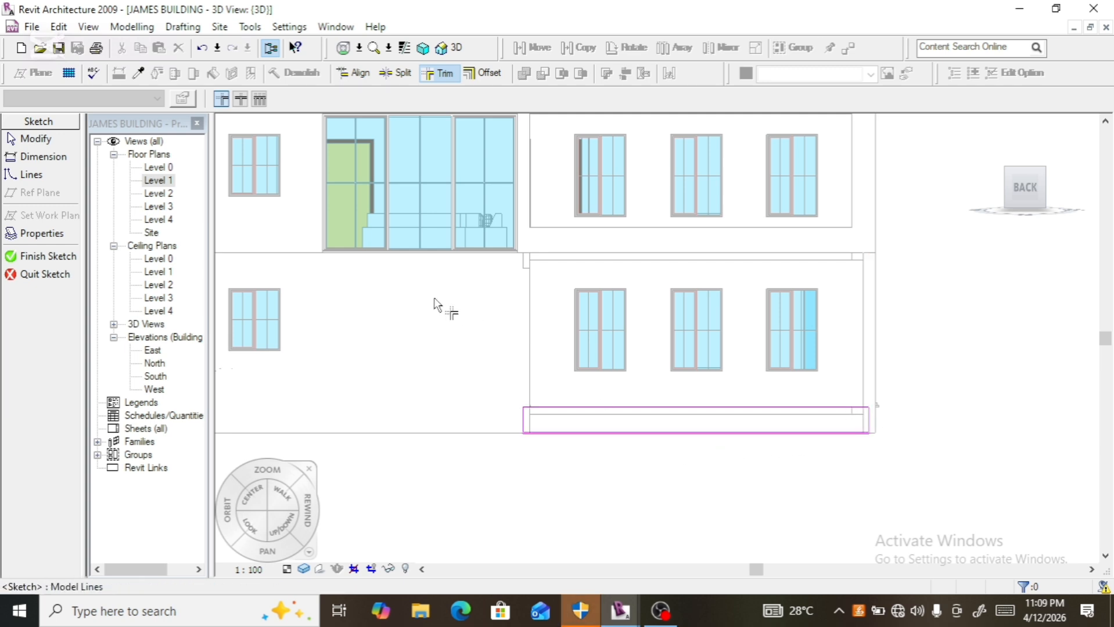
click(65, 258)
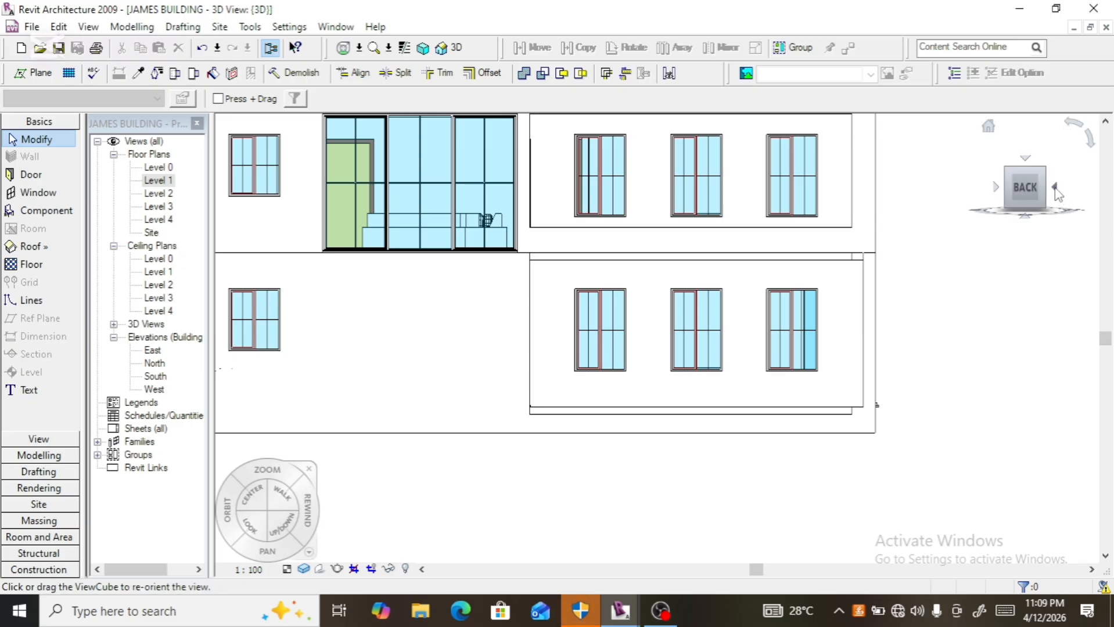
- Inspect the balcony corner from the building's left face, highlighting the ground-floor side wall around the double door
click(1055, 188)
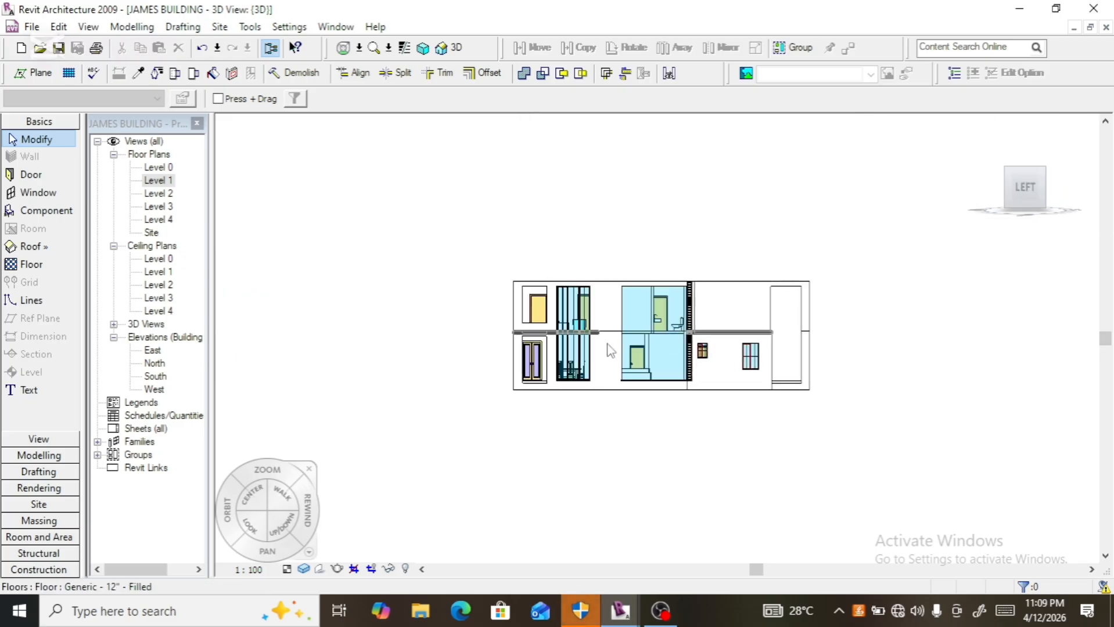
scroll(522, 353, up, 4)
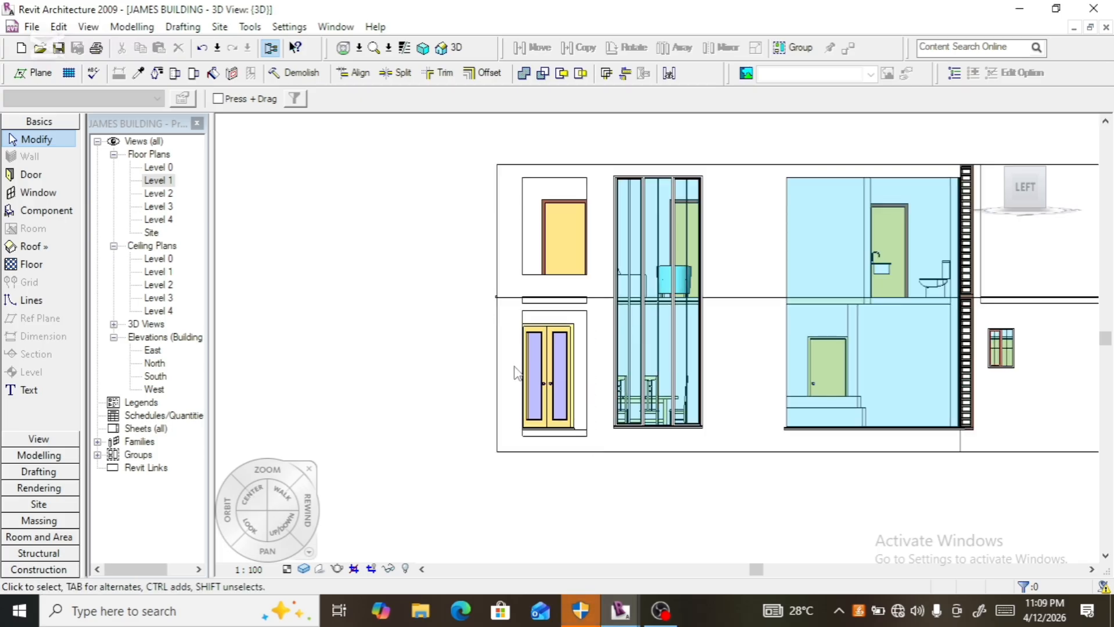
click(547, 460)
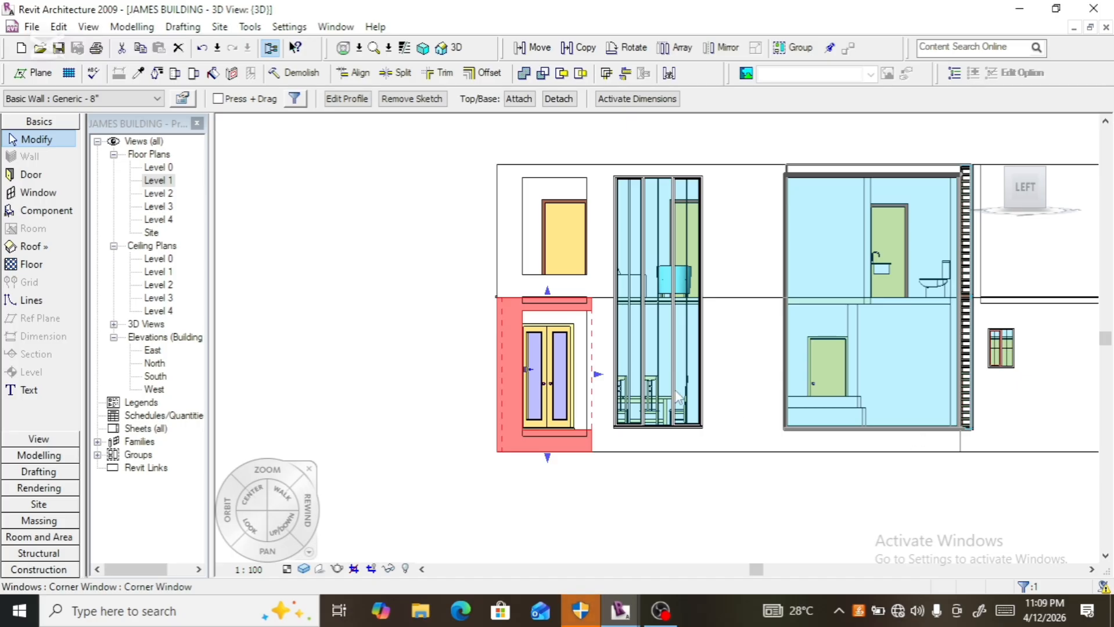
- Undo the finished sketch and the line deletions back to the top beam's underside line, and view the ground-floor wall's profile squarely from the back
key(Escape)
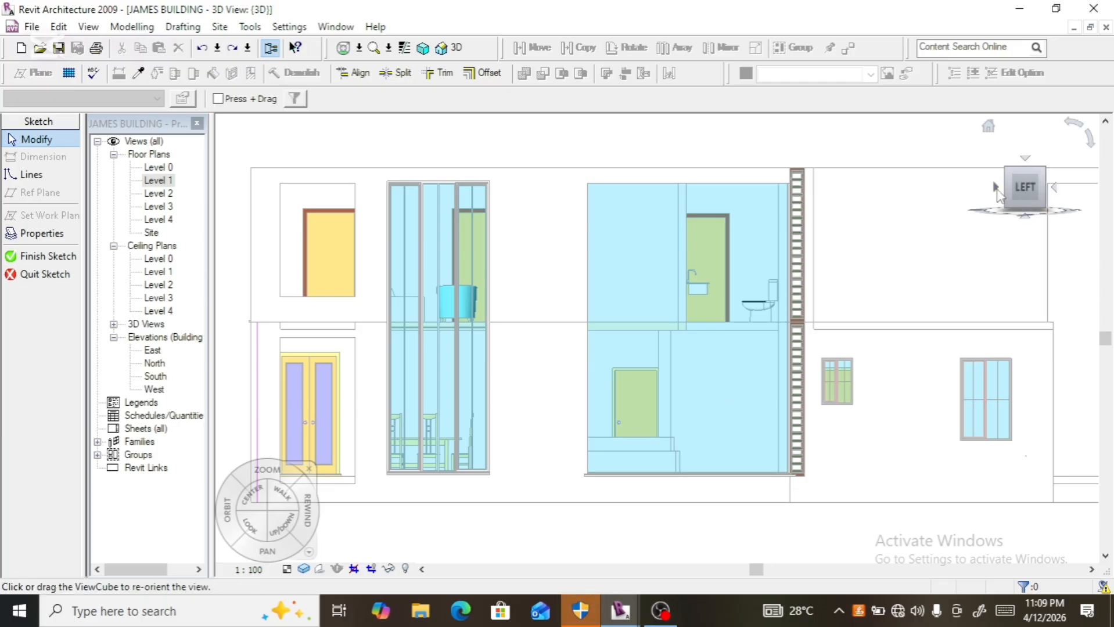
click(995, 188)
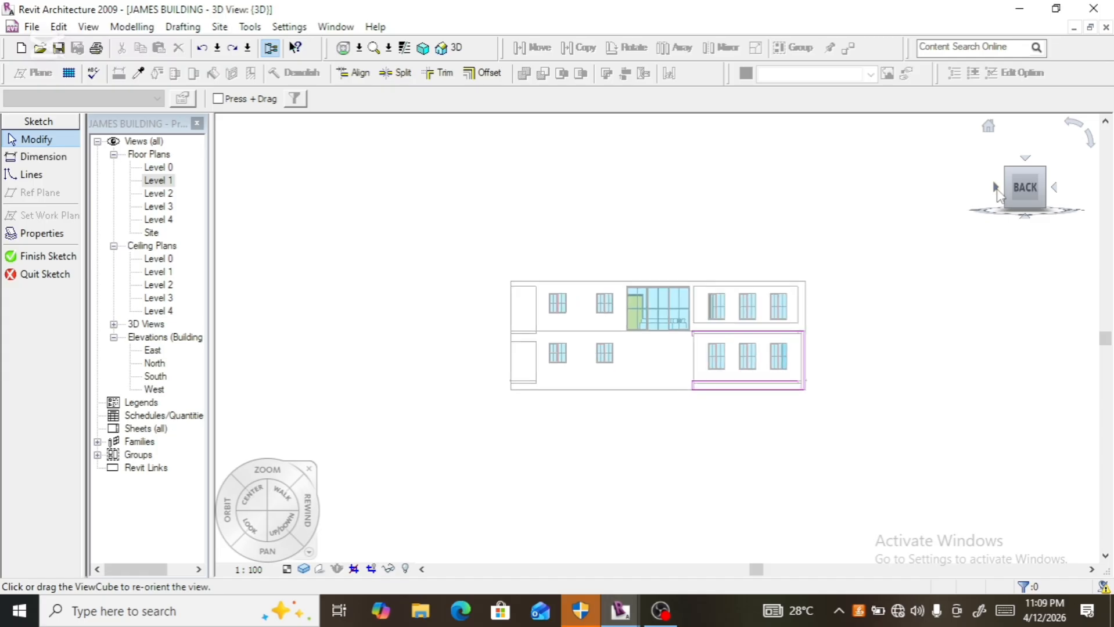
scroll(778, 366, up, 5)
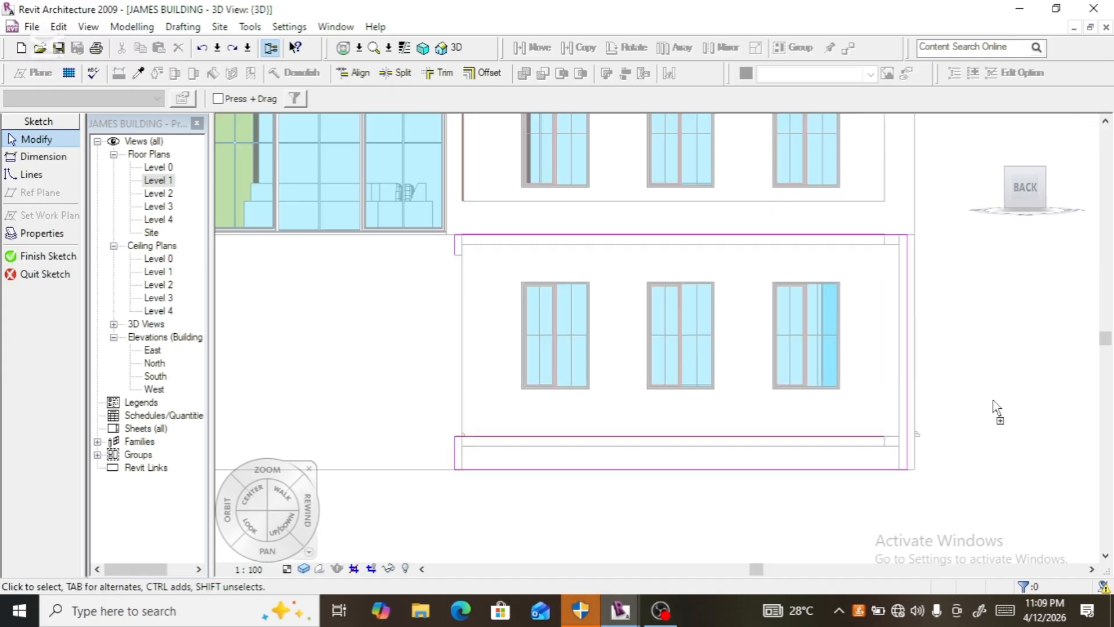
scroll(994, 402, down, 2)
scroll(777, 358, down, 1)
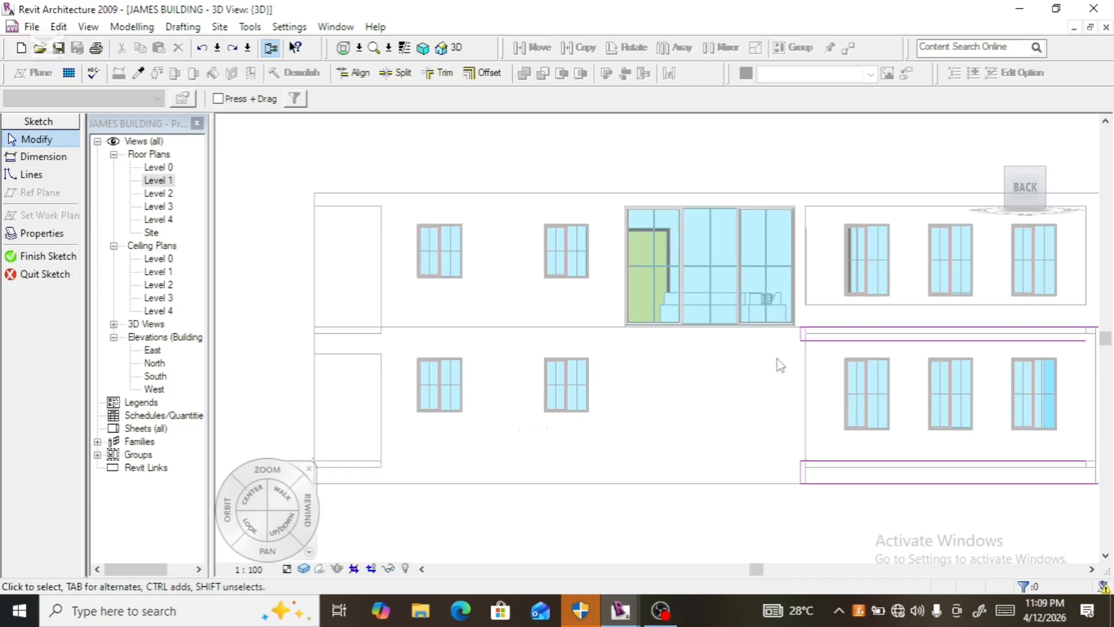
scroll(982, 361, down, 2)
scroll(957, 361, up, 4)
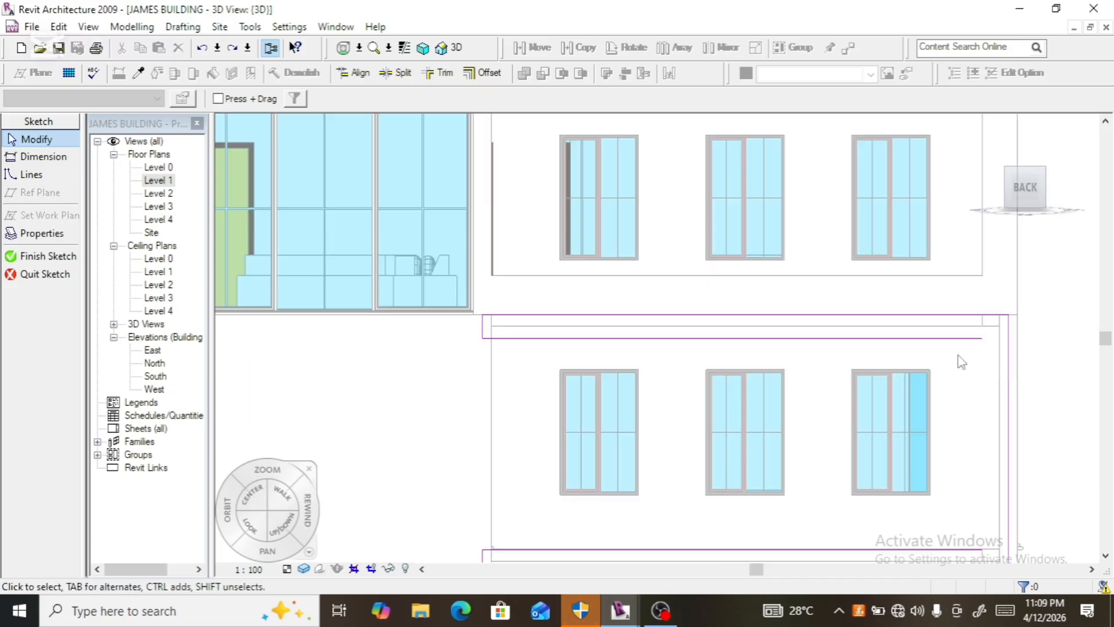
- Raise the top beam's underside line in the ground-floor wall's profile and set its distance below the top edge to 150
click(898, 343)
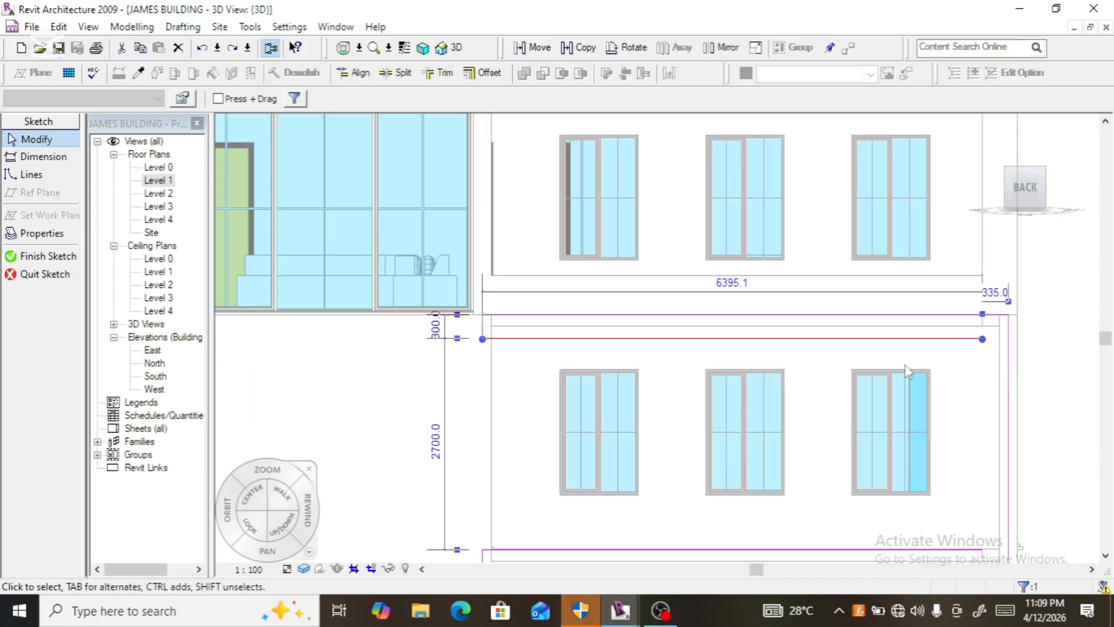
key(Up)
key(Up)
key(Up)
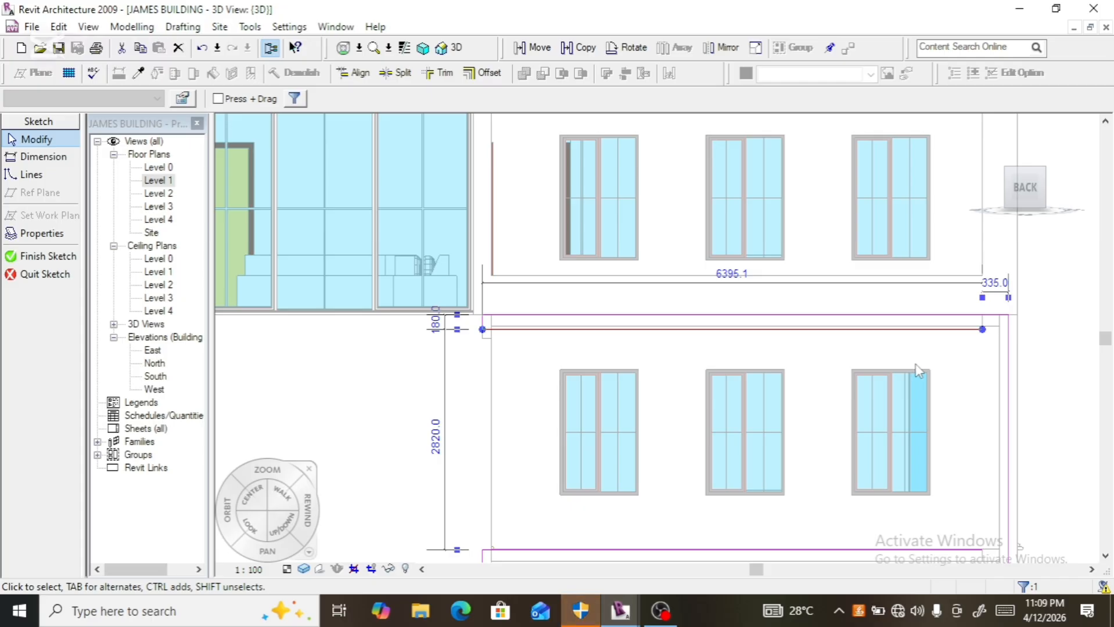
key(Up)
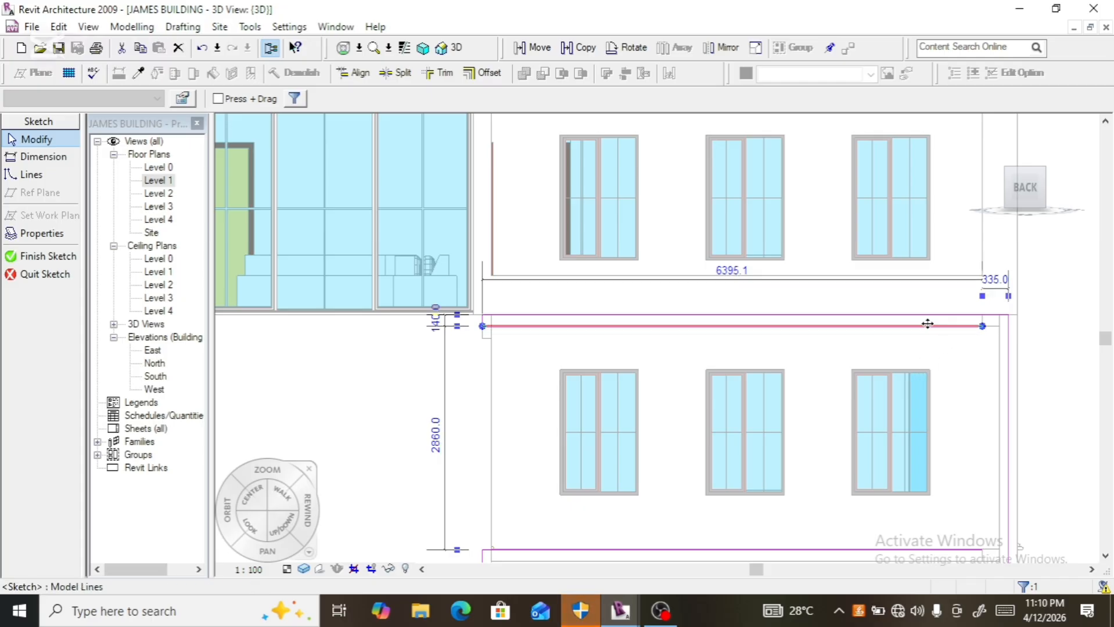
scroll(926, 322, up, 2)
scroll(710, 363, down, 2)
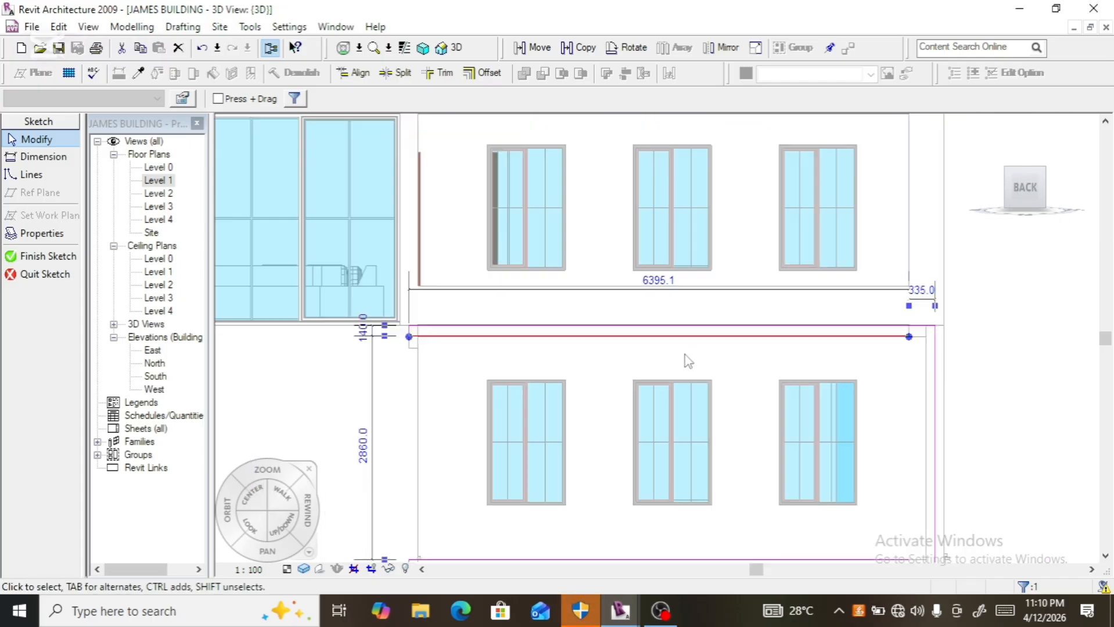
scroll(386, 340, up, 2)
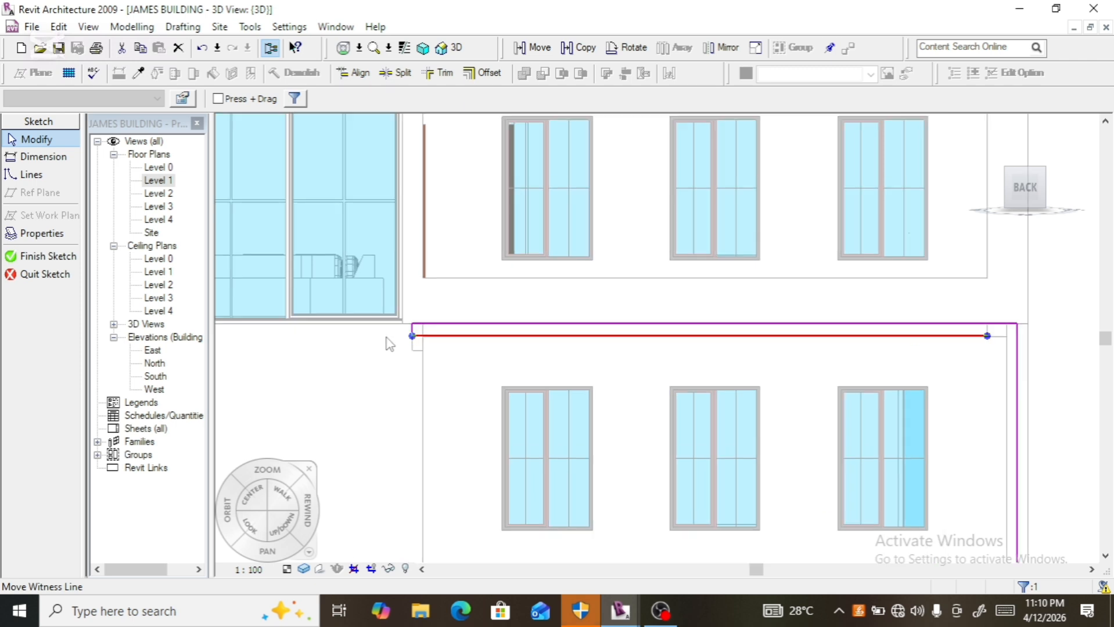
click(352, 327)
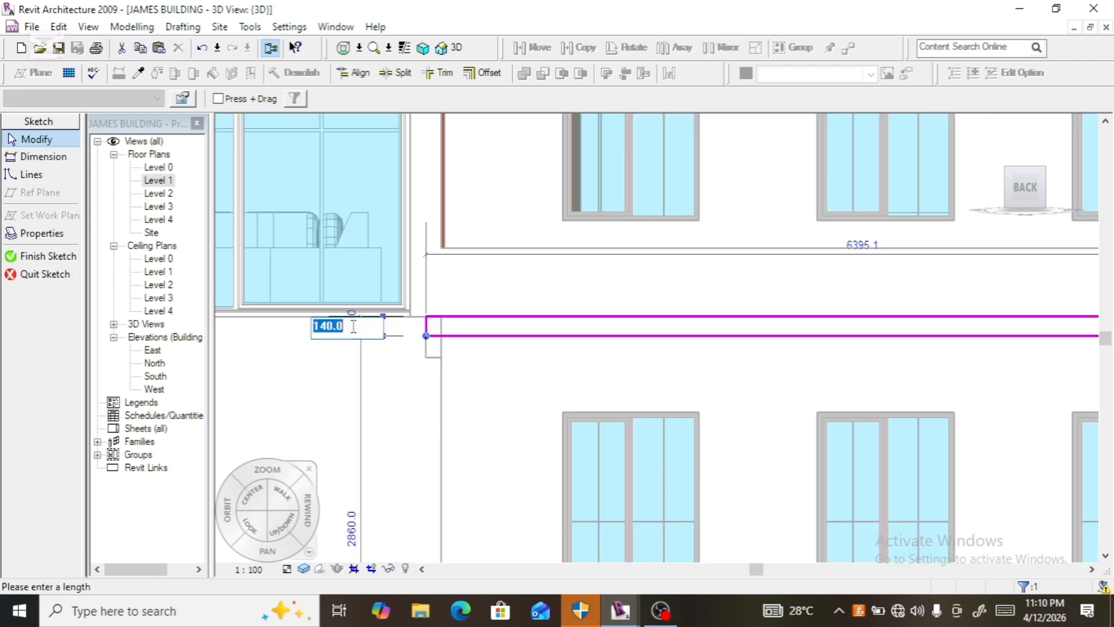
text(150)
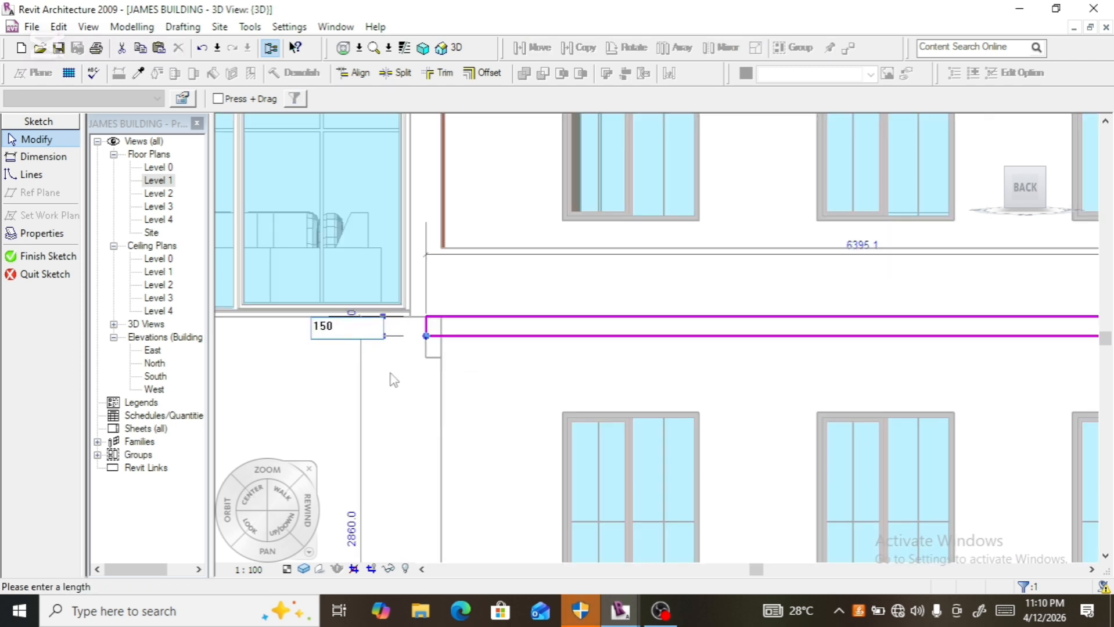
key(Return)
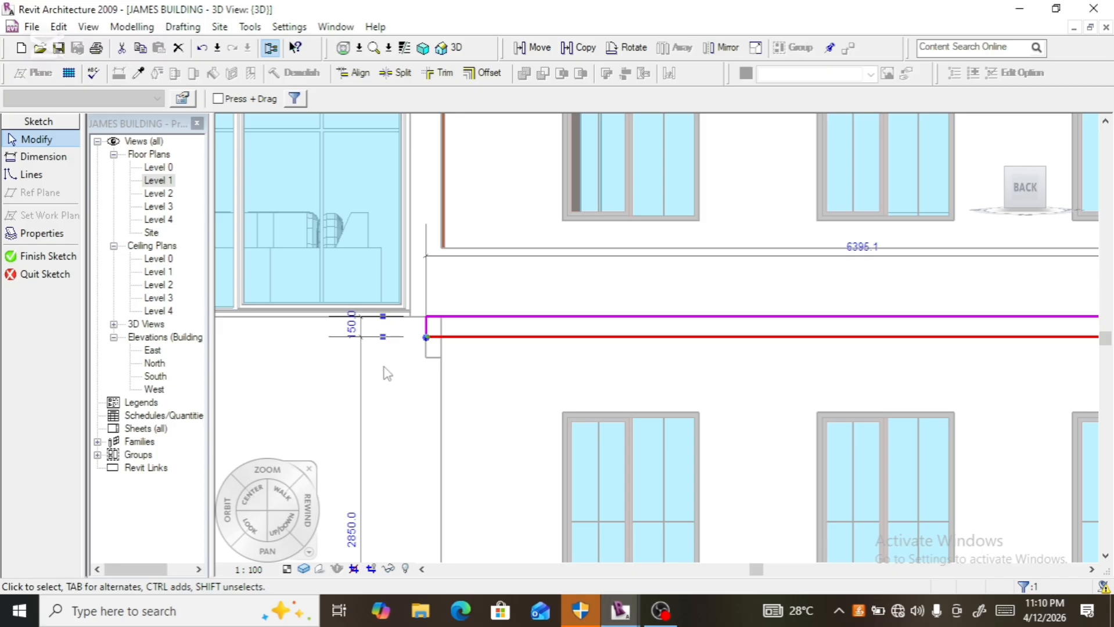
- Split the outer vertical line near mid-window height and trim its upper part into a corner with the beam's underside line
scroll(387, 373, down, 4)
scroll(673, 372, up, 3)
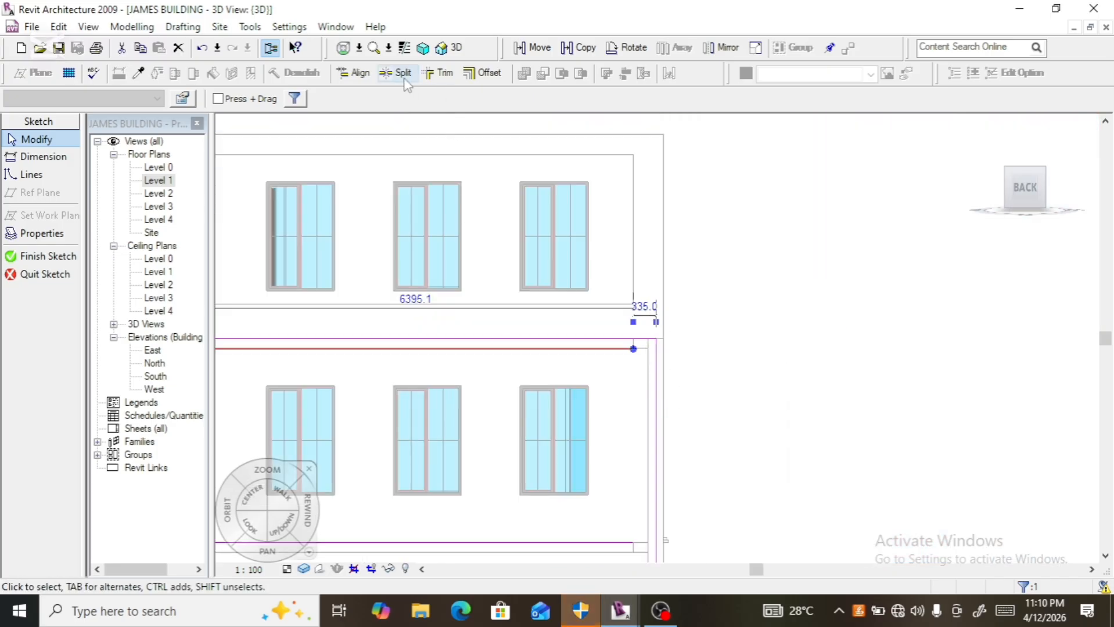
click(658, 434)
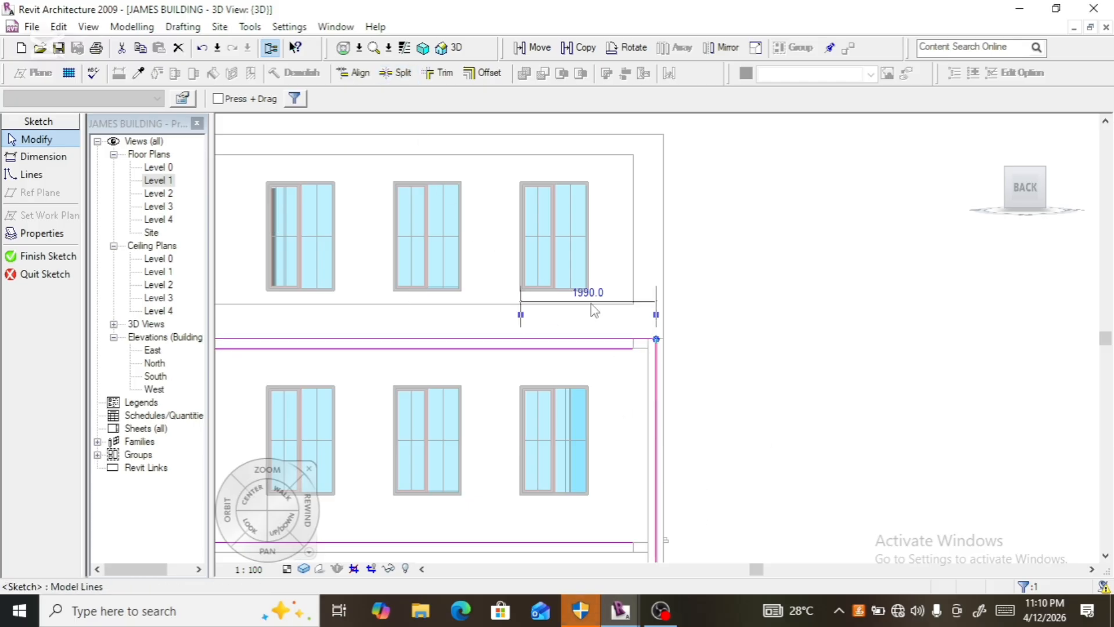
click(398, 72)
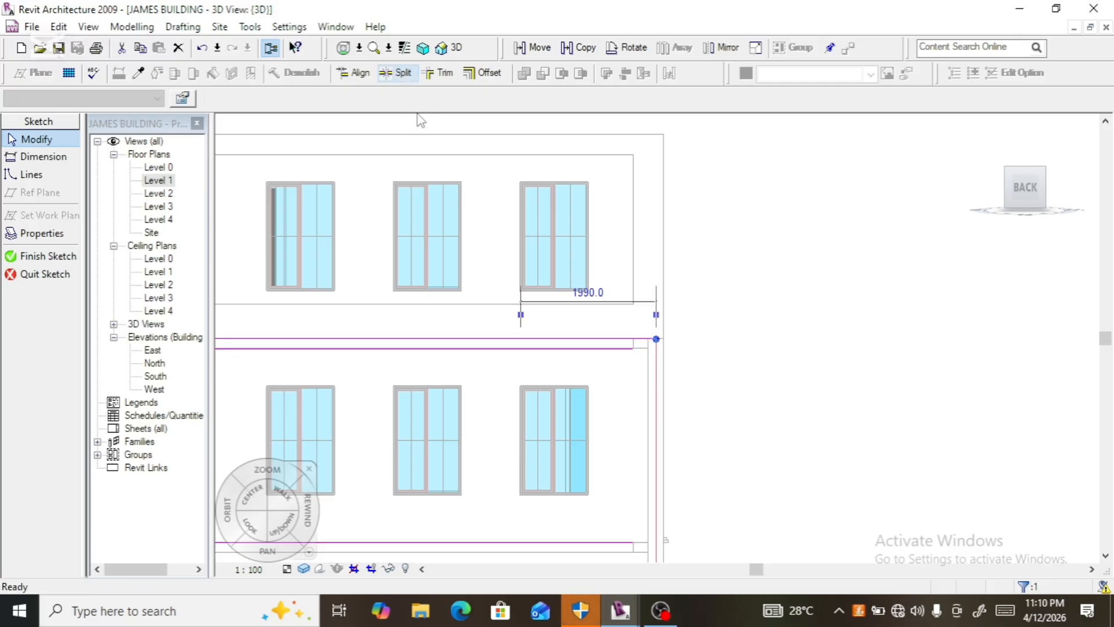
click(657, 434)
click(439, 72)
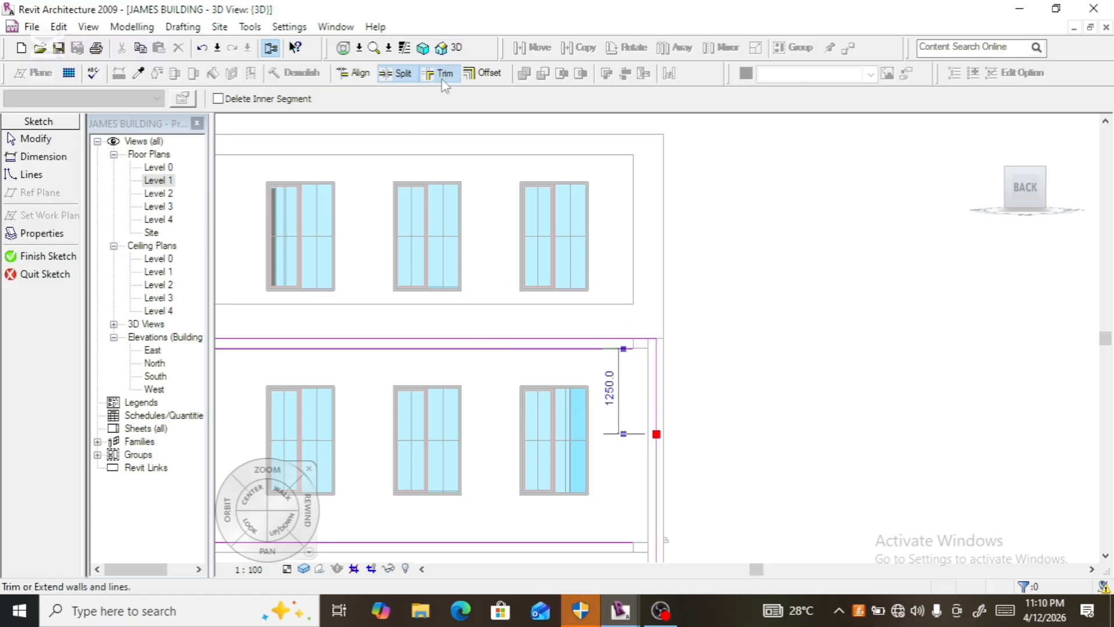
click(657, 347)
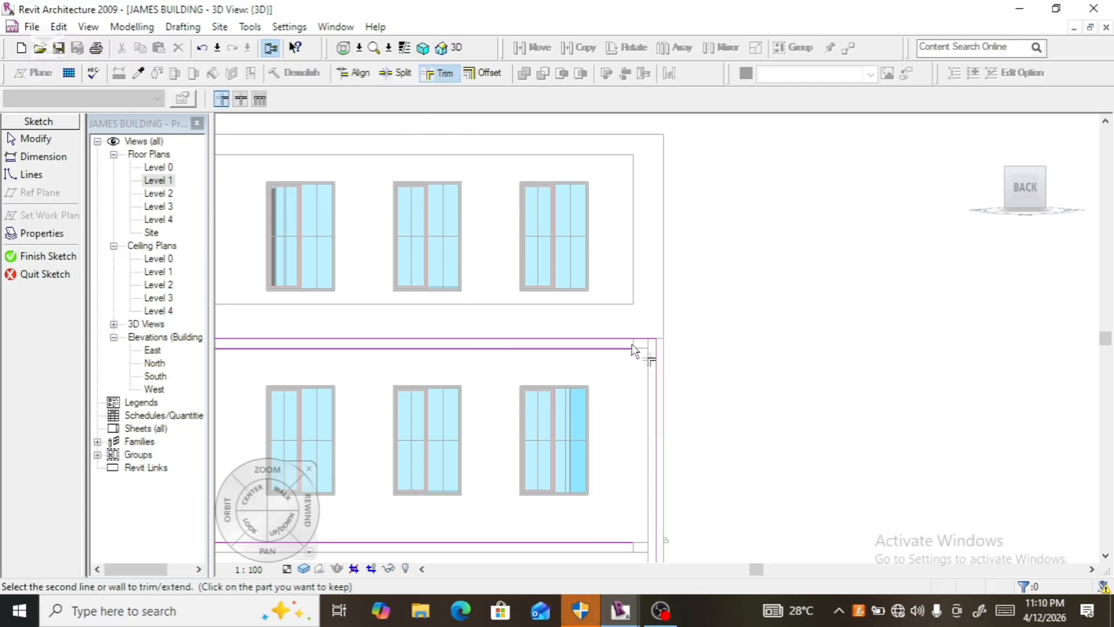
scroll(652, 343, down, 4)
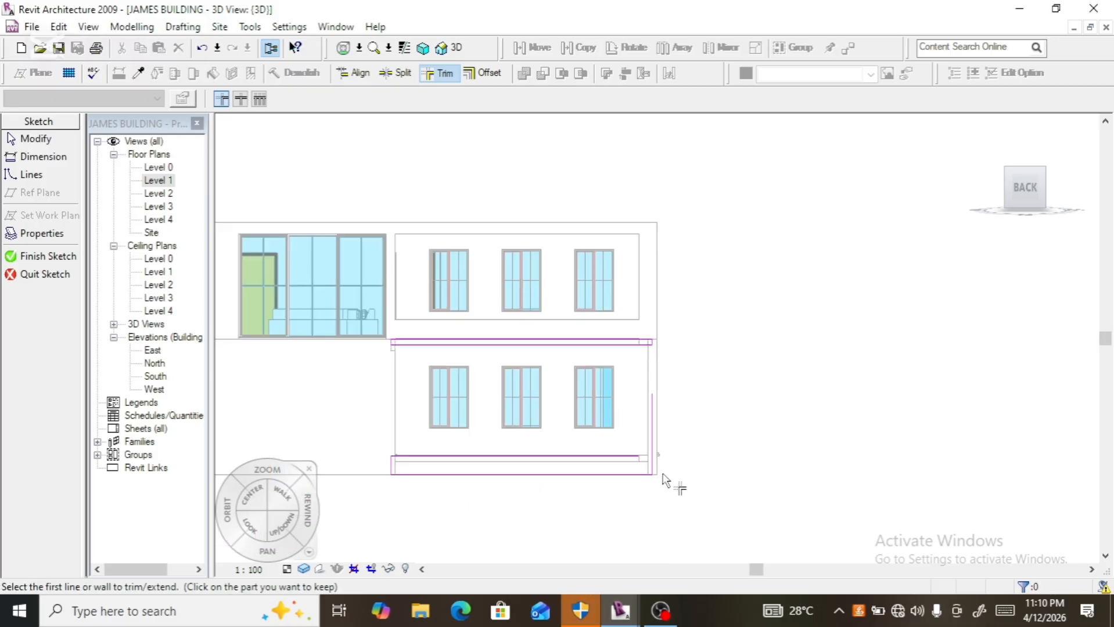
- Trim the lower part of the outer vertical line into a corner with the parapet's top line and finish the wall's sketch
scroll(650, 462, up, 5)
scroll(652, 468, up, 2)
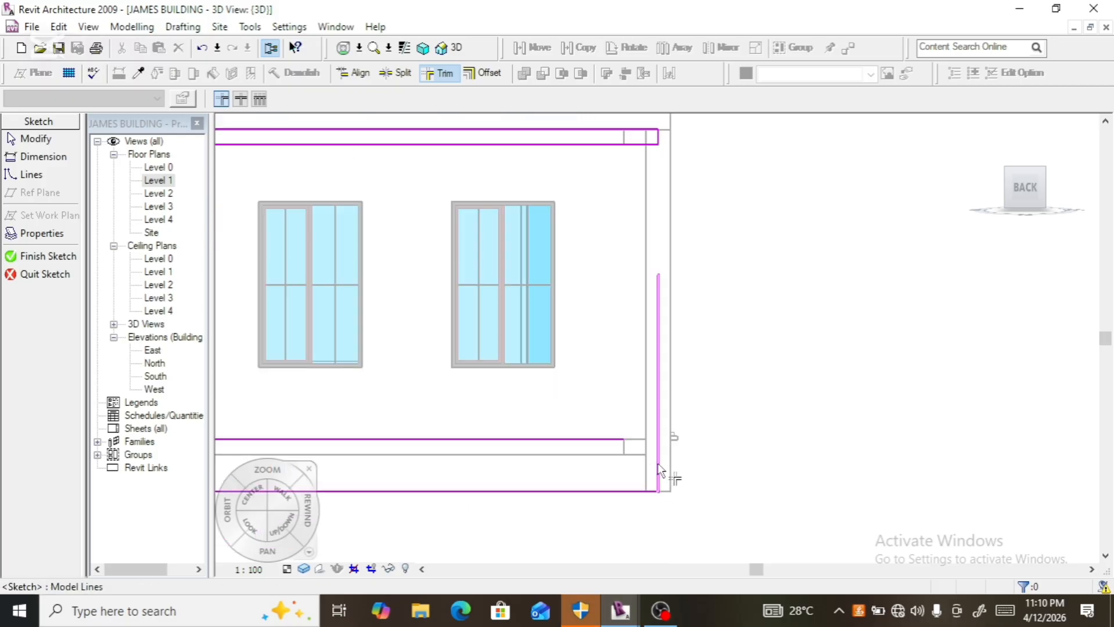
click(658, 470)
click(581, 440)
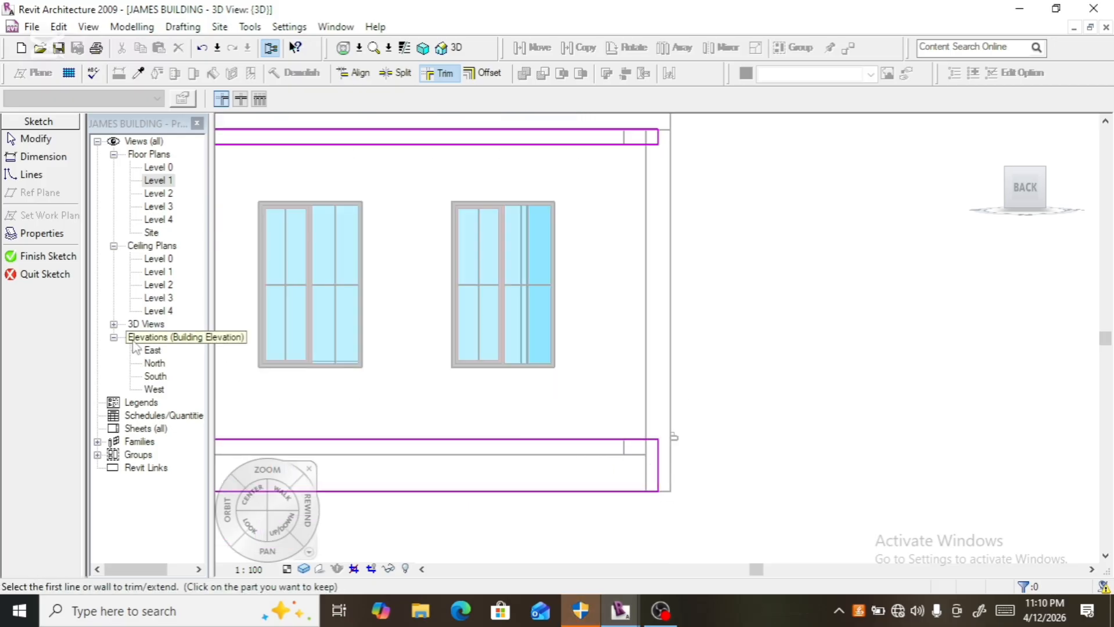
click(53, 255)
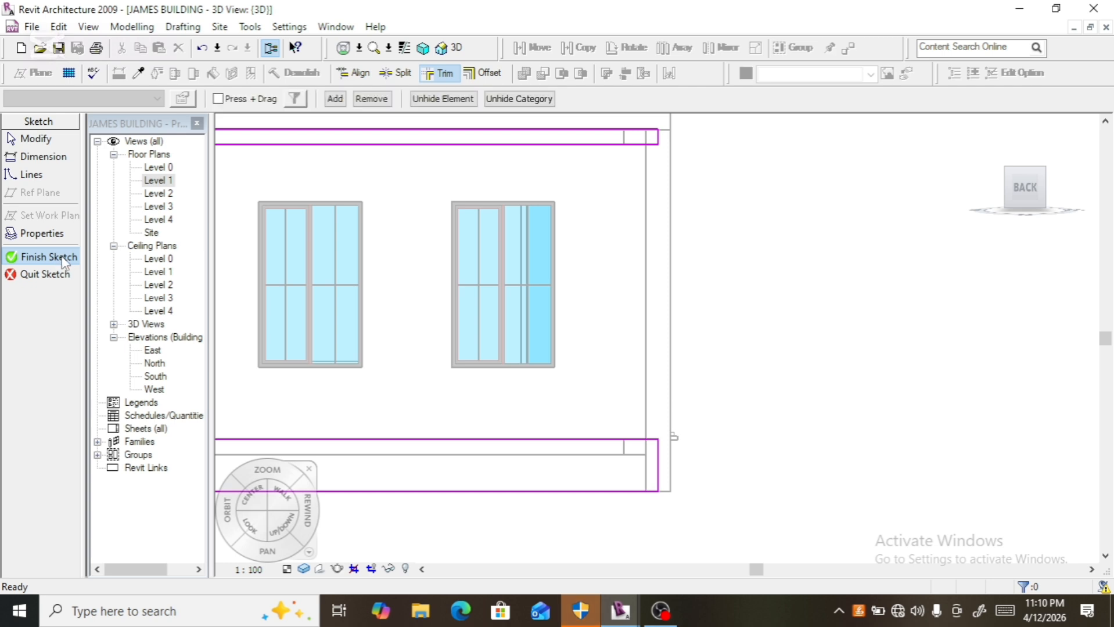
- View the building squarely from its left side and open the ground-floor balcony side wall's profile for editing
scroll(536, 307, down, 2)
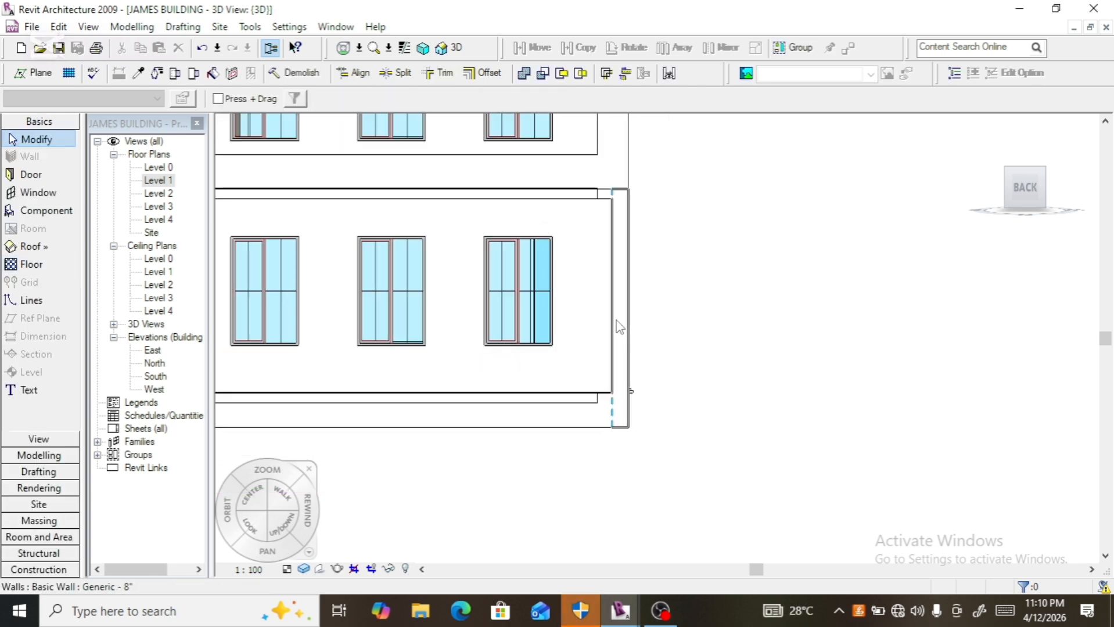
mouse_move(1023, 232)
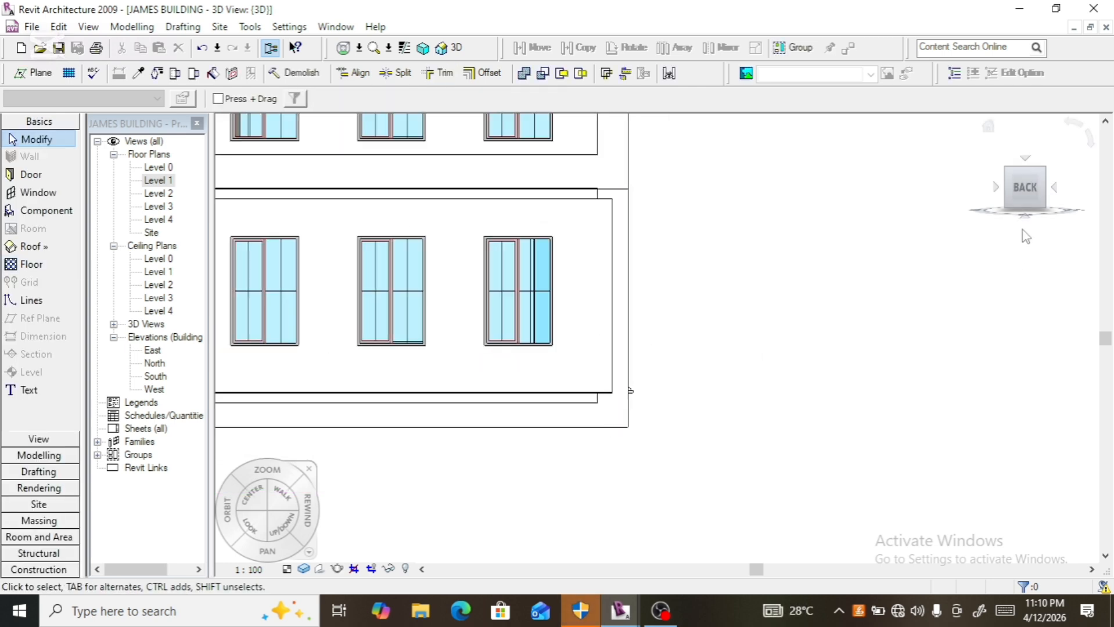
click(1057, 192)
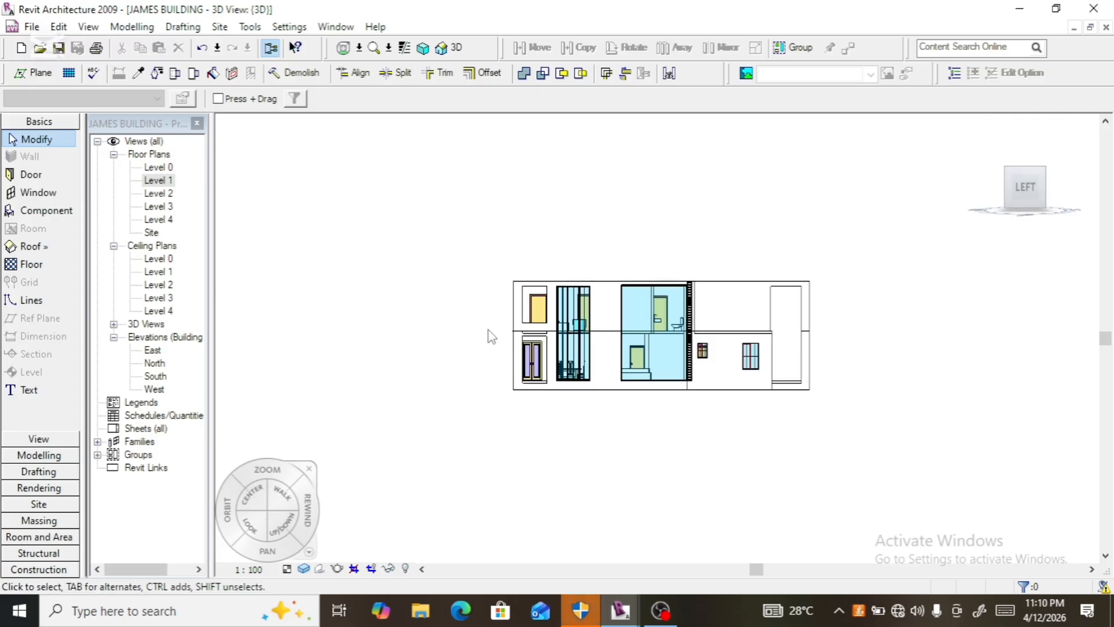
scroll(511, 342, up, 4)
scroll(529, 351, up, 2)
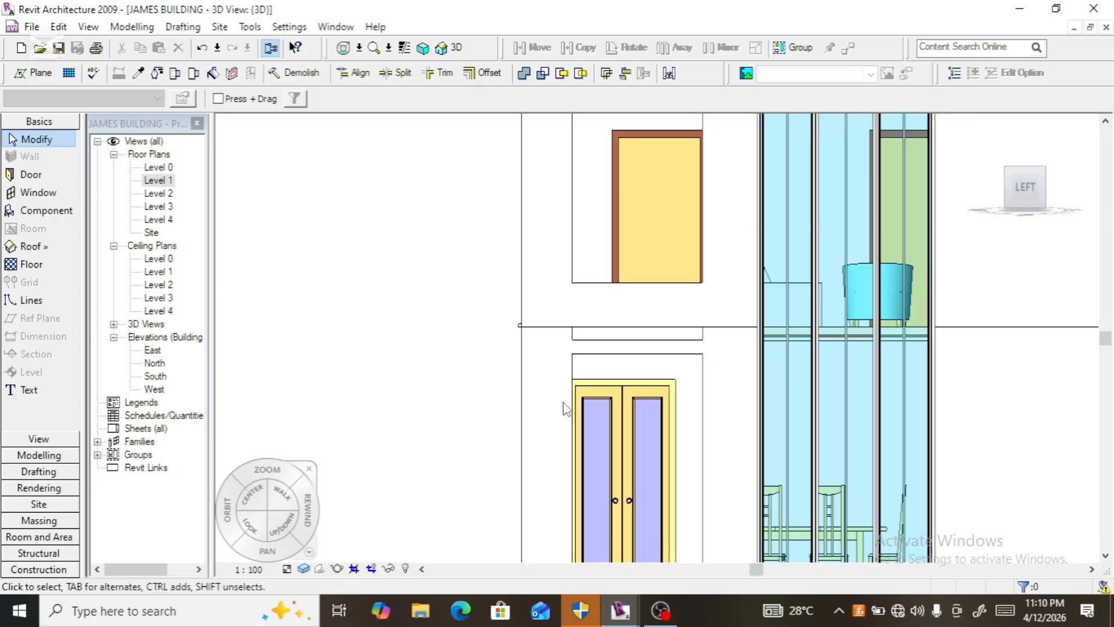
click(575, 401)
scroll(557, 319, down, 4)
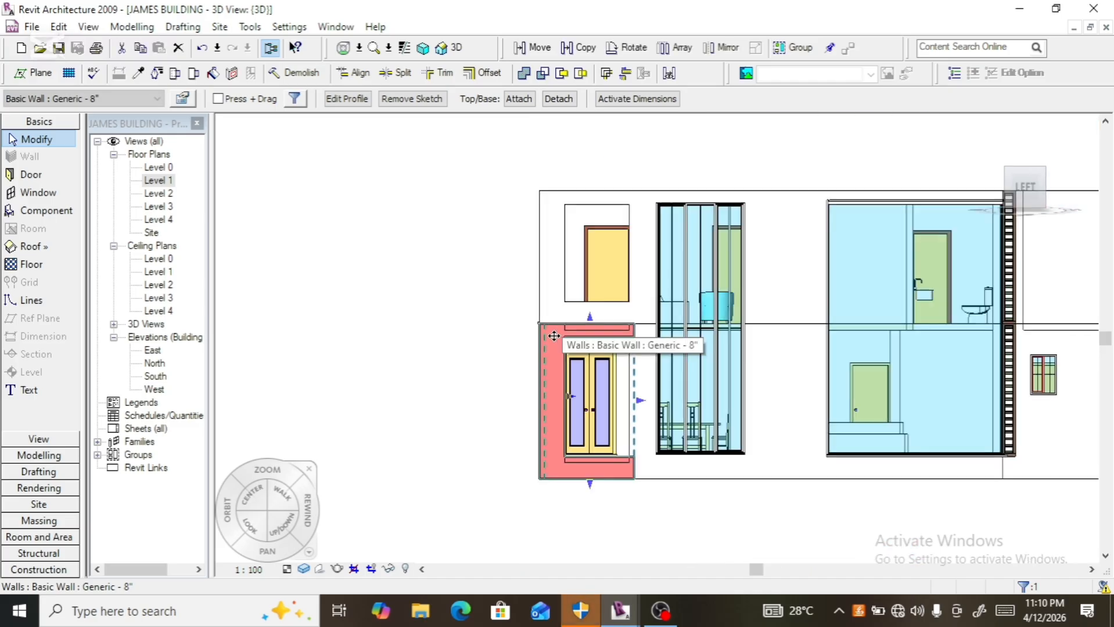
click(347, 100)
- Set the distance of the beam's underside line below the top edge to 150 in the side wall's profile
scroll(552, 383, up, 2)
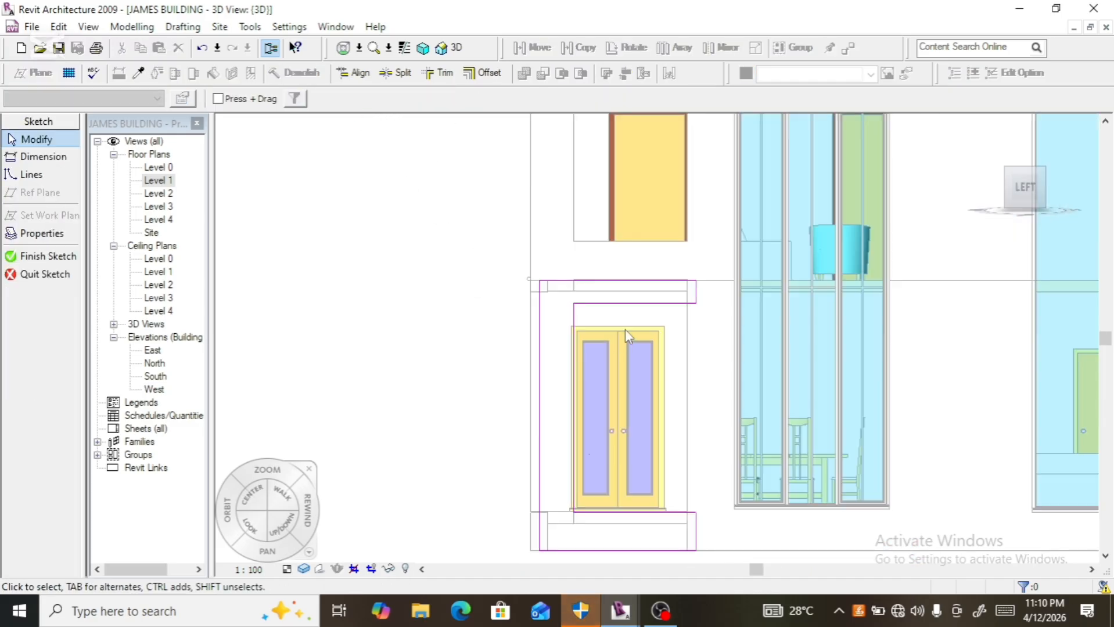
click(654, 301)
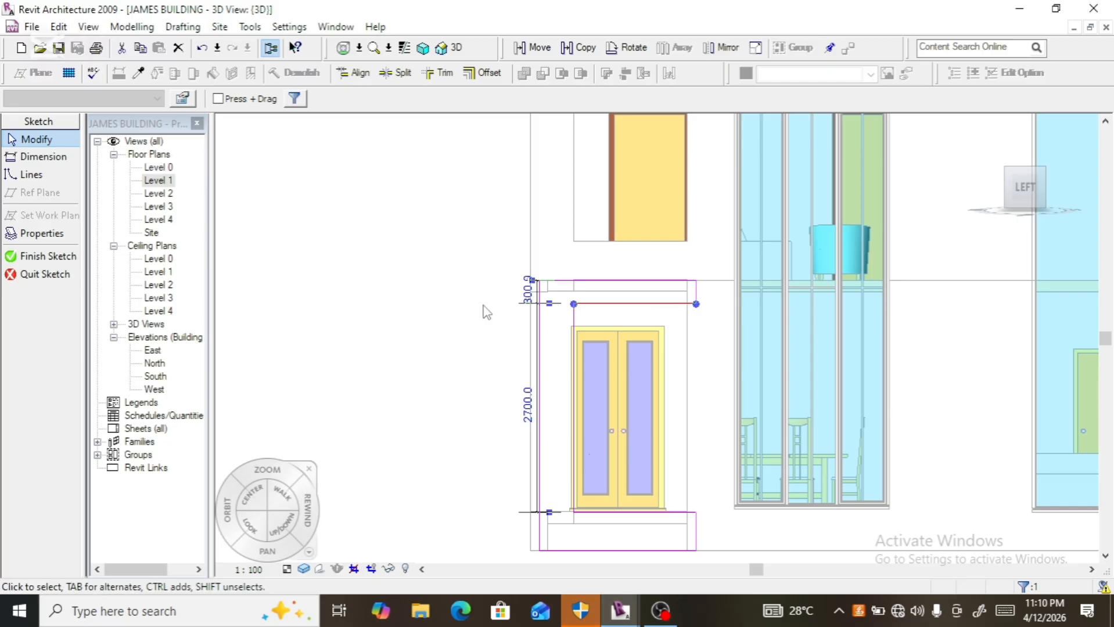
click(518, 296)
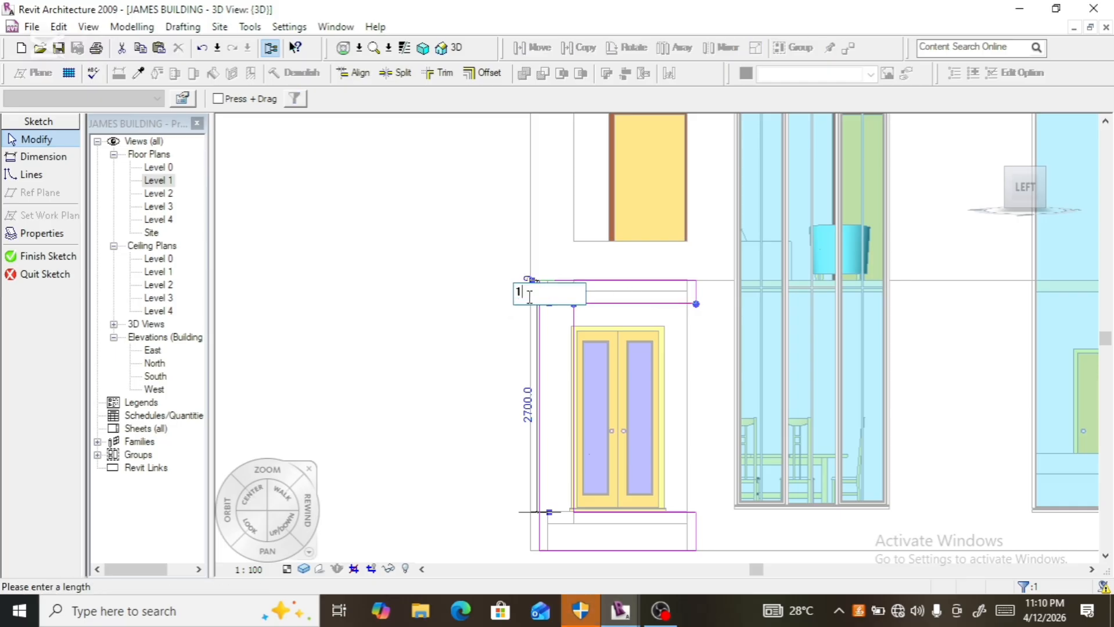
key(Return)
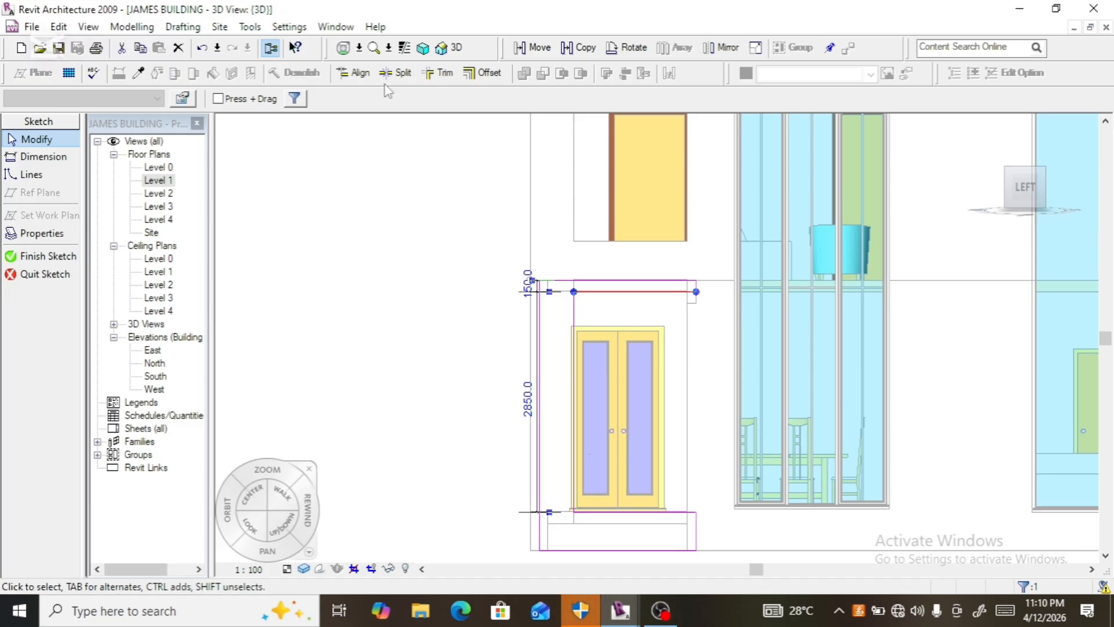
- Try to trim the unsplit outer vertical line into a corner with the beam's underside line
click(438, 73)
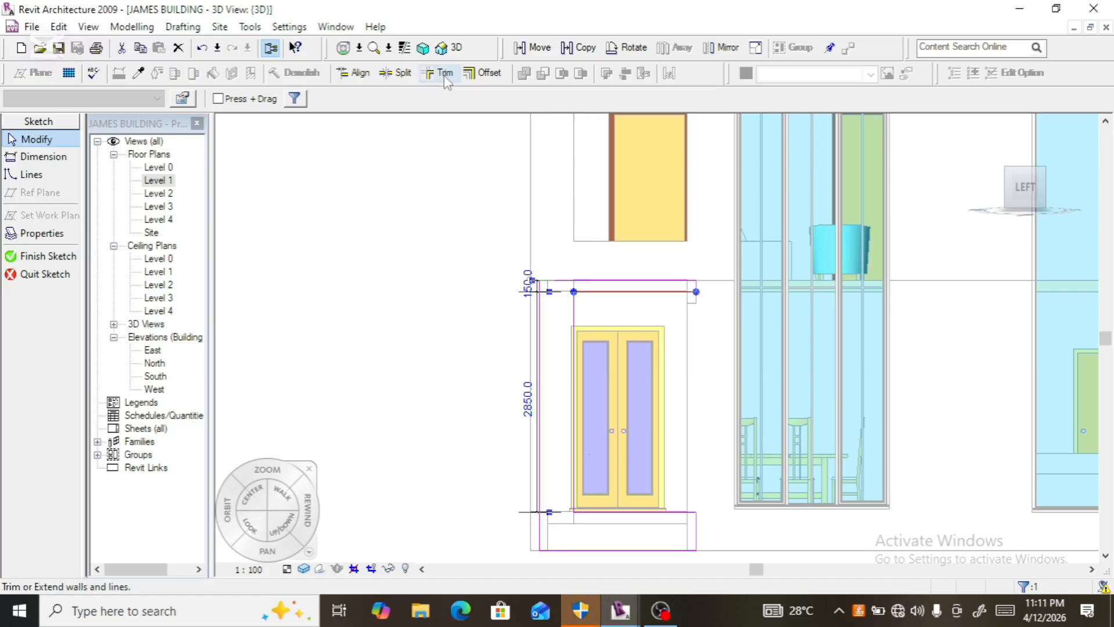
click(615, 295)
scroll(519, 302, up, 4)
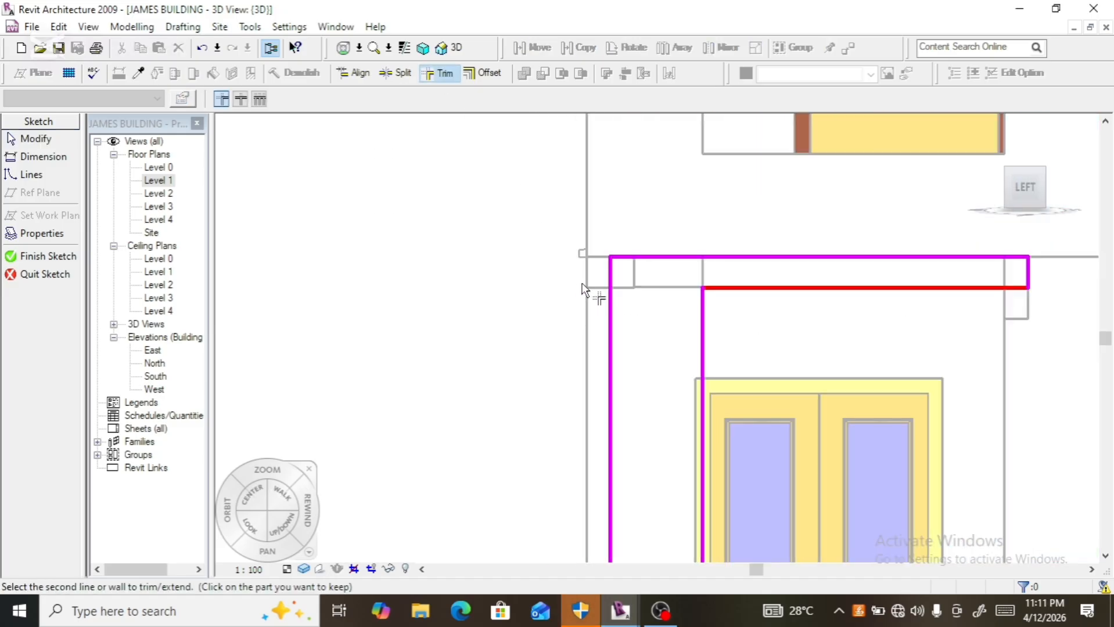
click(608, 273)
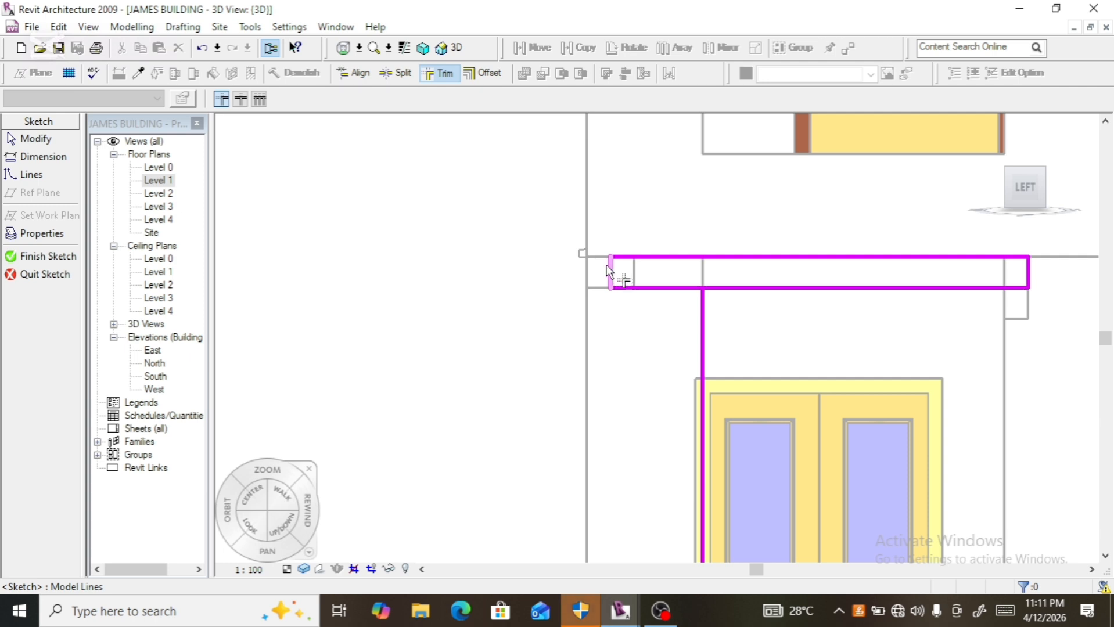
scroll(609, 270, down, 4)
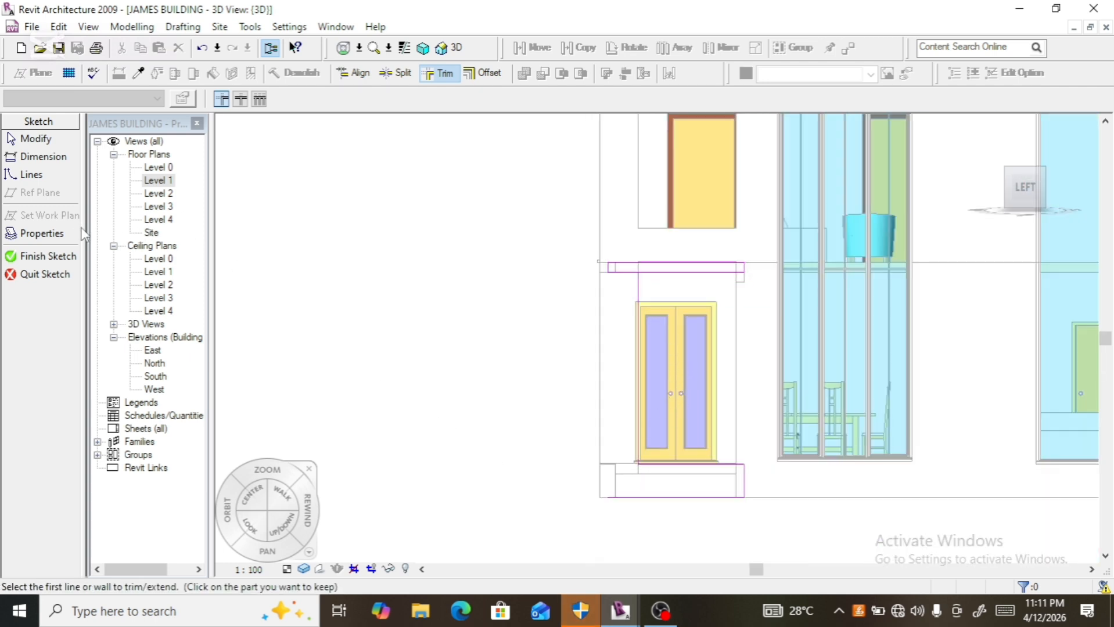
key(ctrl+z)
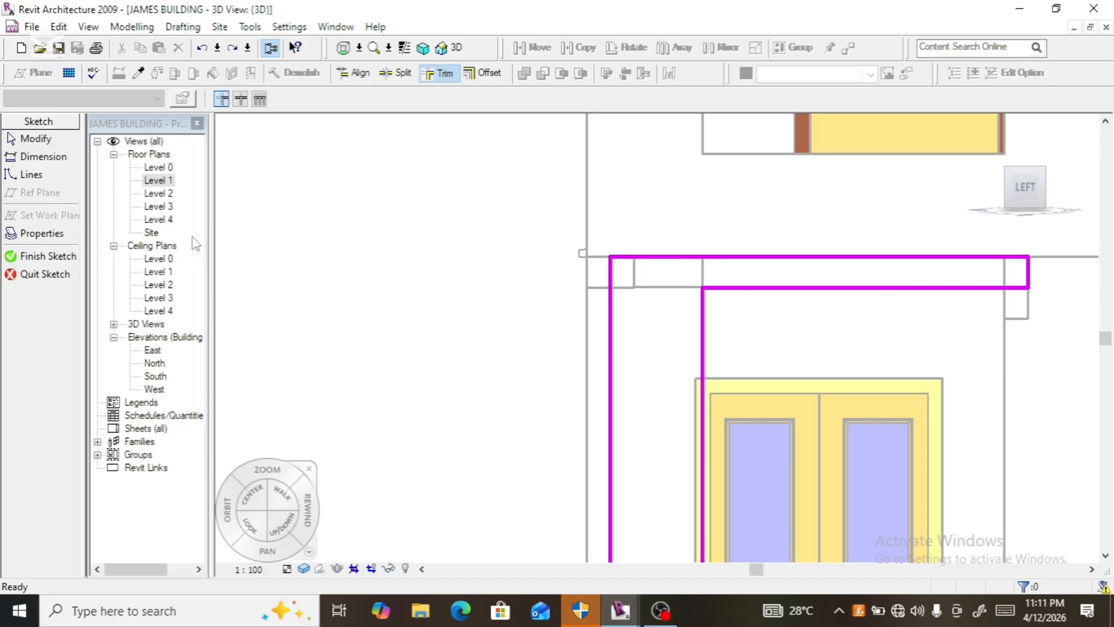
- Split the outer vertical line about 750 below the beam's underside and trim its upper part into a corner with the underside line
click(397, 74)
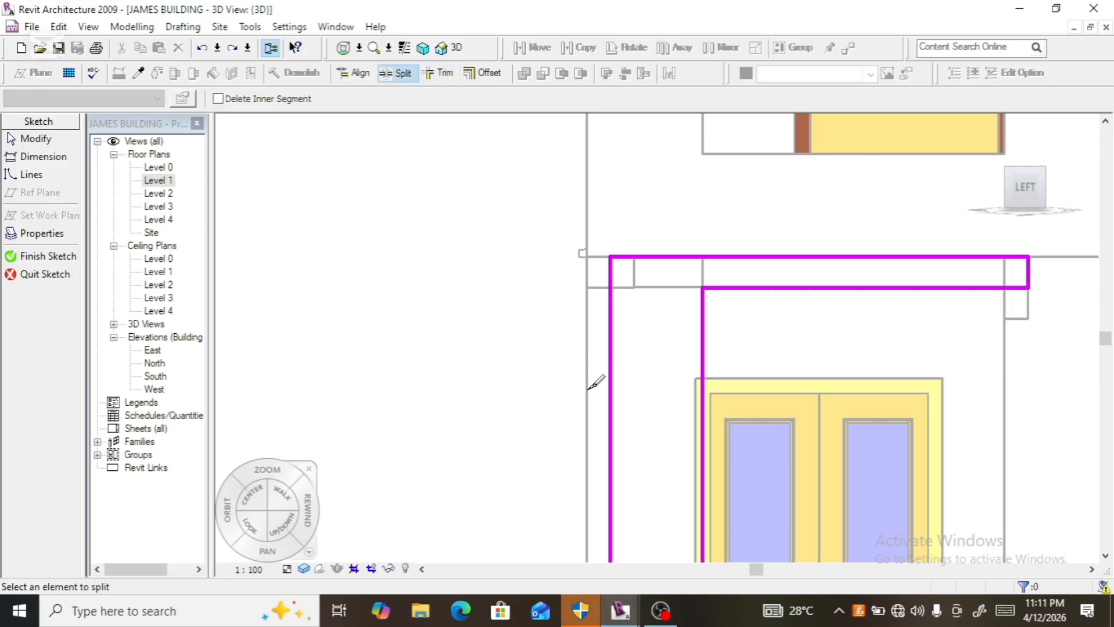
click(610, 442)
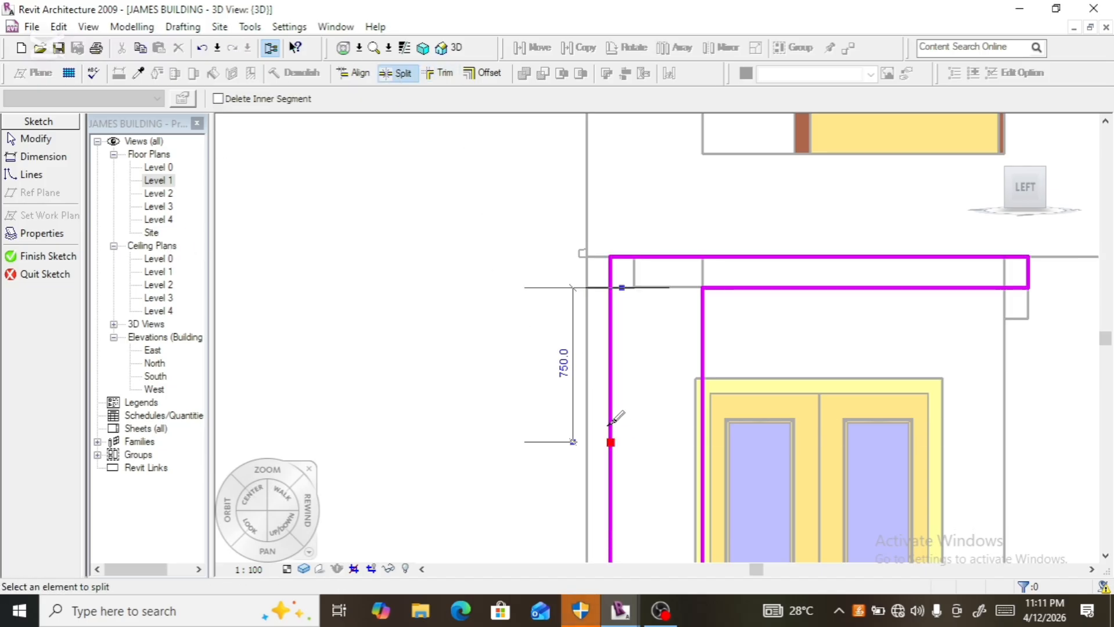
click(439, 74)
click(674, 290)
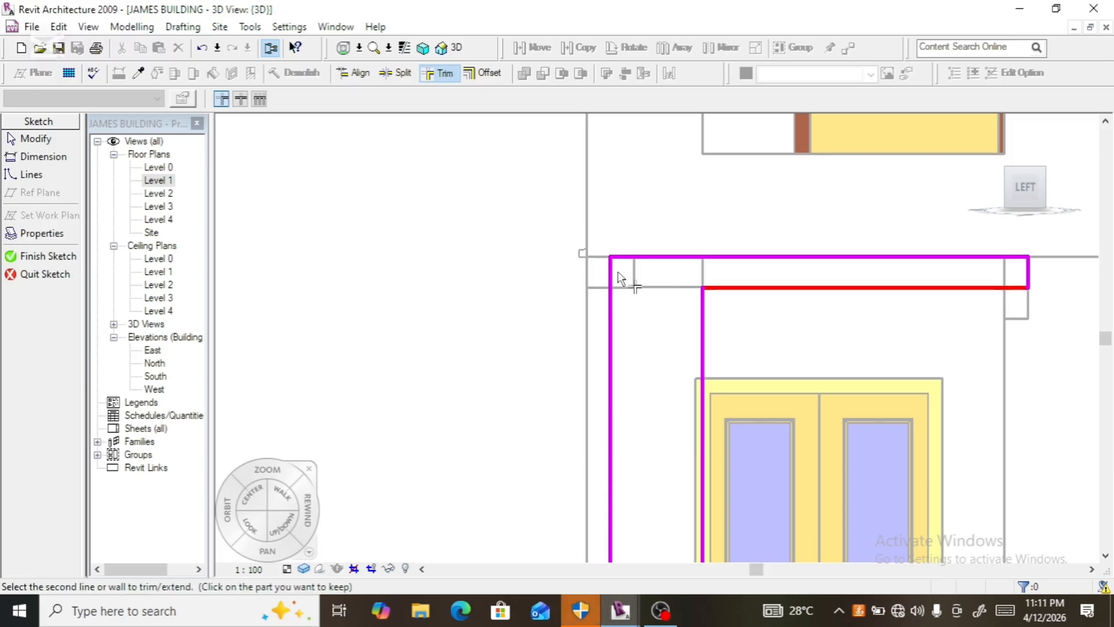
click(612, 268)
scroll(571, 261, down, 3)
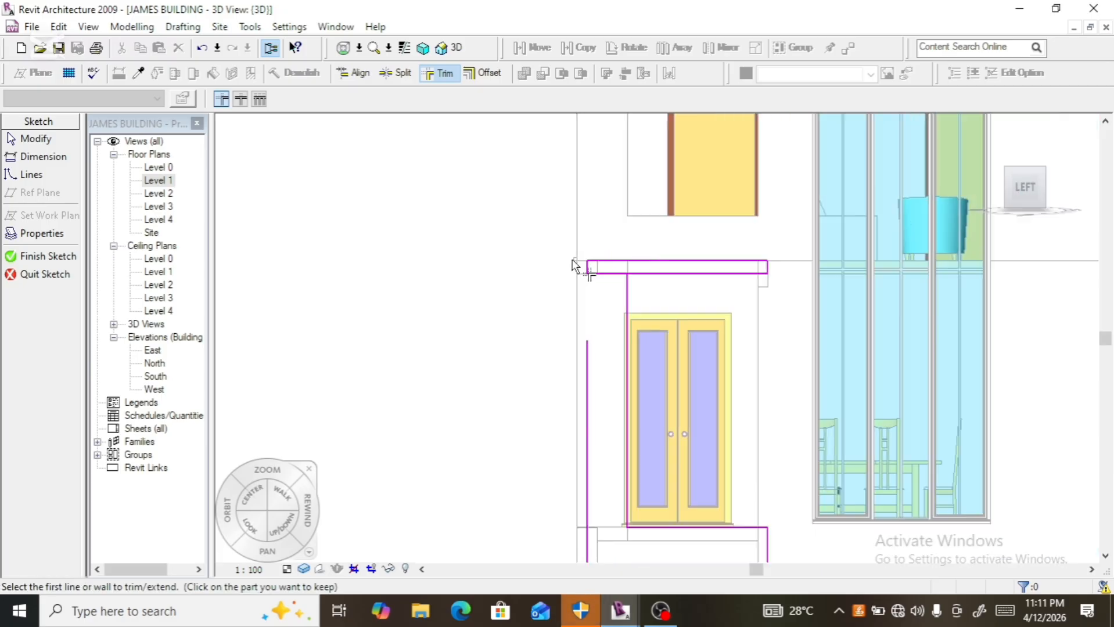
- Trim the lower part of the outer vertical line into a corner with the parapet's top line
scroll(584, 390, down, 3)
scroll(577, 380, up, 5)
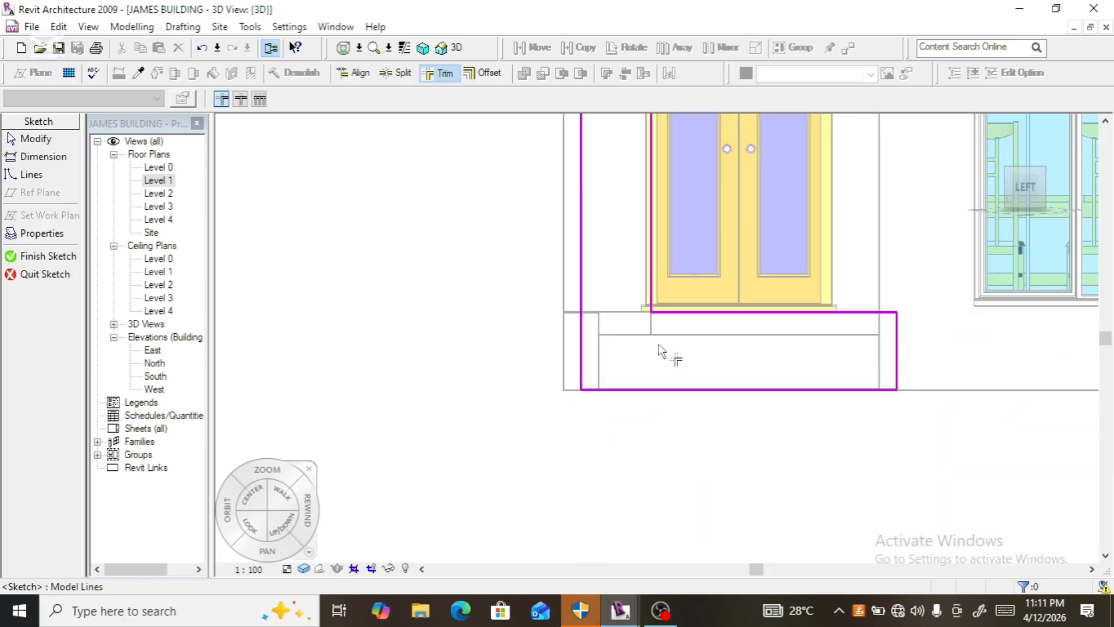
click(662, 314)
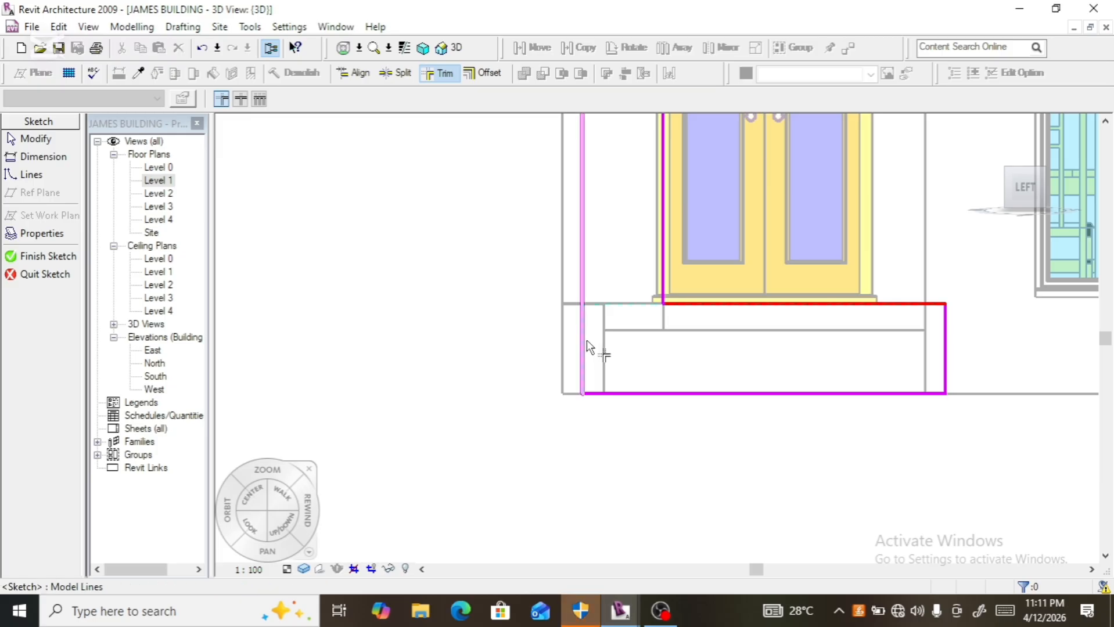
click(585, 349)
scroll(597, 410, down, 3)
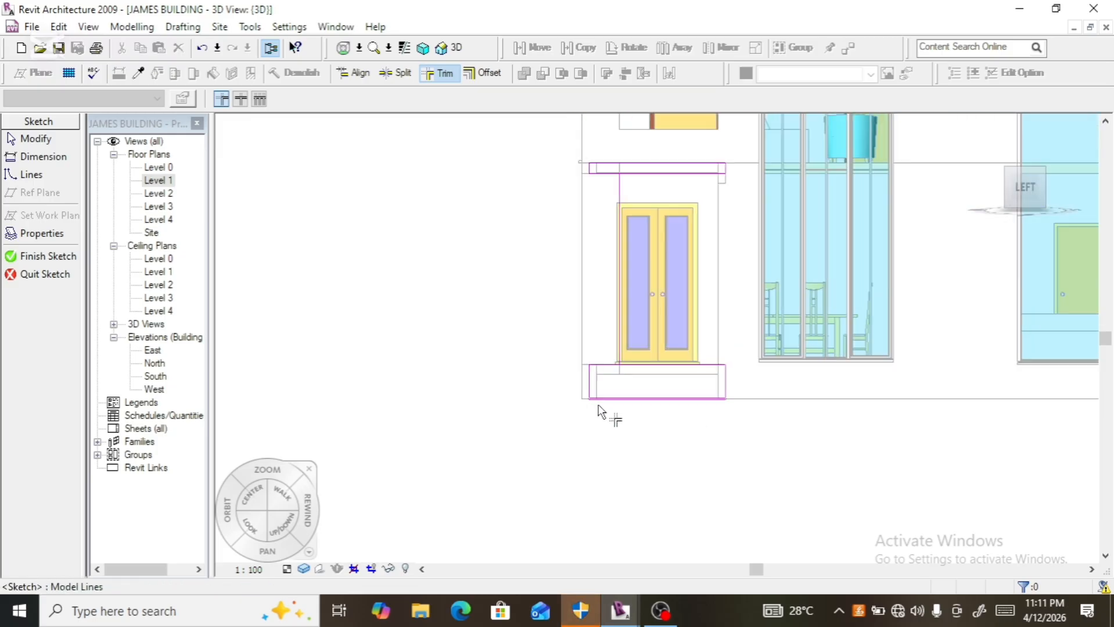
key(Escape)
key(Escape)
- Delete the inner vertical line beside the double door and finish the side wall's sketch
click(618, 316)
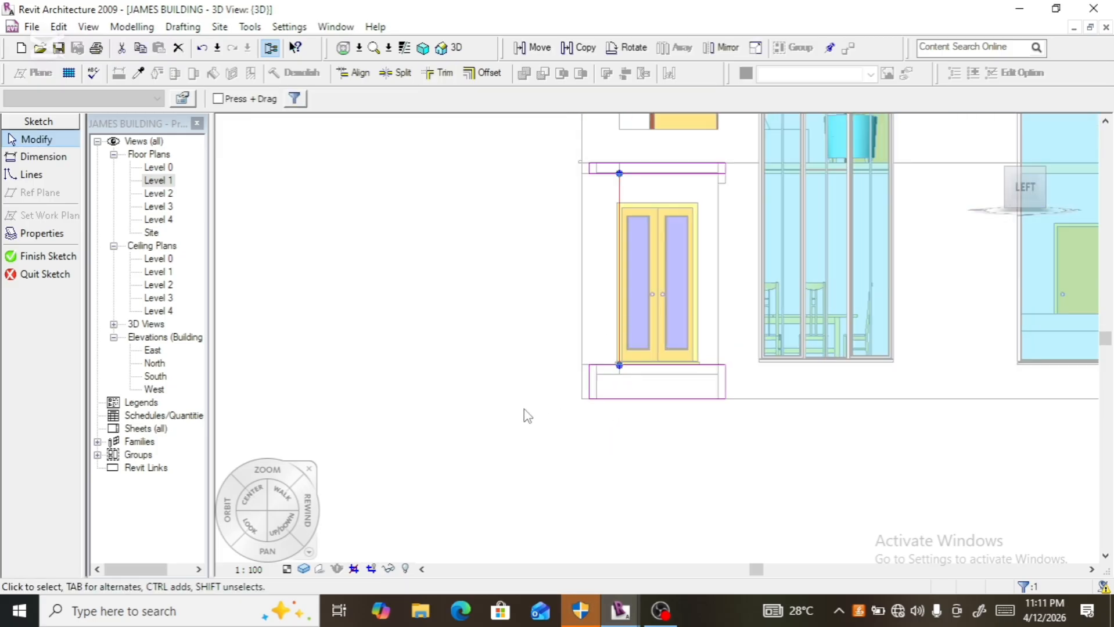
key(Delete)
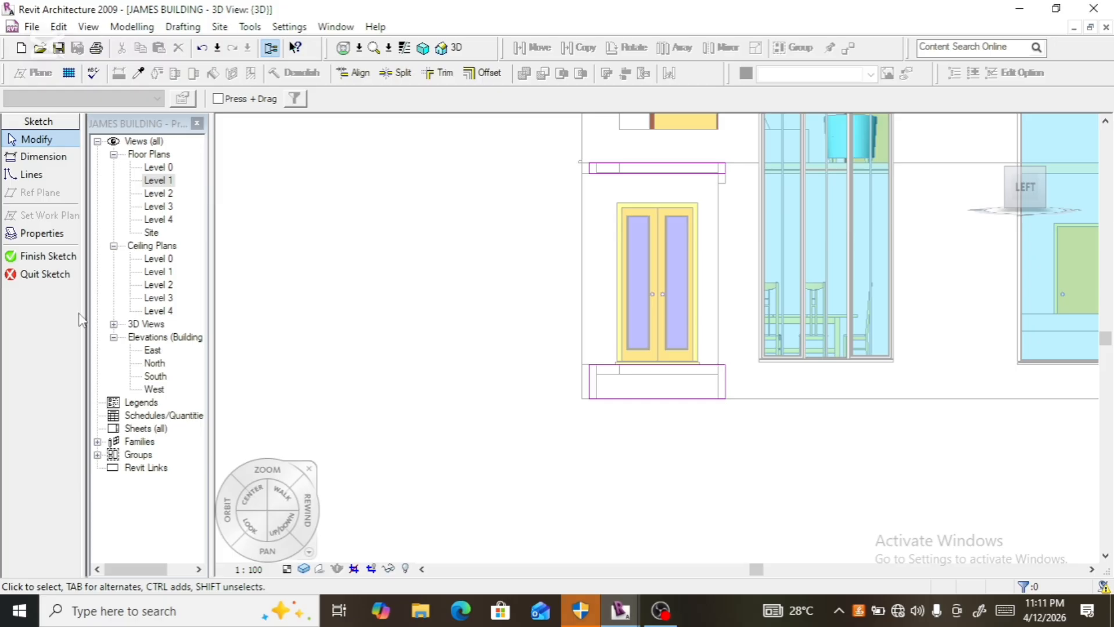
click(48, 256)
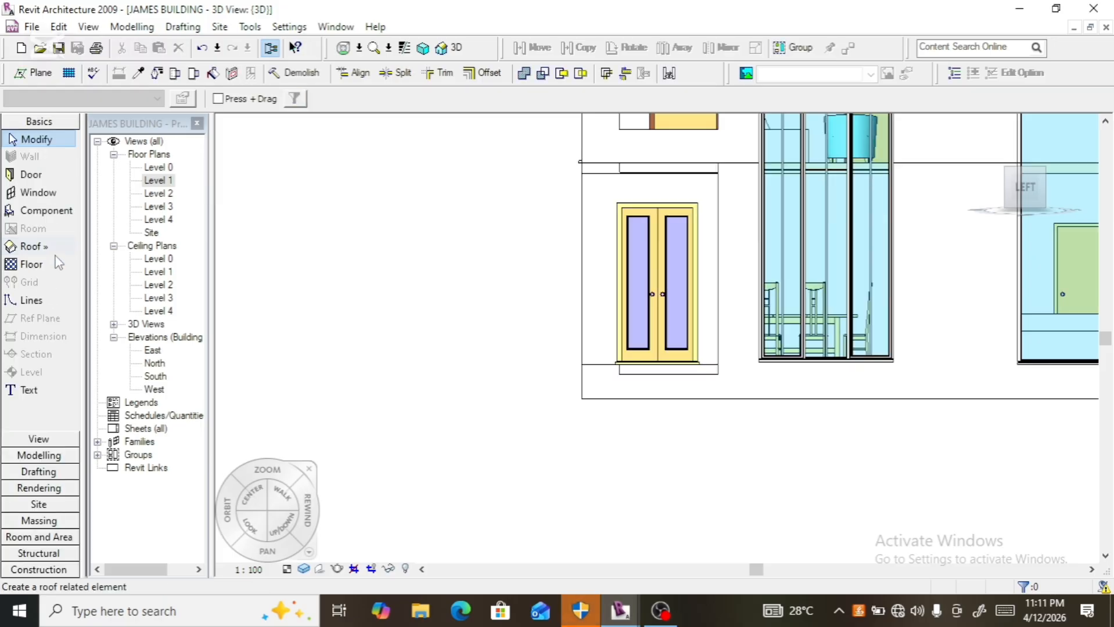
- Inspect the opened balcony corner in 3D, and open the upper-floor balcony side wall's profile for editing in the left view
scroll(492, 269, down, 3)
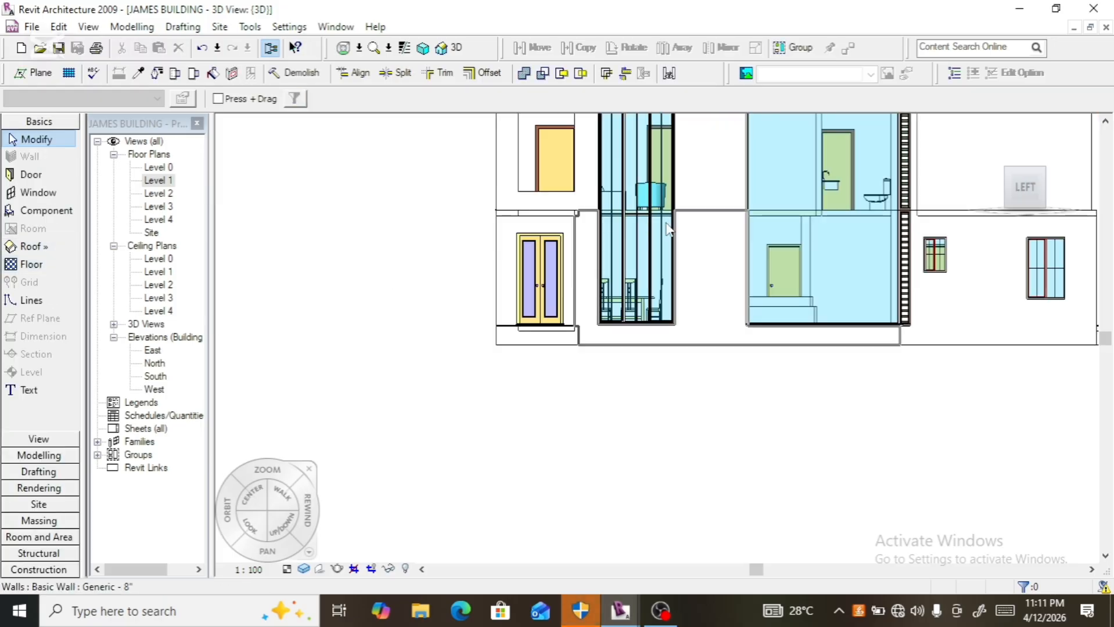
mouse_move(992, 185)
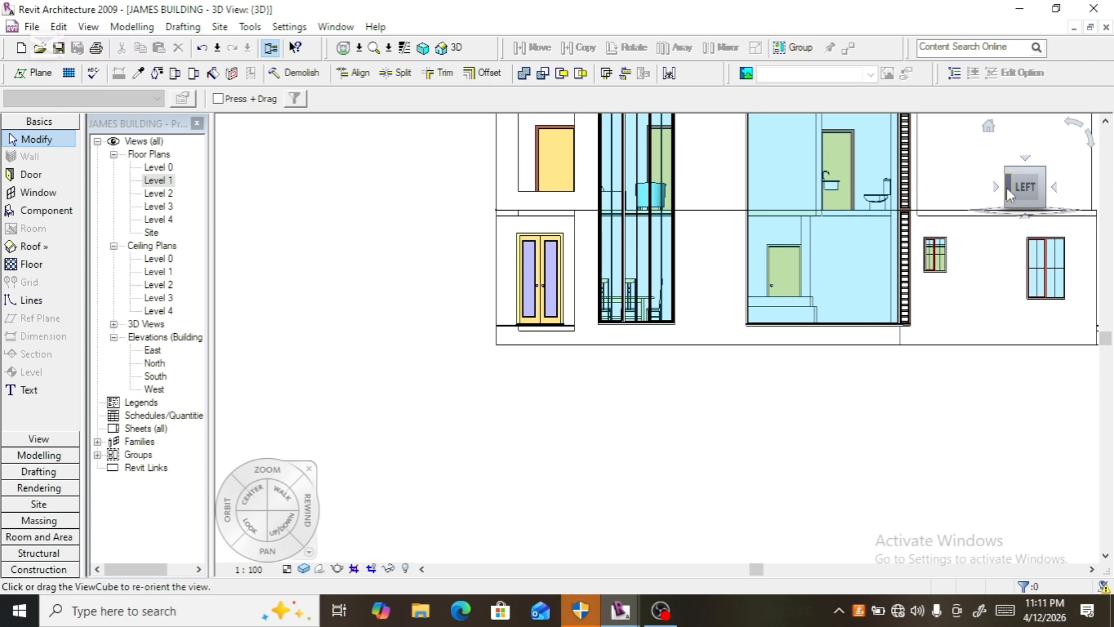
click(1009, 190)
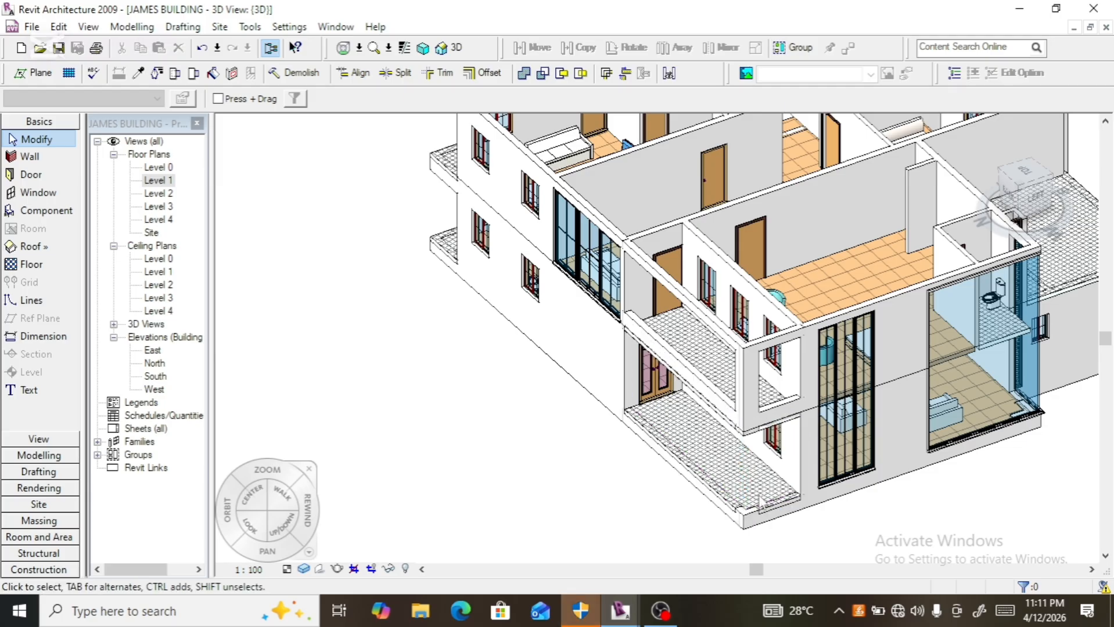
scroll(759, 494, up, 2)
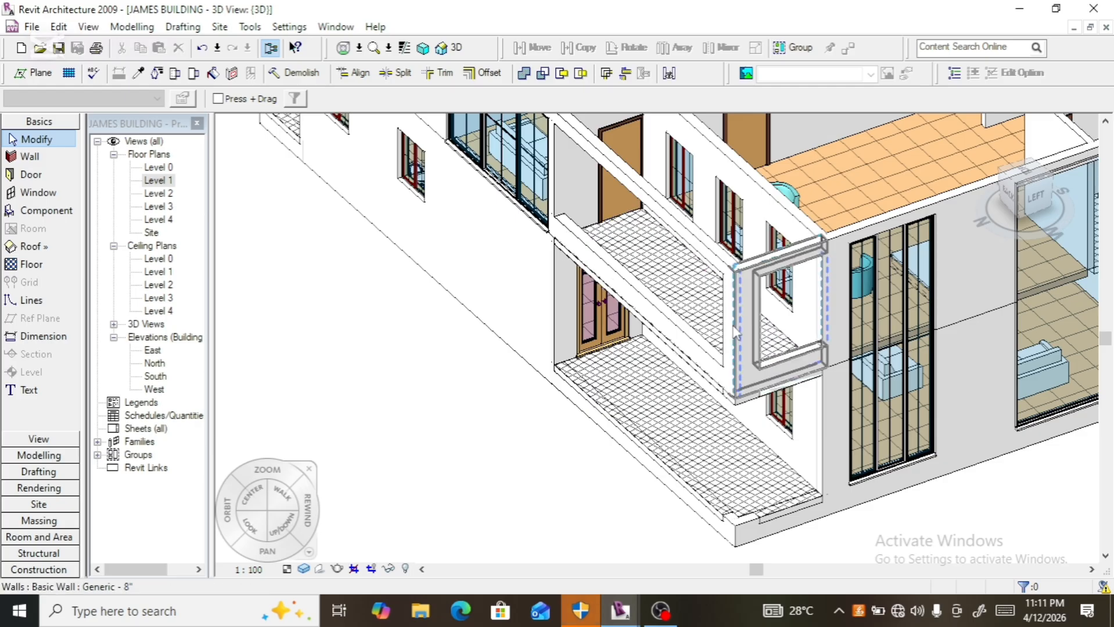
click(734, 332)
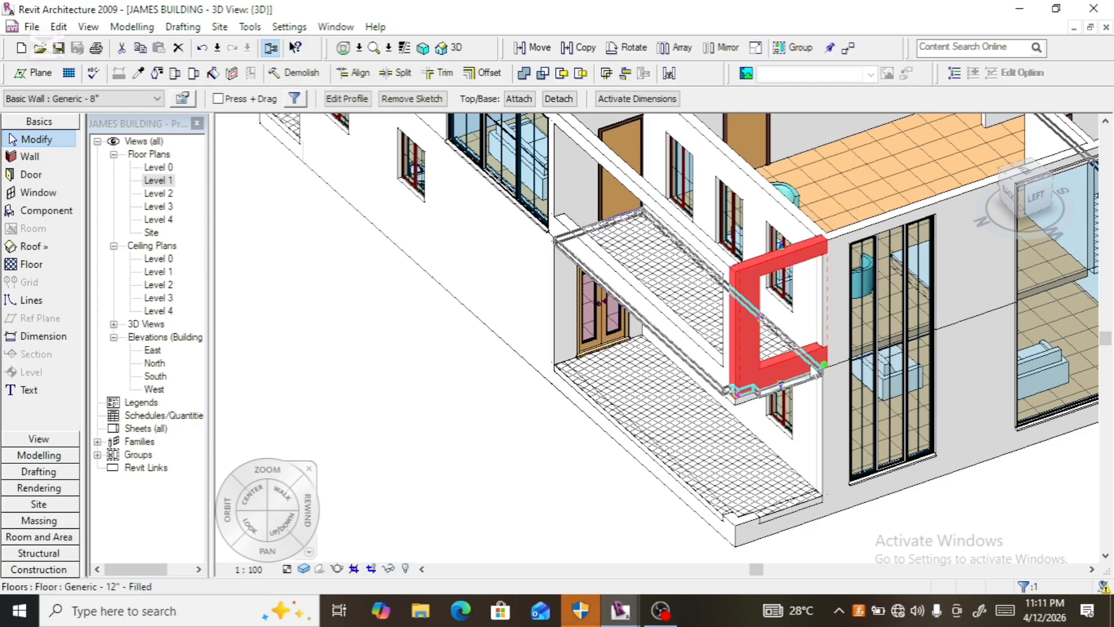
scroll(598, 308, down, 2)
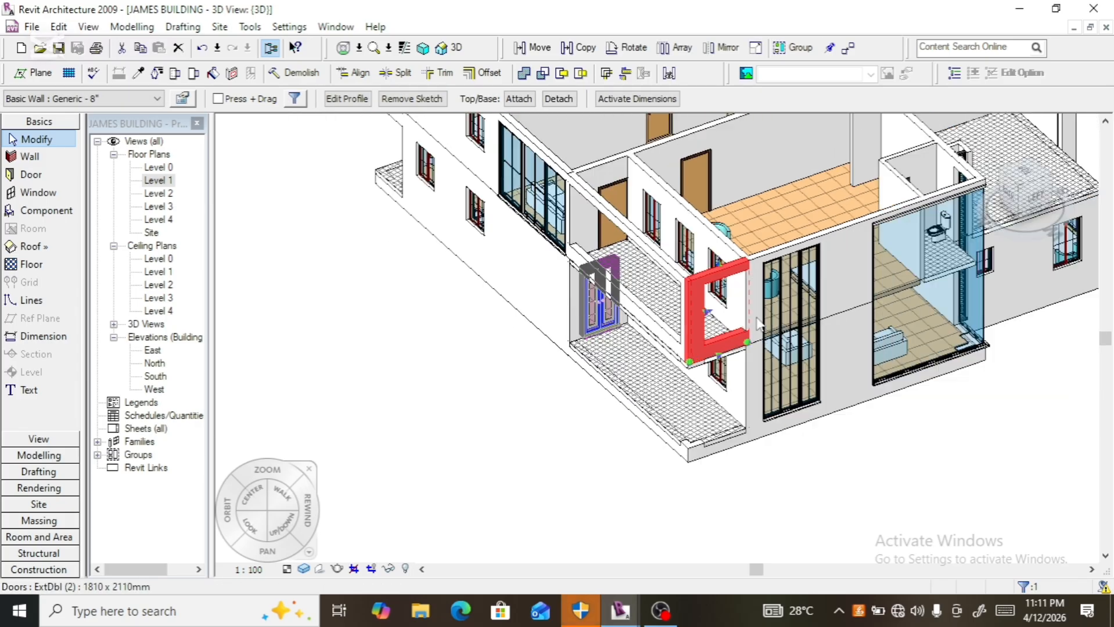
click(1039, 192)
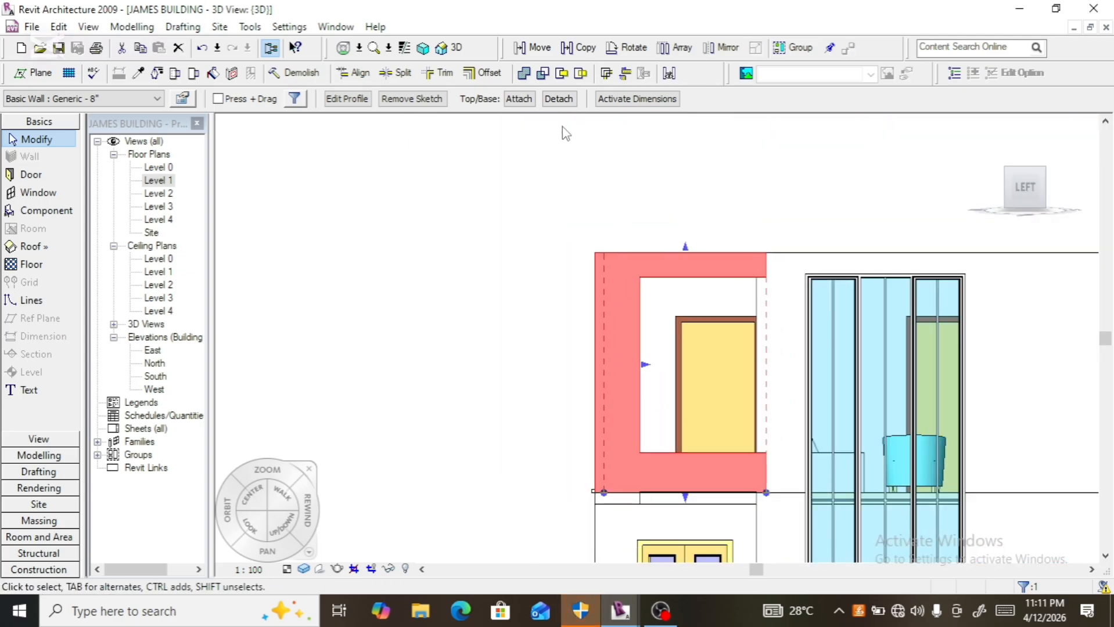
click(347, 99)
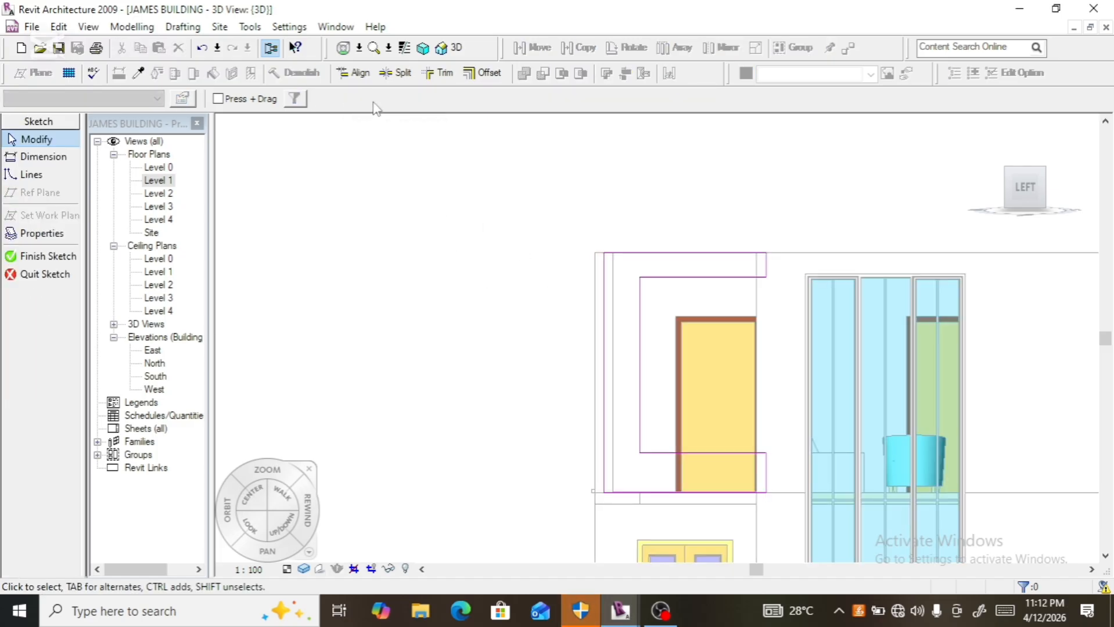
- Split the side wall's outer vertical line about 1200 above the parapet's top line and trim its parts into corners with the beam's underside and parapet top
click(397, 73)
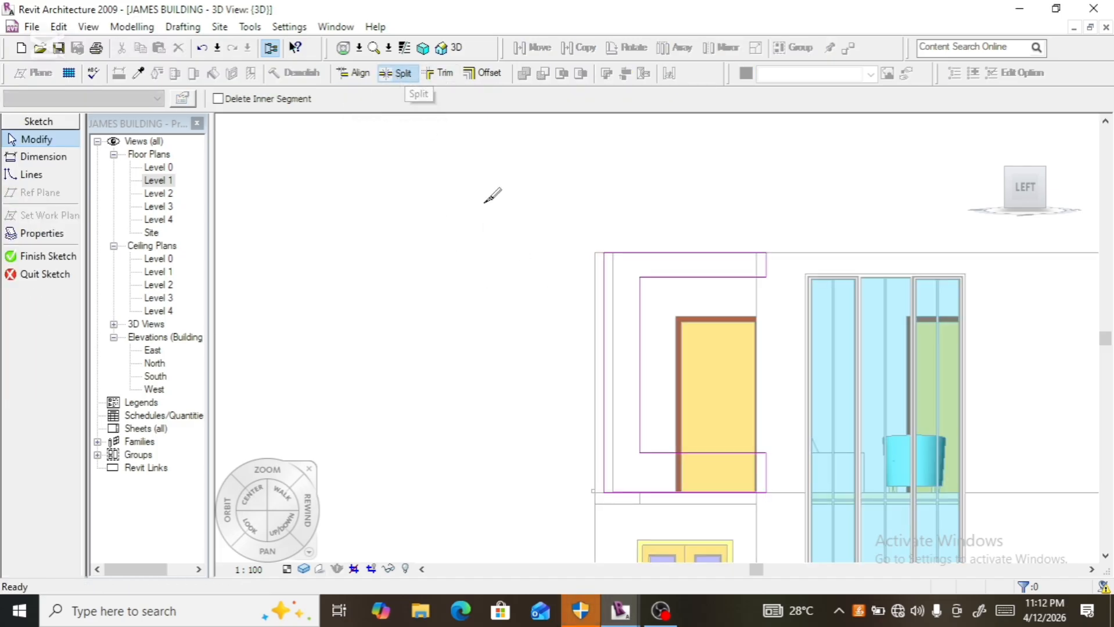
click(604, 357)
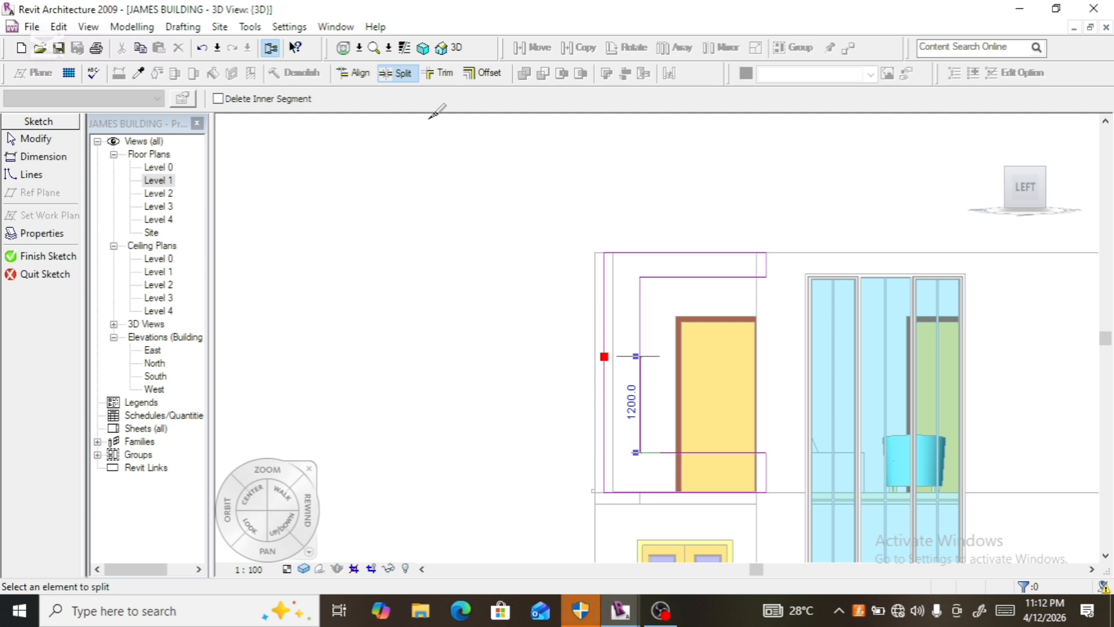
click(430, 74)
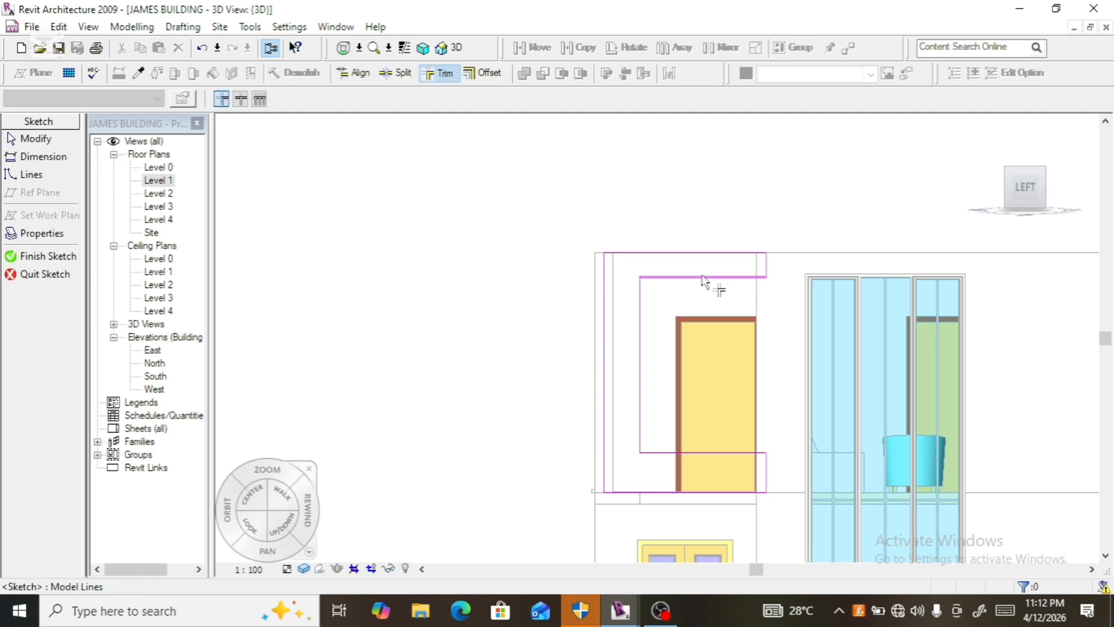
click(676, 278)
click(603, 268)
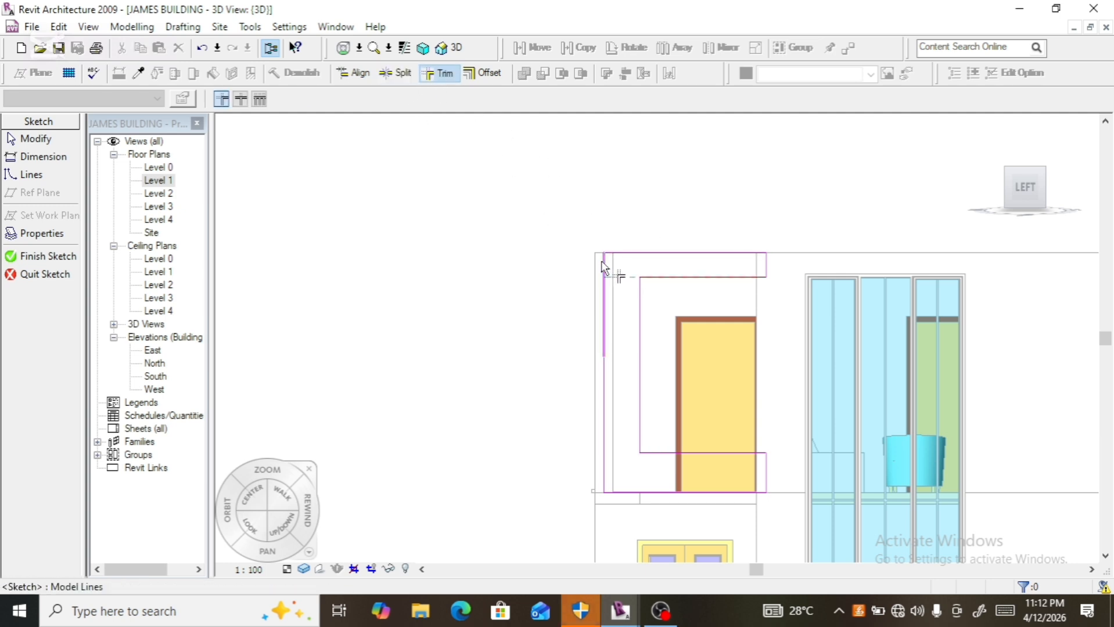
click(702, 454)
click(604, 473)
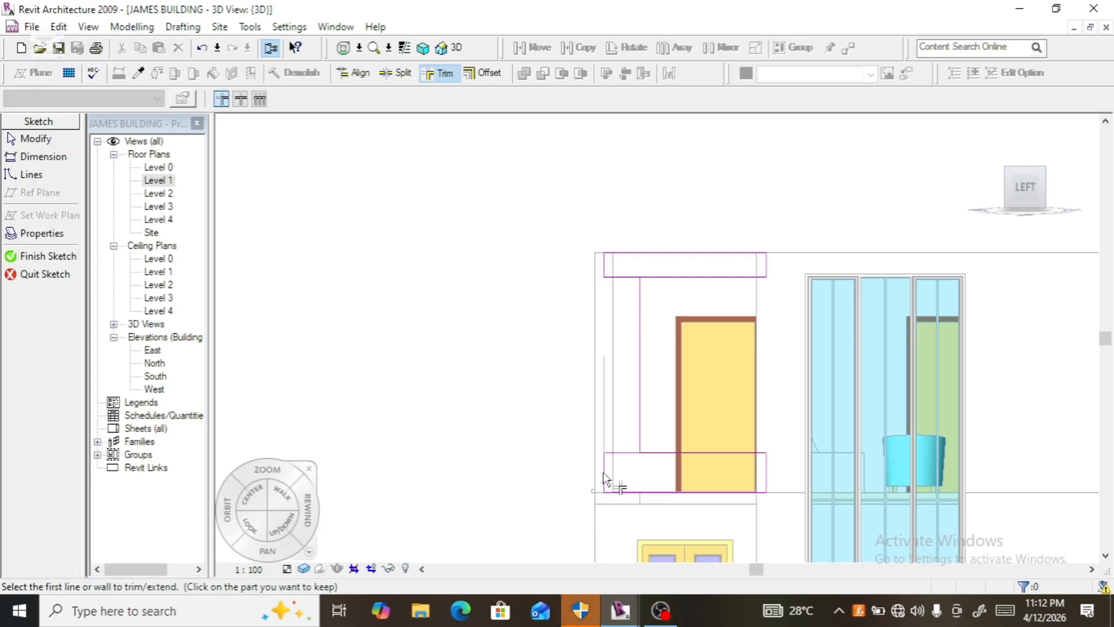
- Delete the inner vertical line between beam and parapet and finish the upper-floor side wall's sketch
key(Escape)
click(640, 374)
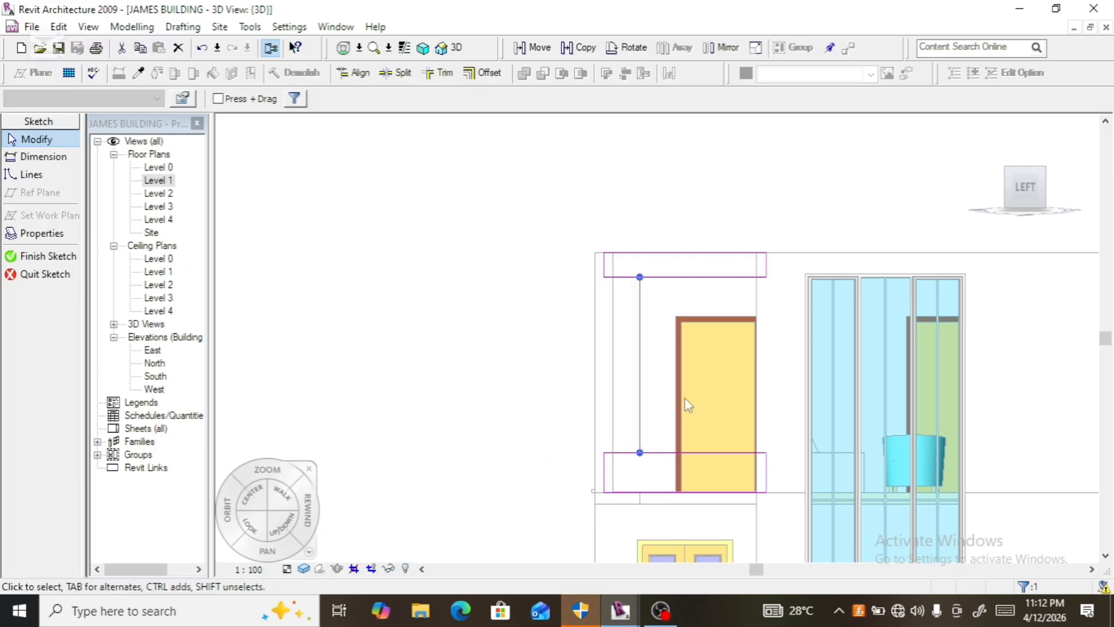
key(Delete)
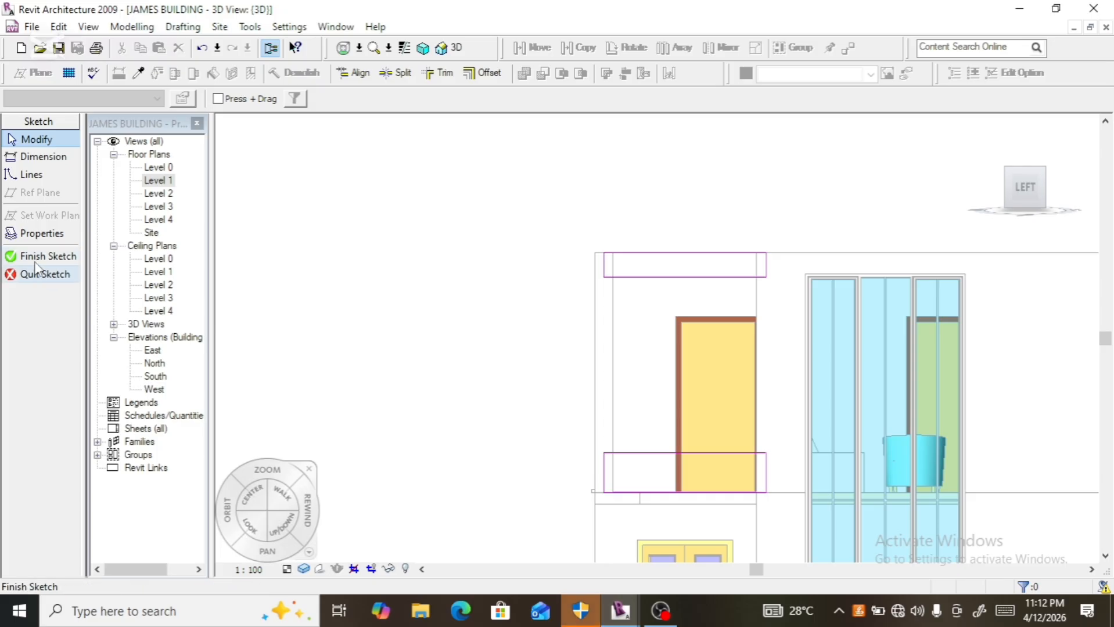
click(50, 256)
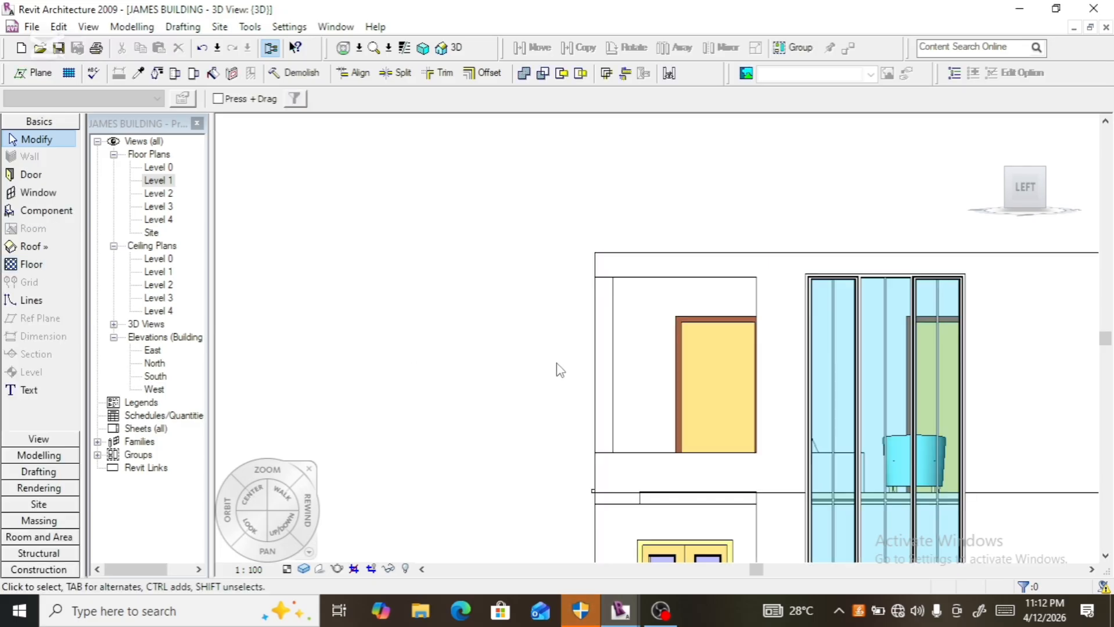
- Open the upper-floor balcony back wall's profile in the back view and split its outer vertical line about 1400 below the top line
click(599, 375)
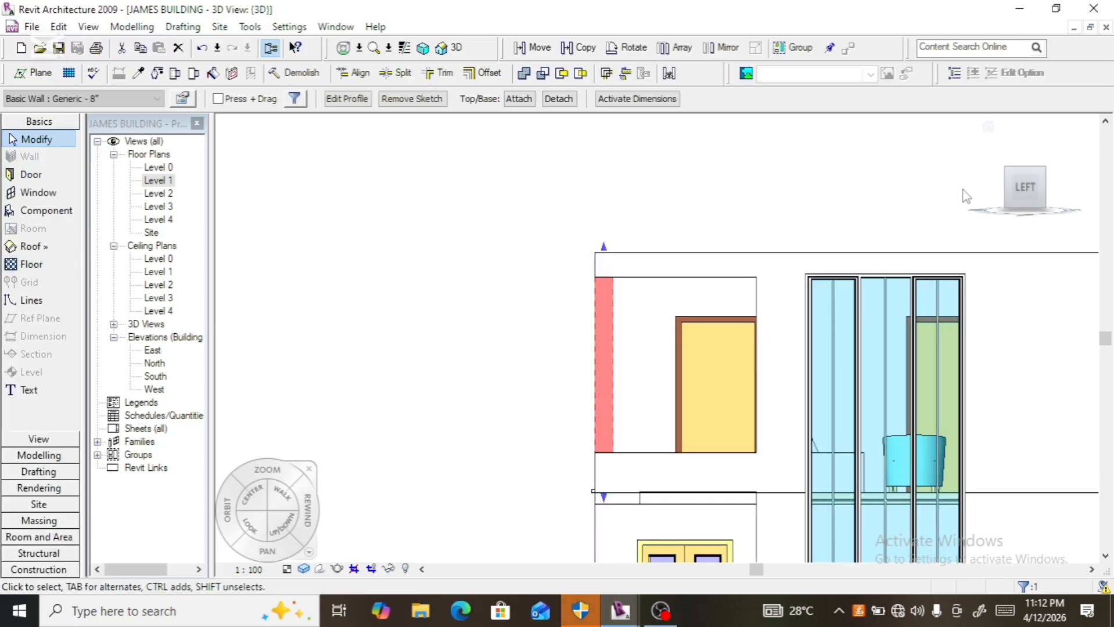
click(997, 186)
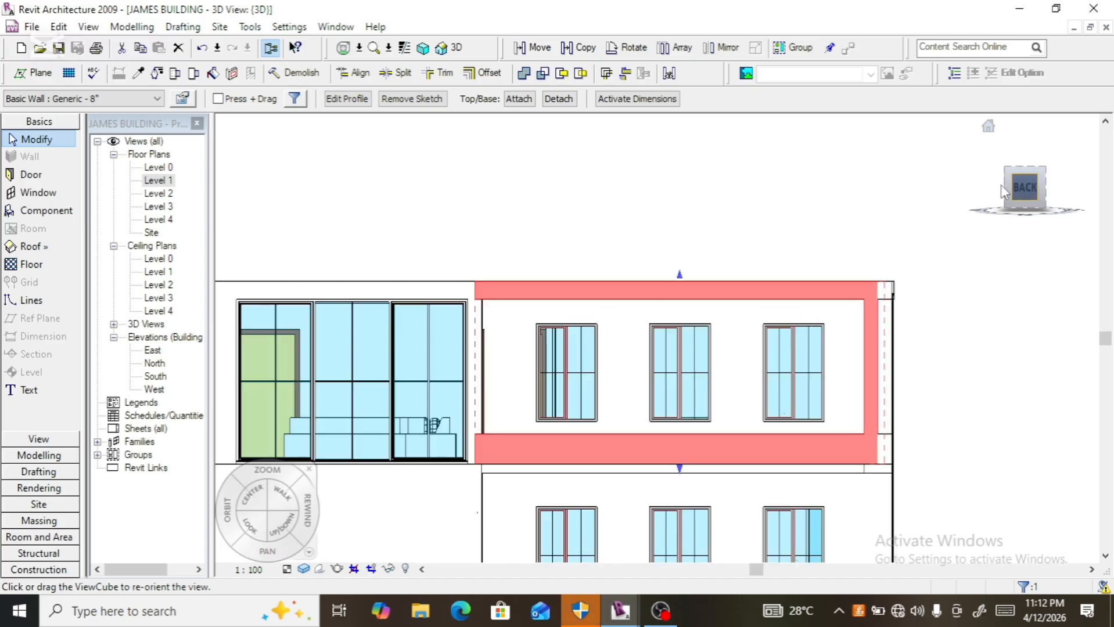
click(346, 99)
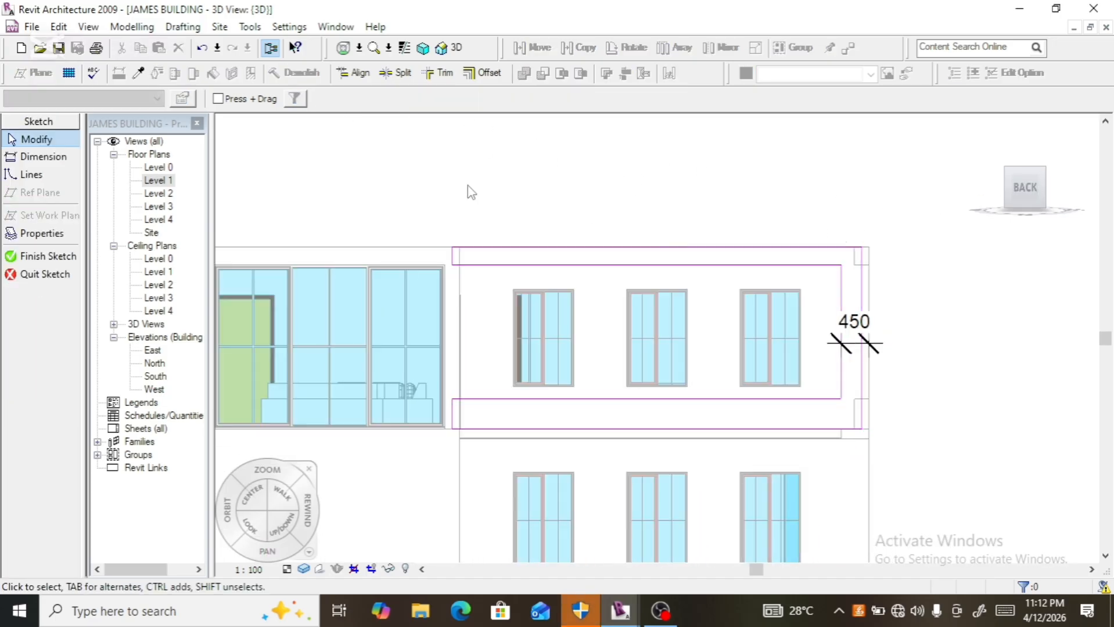
click(398, 74)
scroll(875, 318, up, 3)
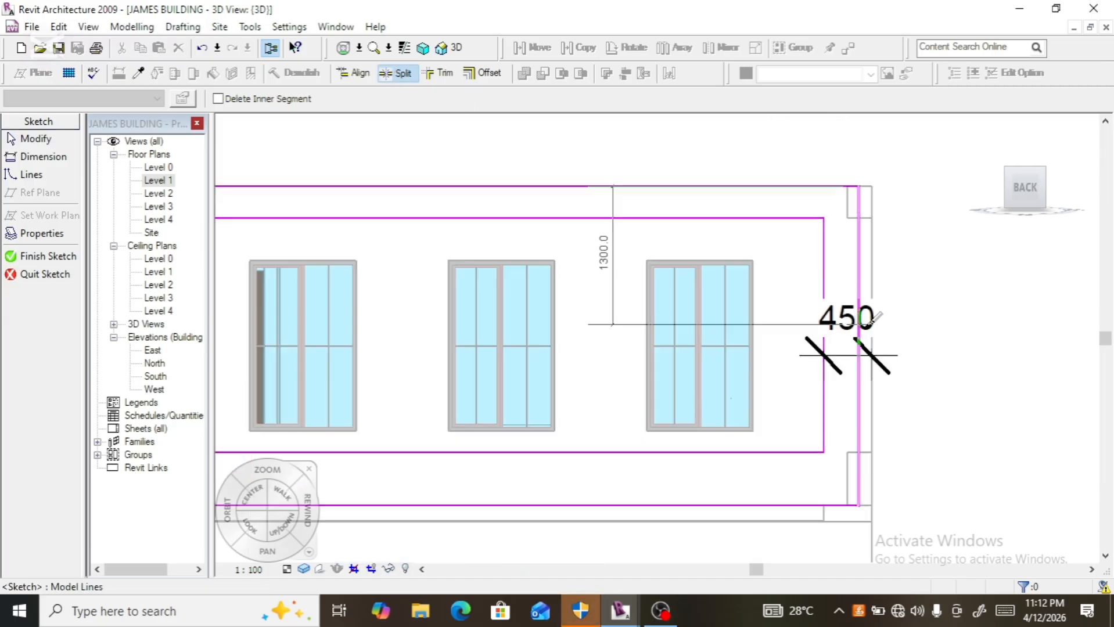
scroll(874, 320, up, 2)
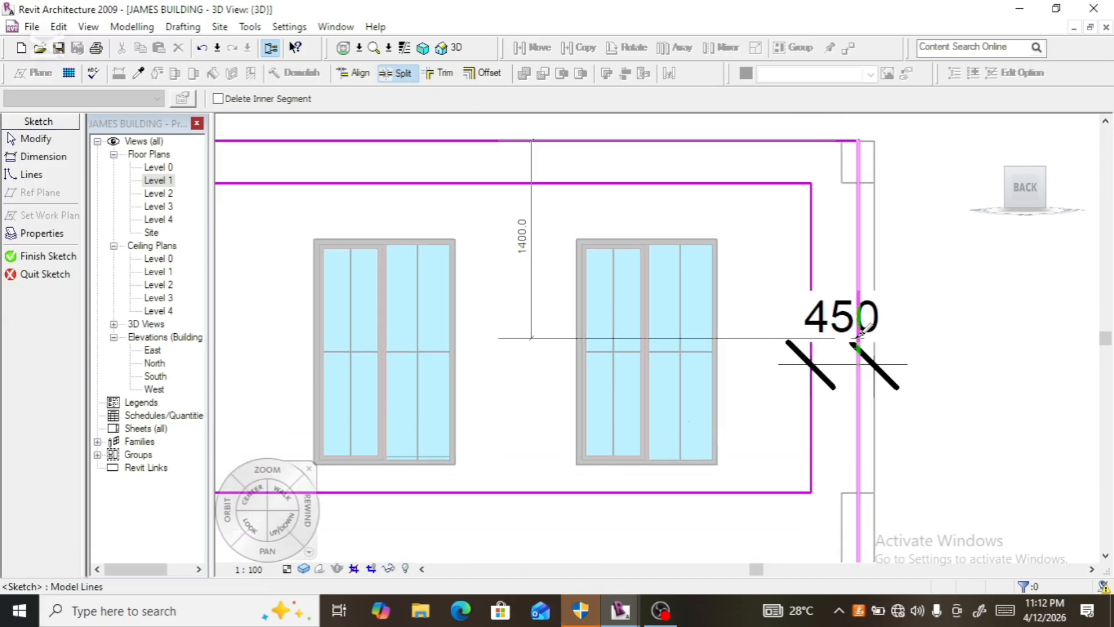
click(858, 338)
key(Escape)
- Trim the two parts of the back wall's outer vertical line into corners with the beam's underside and the parapet's top line
click(440, 73)
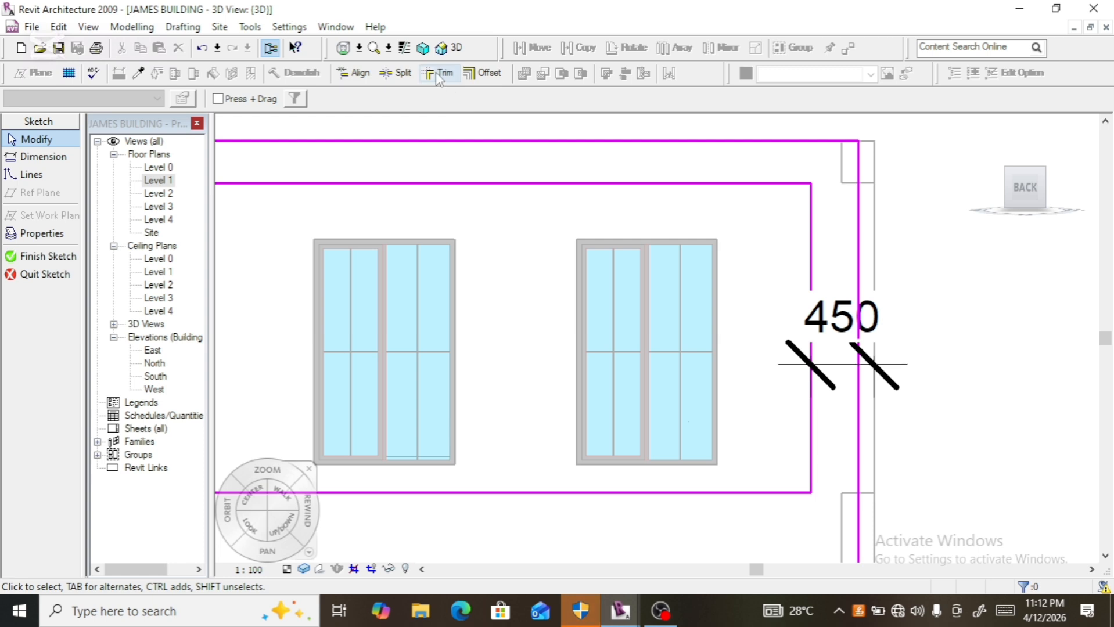
click(860, 161)
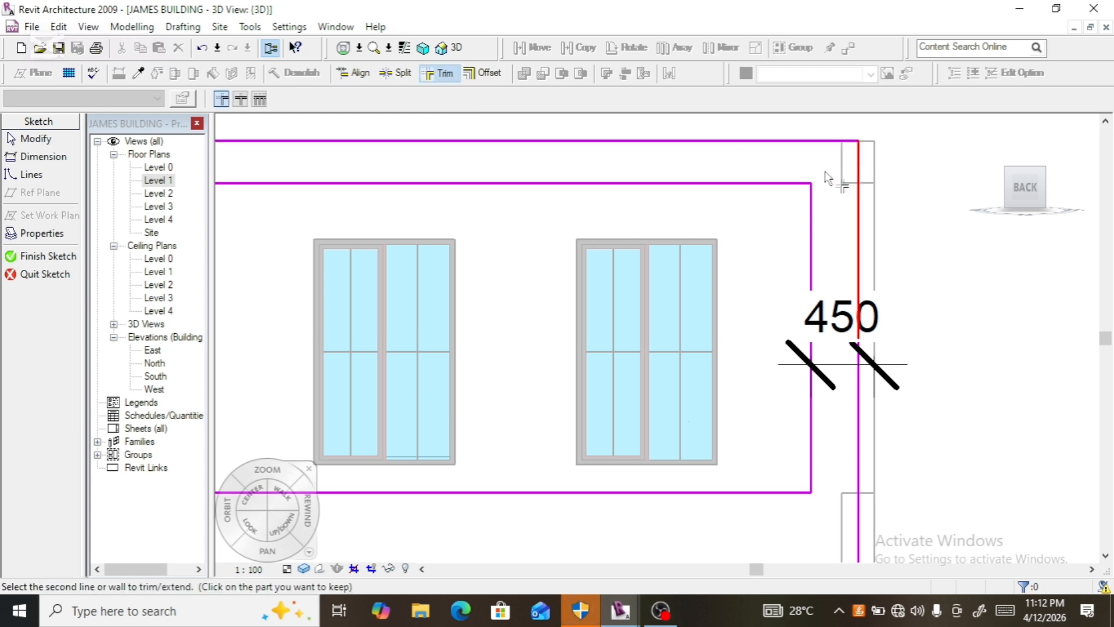
click(762, 186)
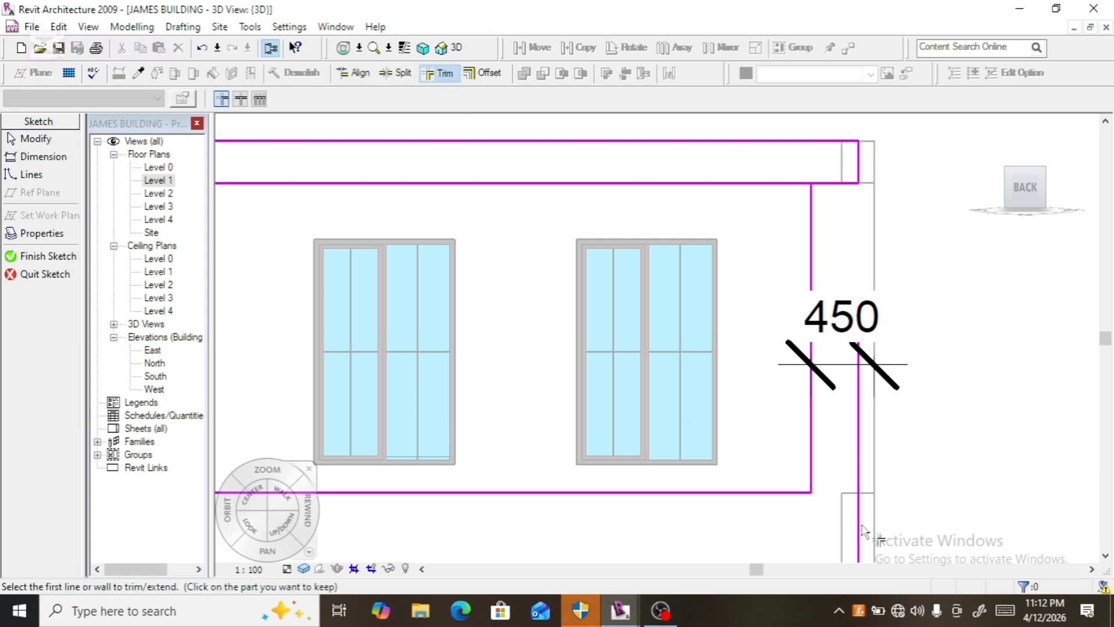
click(859, 546)
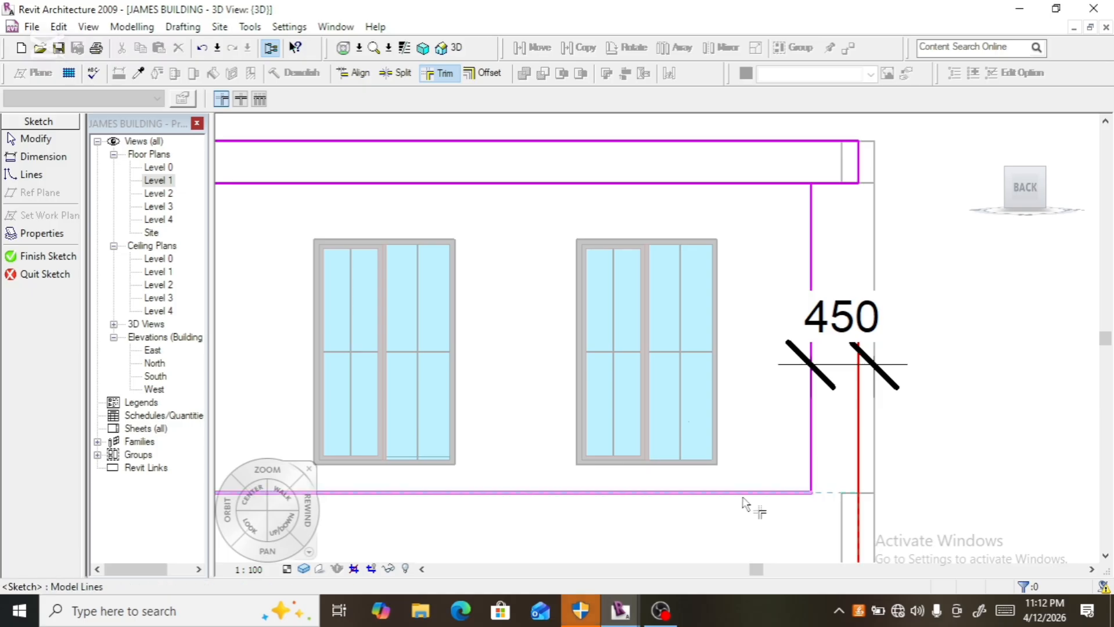
click(741, 501)
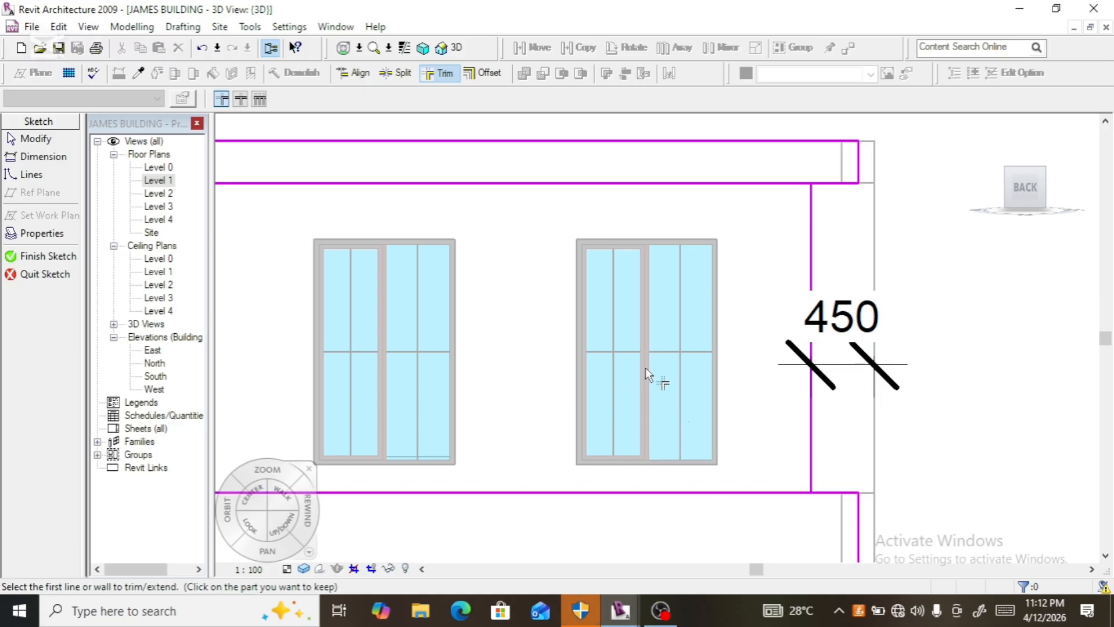
key(Escape)
key(Escape)
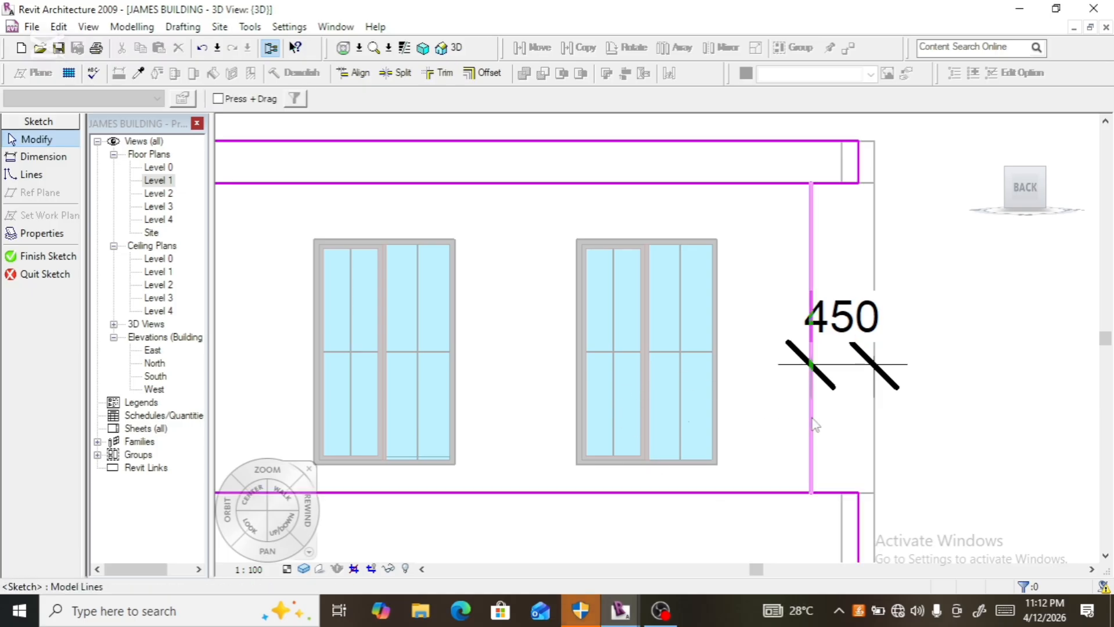
- Delete the inner vertical line of the back wall's profile at the balcony corner and finish the sketch
click(811, 420)
key(Delete)
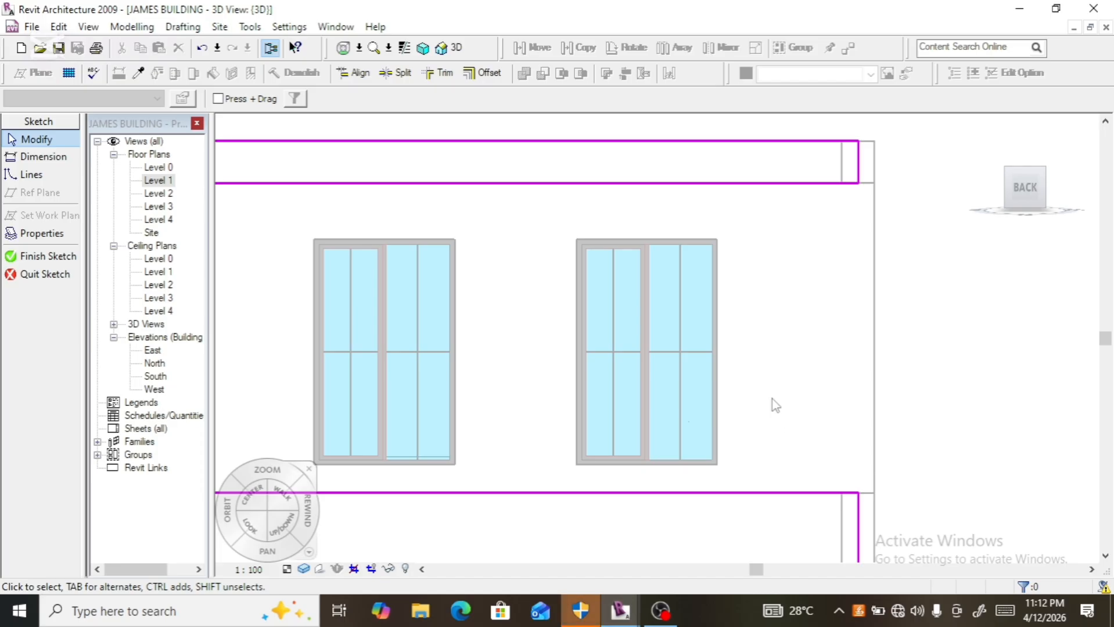
scroll(775, 404, down, 5)
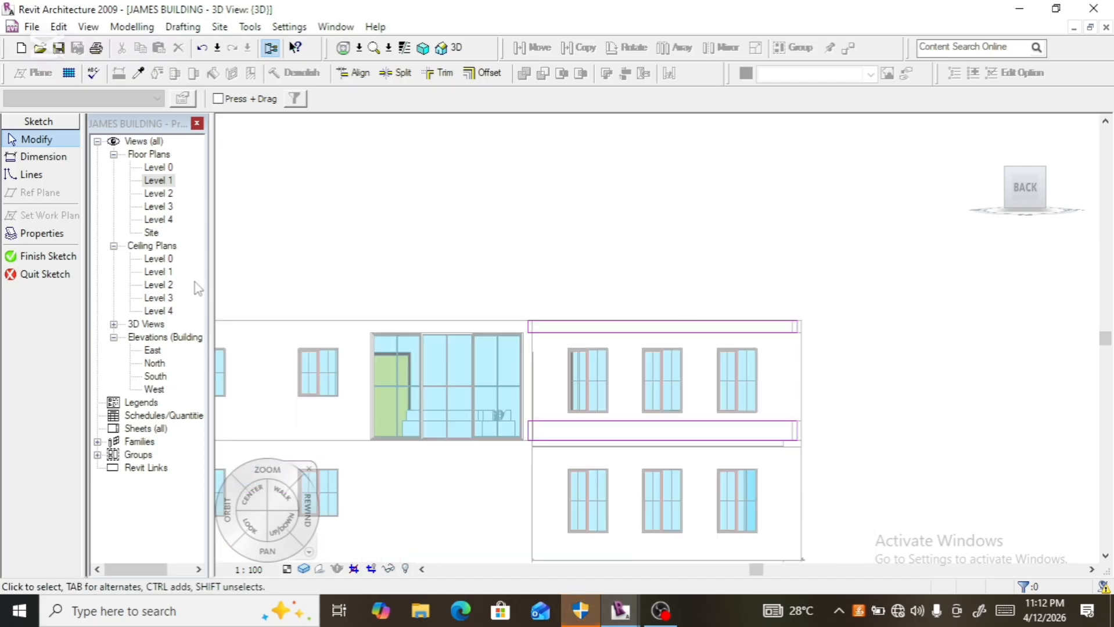
click(47, 256)
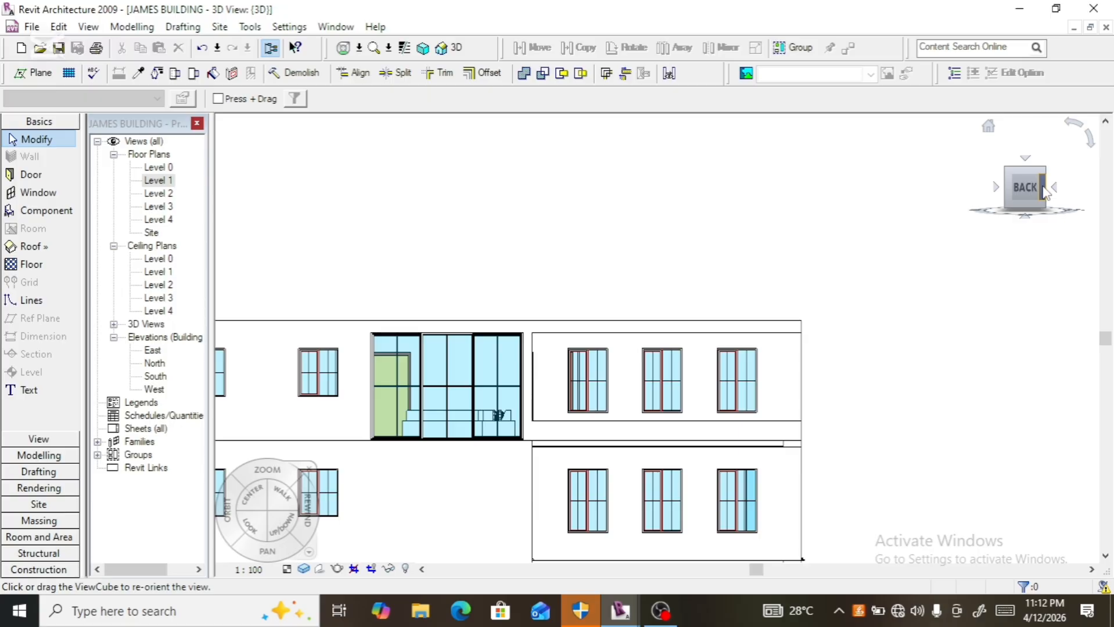
- Inspect the opened upper-floor balcony corner and the terrace side of the building in 3D
click(1054, 187)
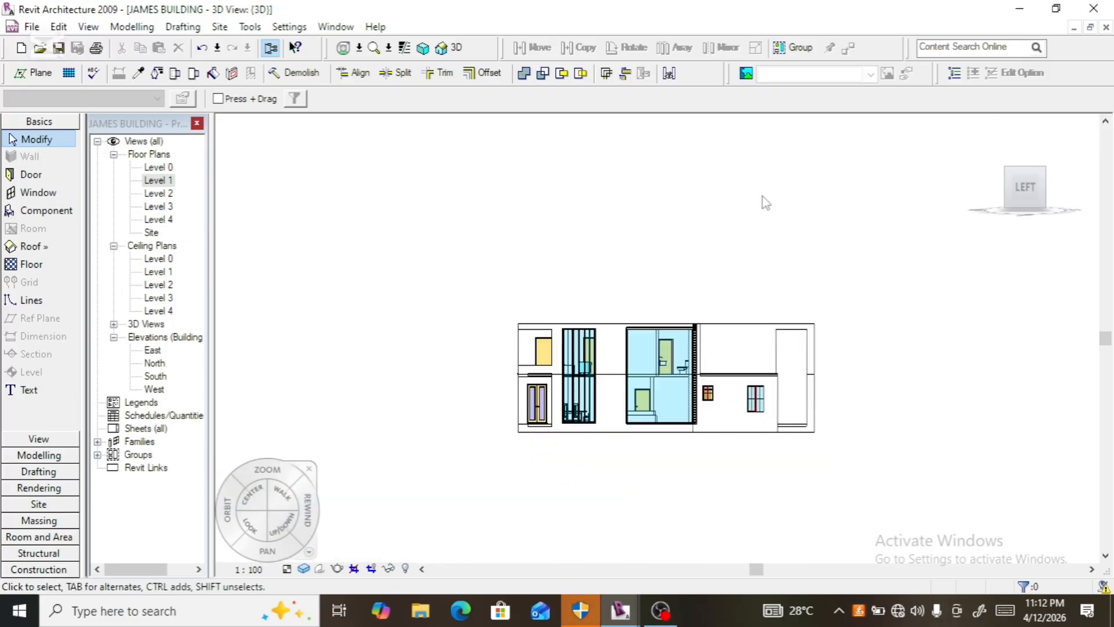
click(1016, 187)
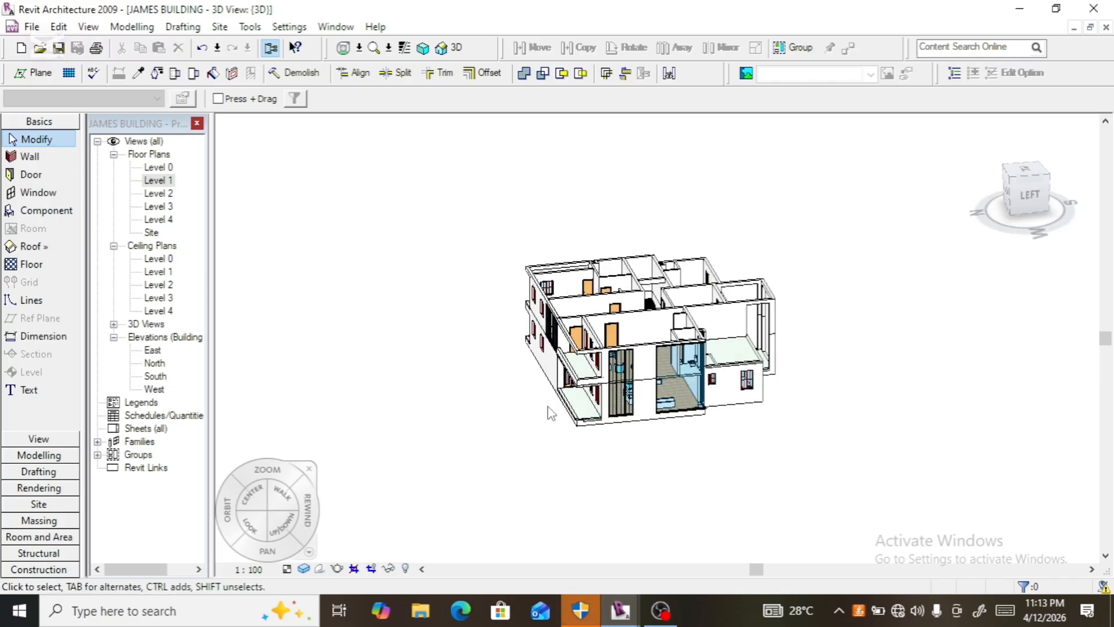
scroll(552, 413, up, 3)
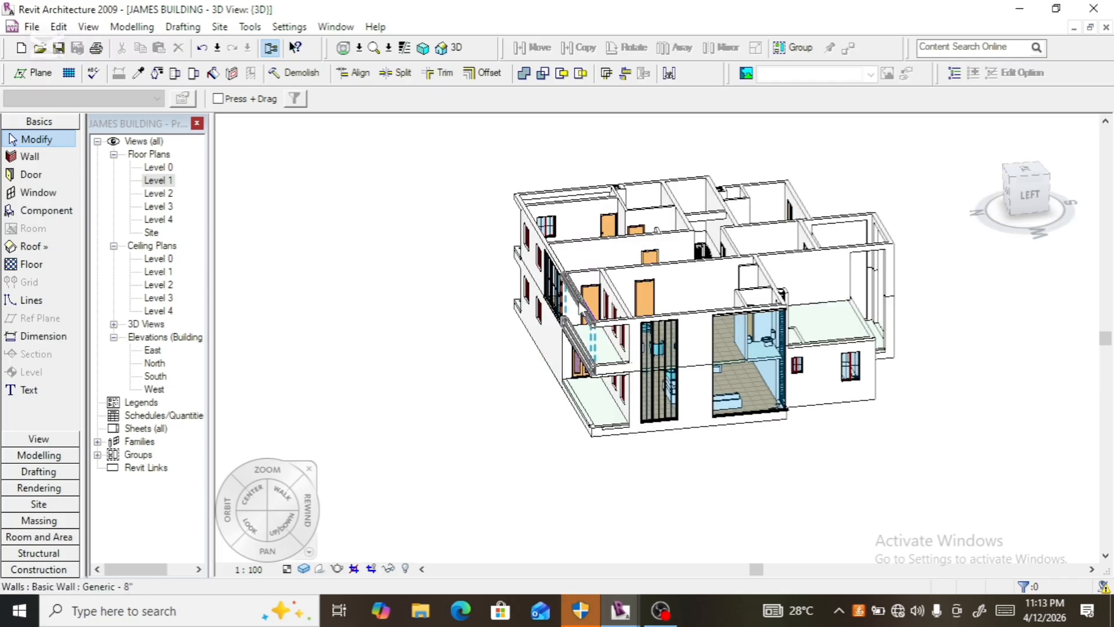
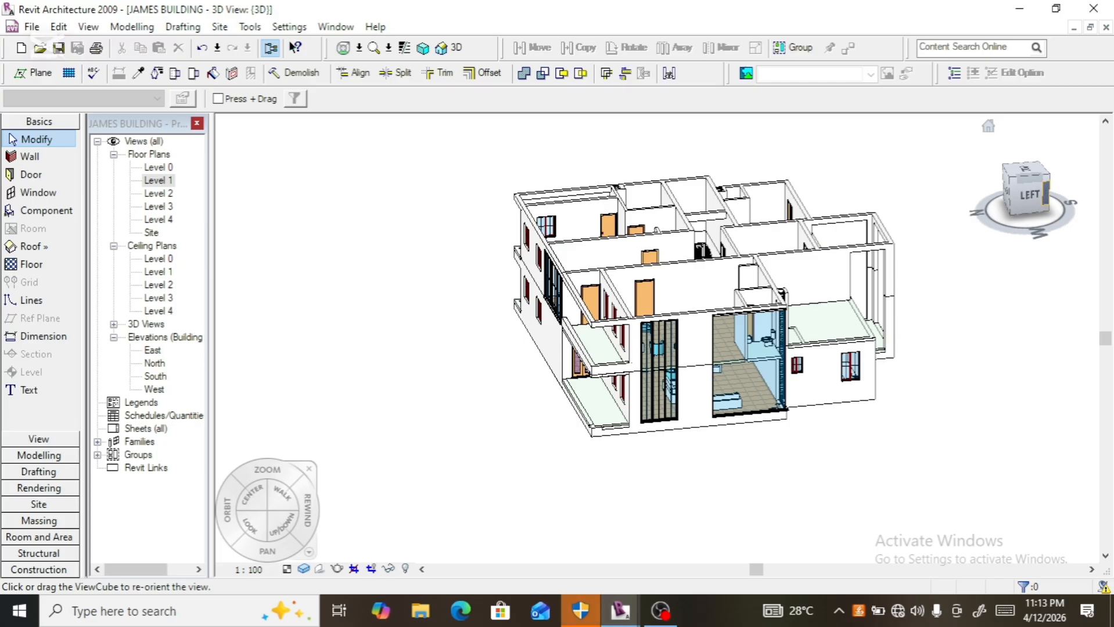
drag(1046, 193, 1021, 196)
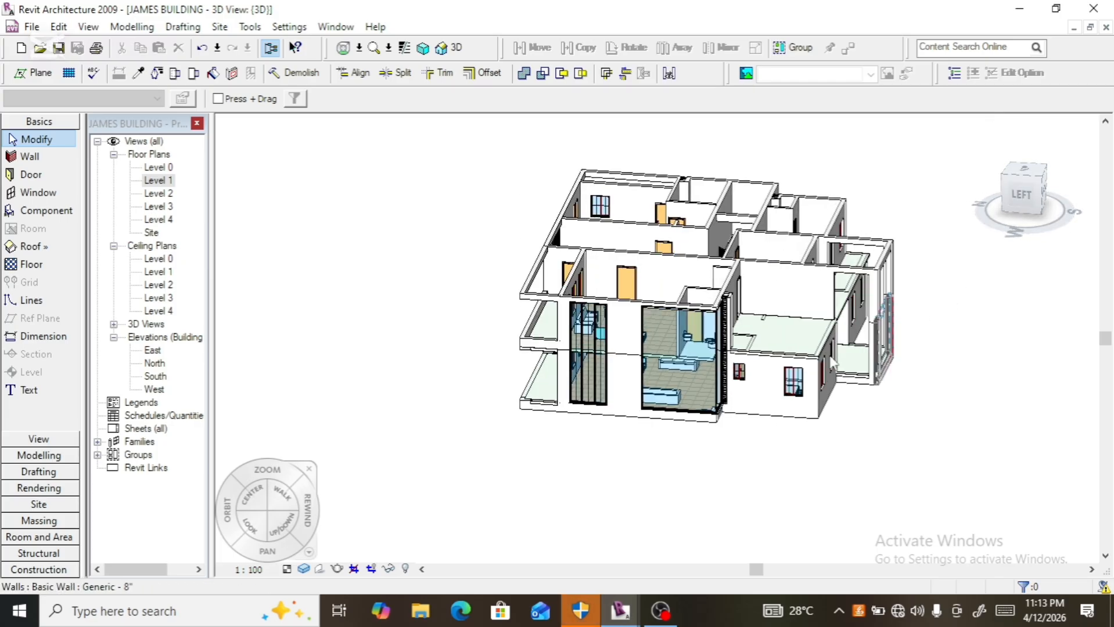
scroll(822, 369, up, 2)
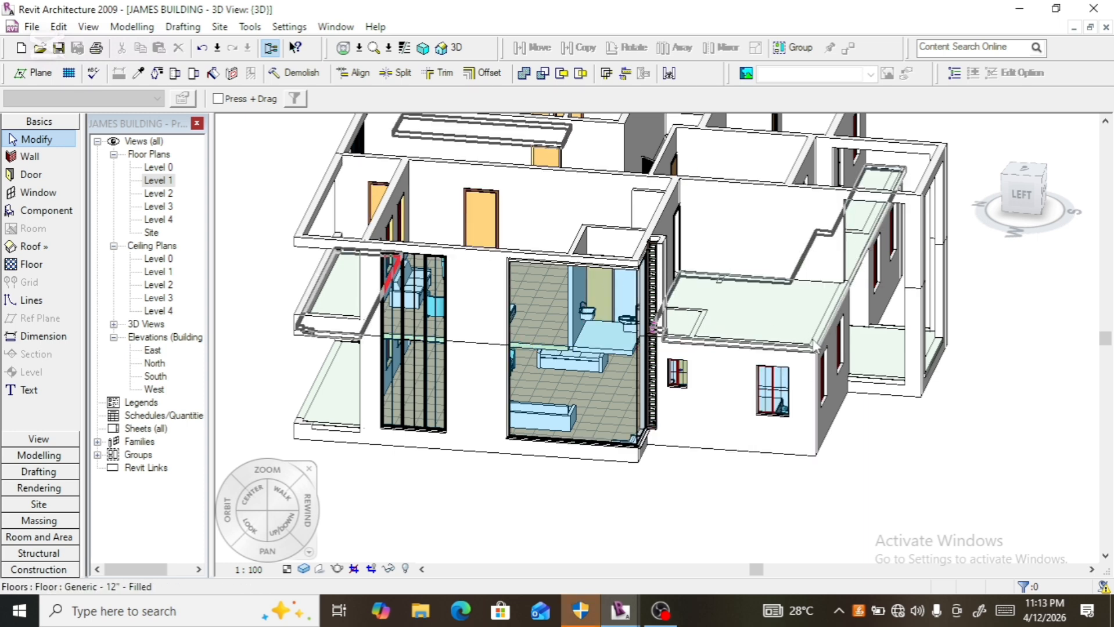
- Open the Level 2 floor plan around the uncovered terrace next to the 5000 dimension and save the project
double_click(157, 195)
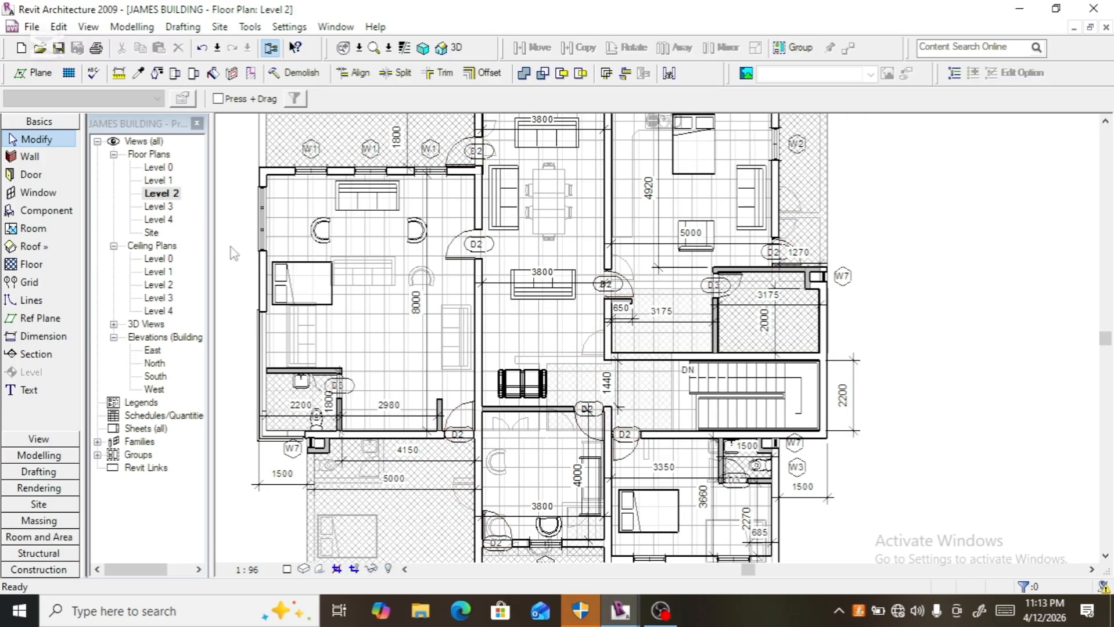
scroll(501, 375, down, 2)
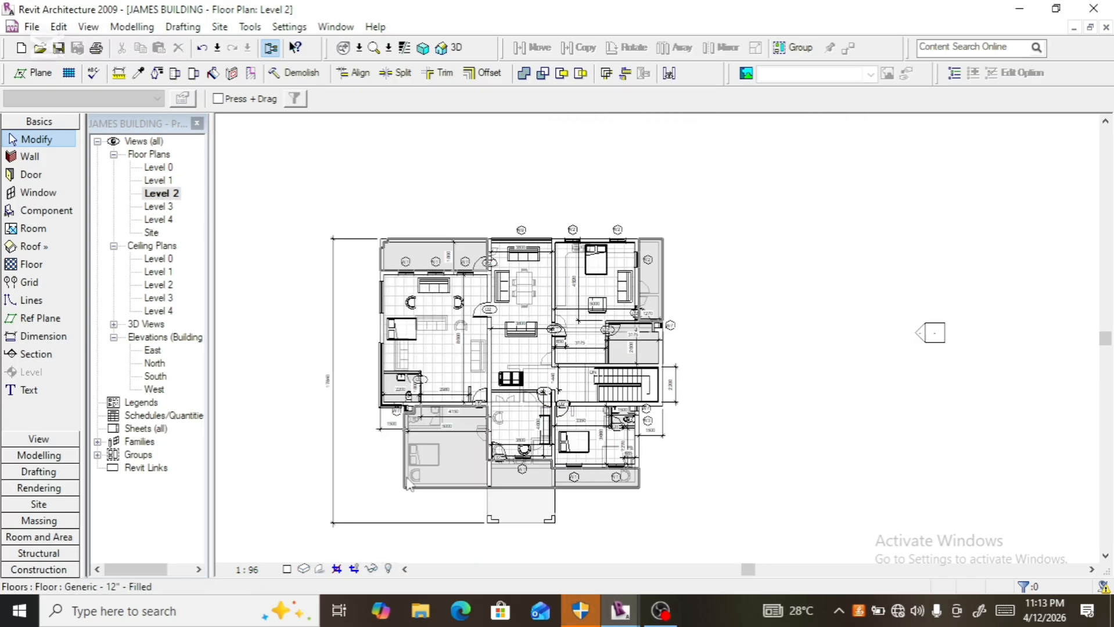
scroll(410, 484, up, 3)
scroll(386, 435, up, 3)
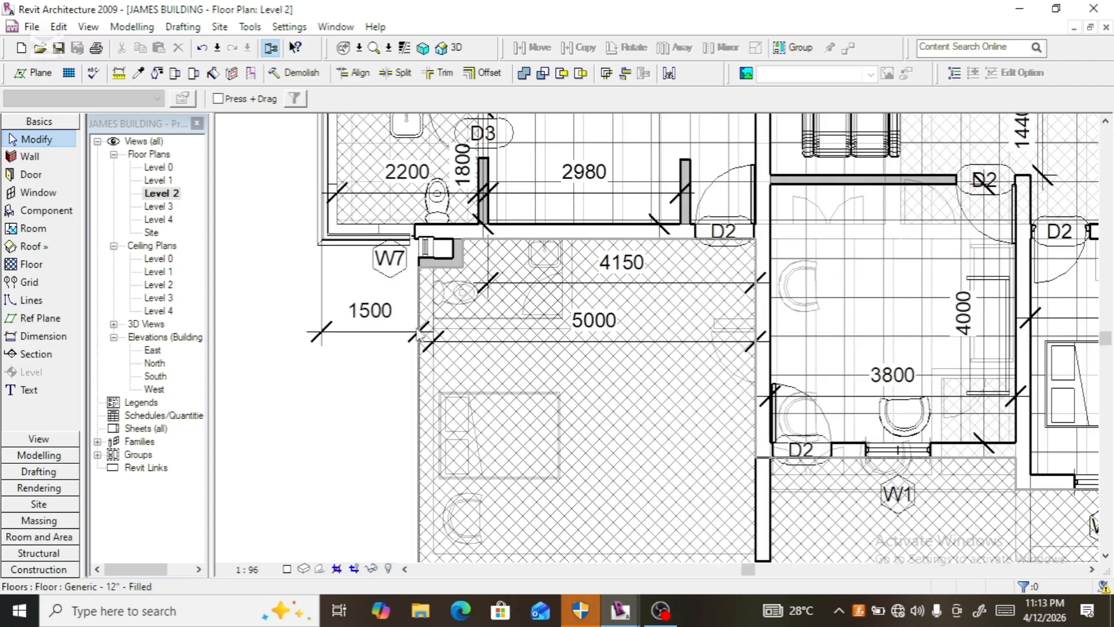
scroll(424, 328, down, 2)
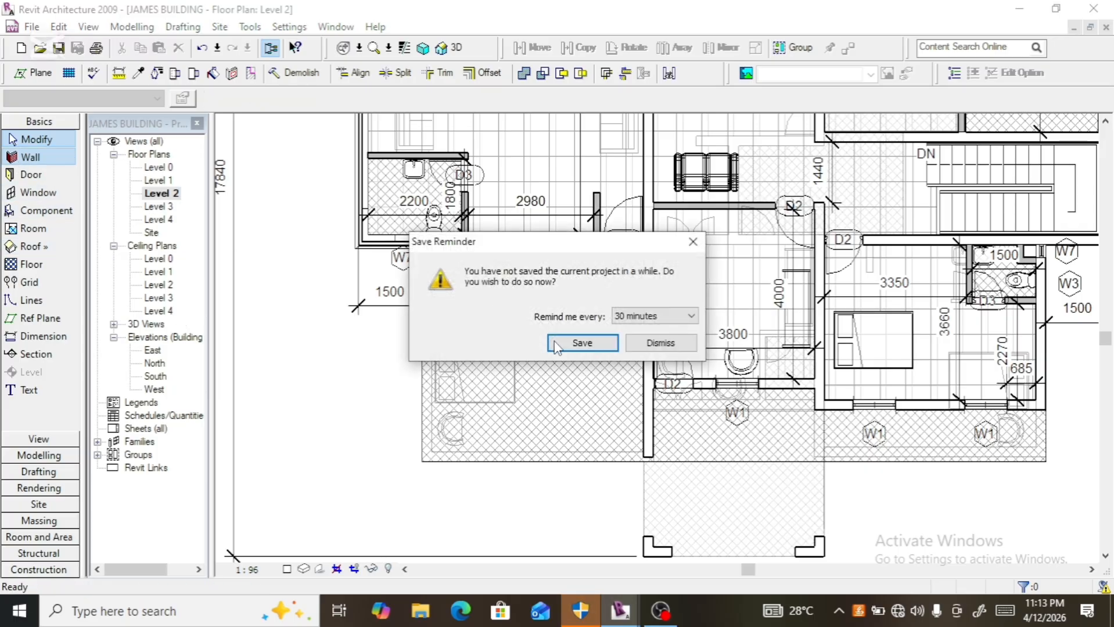
click(578, 346)
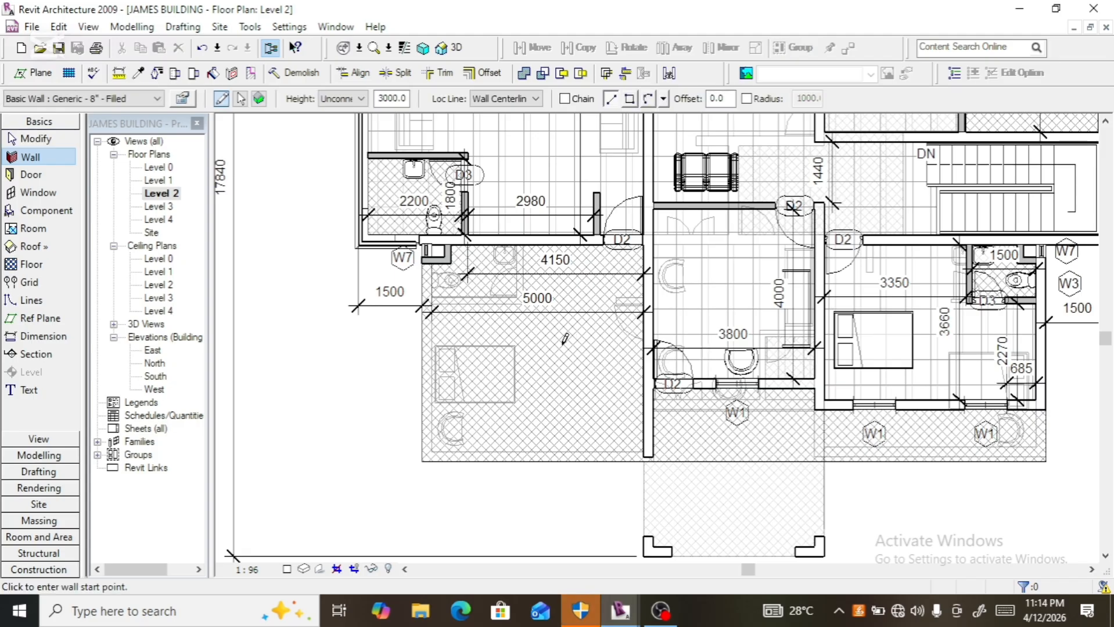
- Set up a Generic - 8" wall on Level 2 with a base offset of 2700 and an unconnected height of 300
click(156, 99)
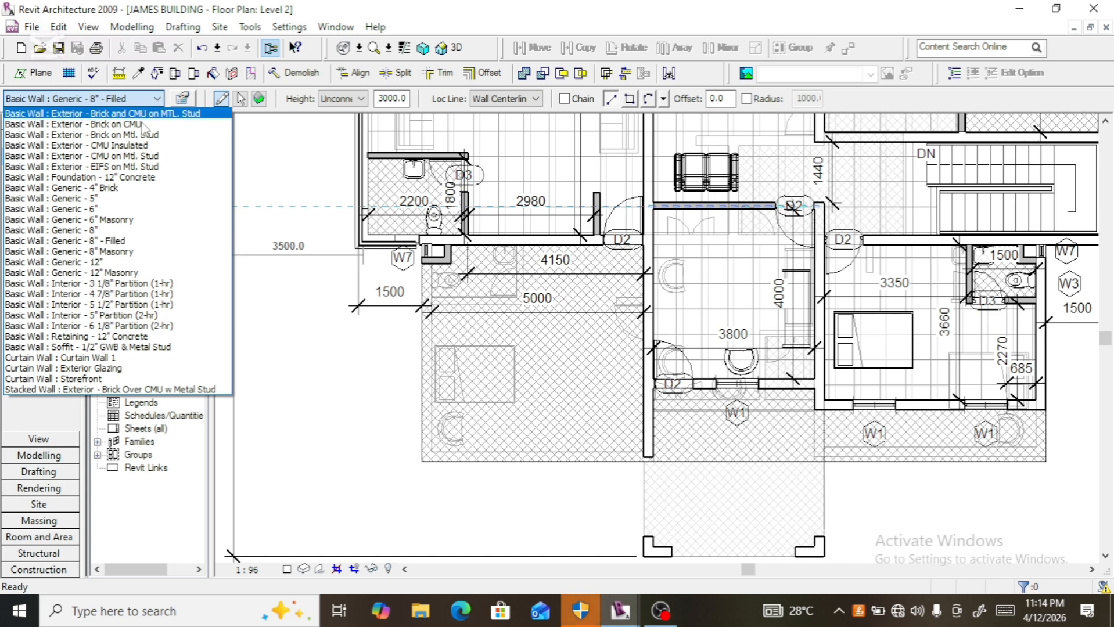
click(130, 232)
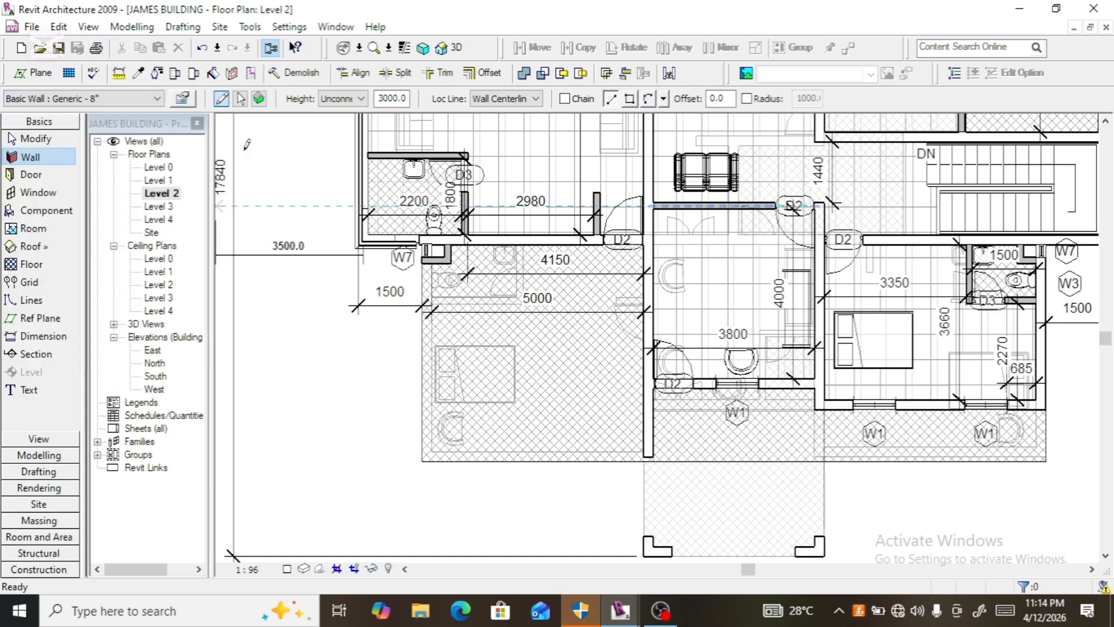
click(182, 100)
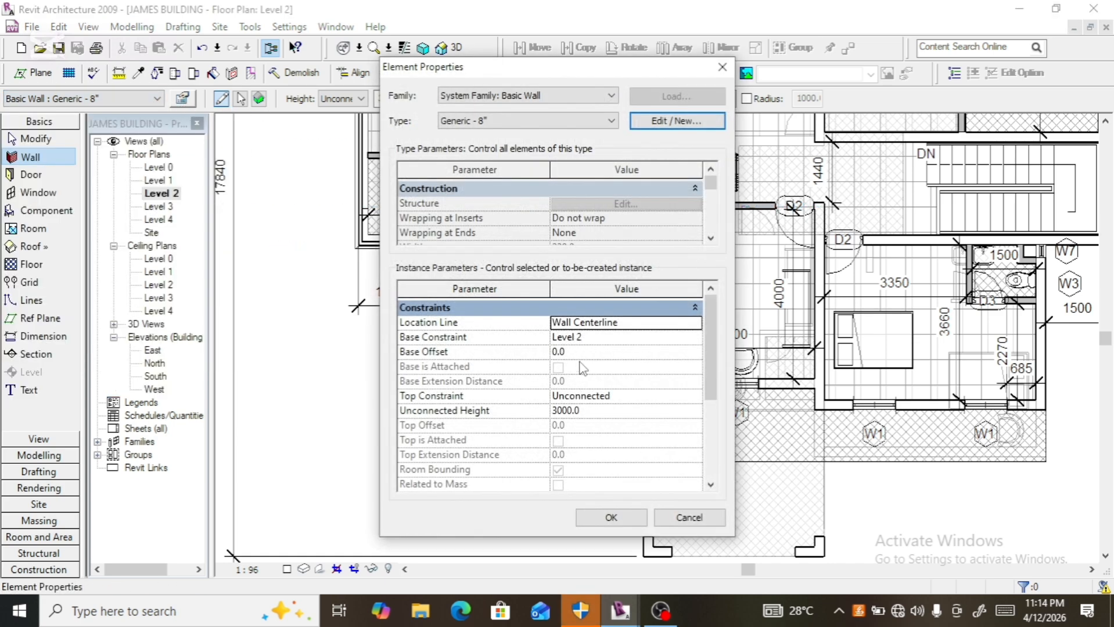
click(564, 411)
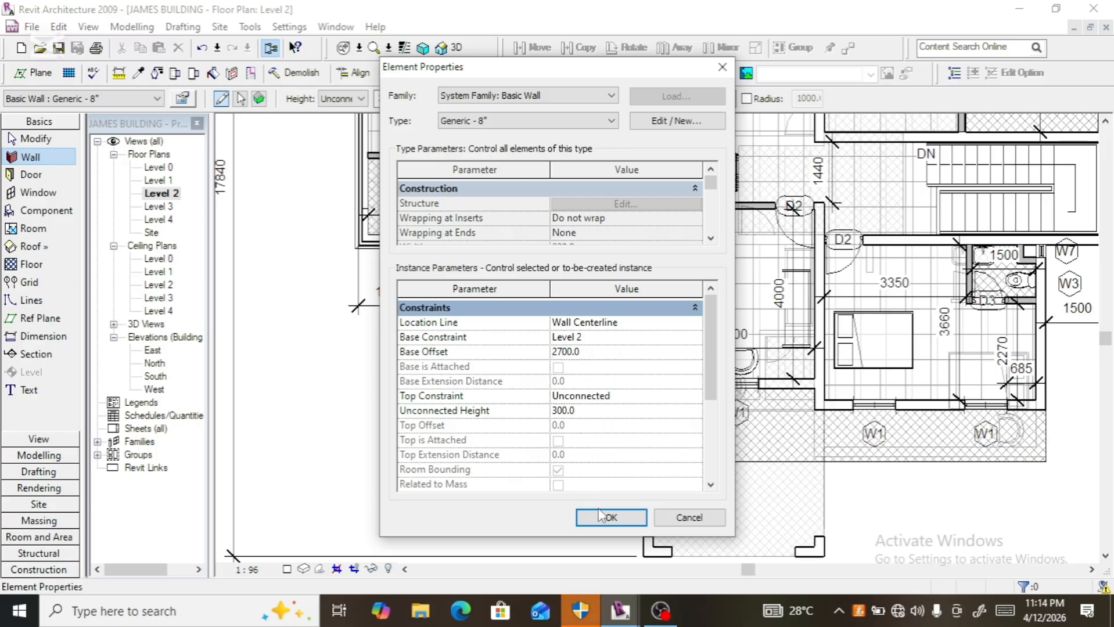
click(609, 517)
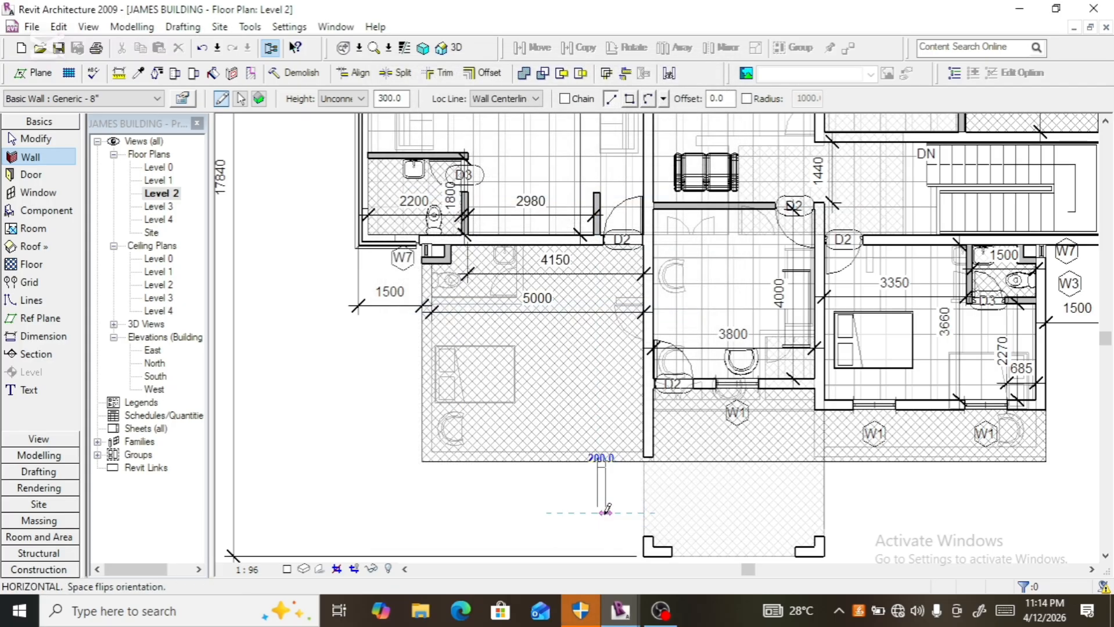
- Draw a beam wall about 5400 mm long along the terrace's outer side, from the W7 corner past the front edge
click(648, 455)
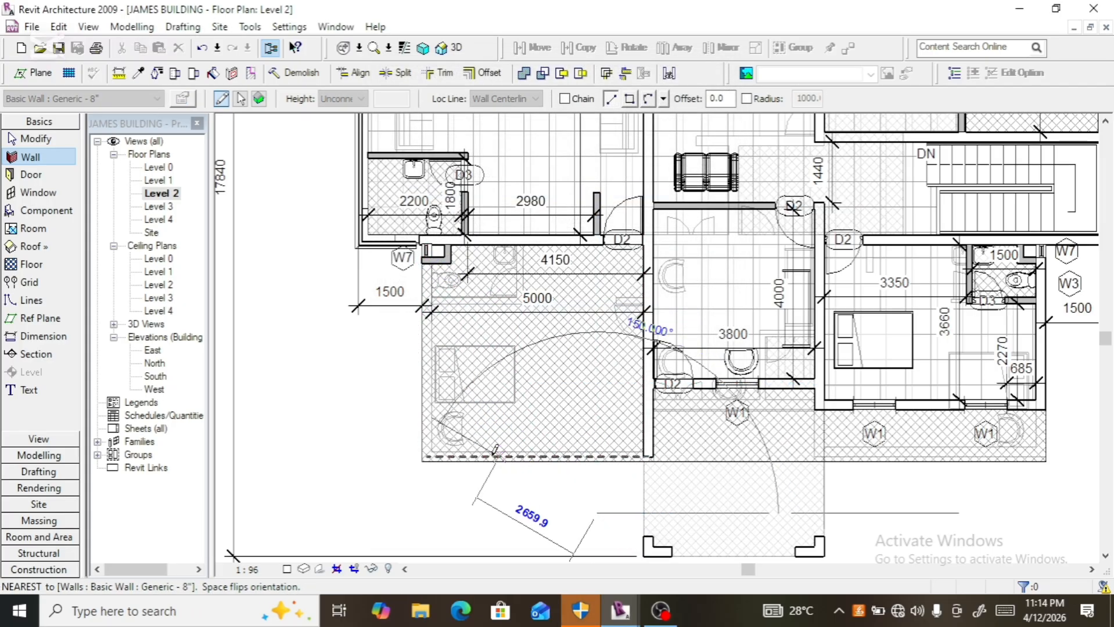
key(Escape)
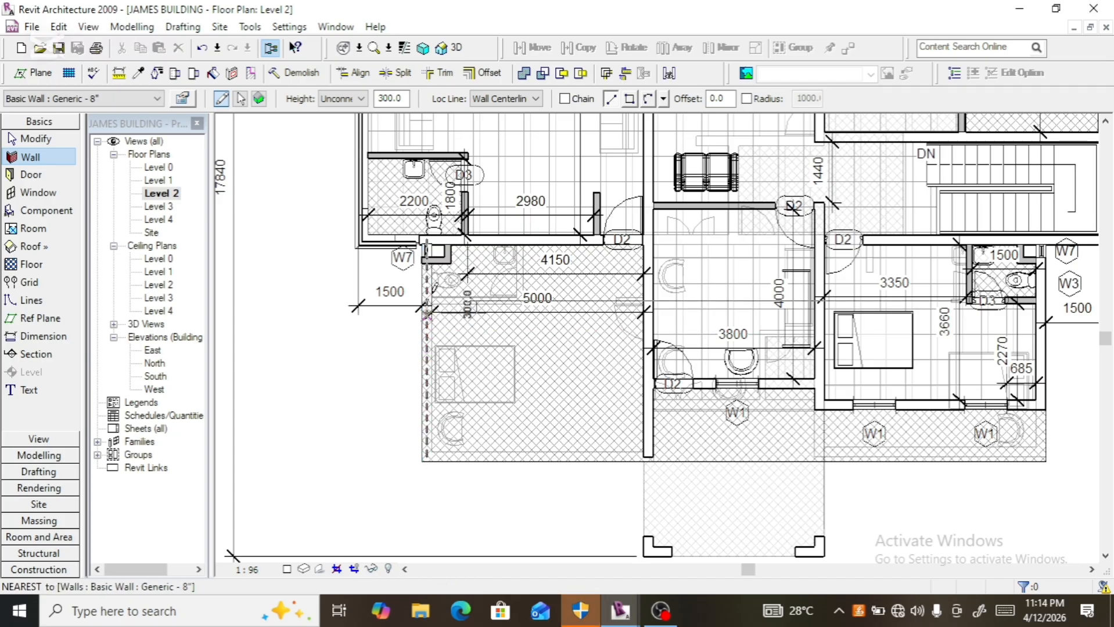
scroll(428, 261, up, 4)
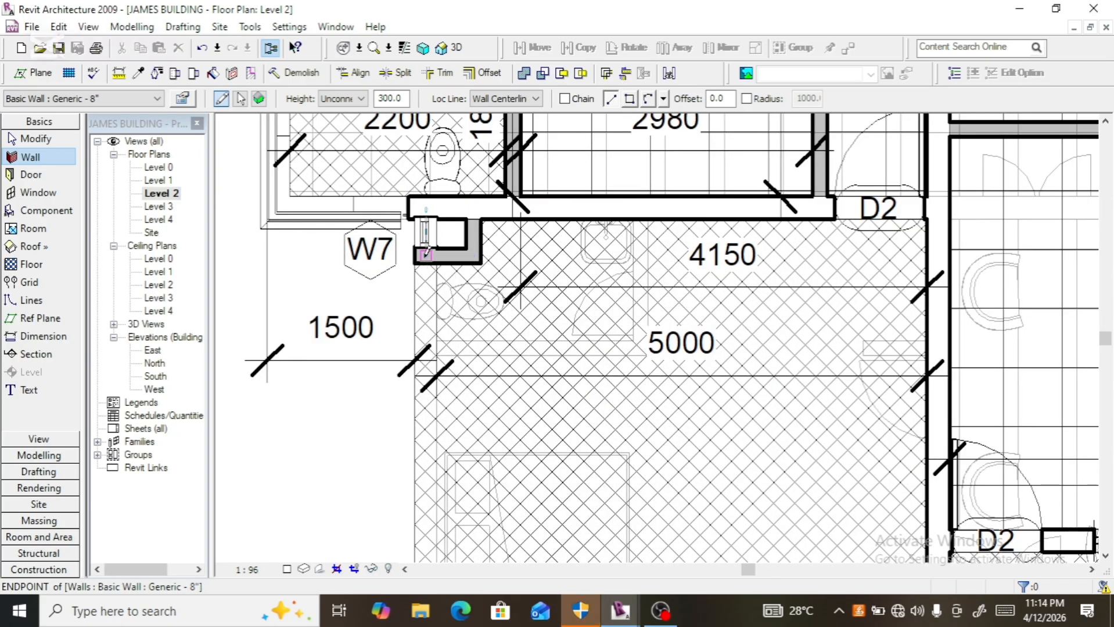
click(426, 253)
scroll(425, 307, down, 3)
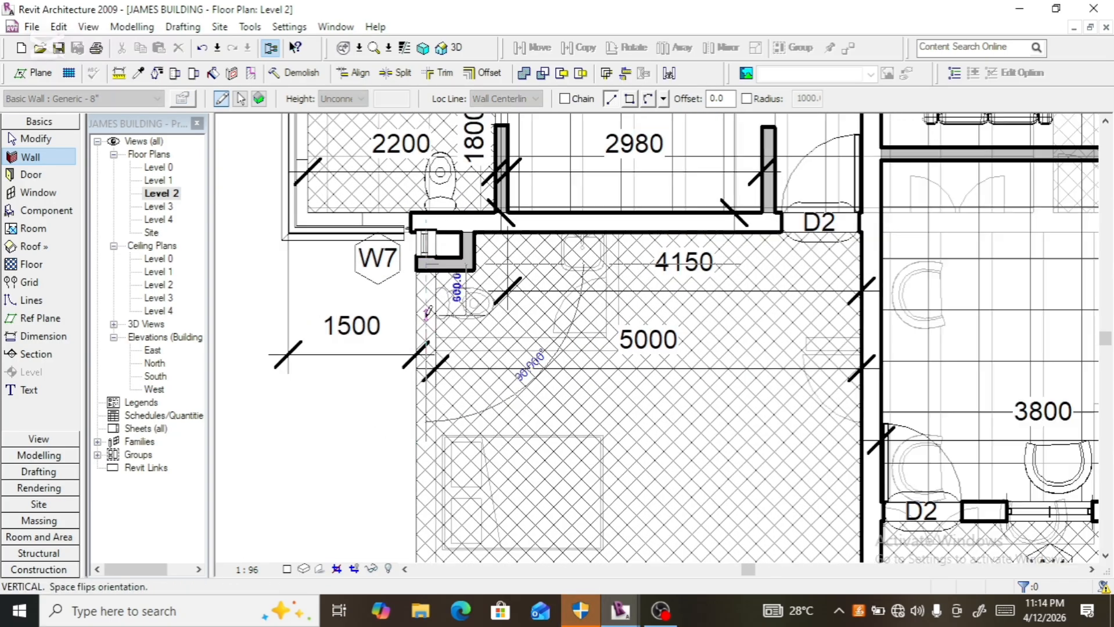
scroll(426, 308, down, 3)
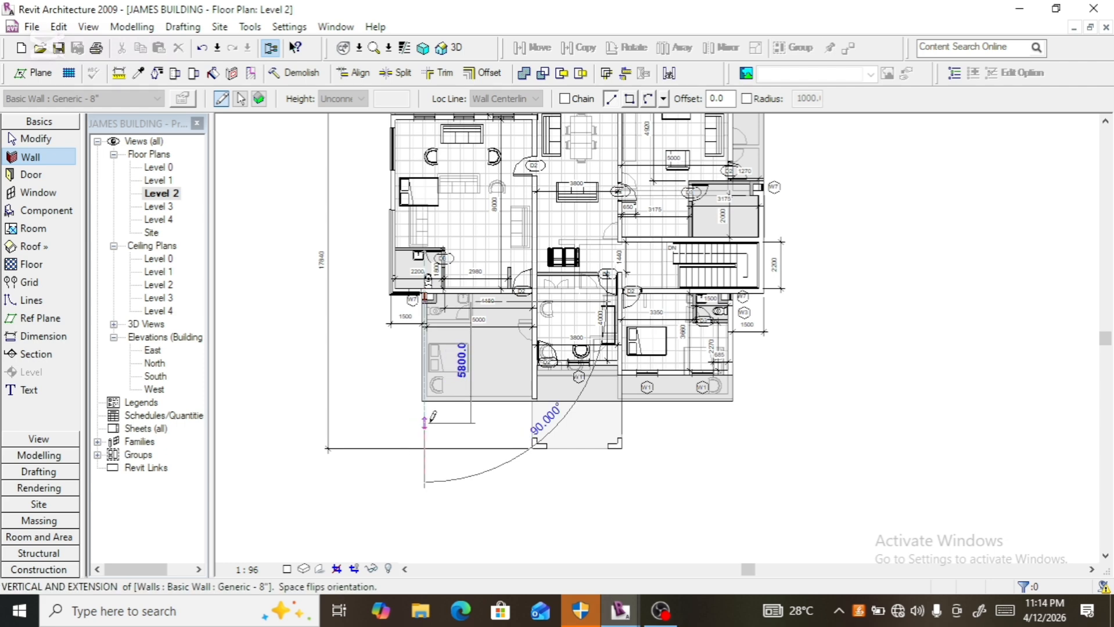
scroll(430, 413, up, 2)
scroll(434, 416, up, 2)
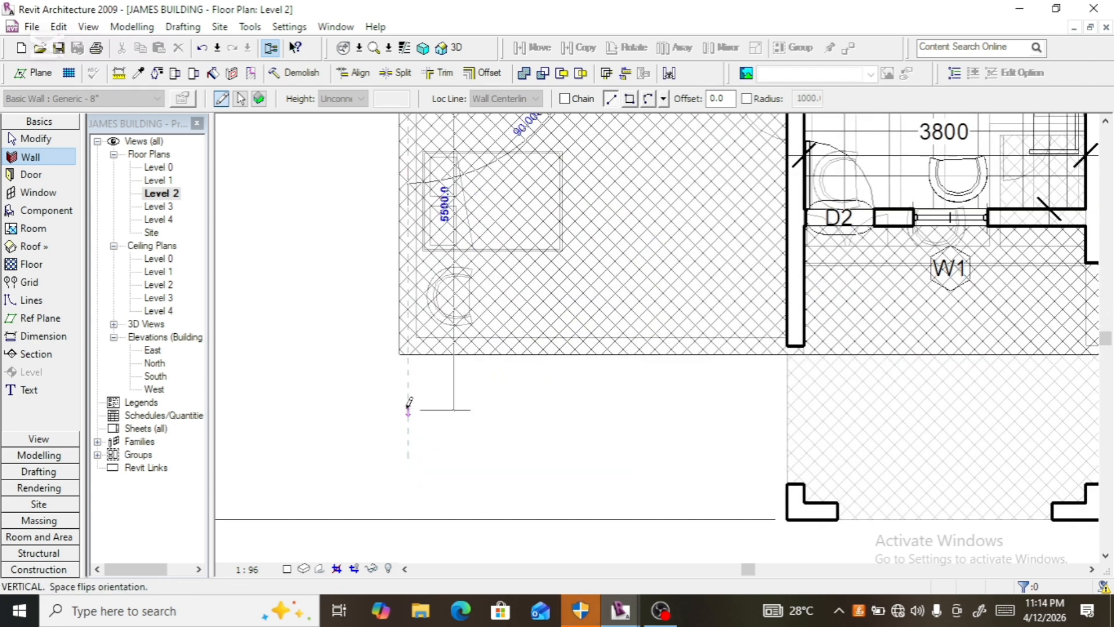
click(408, 405)
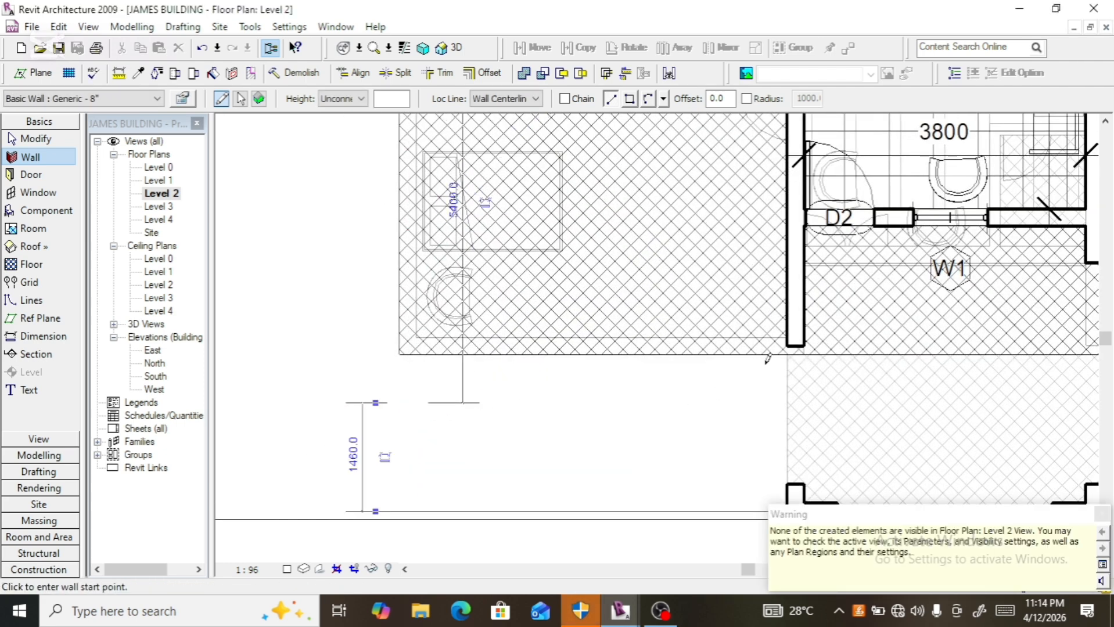
- Draw a beam wall about 5900 mm long along the terrace's front edge, from the projecting wall end past the outer corner
click(795, 344)
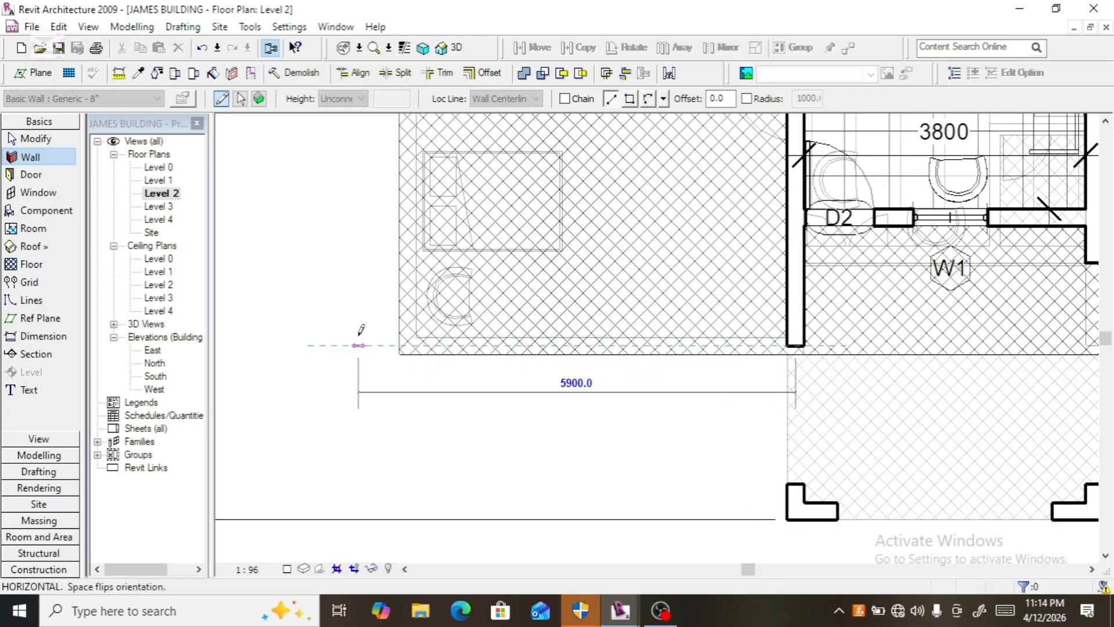
click(358, 339)
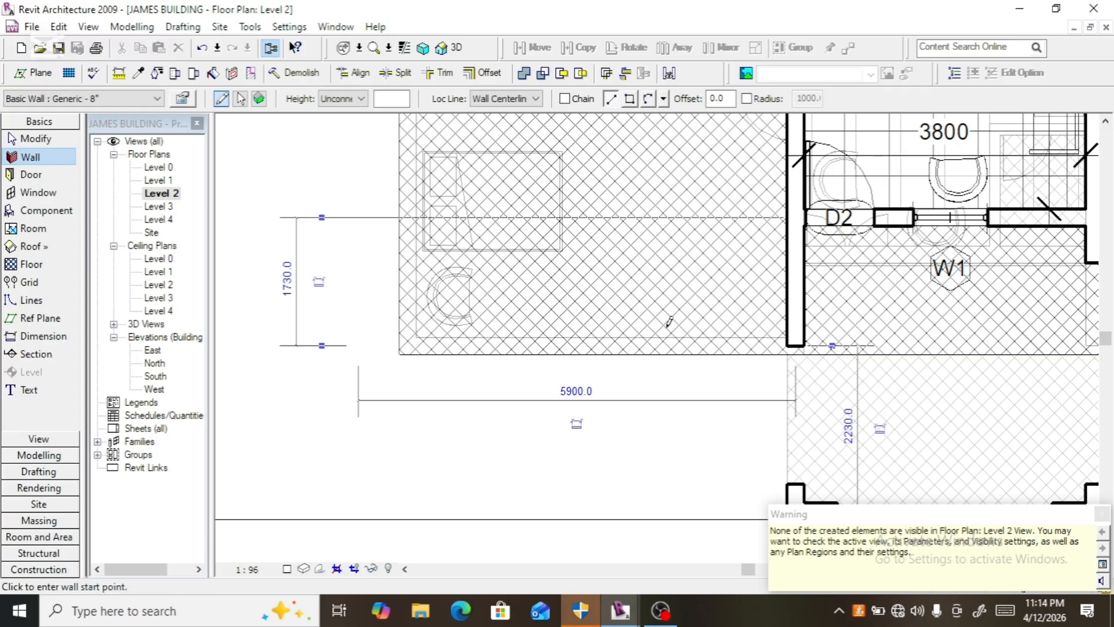
key(Escape)
key(Escape)
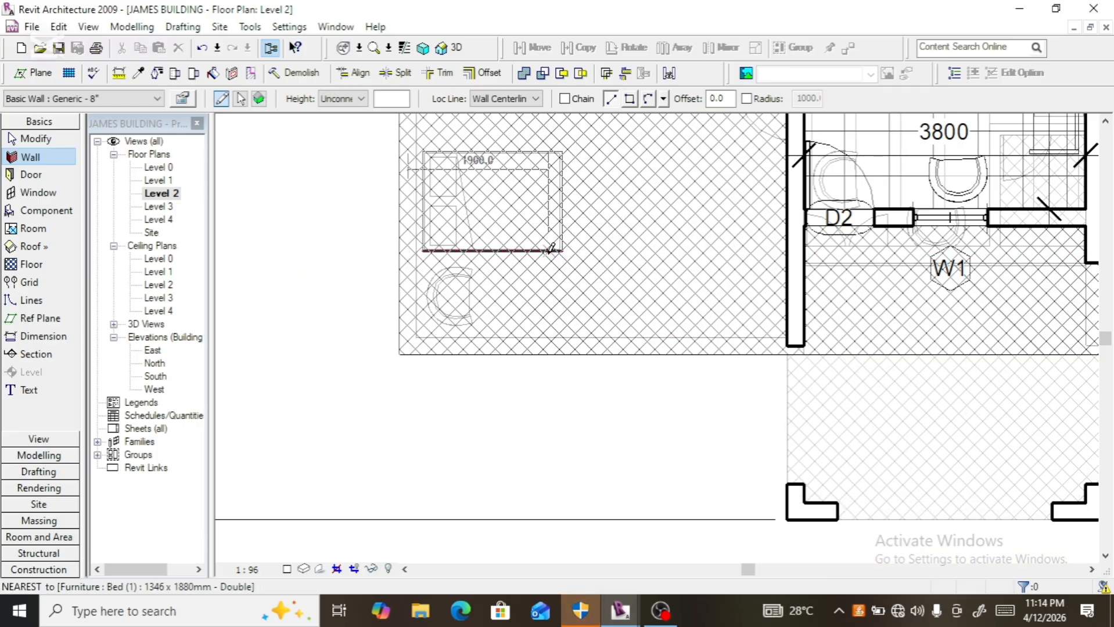
- Trim the two overlapping beam walls above the terrace into a corner in 3D and check the result from the side
click(456, 48)
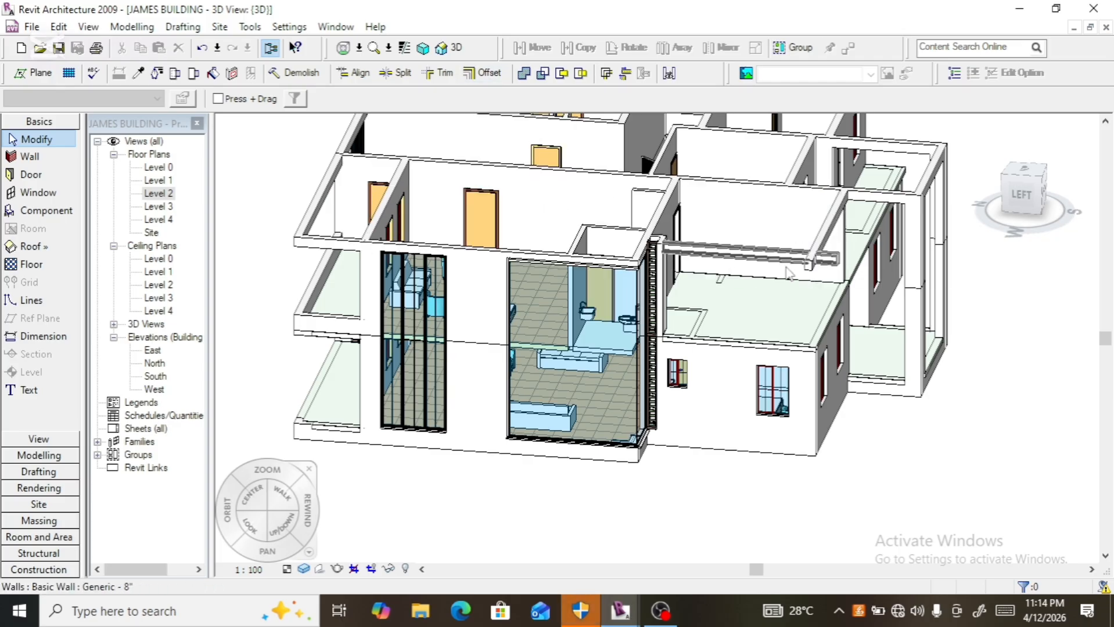
scroll(820, 259, up, 3)
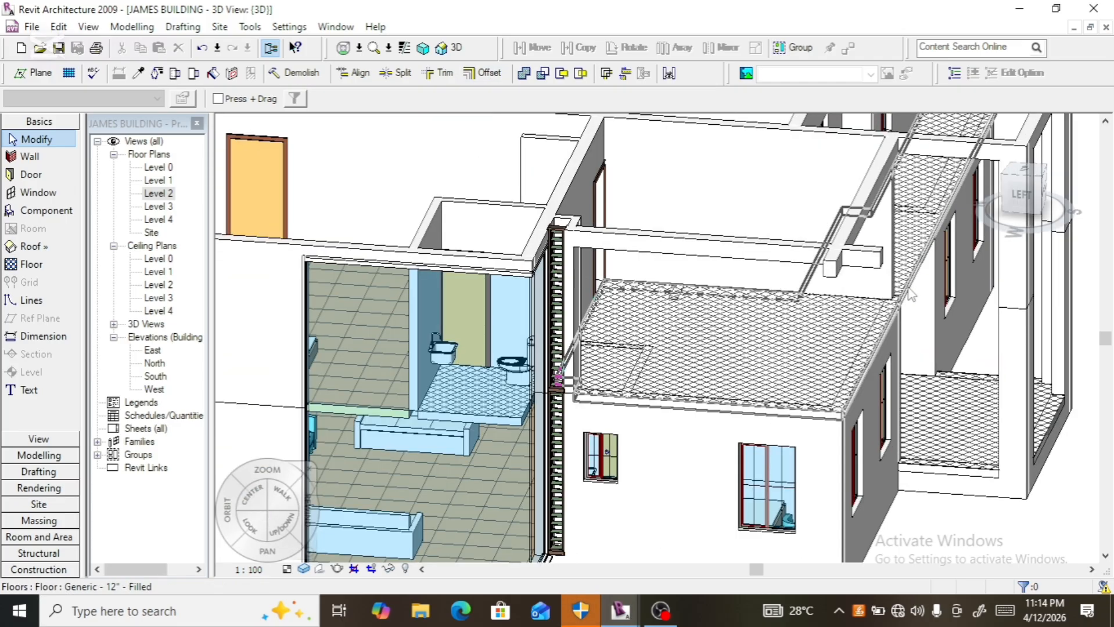
click(434, 74)
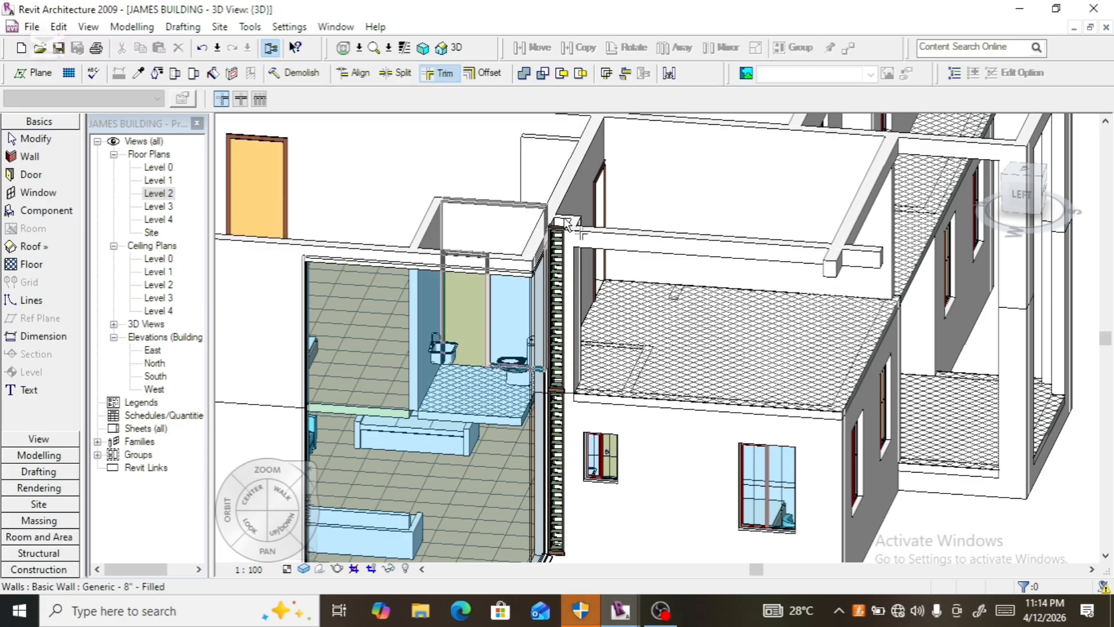
click(633, 241)
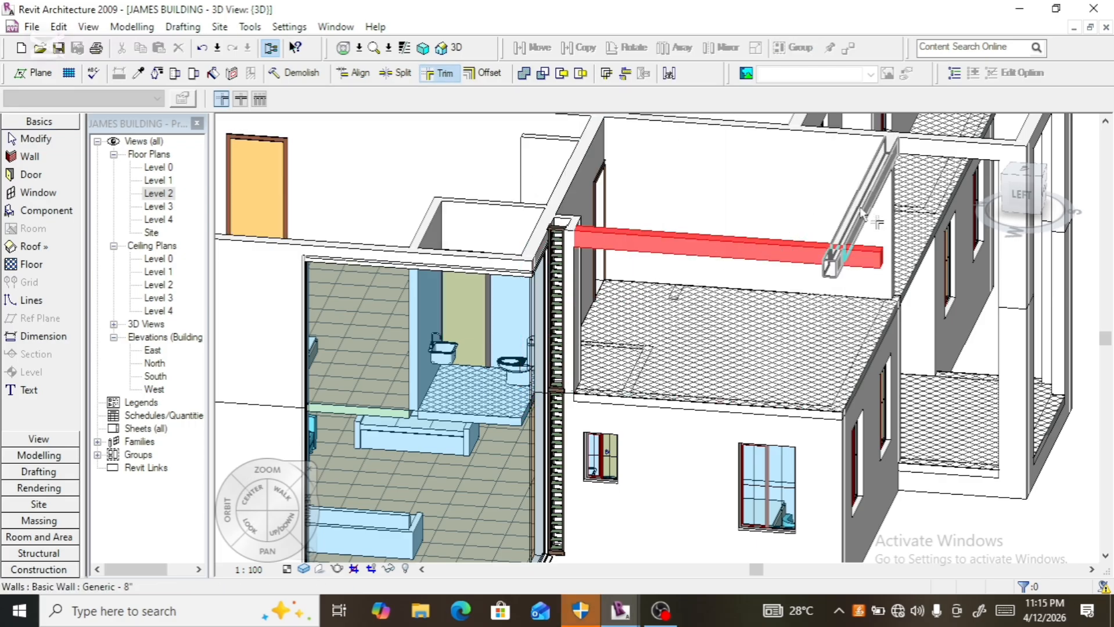
click(863, 214)
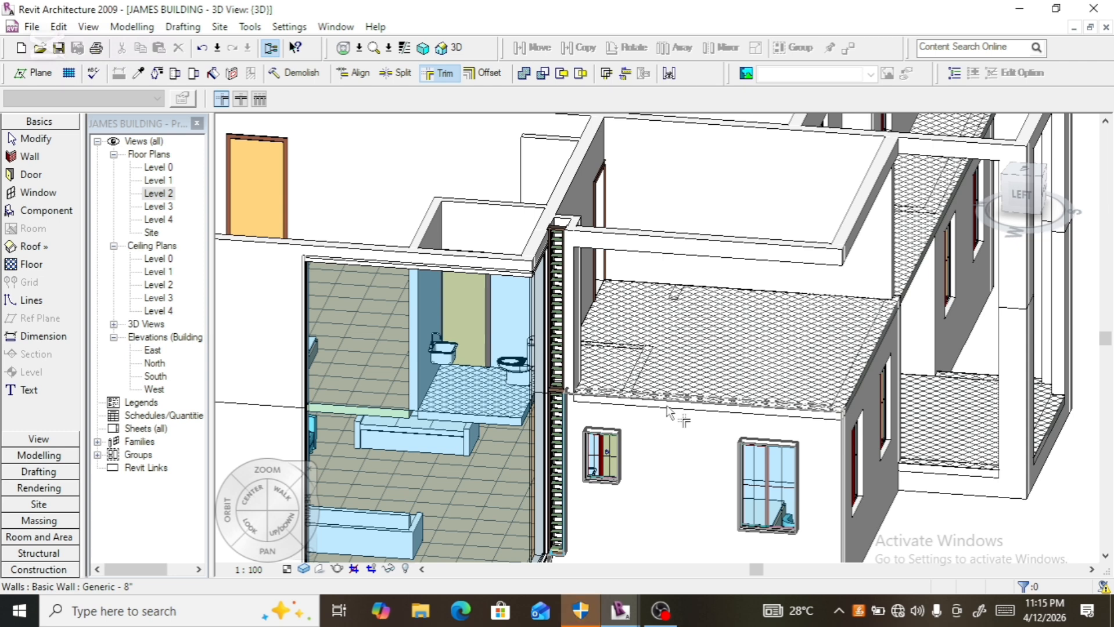
key(Escape)
scroll(662, 401, down, 3)
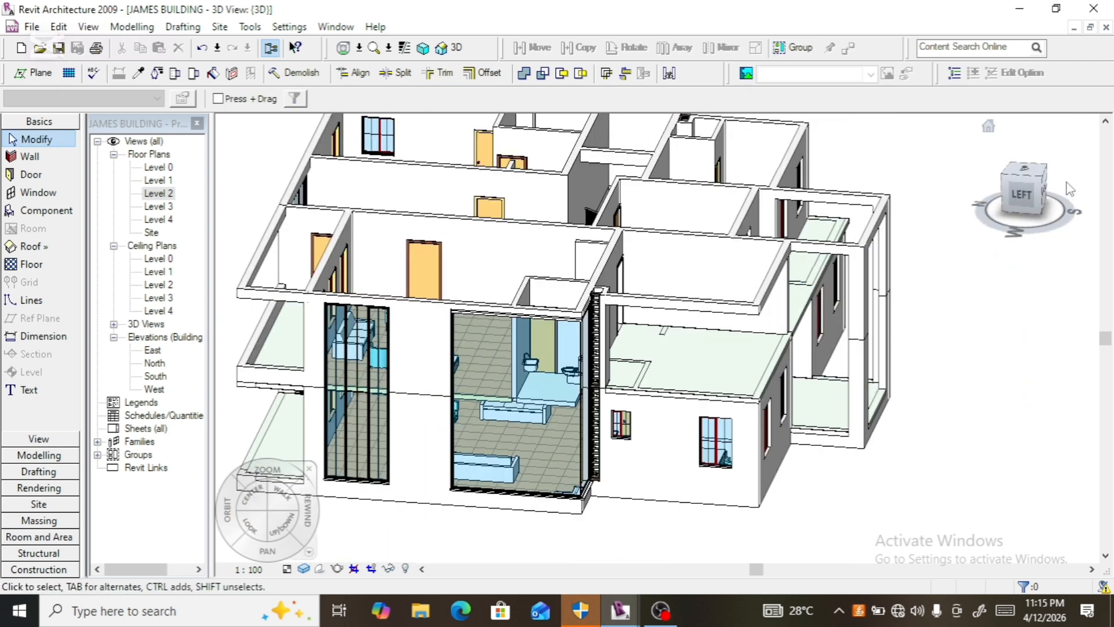
click(1038, 197)
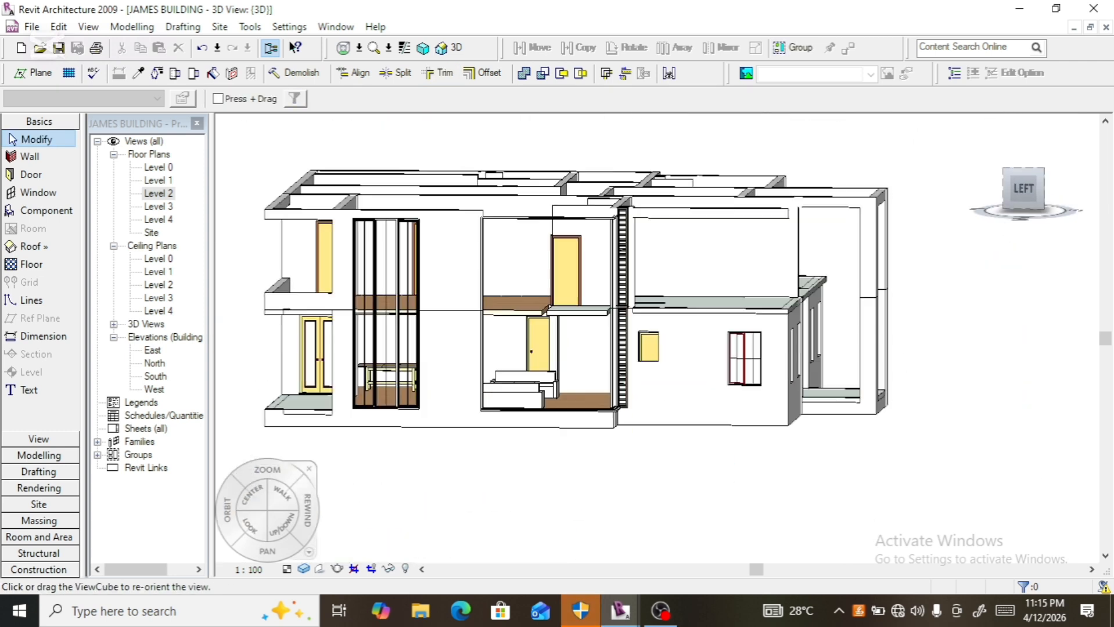
drag(1038, 192, 1020, 207)
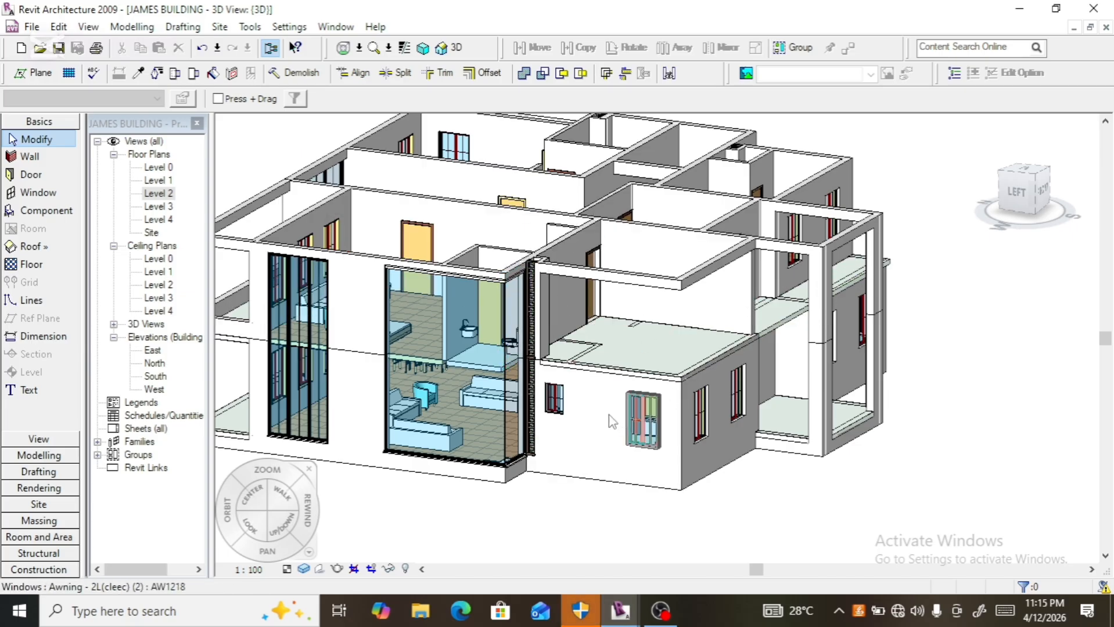
- Open the Level 1 floor plan and dimension the full inner depth of the bedroom below the 6500 dimension
double_click(157, 182)
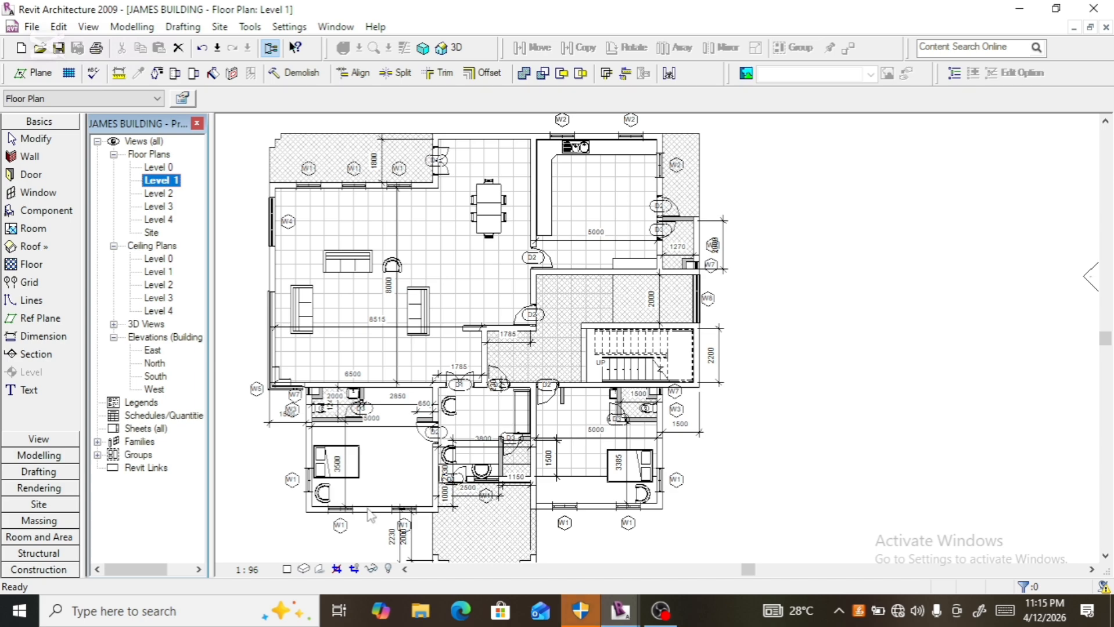
scroll(370, 514, up, 3)
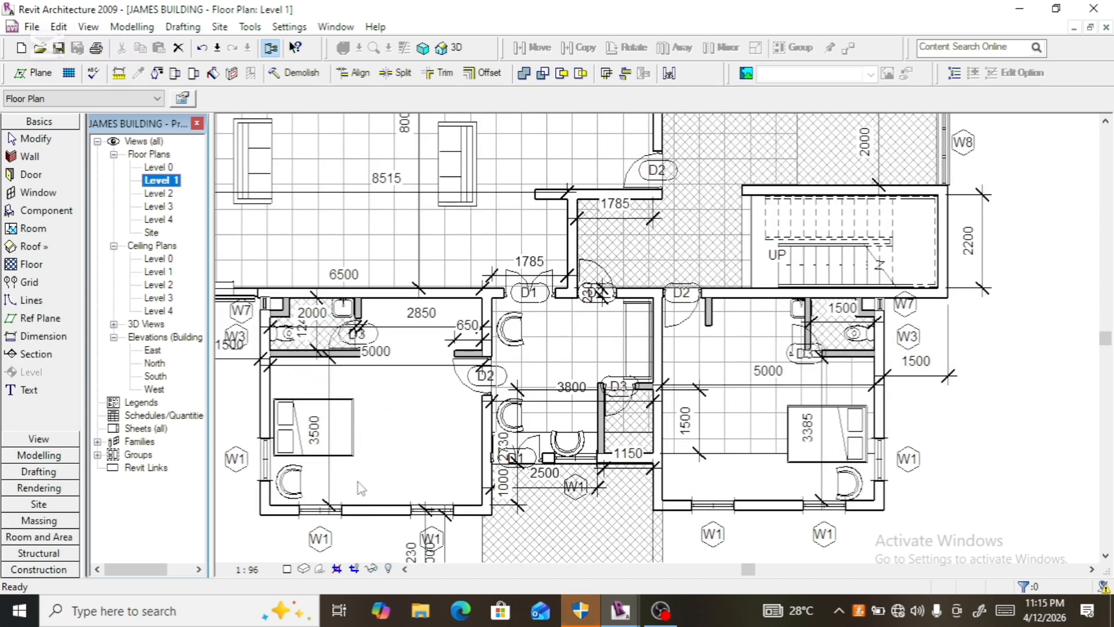
scroll(367, 456, down, 2)
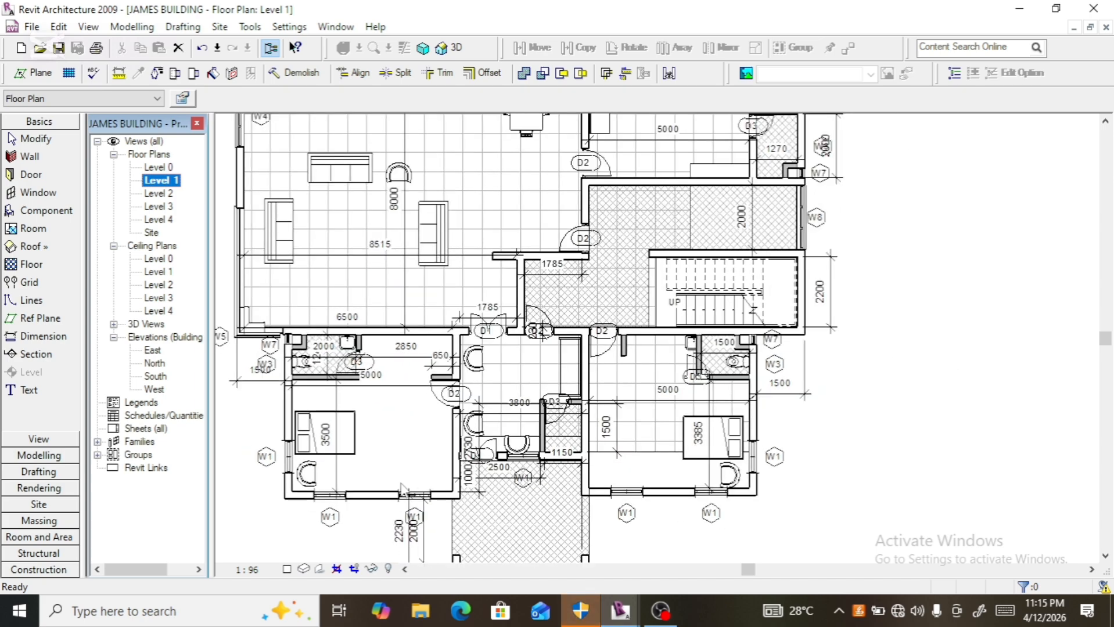
click(58, 341)
scroll(323, 399, up, 1)
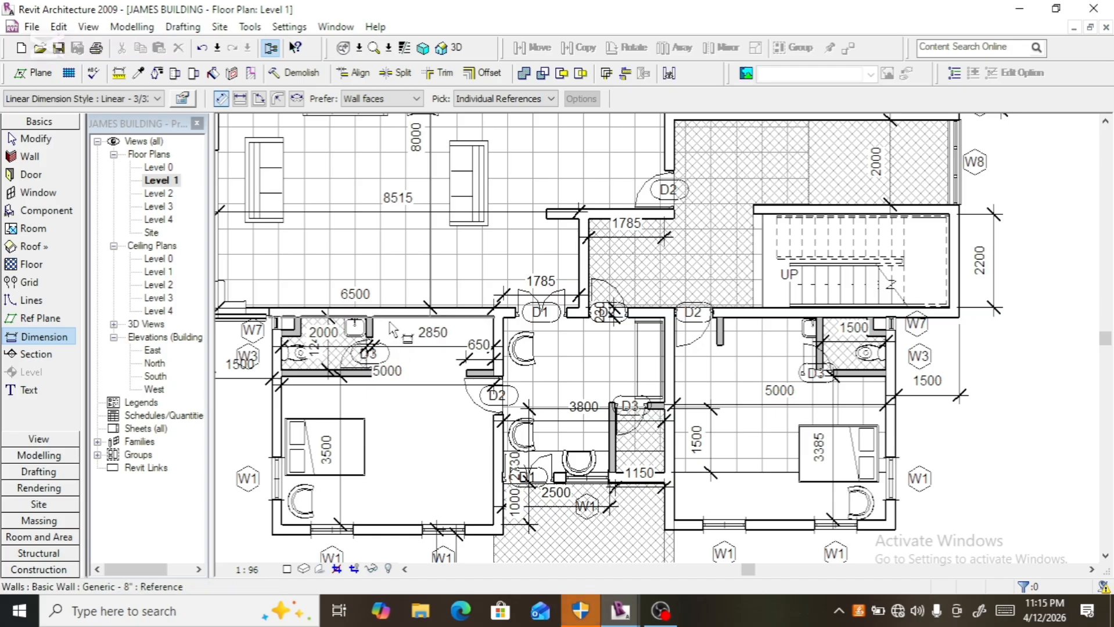
click(390, 319)
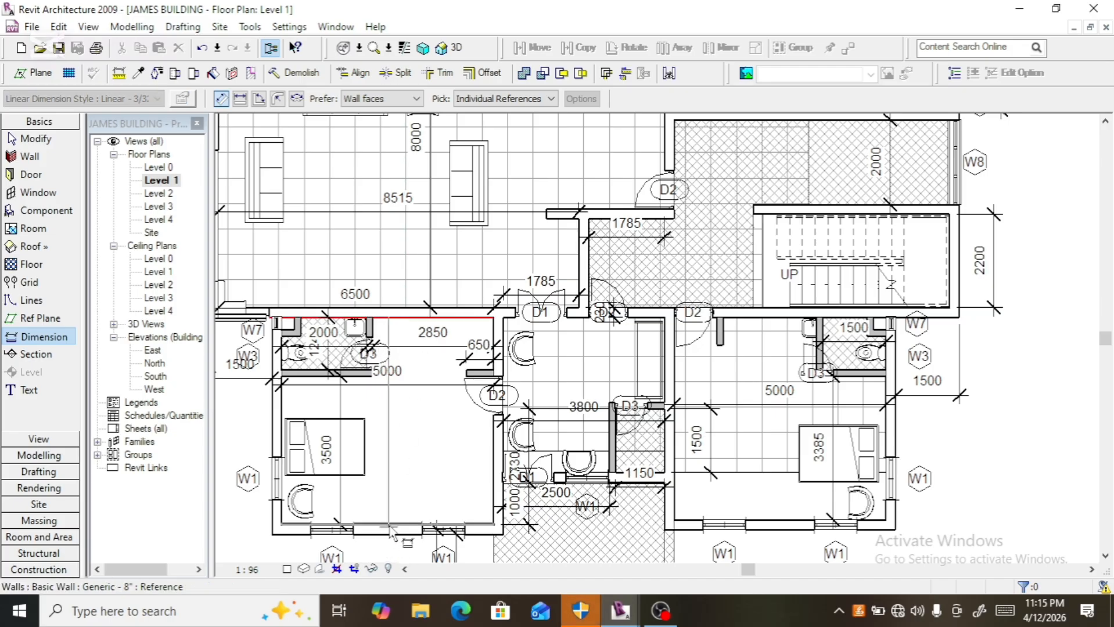
click(393, 526)
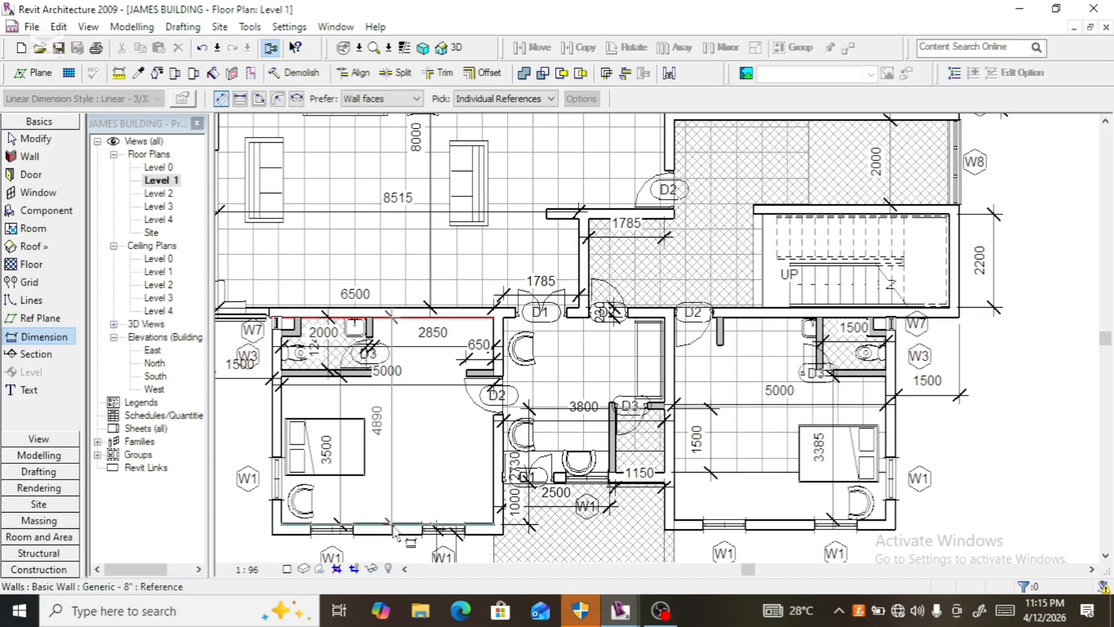
click(407, 524)
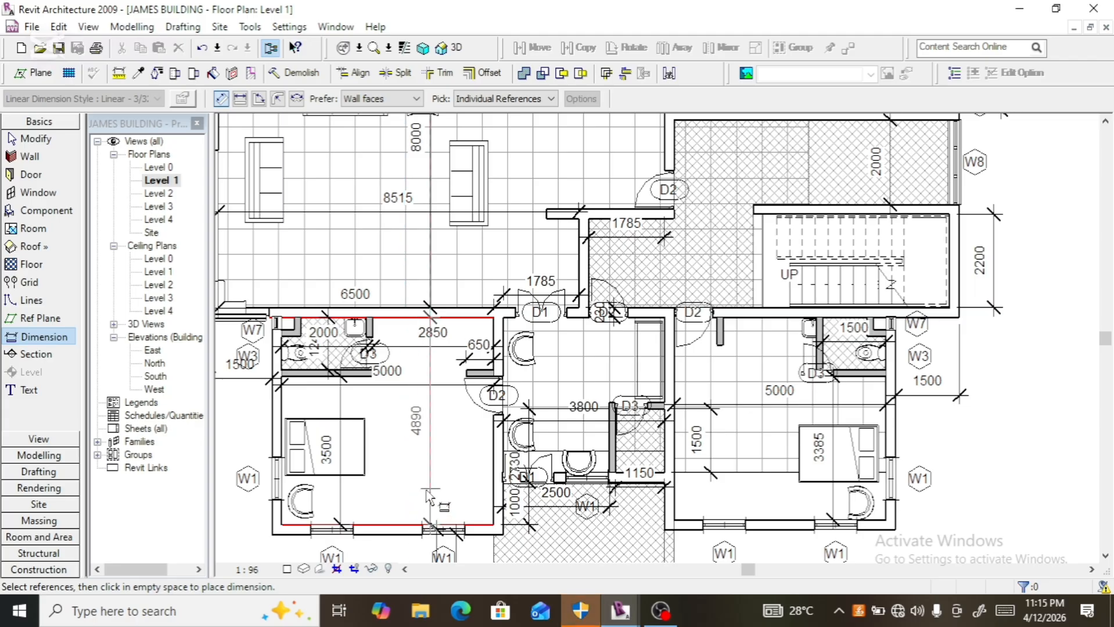
click(430, 487)
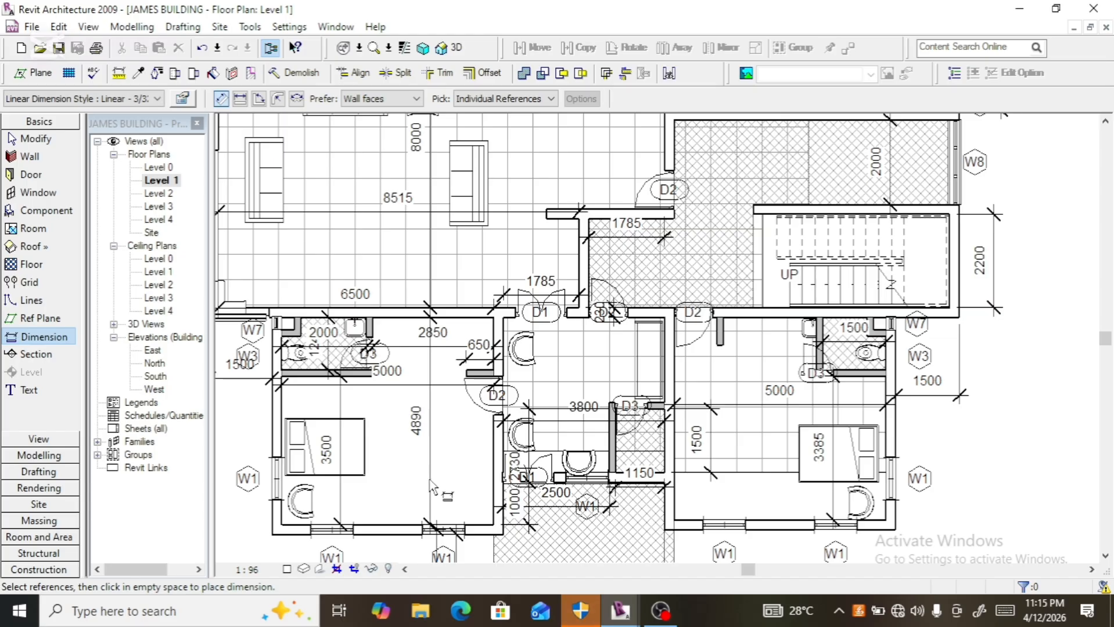
key(Escape)
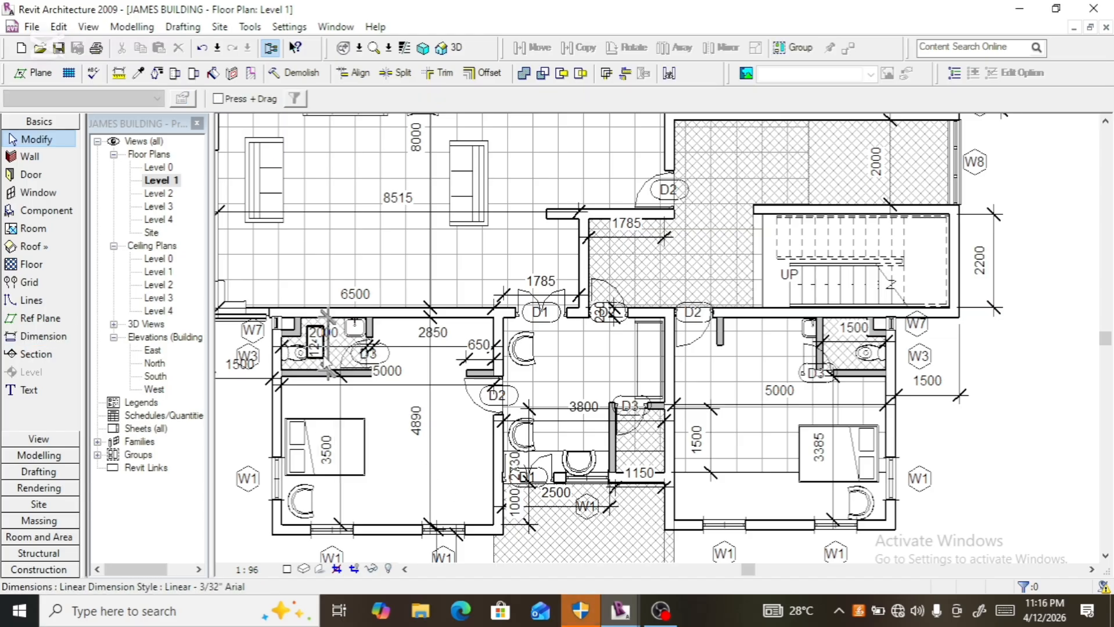
- Move the depth dimension of the bathroom beside W3 out past door D3, into the clear space below the 6500 dimension
double_click(315, 347)
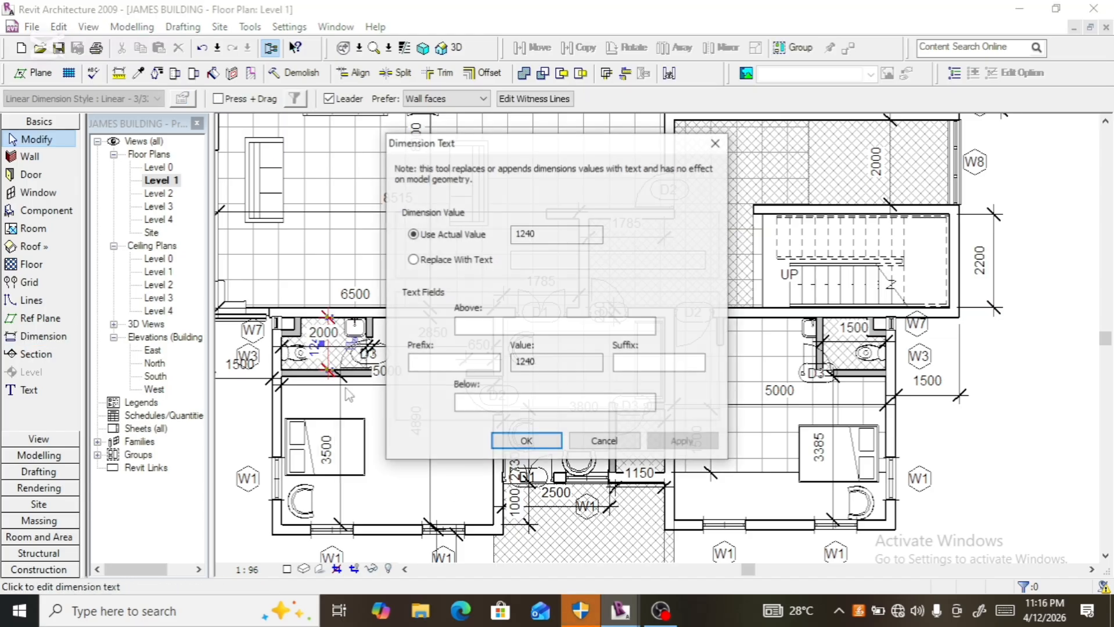
click(526, 442)
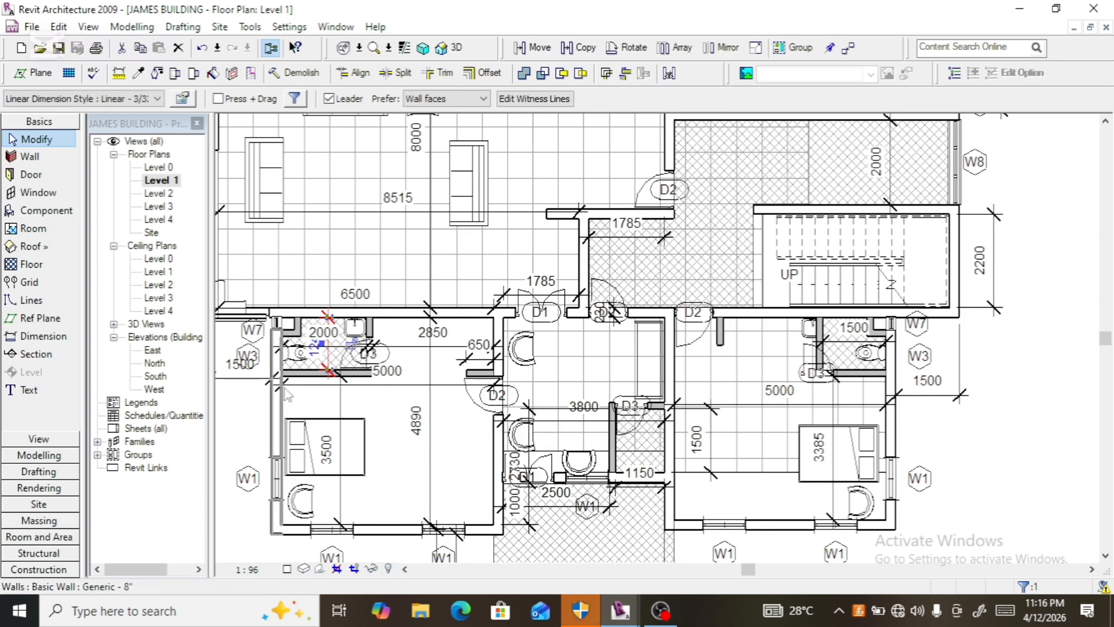
scroll(382, 371, up, 3)
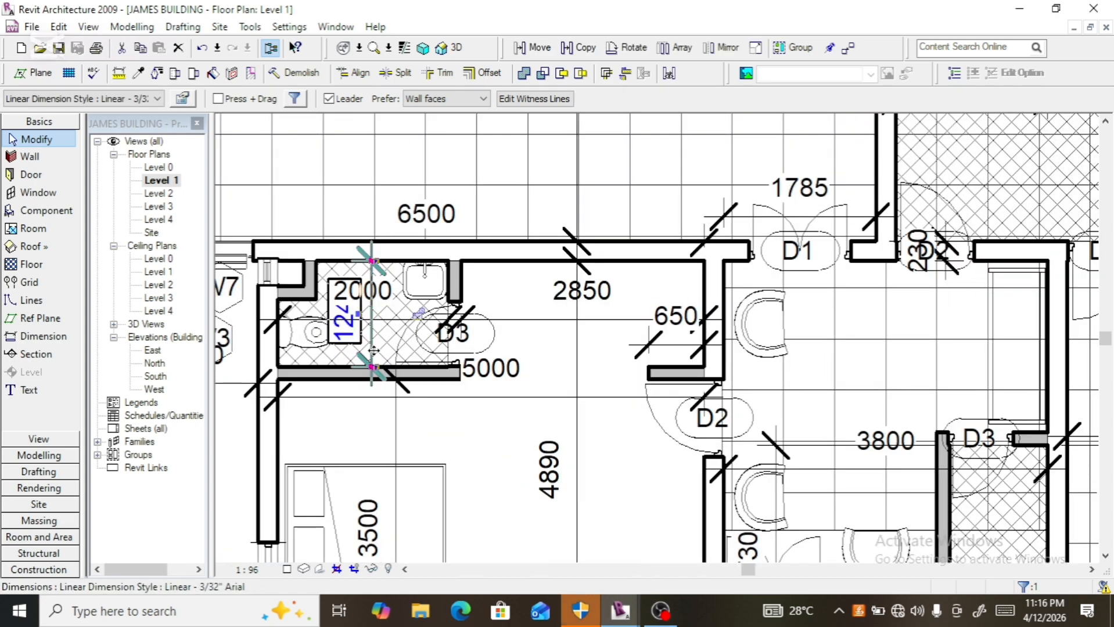
drag(375, 369, 540, 365)
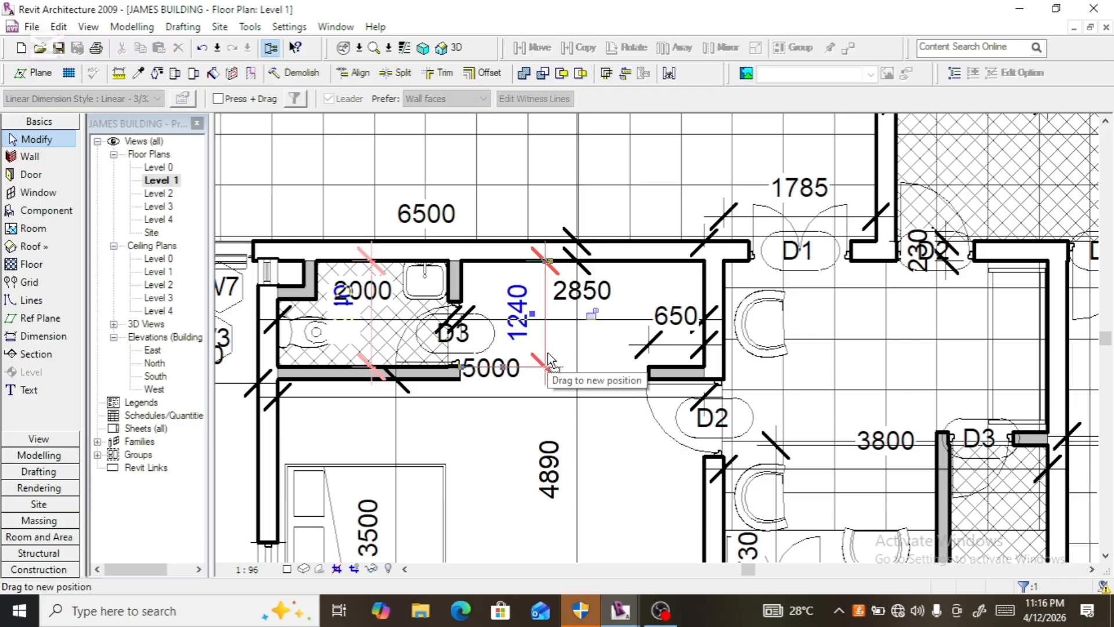
scroll(475, 293, down, 2)
scroll(475, 293, down, 1)
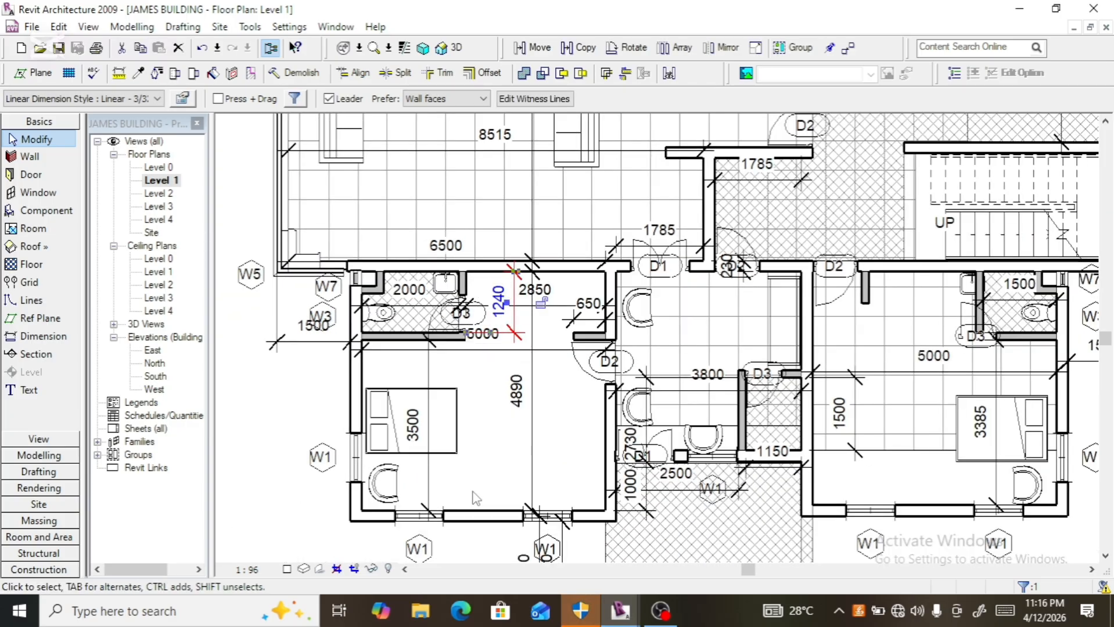
- Set the inner depth of that bathroom to 1200 by relocating its lower filled wall
click(393, 341)
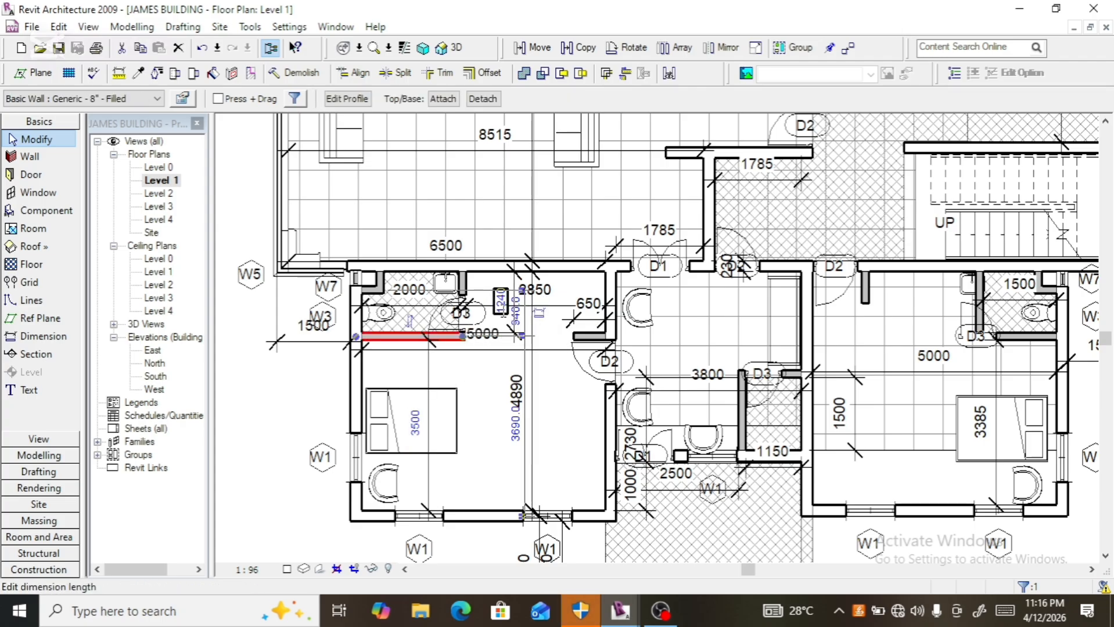
click(502, 308)
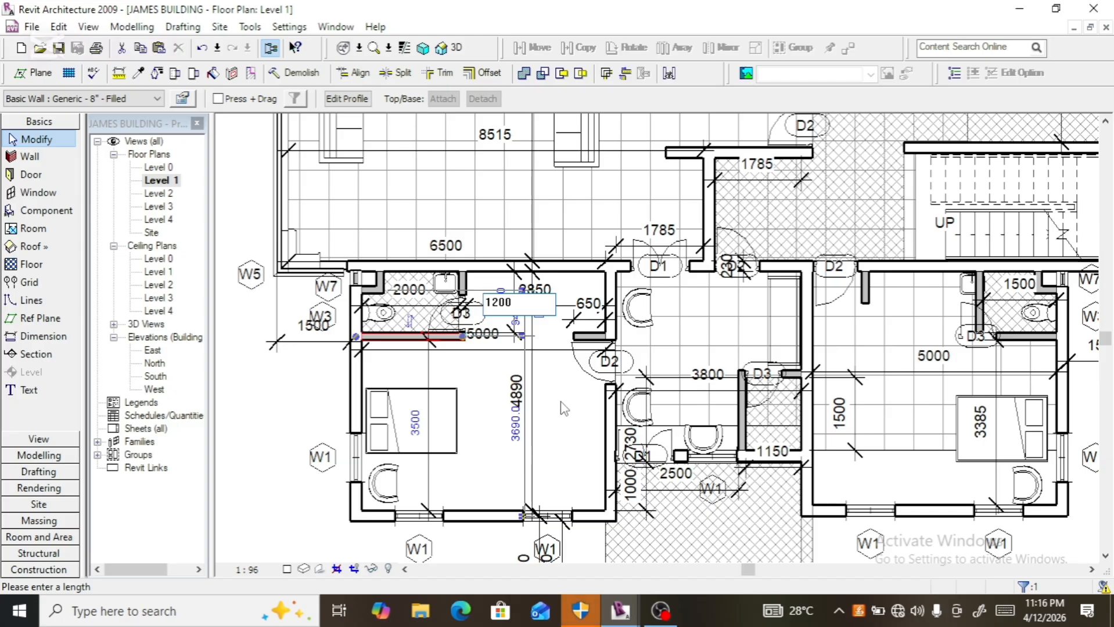
key(Return)
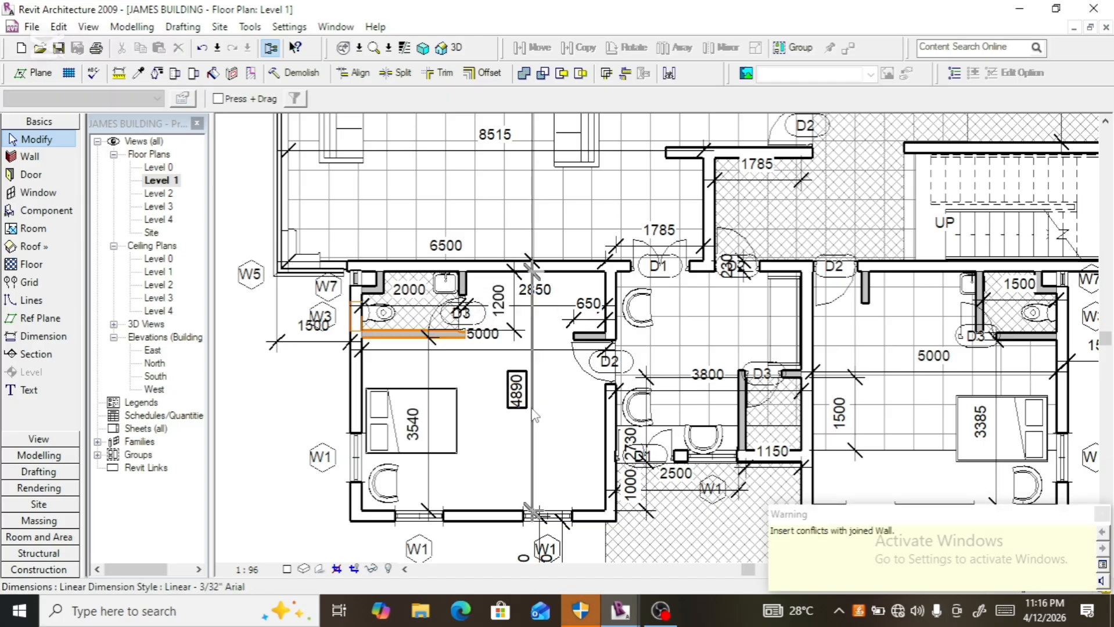
scroll(491, 387, up, 1)
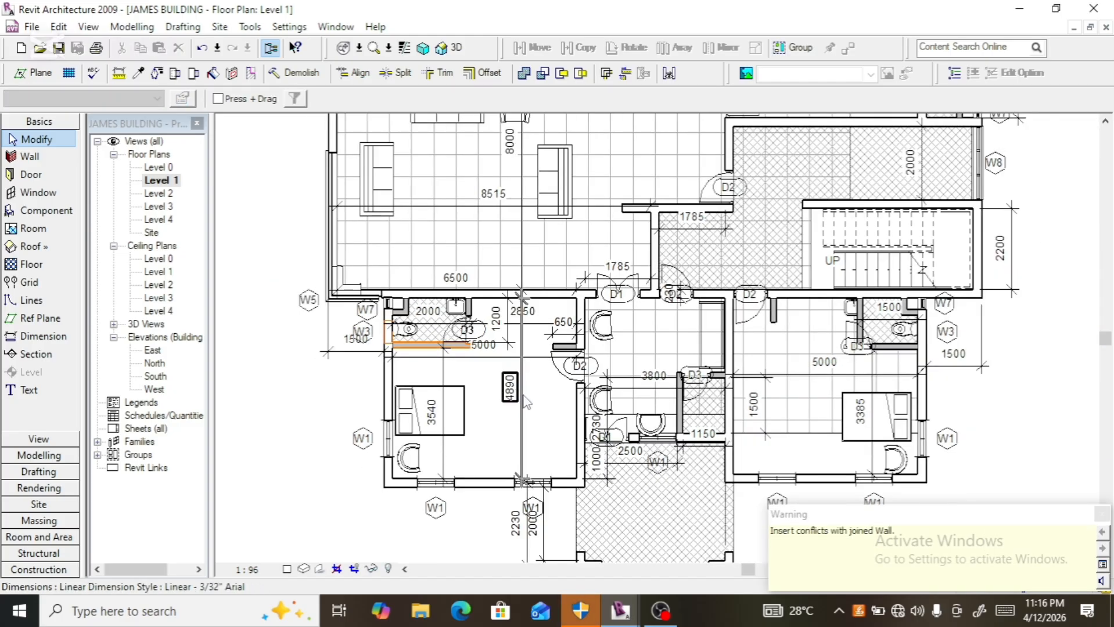
scroll(522, 395, up, 1)
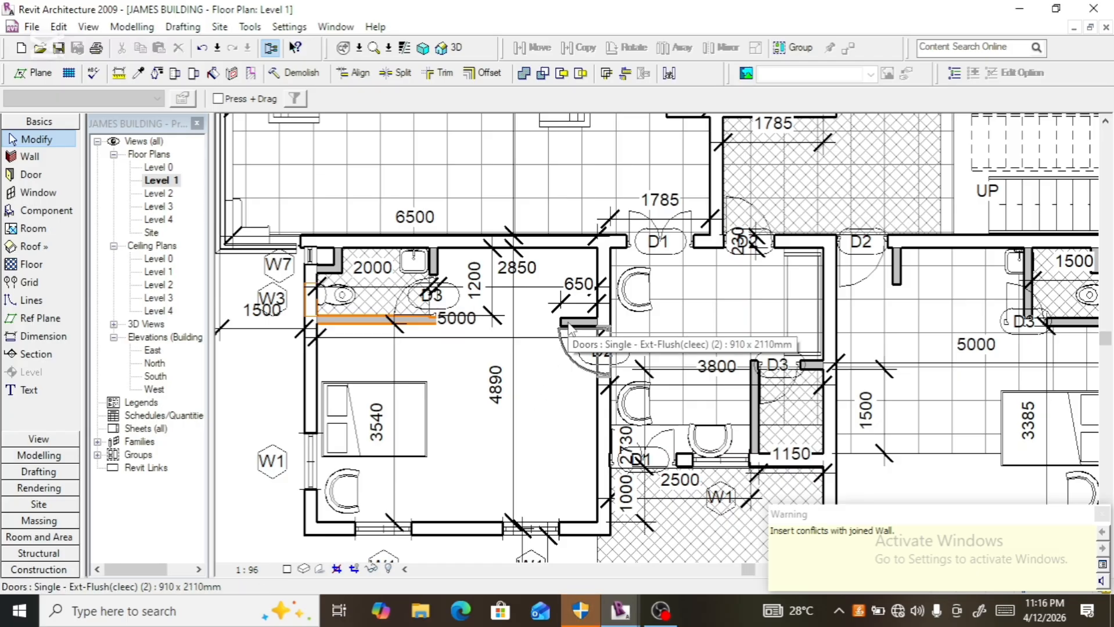
click(533, 394)
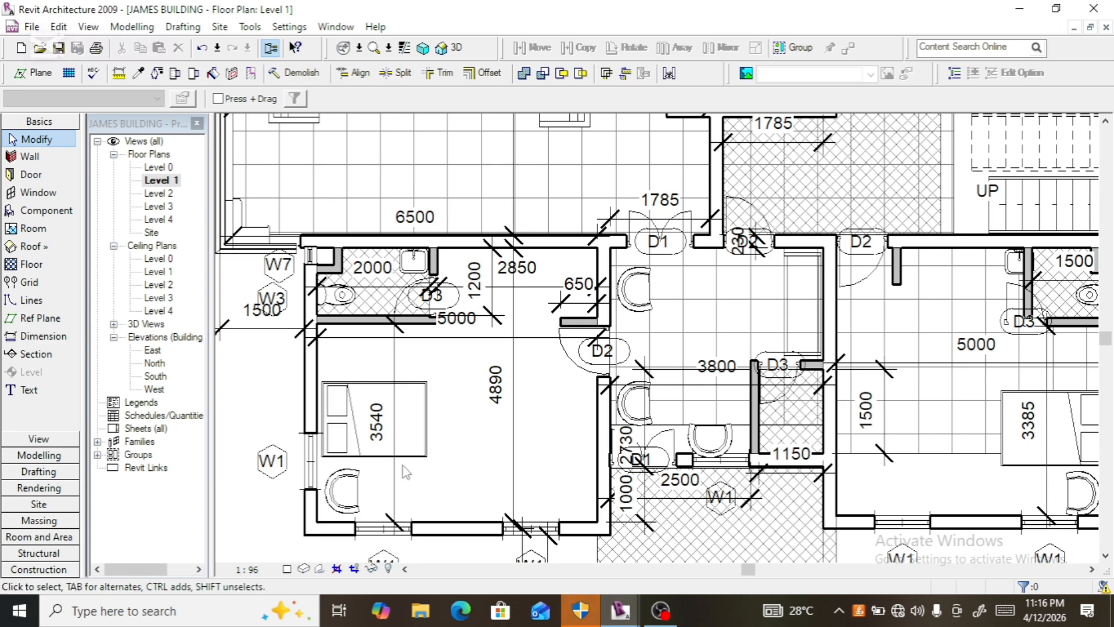
- Dimension the inner depth of the opposite bedroom's bathroom below the stairs, placing the dimension beside the washbasin
scroll(414, 444, down, 3)
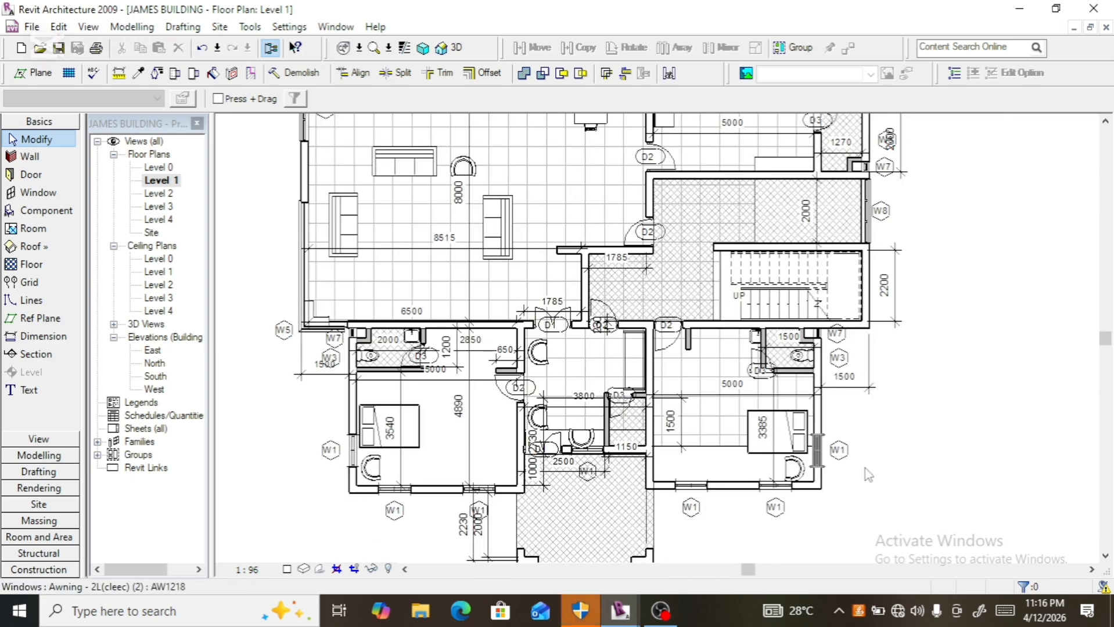
scroll(842, 430, up, 2)
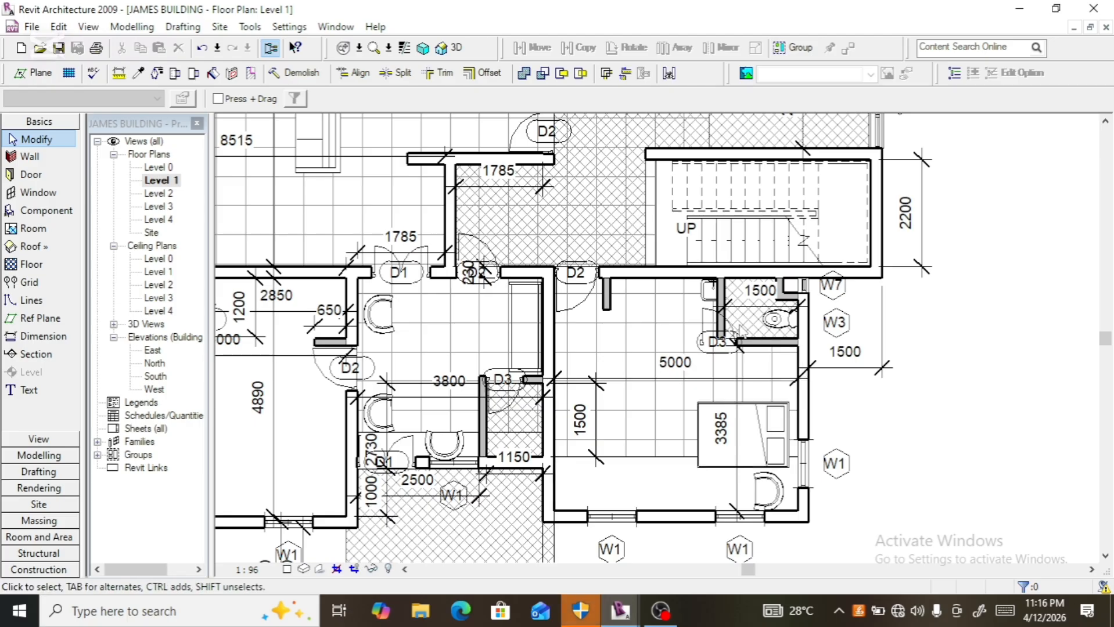
scroll(738, 322, up, 2)
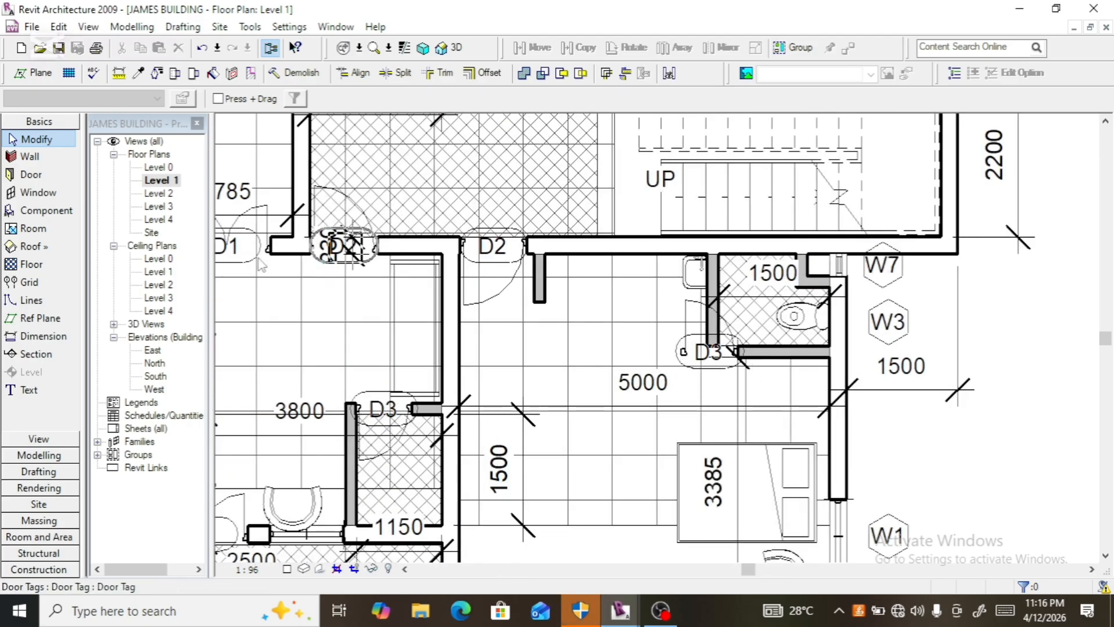
click(50, 335)
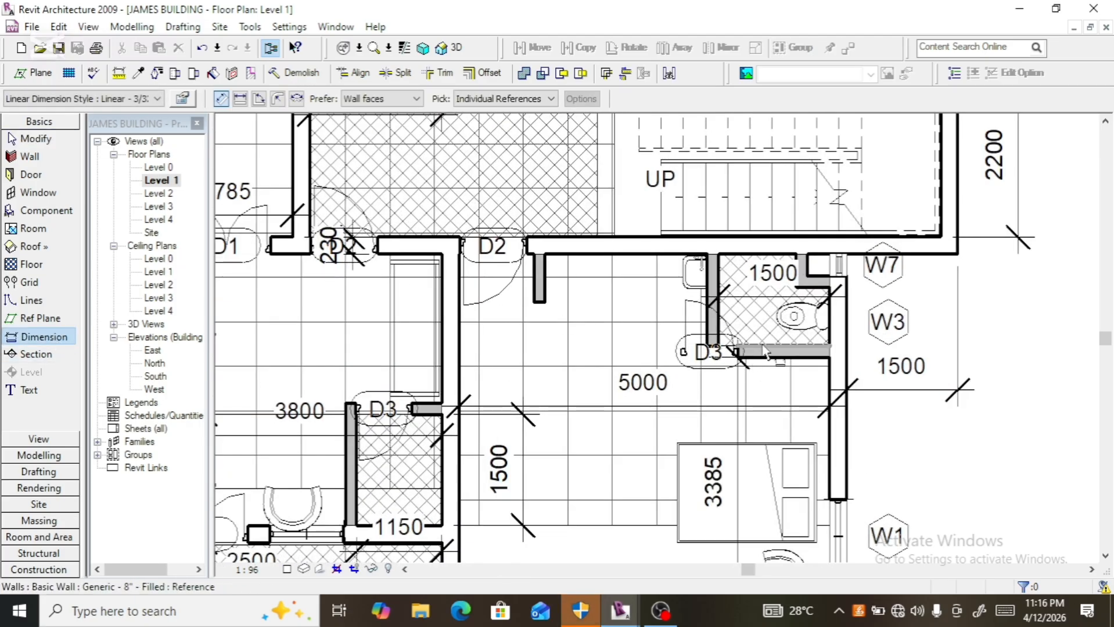
click(741, 260)
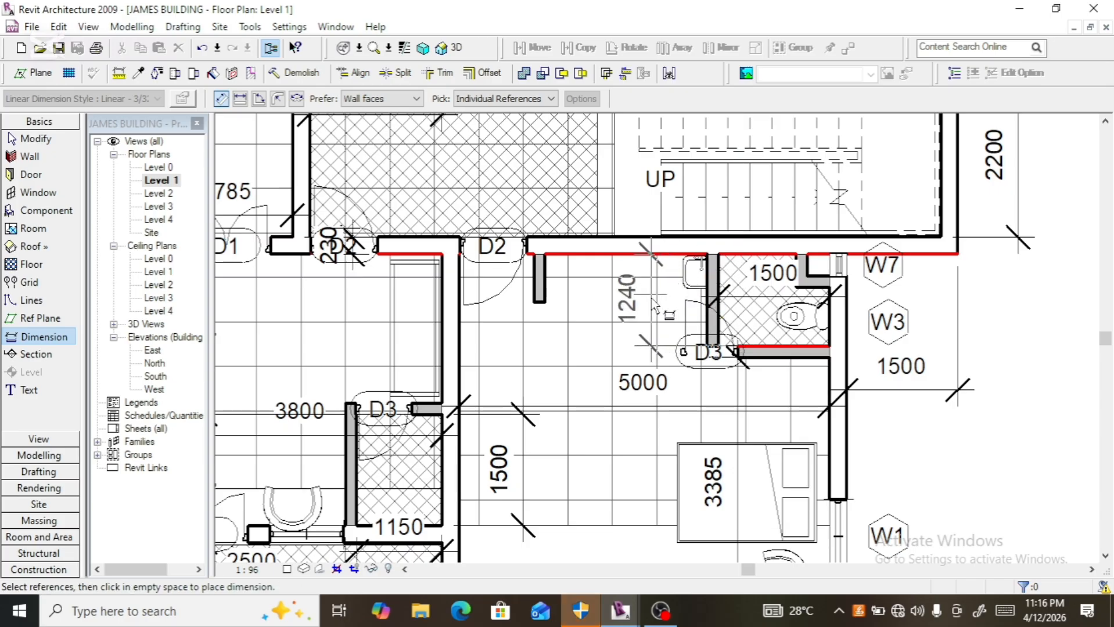
click(647, 317)
key(Escape)
key(Escape)
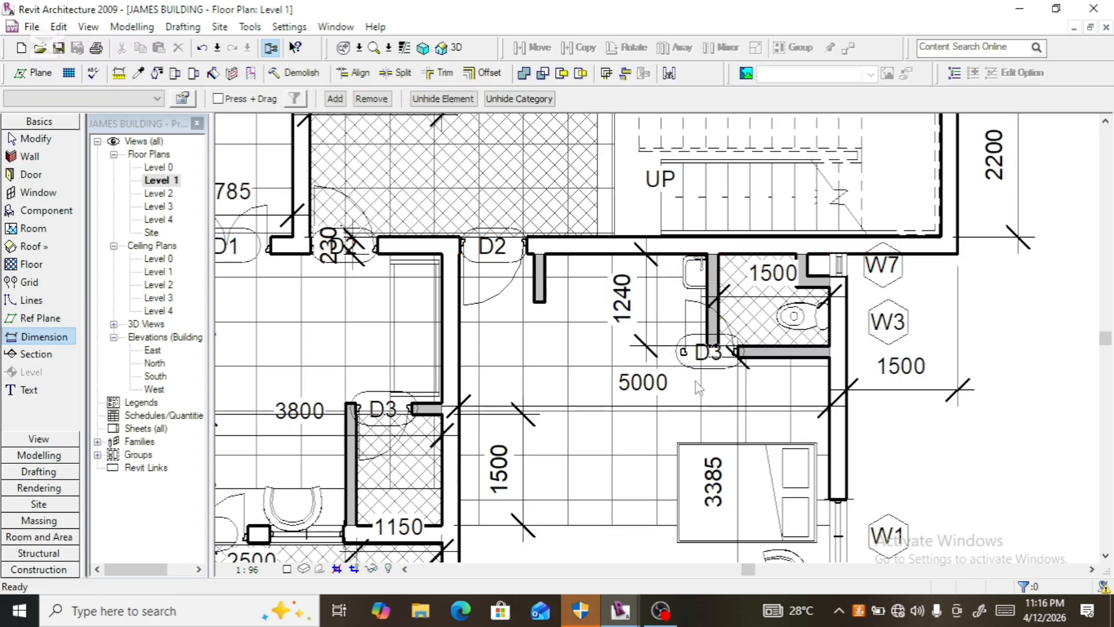
- Try to edit the new bathroom depth dimension by selecting the bathroom's lower filled wall next to door D3
click(770, 362)
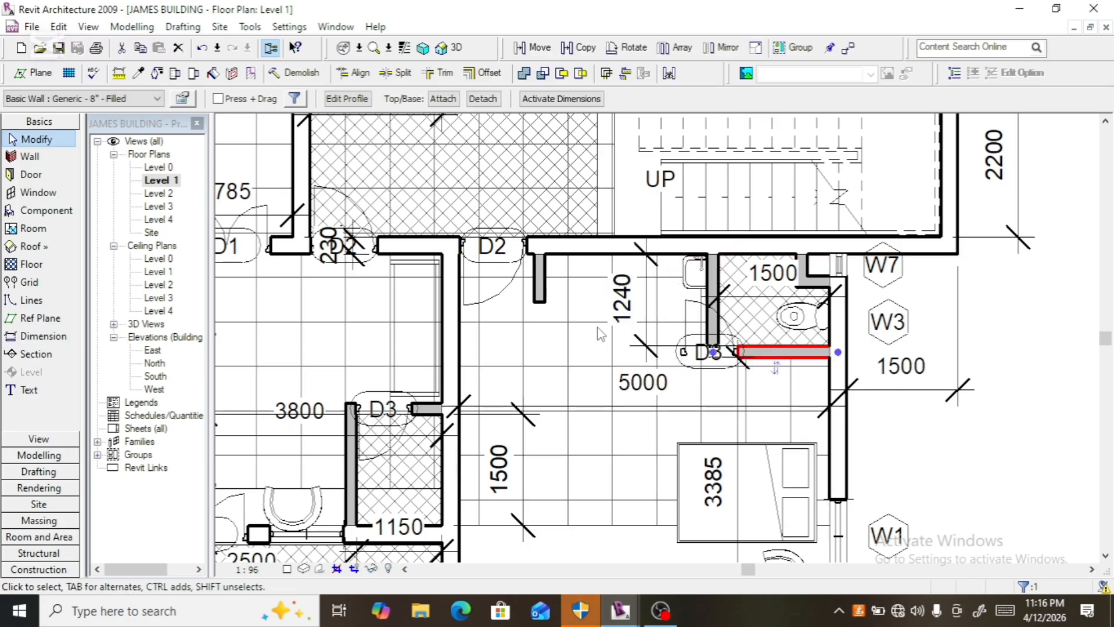
click(627, 323)
click(627, 323)
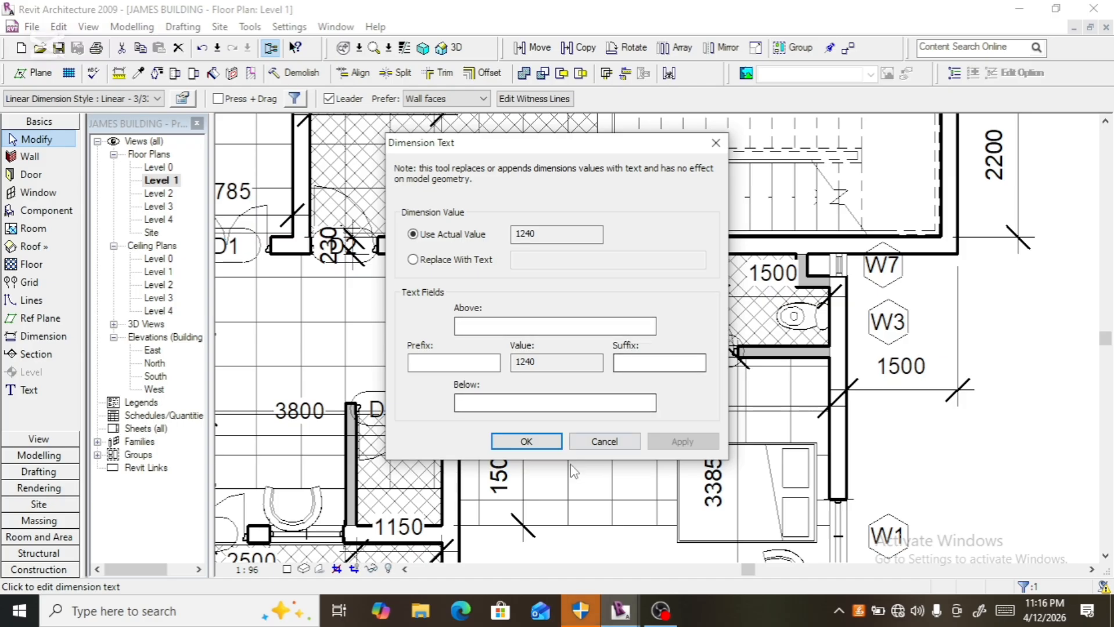
click(539, 444)
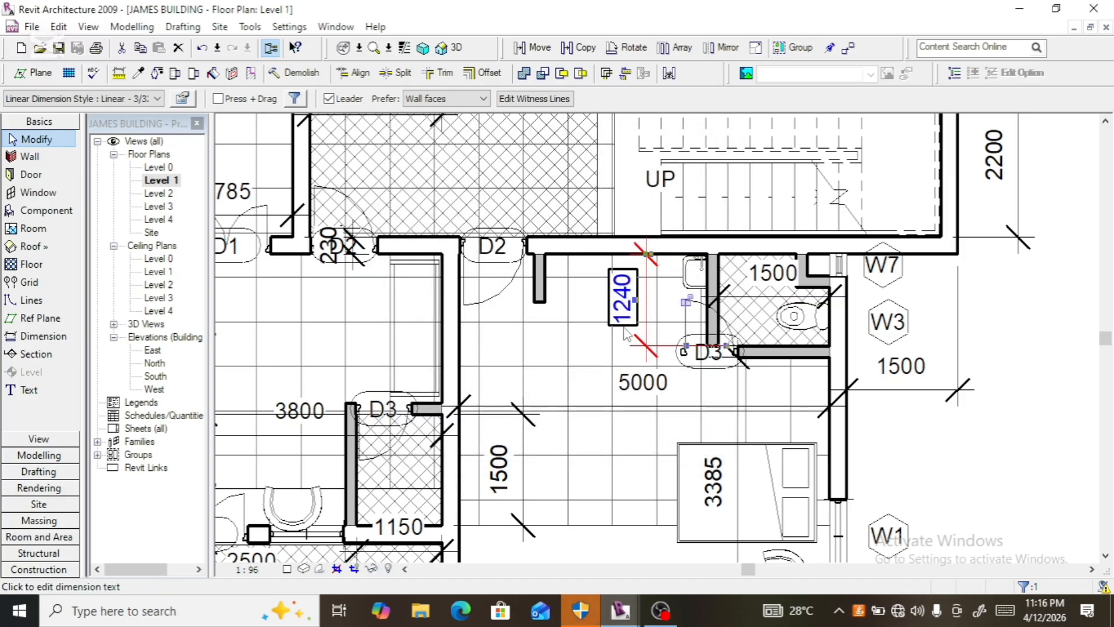
click(778, 359)
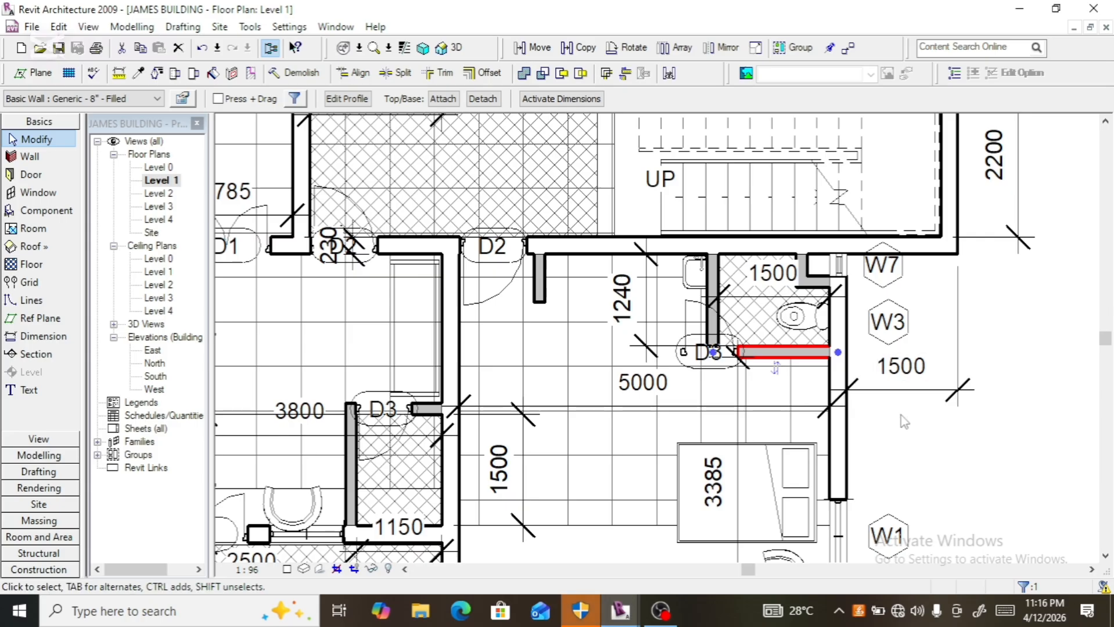
key(Escape)
click(650, 352)
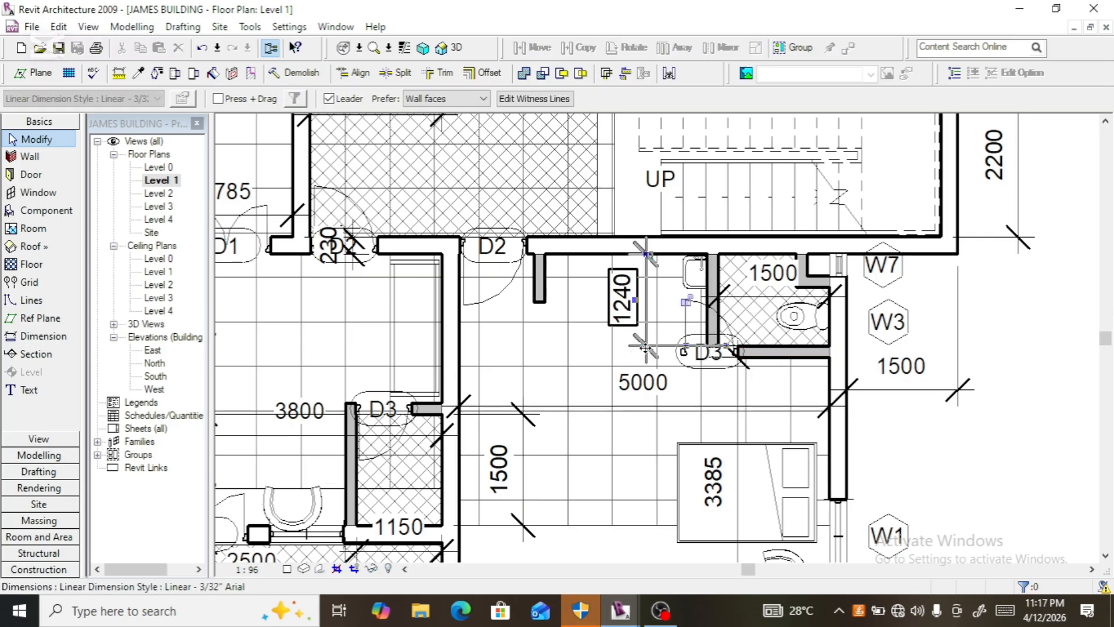
scroll(650, 351, up, 2)
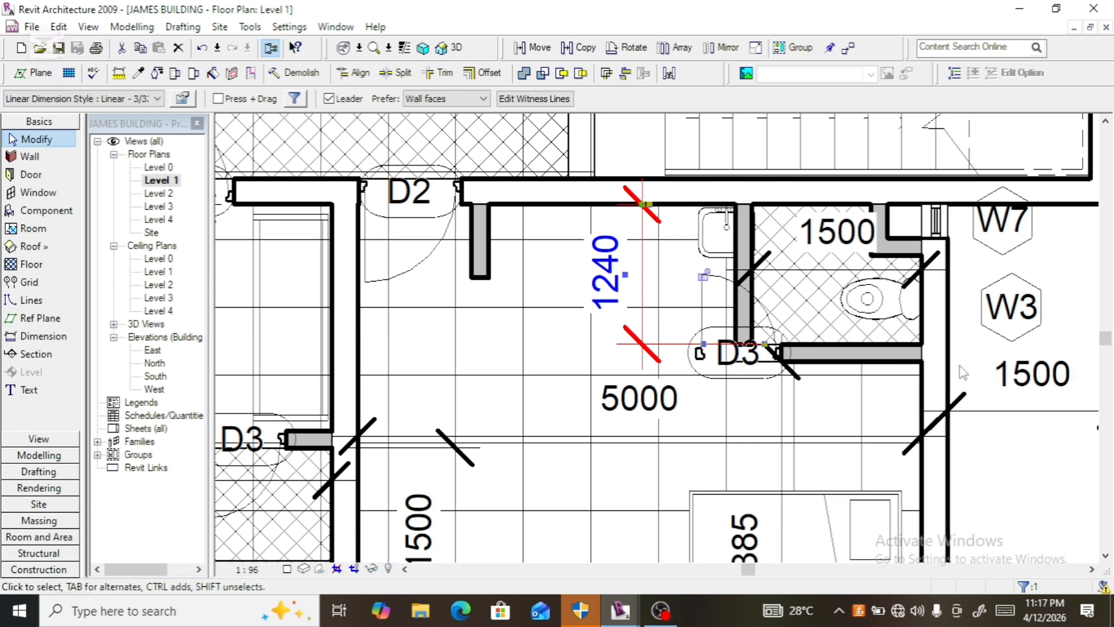
key(Escape)
click(889, 366)
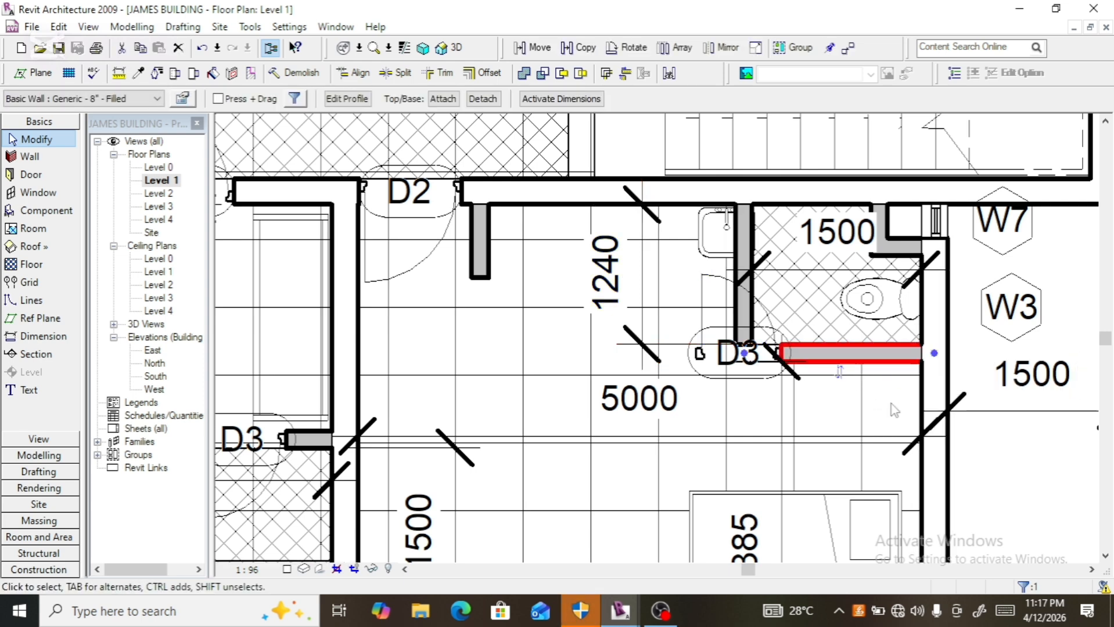
- Nudge the lower wall of the small en-suite toilet upward until its 1240 dimension becomes 1200 mm
scroll(845, 418, up, 1)
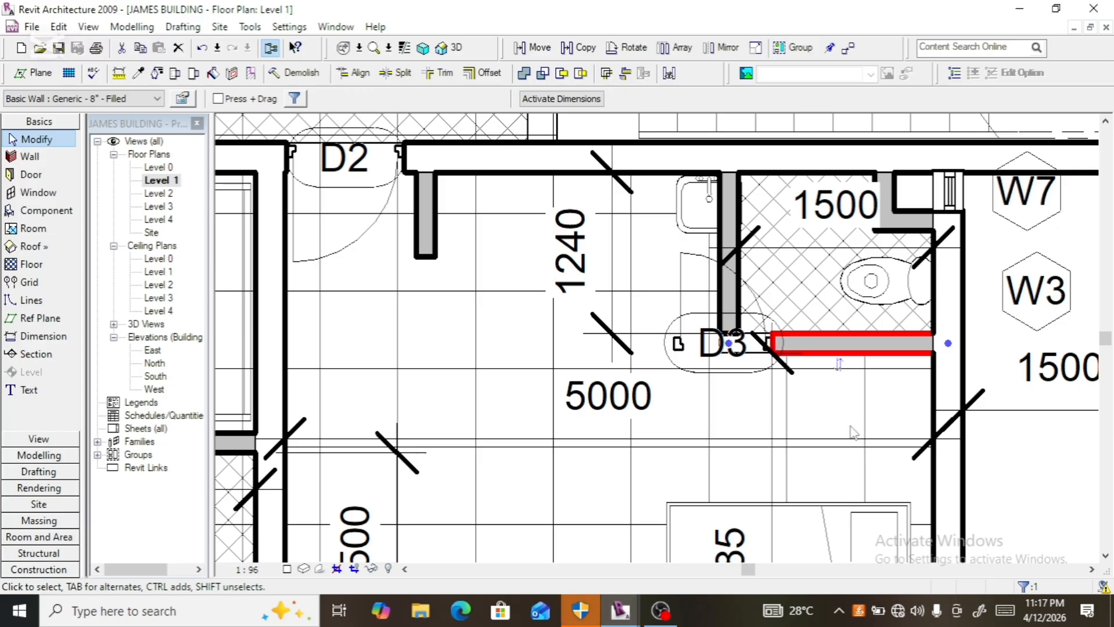
key(Up)
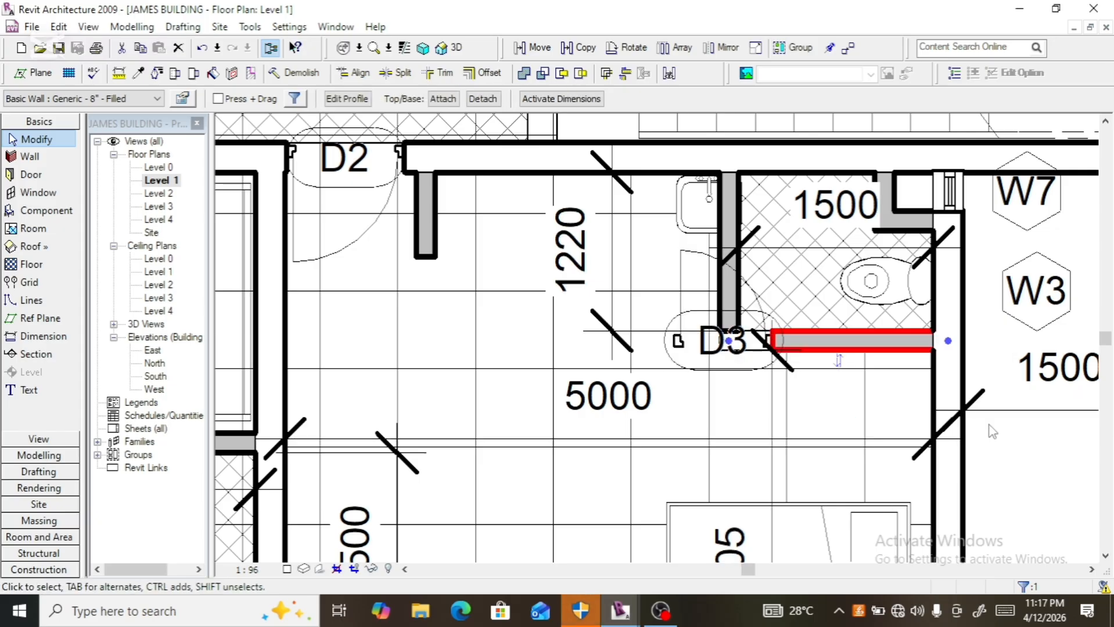
key(Up)
click(1012, 434)
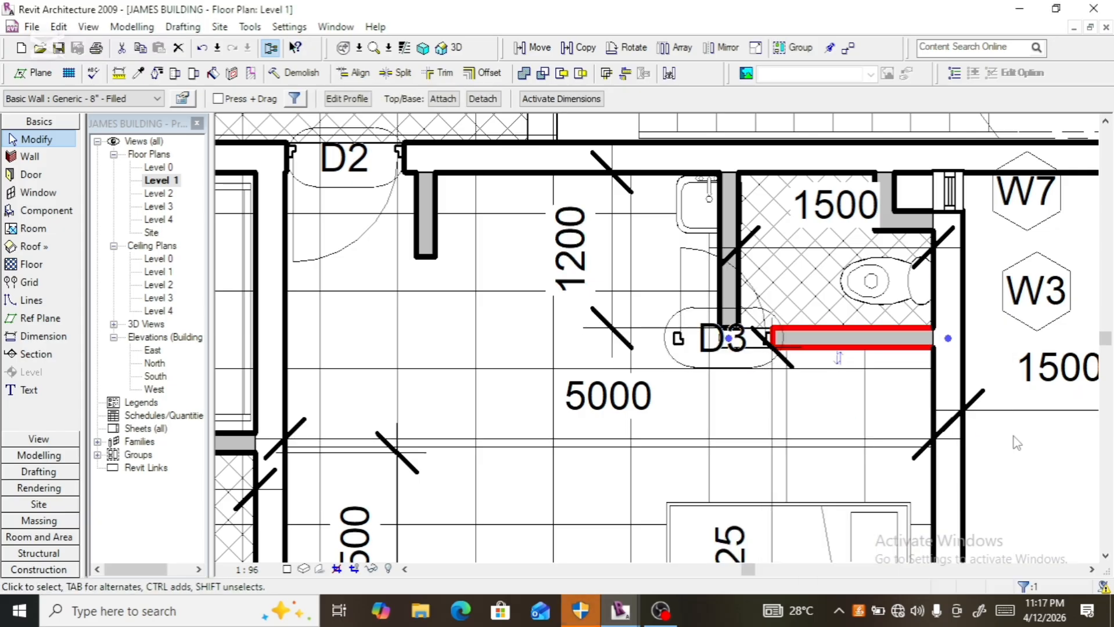
- Move the front exterior wall of the right-hand bedroom so its distance from the toilet wall is 3525 mm
scroll(817, 462, down, 4)
scroll(819, 467, down, 2)
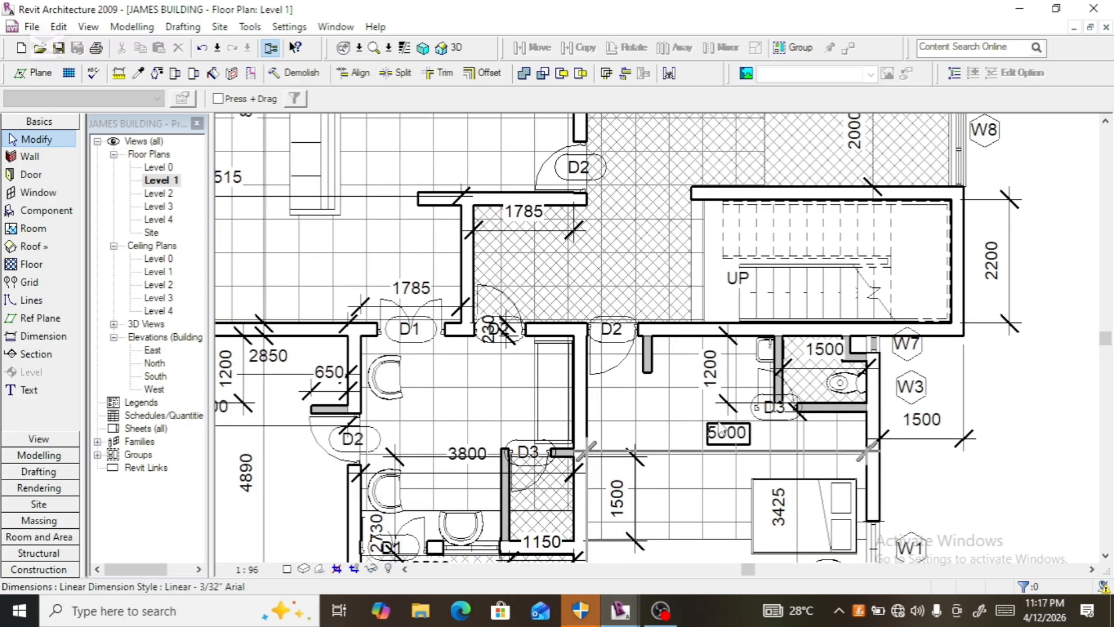
scroll(770, 423, down, 2)
scroll(793, 393, up, 2)
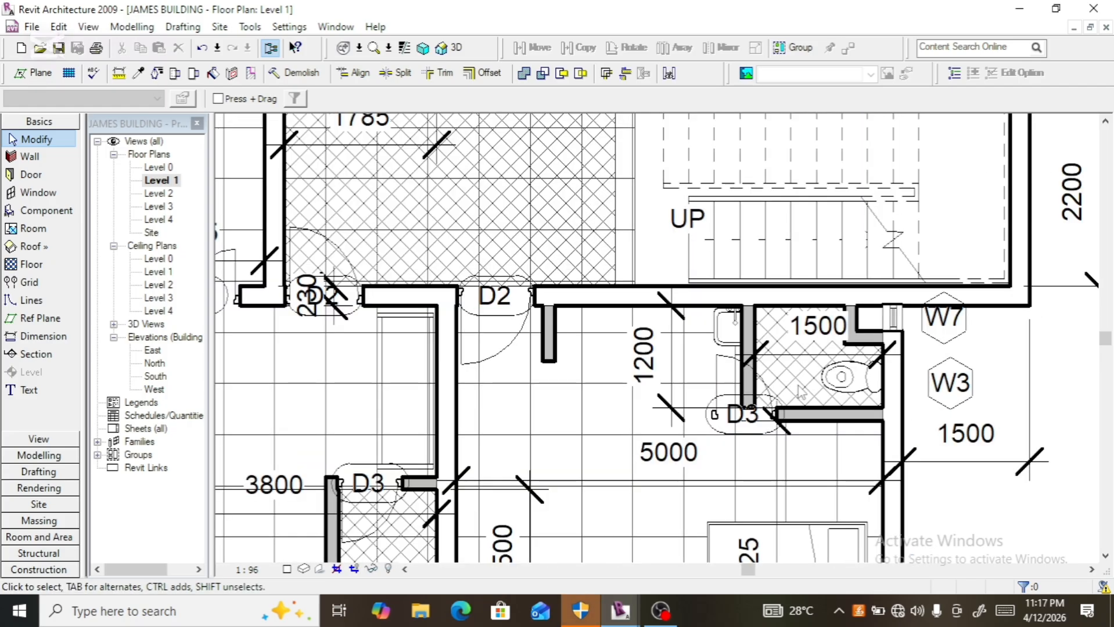
scroll(699, 375, down, 2)
scroll(700, 377, down, 2)
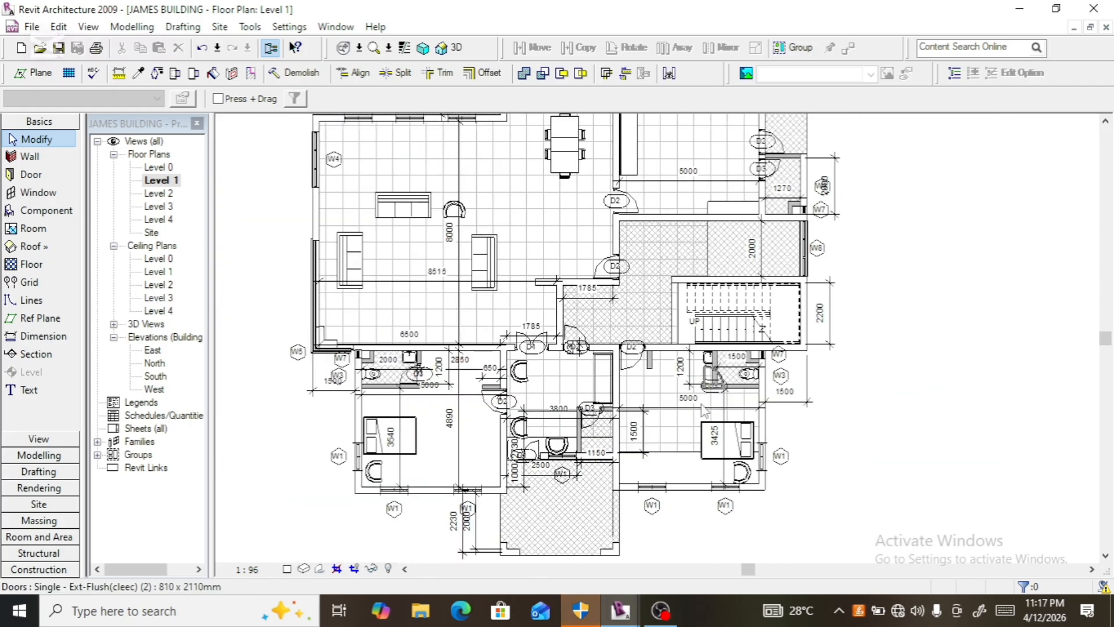
scroll(700, 502, up, 1)
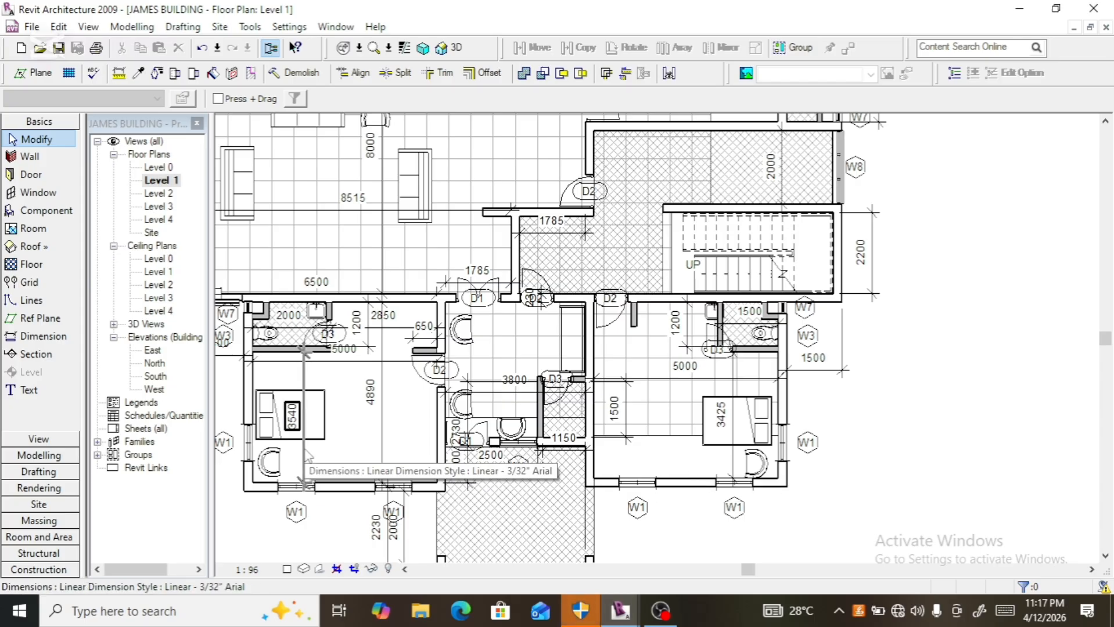
click(675, 483)
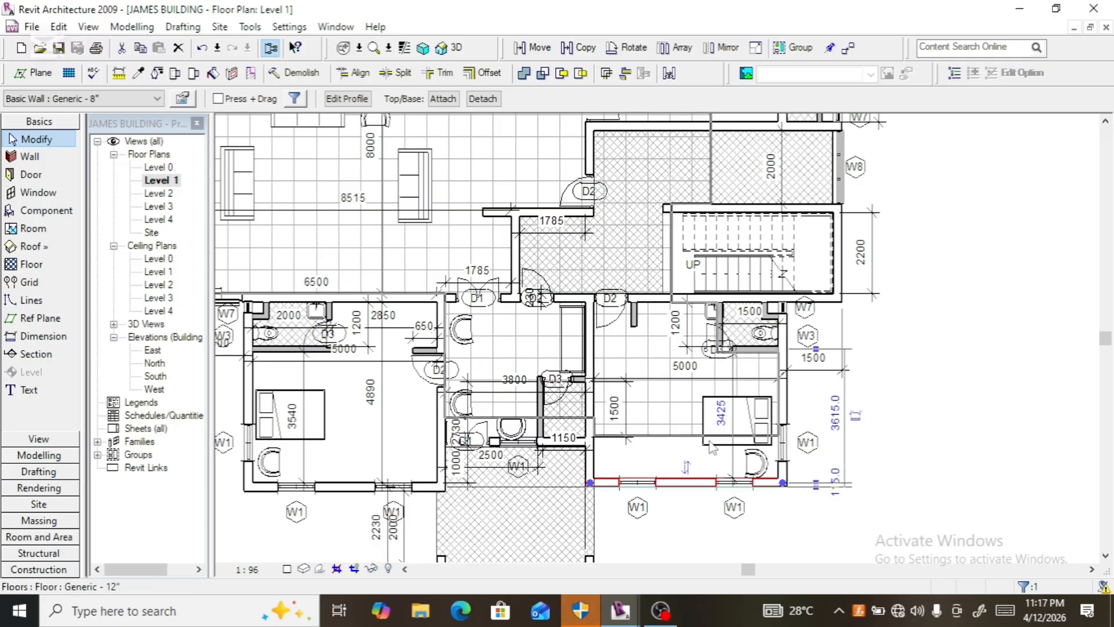
click(724, 424)
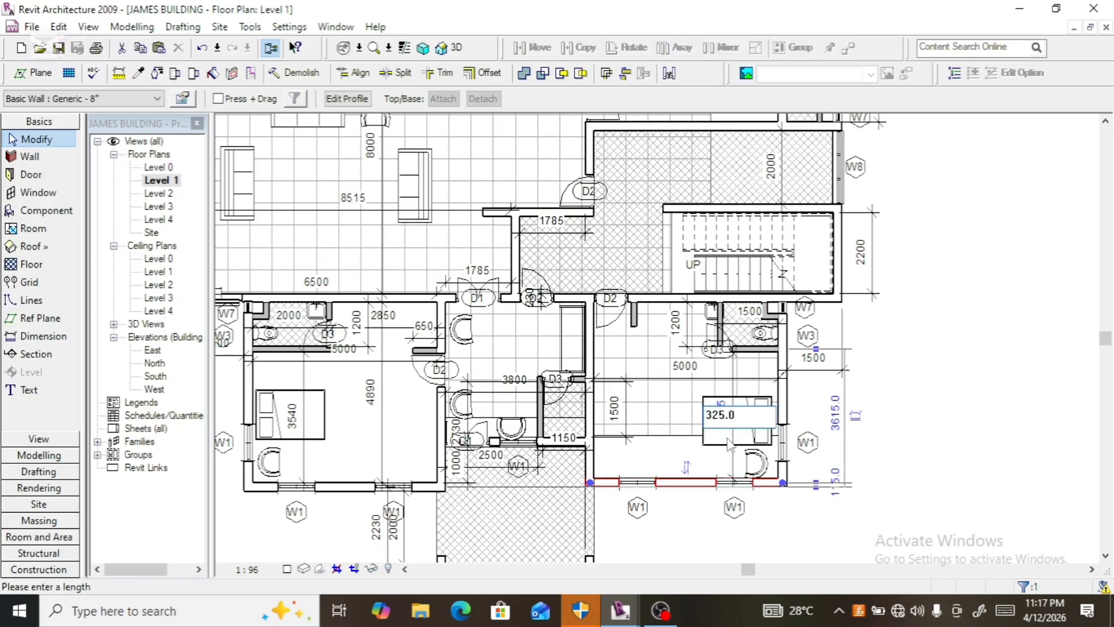
key(Return)
click(689, 543)
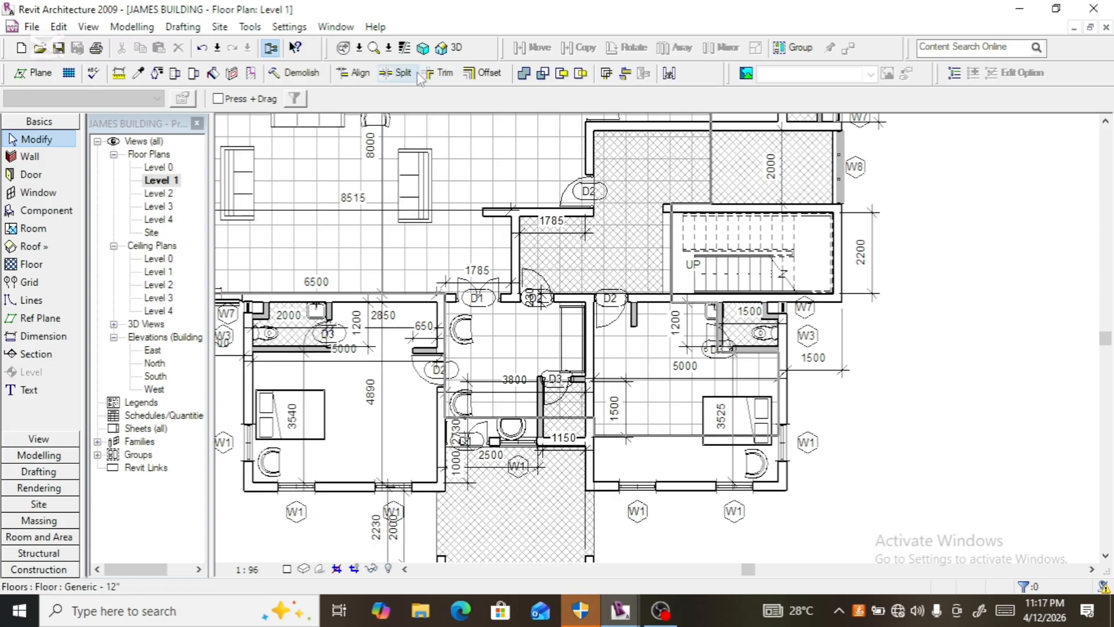
- Examine the building in the 3D view from the side, the front corner and the top-front, focusing on the front bedrooms
click(447, 49)
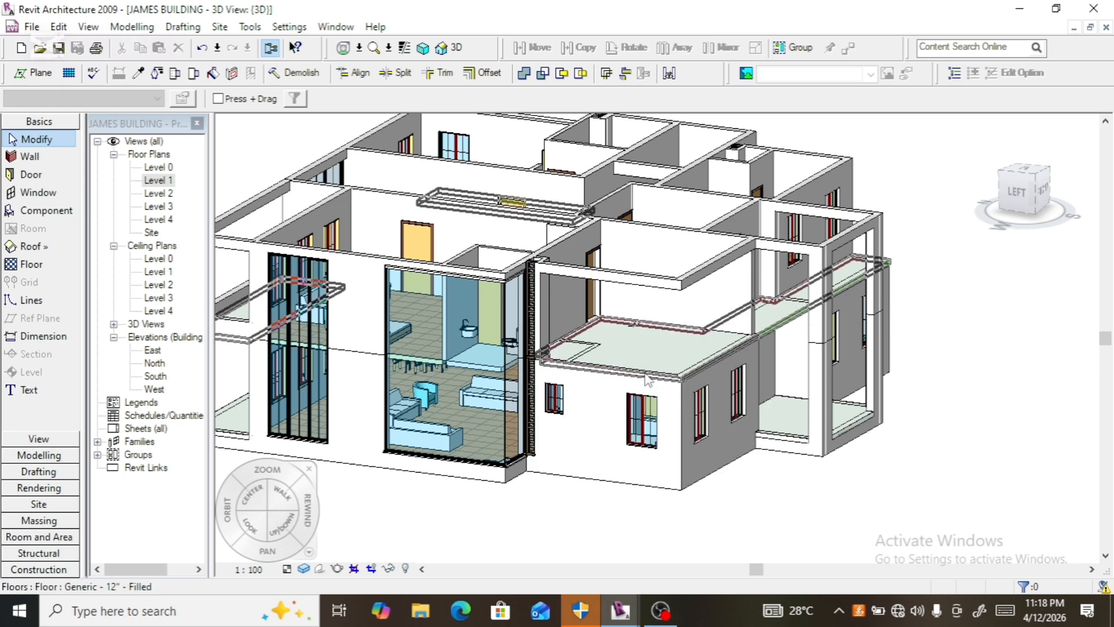
scroll(648, 381, down, 2)
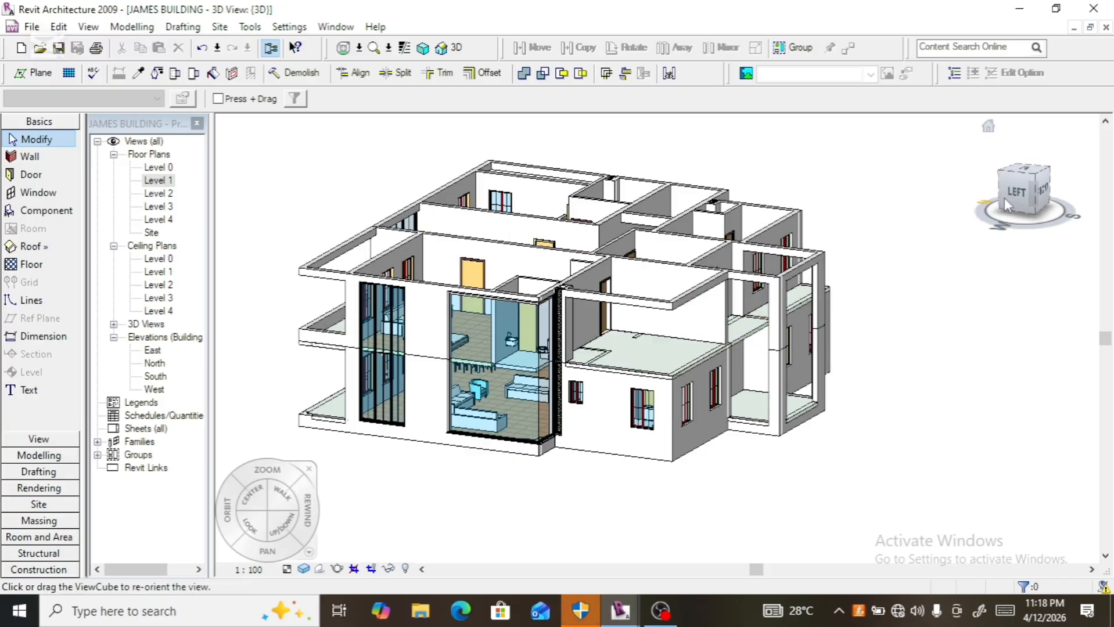
click(1029, 195)
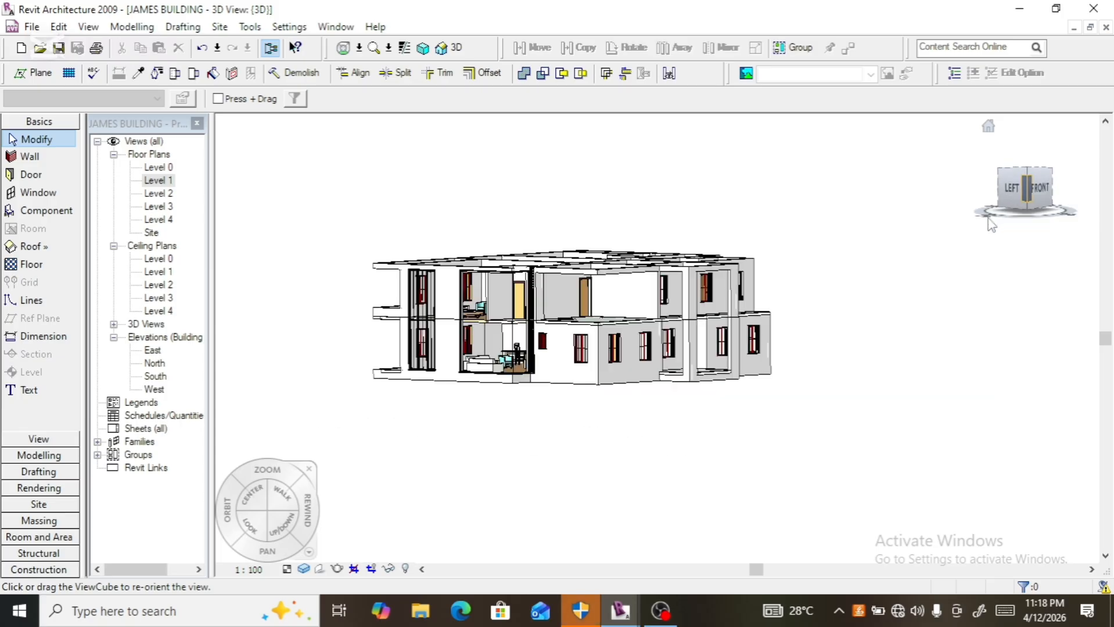
click(1023, 182)
click(1023, 172)
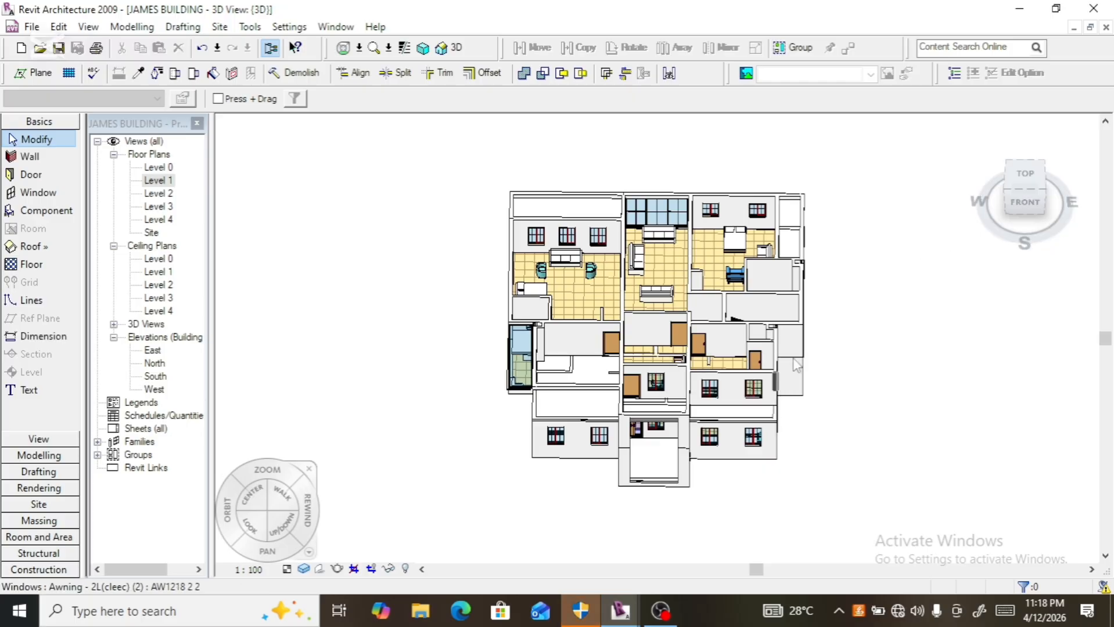
scroll(761, 461, up, 4)
scroll(769, 450, up, 2)
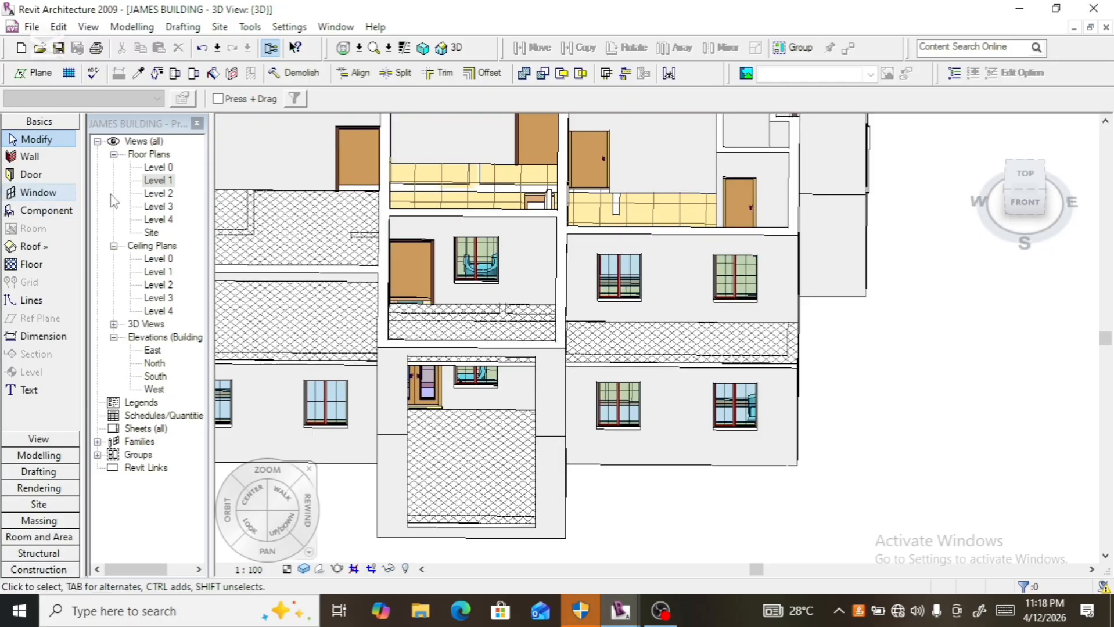
- Open the Level 2 floor plan and show the front bedrooms and porch
double_click(157, 197)
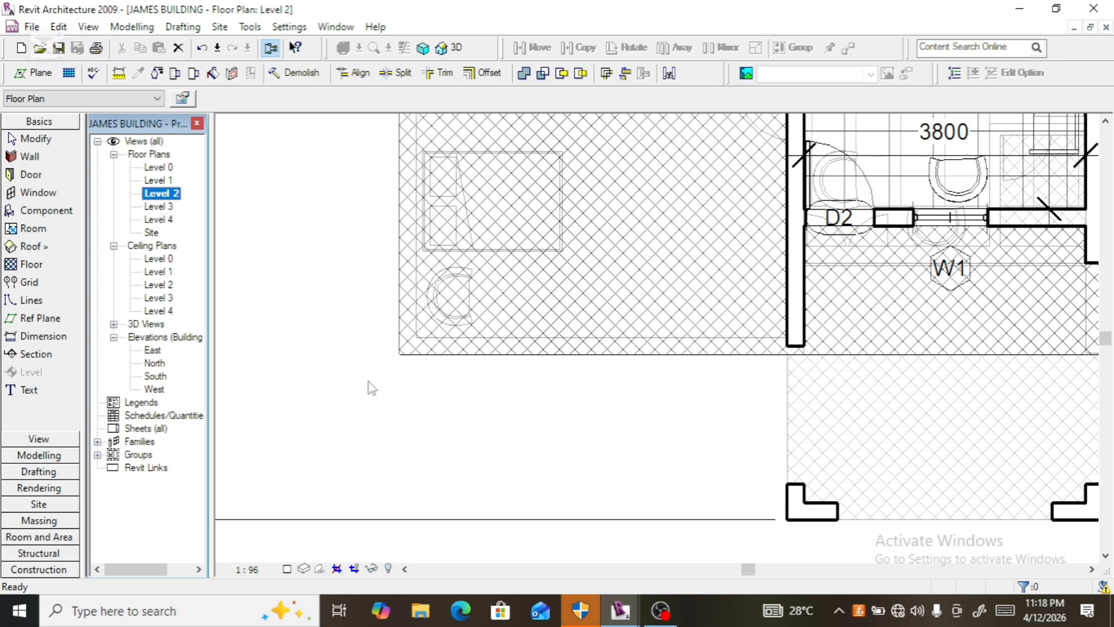
scroll(370, 387, down, 3)
scroll(697, 378, up, 2)
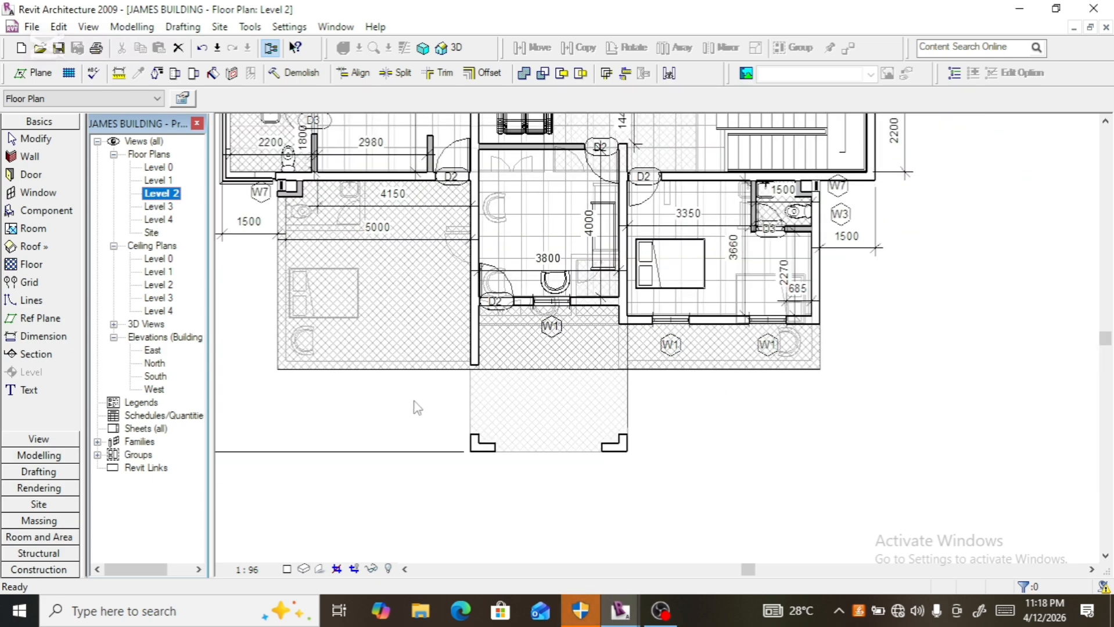
click(29, 157)
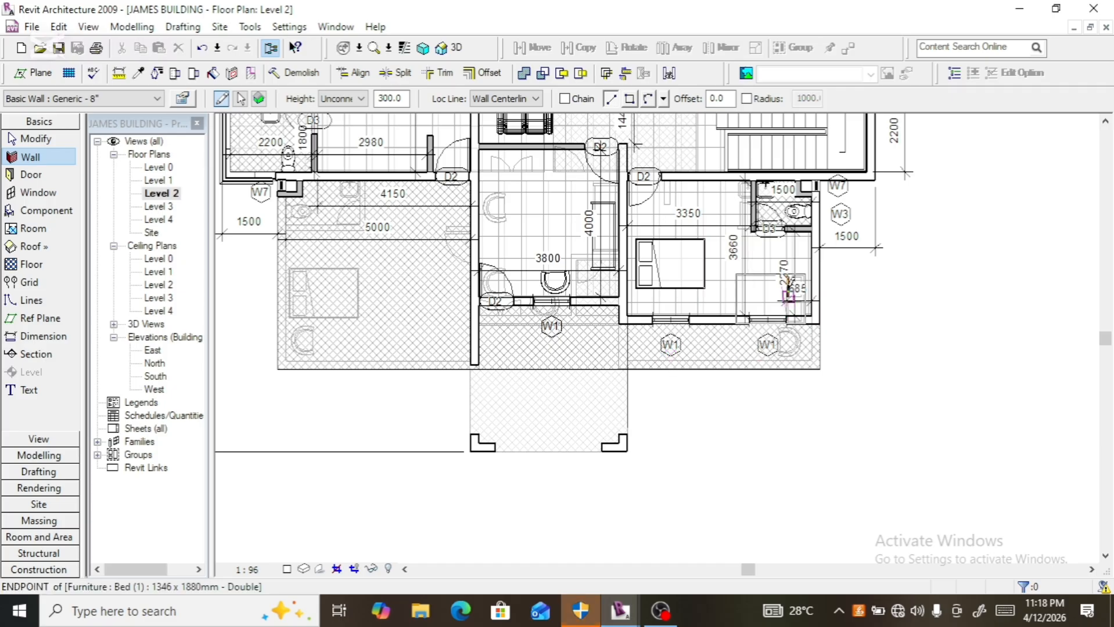
scroll(819, 322, up, 2)
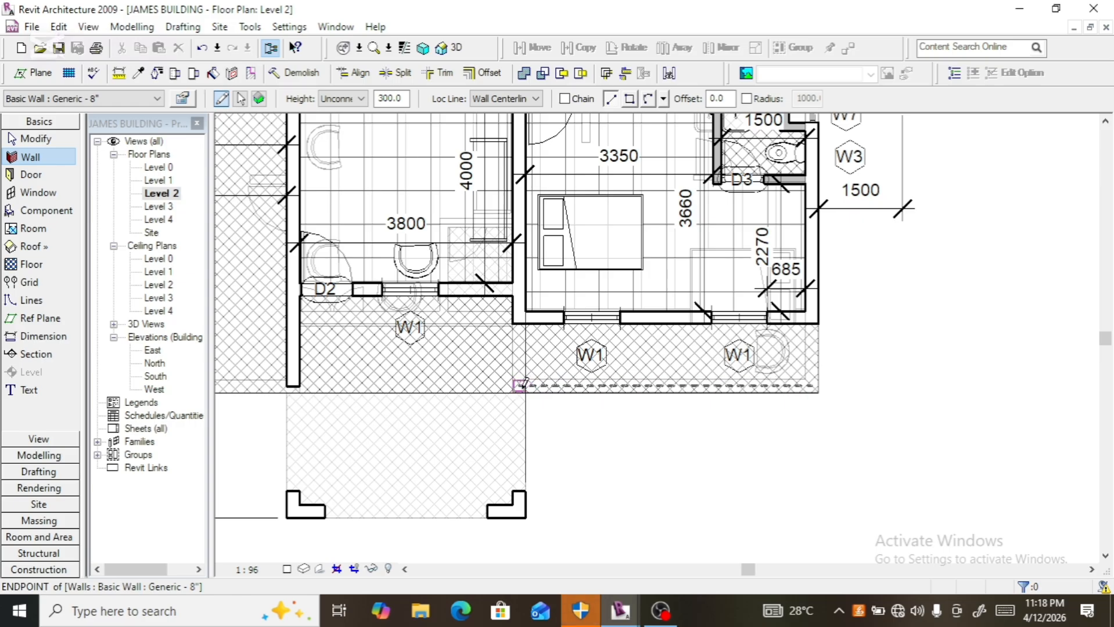
key(Escape)
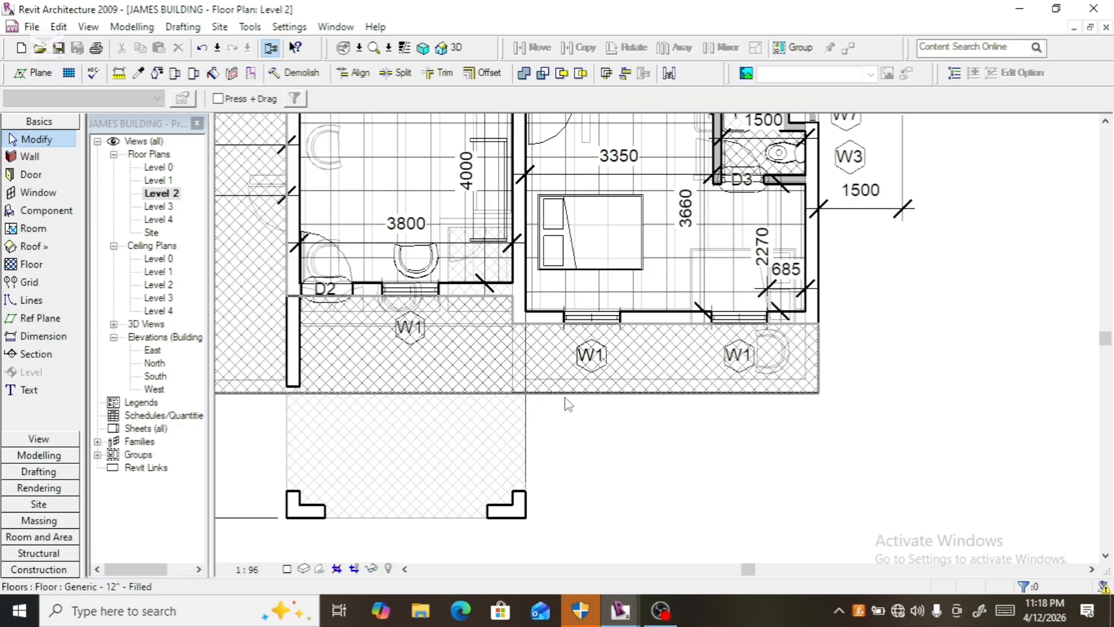
- Draw two Generic - 8" walls, one along the right front slab edge and one about 2300 mm long forward from the bedroom's outer corner
click(24, 160)
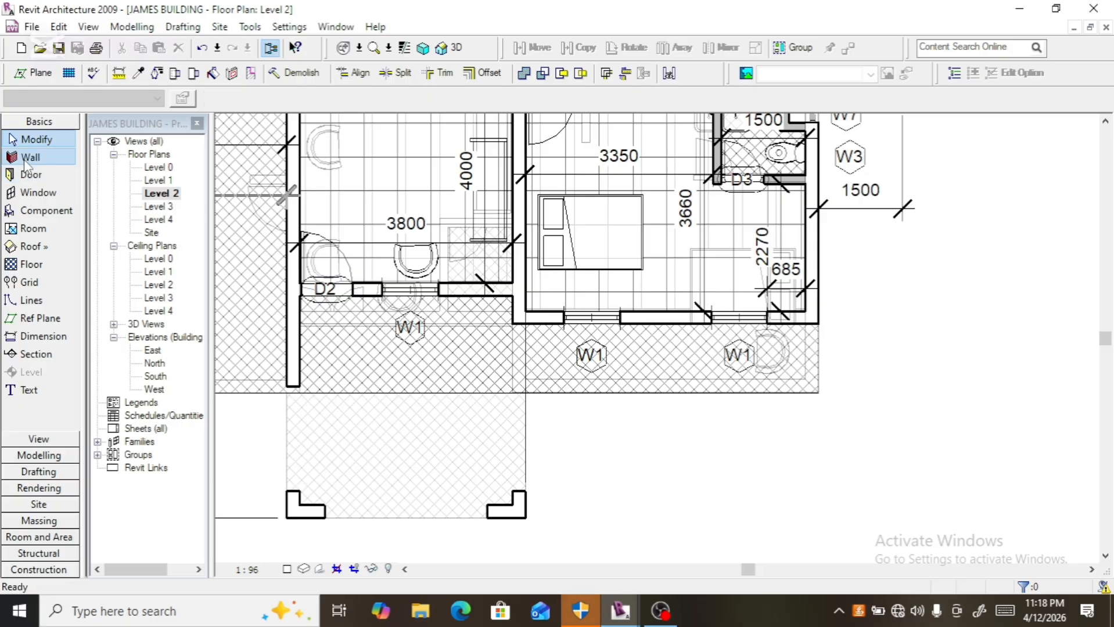
click(519, 383)
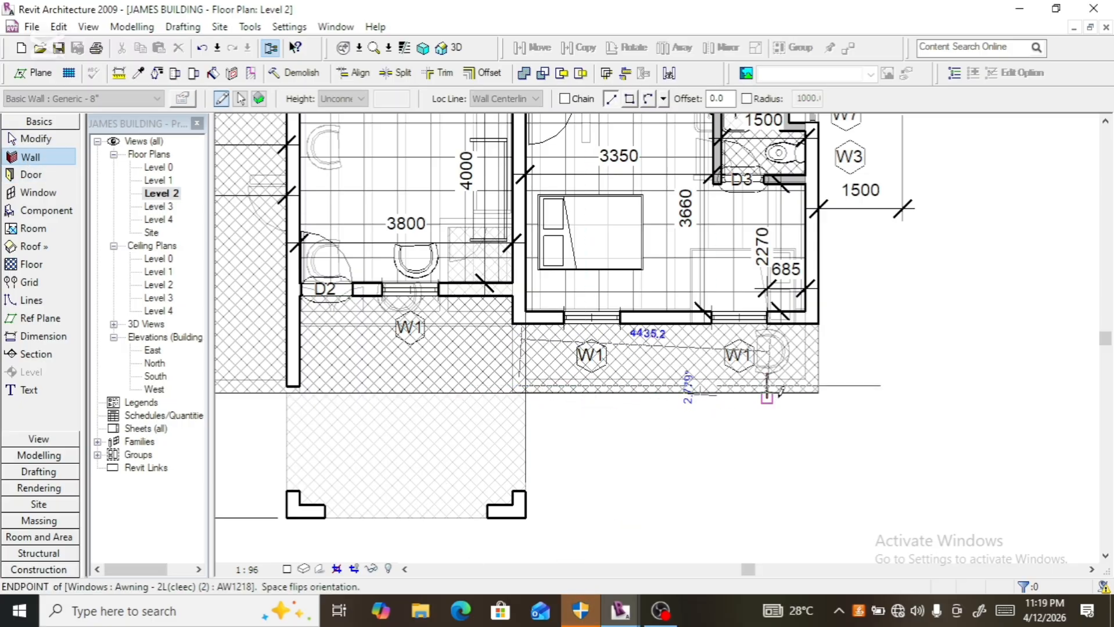
click(838, 385)
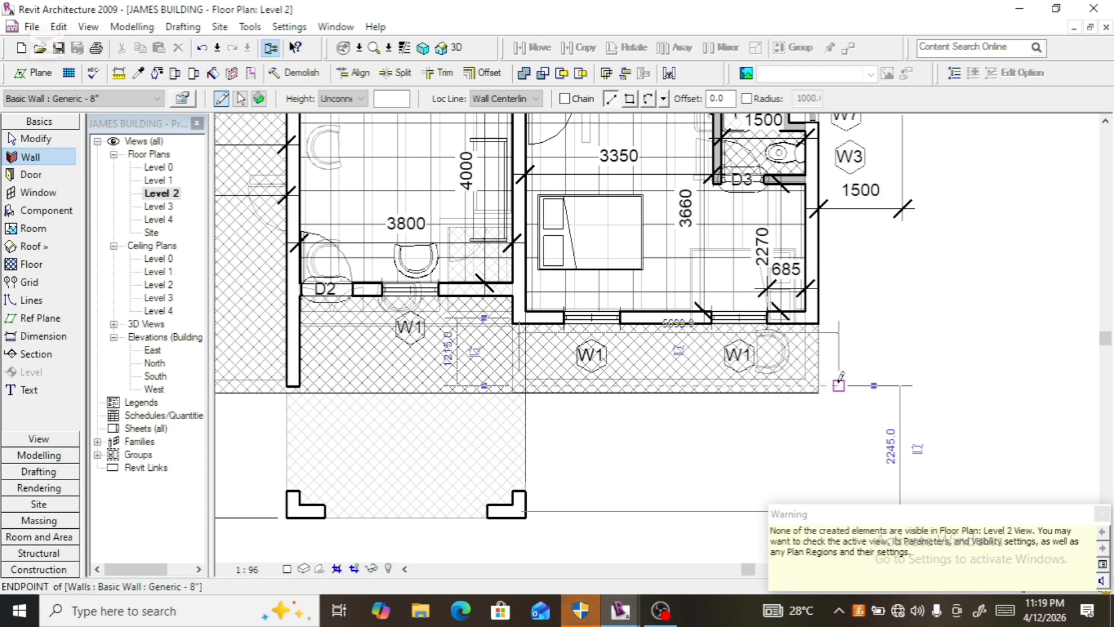
click(812, 317)
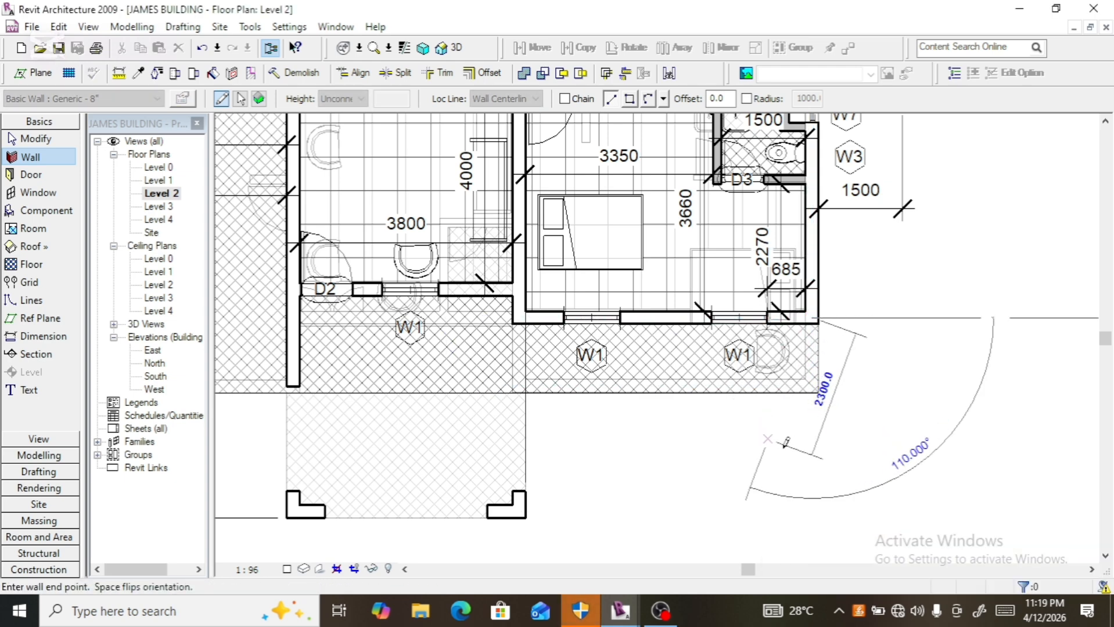
click(812, 443)
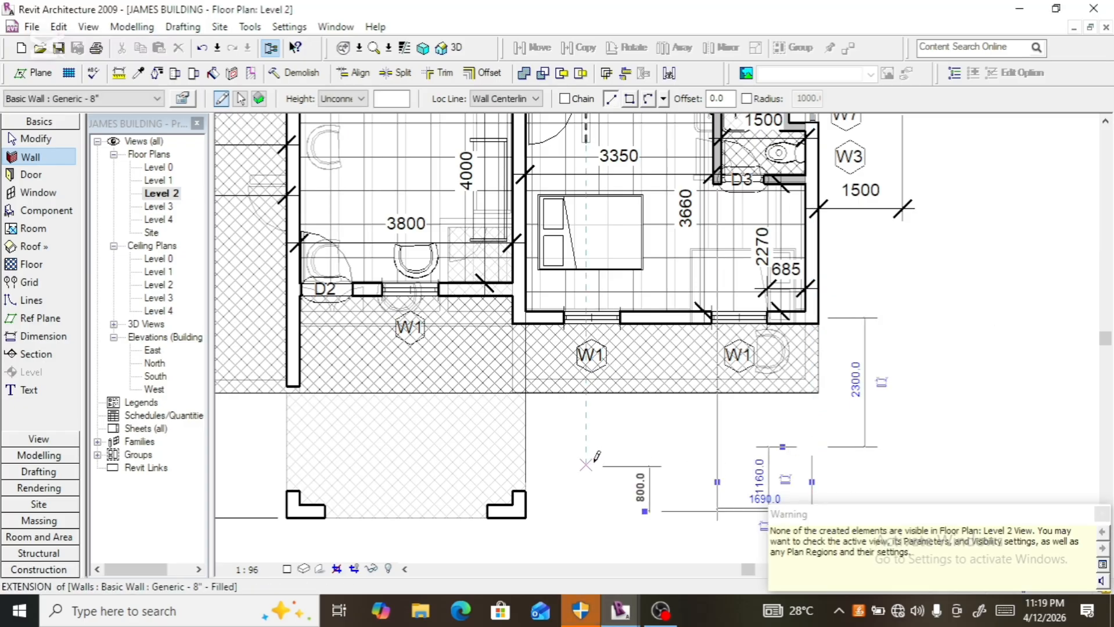
key(Escape)
key(Escape)
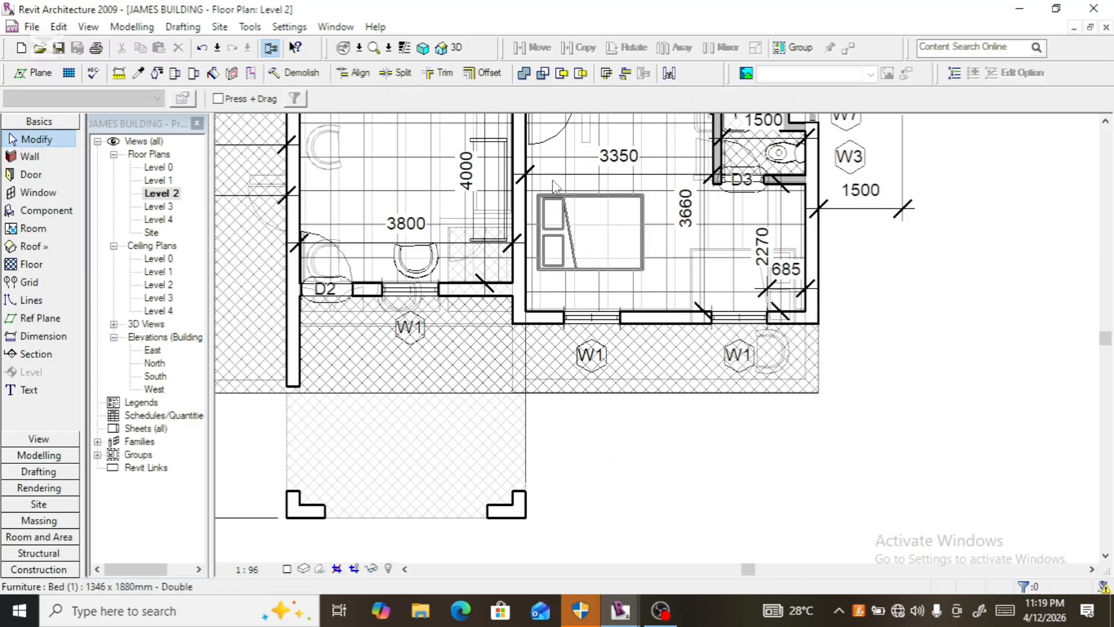
- Trim the two new low walls into a single corner in the 3D view
click(447, 50)
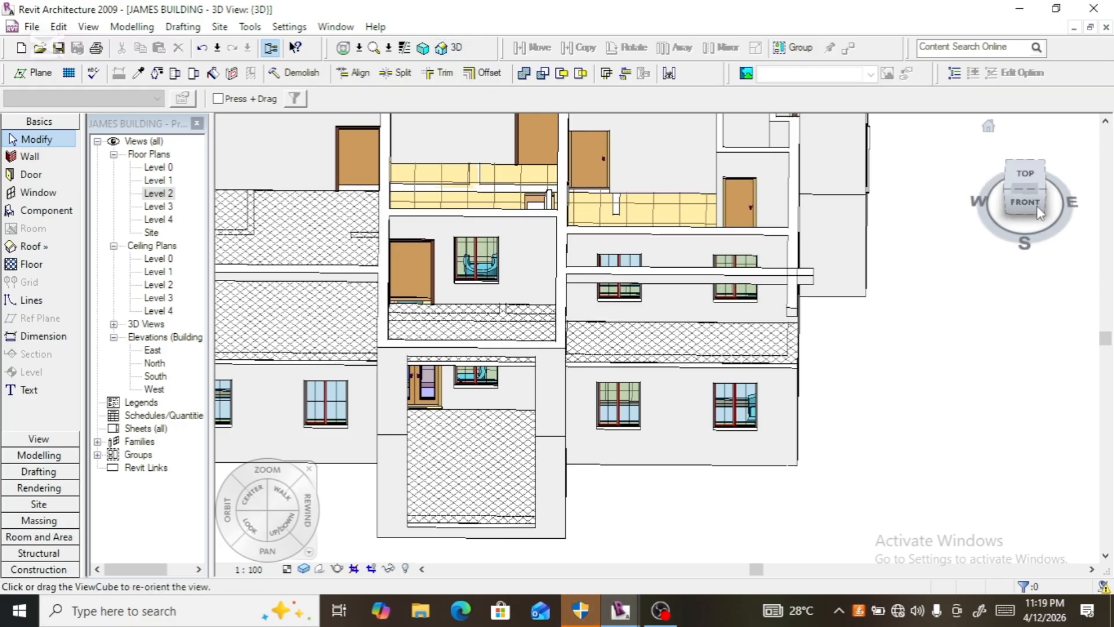
click(1007, 202)
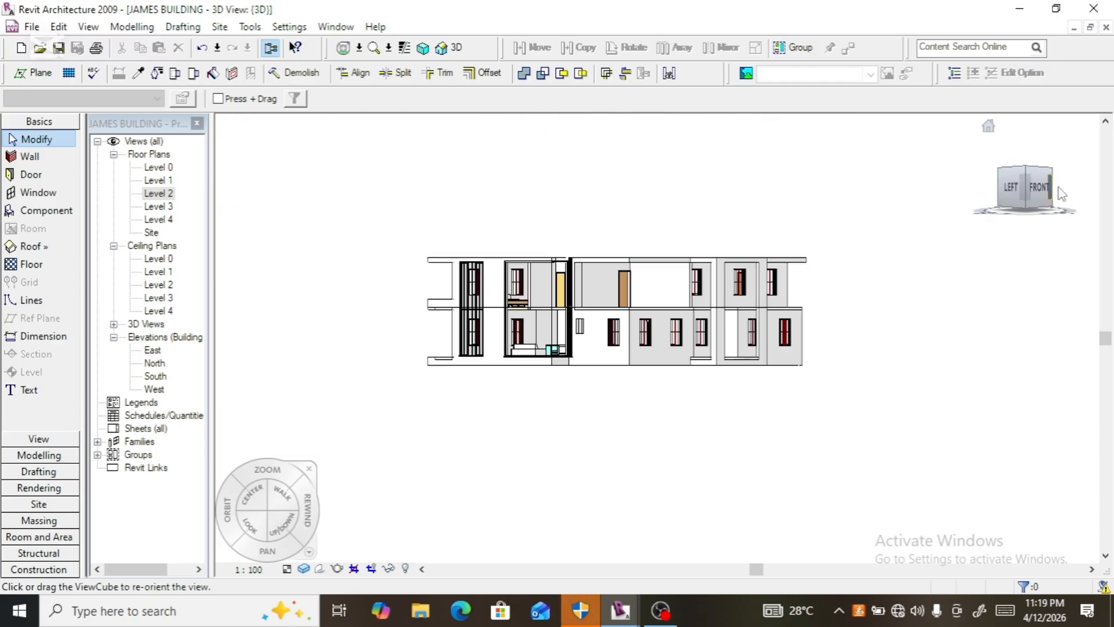
drag(1053, 203, 1036, 250)
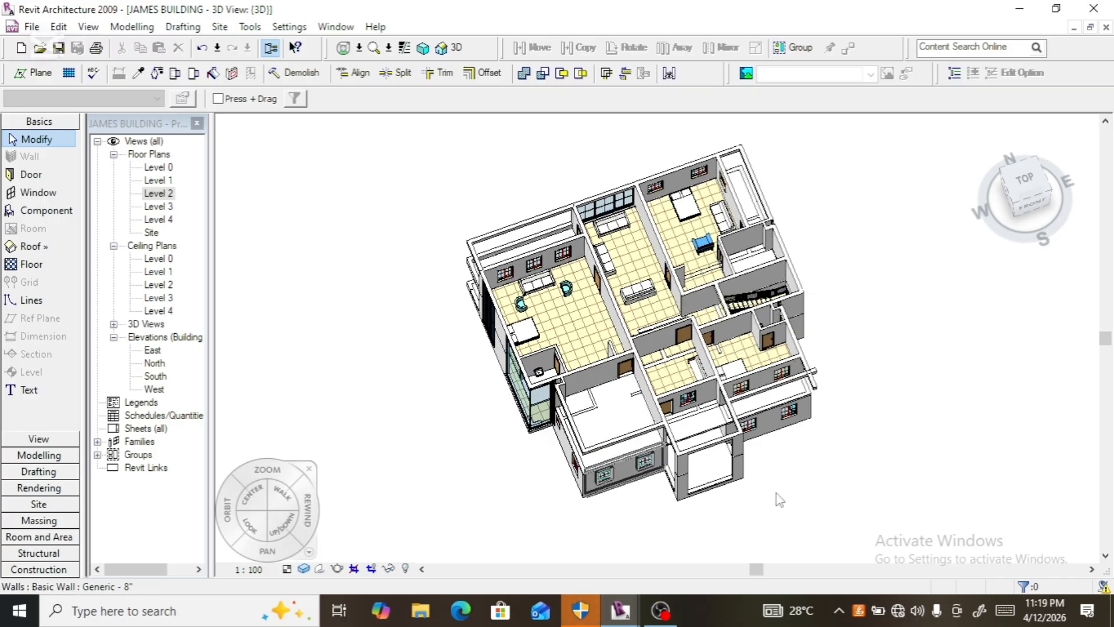
scroll(831, 440, up, 3)
scroll(834, 437, up, 2)
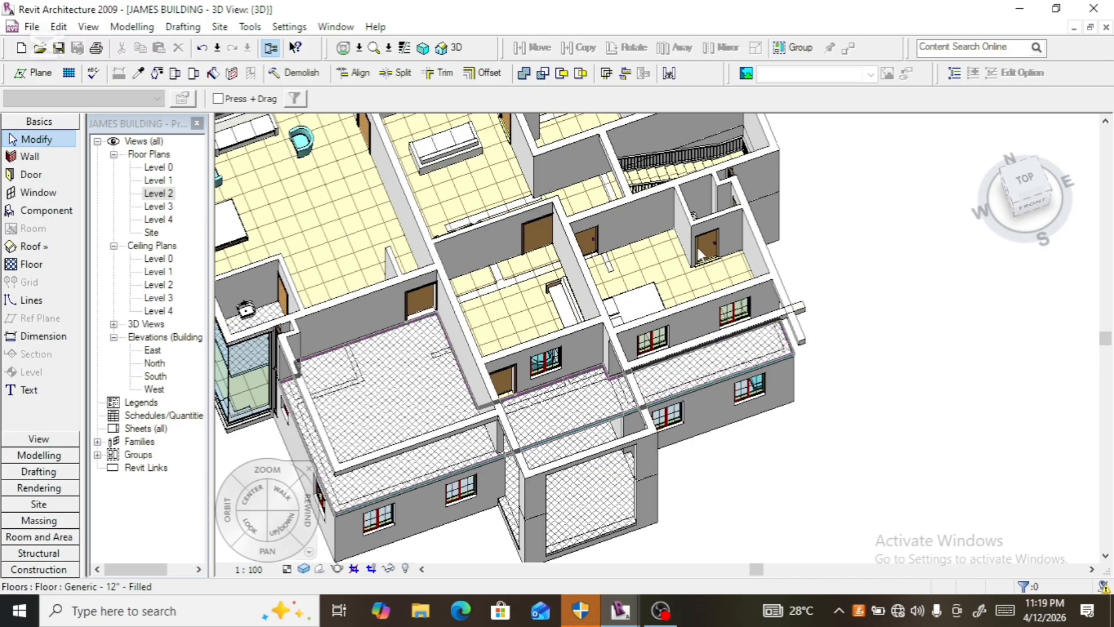
click(440, 73)
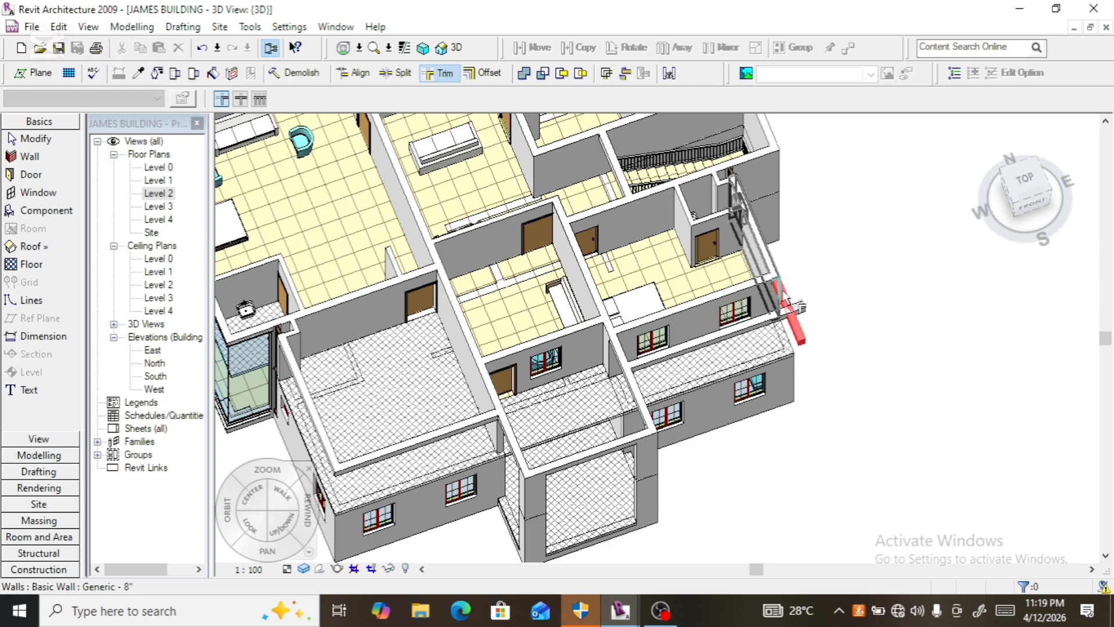
click(794, 307)
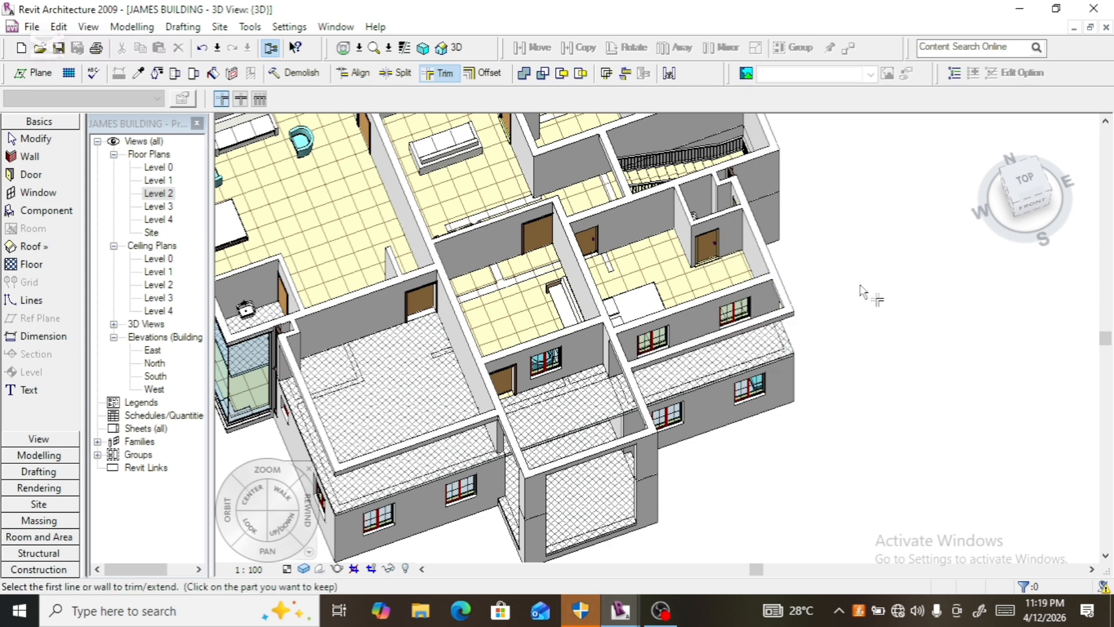
key(Escape)
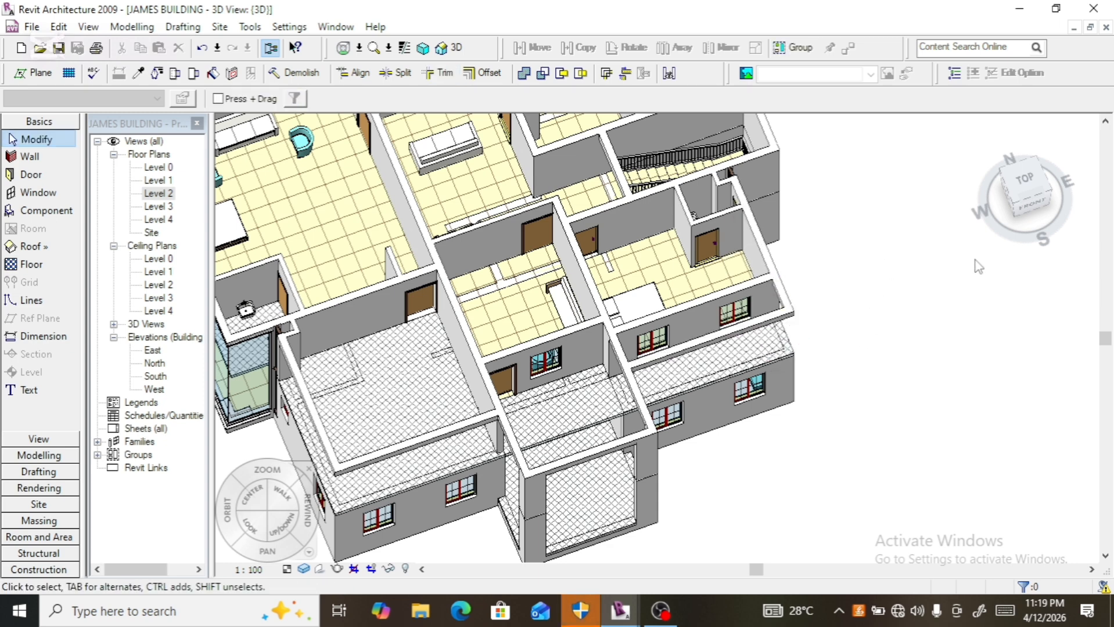
click(1014, 212)
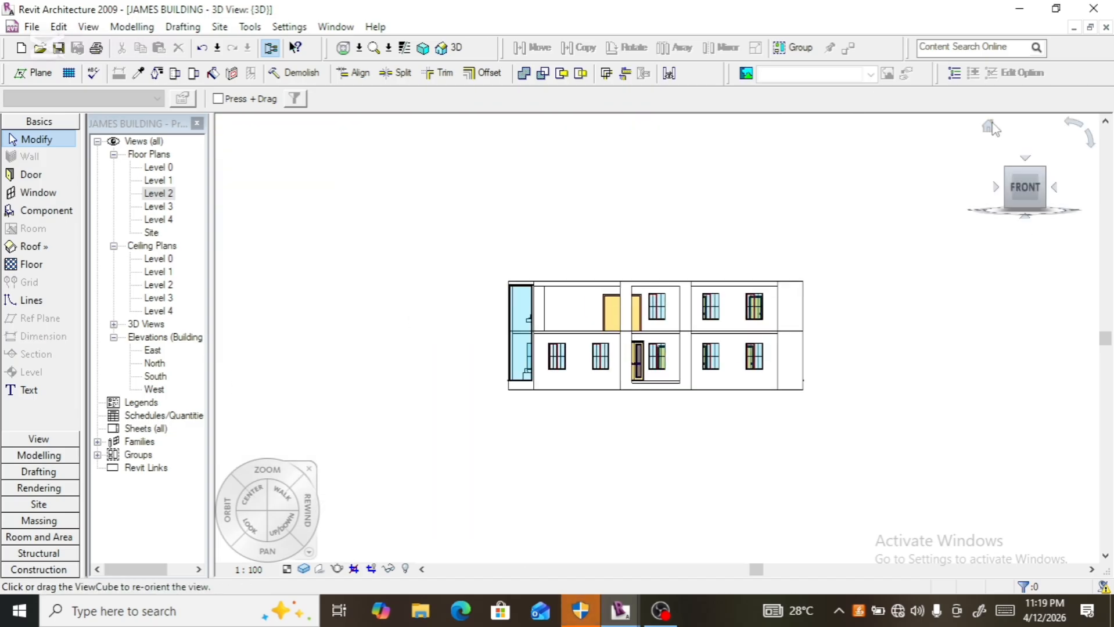
click(989, 126)
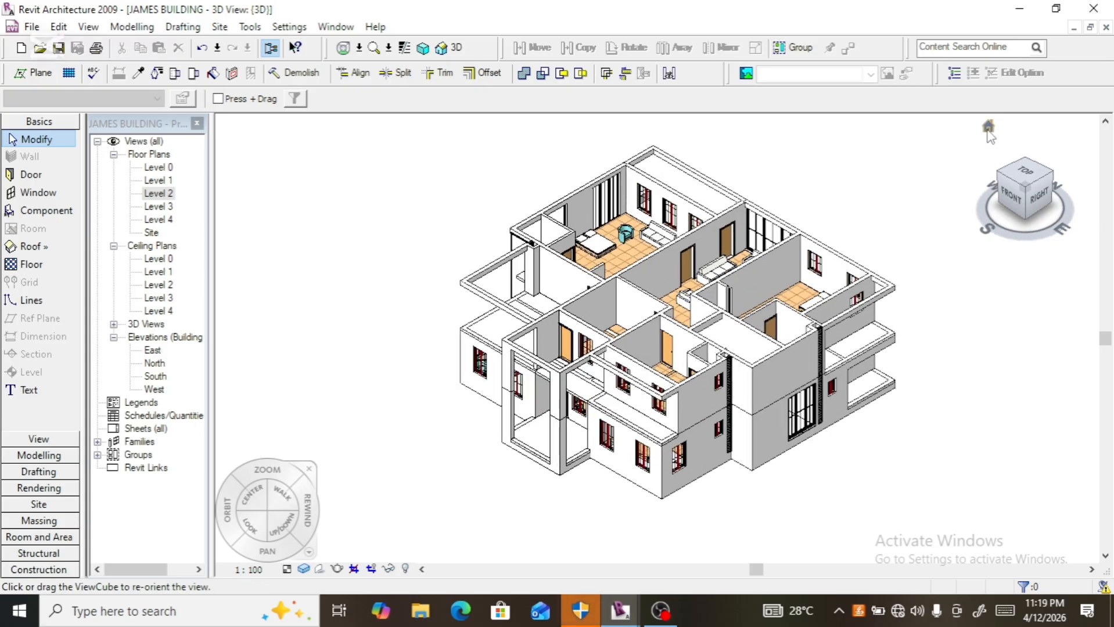
- Look over the front bedrooms in the 3D view and open the Level 2 floor plan
scroll(722, 490, up, 1)
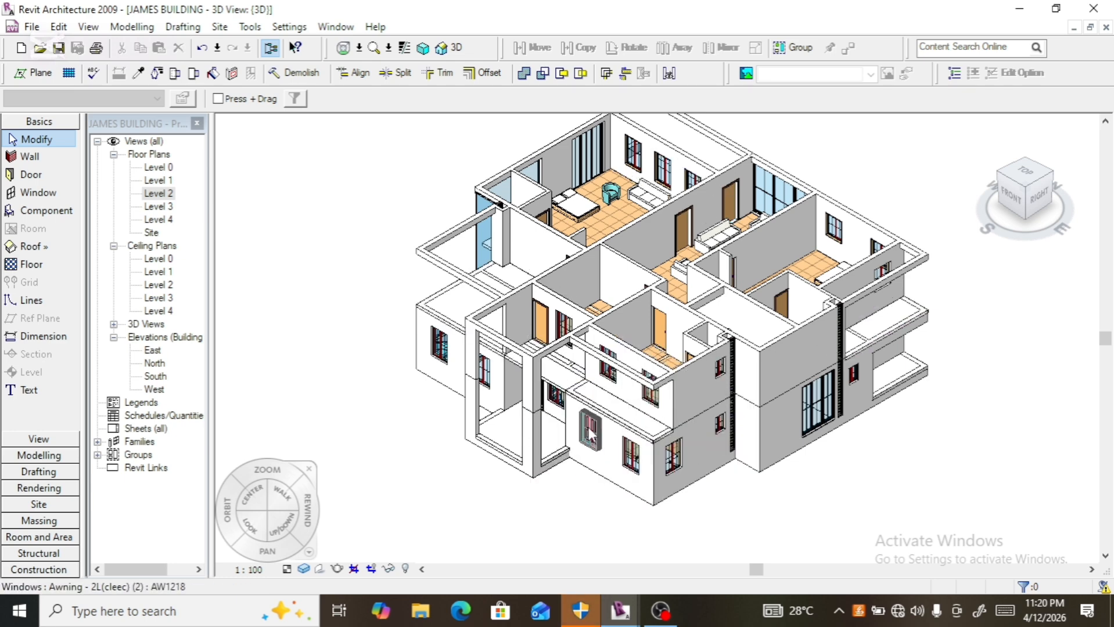
scroll(604, 430, up, 1)
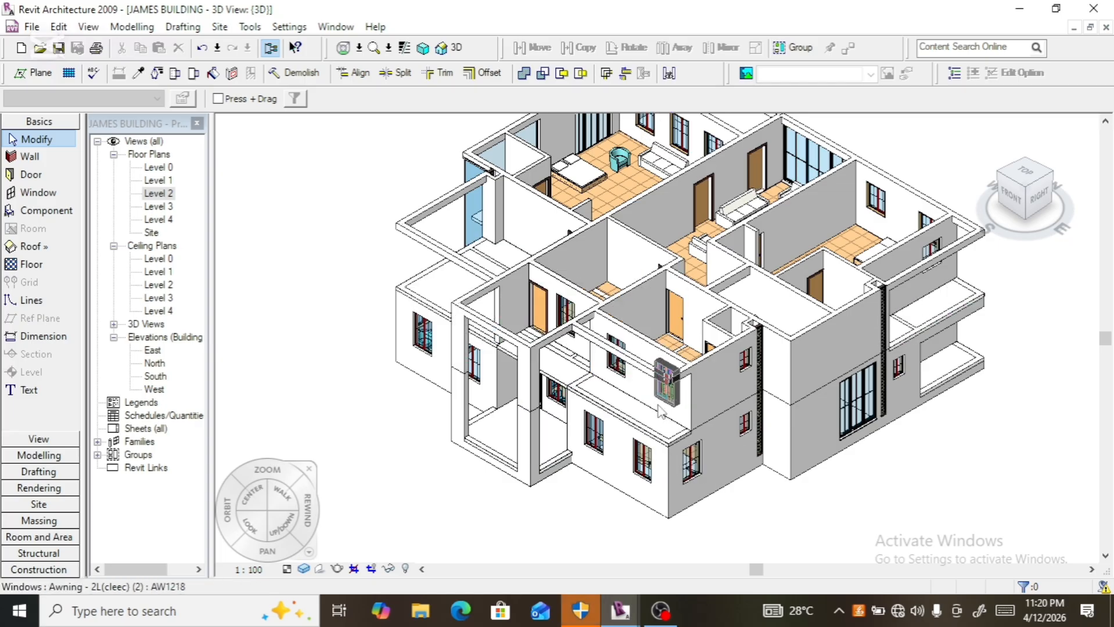
scroll(655, 411, up, 4)
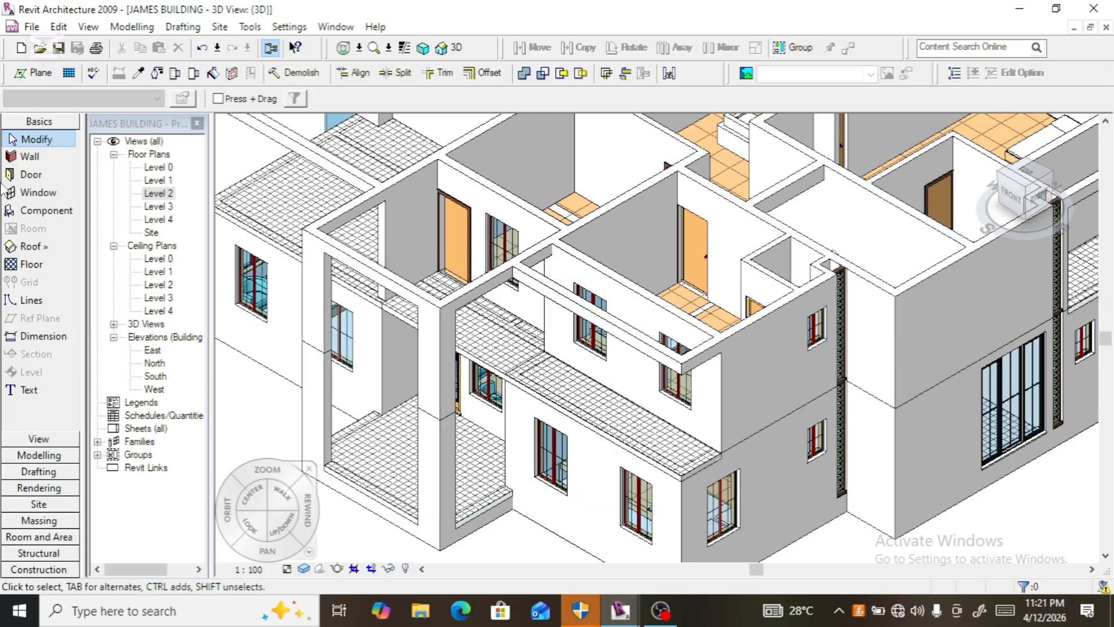
double_click(160, 193)
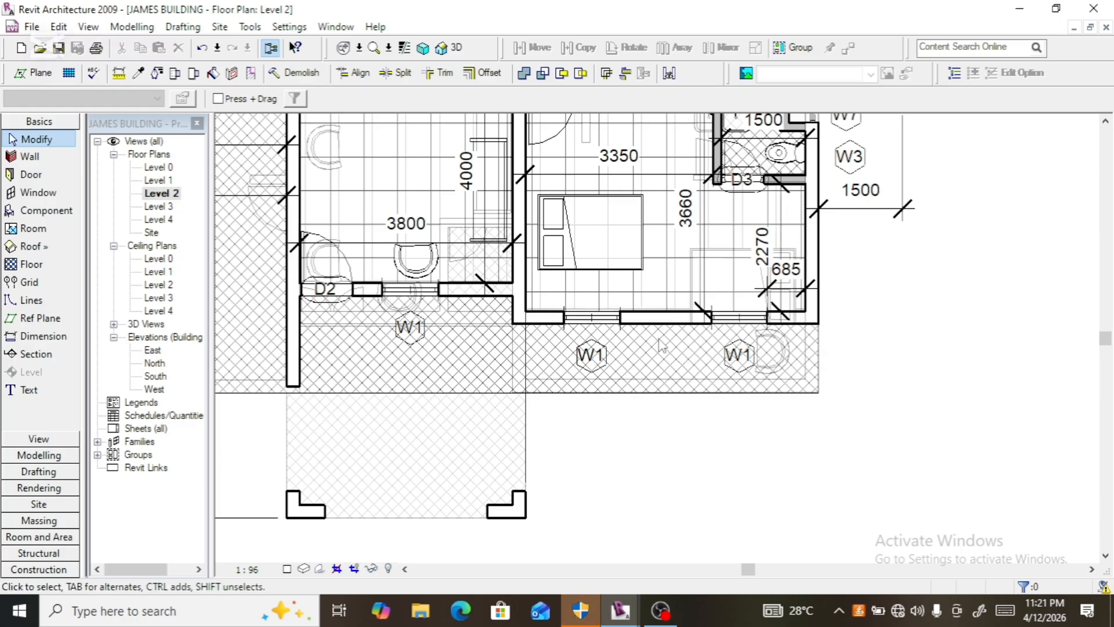
- Dimension the gap between the front bedroom's outer wall face and the inner face of the lower-level wall in front of it
click(41, 336)
scroll(678, 386, up, 3)
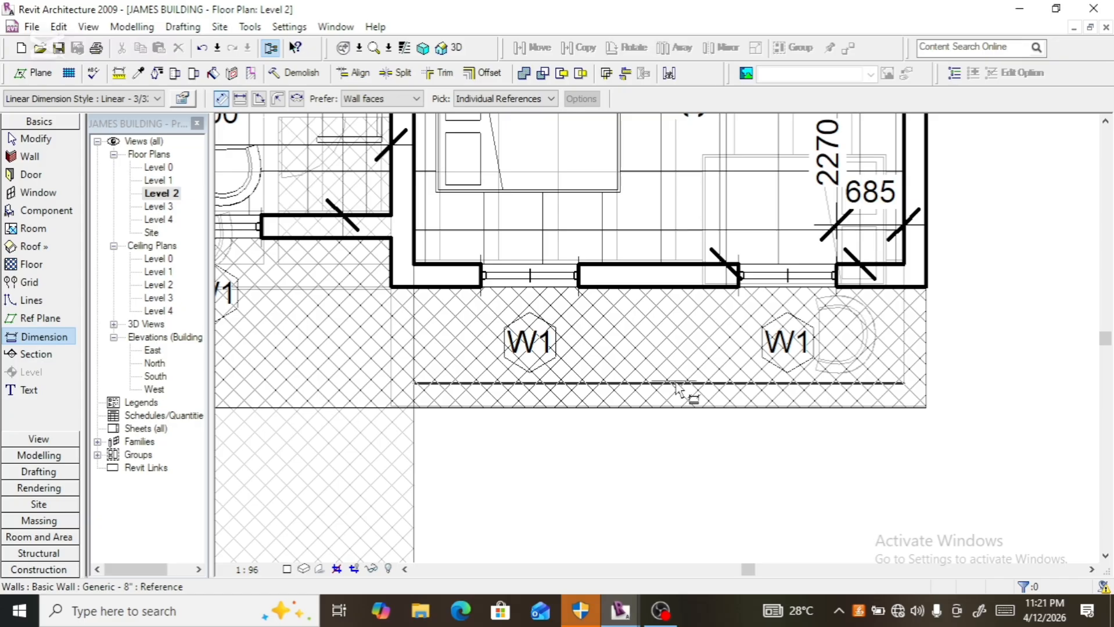
click(678, 386)
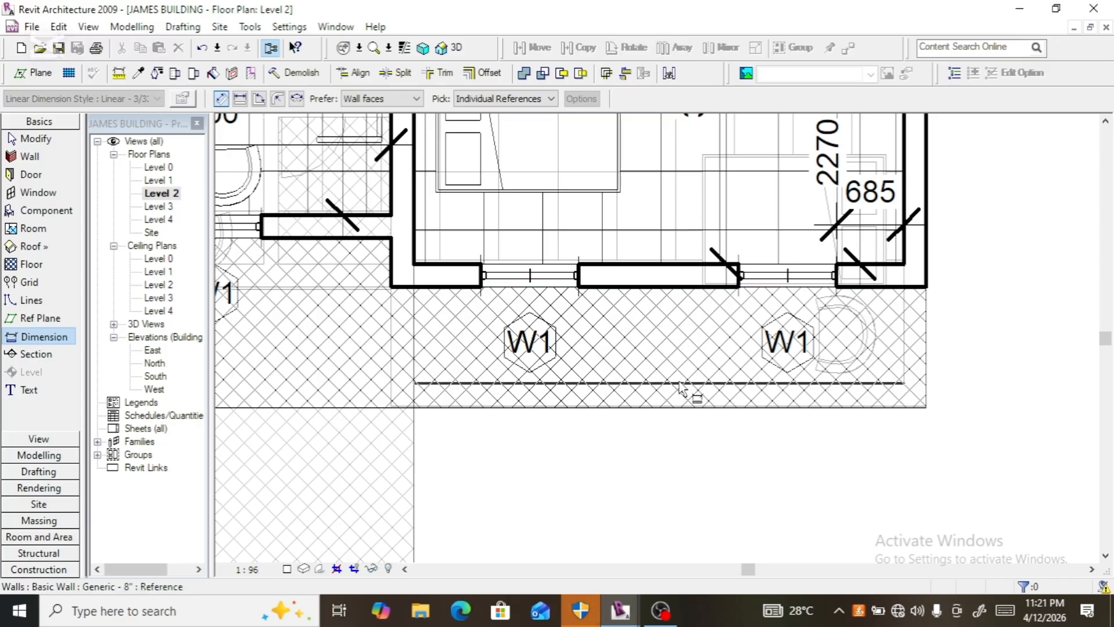
click(667, 287)
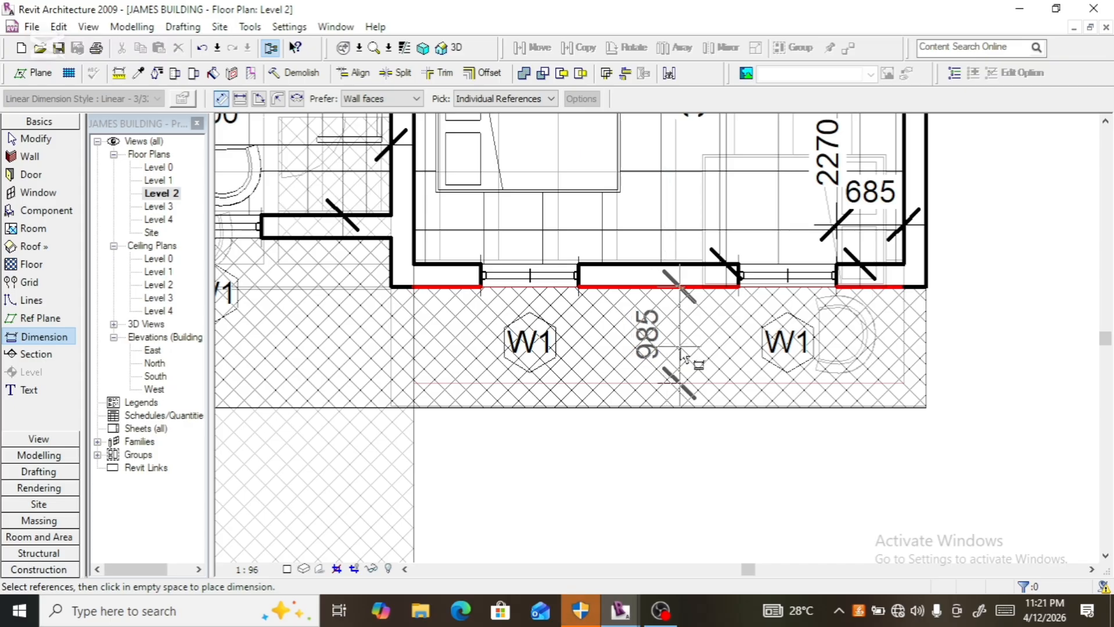
scroll(660, 342, down, 2)
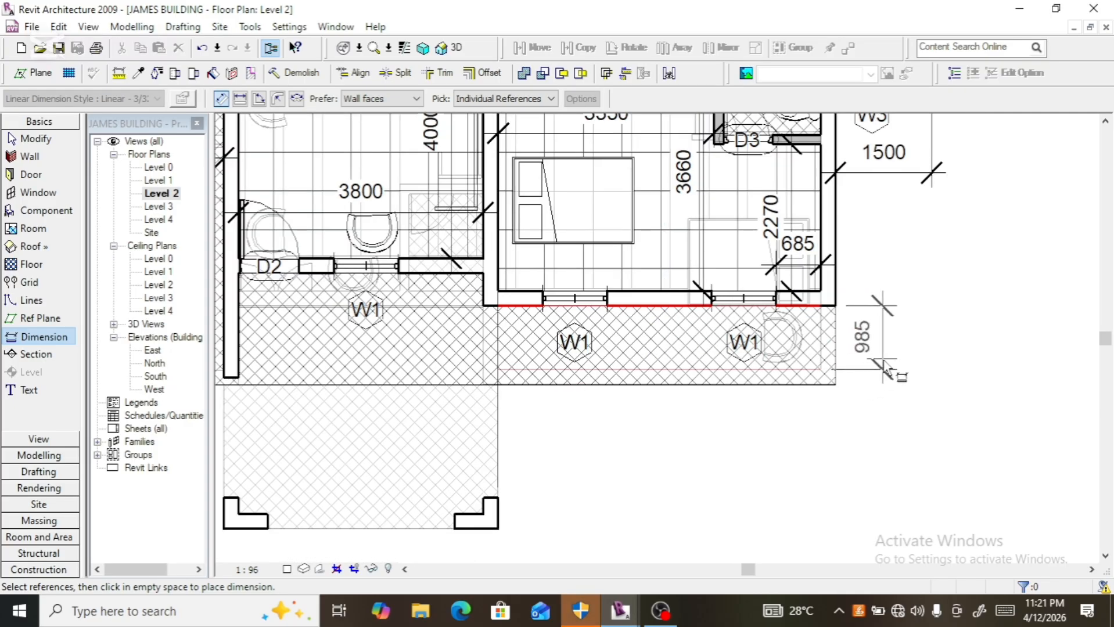
click(895, 383)
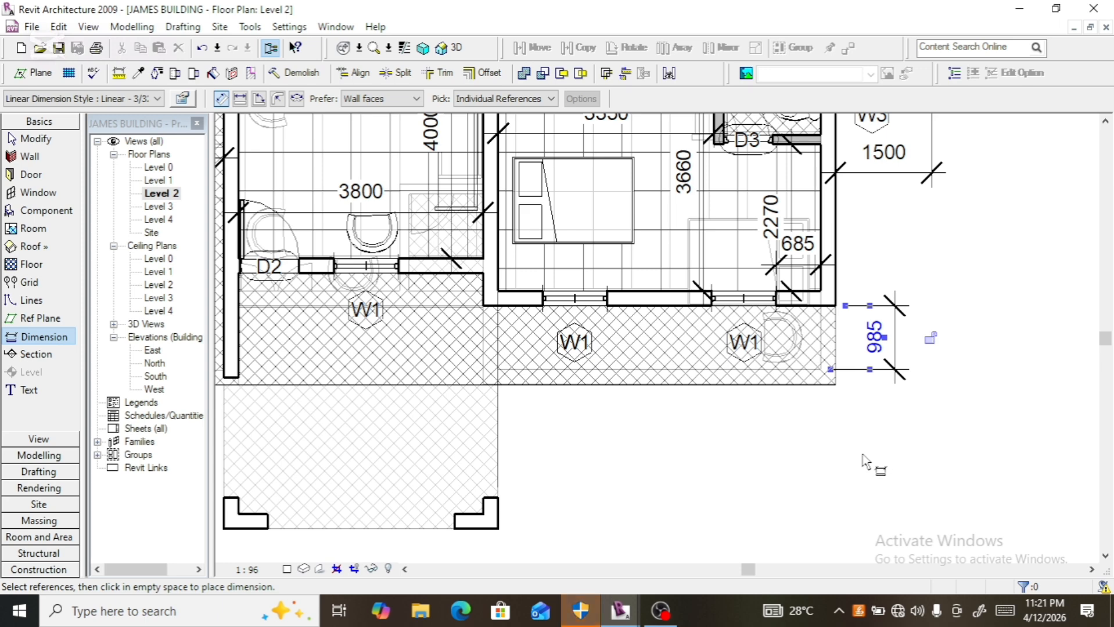
key(Escape)
key(Escape)
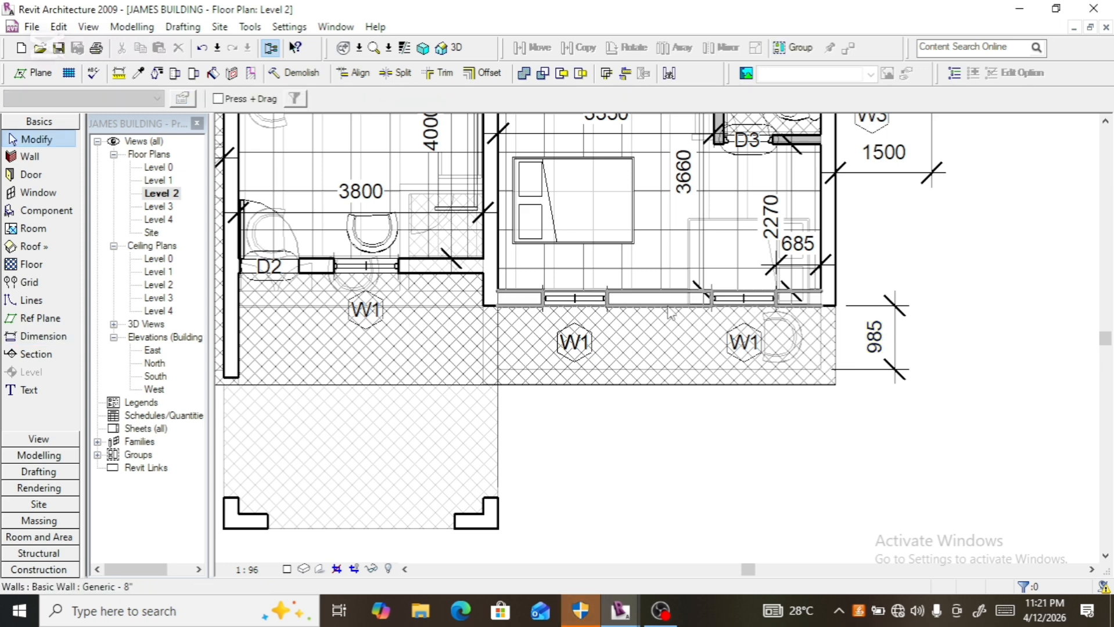
- Nudge the bedroom's front wall about 420 mm forward towards the slab edge, unjoining the elements that cannot stay joined
click(665, 307)
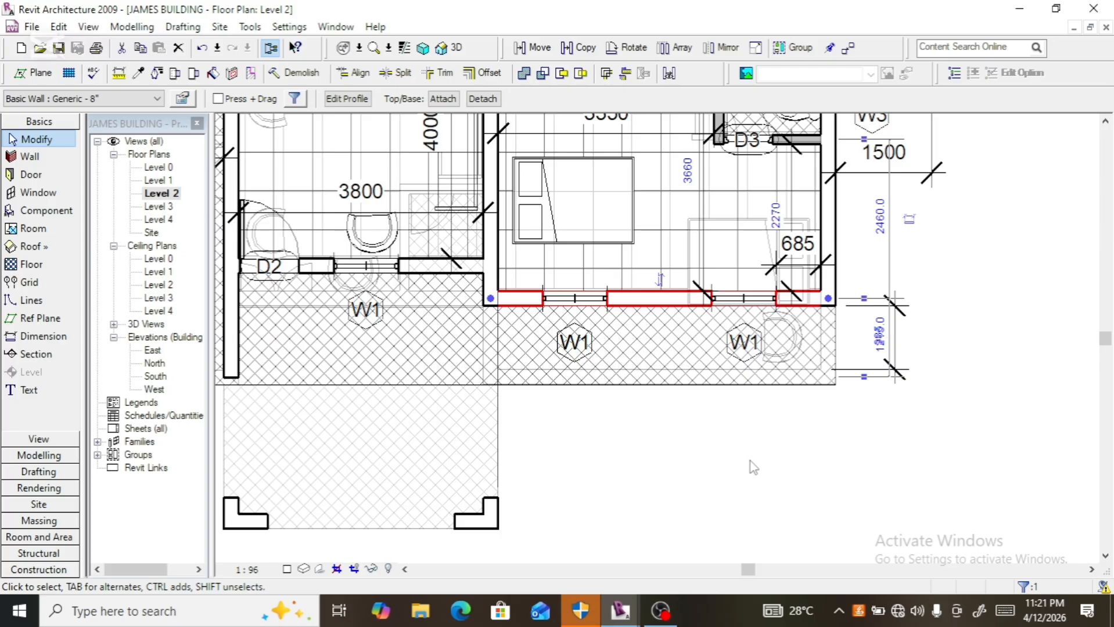
key(Down)
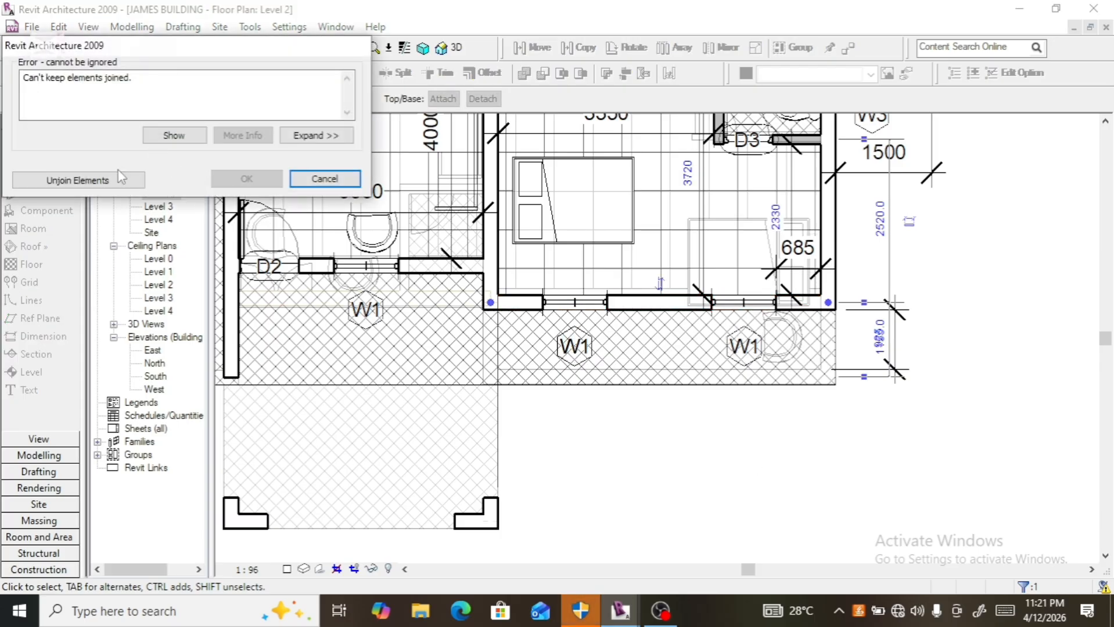
click(118, 176)
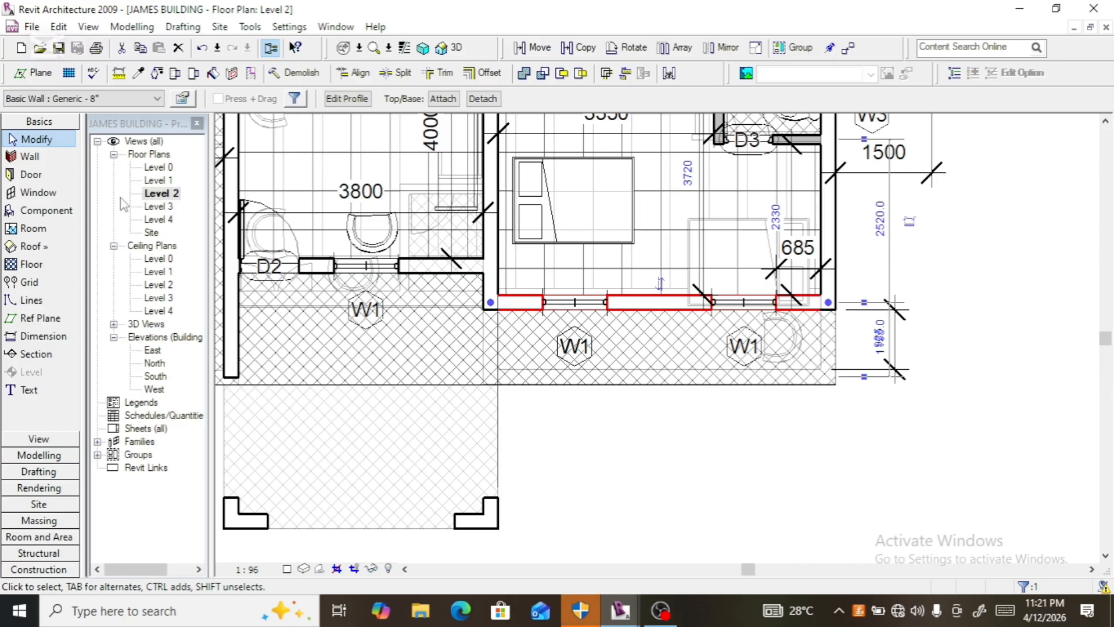
key(Down)
key(Down)
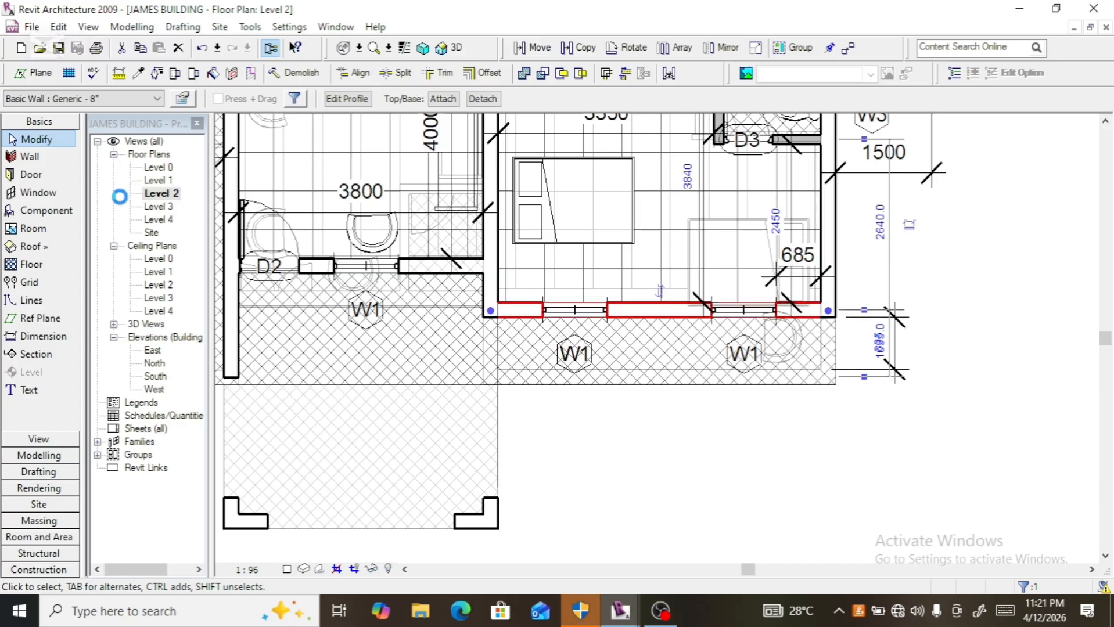
key(Down)
key(Down)
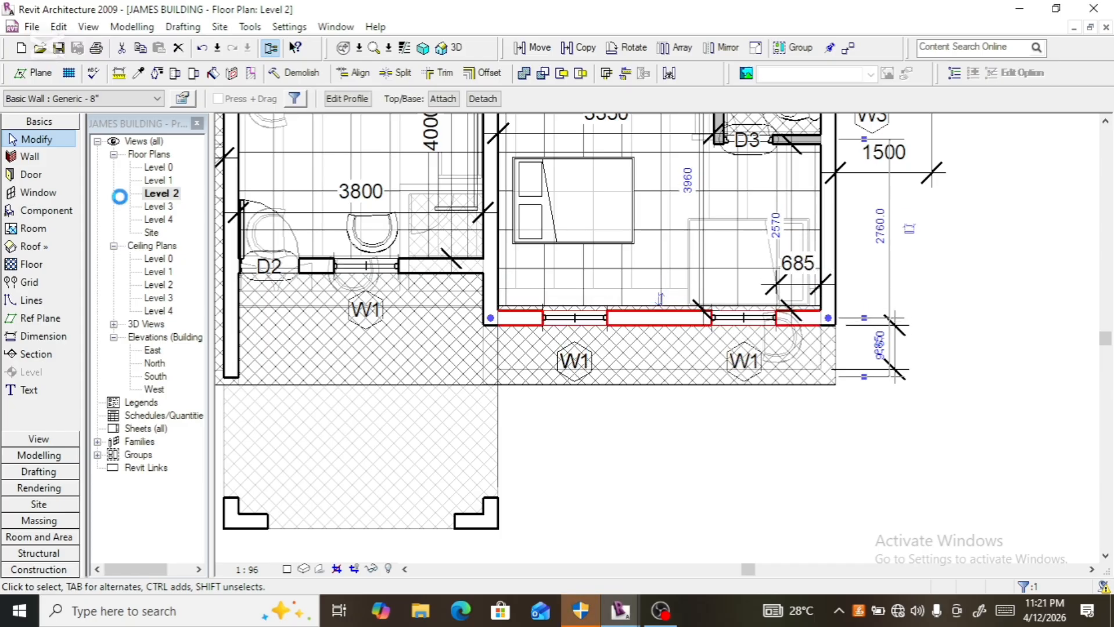
key(Down)
key(Down)
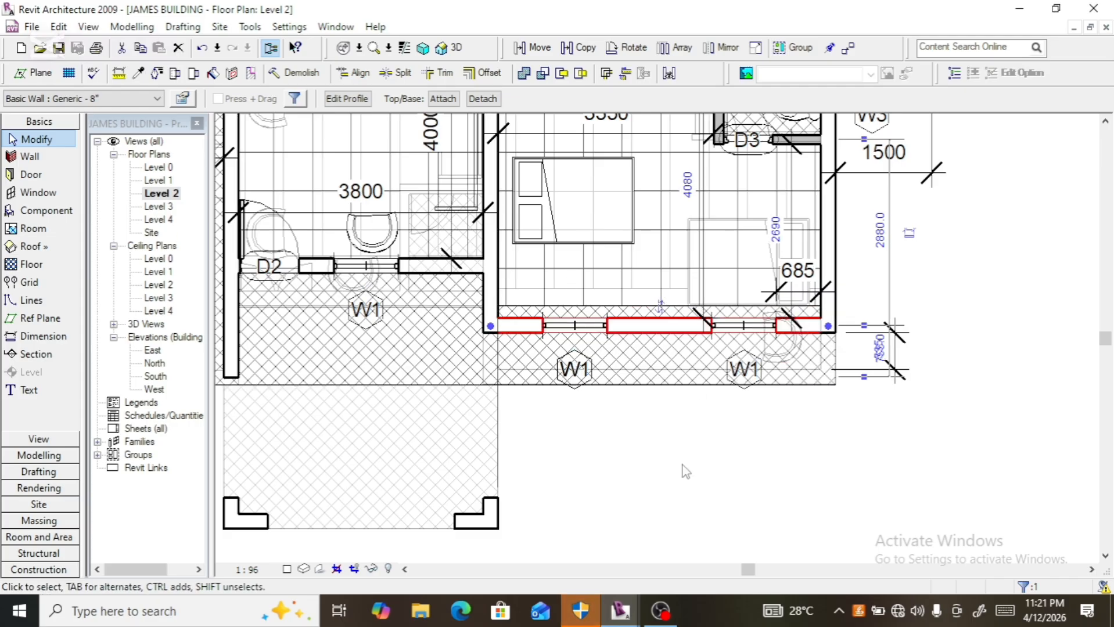
- Set the temporary dimension between the bedroom's front wall and the lower-level wall in front of it to 600 mm
scroll(869, 350, up, 5)
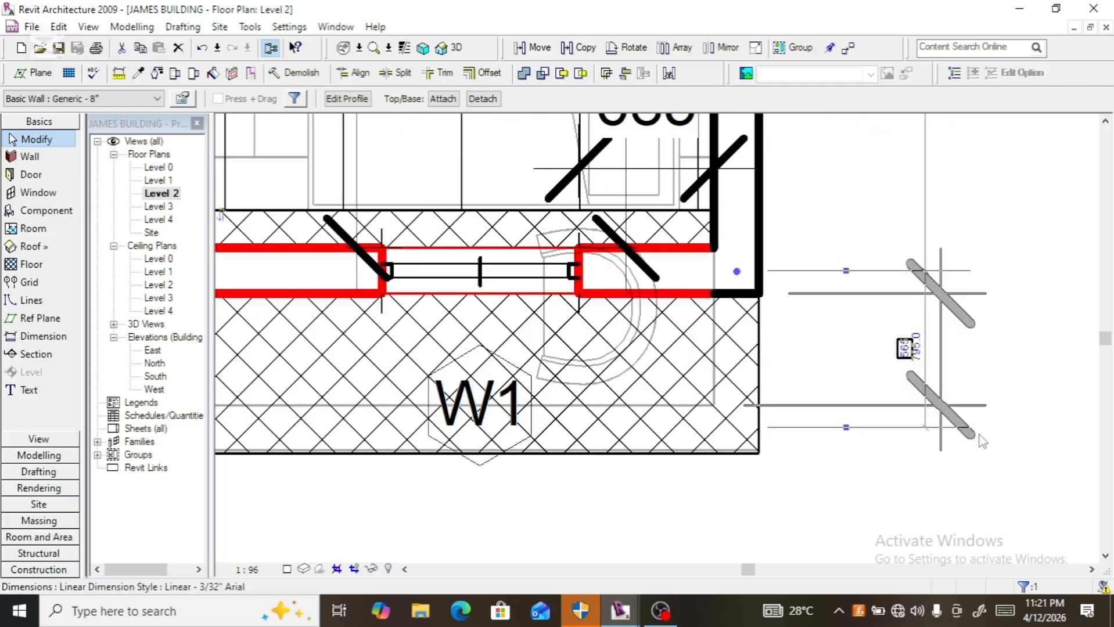
scroll(900, 346, up, 2)
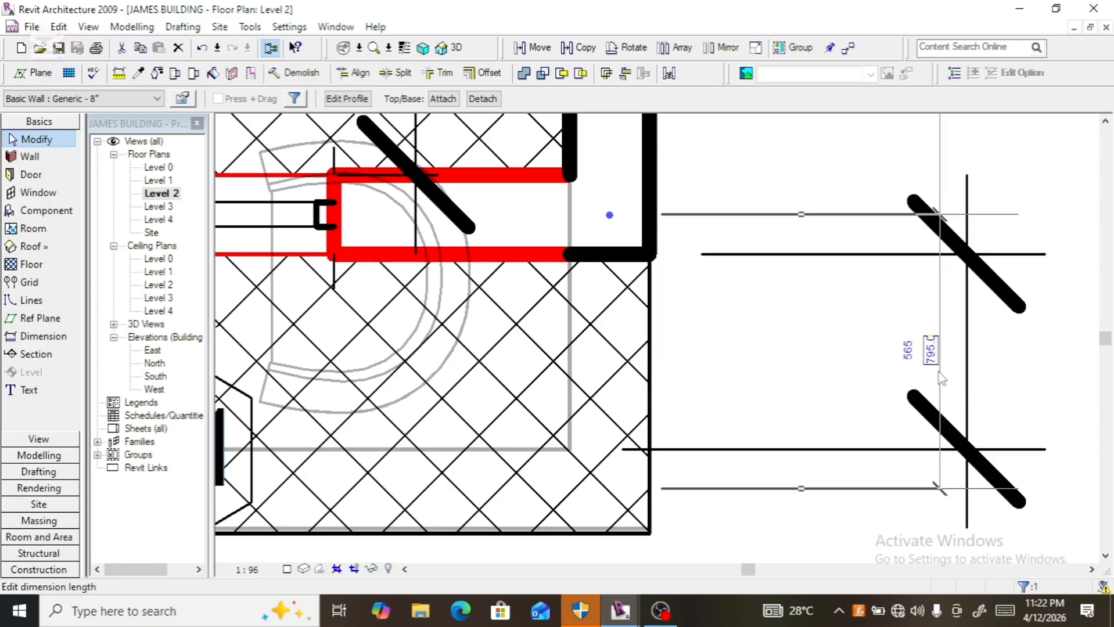
click(932, 356)
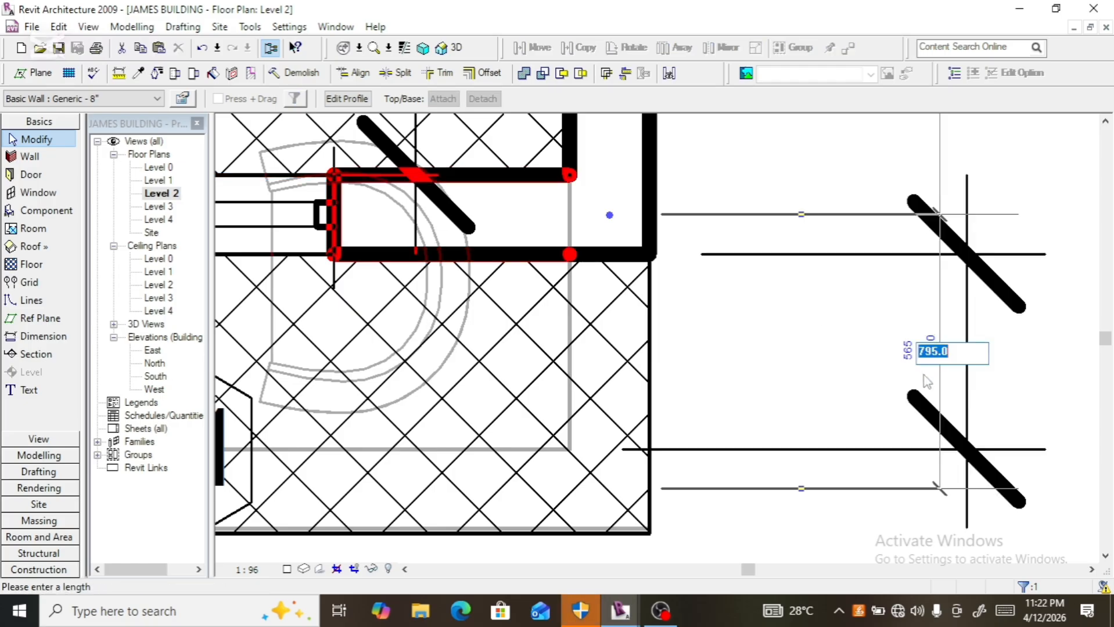
text(600)
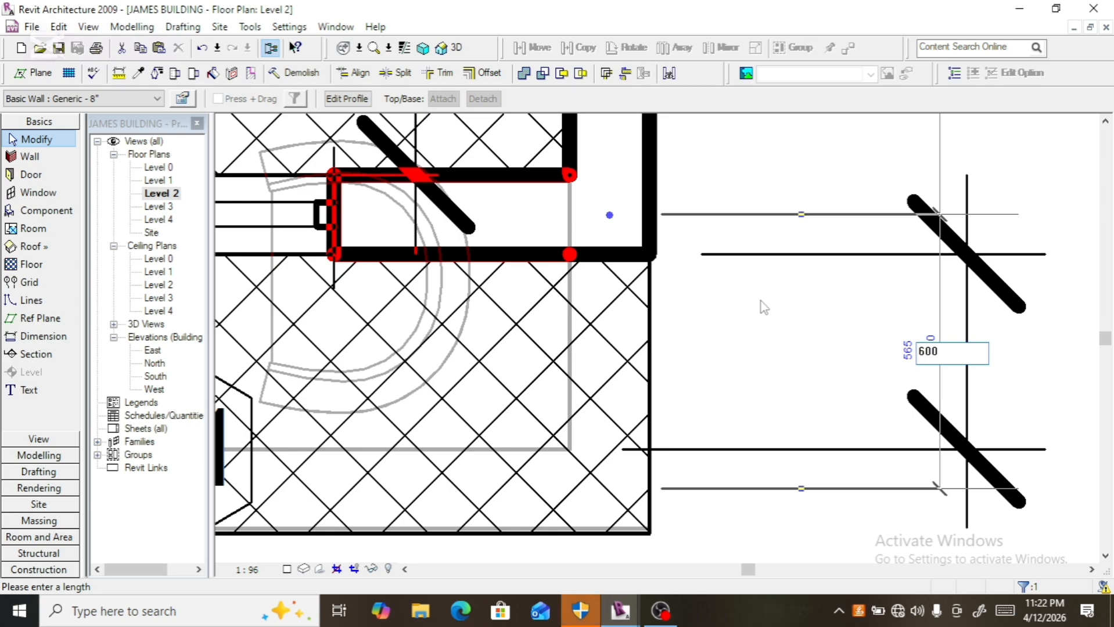
key(Return)
scroll(760, 236, down, 3)
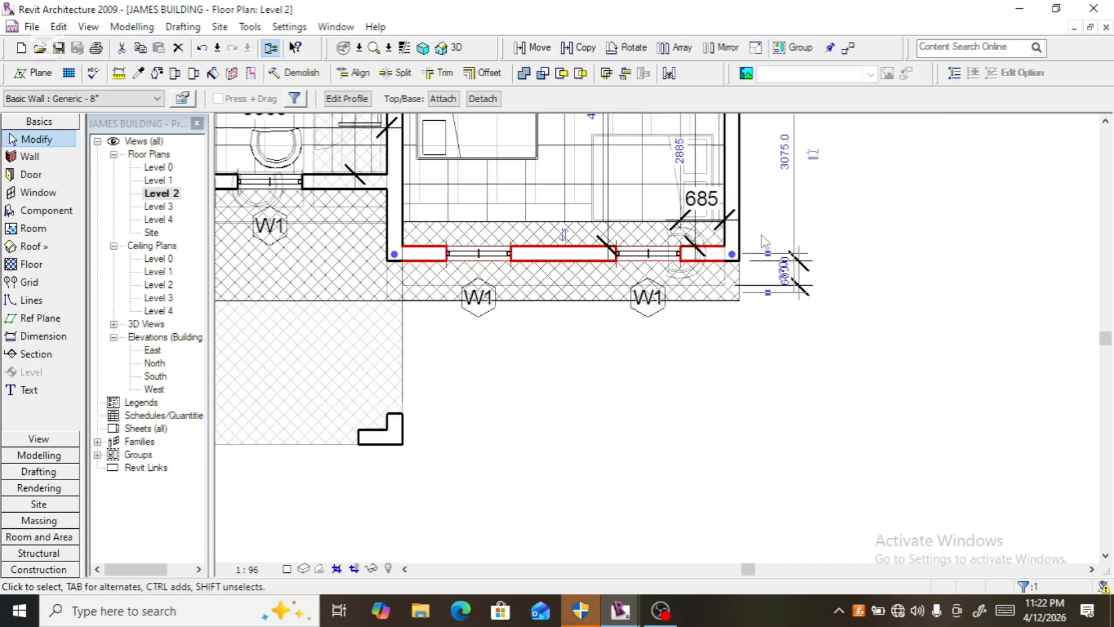
scroll(761, 236, down, 2)
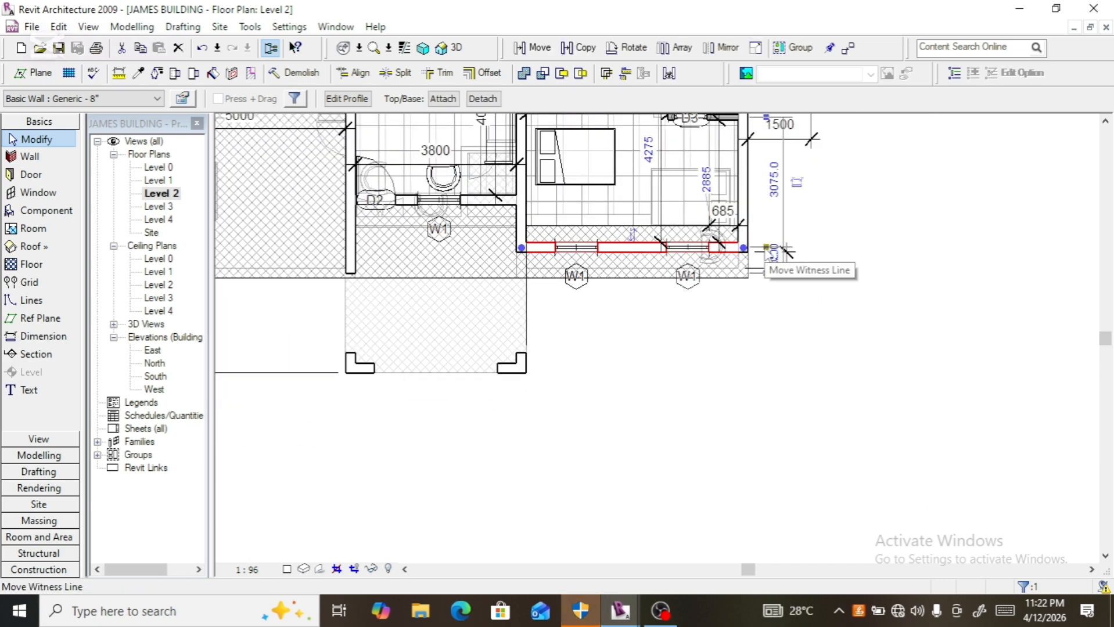
drag(769, 250, 764, 271)
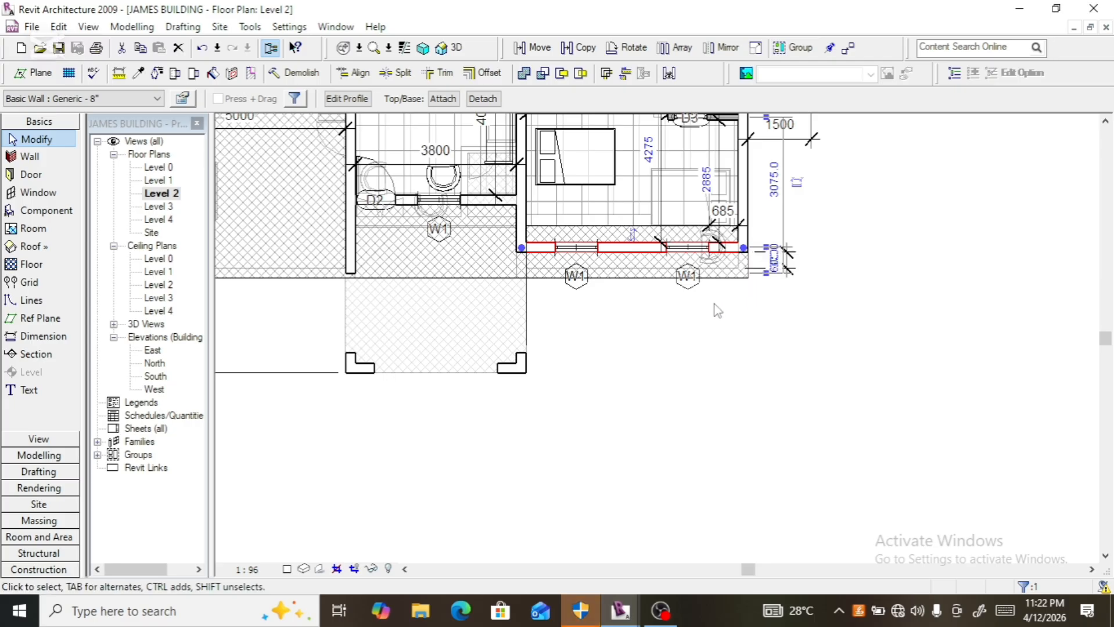
scroll(667, 346, down, 2)
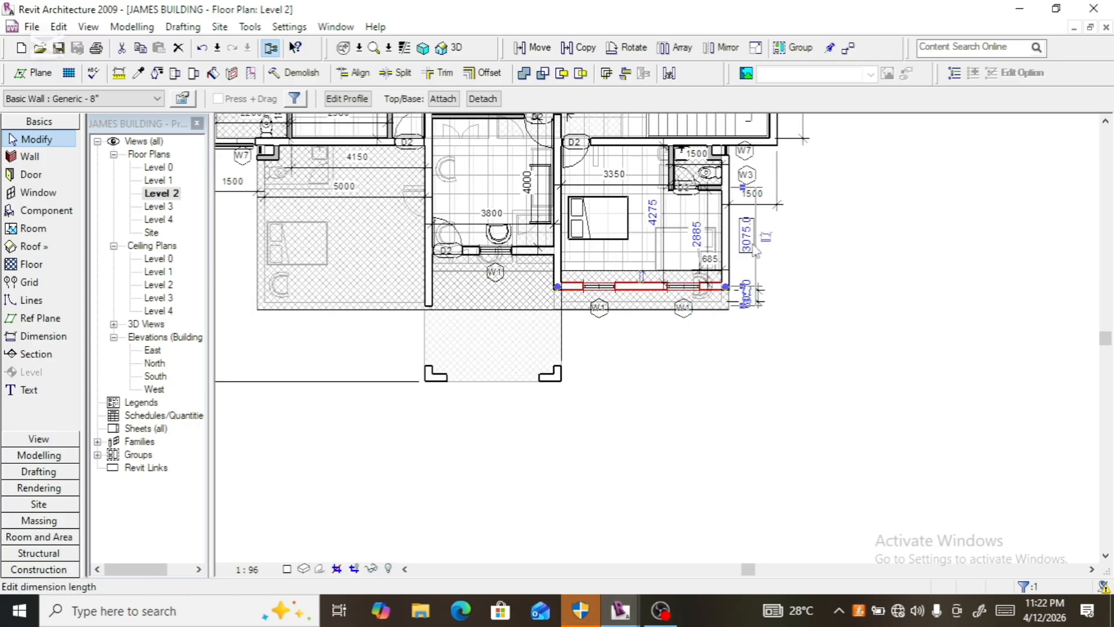
click(800, 269)
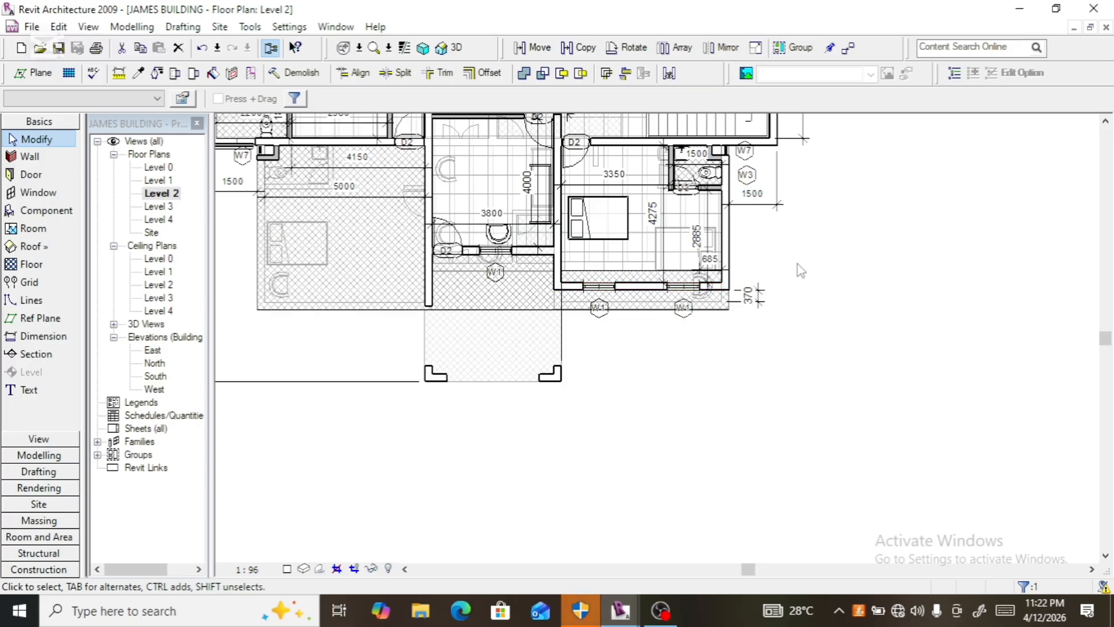
- Delete the permanent dimension between the bedroom's front wall and the lower-level wall
click(758, 299)
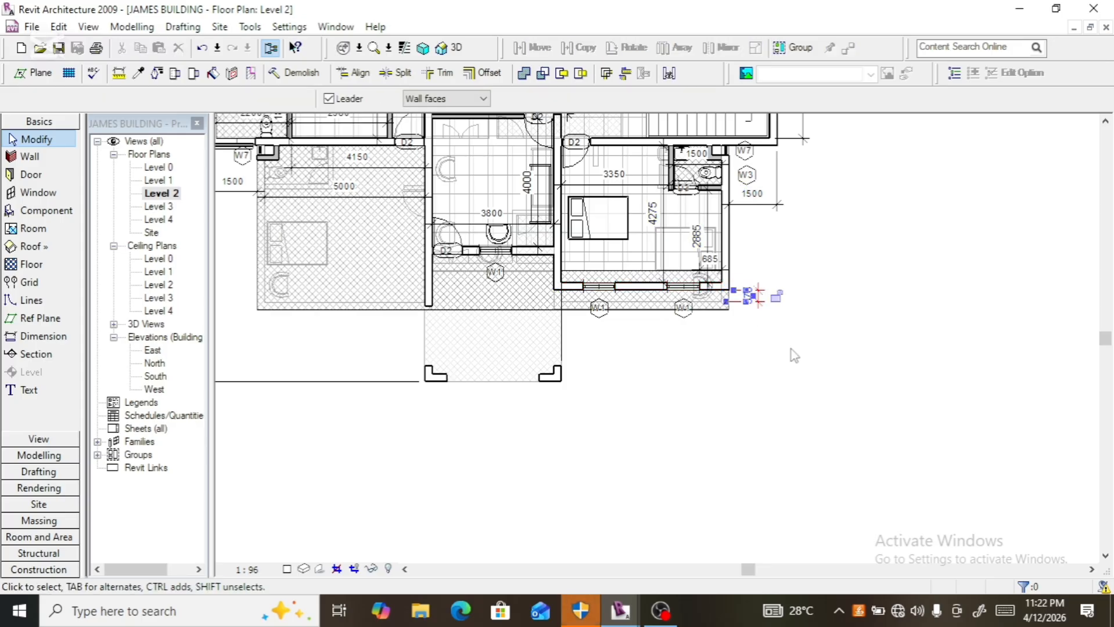
scroll(772, 372, up, 2)
scroll(771, 373, up, 2)
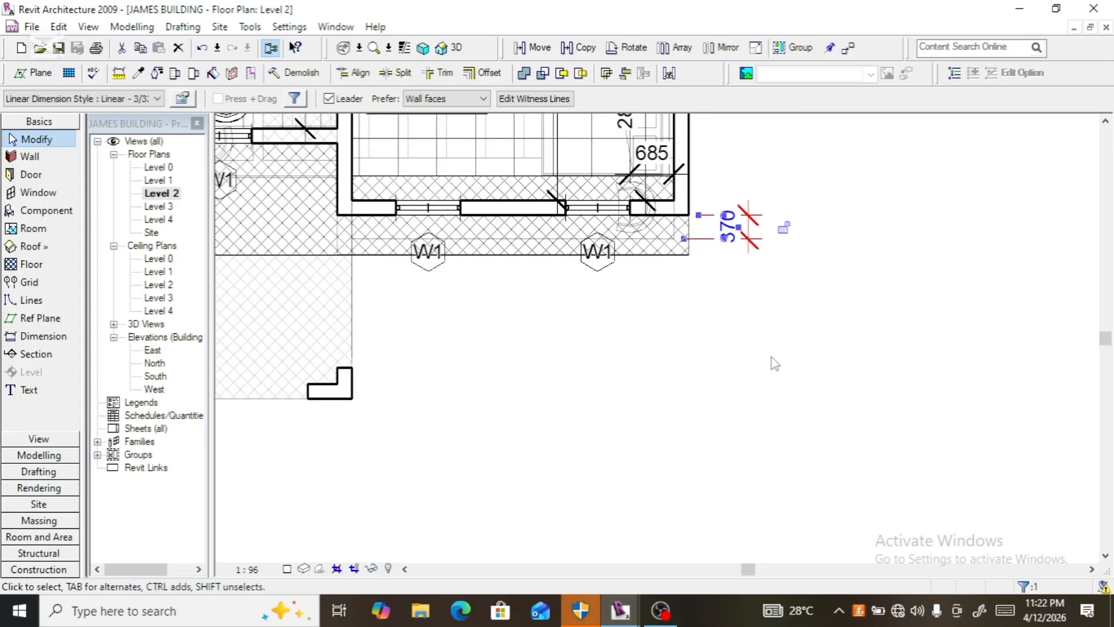
click(781, 360)
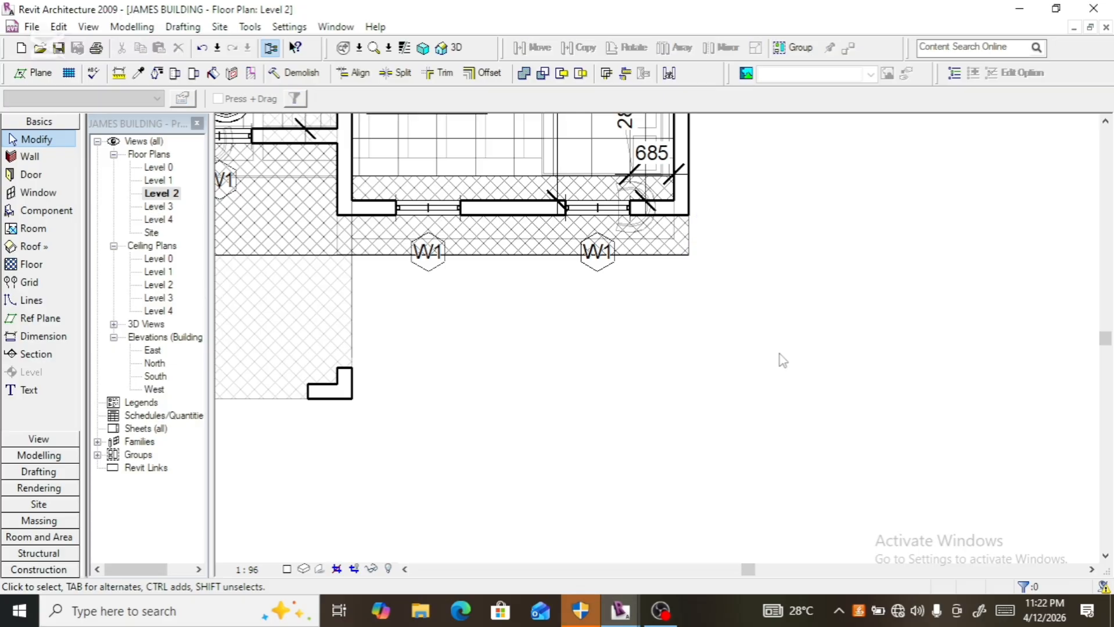
- Add a linear dimension from the lower-level wall's inner face to the bedroom front wall's outer face, placed beyond the outer corner
scroll(417, 230, up, 2)
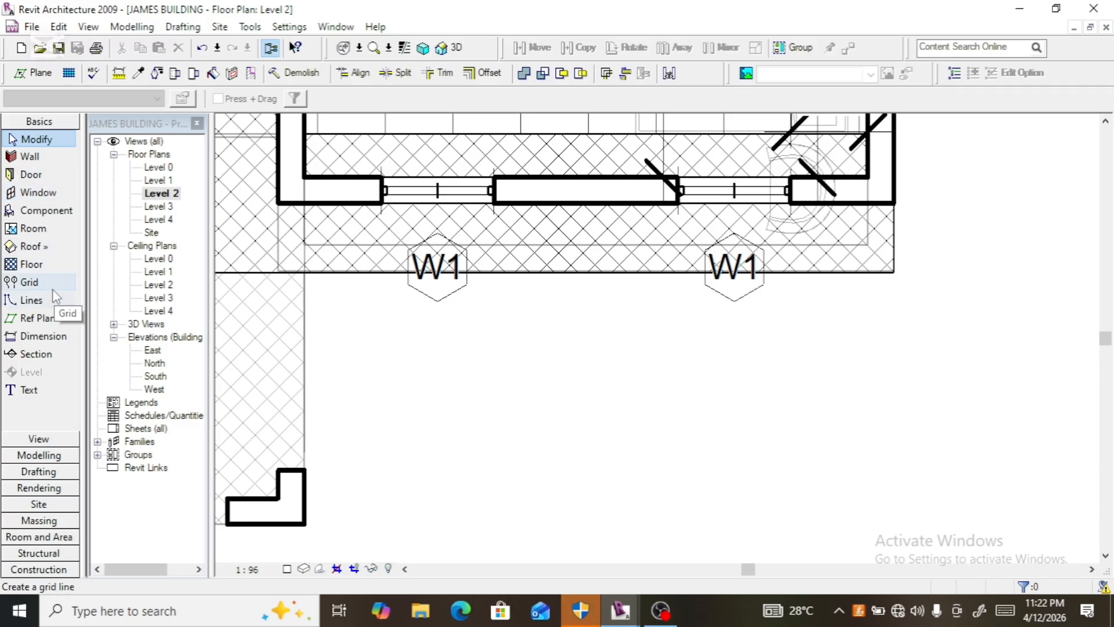
click(45, 337)
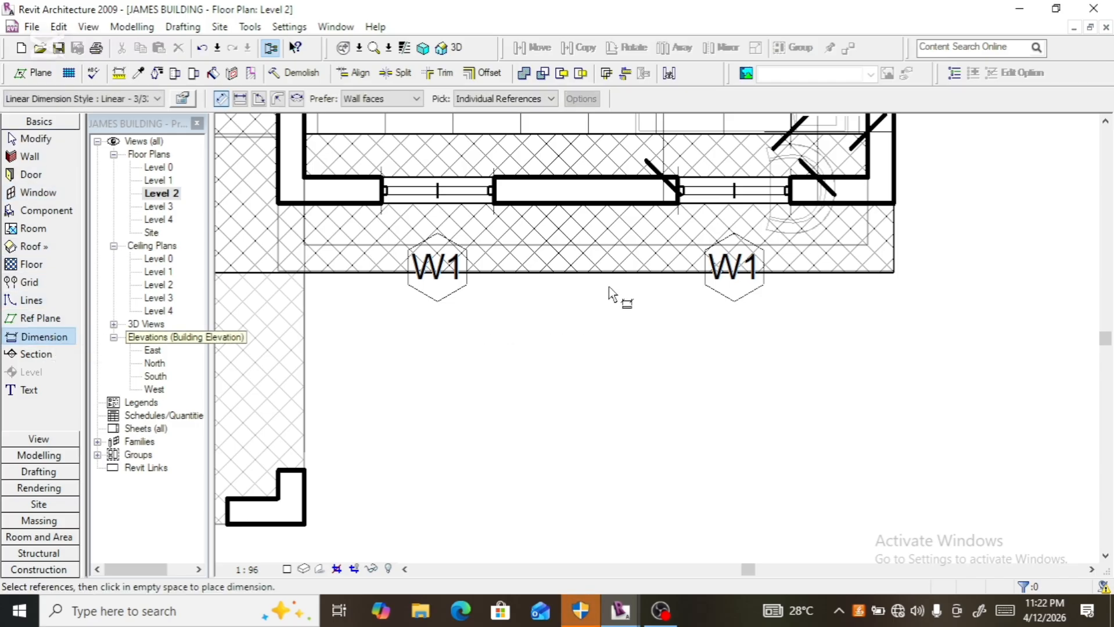
click(572, 245)
click(559, 205)
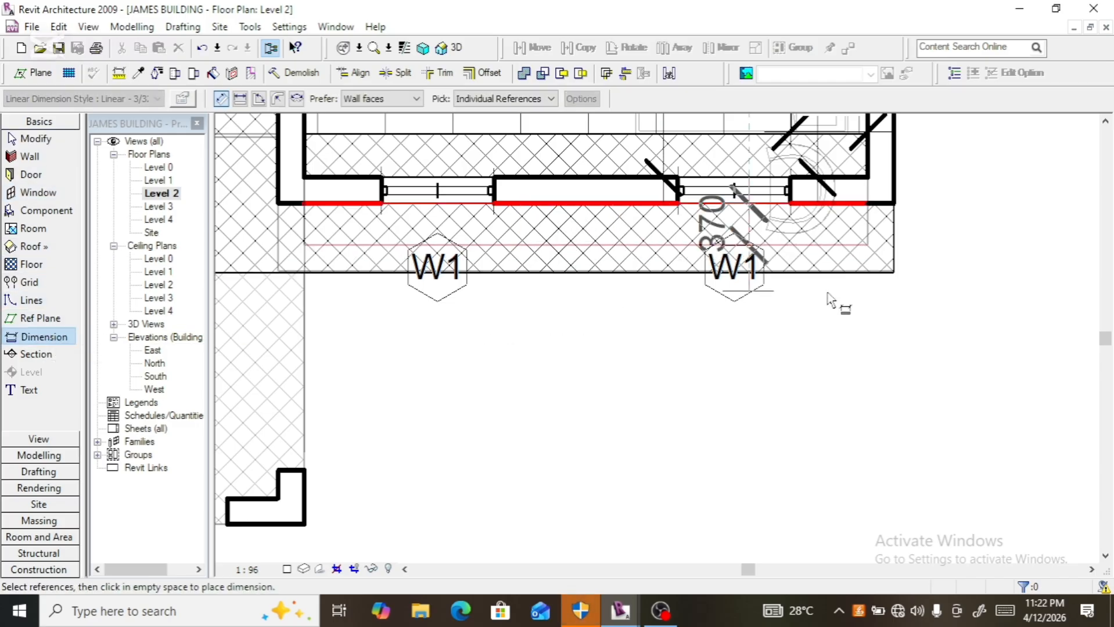
click(958, 331)
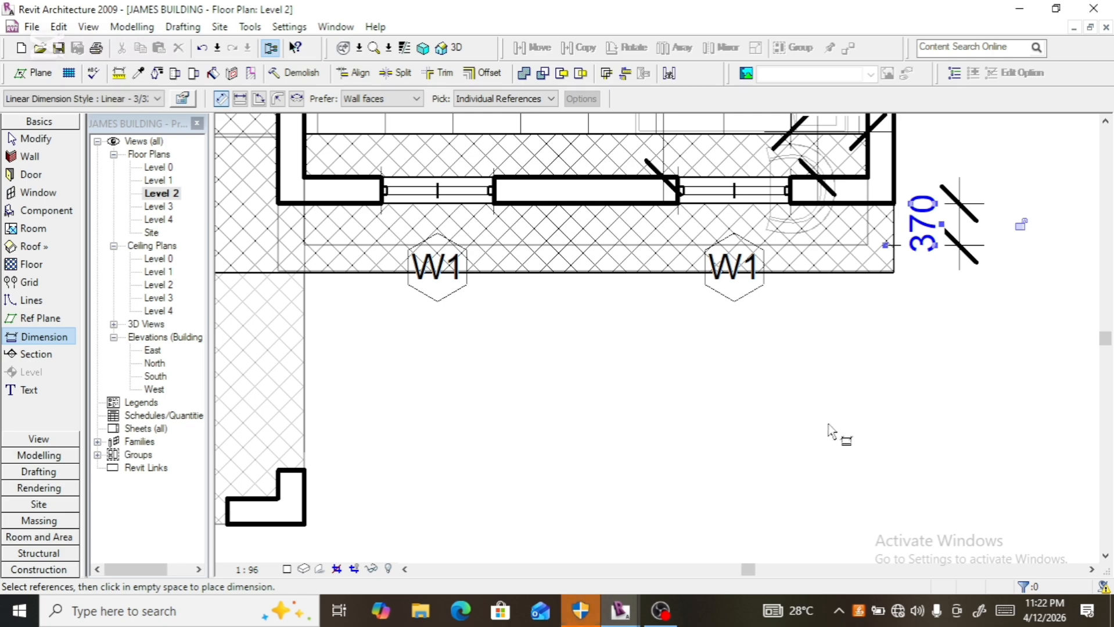
scroll(836, 430, down, 2)
key(Escape)
key(Escape)
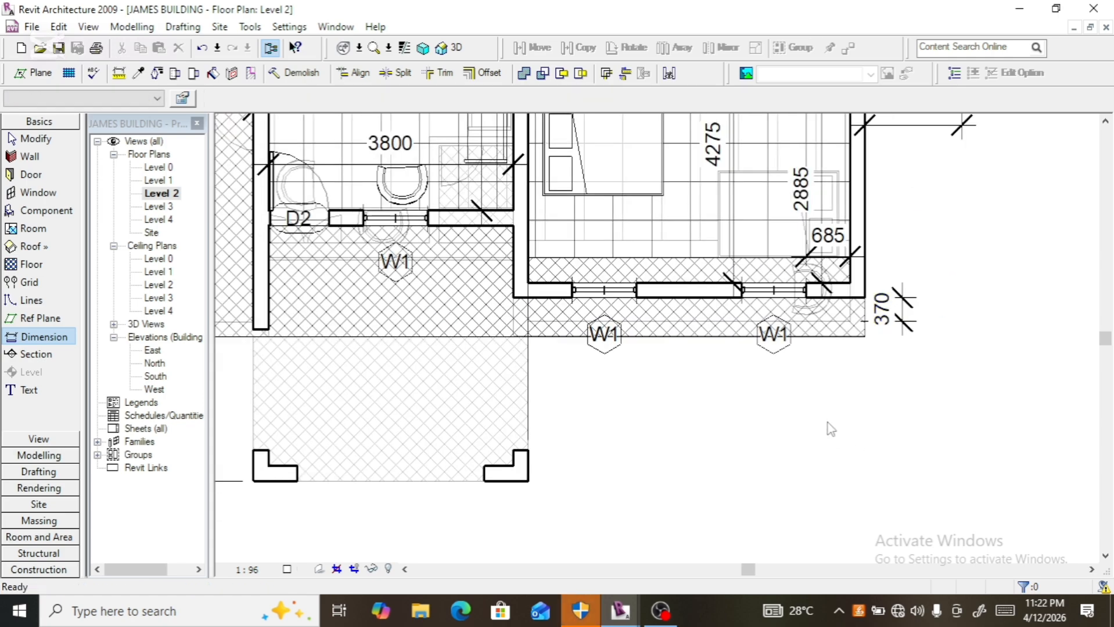
- Set the distance between the Level 2 bedroom's front wall and the lower-level wall in front of it to 600 mm
scroll(731, 365, up, 3)
click(666, 251)
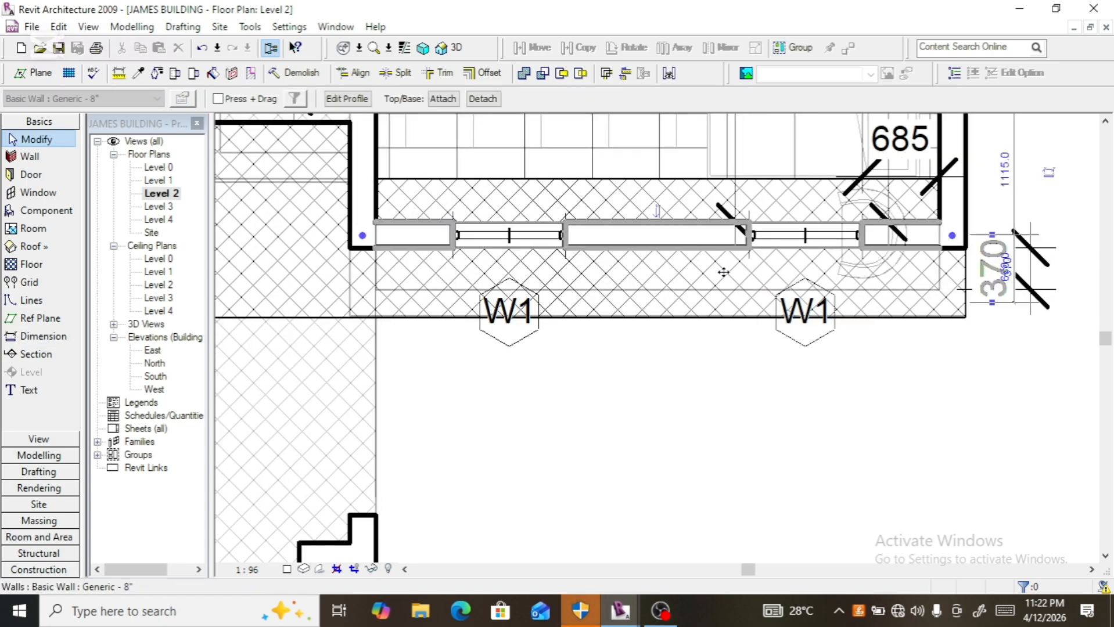
scroll(1016, 266, up, 3)
scroll(1031, 270, up, 6)
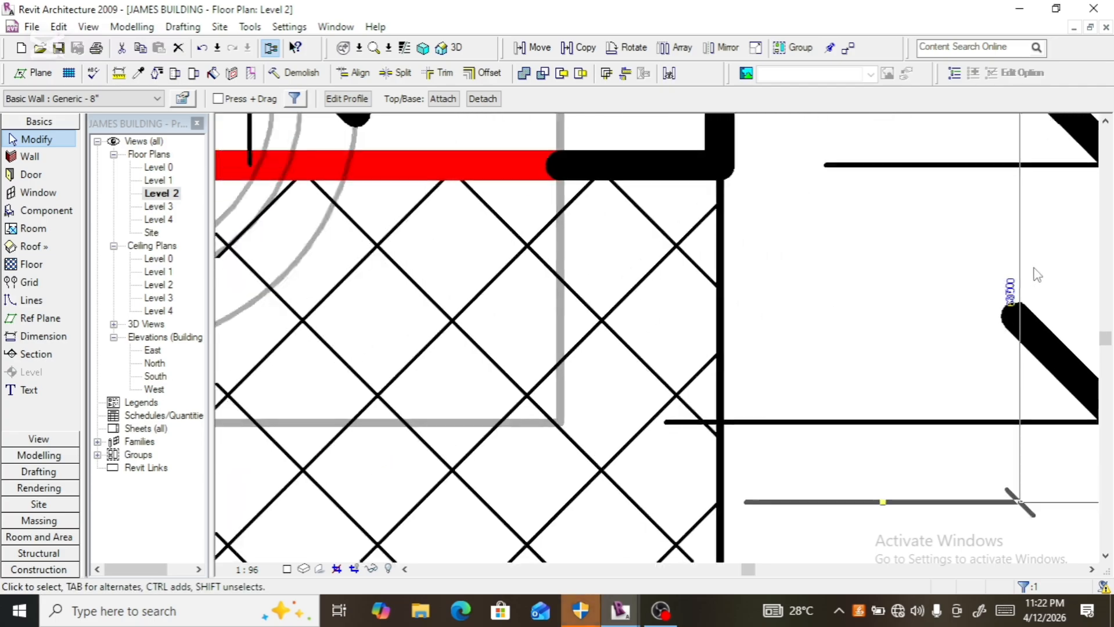
click(991, 307)
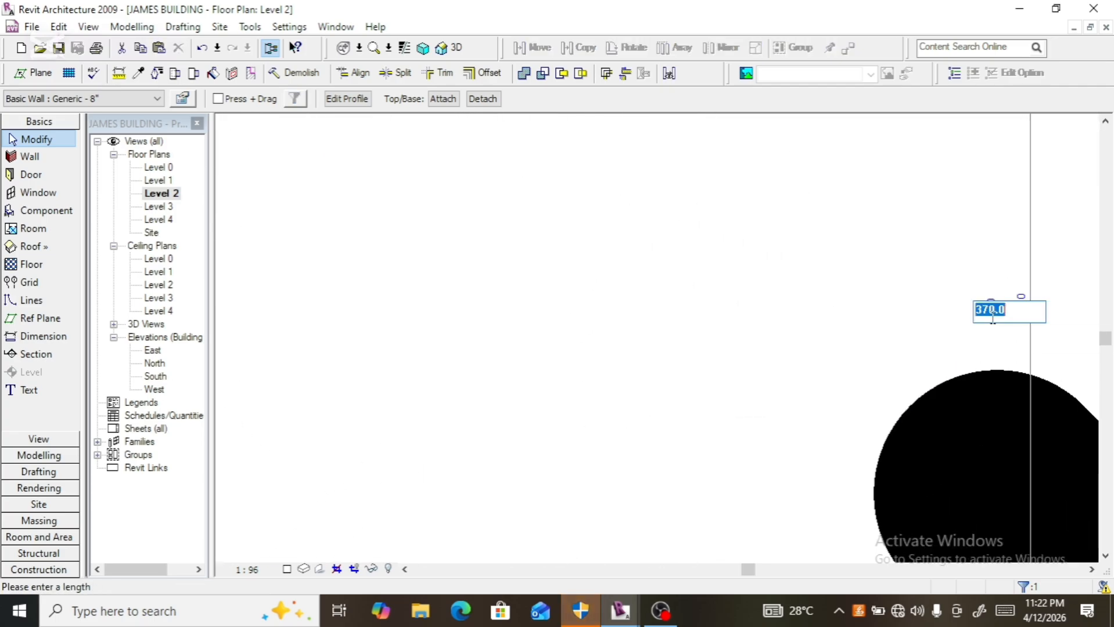
text(400)
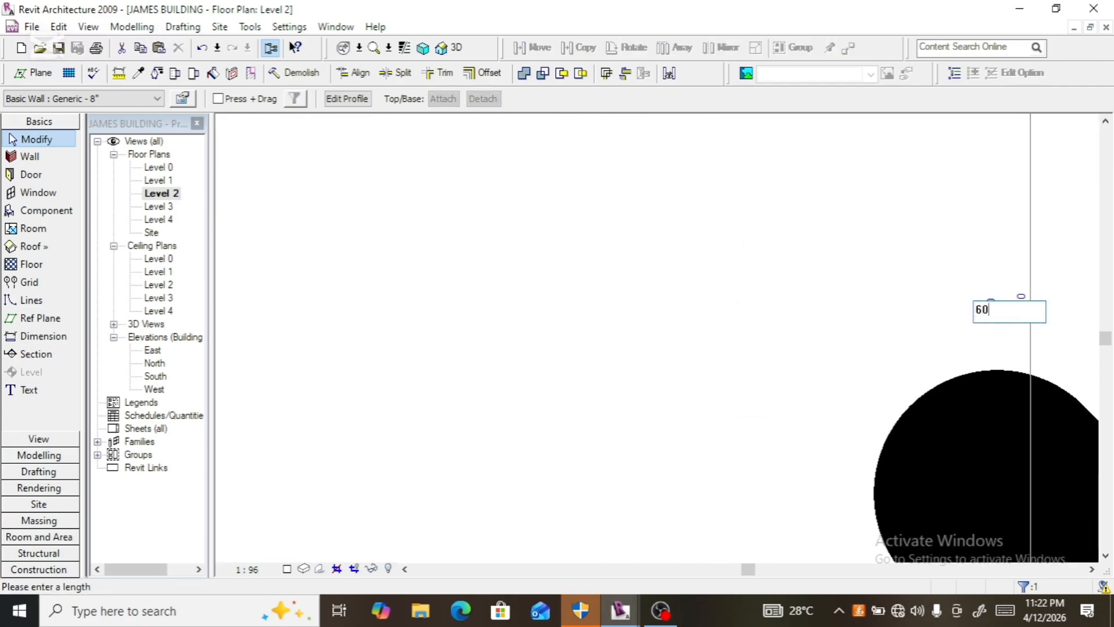
key(Return)
scroll(765, 277, down, 6)
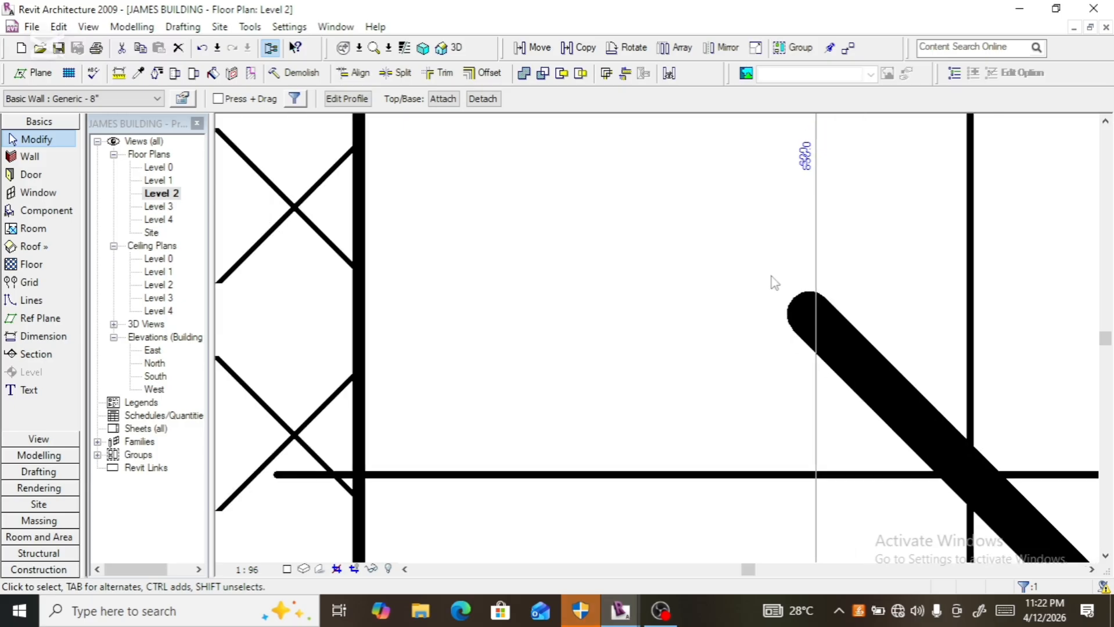
scroll(774, 283, down, 4)
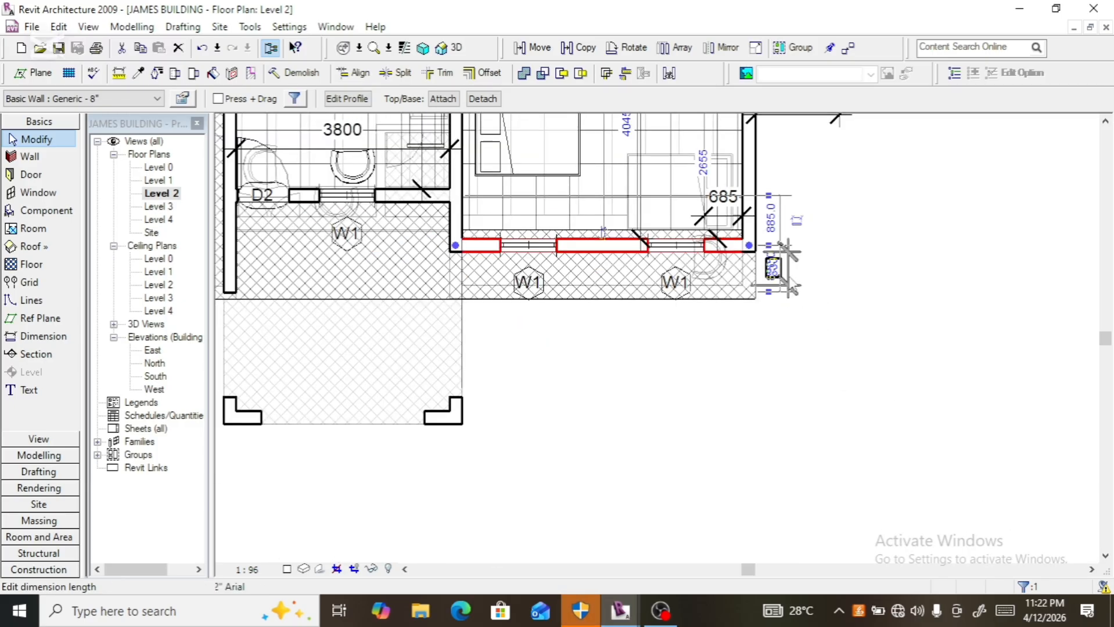
click(849, 375)
scroll(861, 378, down, 3)
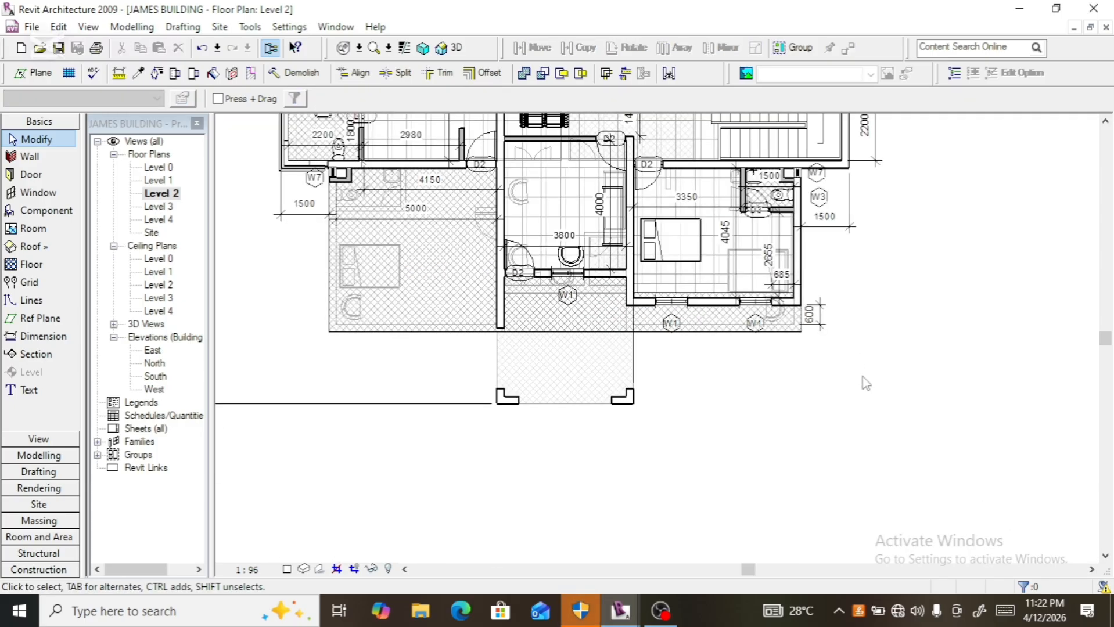
- Open the 3D view and begin editing the profile of the lower-level bedroom's front wall, seen from the front
scroll(691, 373, up, 3)
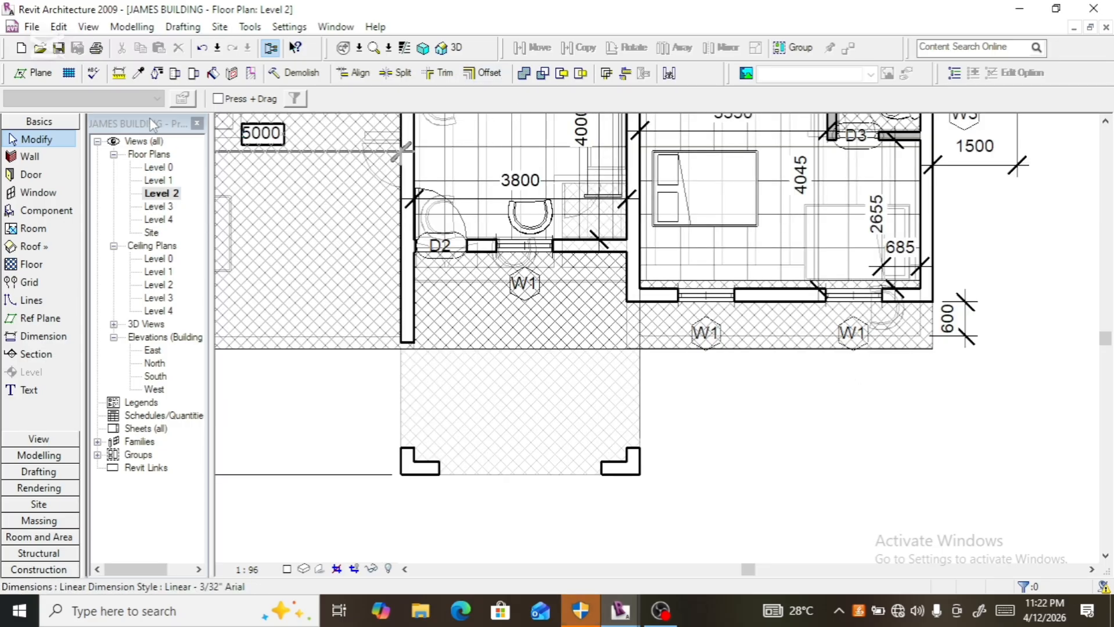
double_click(157, 180)
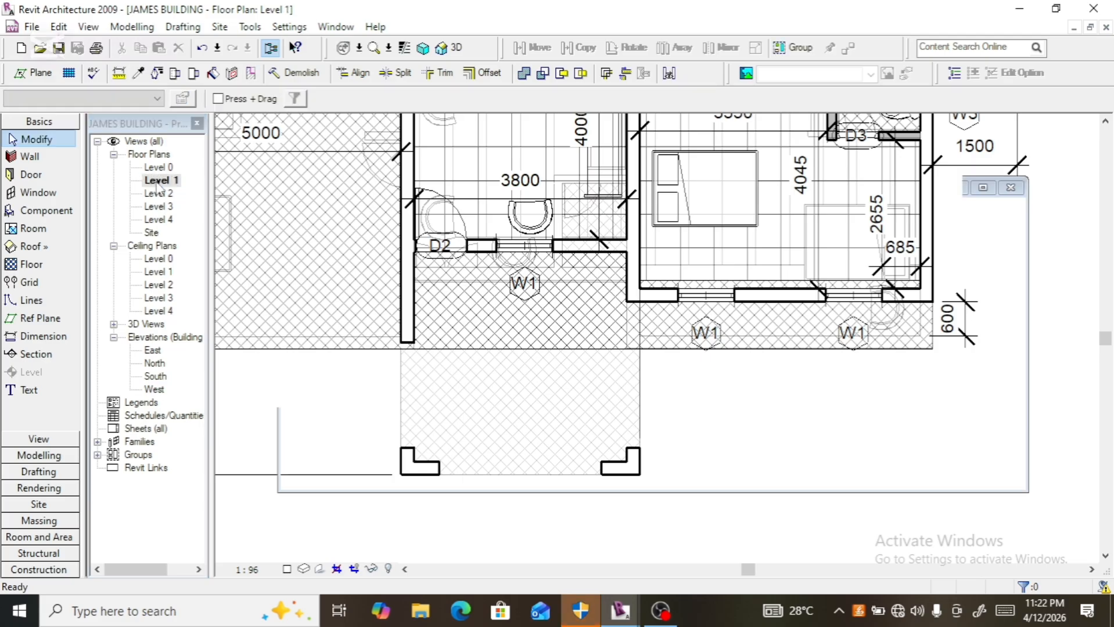
click(447, 49)
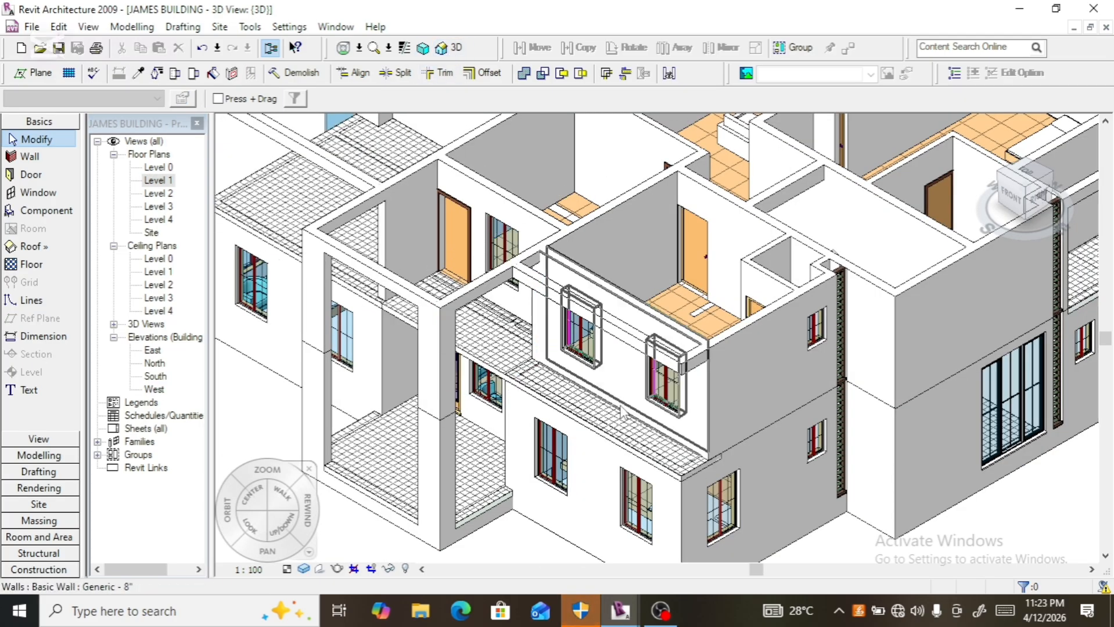
scroll(725, 512, up, 3)
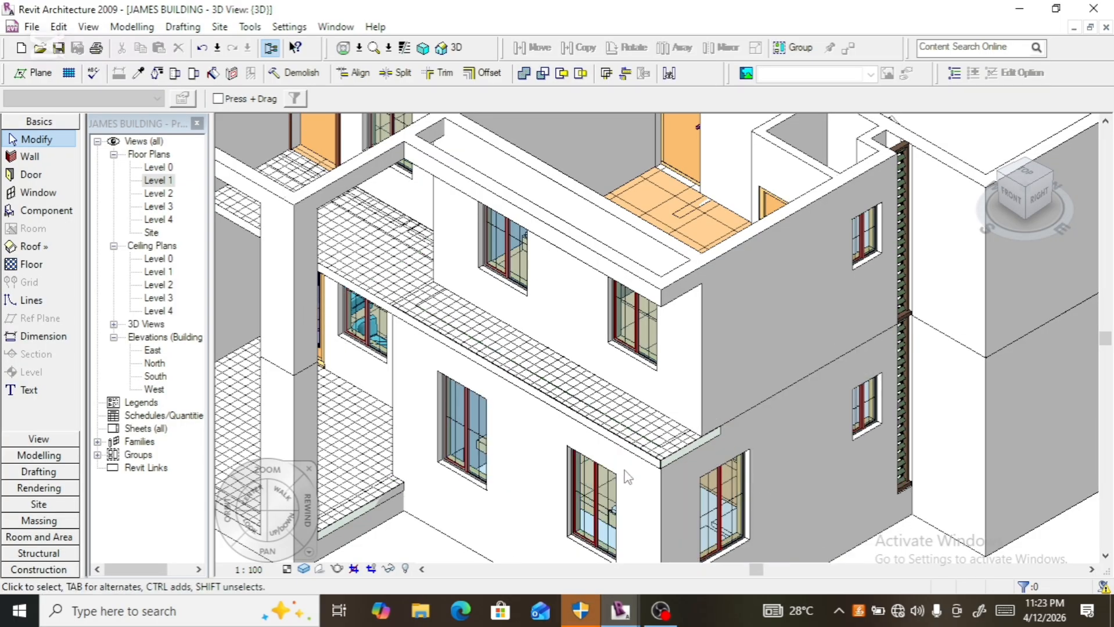
click(622, 473)
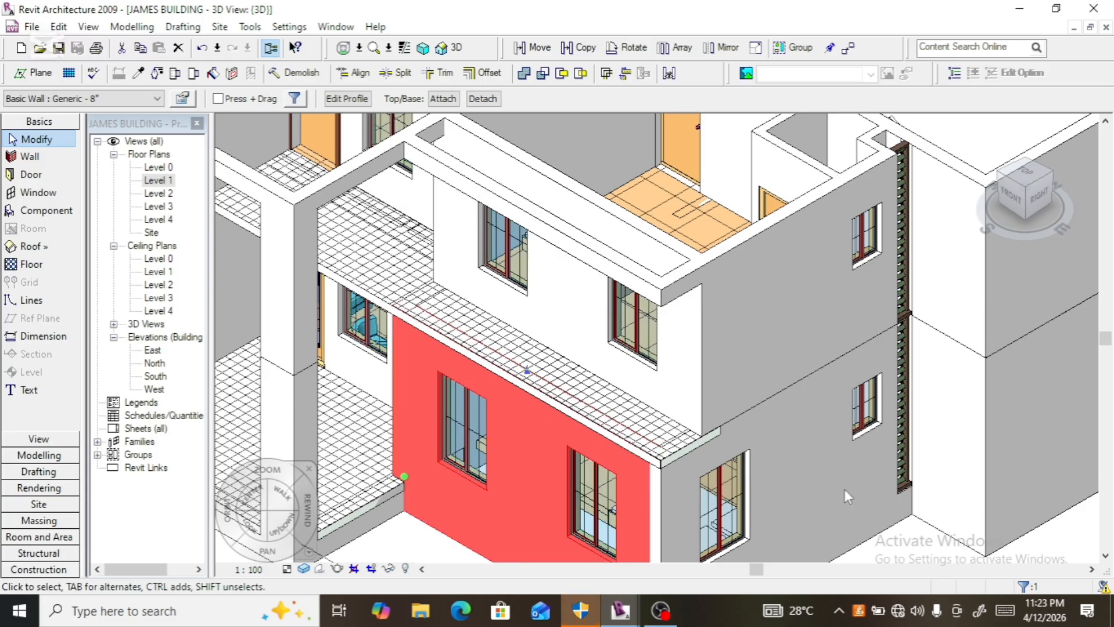
click(1014, 198)
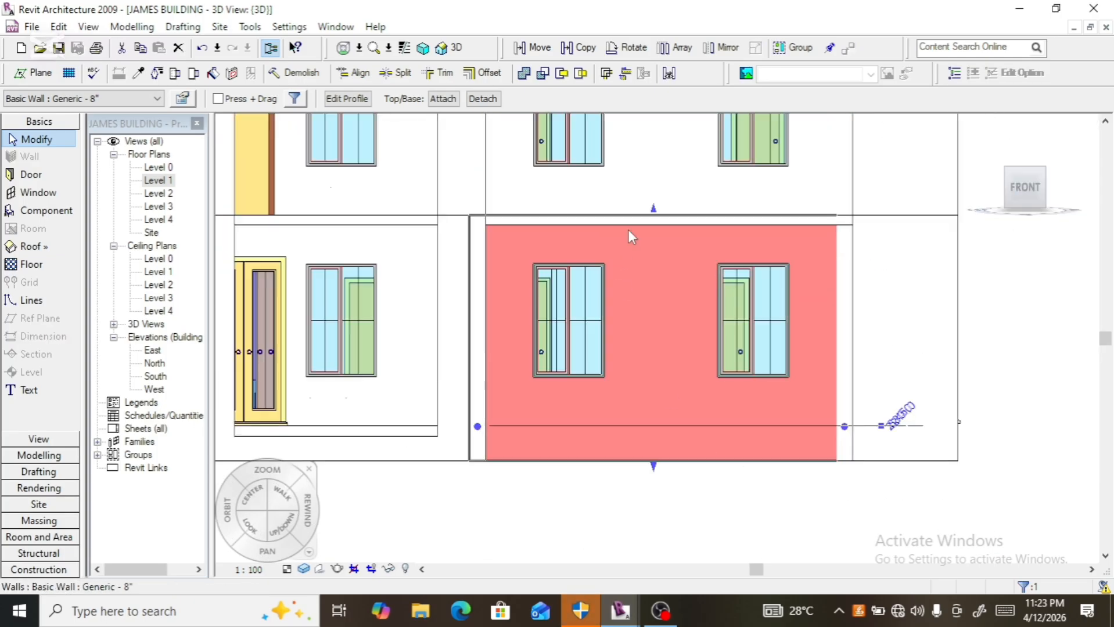
scroll(641, 190, up, 2)
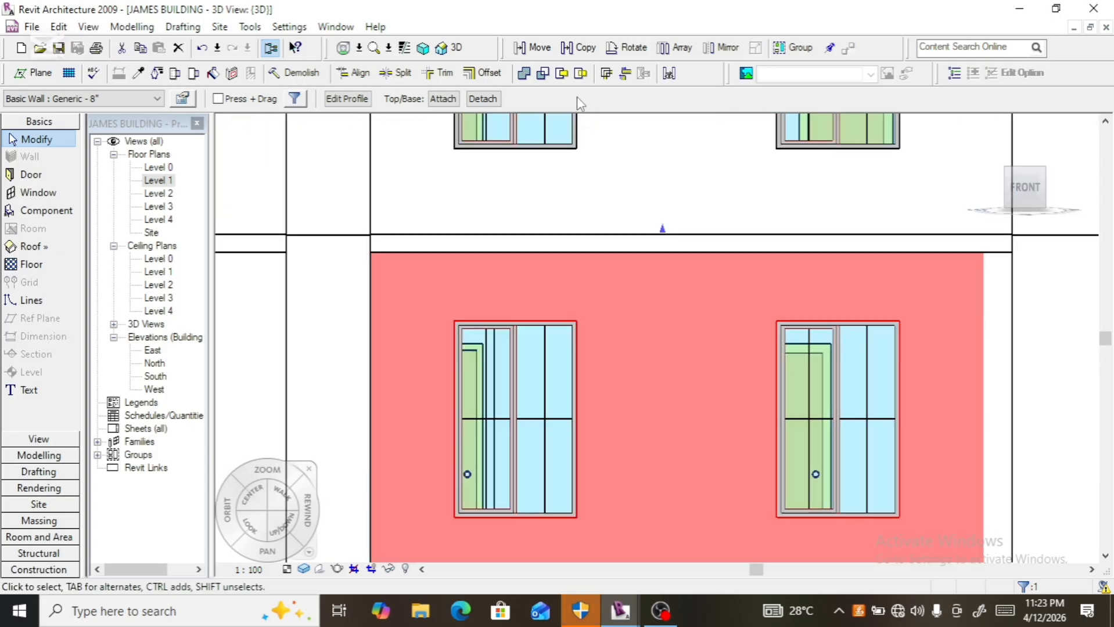
click(346, 98)
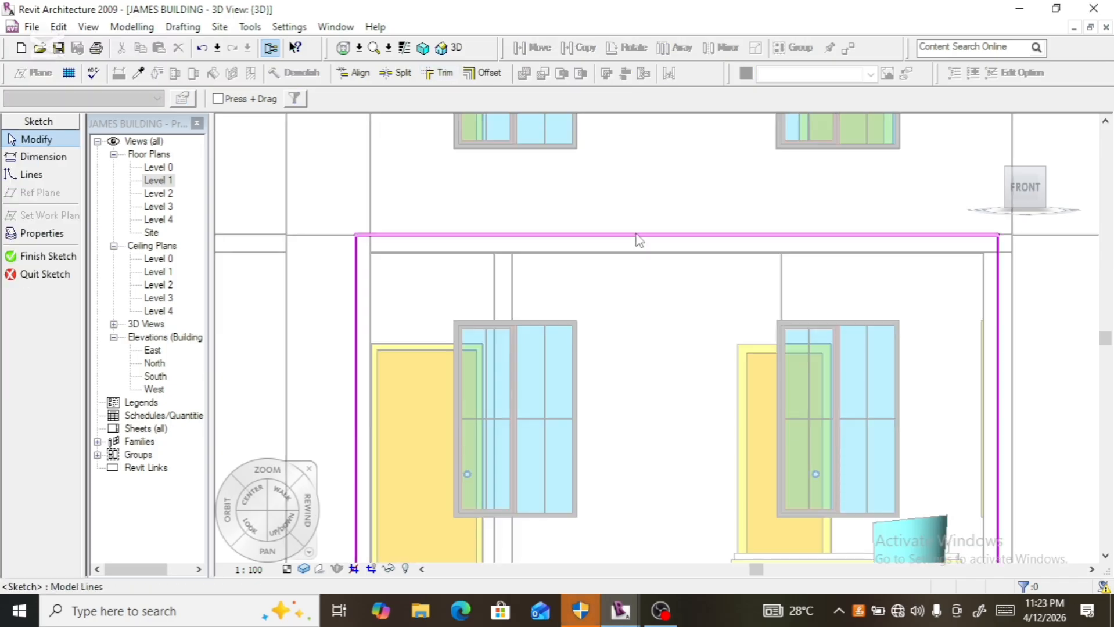
- Raise the top edge of the front wall's profile about 215 mm above the floor slab
drag(490, 232, 486, 230)
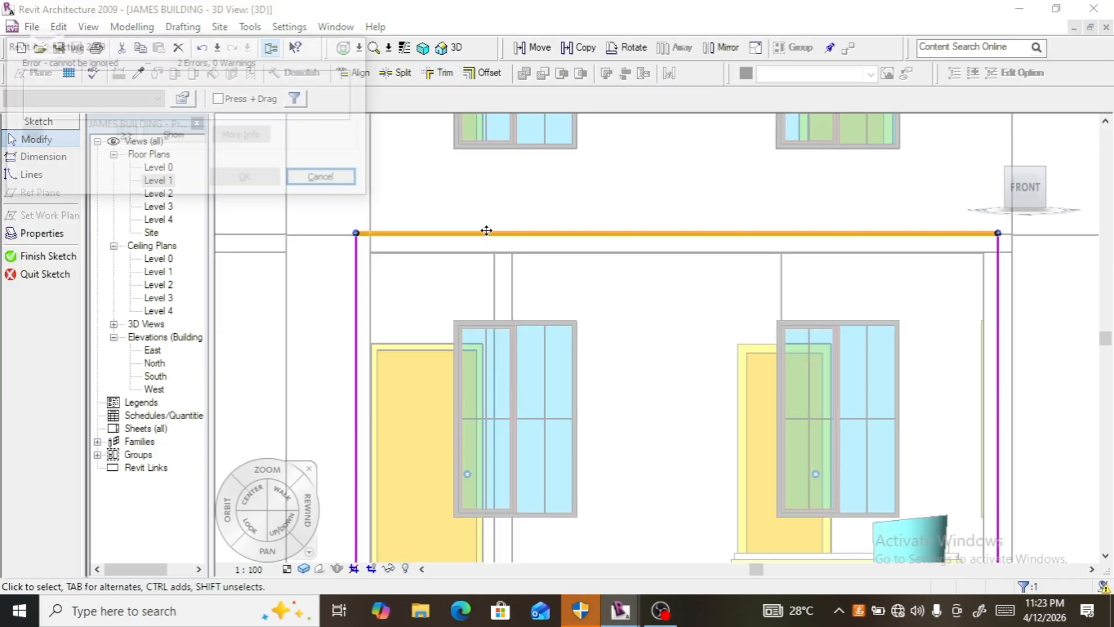
click(131, 180)
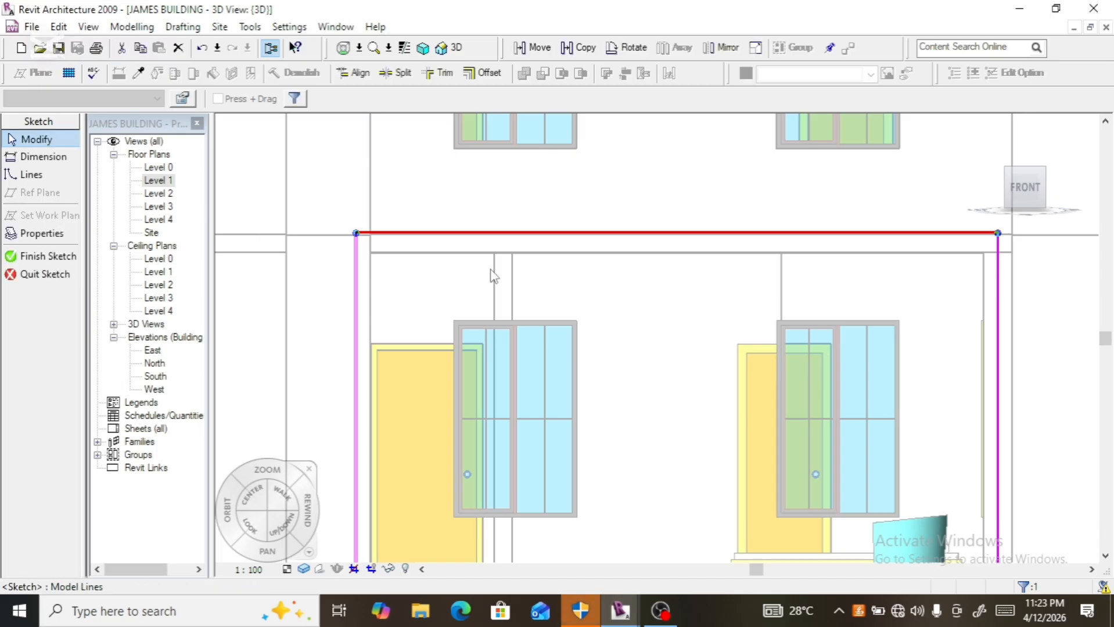
key(Up)
key(Up)
key(Up)
key(Up)
key(Up)
key(Up)
key(Up)
key(Up)
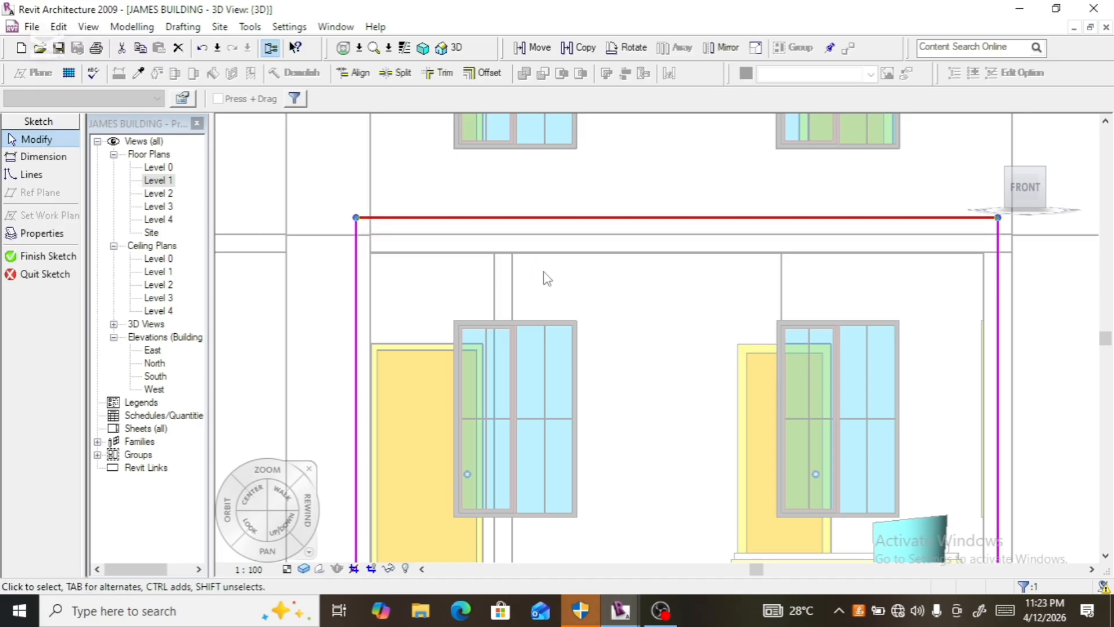
key(Up)
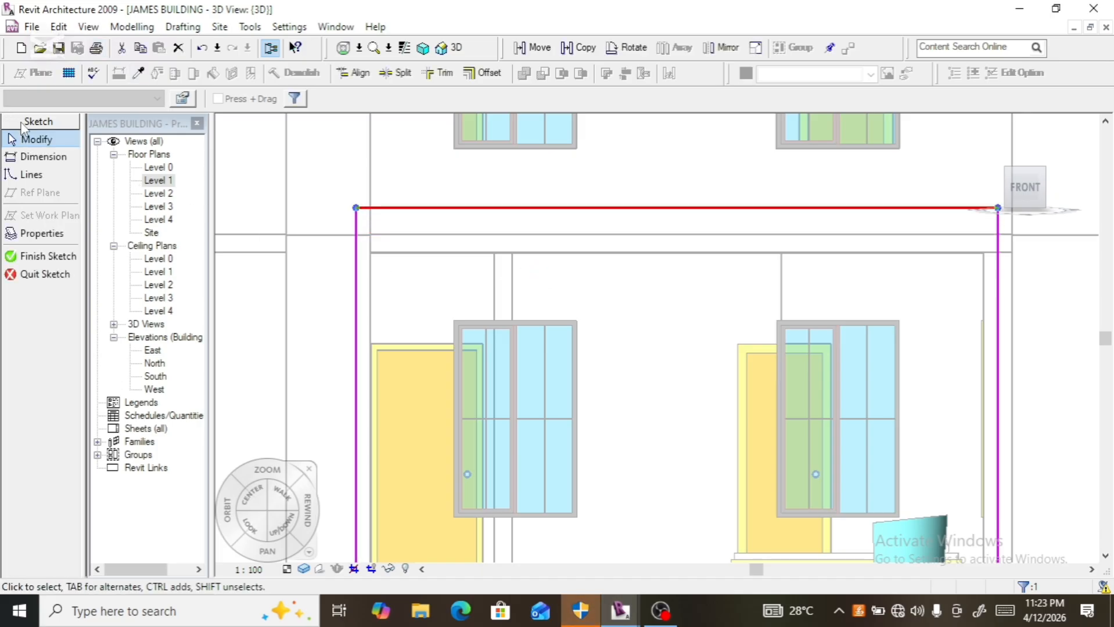
- Add a linear dimension between the profile's raised top edge and the floor slab's top face
click(41, 157)
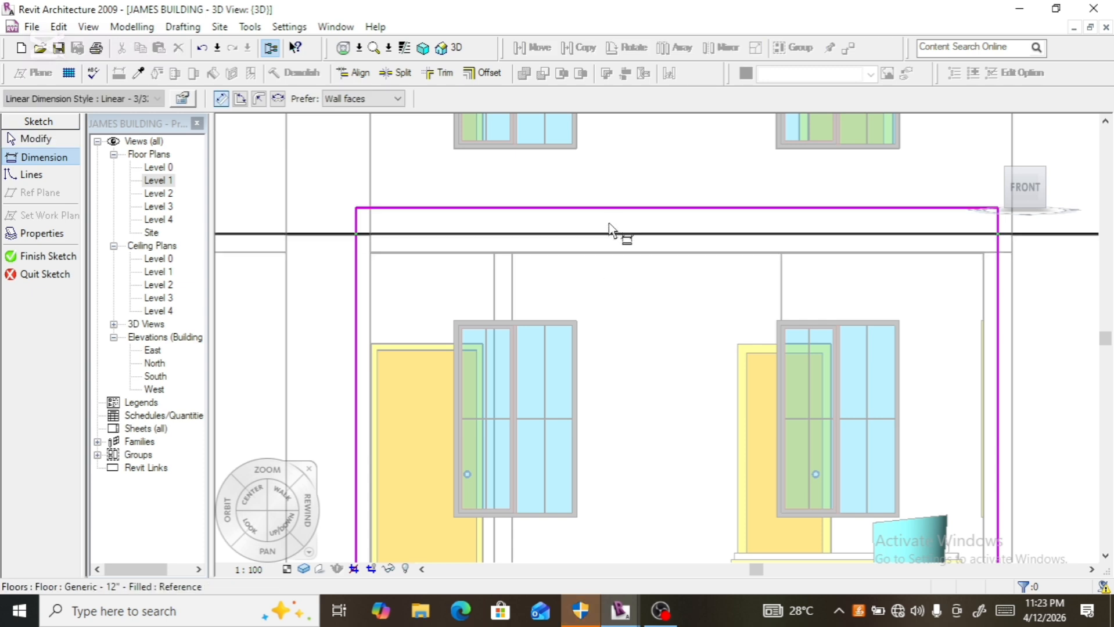
click(605, 208)
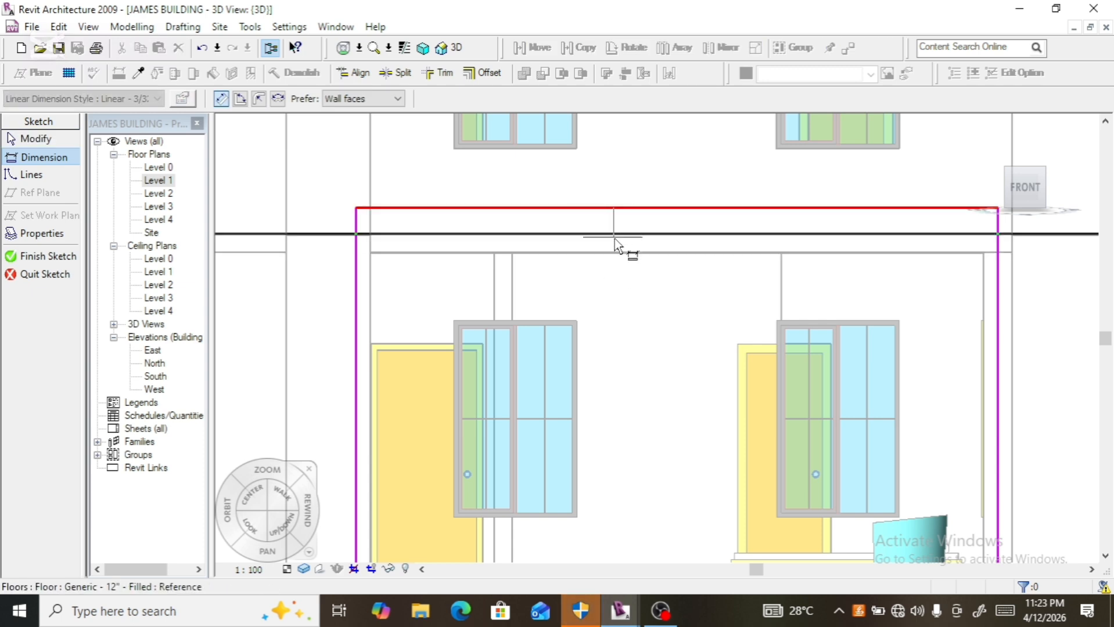
click(615, 237)
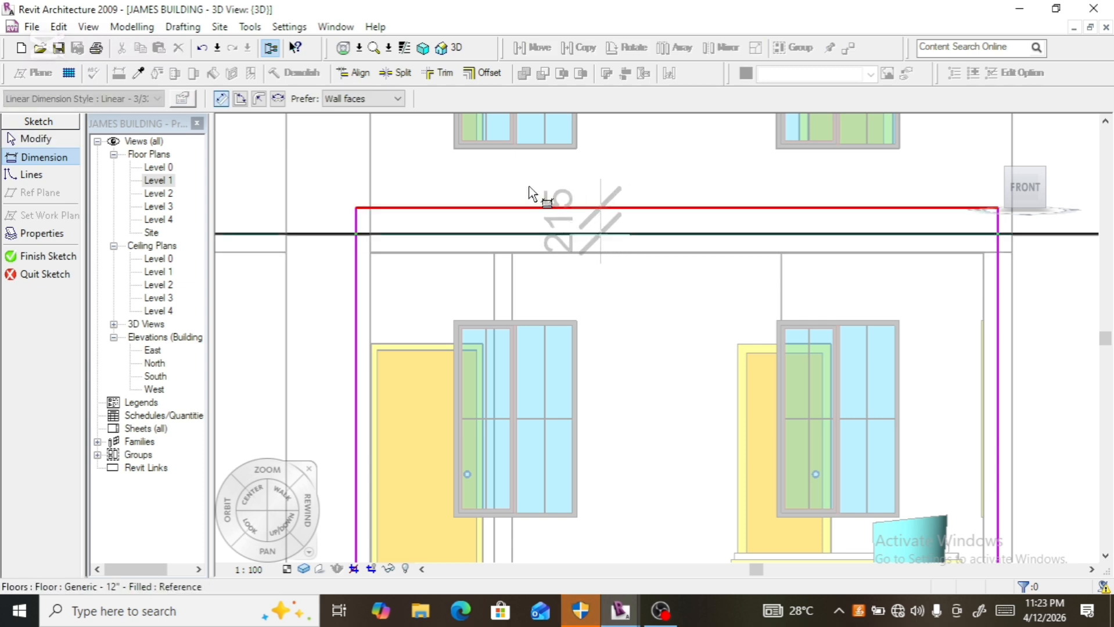
click(498, 175)
key(Escape)
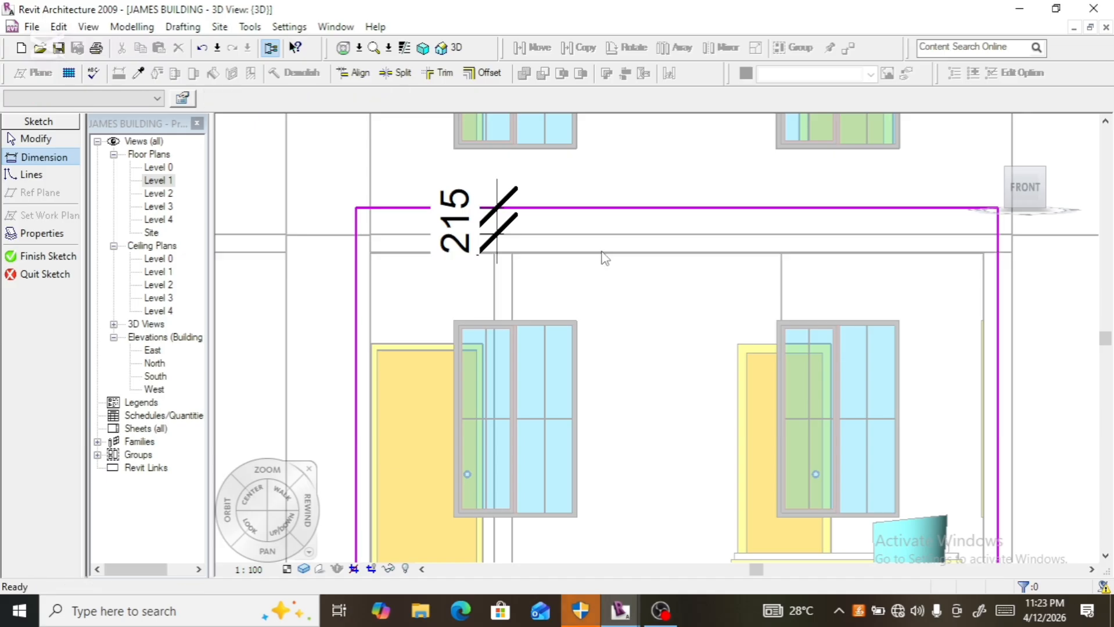
key(Escape)
- Set the top edge's height above the floor slab to 200 mm and finish the front wall's profile sketch
click(614, 217)
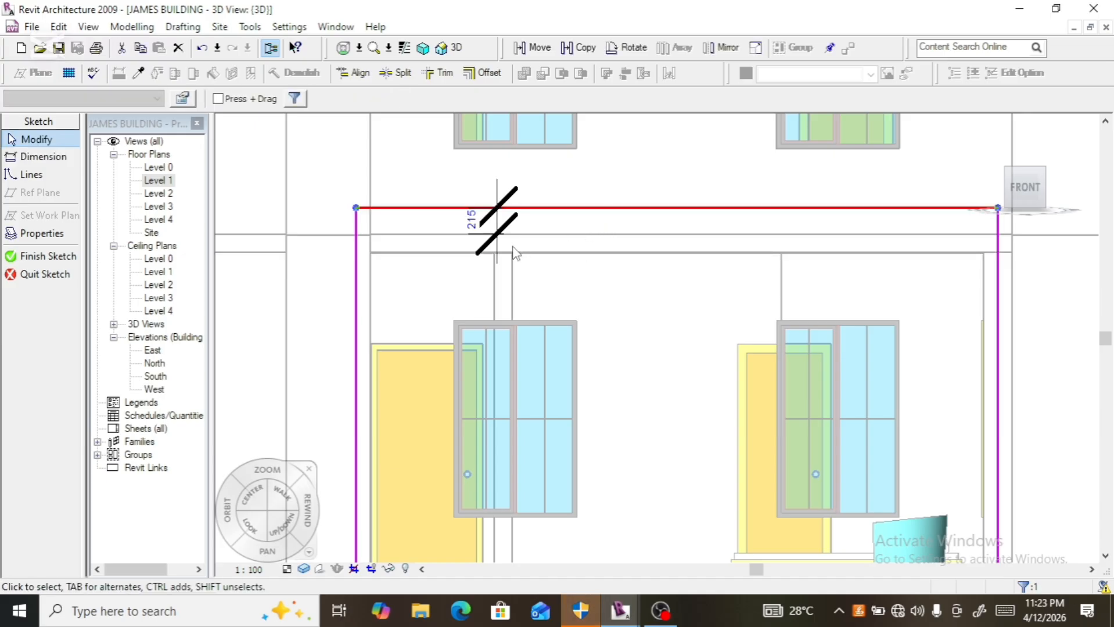
click(469, 223)
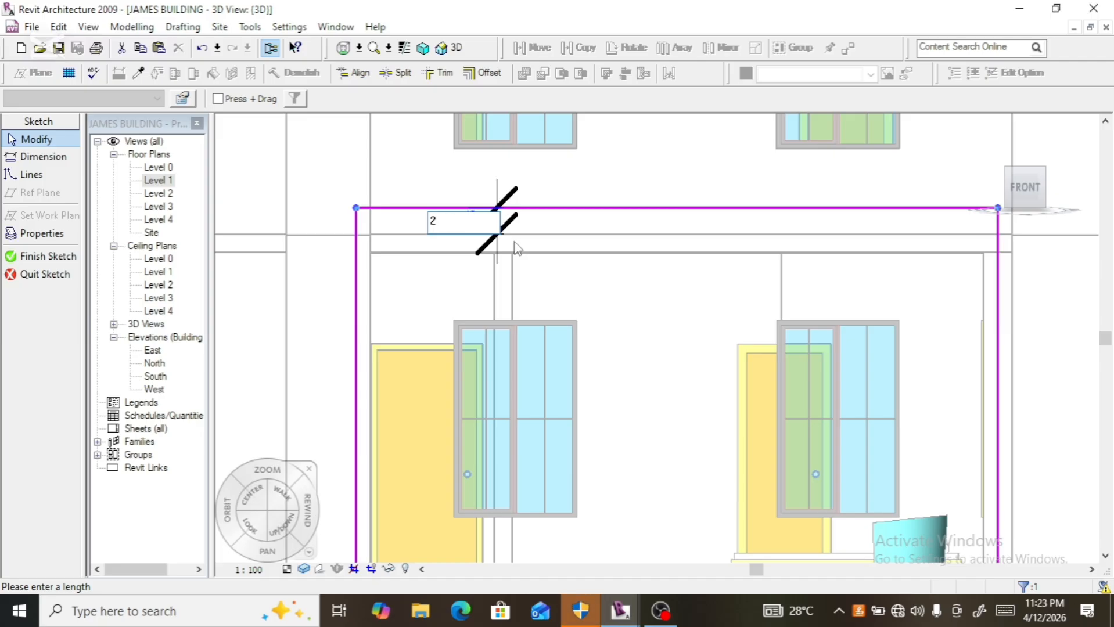
key(Return)
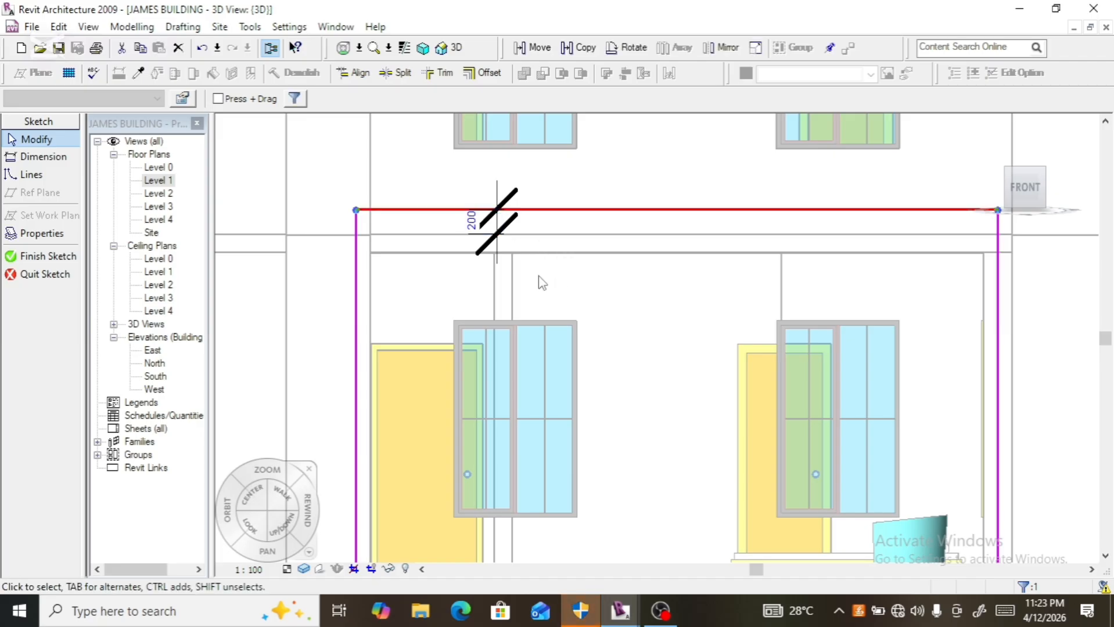
click(36, 256)
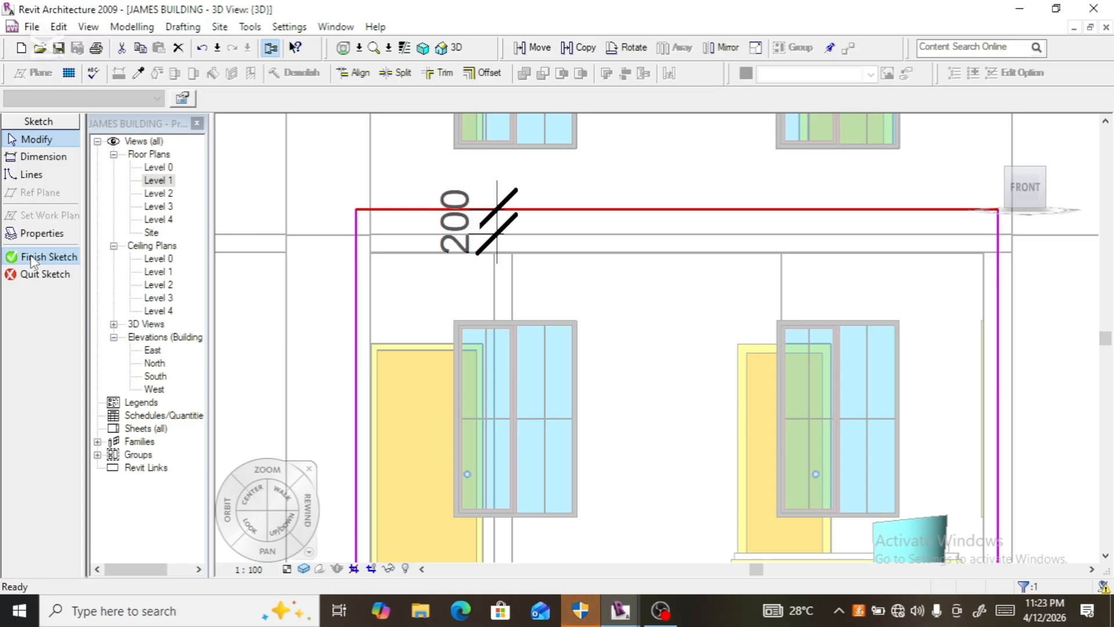
click(29, 247)
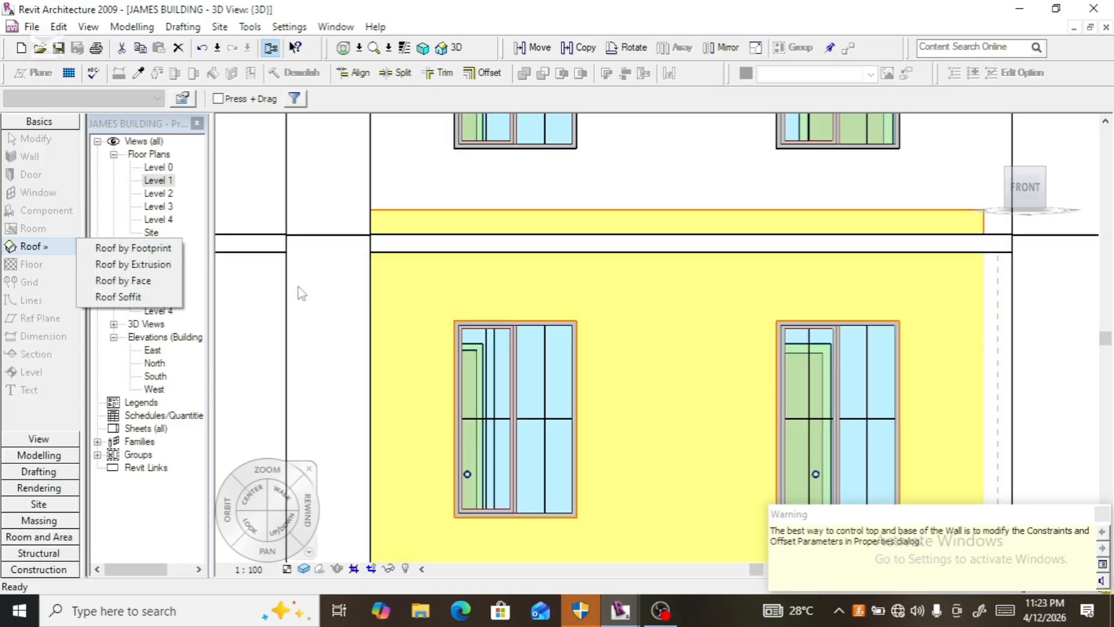
click(343, 301)
scroll(341, 299, down, 3)
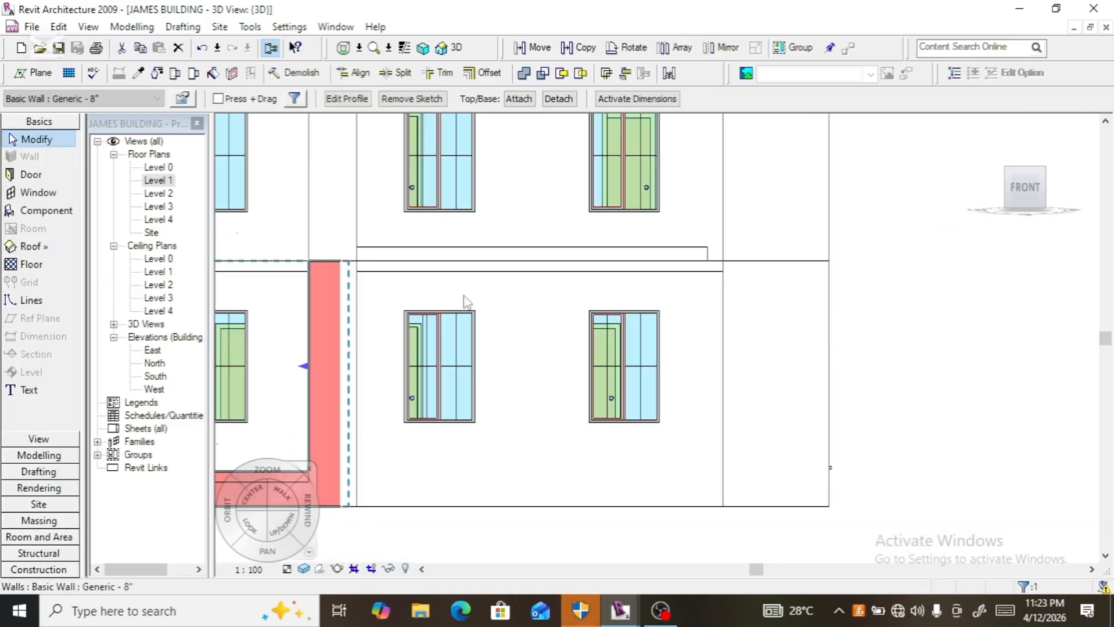
click(891, 313)
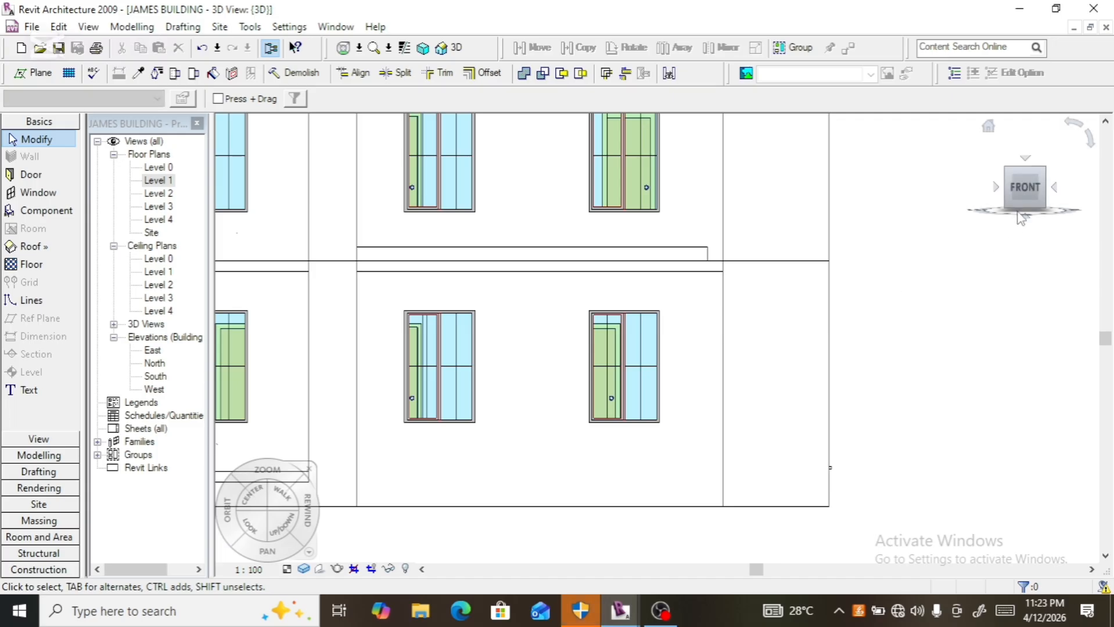
- Begin editing the profile of the lower-level bedroom's right side wall, seen from the right
click(1044, 193)
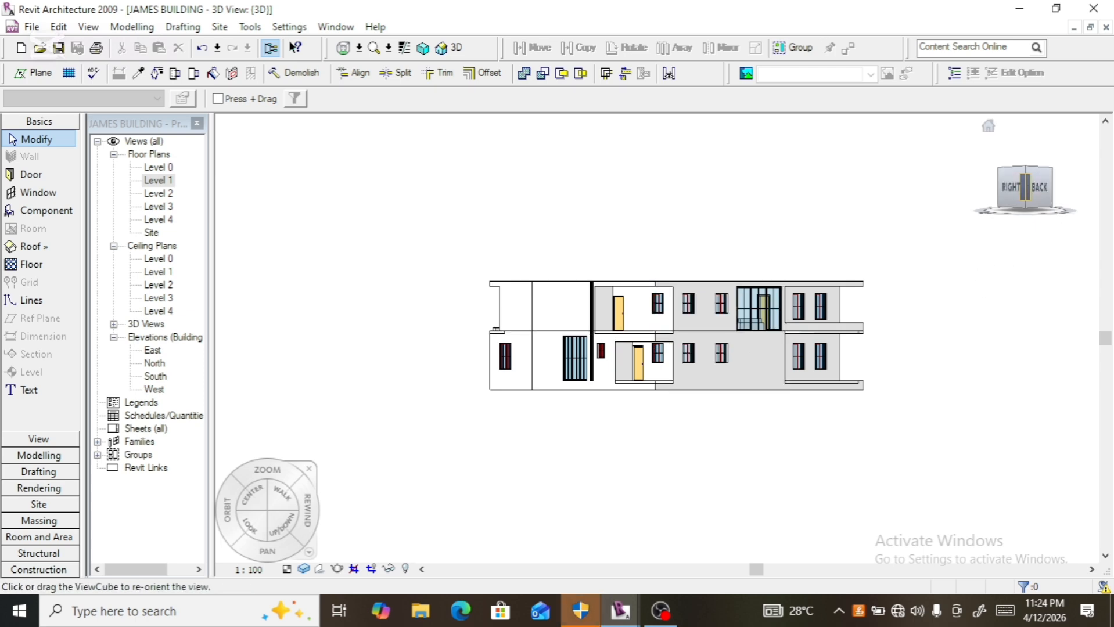
click(1025, 169)
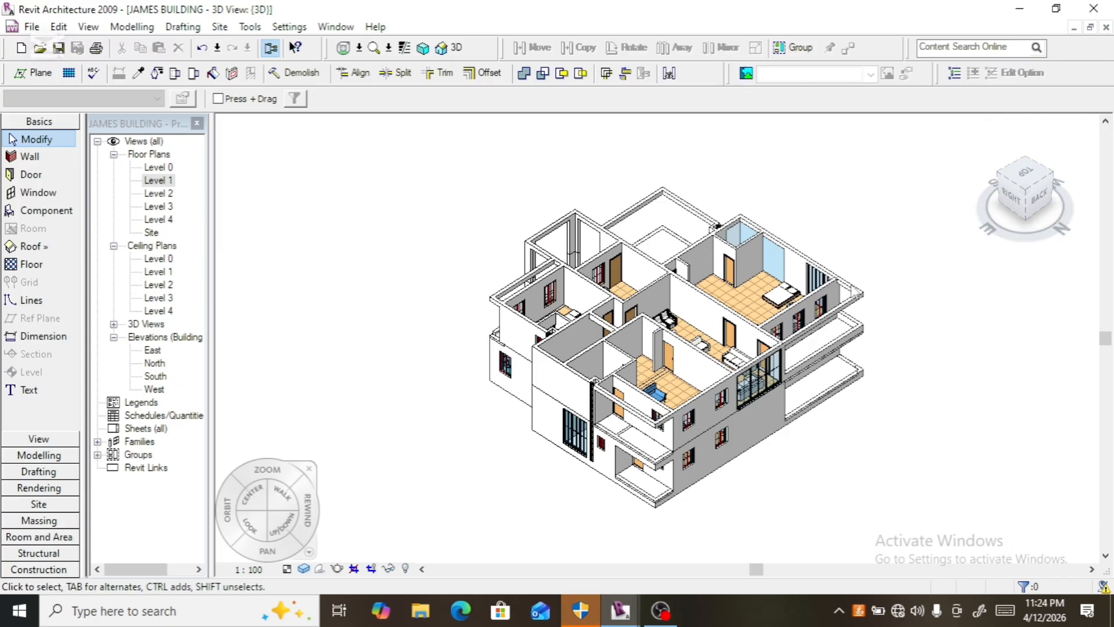
scroll(494, 355, up, 5)
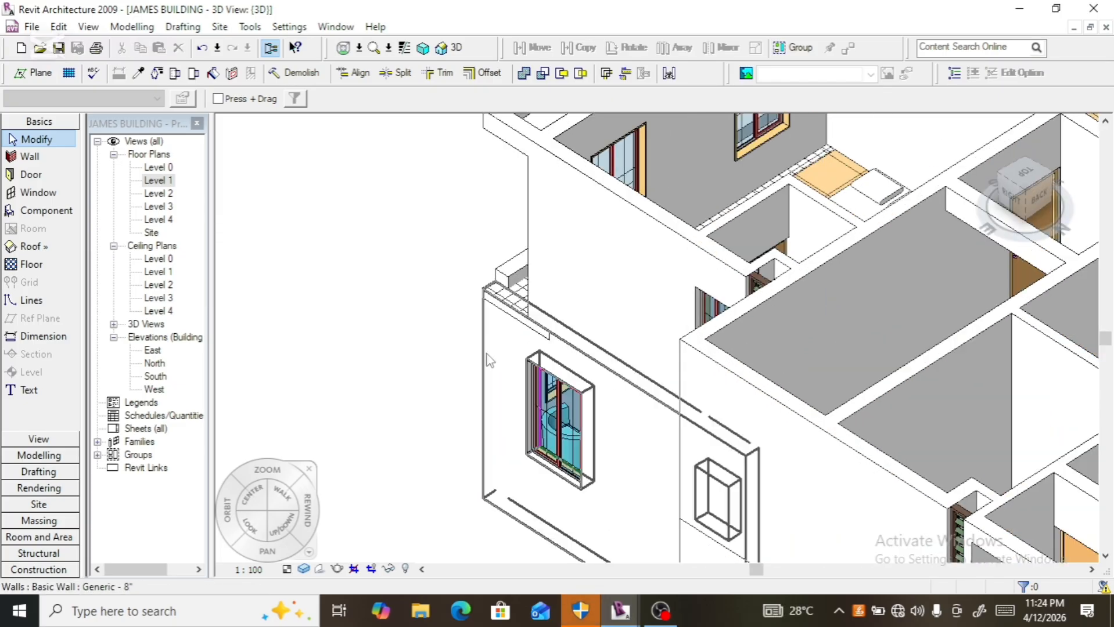
click(489, 360)
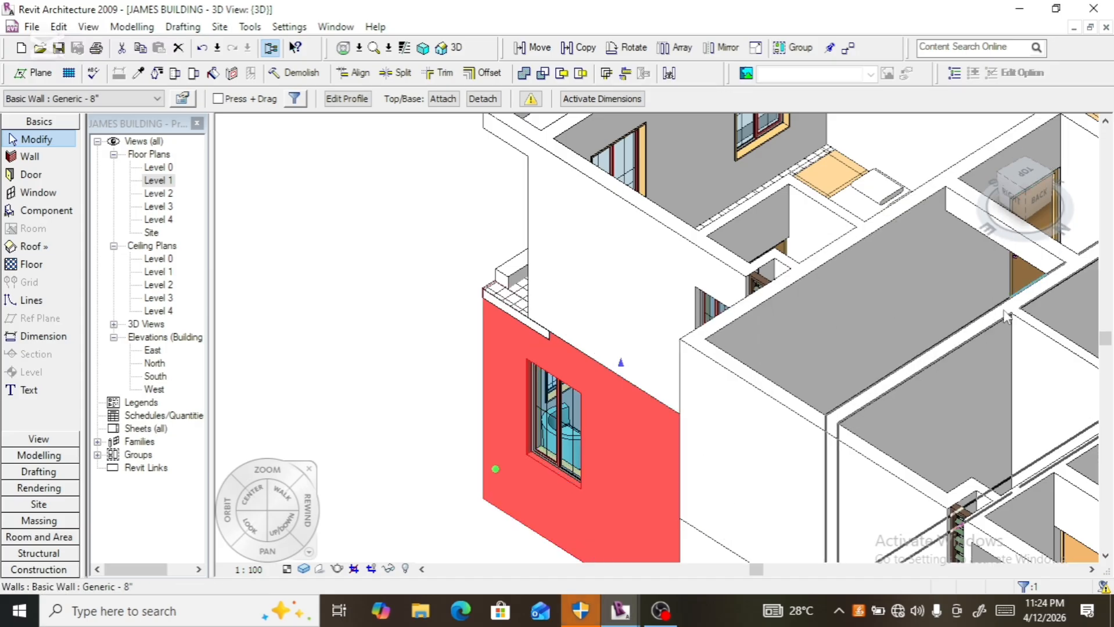
click(1009, 196)
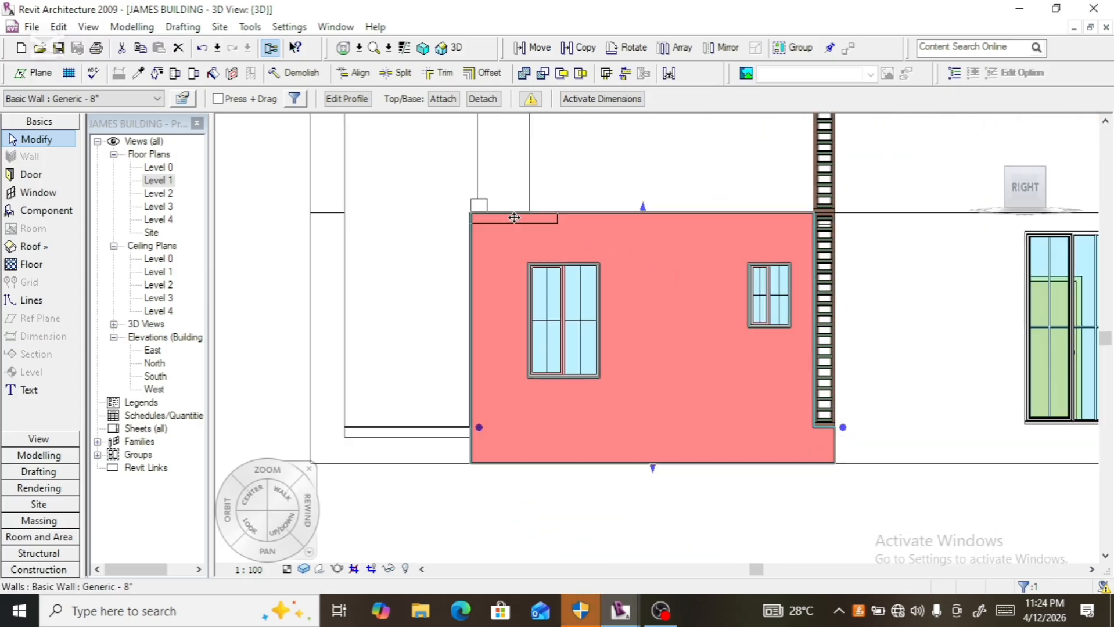
scroll(503, 211, up, 3)
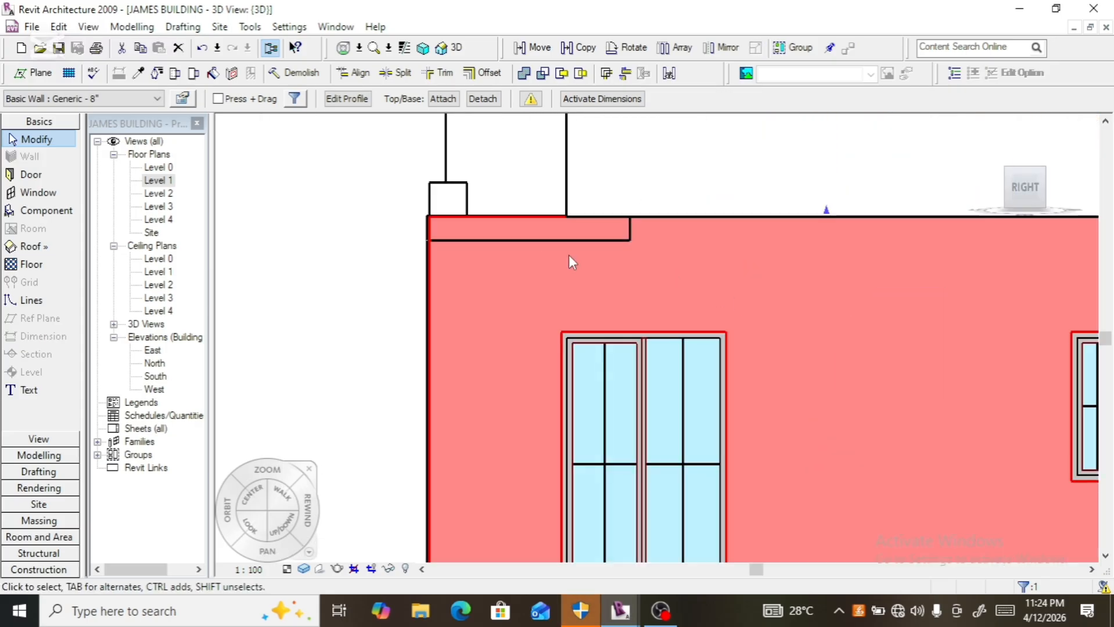
click(346, 98)
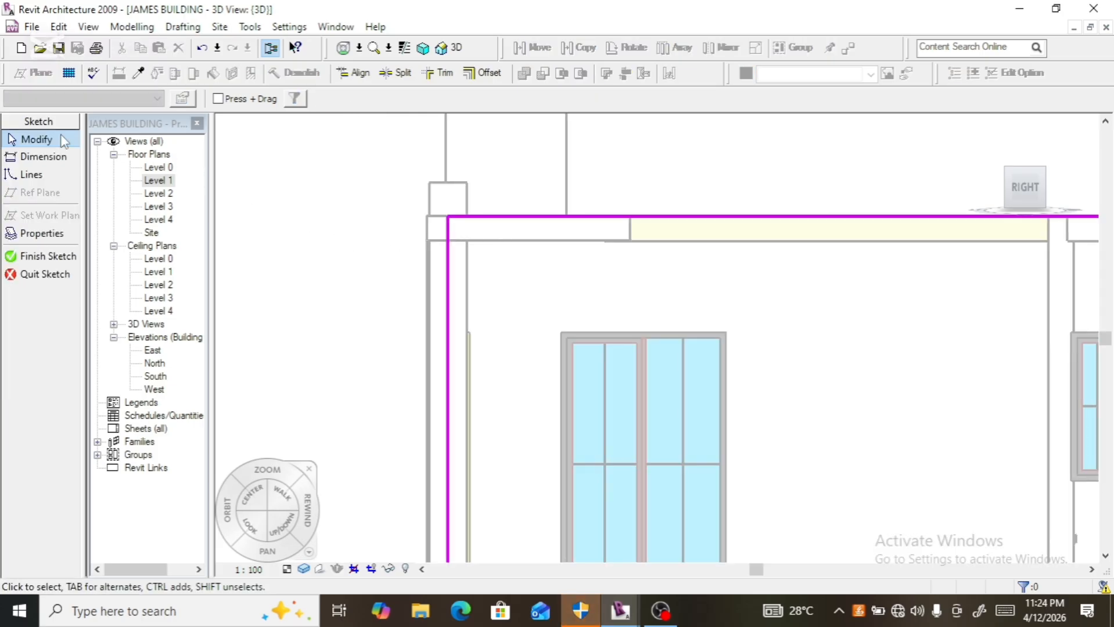
- Sketch a 200 mm vertical line up from the side wall's top edge at the set-back wall, then a 520 mm horizontal line toward the front
click(31, 175)
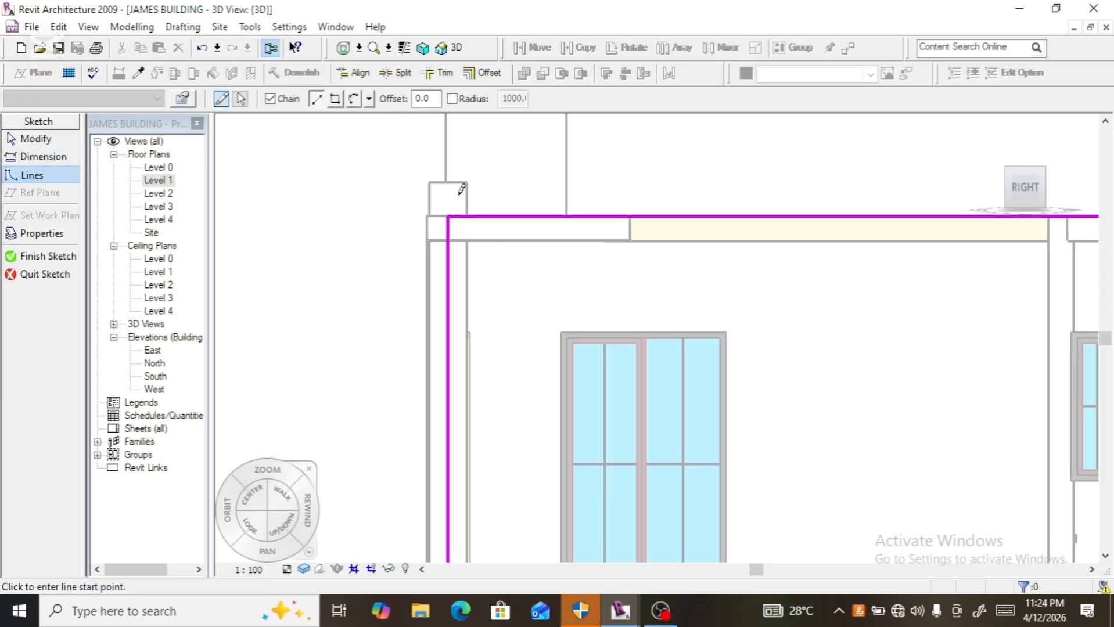
click(567, 214)
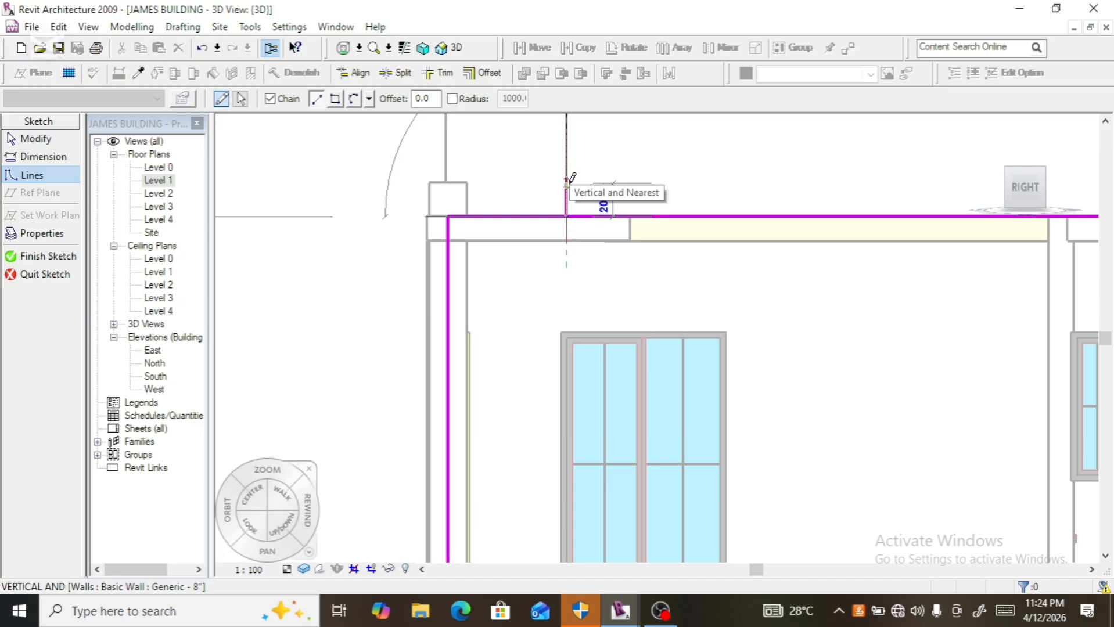
click(566, 184)
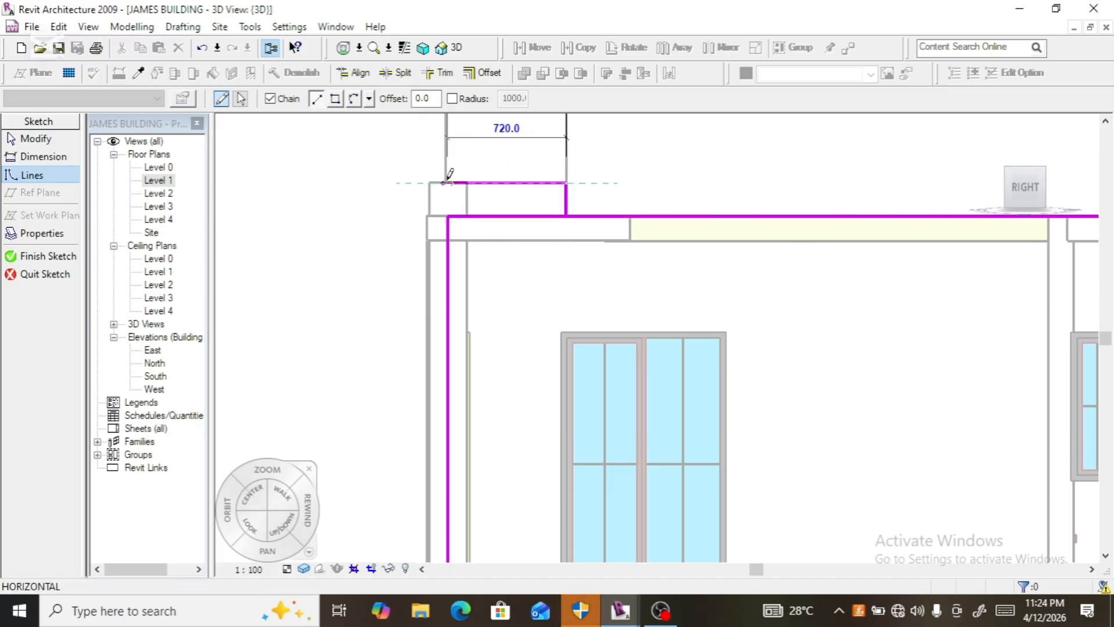
click(480, 184)
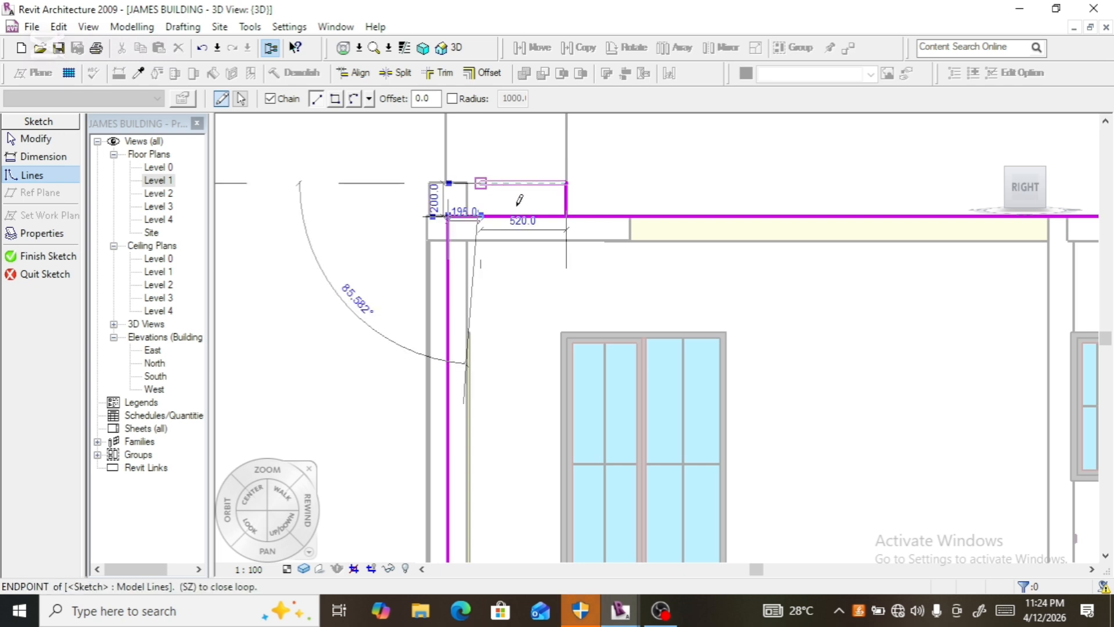
- Trim the new lines against the side wall's front and top edges to close the raised profile, and finish the sketch
click(439, 73)
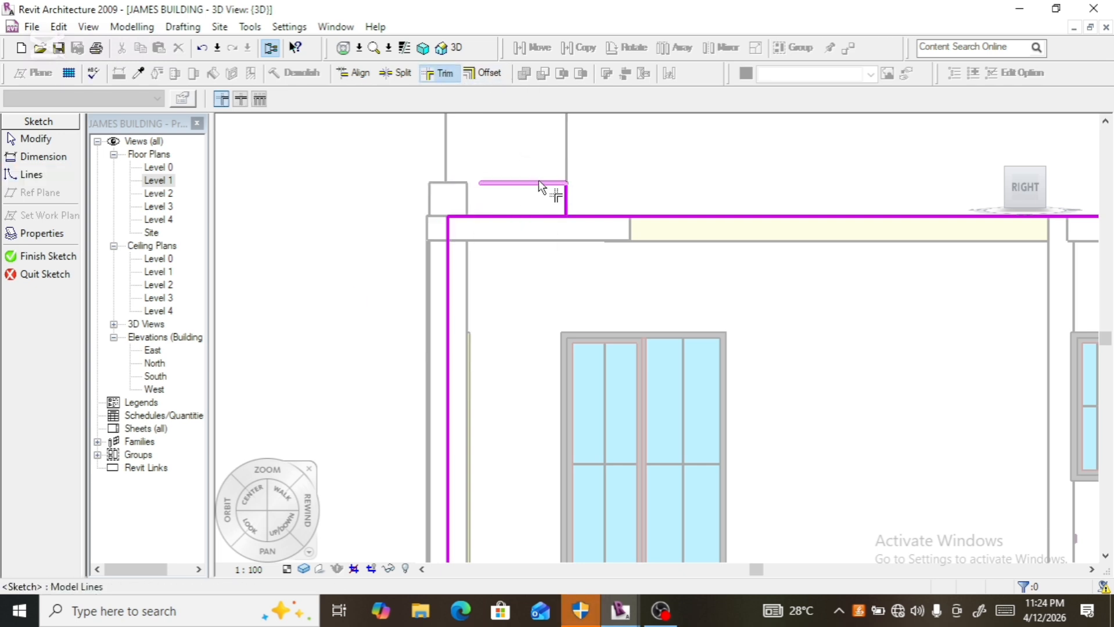
click(527, 198)
click(453, 256)
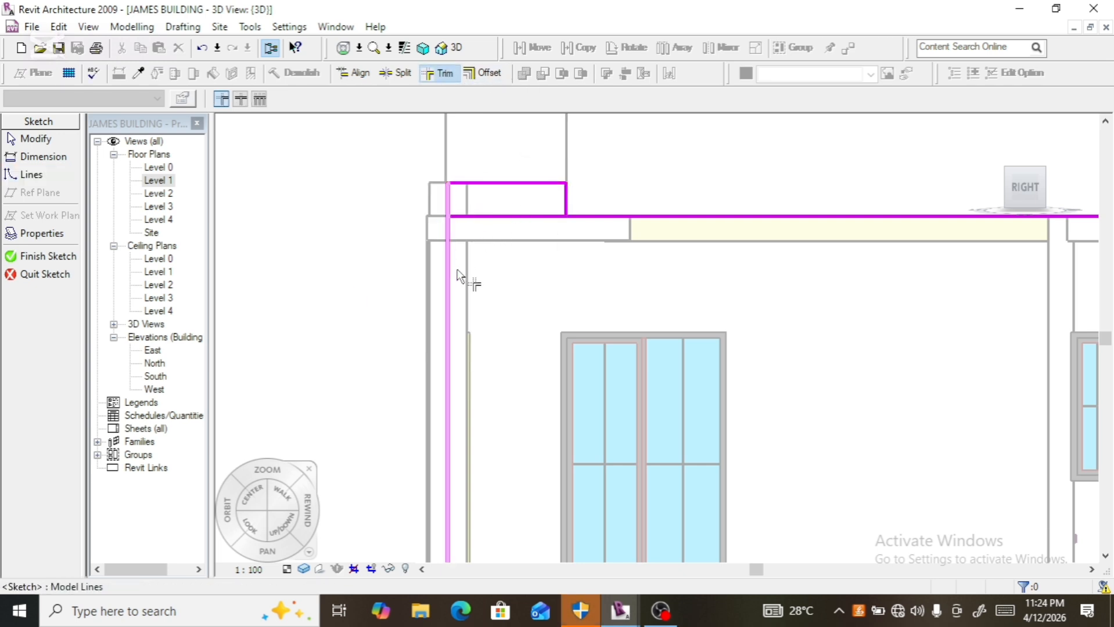
click(563, 204)
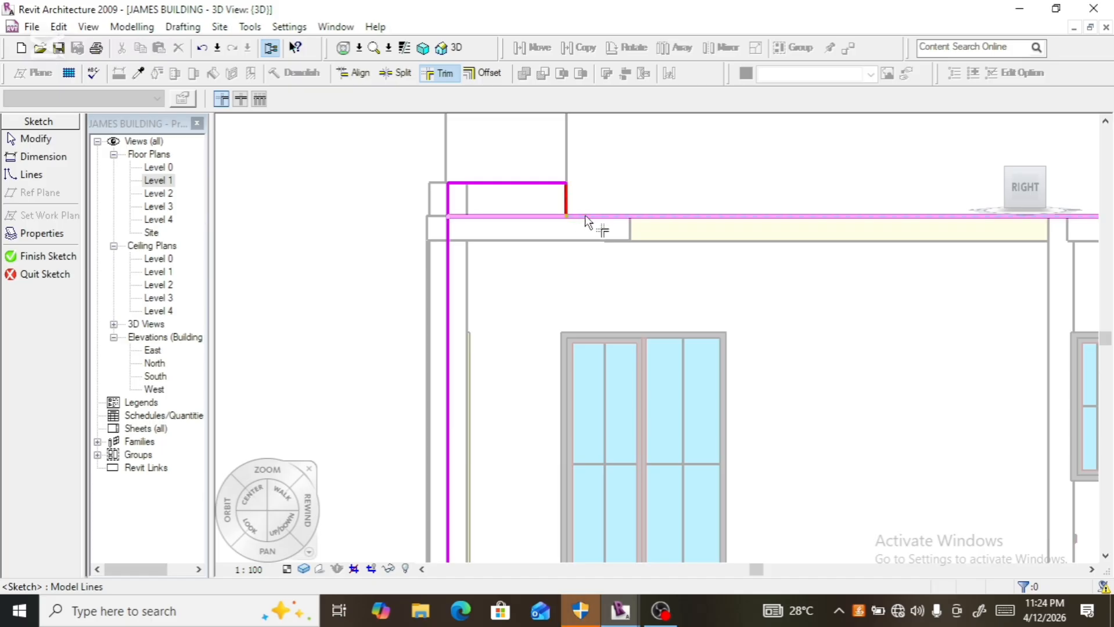
click(586, 216)
click(51, 259)
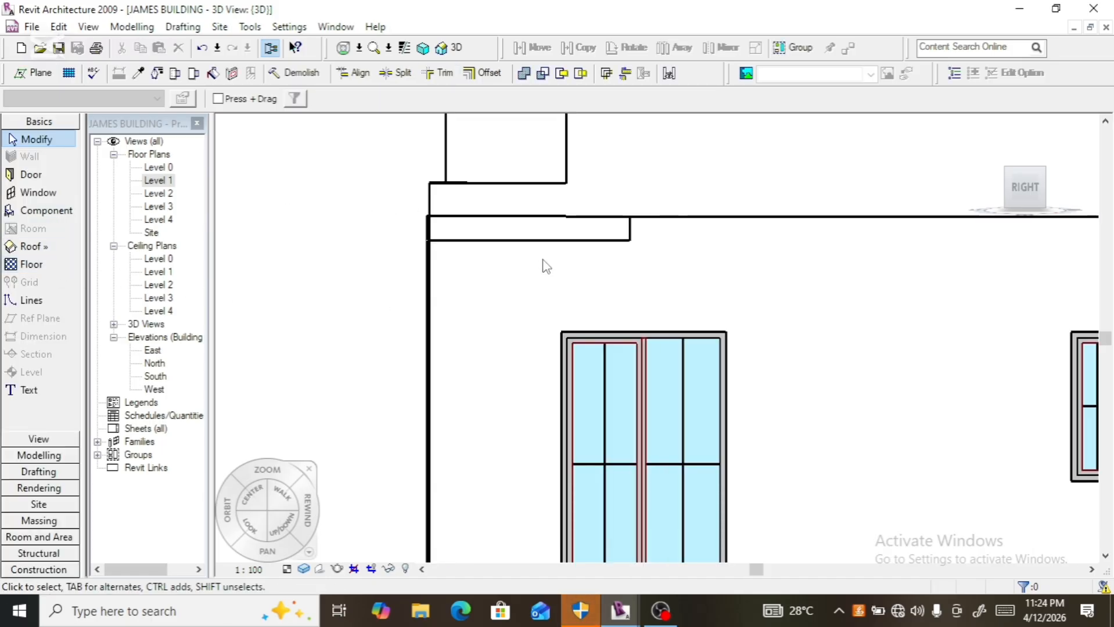
- Set the Level 2 front floor slab's height offset from level to 0
scroll(542, 264, down, 4)
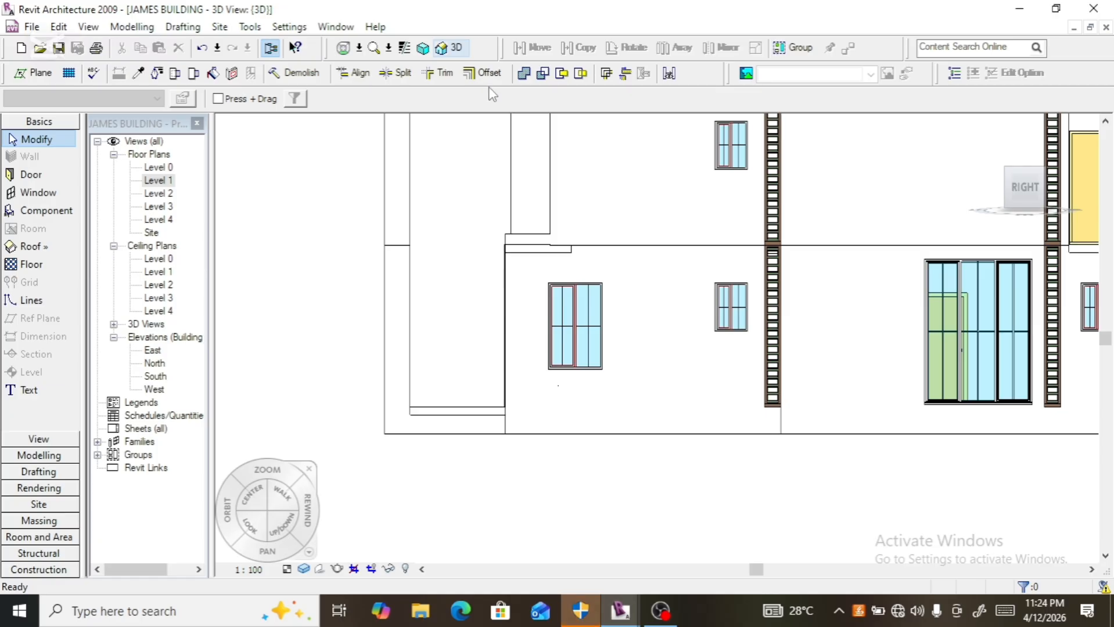
click(1024, 194)
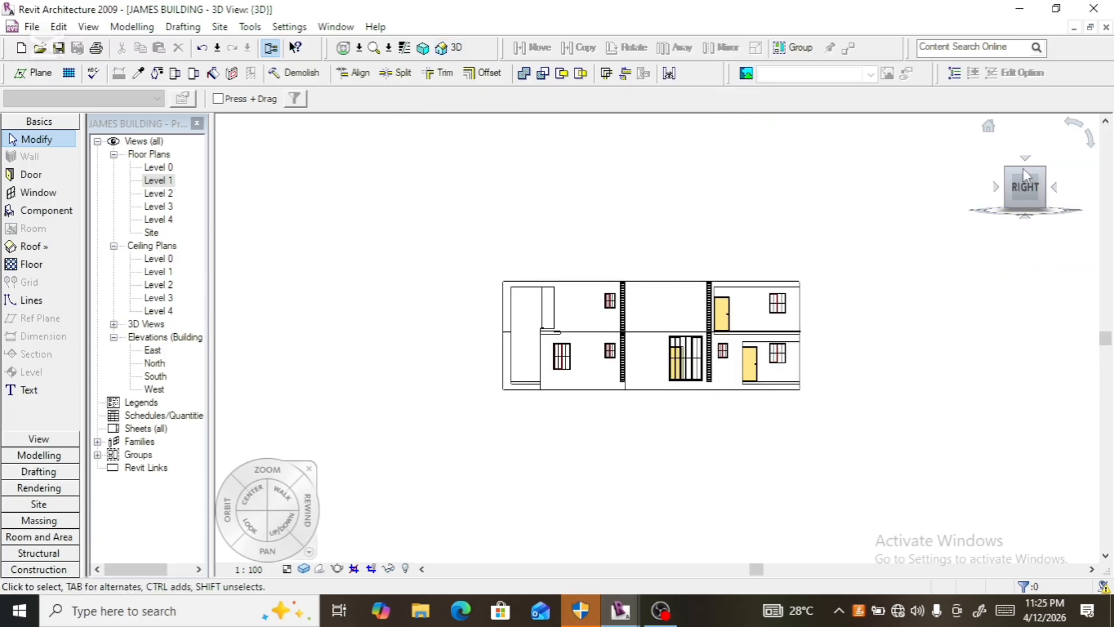
click(990, 127)
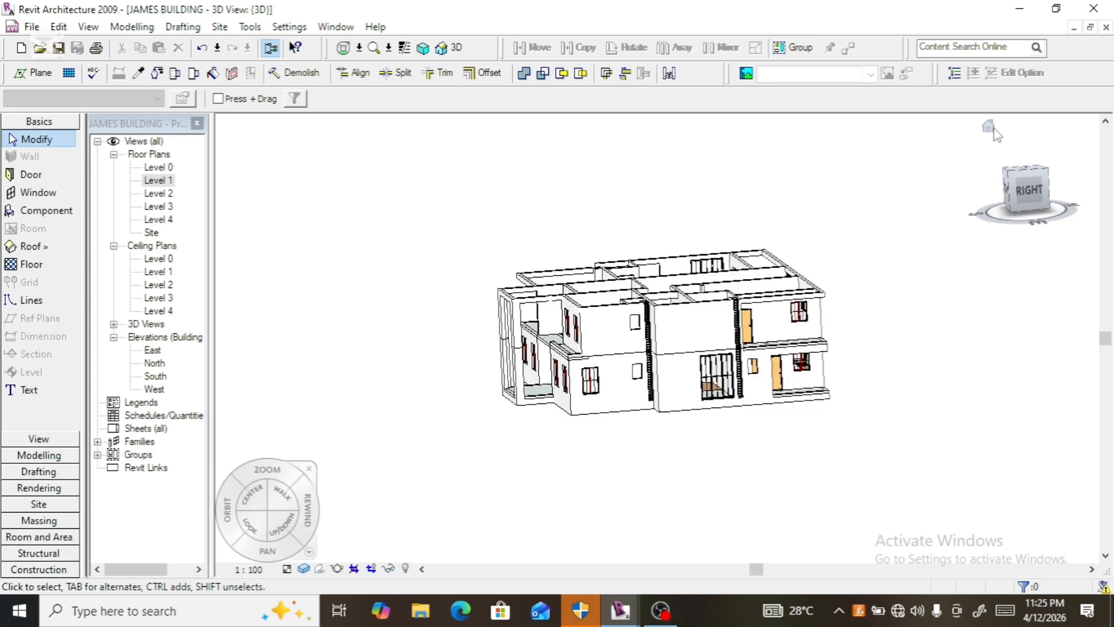
scroll(664, 469, up, 4)
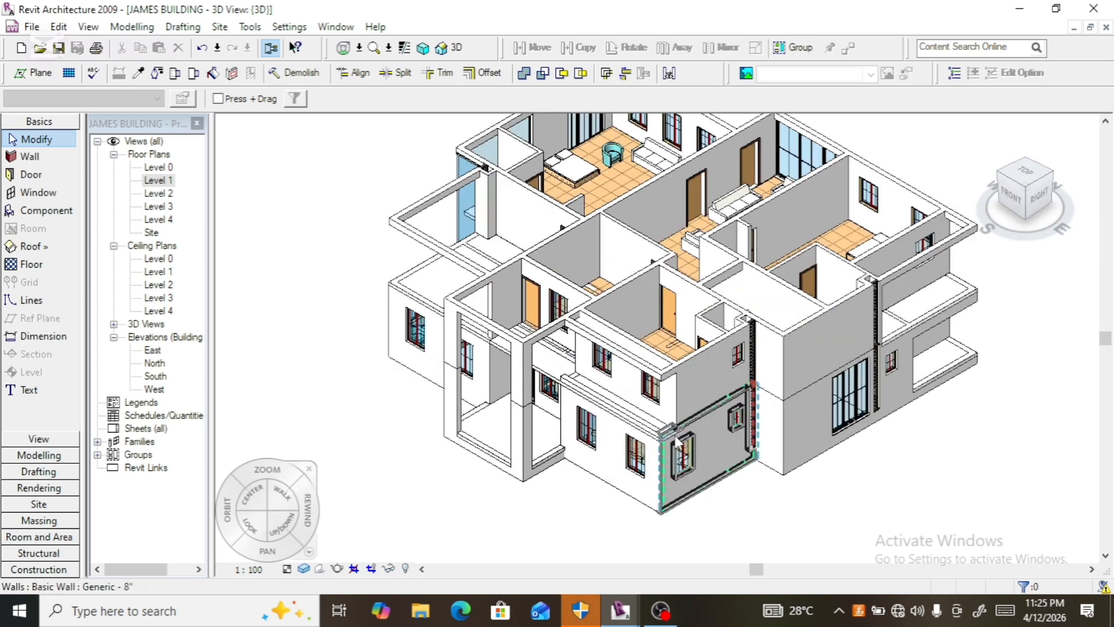
click(676, 441)
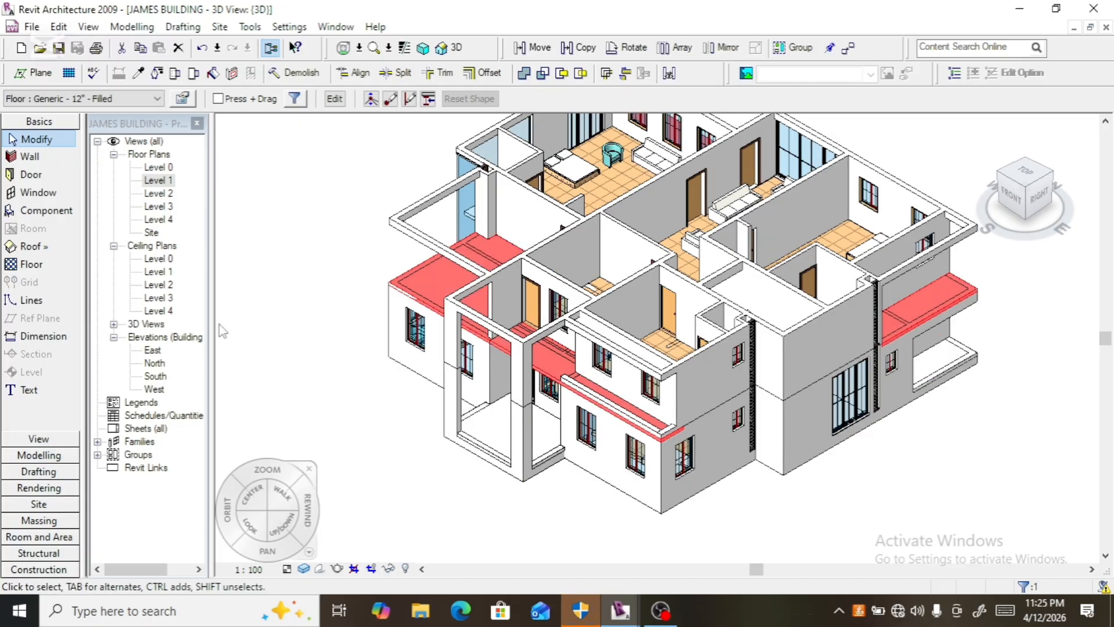
click(182, 99)
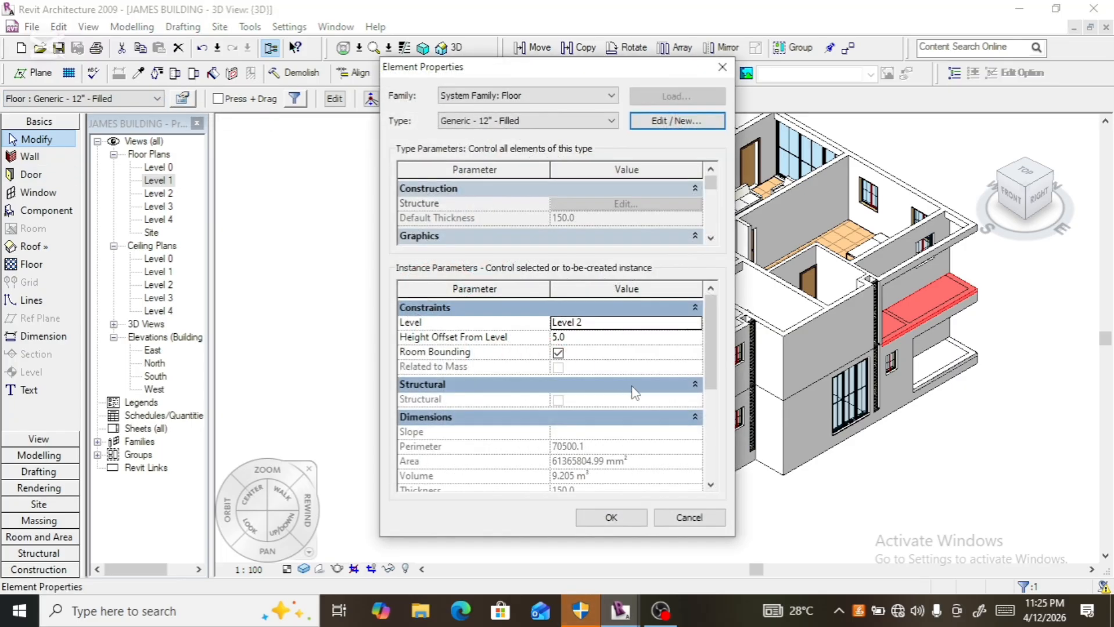
click(558, 338)
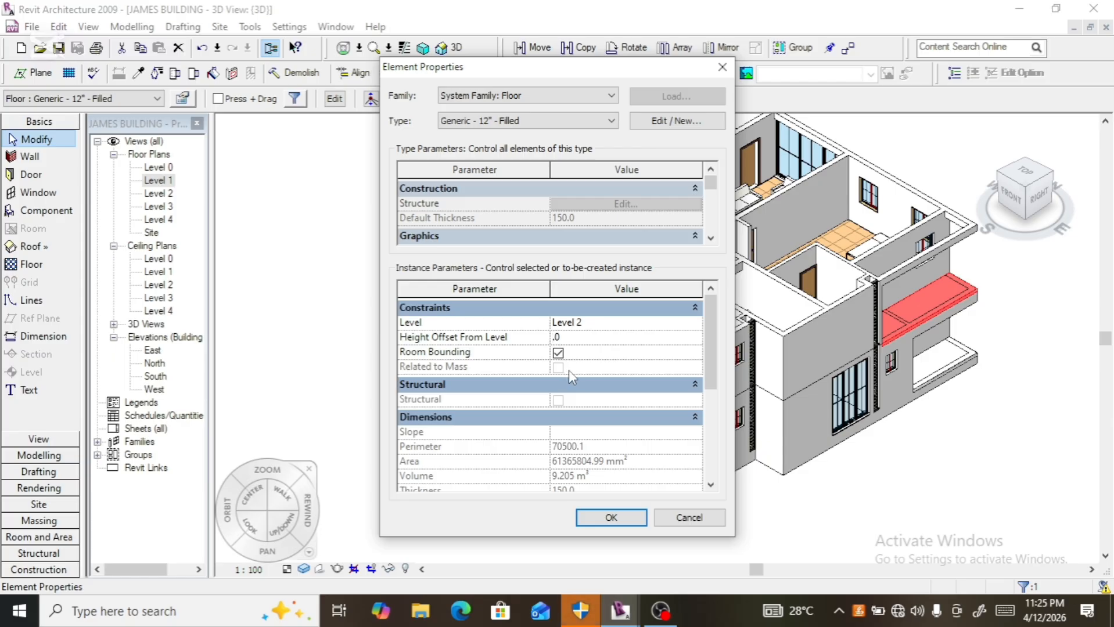
text(0)
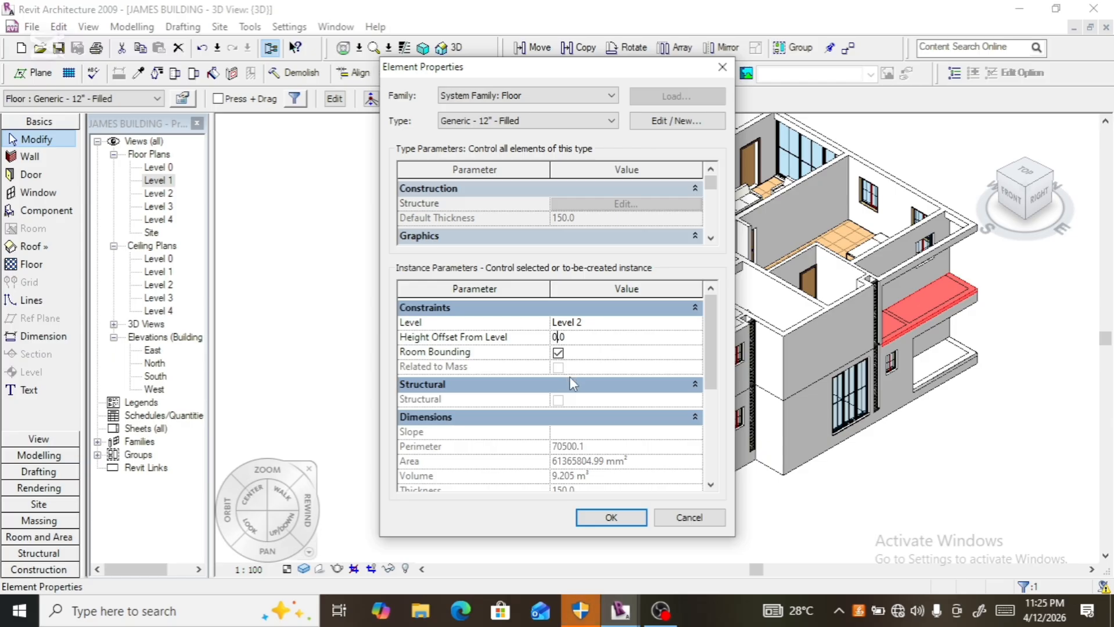
click(610, 518)
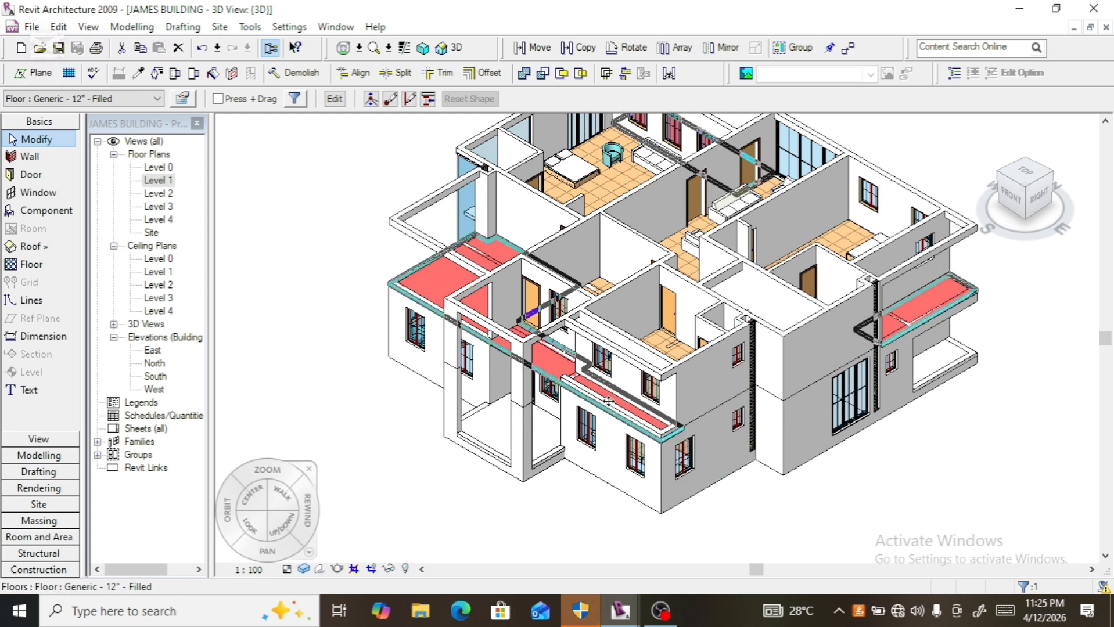
- Open the Level 2 floor plan and begin editing the boundary sketch of the front floor slab
scroll(653, 462, up, 4)
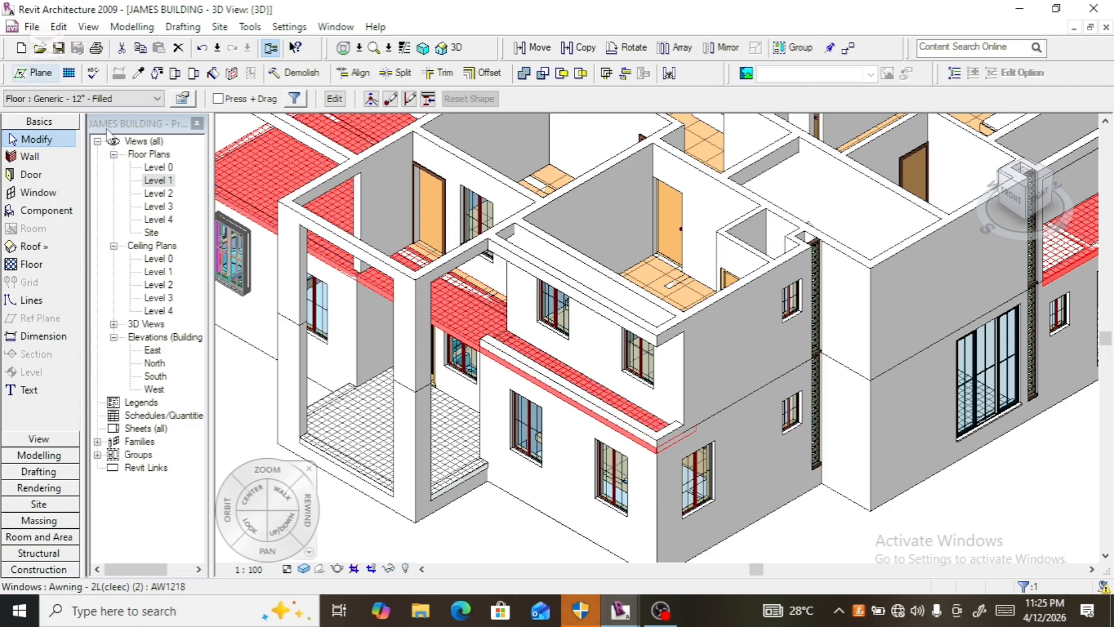
double_click(166, 196)
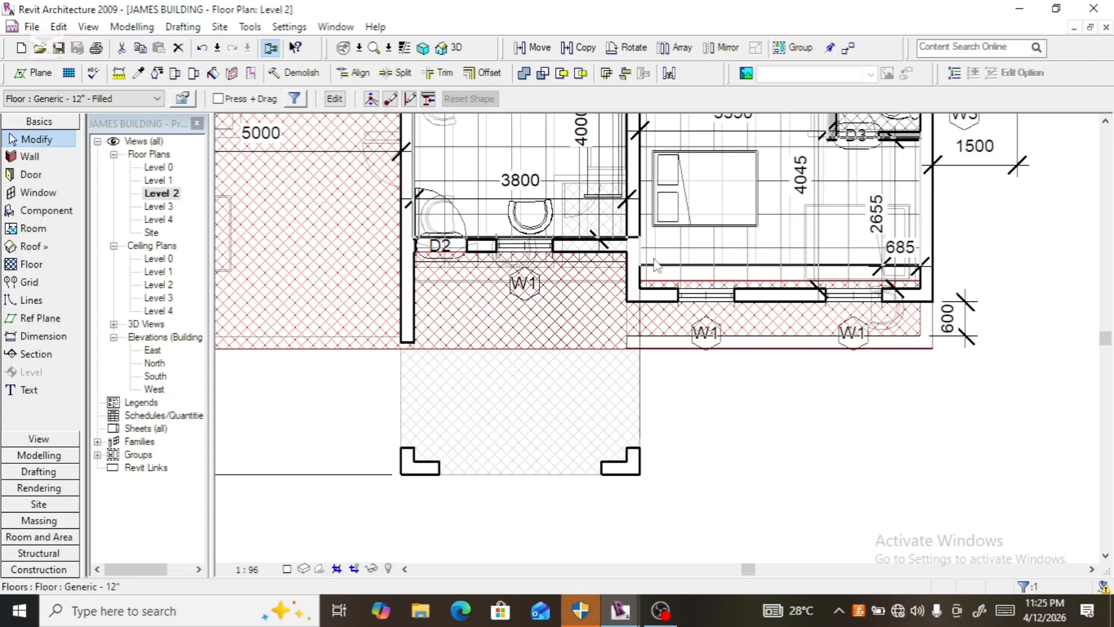
scroll(723, 370, up, 1)
scroll(731, 355, down, 5)
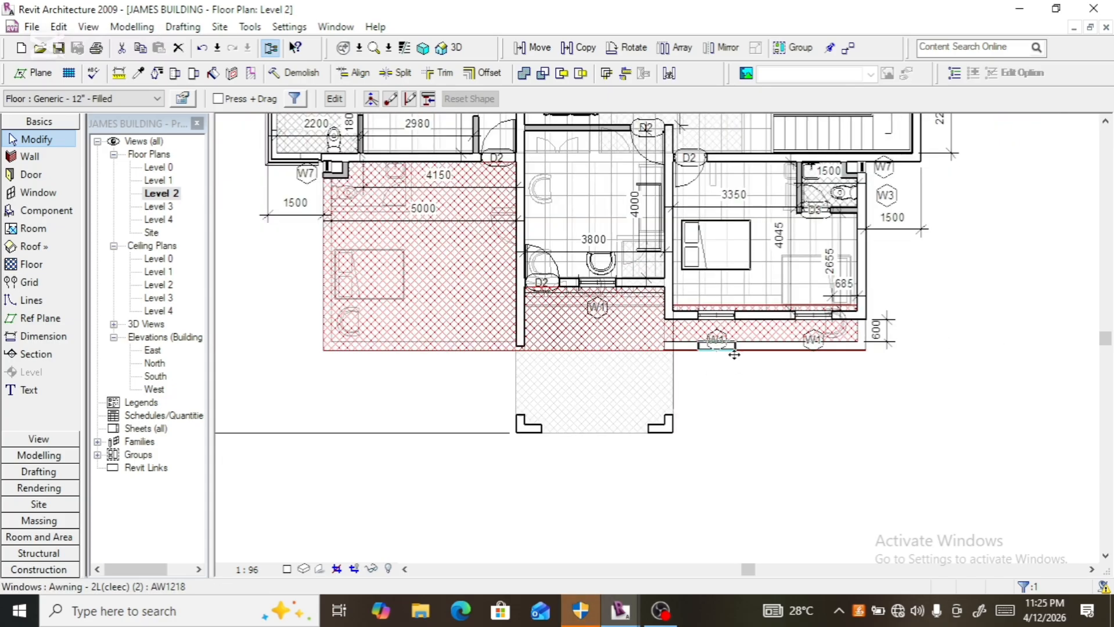
scroll(728, 351, up, 5)
scroll(728, 351, up, 6)
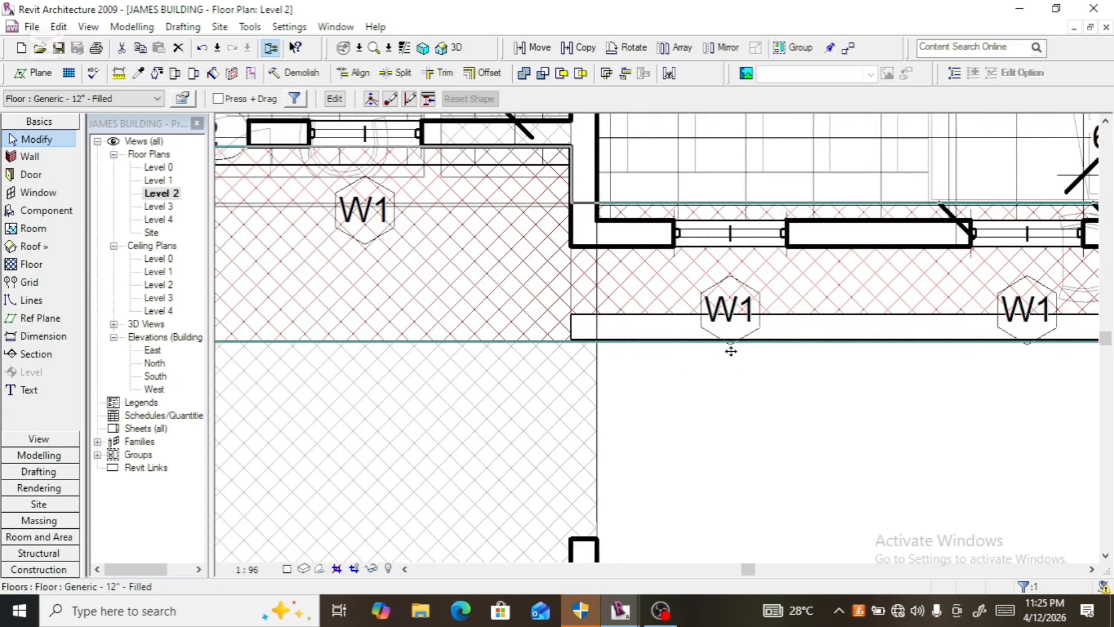
scroll(723, 430, down, 5)
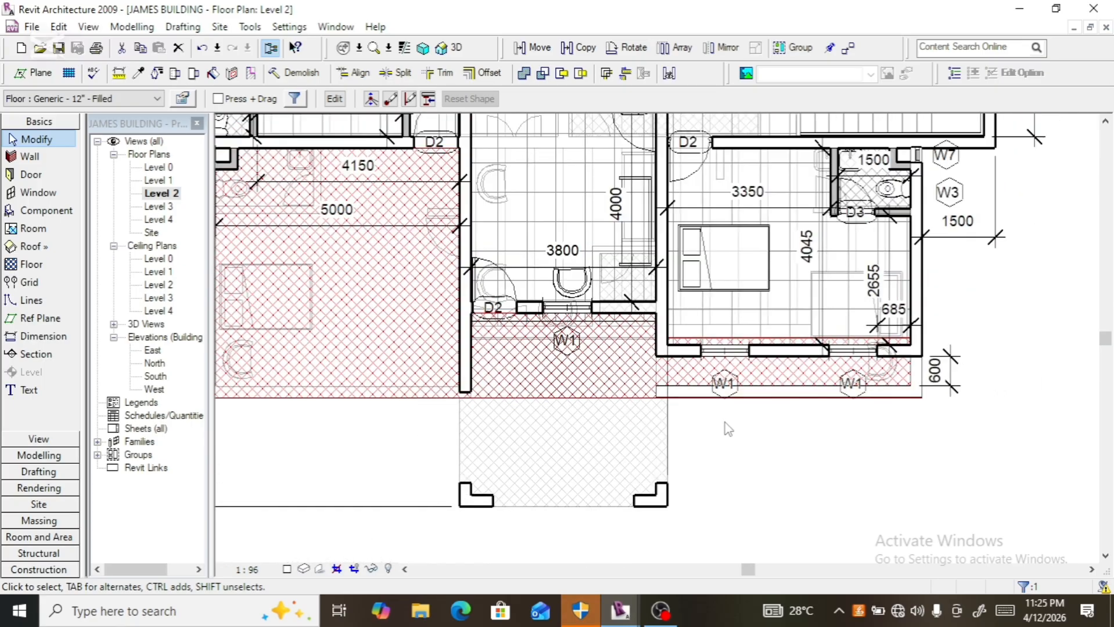
scroll(728, 429, down, 2)
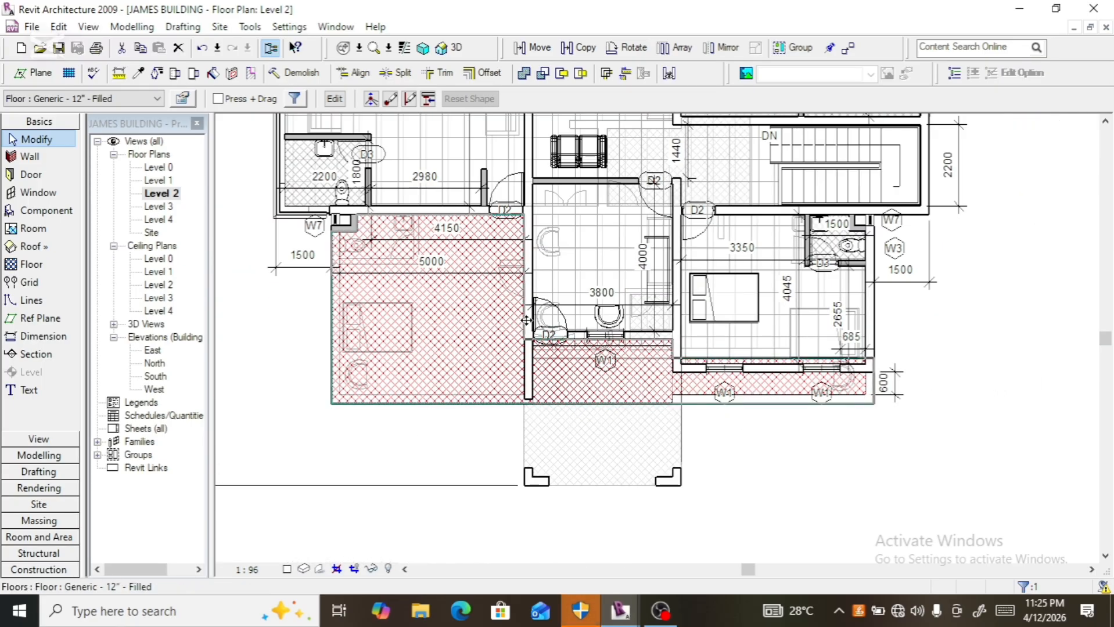
click(335, 99)
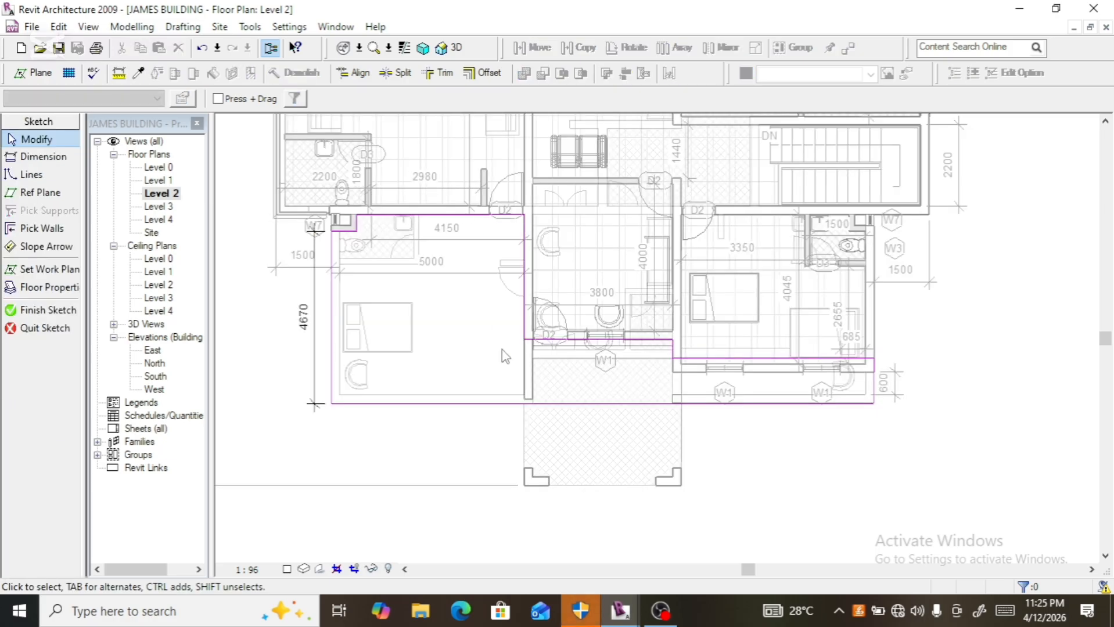
- Sketch a slab boundary line along the side wall's inner face, from the boundary behind the two-window bedroom wall to the lower front wall's inner face
scroll(484, 410, up, 5)
scroll(484, 410, up, 2)
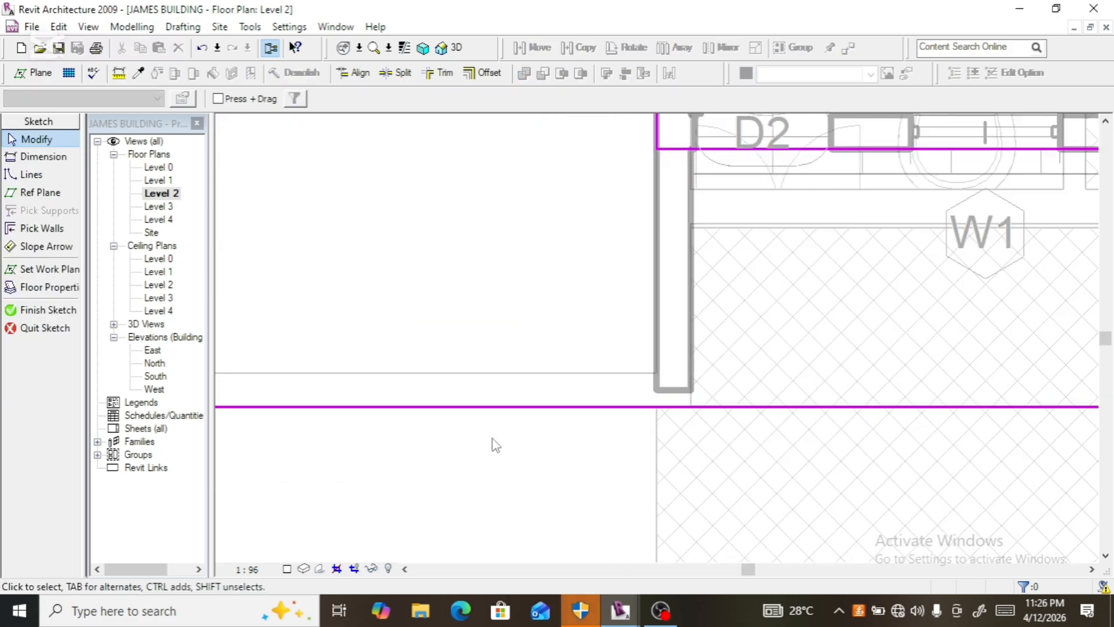
scroll(493, 435, down, 5)
scroll(737, 446, up, 8)
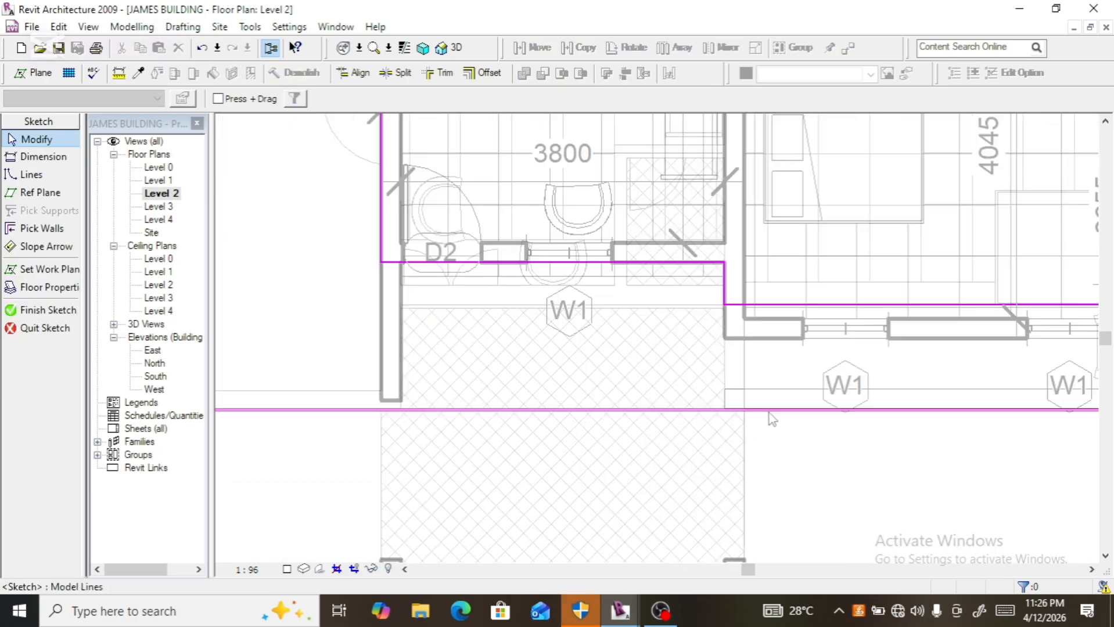
scroll(736, 422, down, 8)
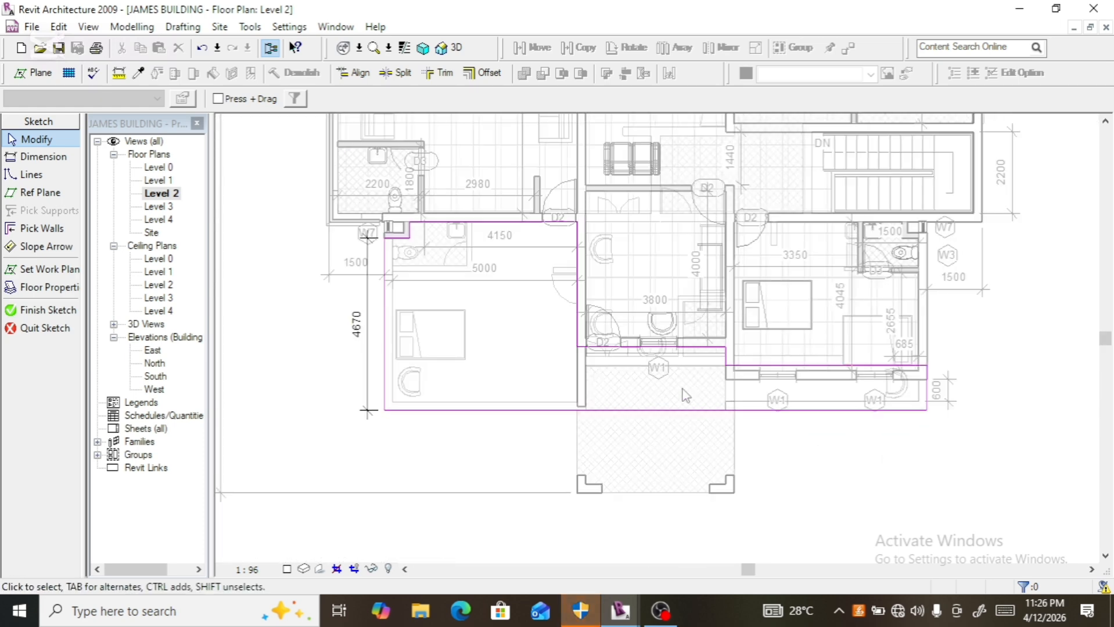
click(385, 72)
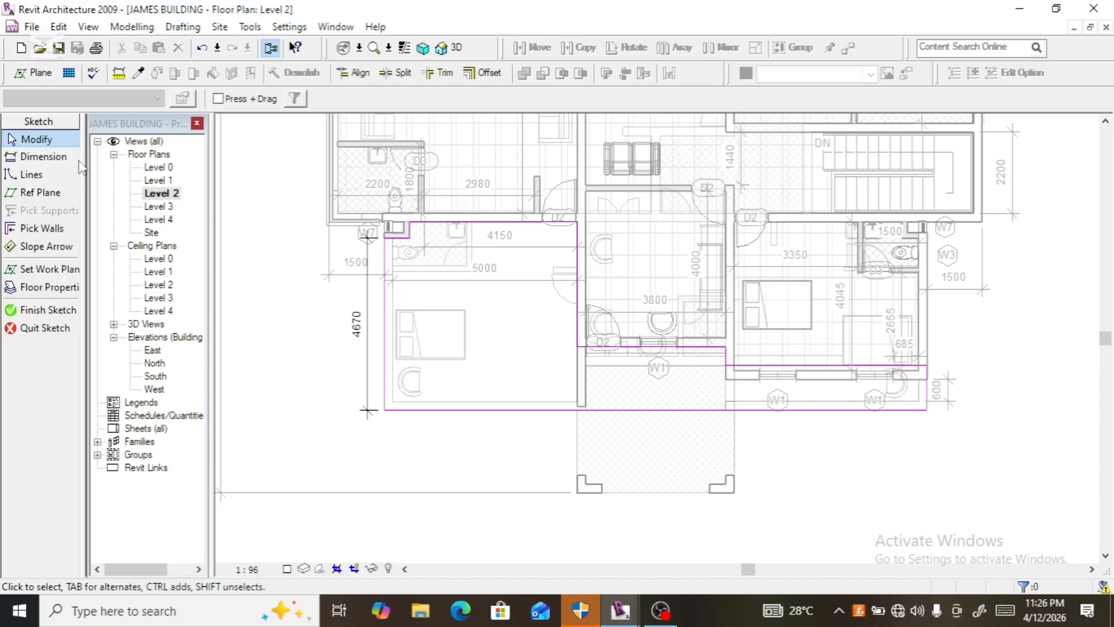
click(34, 174)
scroll(620, 411, up, 3)
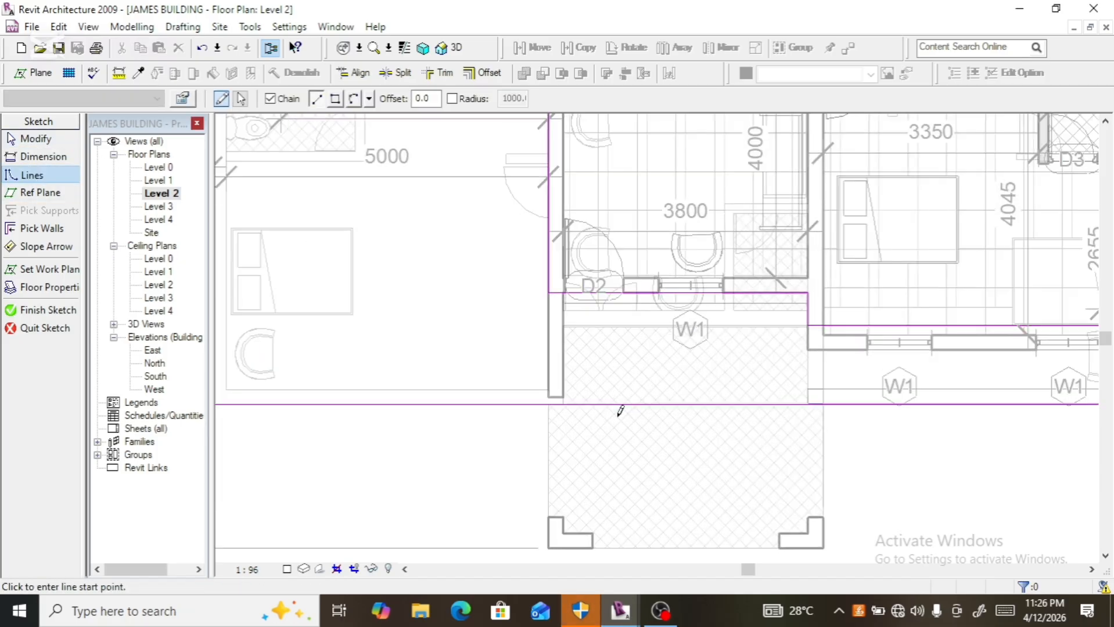
scroll(619, 411, up, 1)
scroll(657, 413, down, 3)
scroll(1004, 421, up, 3)
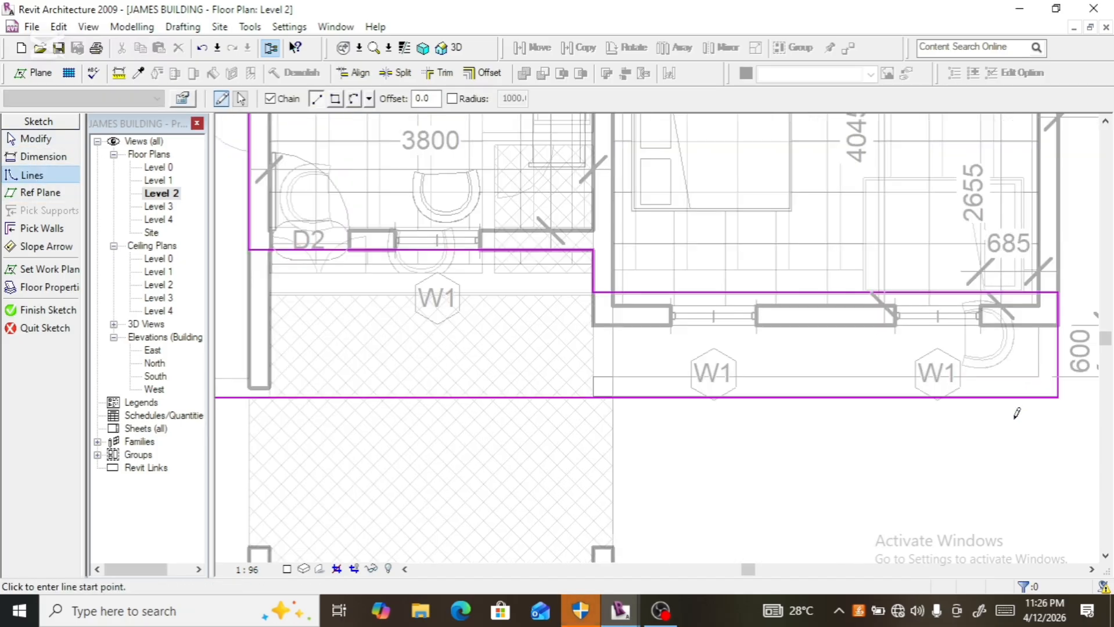
click(1035, 292)
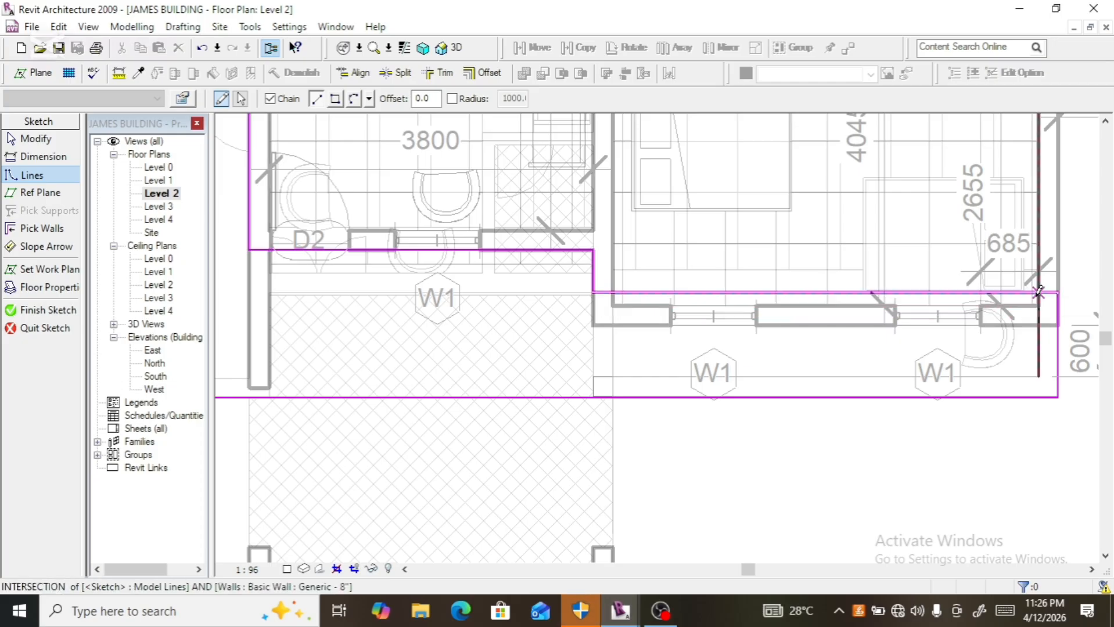
click(1038, 376)
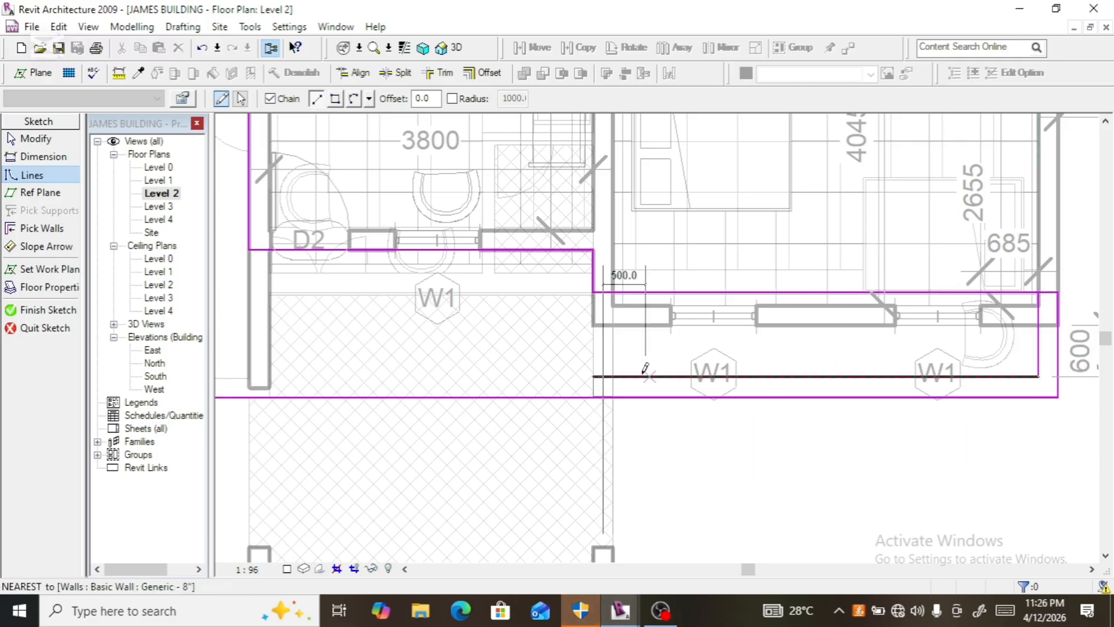
key(Escape)
key(Escape)
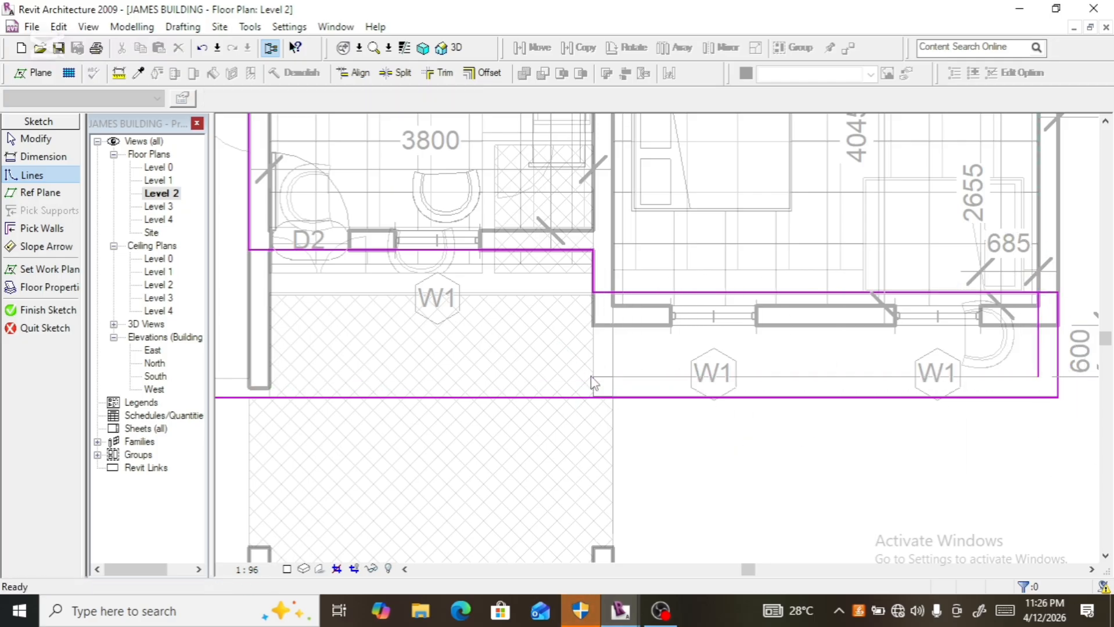
- Sketch boundary lines along the lower front wall's inner face to its porch-side end, then out to the slab's front boundary line
click(34, 175)
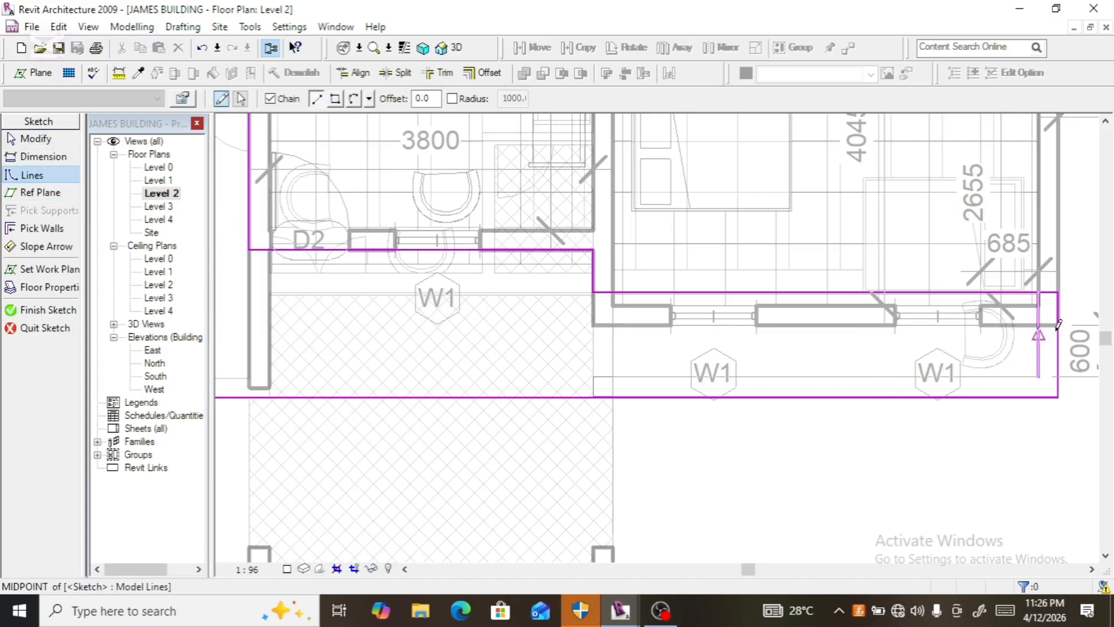
click(1038, 375)
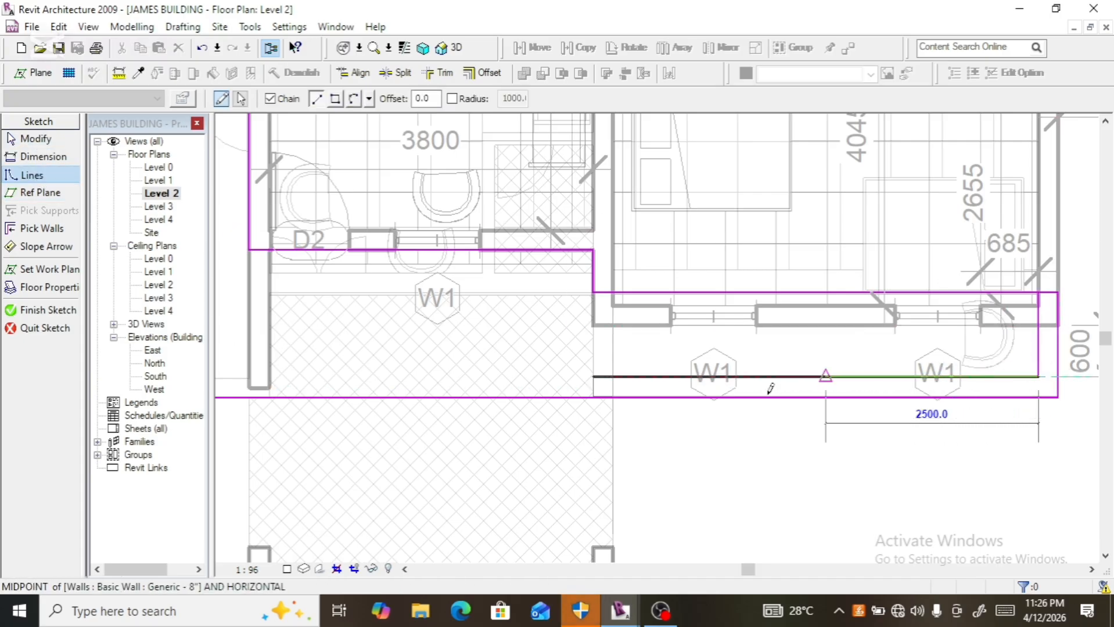
click(593, 375)
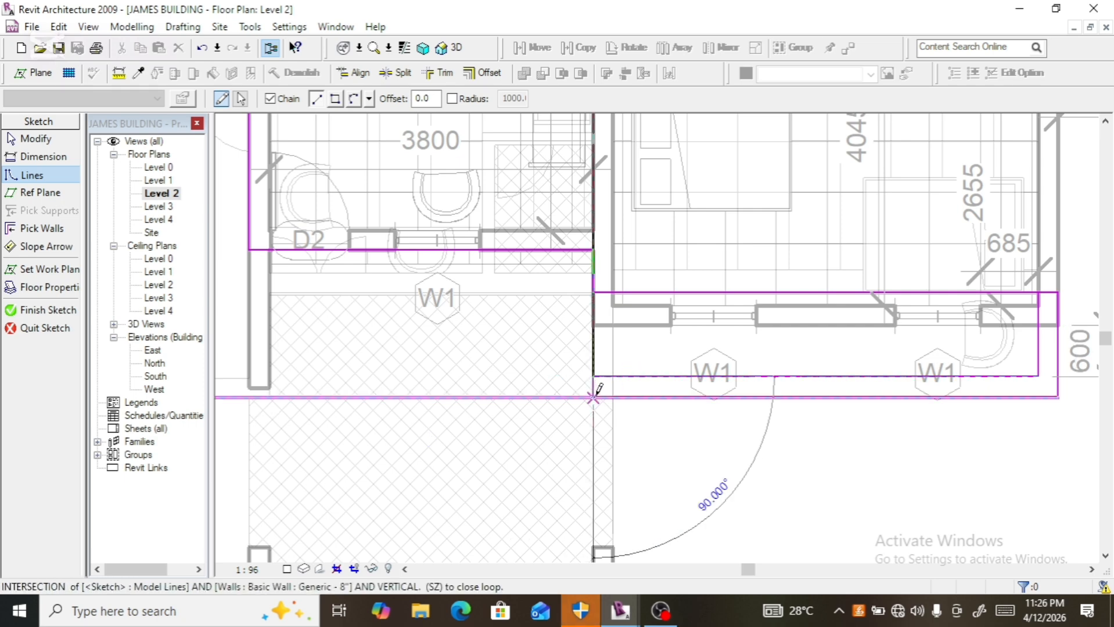
click(593, 398)
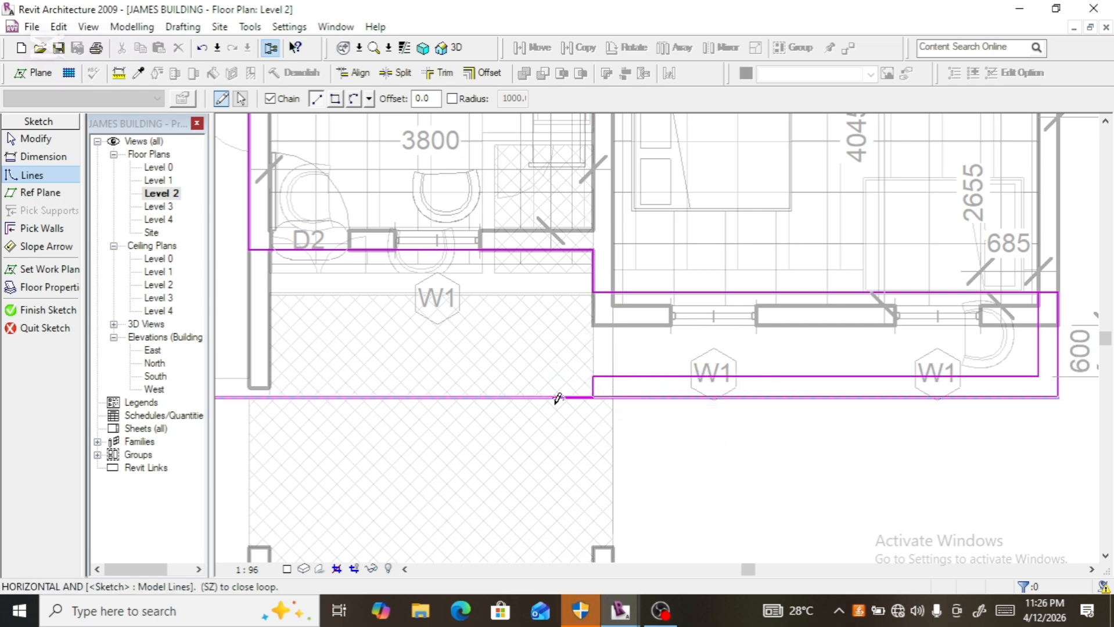
- Trim the new boundary lines to the slab's front and rear lines, and delete the leftover outer side line
click(432, 74)
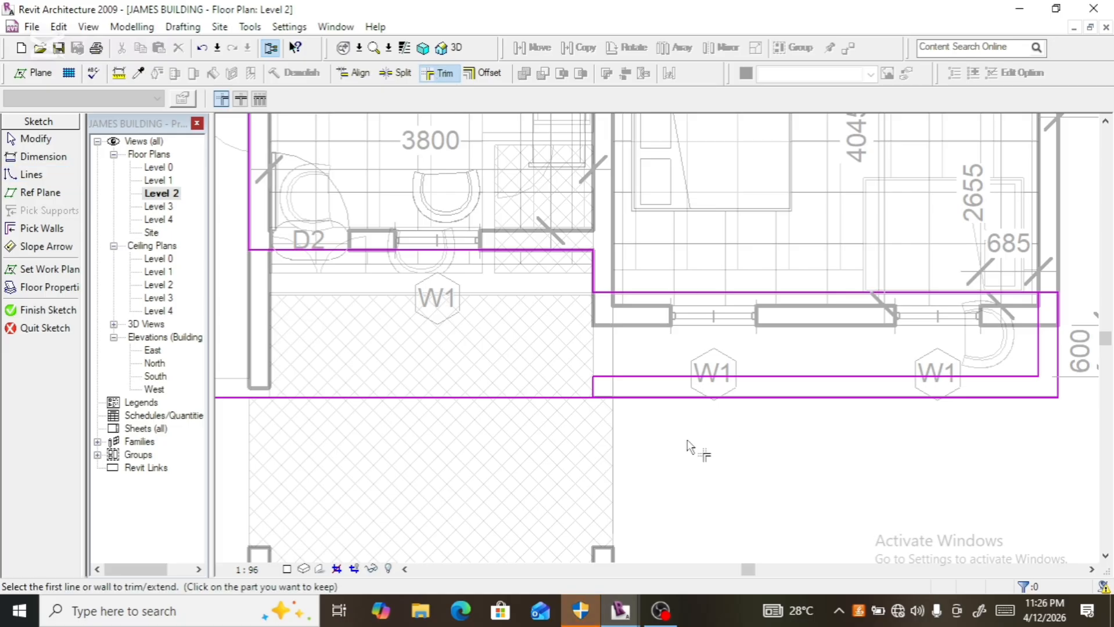
click(592, 387)
click(555, 396)
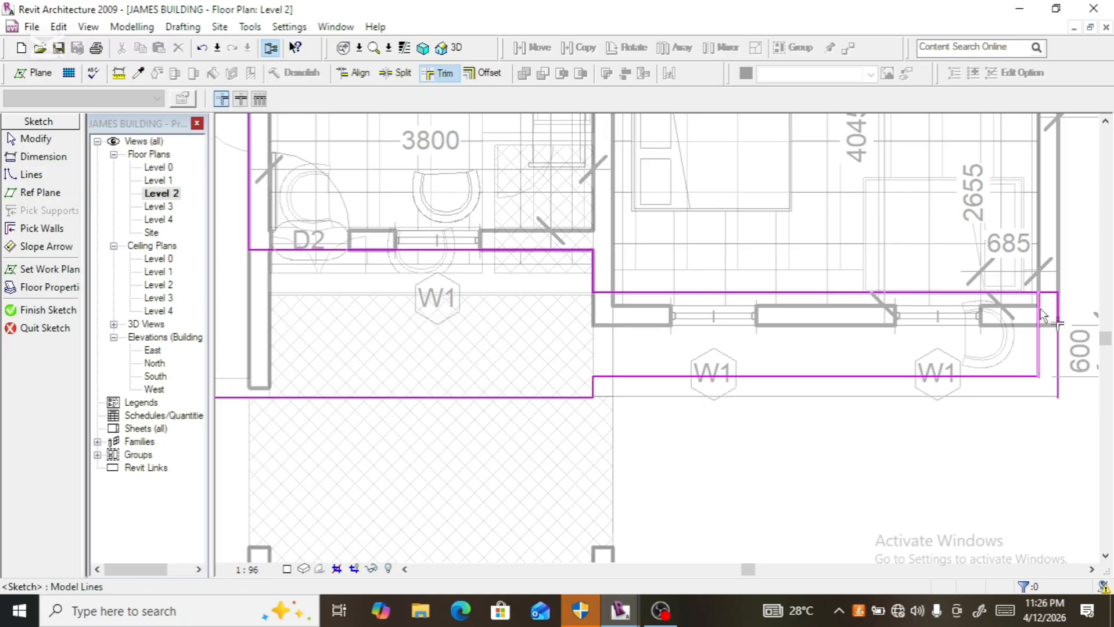
click(1040, 314)
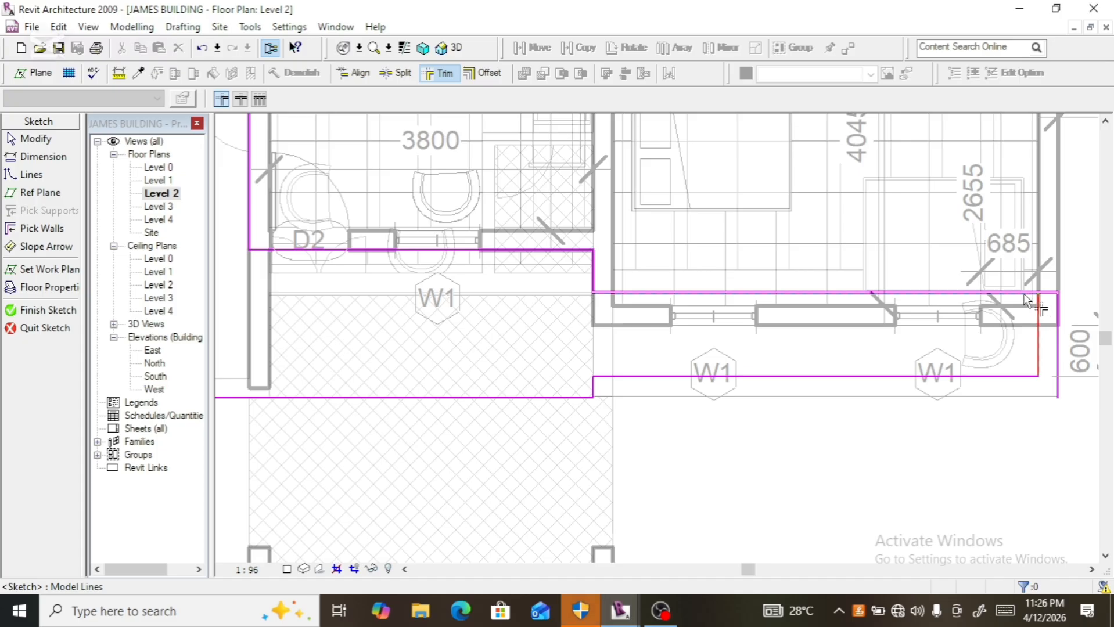
click(1025, 293)
key(Escape)
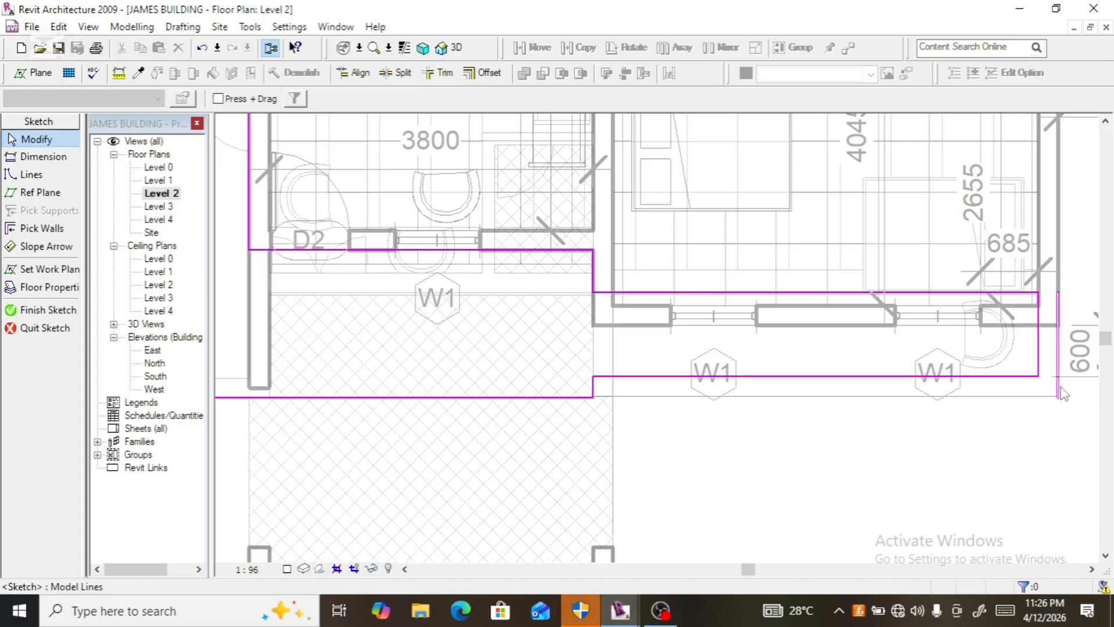
click(1058, 389)
key(Delete)
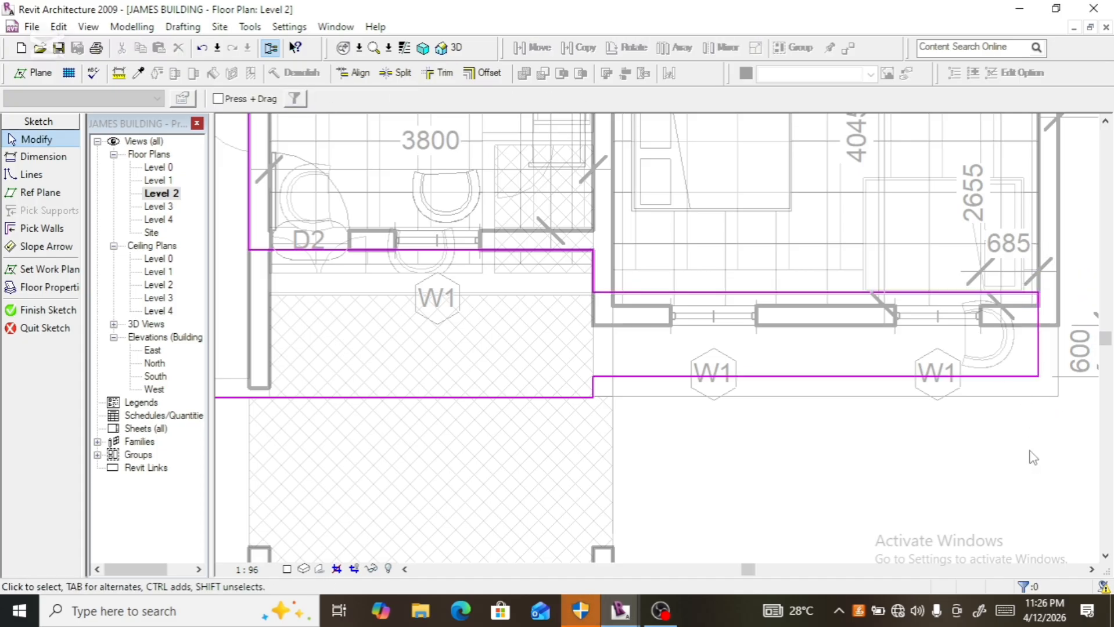
- Move the rear boundary line to the two-window bedroom wall's outer face, 600 mm from the front line, and finish the slab sketch
click(678, 292)
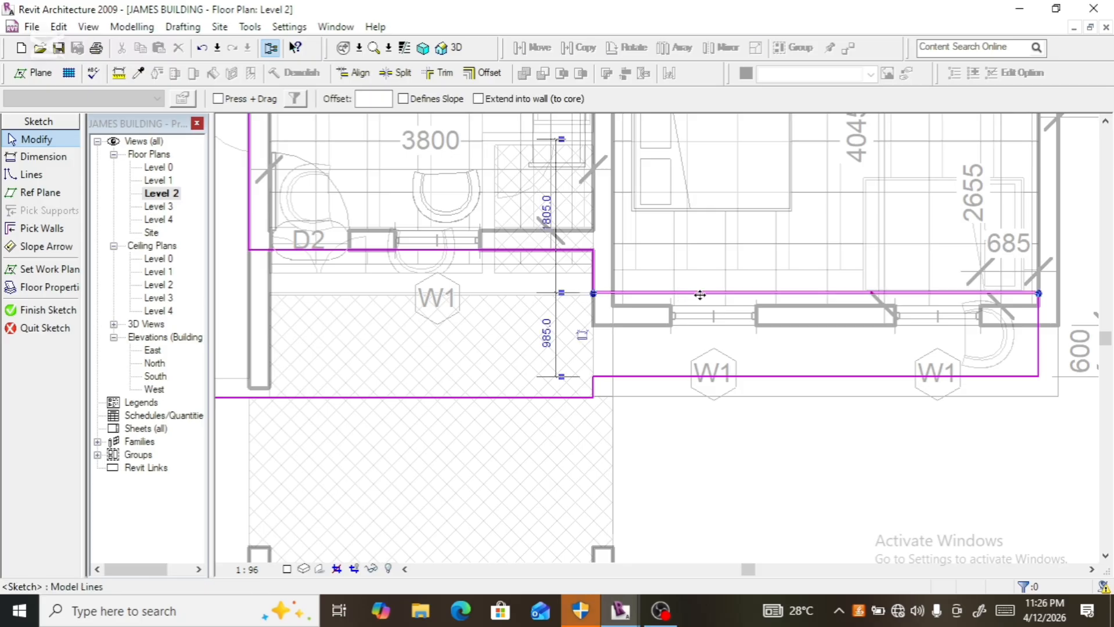
drag(703, 320, 708, 333)
scroll(704, 354, down, 2)
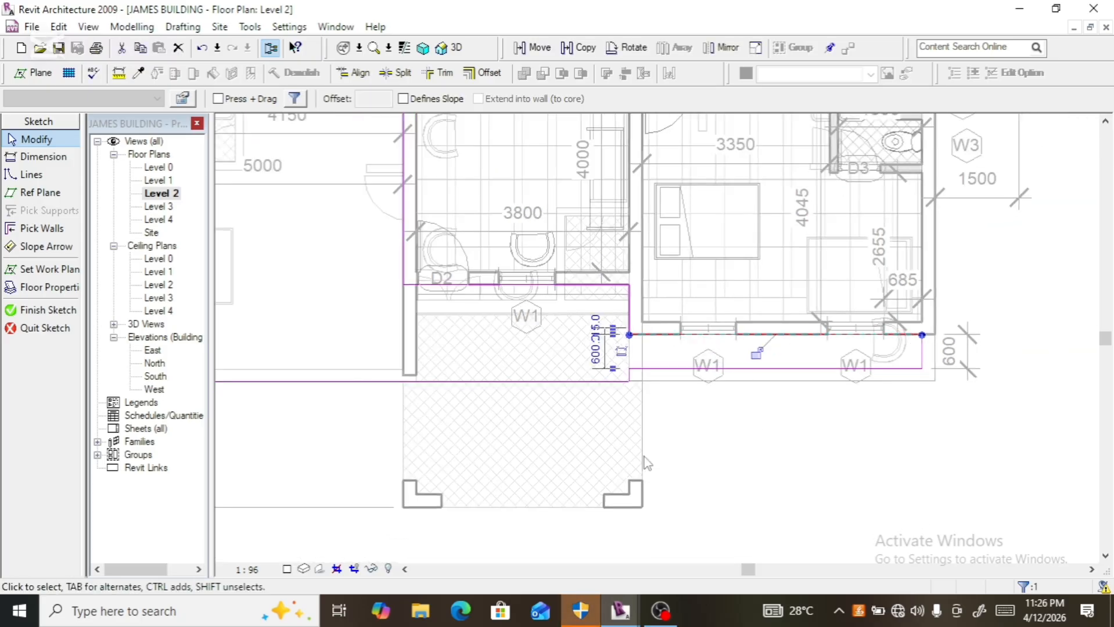
scroll(609, 419, up, 2)
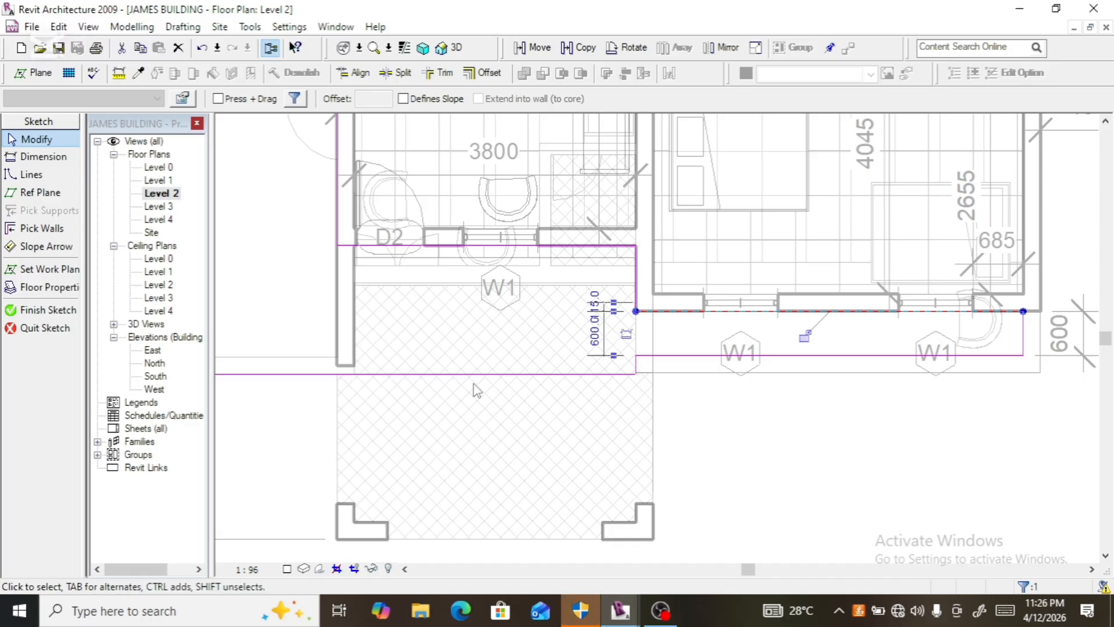
scroll(473, 381, down, 2)
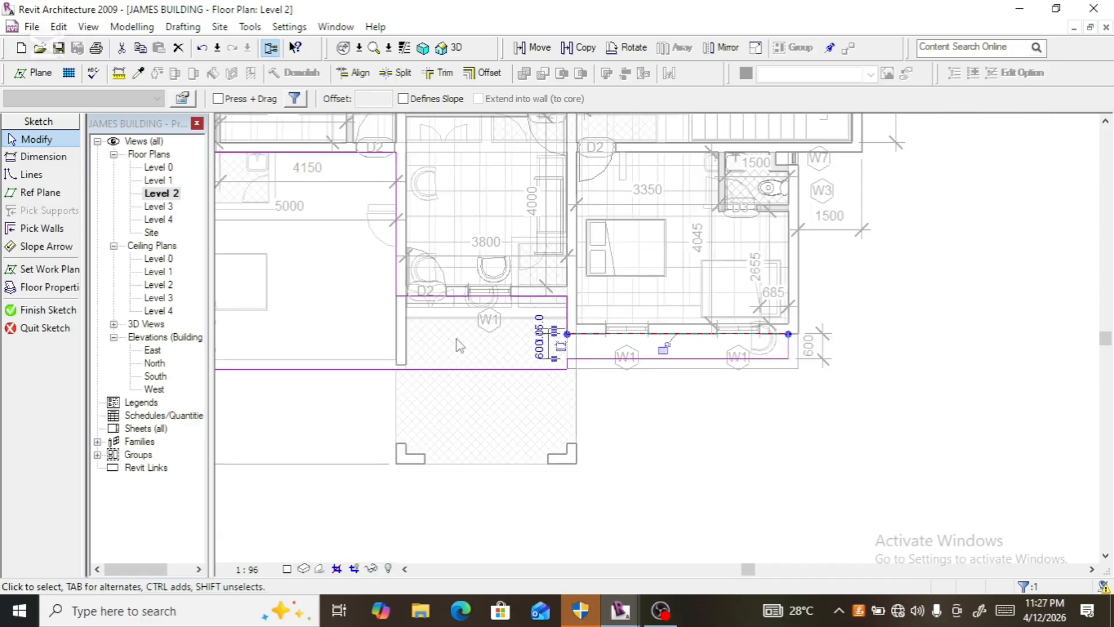
scroll(463, 323, up, 2)
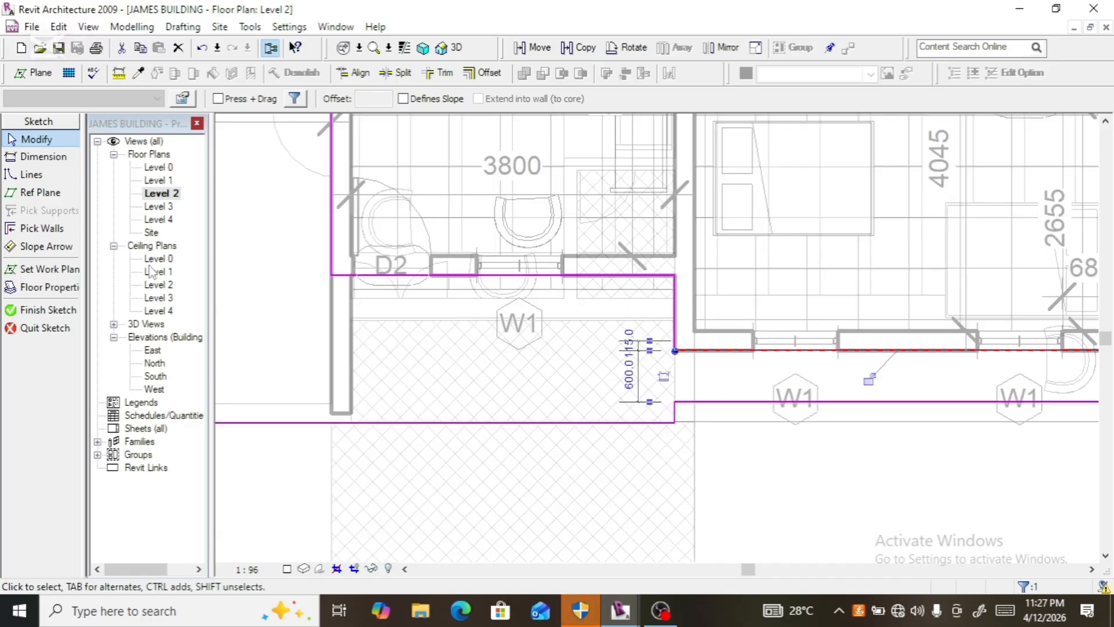
click(44, 310)
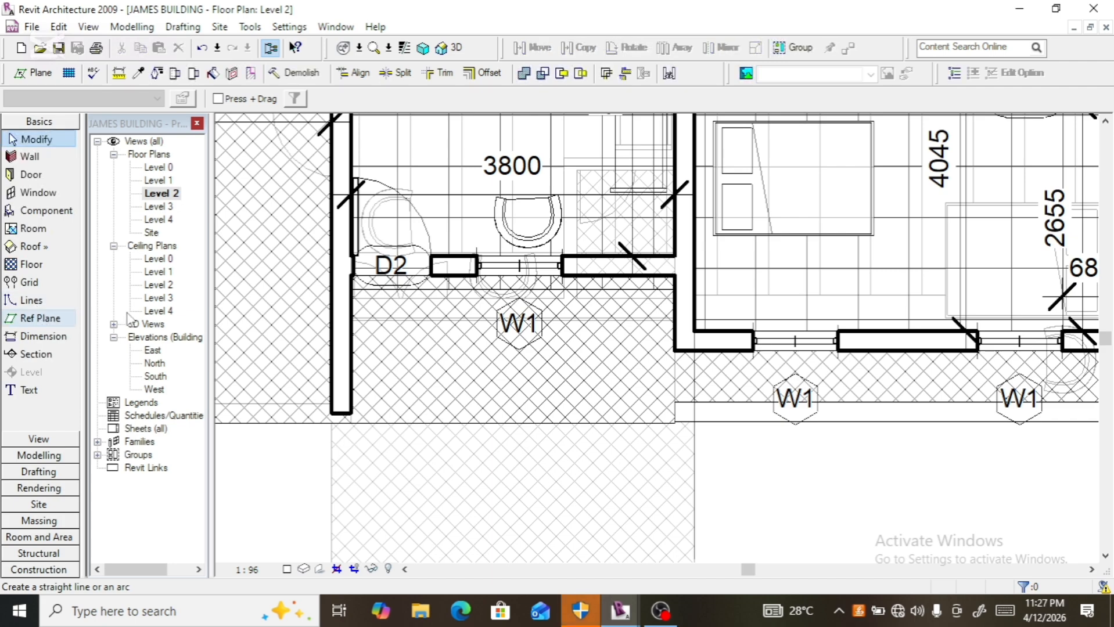
- In the 3D view, select the lower-storey wall on the porch side of the ledge and begin editing its profile
scroll(370, 260, down, 2)
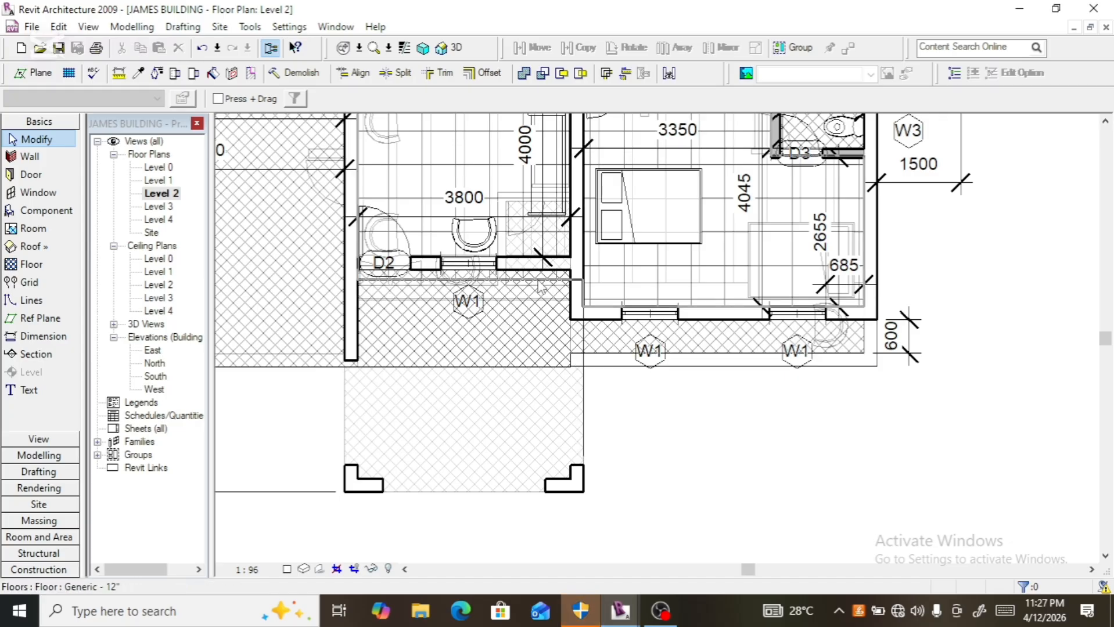
scroll(465, 348, down, 2)
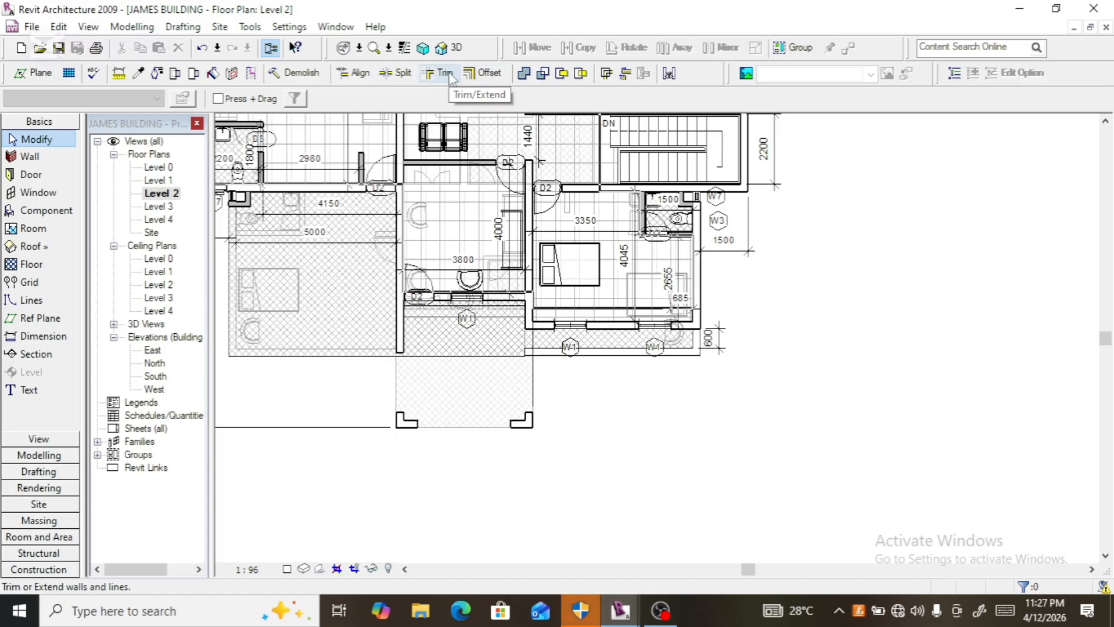
click(457, 51)
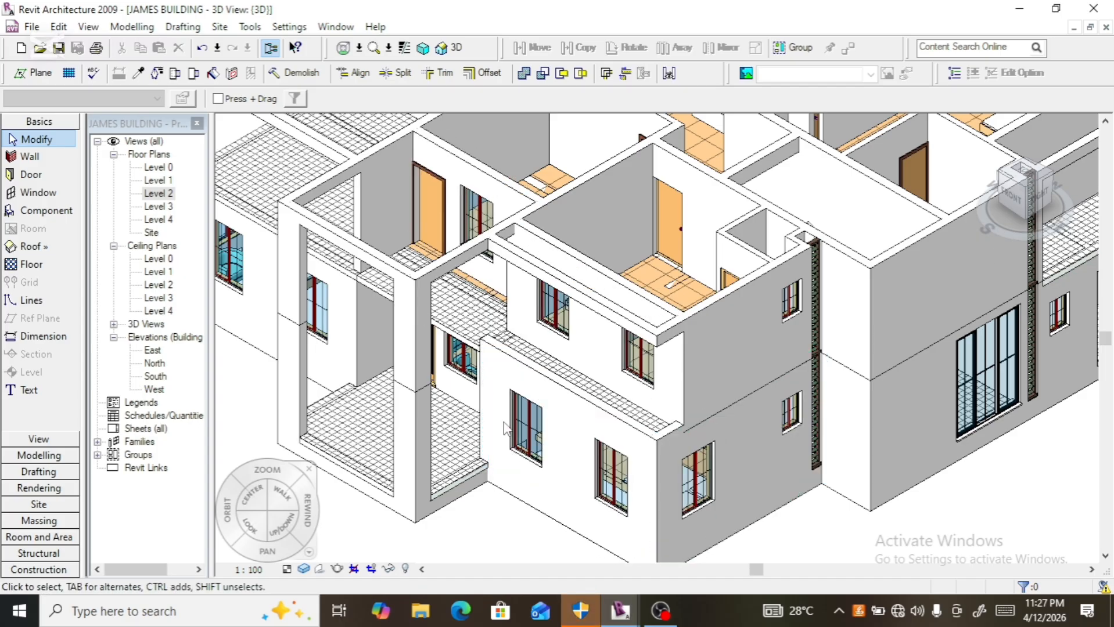
scroll(498, 339, up, 5)
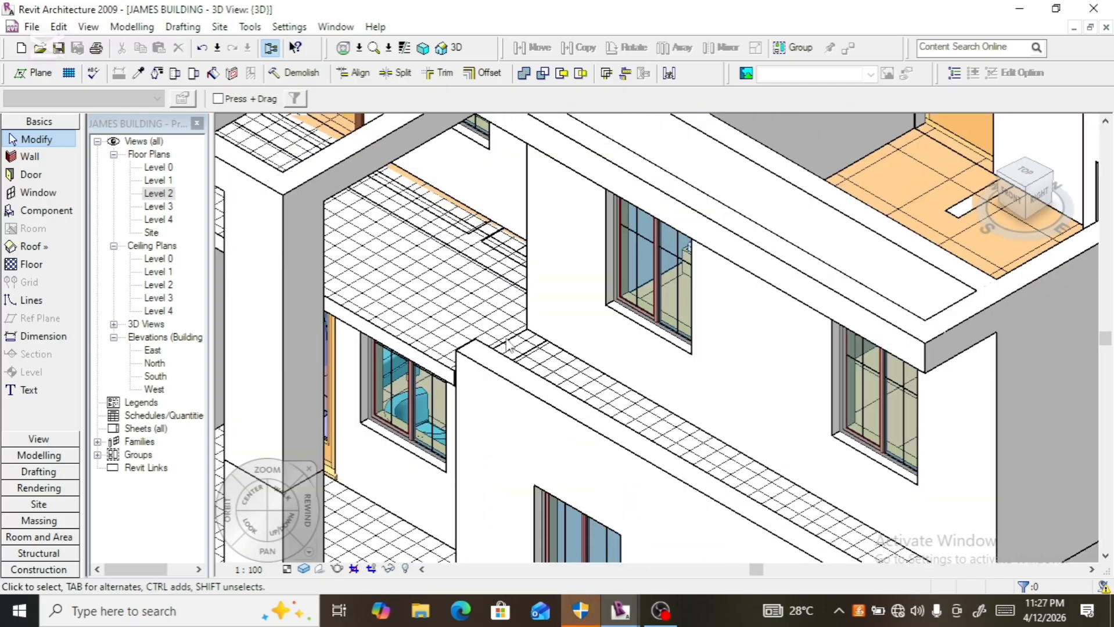
click(528, 361)
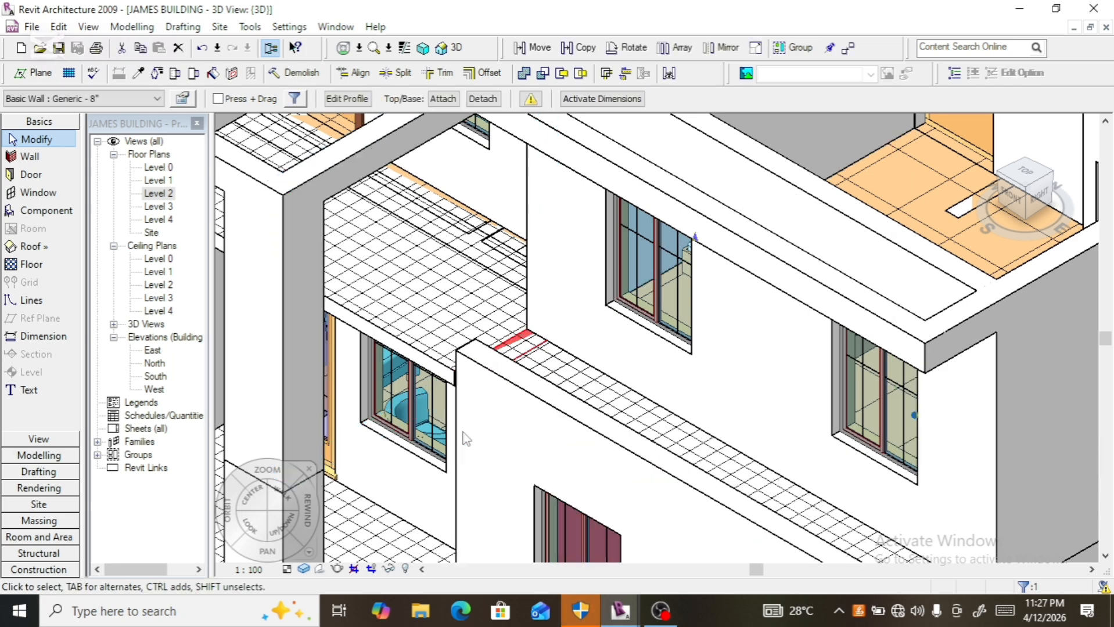
scroll(453, 433, down, 5)
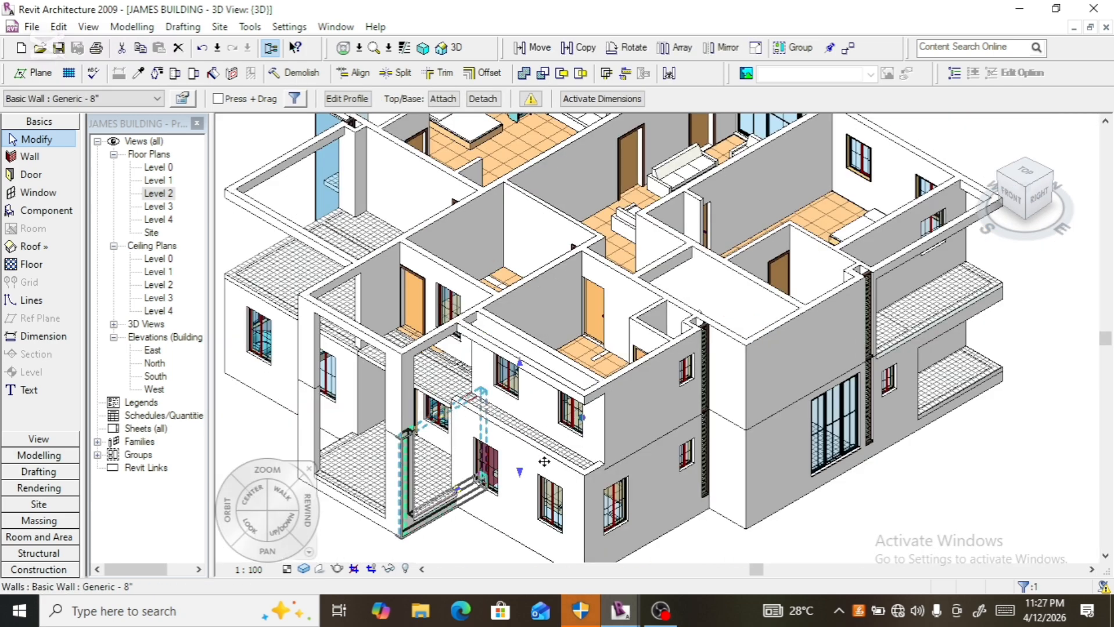
click(348, 99)
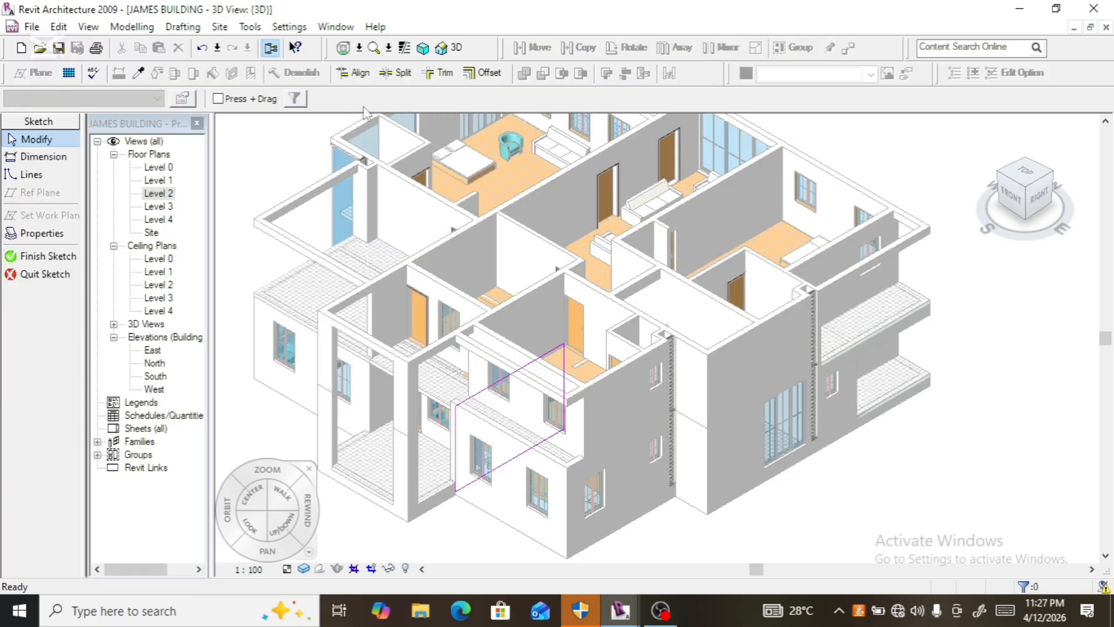
- On the side wall's profile, sketch a line 200 mm up from the top edge to the overhanging upper wall, then about 460 mm towards the front
click(1036, 201)
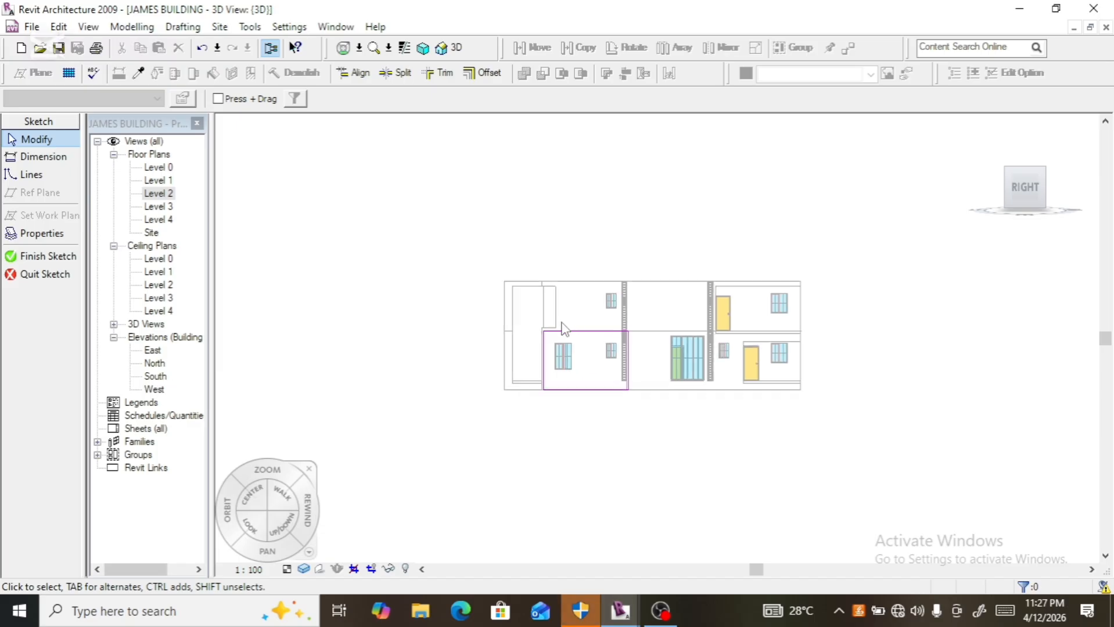
scroll(562, 329, up, 8)
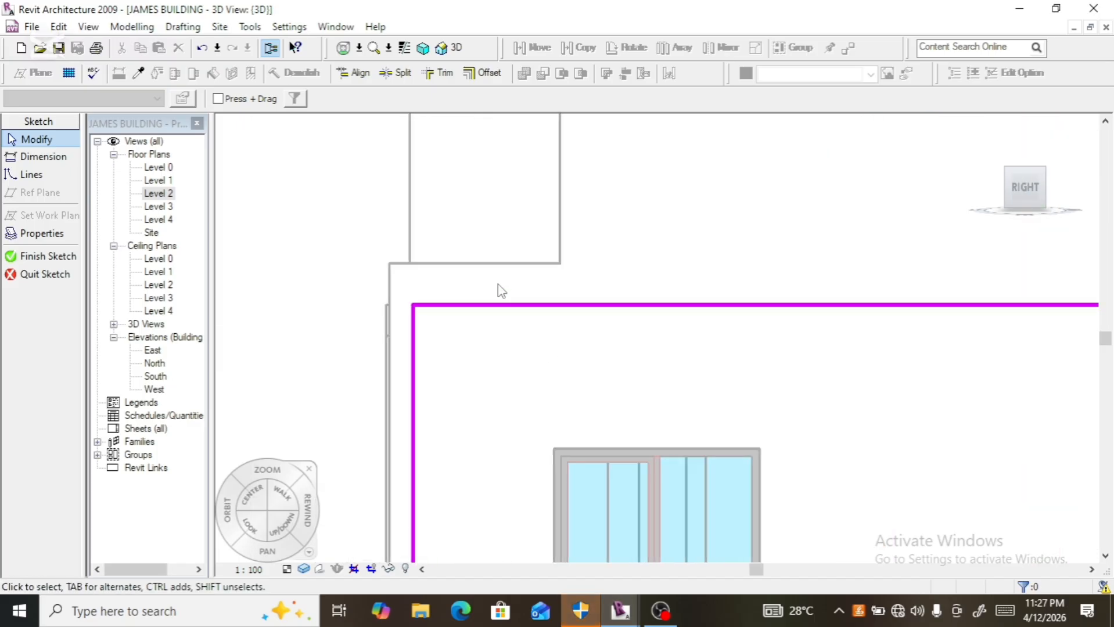
click(33, 174)
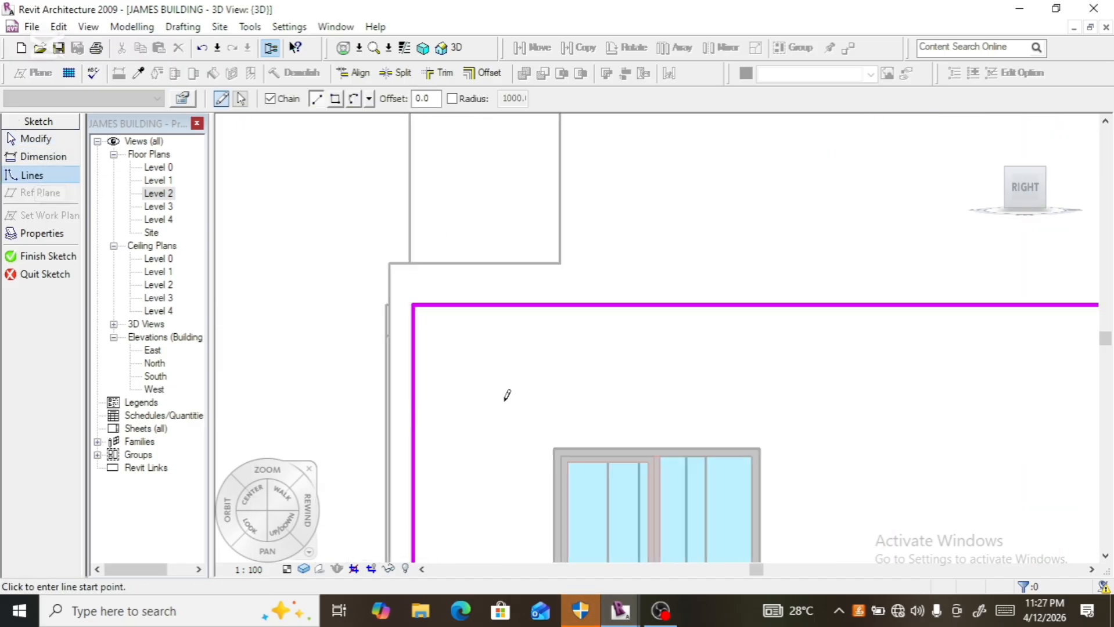
click(559, 304)
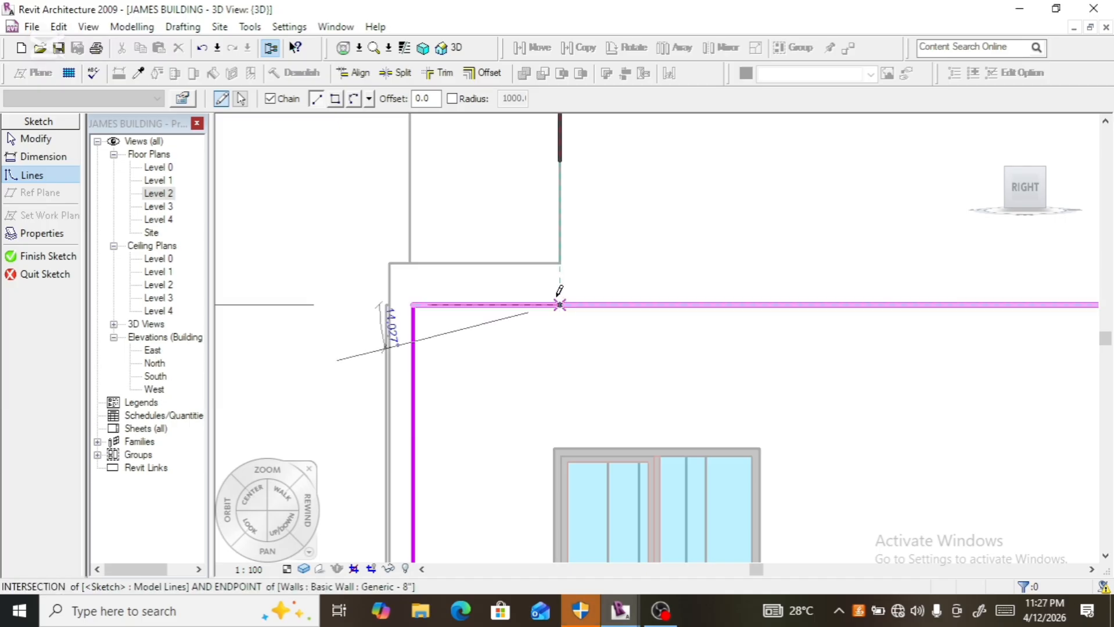
click(560, 262)
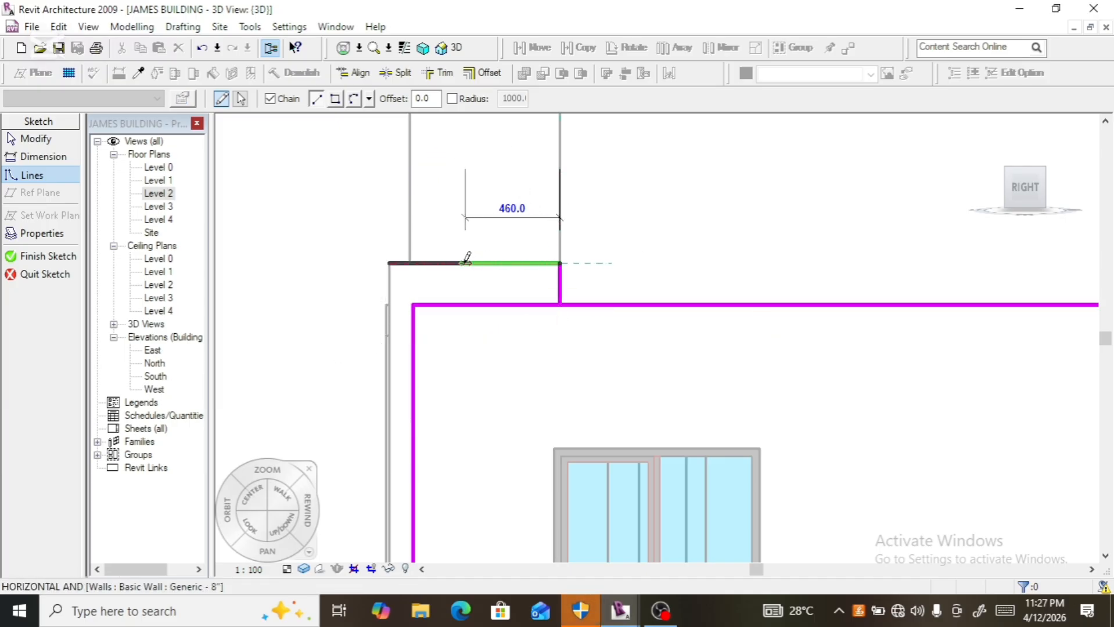
click(466, 262)
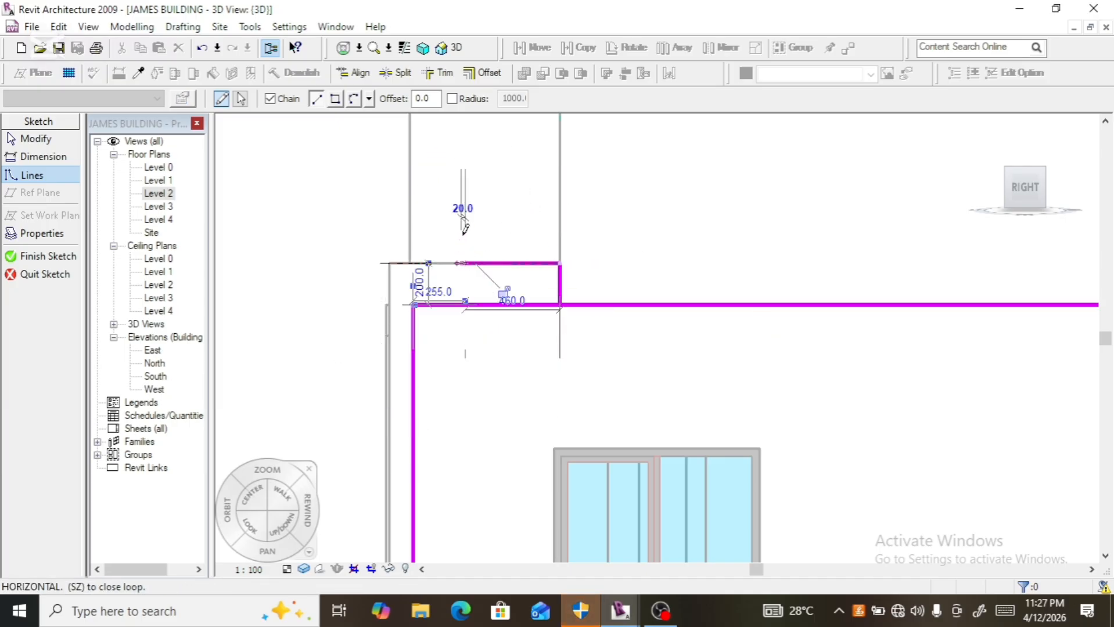
- Trim the new lines against the profile's front and top edges to form a raised front corner, and finish the sketch
click(439, 73)
click(499, 265)
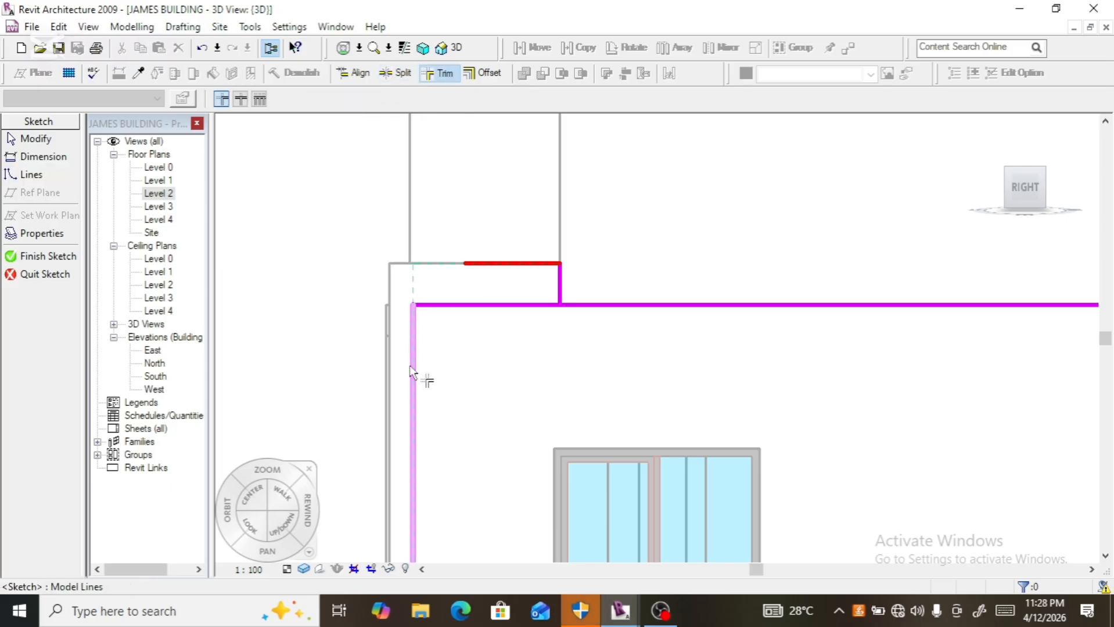
click(411, 369)
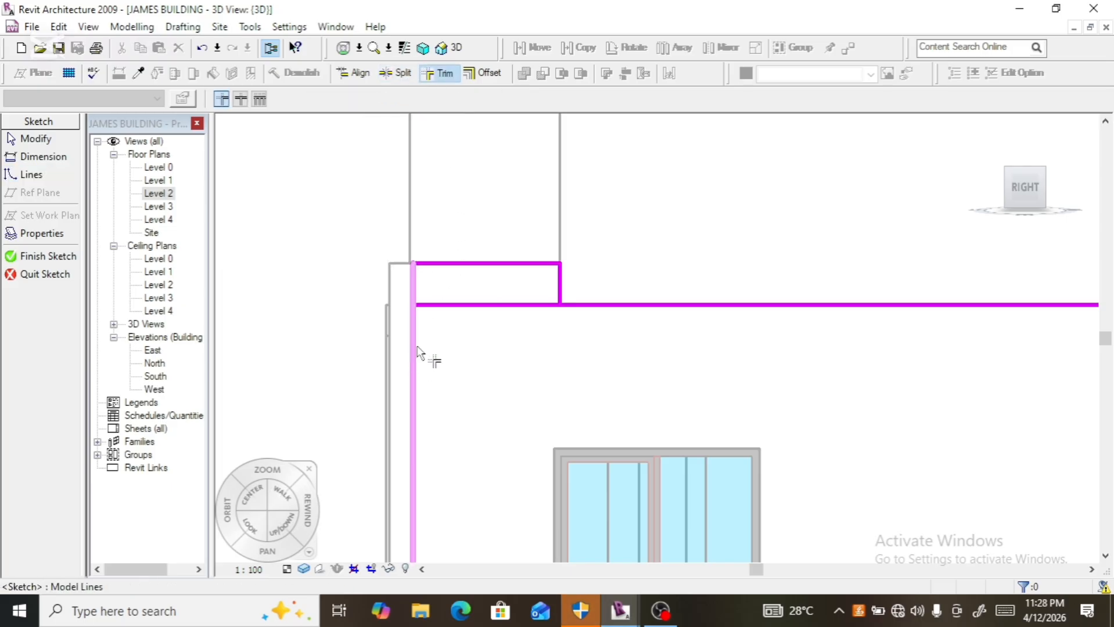
click(562, 284)
click(583, 305)
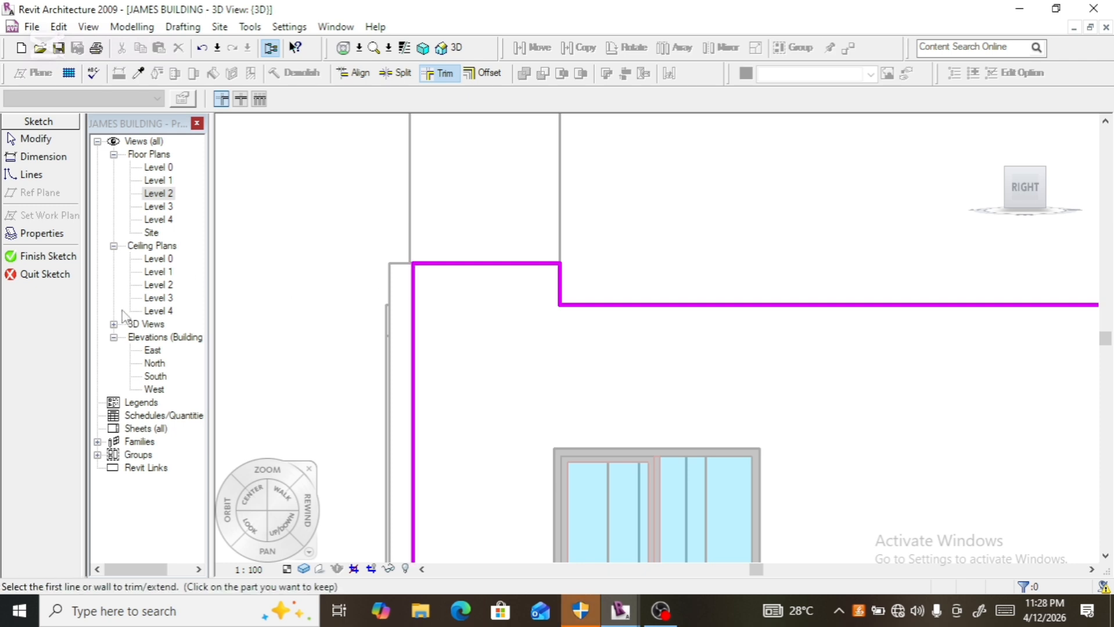
click(59, 256)
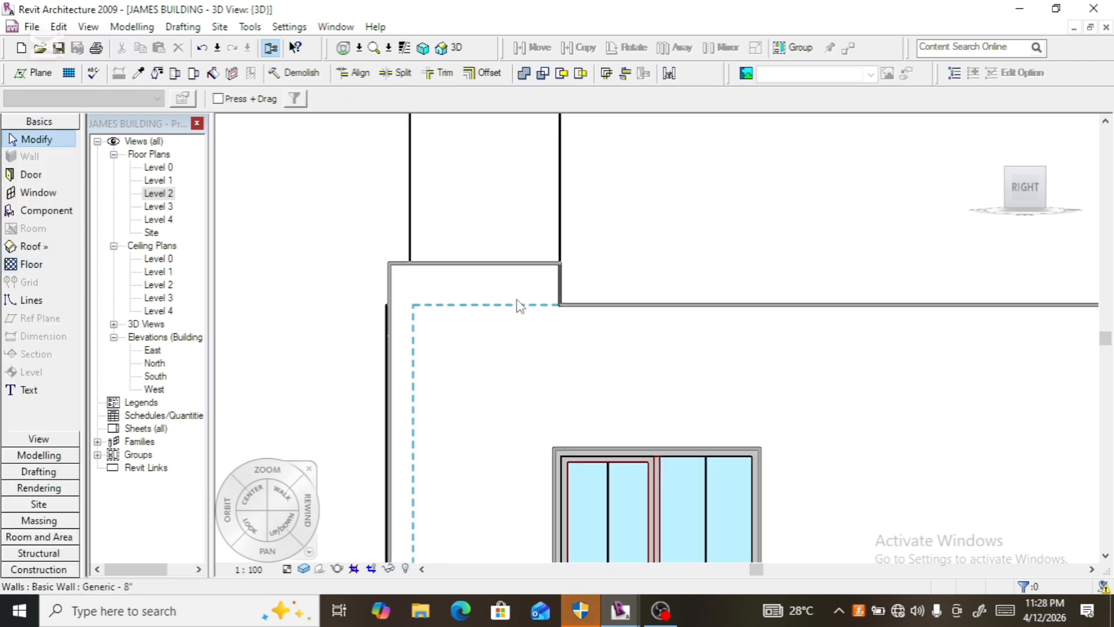
- Select the two-window lower front wall below the open terrace on the building's west side and begin editing its profile from the front
scroll(519, 307, down, 5)
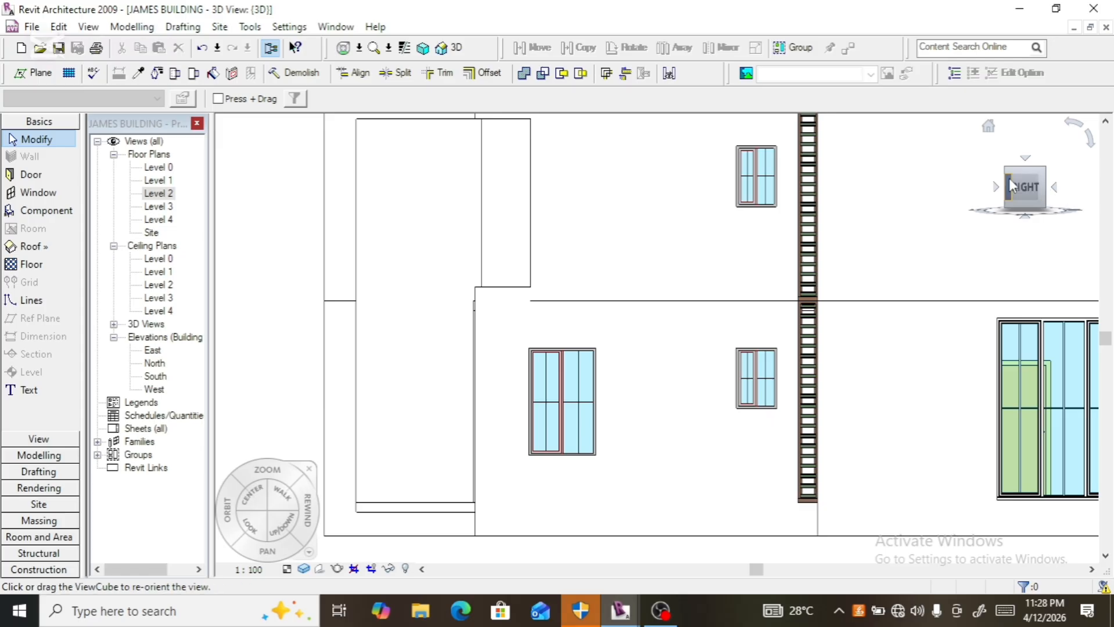
click(1024, 158)
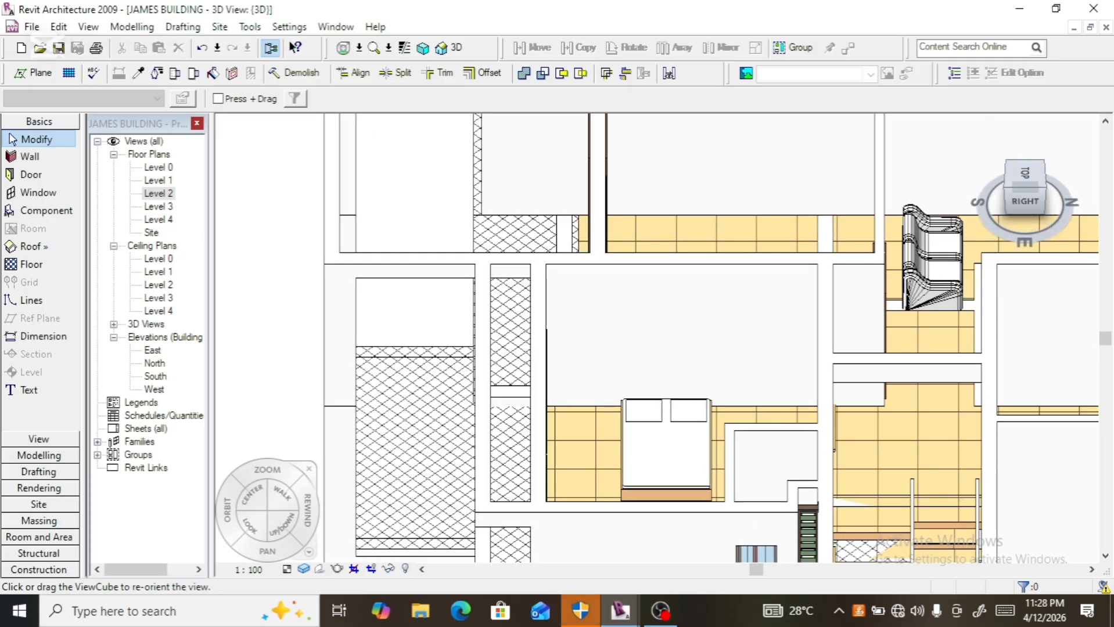
click(988, 126)
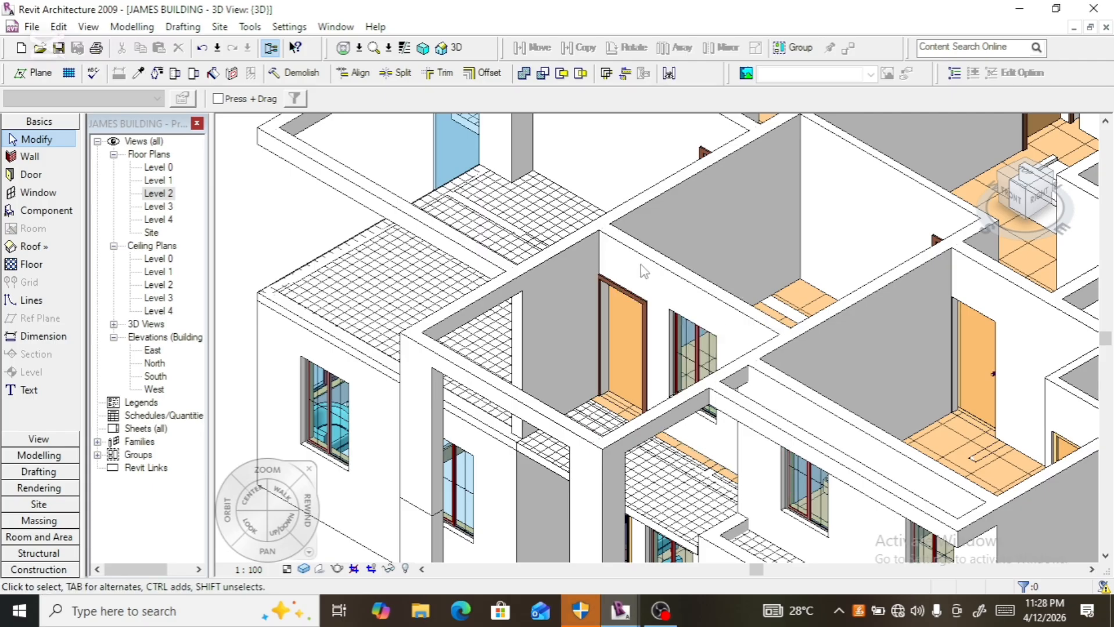
scroll(641, 269, down, 2)
scroll(650, 268, down, 2)
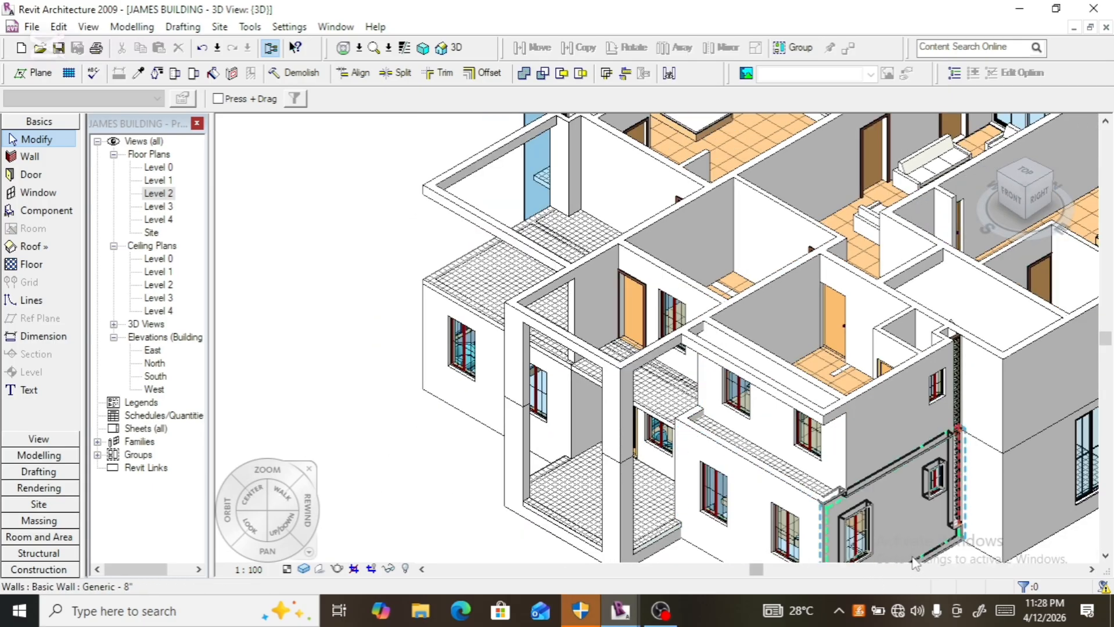
scroll(899, 536, up, 3)
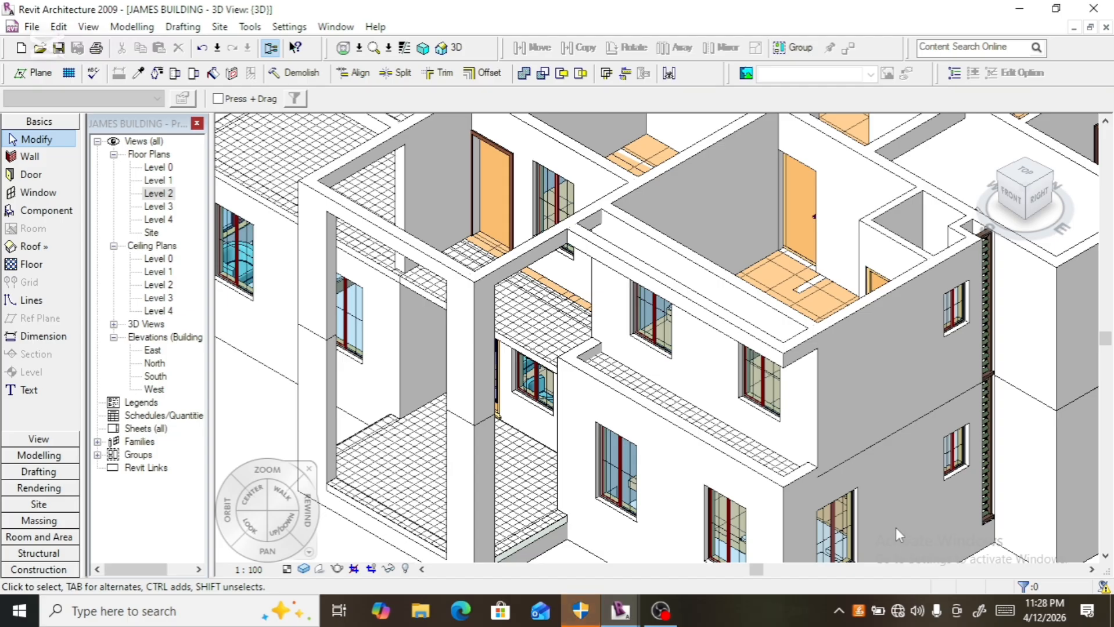
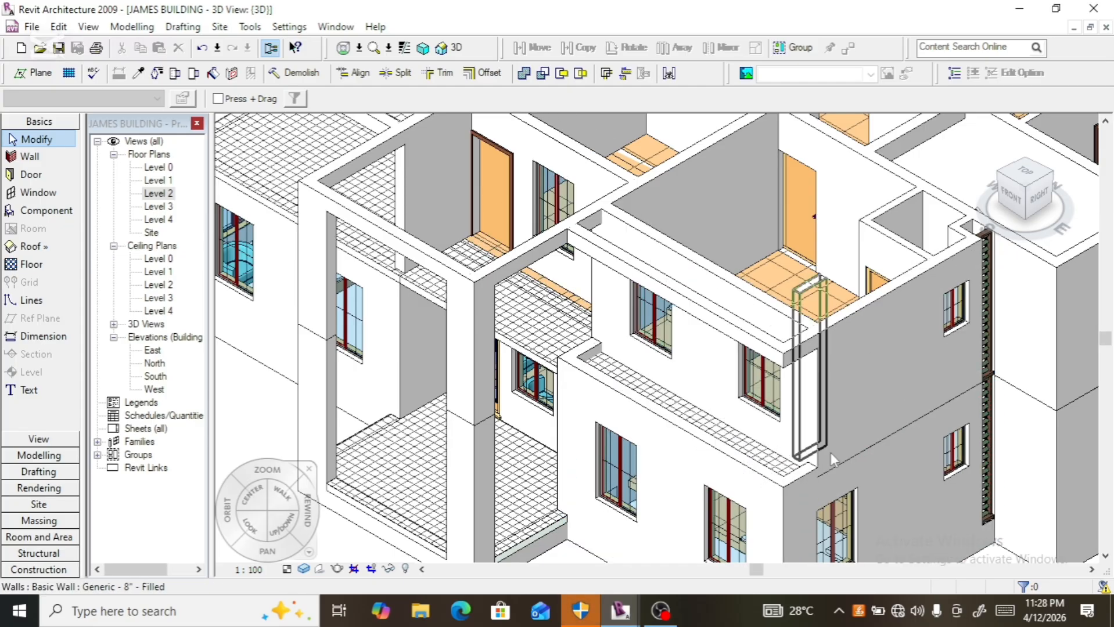
click(1022, 200)
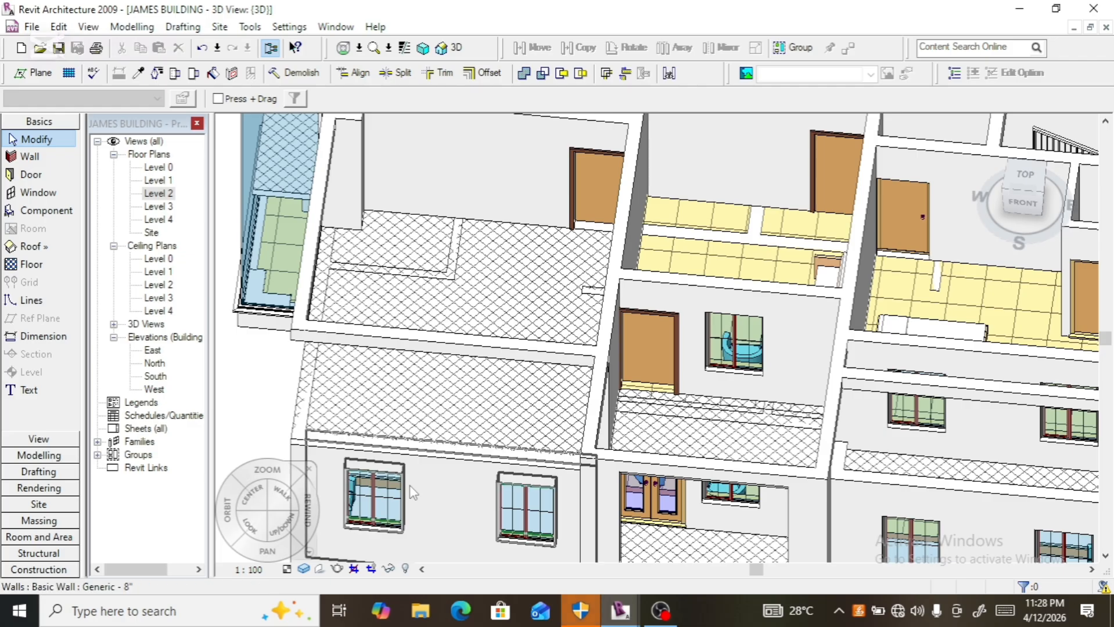
click(409, 485)
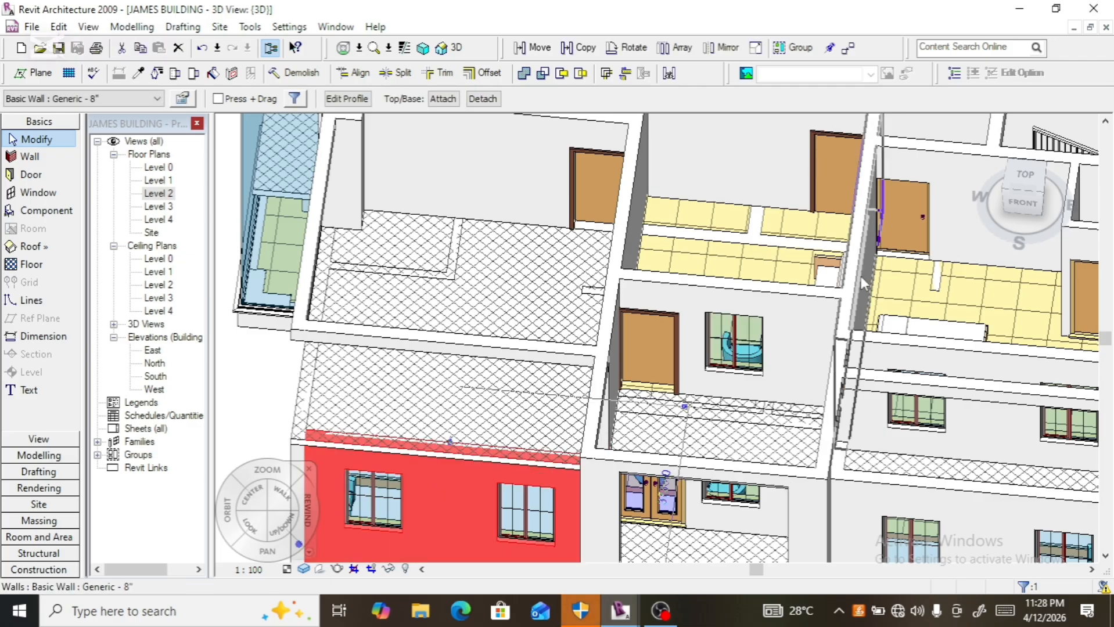
click(1031, 200)
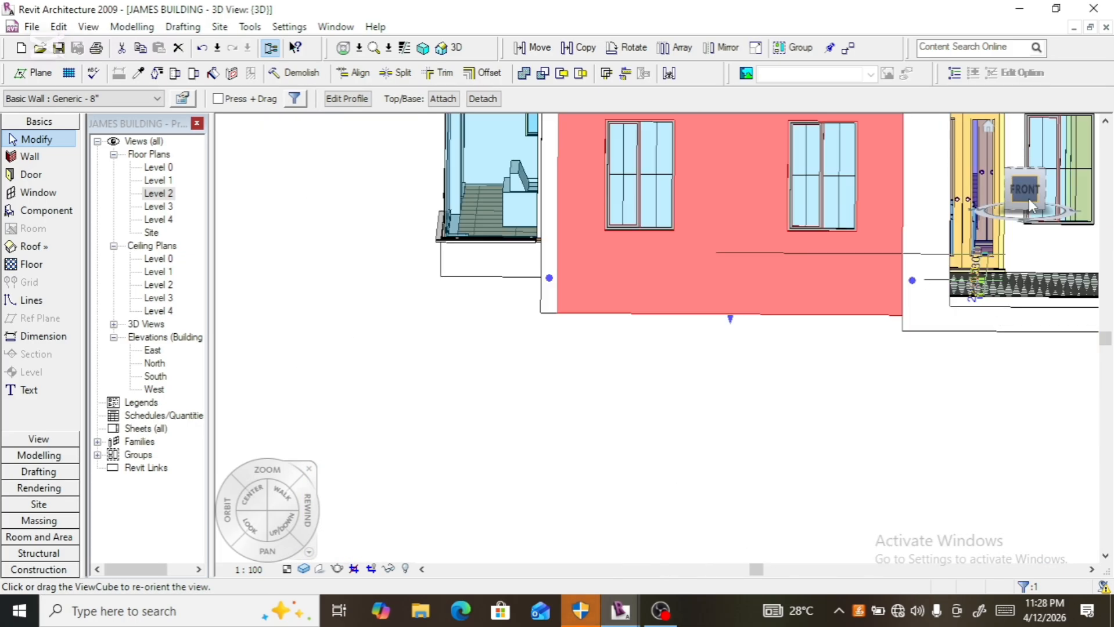
scroll(805, 266, down, 4)
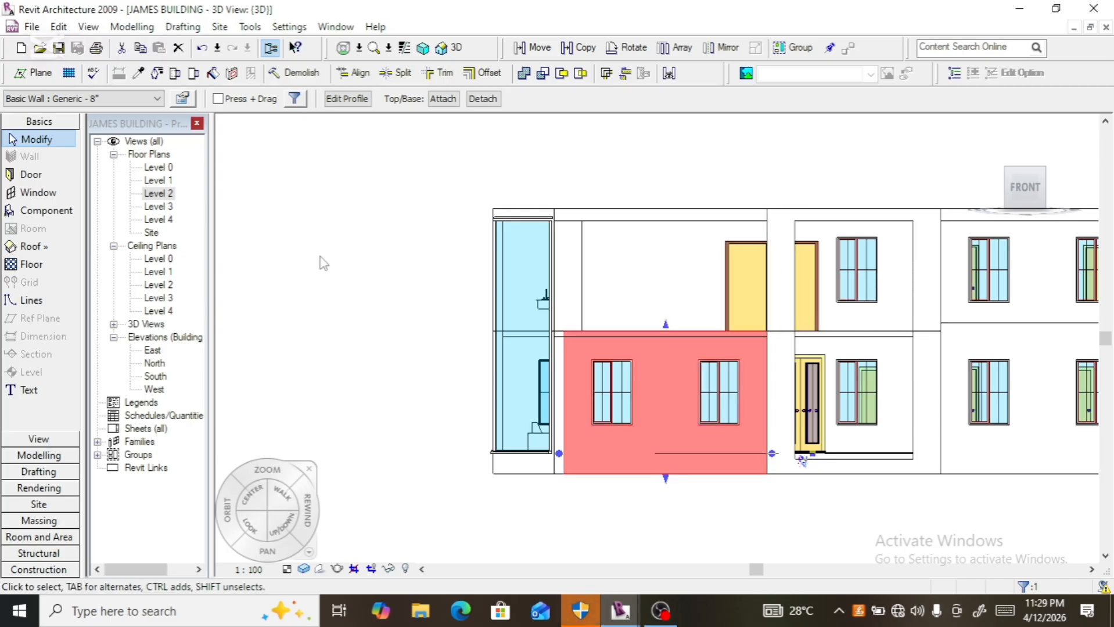
click(347, 99)
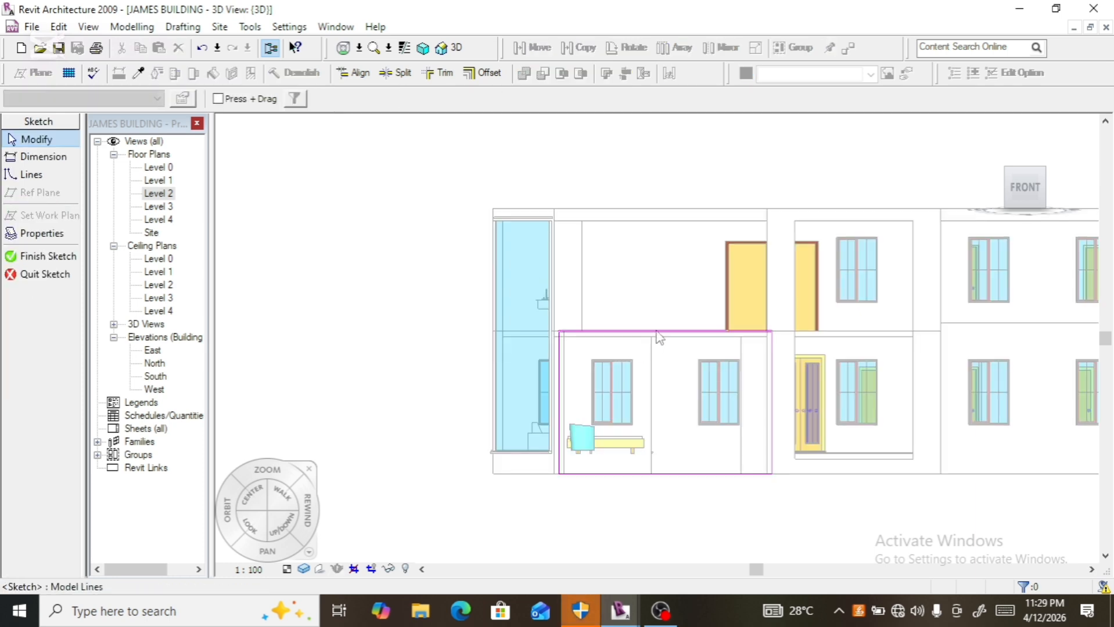
- Raise the top line of the front wall's profile above Level 2 by removing its constraints and increasing its height, and finish the sketch
click(658, 333)
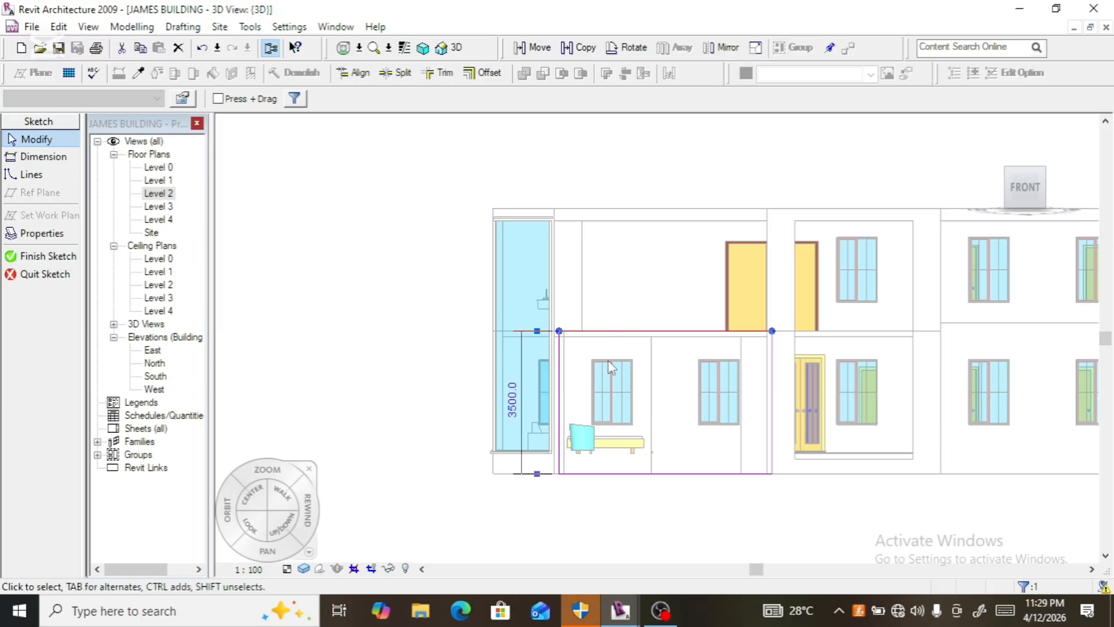
key(Up)
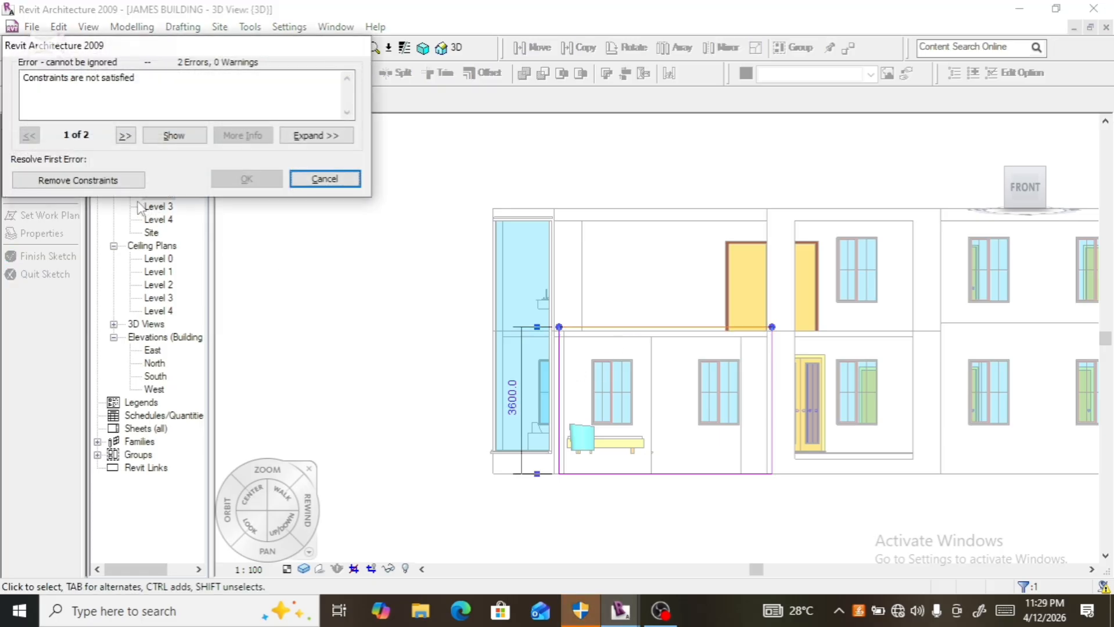
click(325, 178)
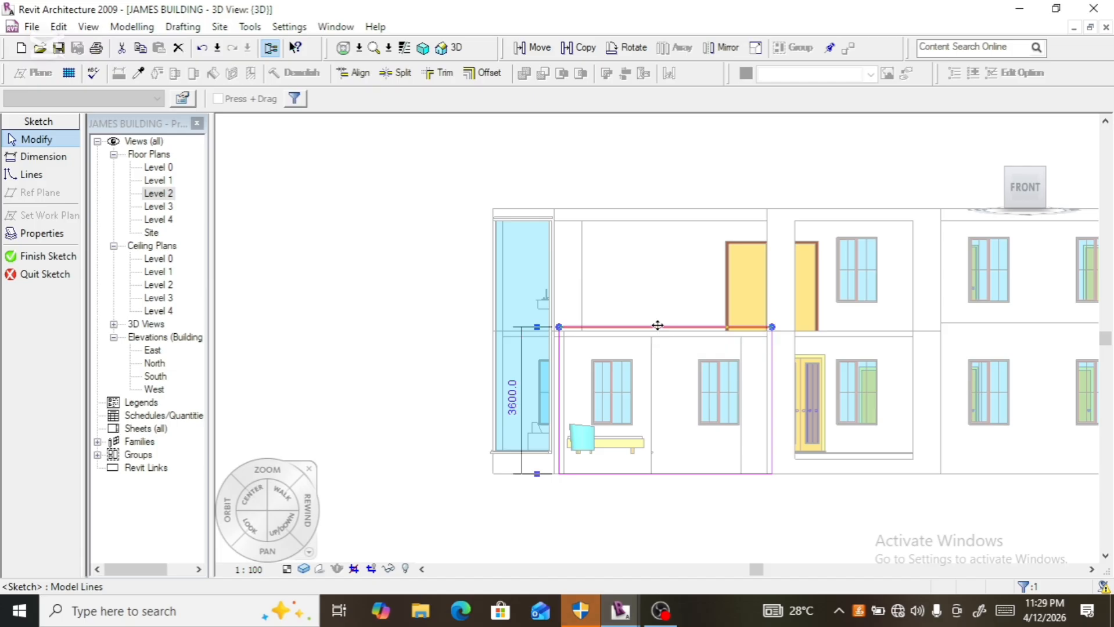
click(514, 401)
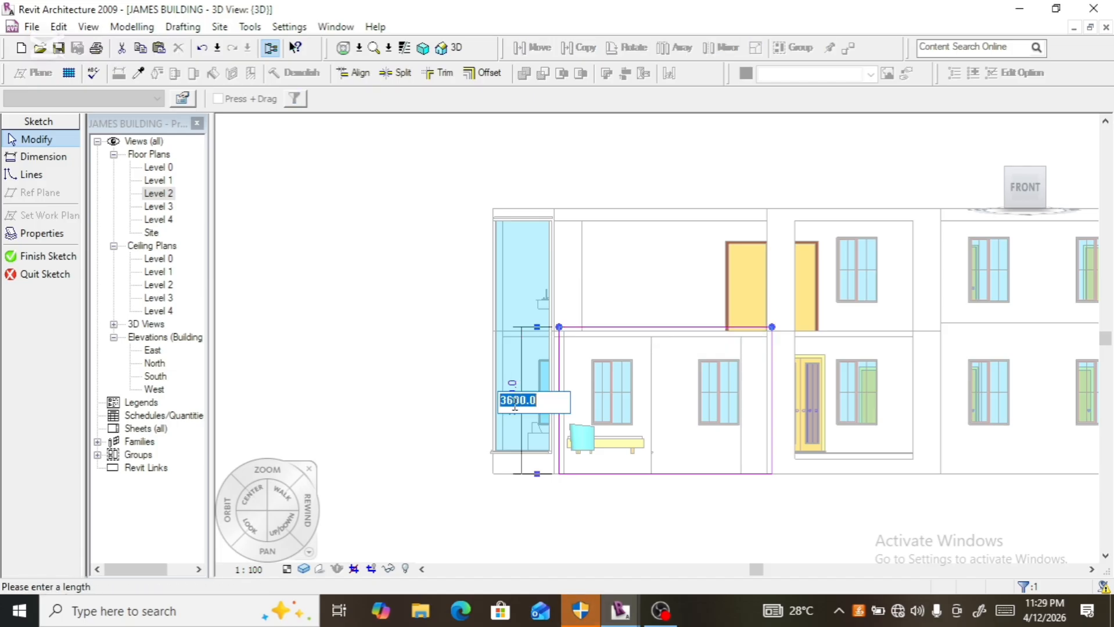
text(3)
key(Return)
click(232, 369)
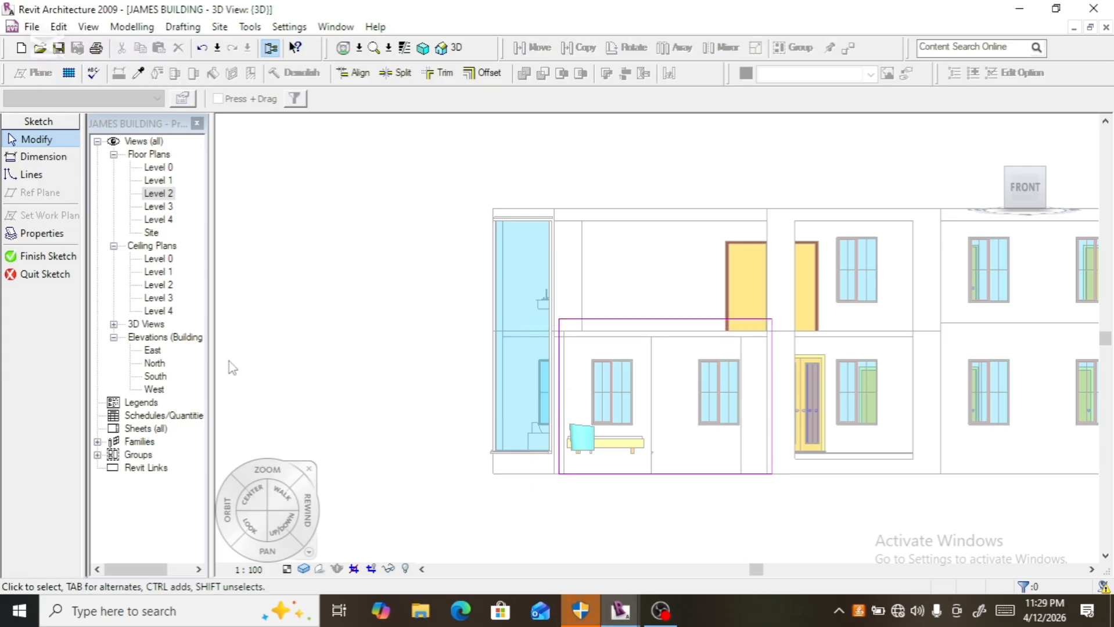
click(45, 257)
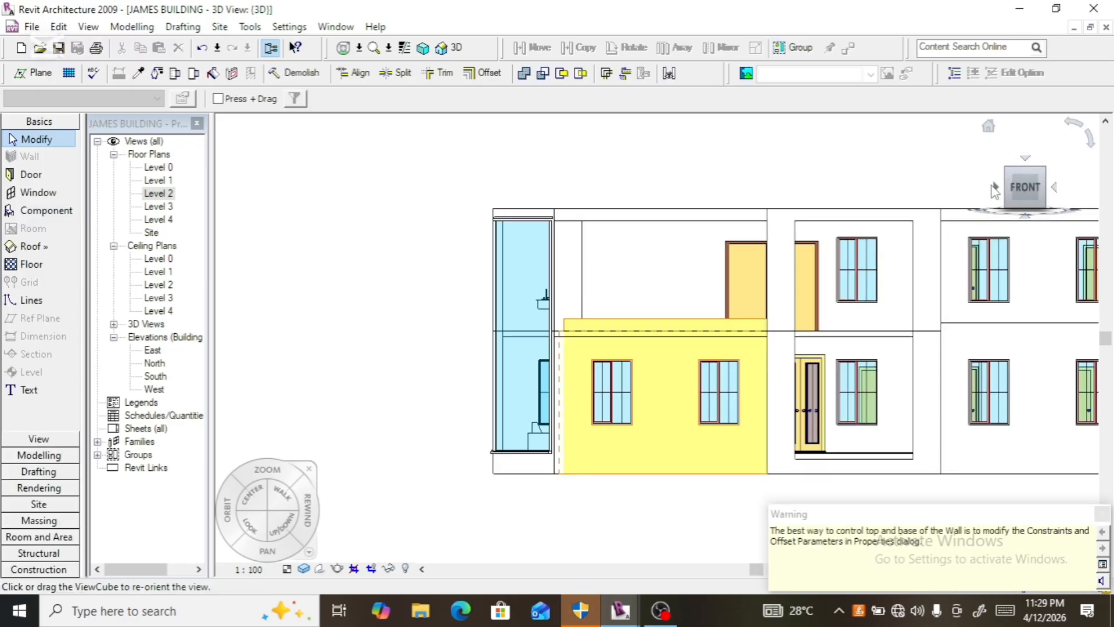
- Select the adjoining lower west side wall with the small and large windows, and begin editing its profile in the left view
click(995, 188)
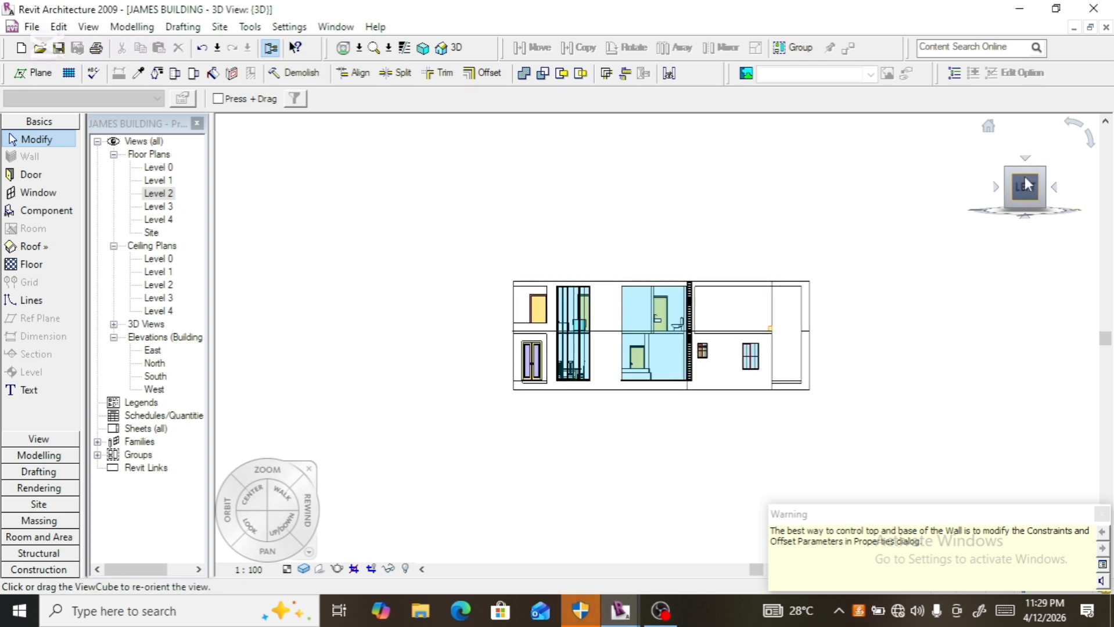
drag(1027, 189, 1027, 223)
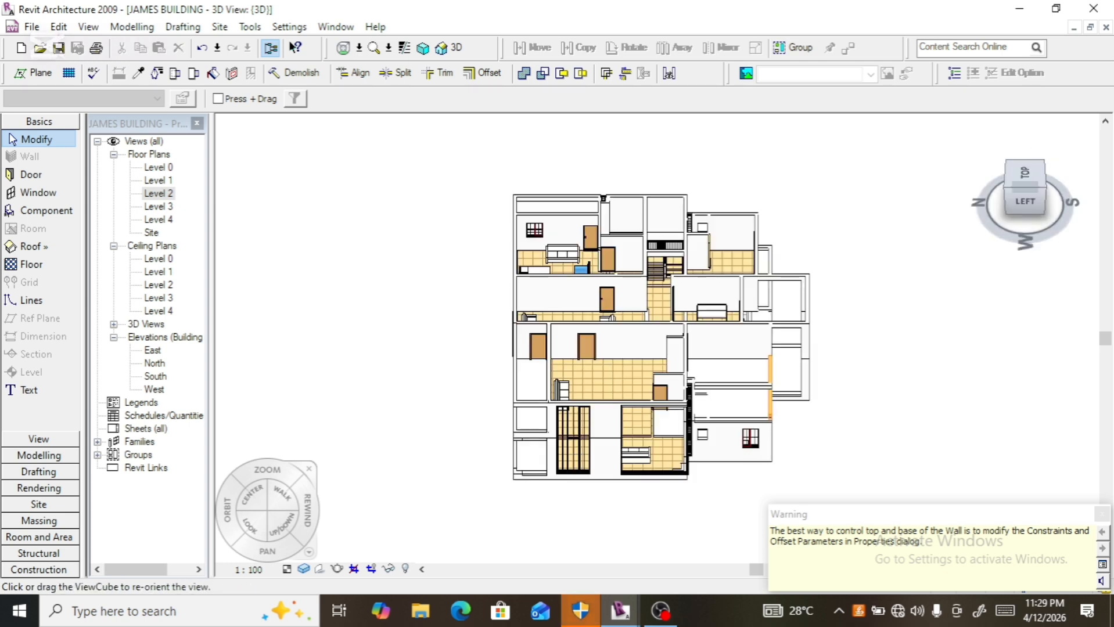
click(856, 374)
scroll(763, 473, up, 5)
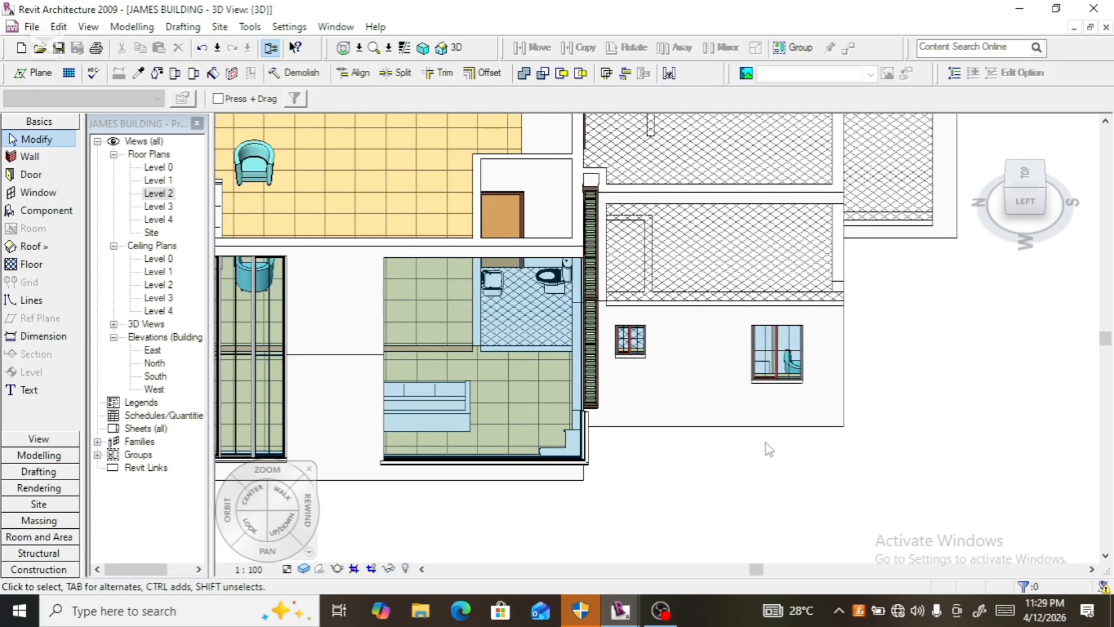
click(741, 433)
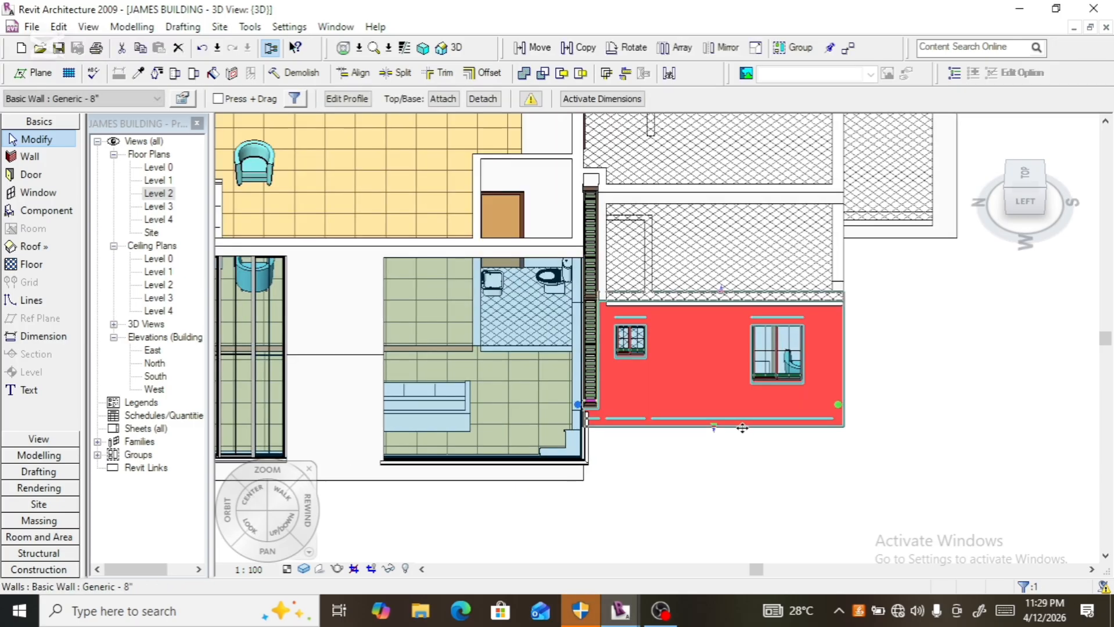
click(1024, 200)
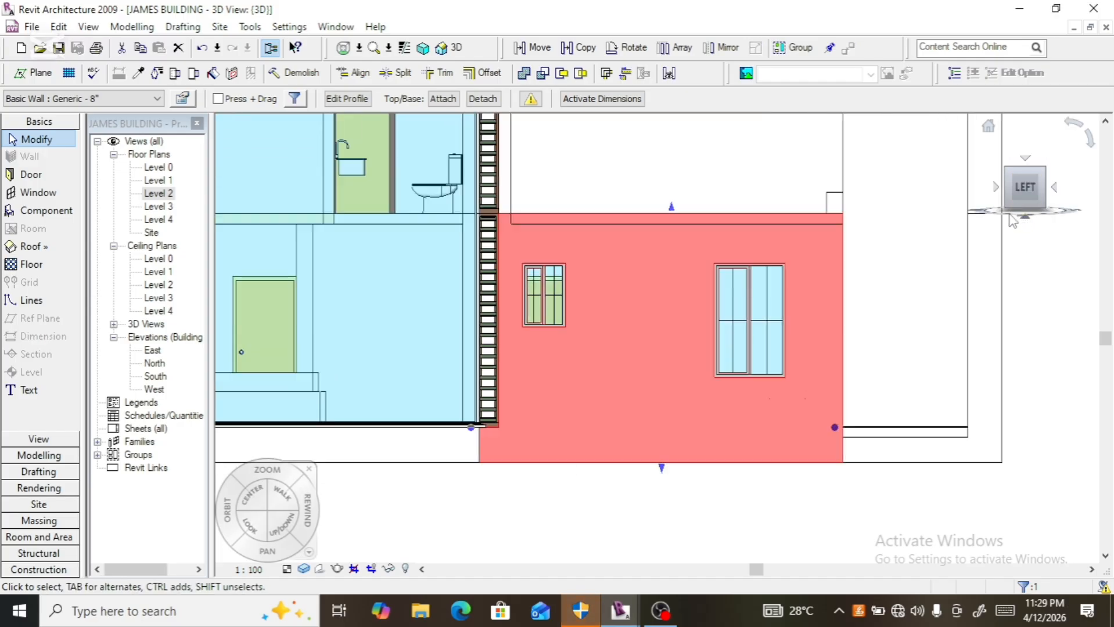
click(349, 102)
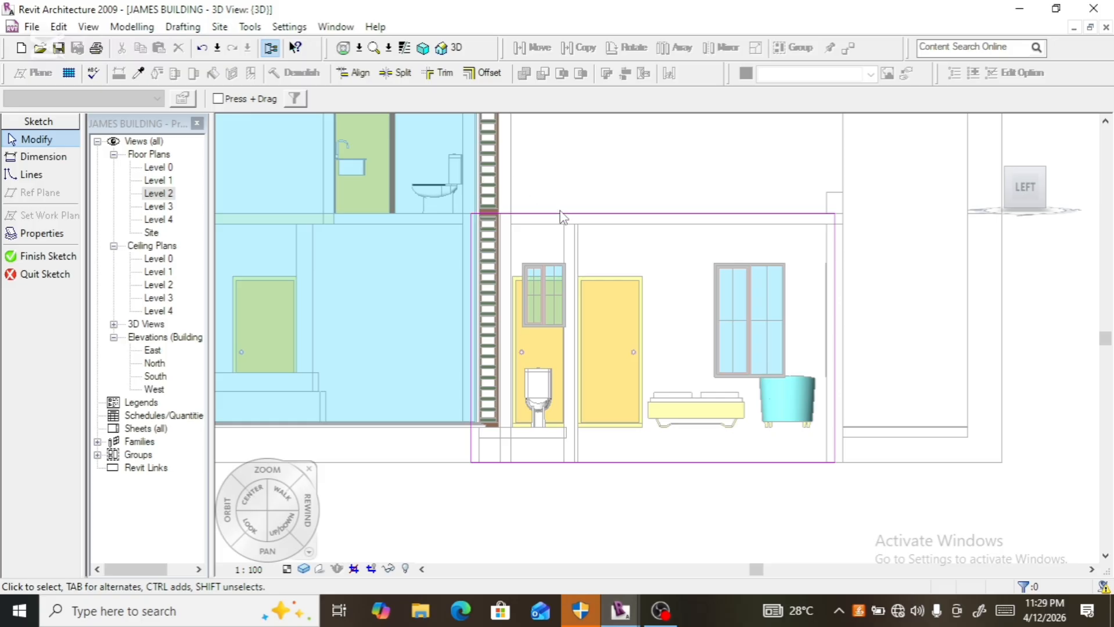
- Raise the top line of the lower west side wall's profile to 3800 by removing its constraints, and finish the sketch
click(556, 217)
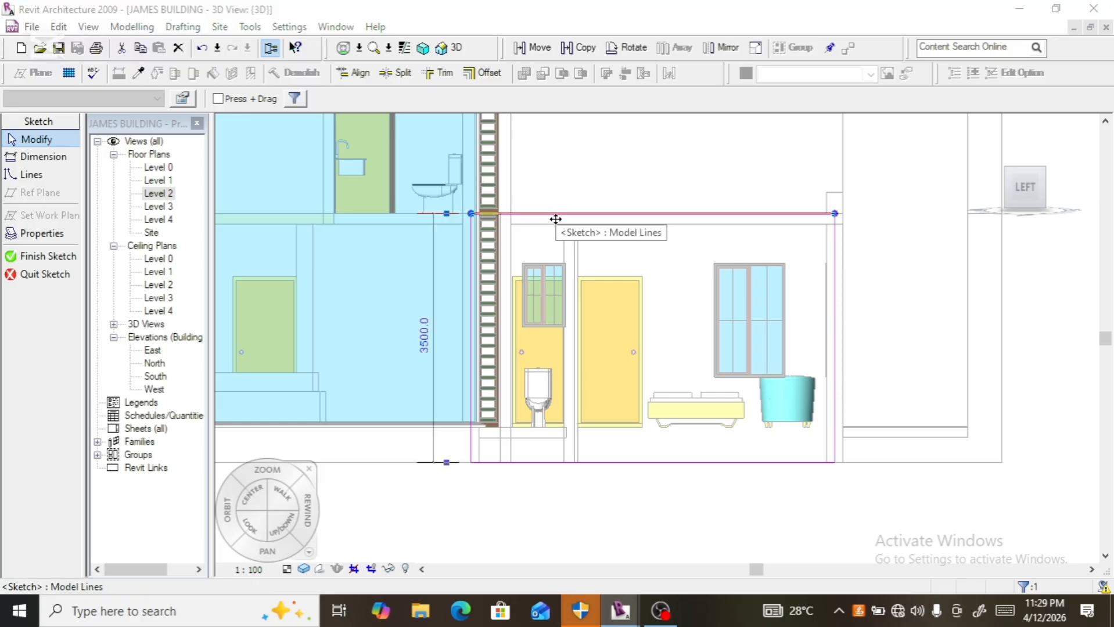
drag(557, 216, 557, 211)
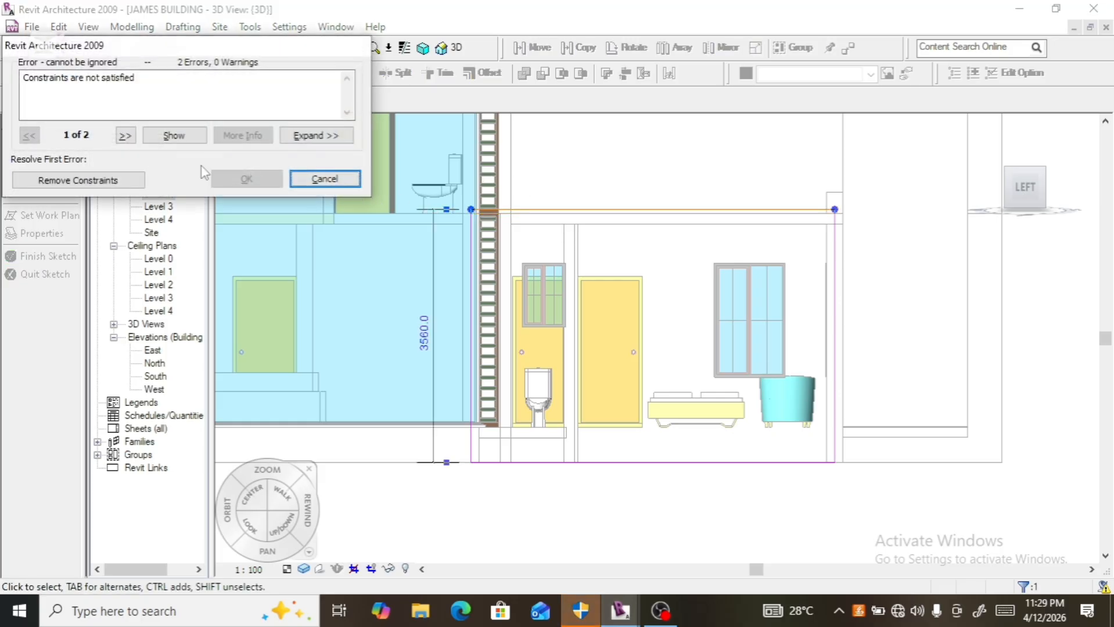
click(109, 180)
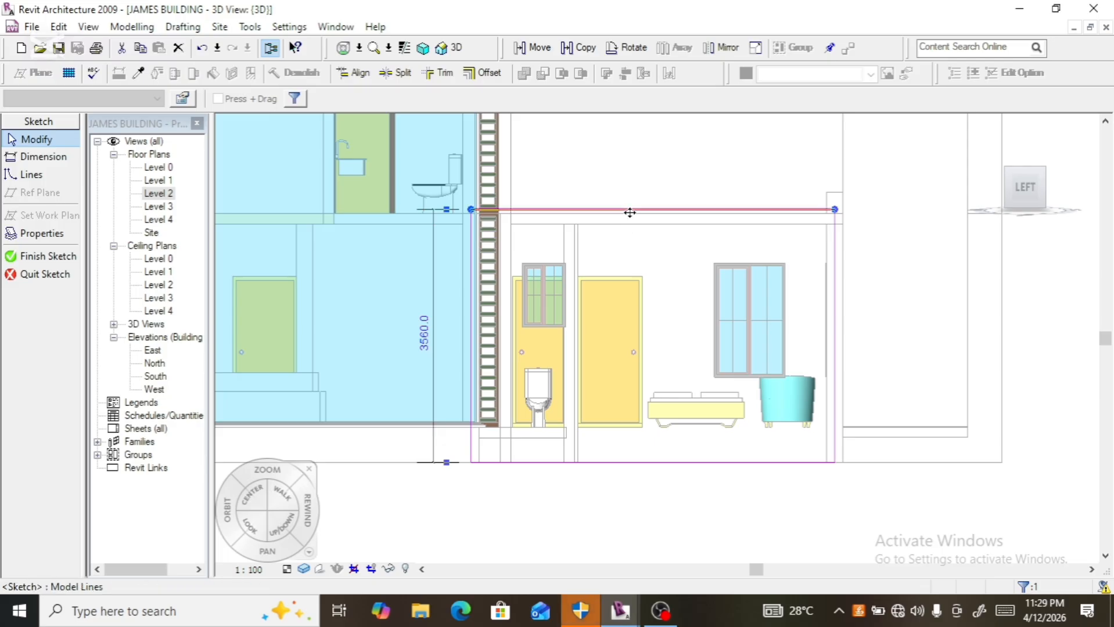
mouse_move(633, 199)
mouse_down()
mouse_move(639, 175)
mouse_move(655, 201)
mouse_up()
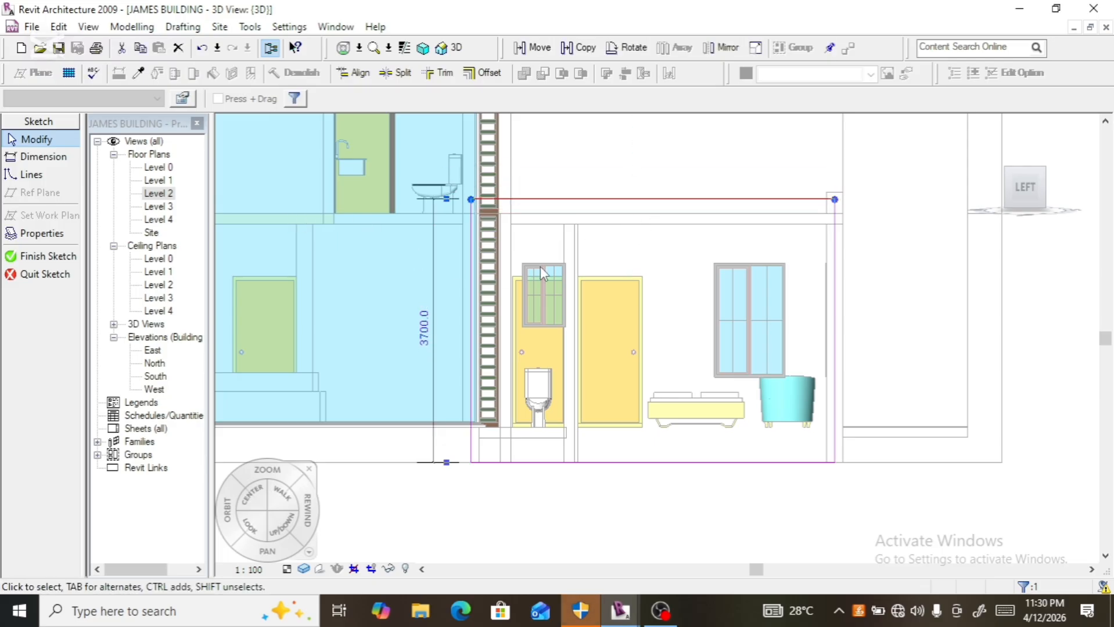
click(424, 333)
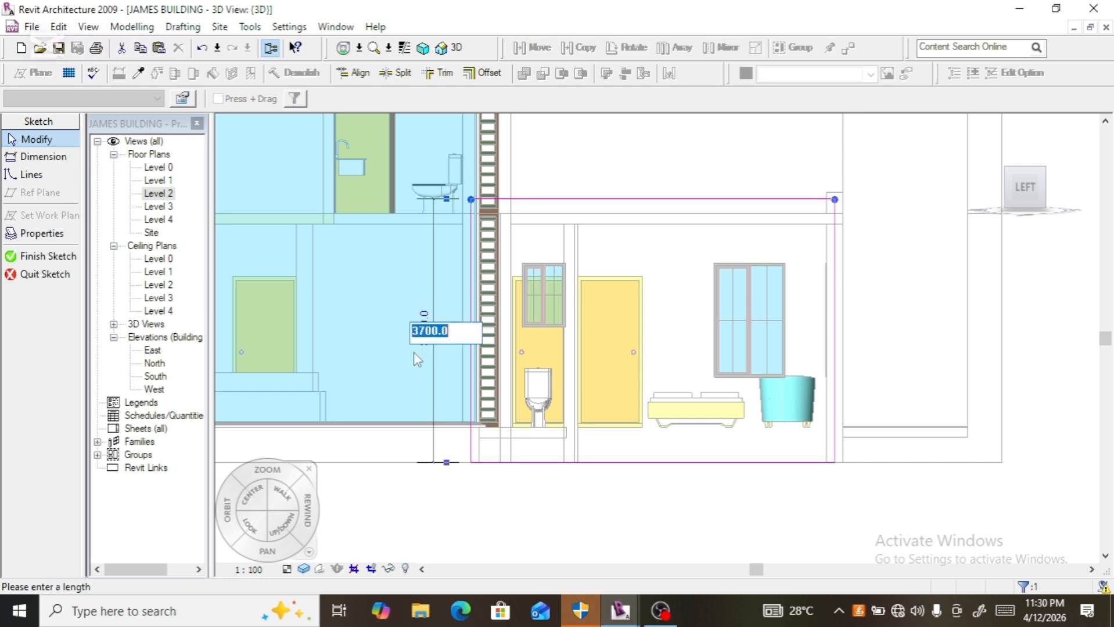
text(3)
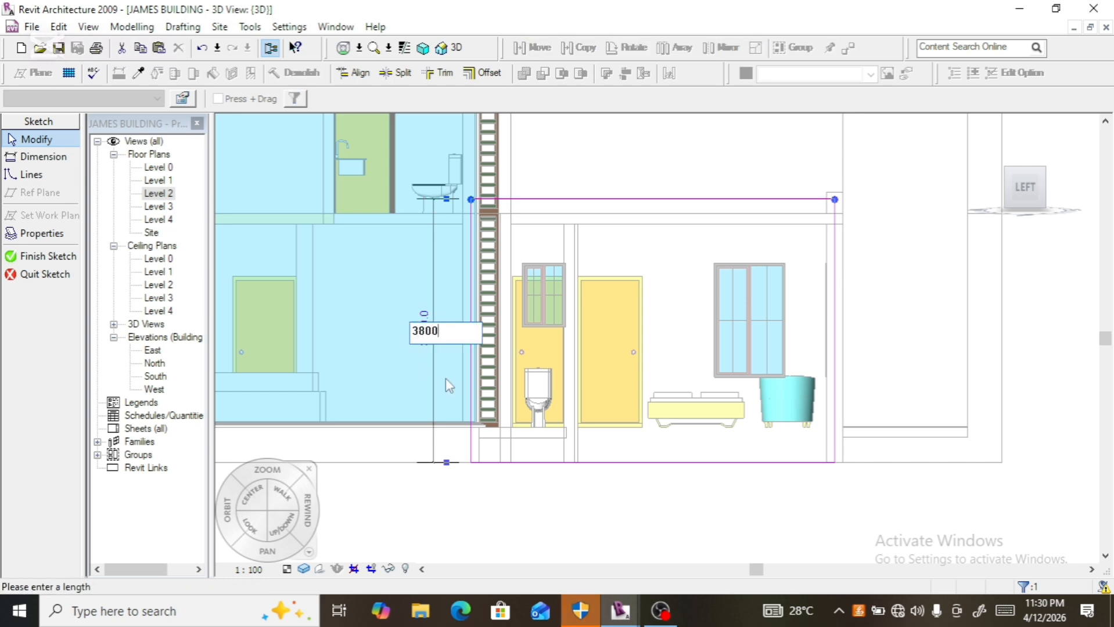
key(Return)
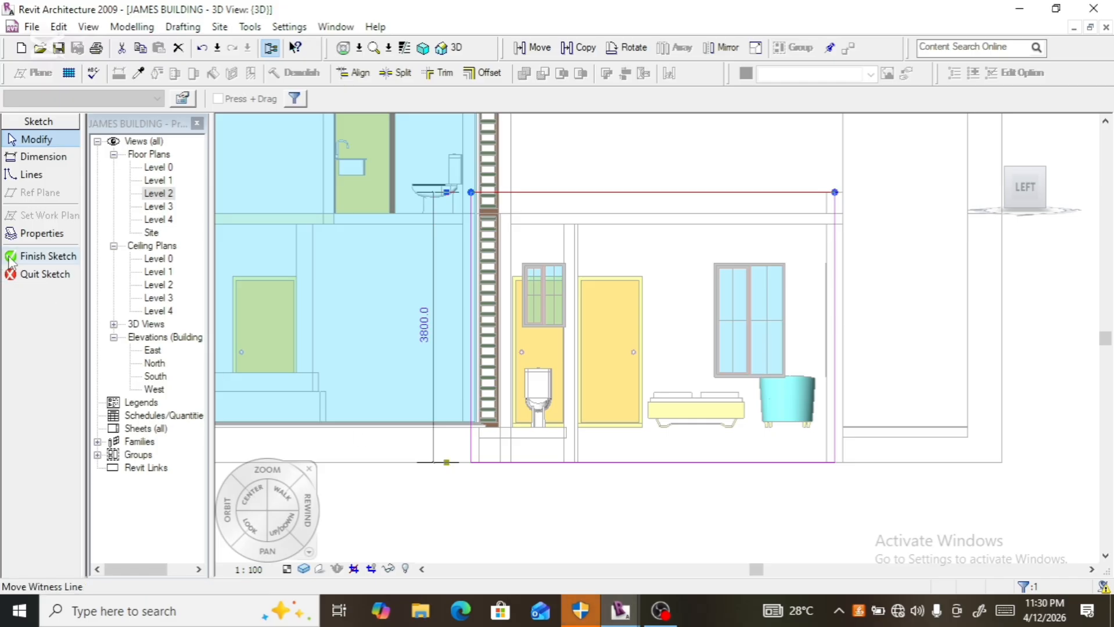
click(42, 256)
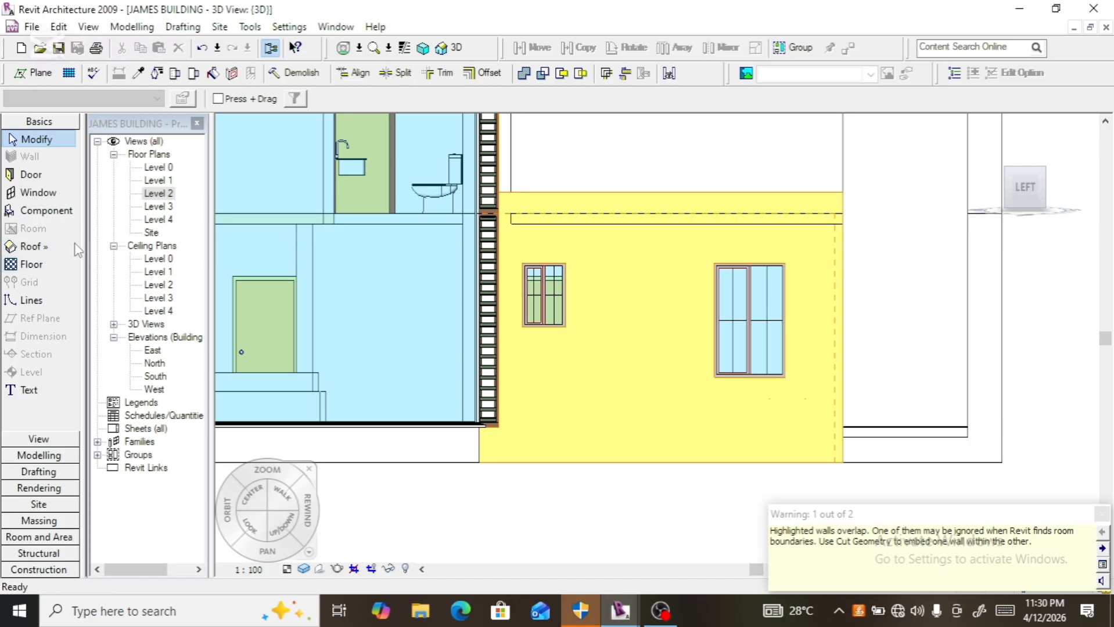
- Select the same lower west side wall and reopen its profile for editing
click(568, 465)
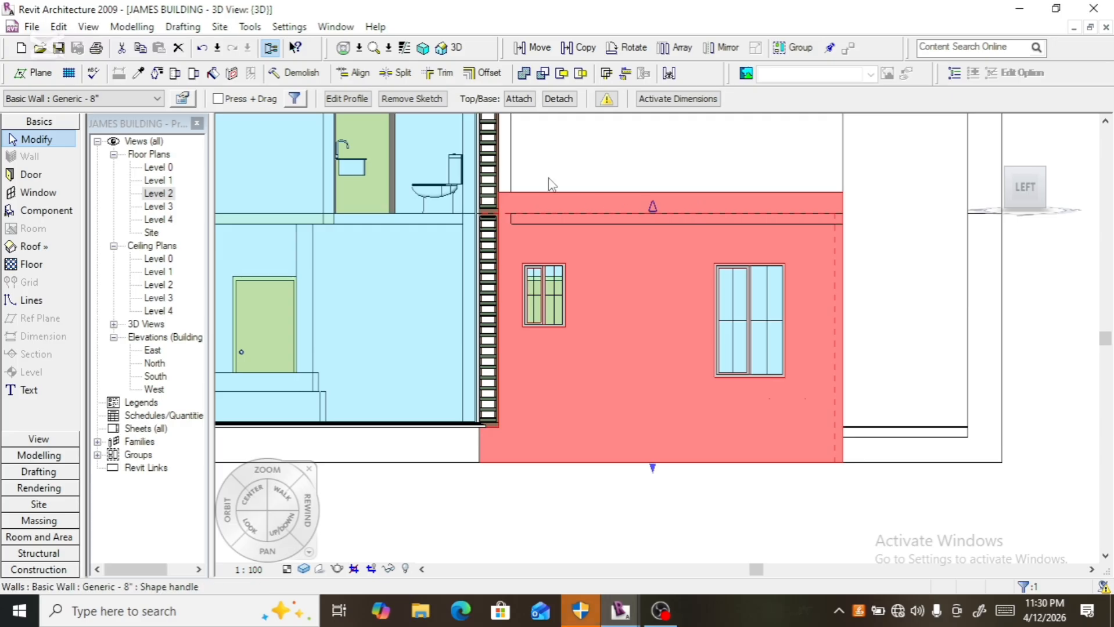
click(346, 99)
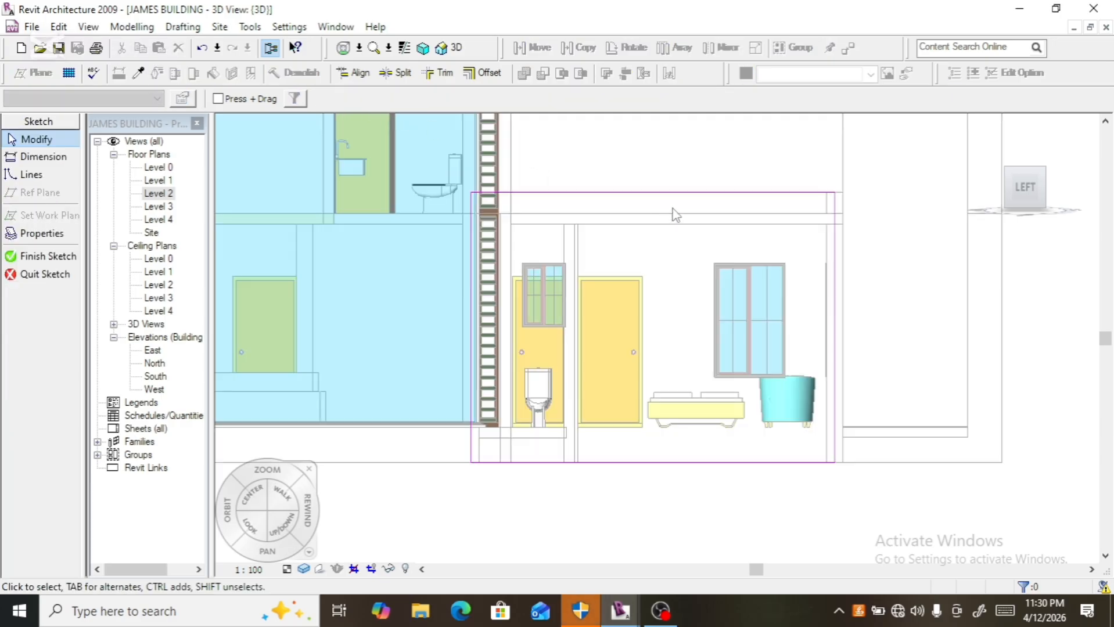
click(32, 175)
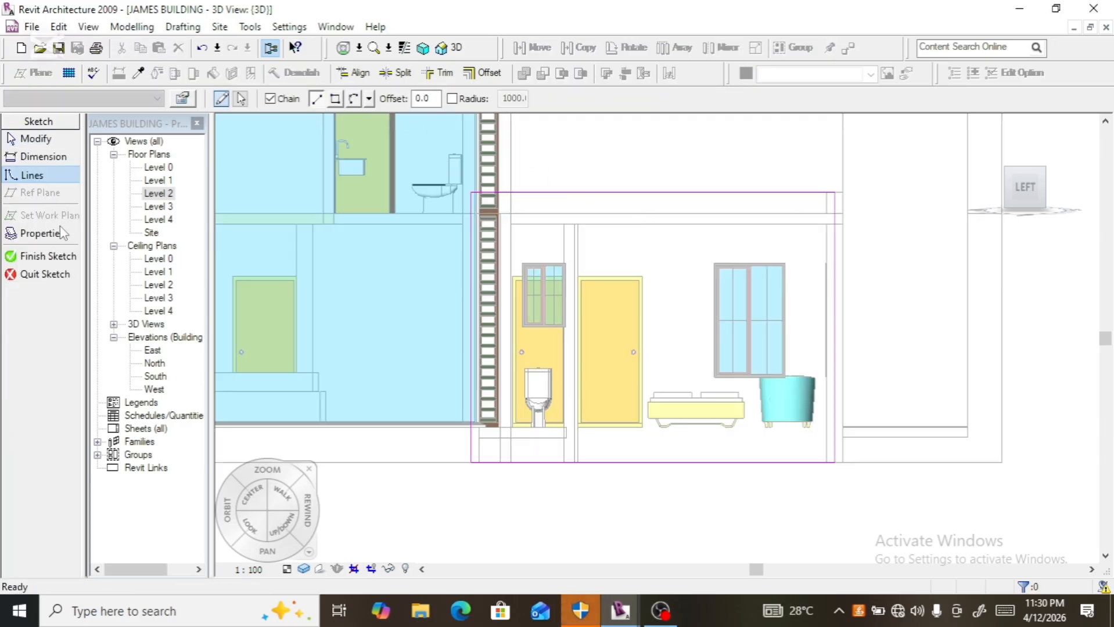
click(40, 157)
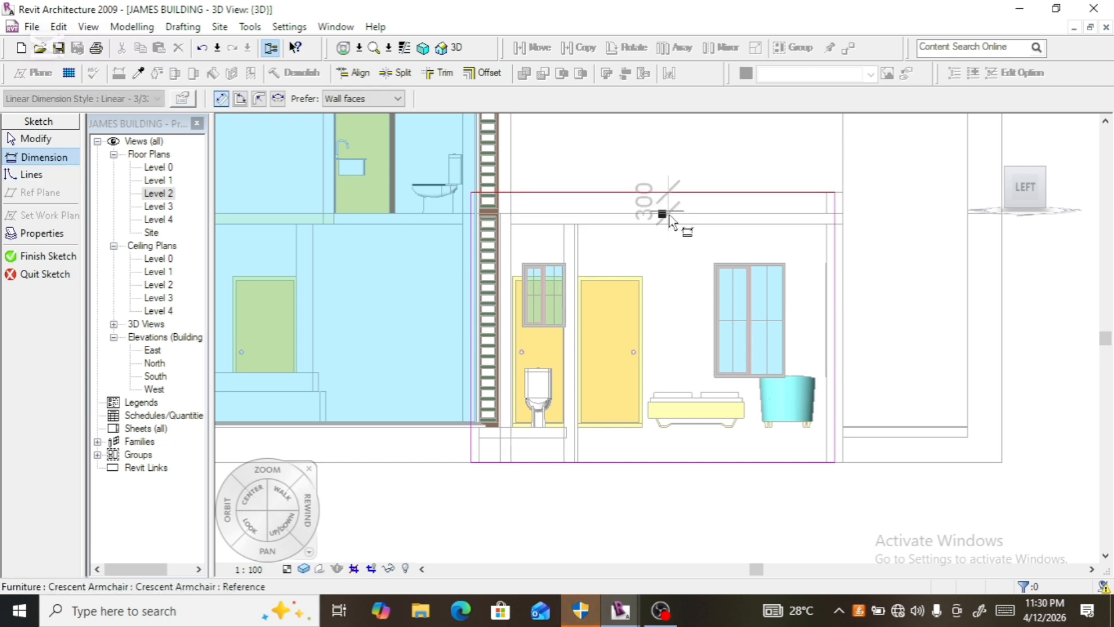
key(Escape)
key(Escape)
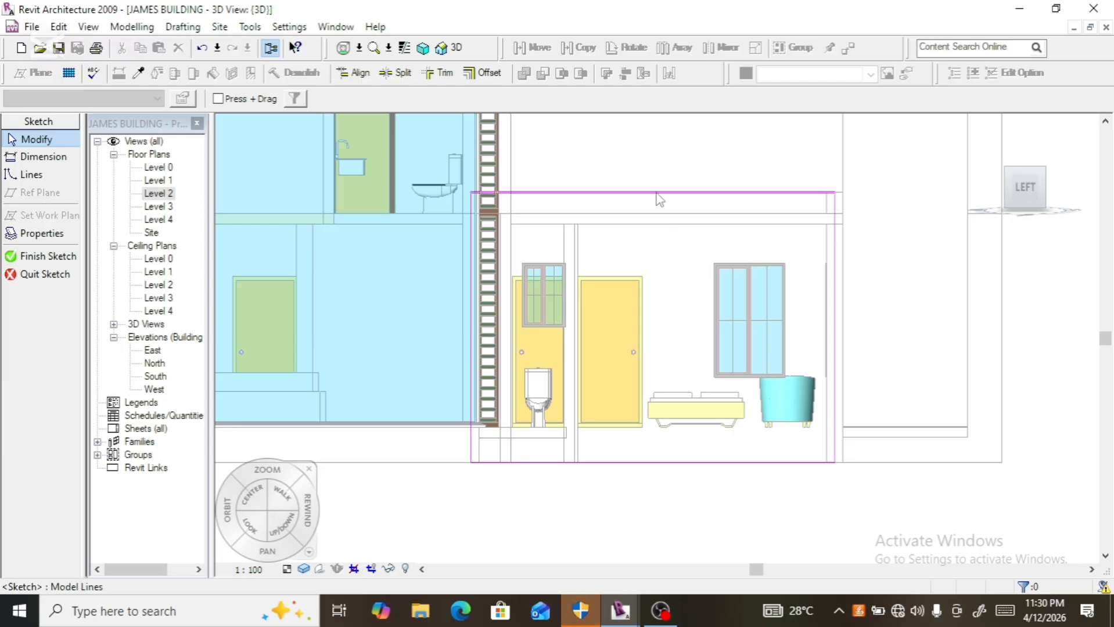
- Set the height of the side wall profile's top line to 3700 and finish the sketch
click(656, 193)
click(423, 330)
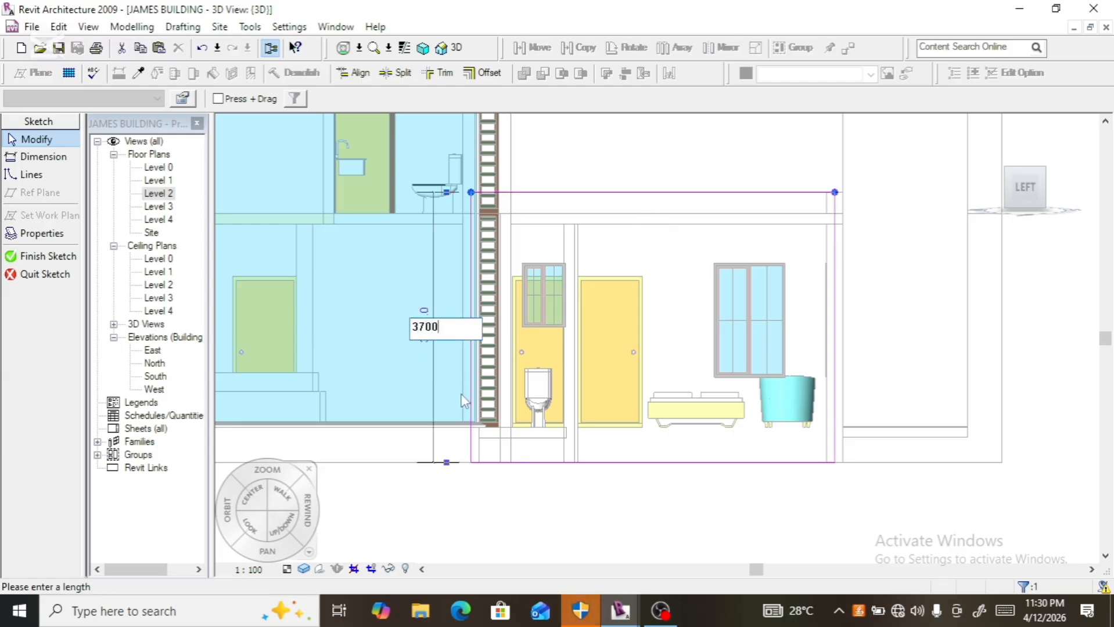
key(Return)
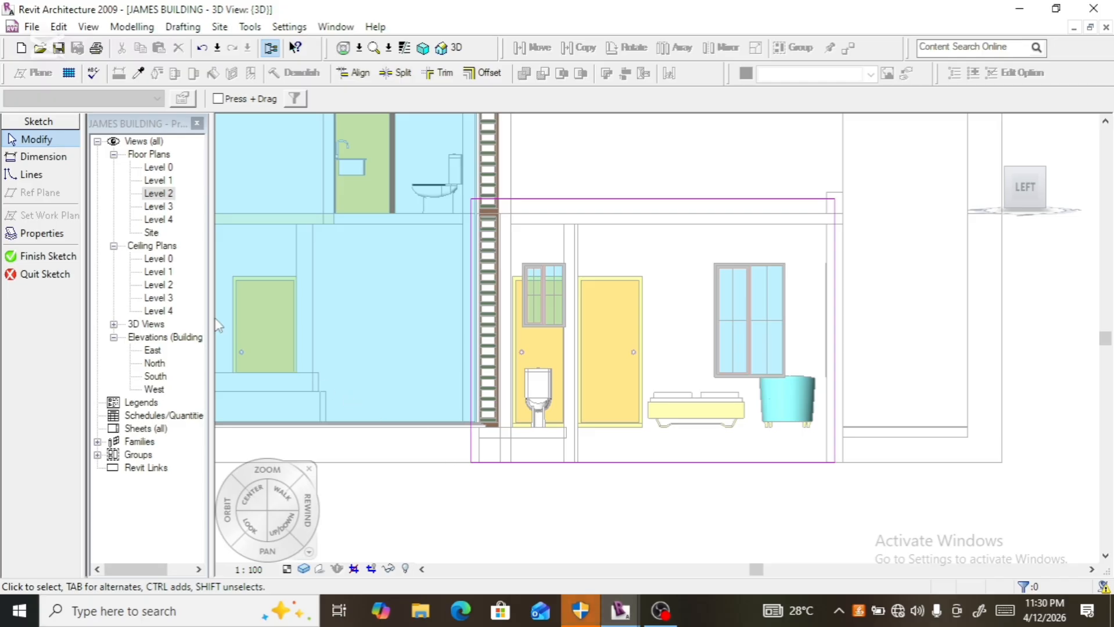
click(69, 260)
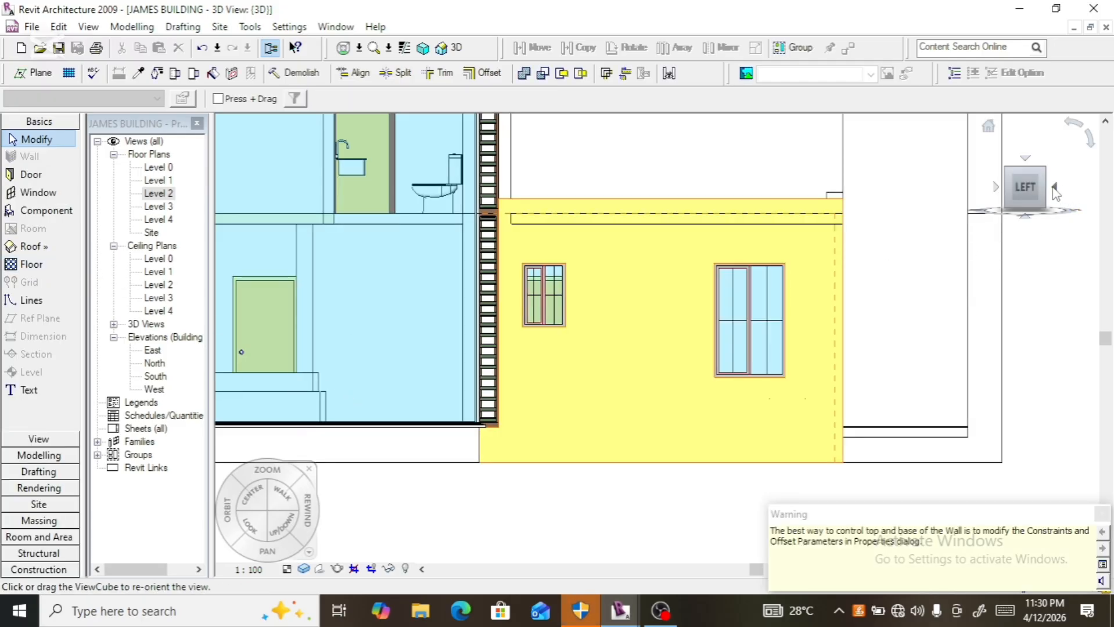
- Select the two-window lower front wall below the open terrace in the front view, and begin editing its profile
click(1055, 192)
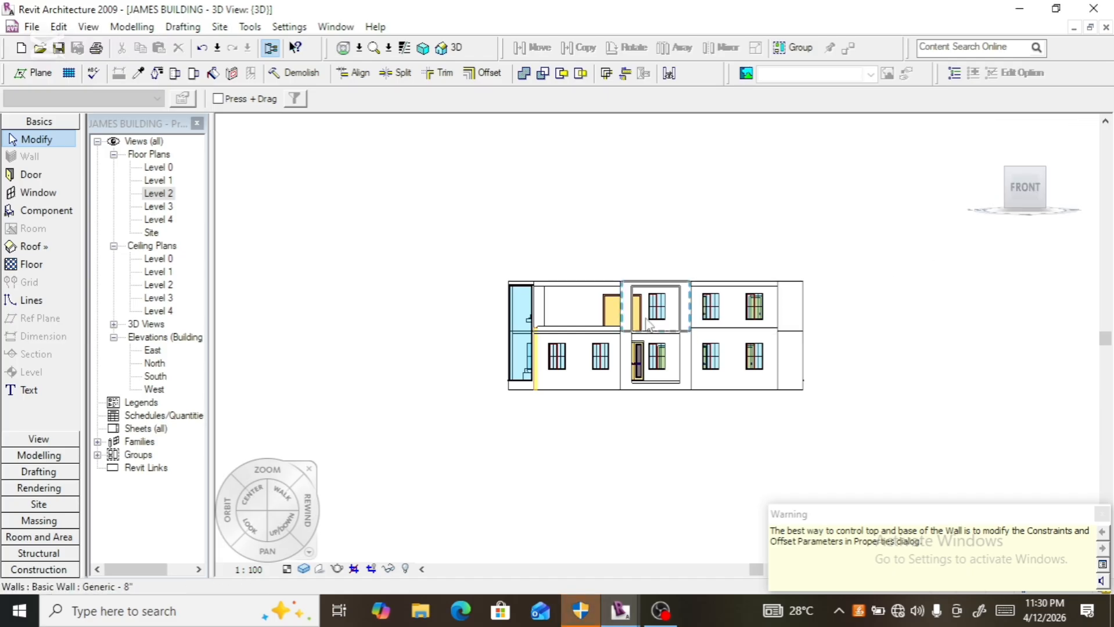
scroll(581, 335, up, 4)
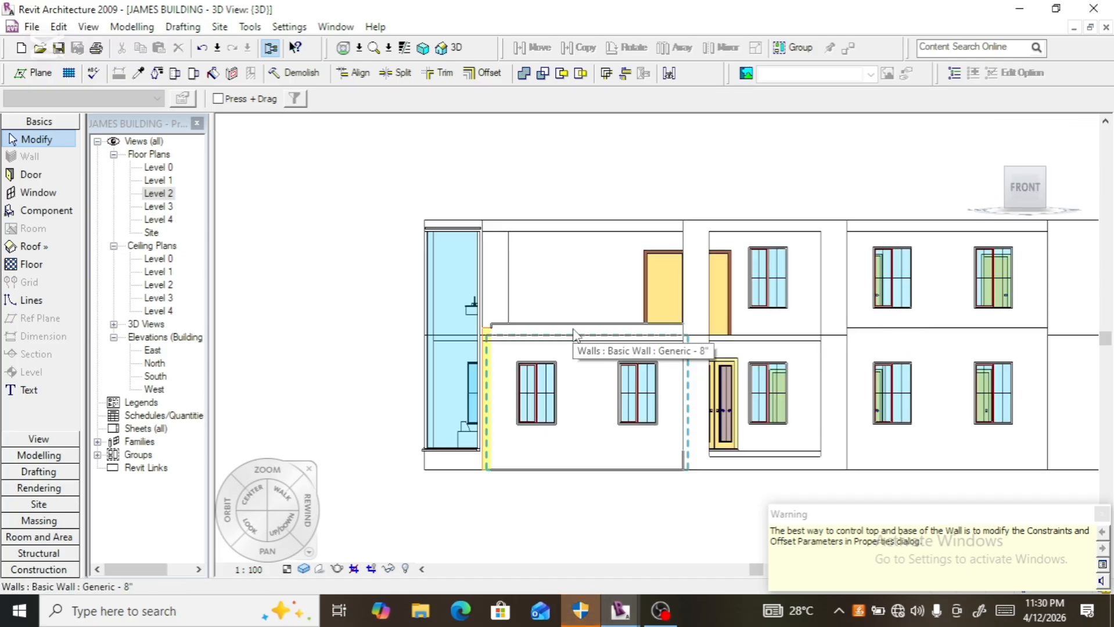
click(574, 335)
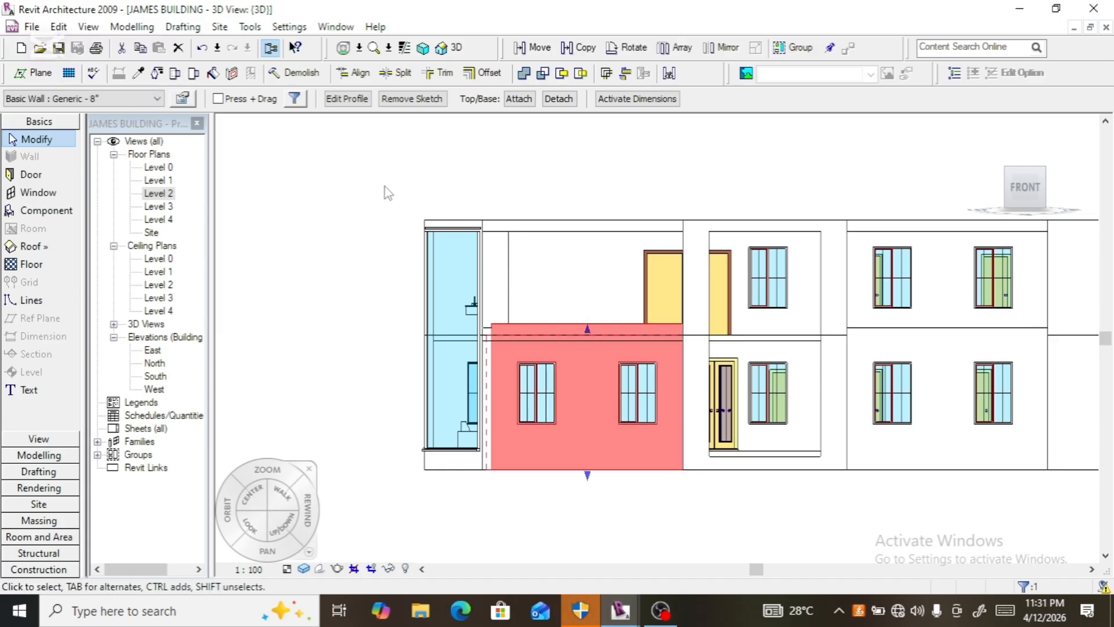
click(347, 99)
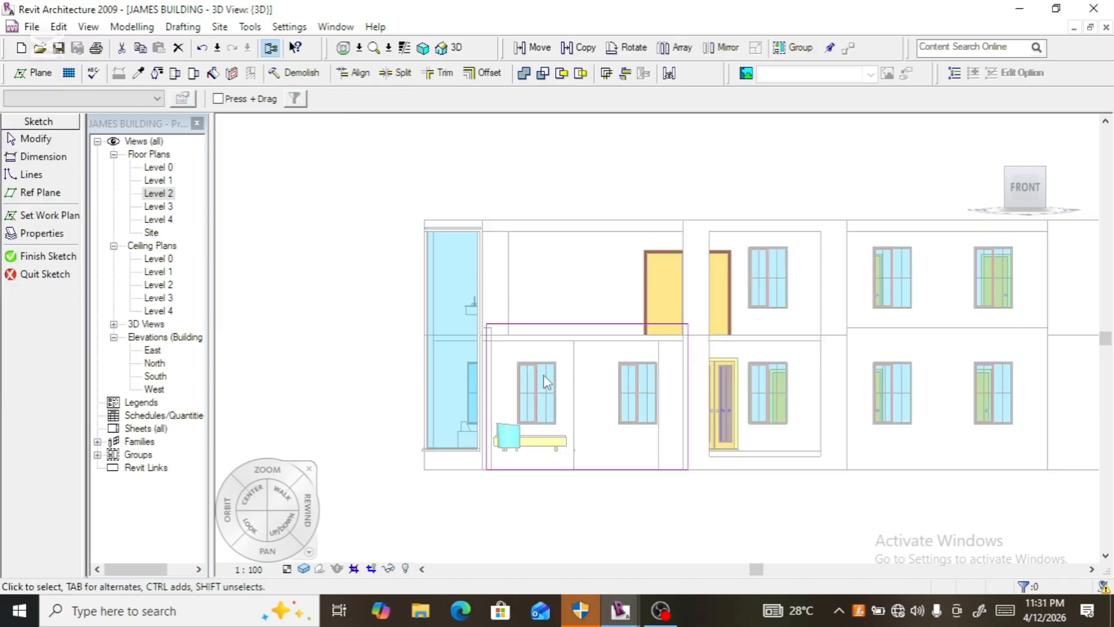
- Set the height of the front wall profile's top line to 3700, finish the sketch and deselect the wall
click(553, 323)
scroll(524, 341, up, 3)
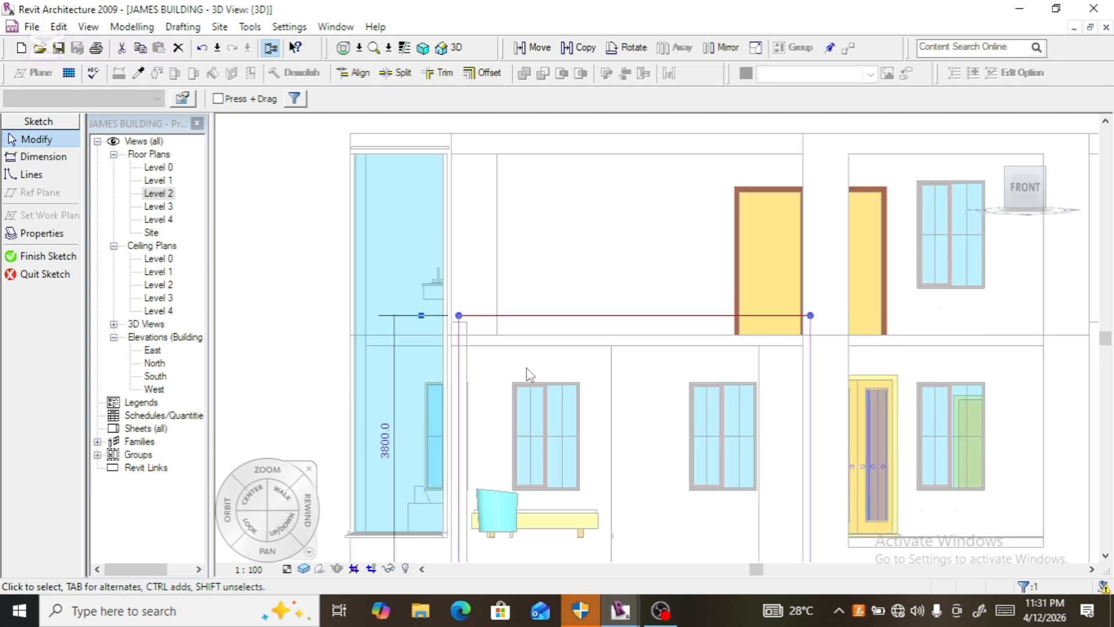
click(386, 457)
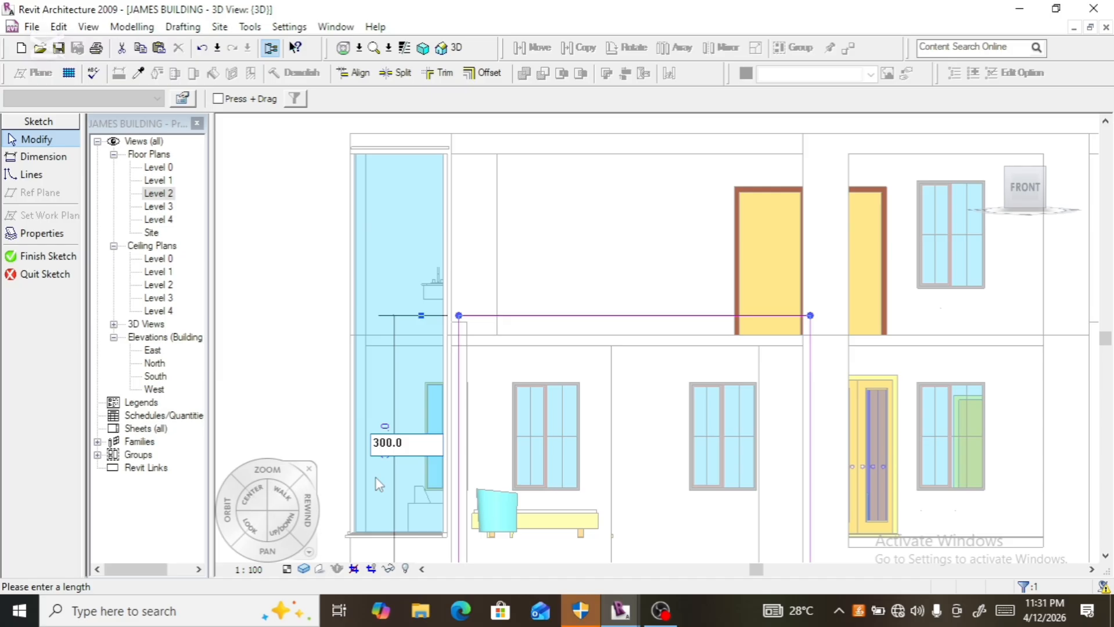
text(7)
key(Return)
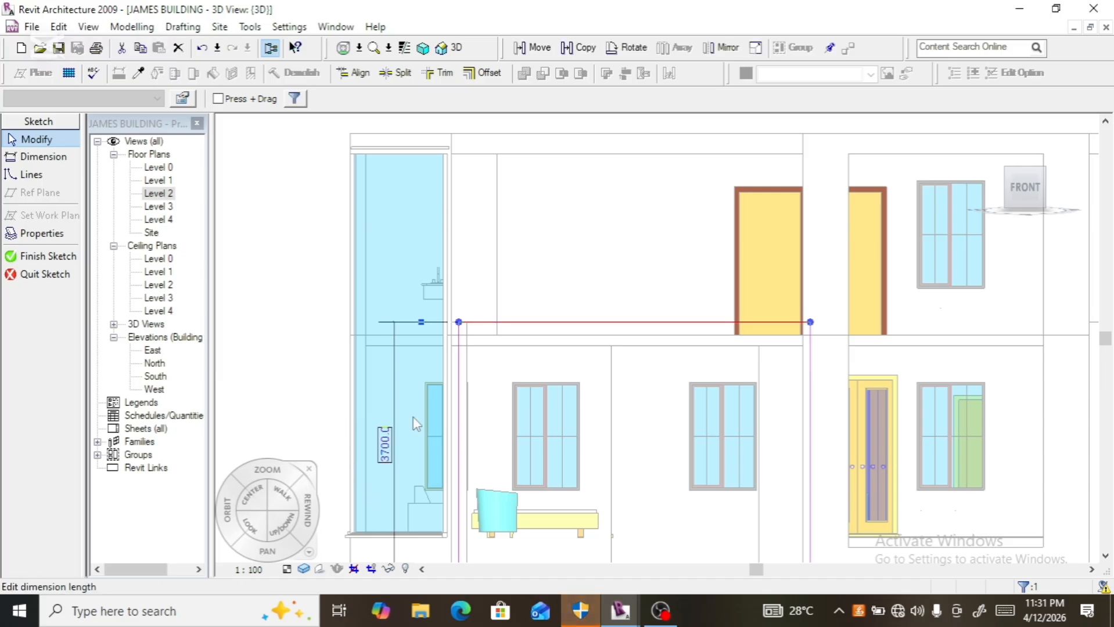
scroll(416, 408, down, 2)
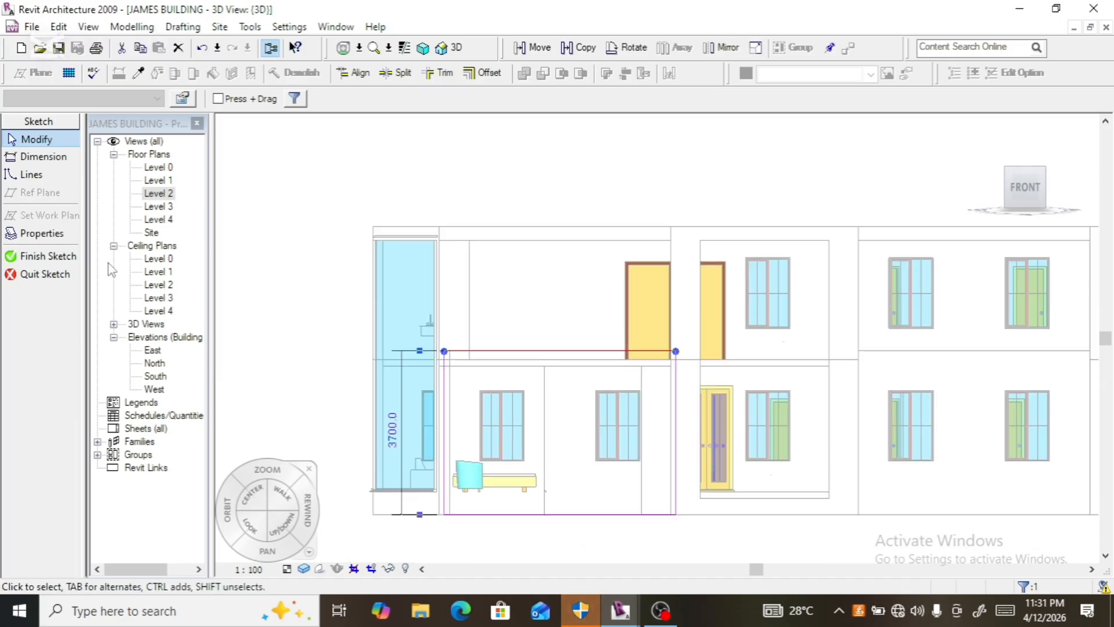
click(49, 256)
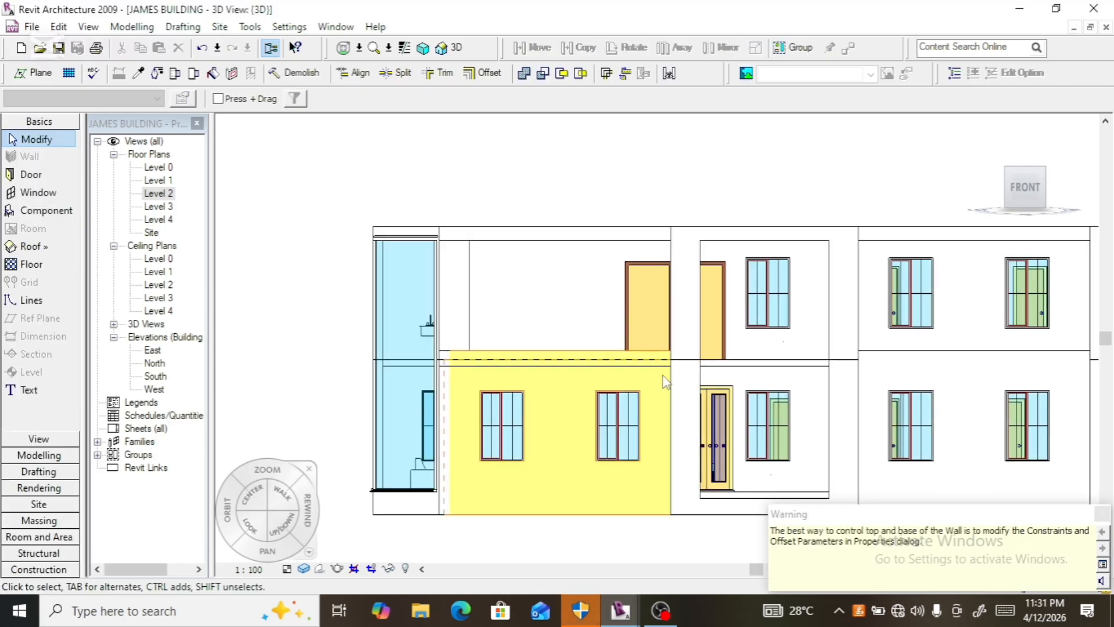
click(689, 192)
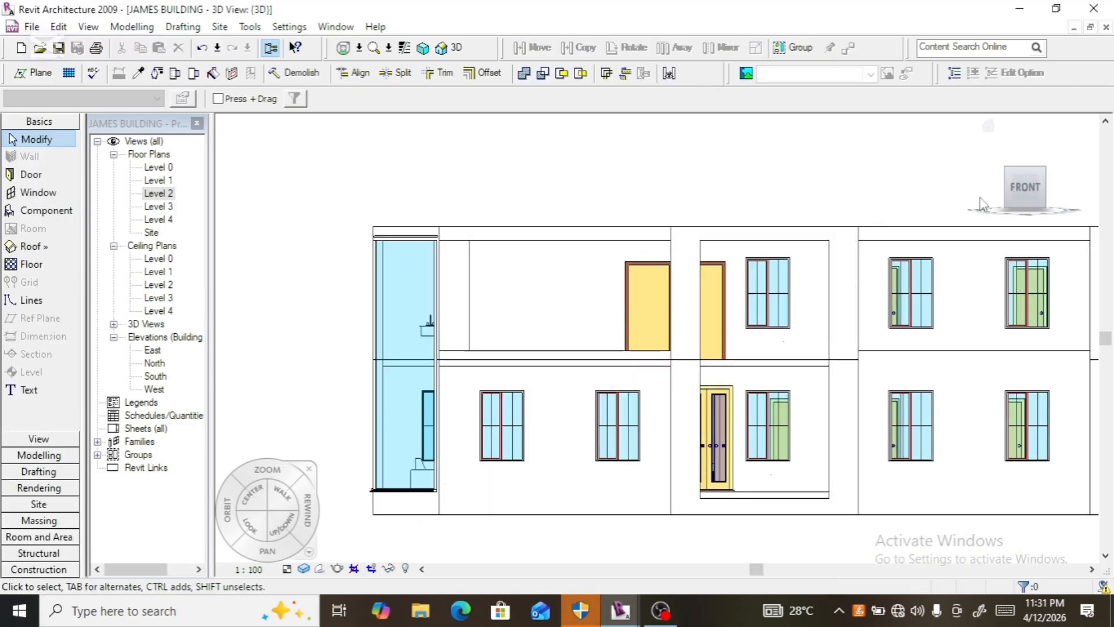
- Select the Generic - 12" - Filled floor behind the front terrace parapet from above and begin editing its boundary sketch
drag(1016, 202, 1018, 250)
scroll(707, 244, down, 3)
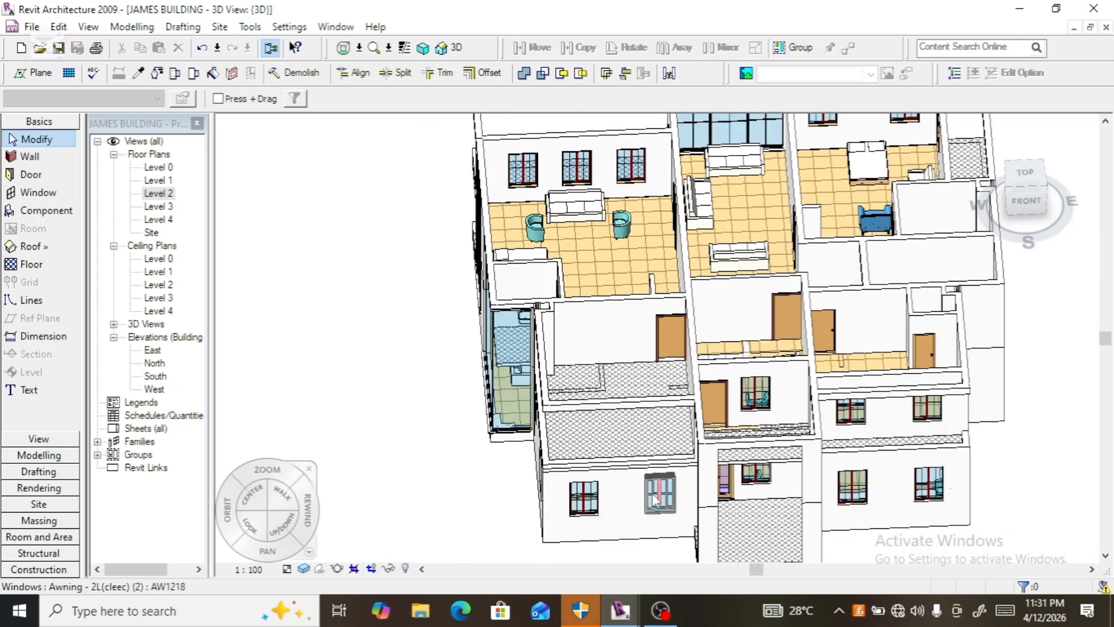
scroll(654, 500, up, 5)
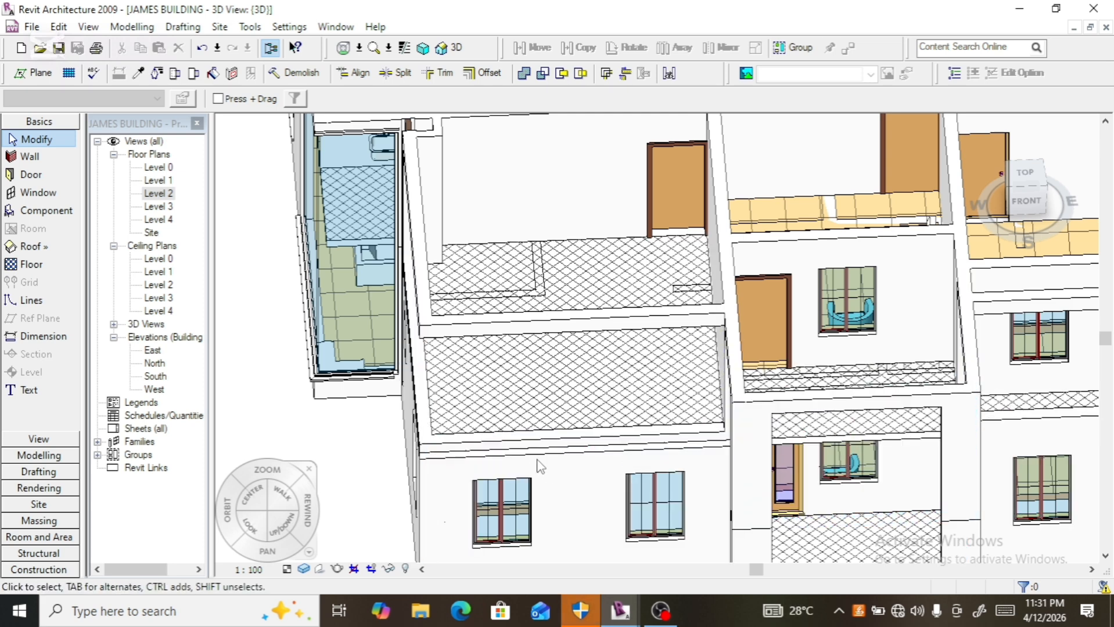
click(735, 479)
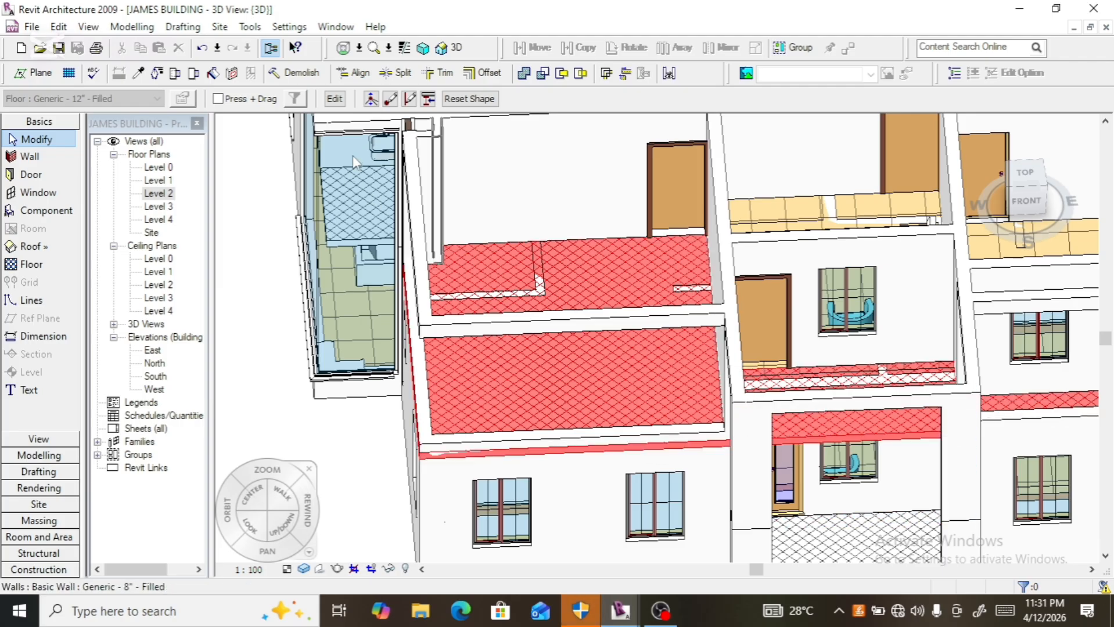
click(335, 109)
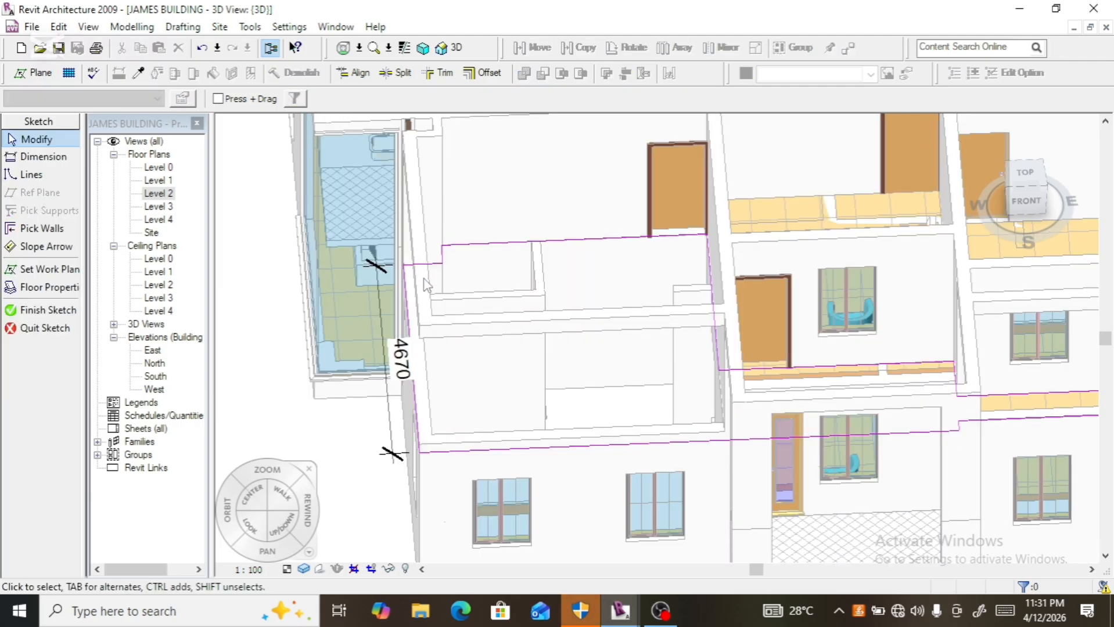
- Sketch floor boundary lines inside the side and front parapets, about 4400 mm along the side, with a short return to the outer front line
click(1030, 170)
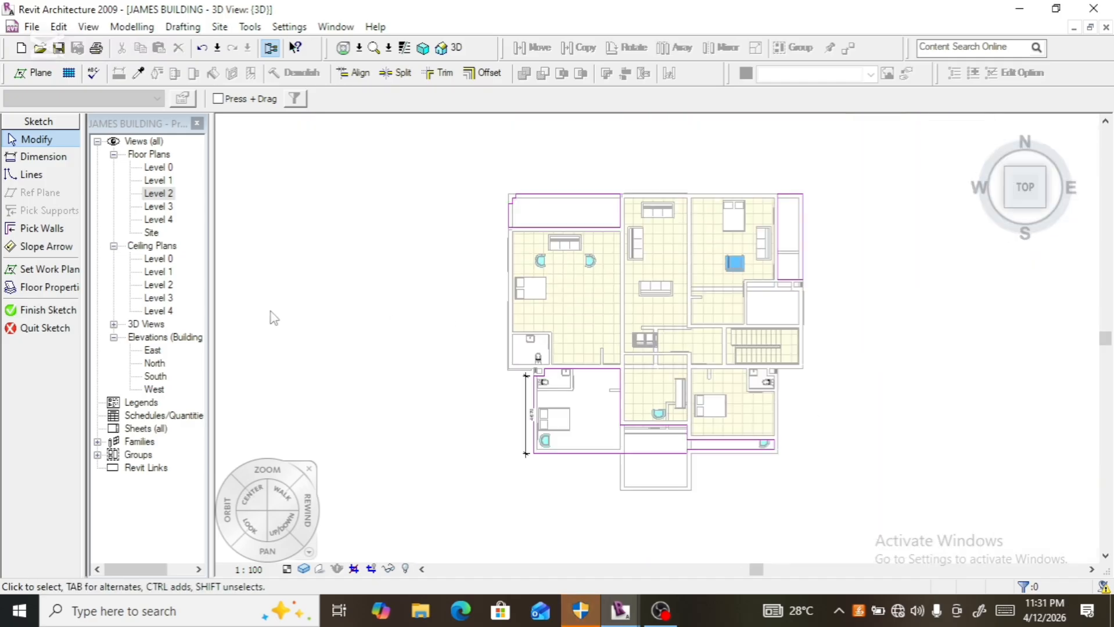
scroll(546, 416, up, 4)
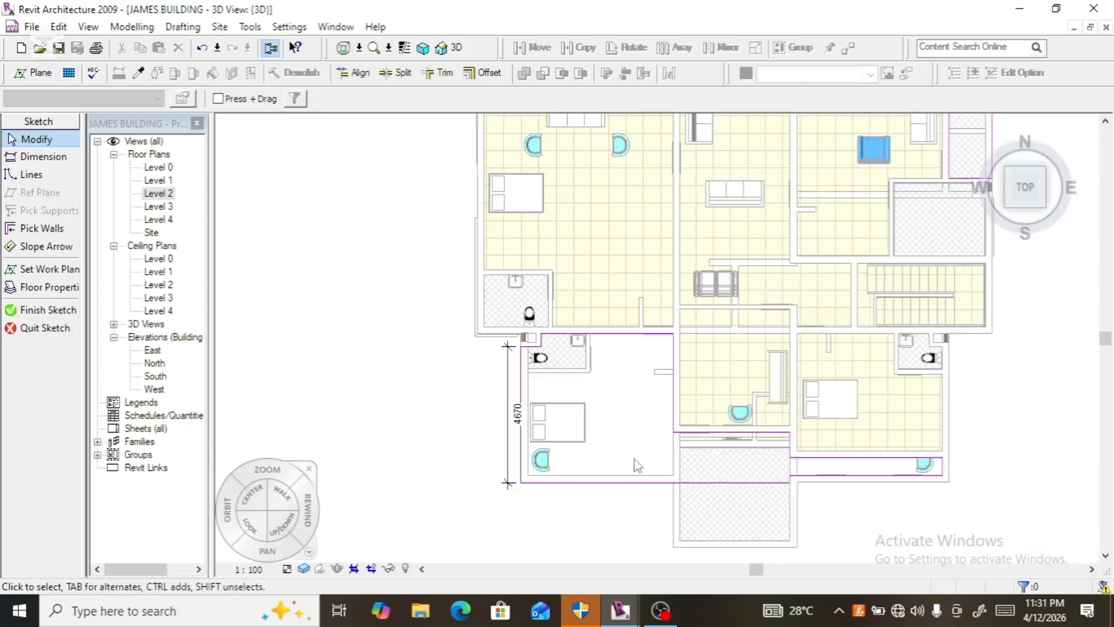
scroll(657, 493, up, 3)
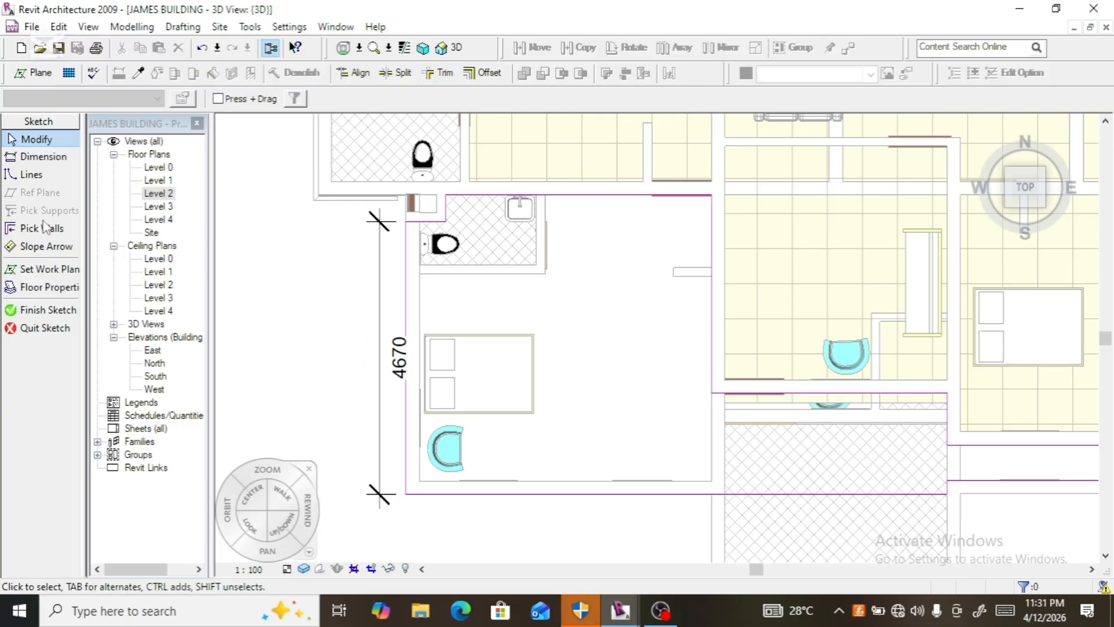
click(31, 174)
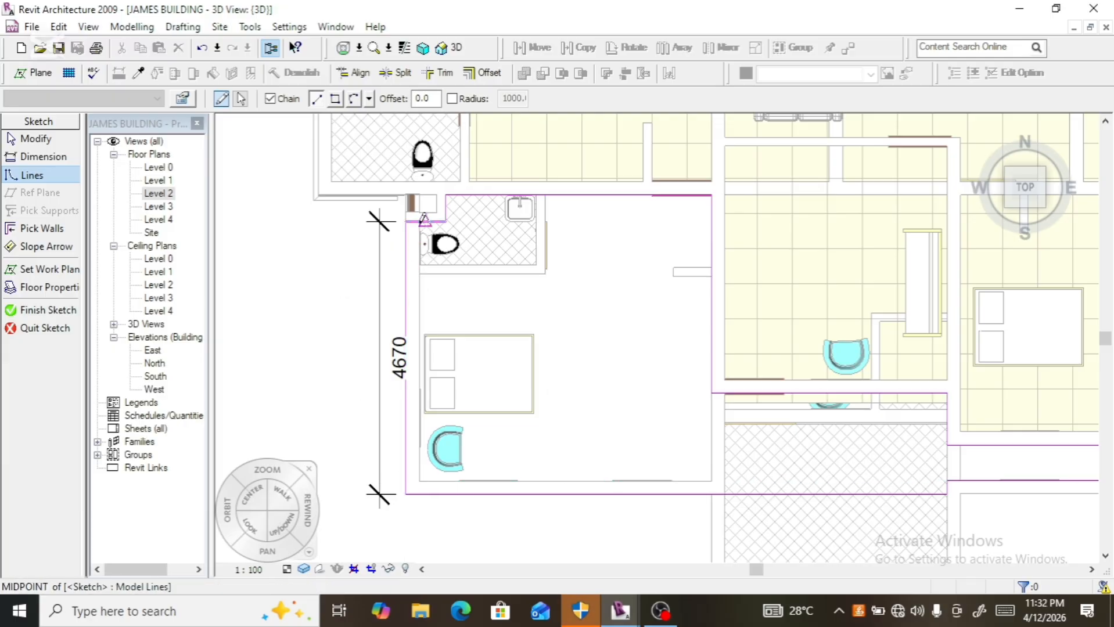
scroll(426, 219, up, 3)
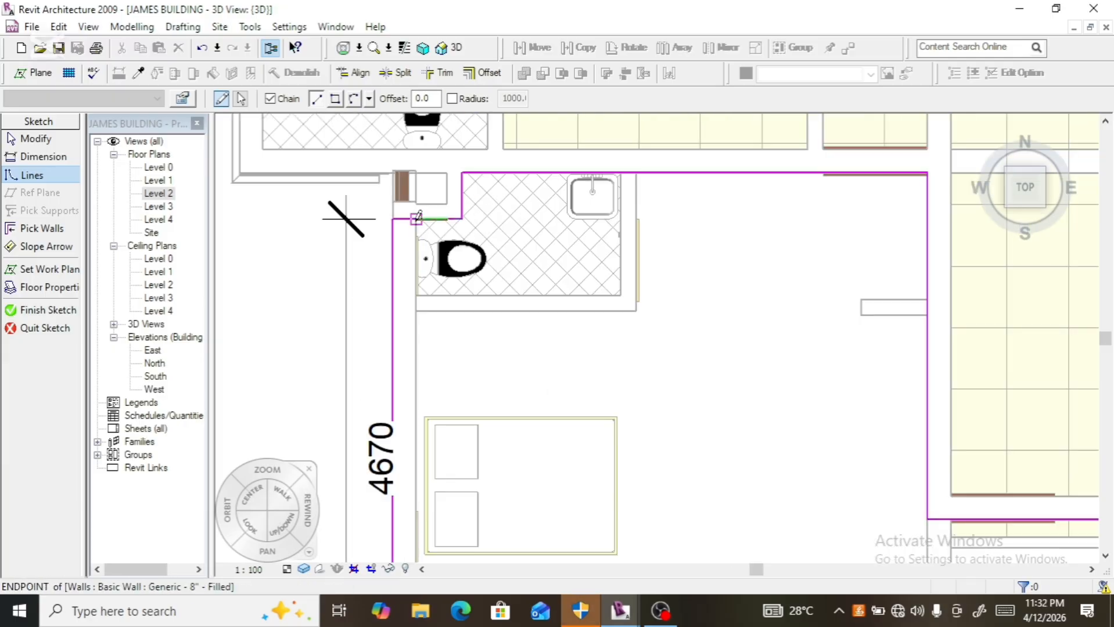
click(419, 221)
scroll(430, 221, down, 3)
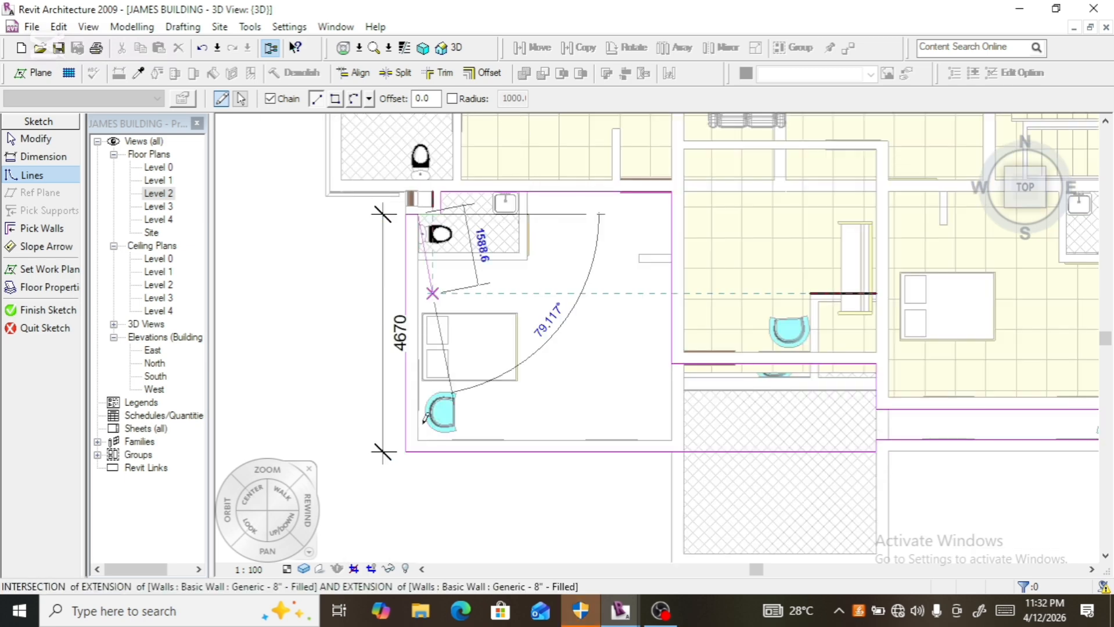
click(420, 437)
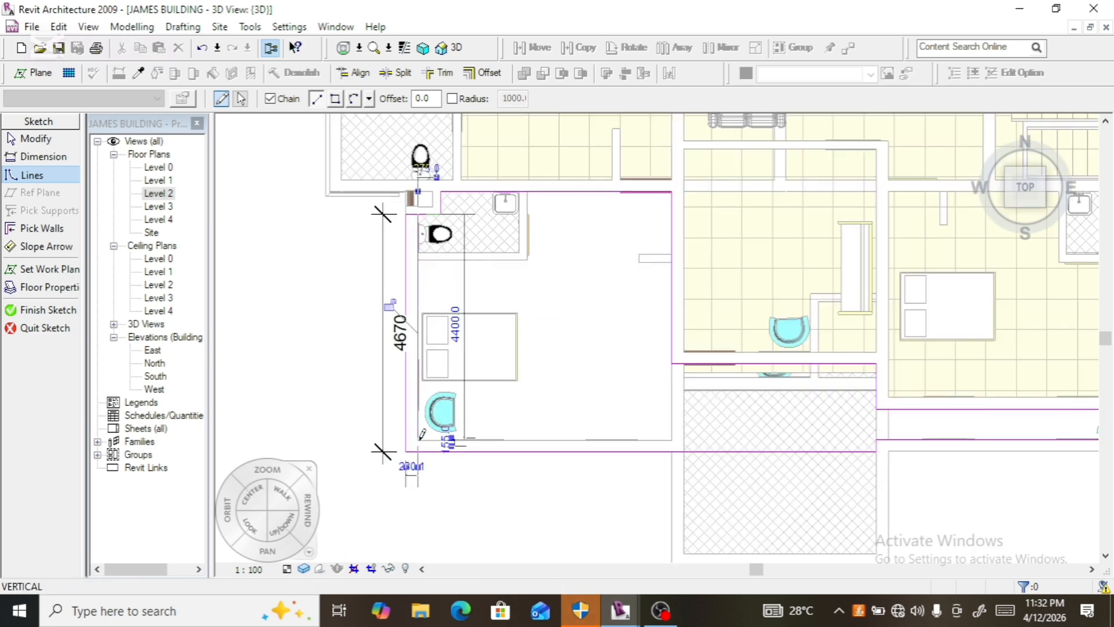
click(683, 437)
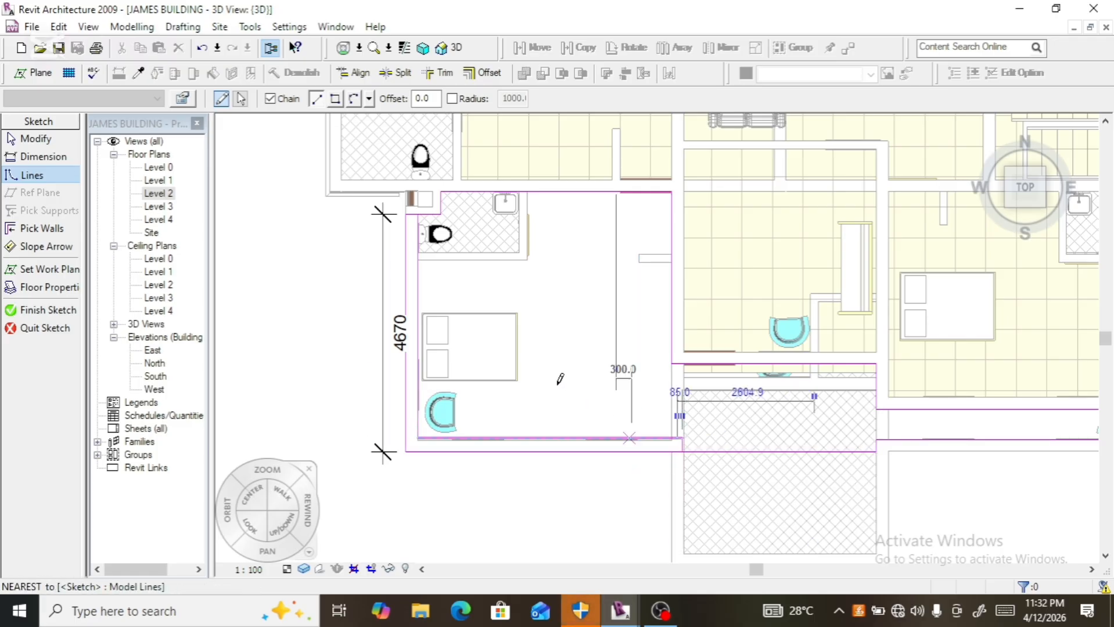
key(Escape)
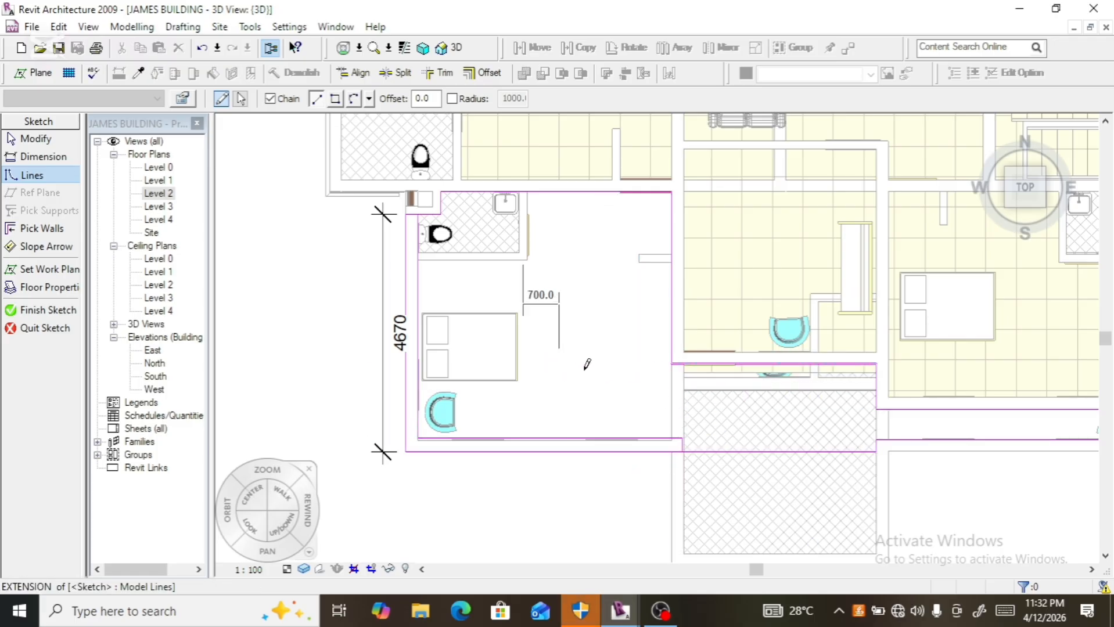
key(Escape)
- Move the new front boundary line onto the inner face of the front parapet wall
scroll(604, 457, up, 5)
click(585, 383)
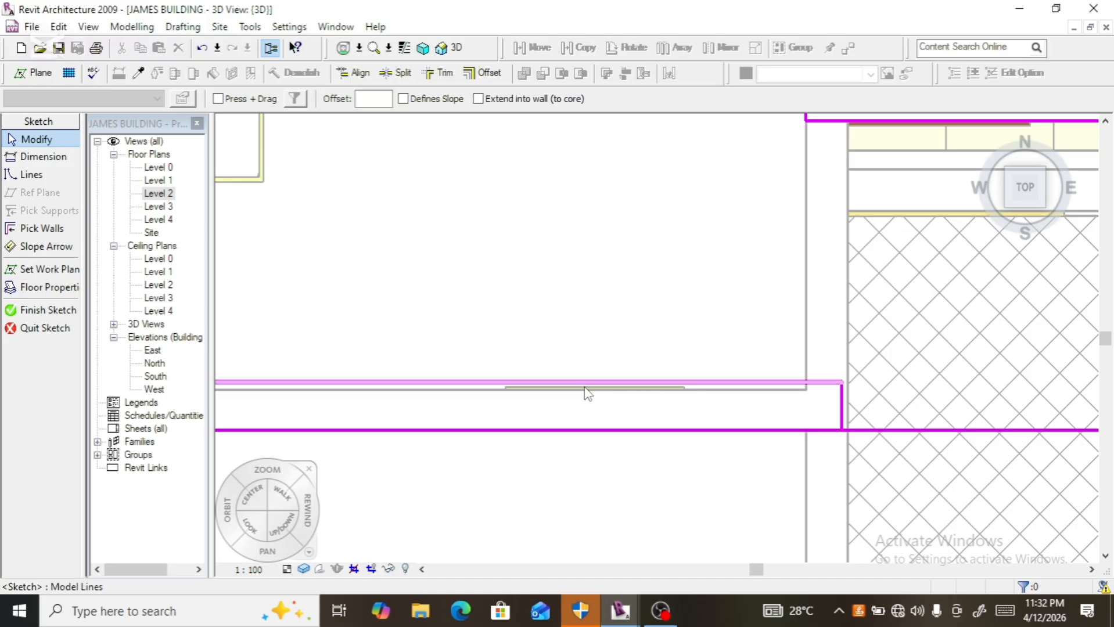
drag(580, 383, 586, 403)
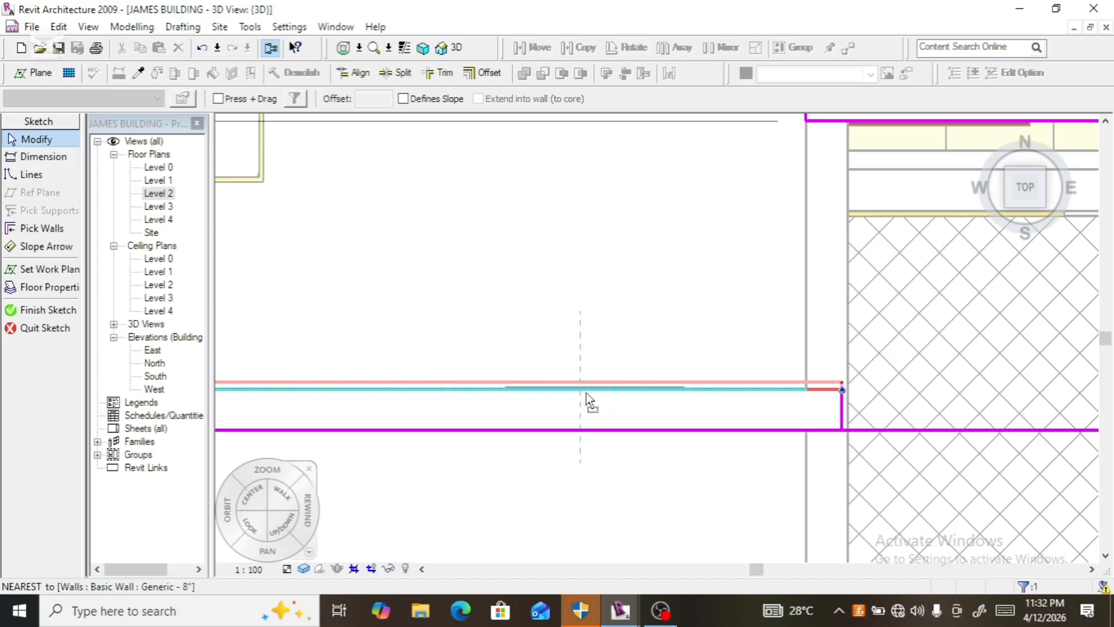
scroll(662, 455, down, 4)
scroll(667, 460, down, 2)
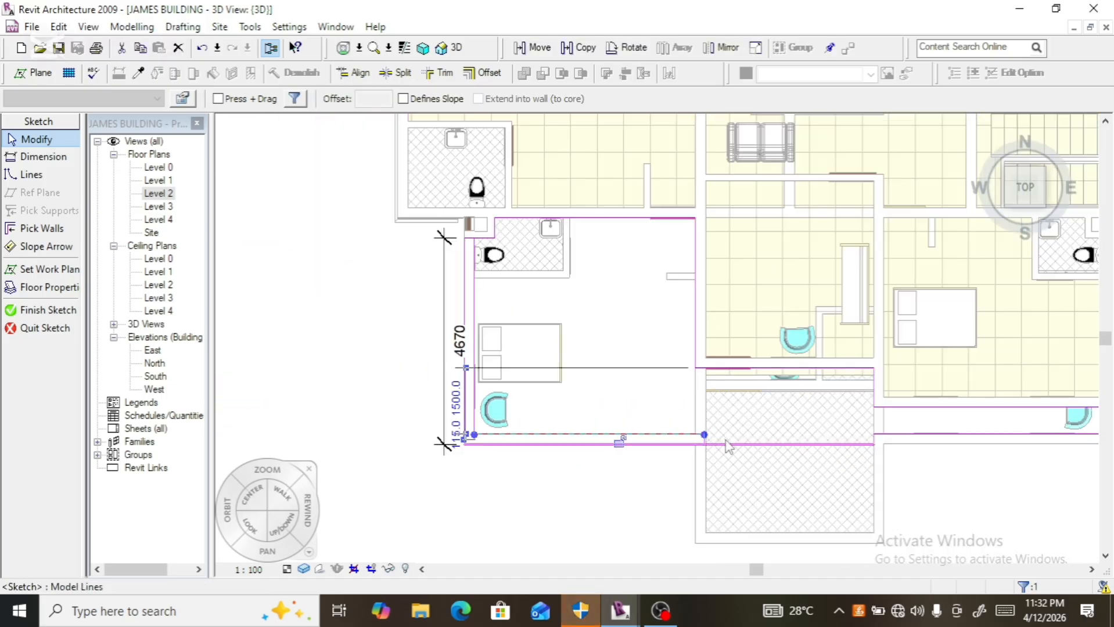
- Move the short return line at the front boundary's end onto the adjoining partition wall's face beside the porch
scroll(627, 439, up, 8)
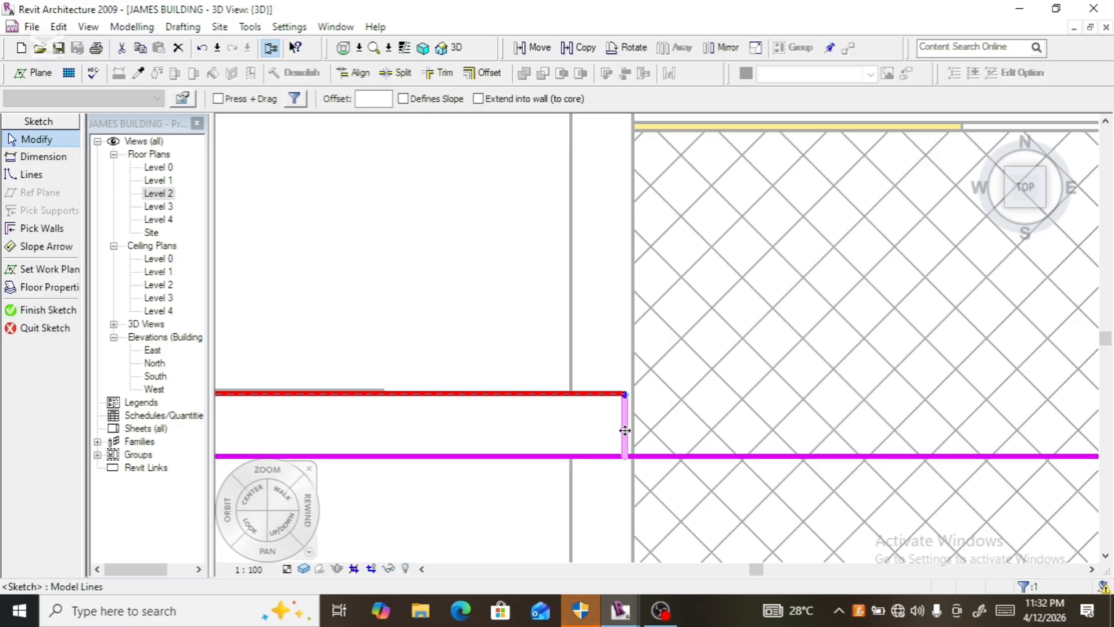
click(626, 435)
mouse_move(626, 435)
mouse_down()
mouse_move(643, 433)
mouse_move(634, 435)
mouse_up()
scroll(696, 489, down, 5)
scroll(755, 494, down, 2)
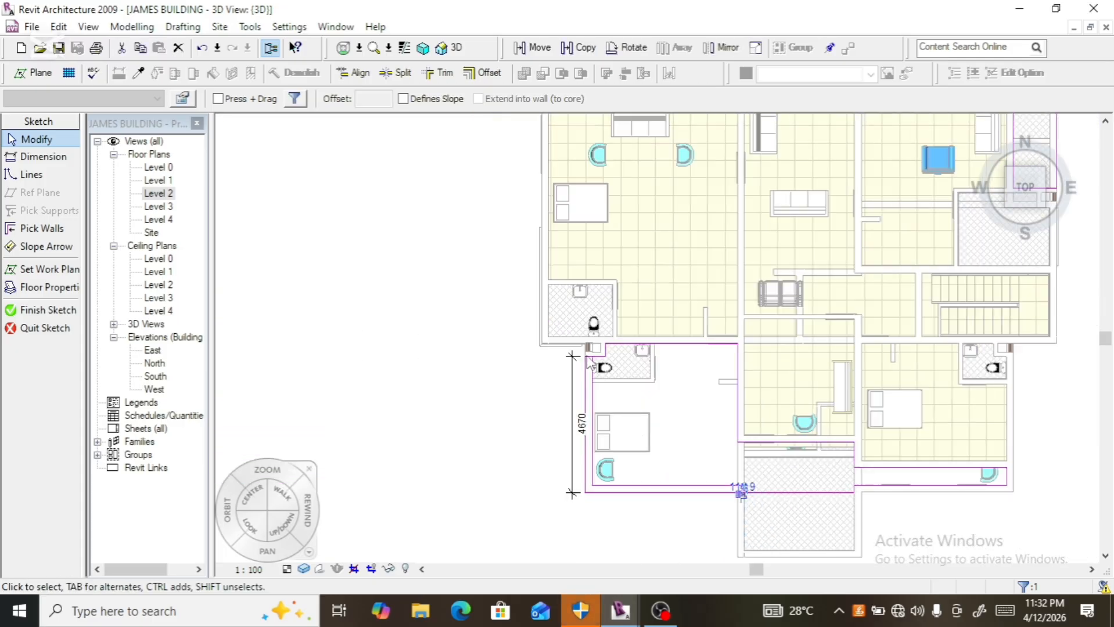
- Trim the floor boundary where the inner side line meets the notch and where the short return meets the outer front line
scroll(633, 433, up, 6)
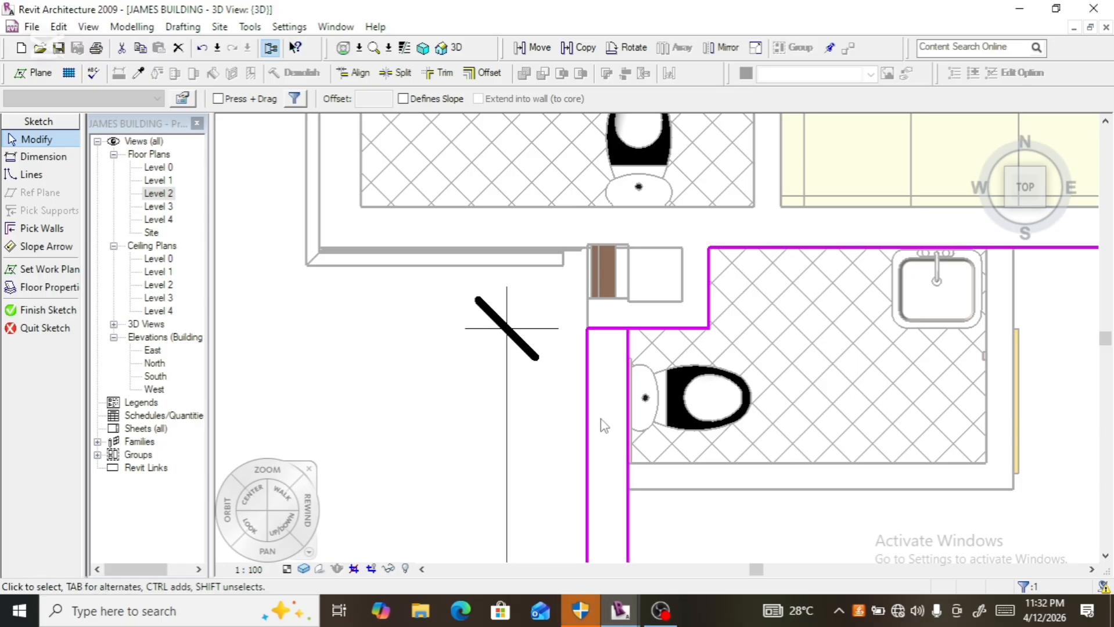
scroll(600, 423, down, 2)
scroll(615, 416, up, 3)
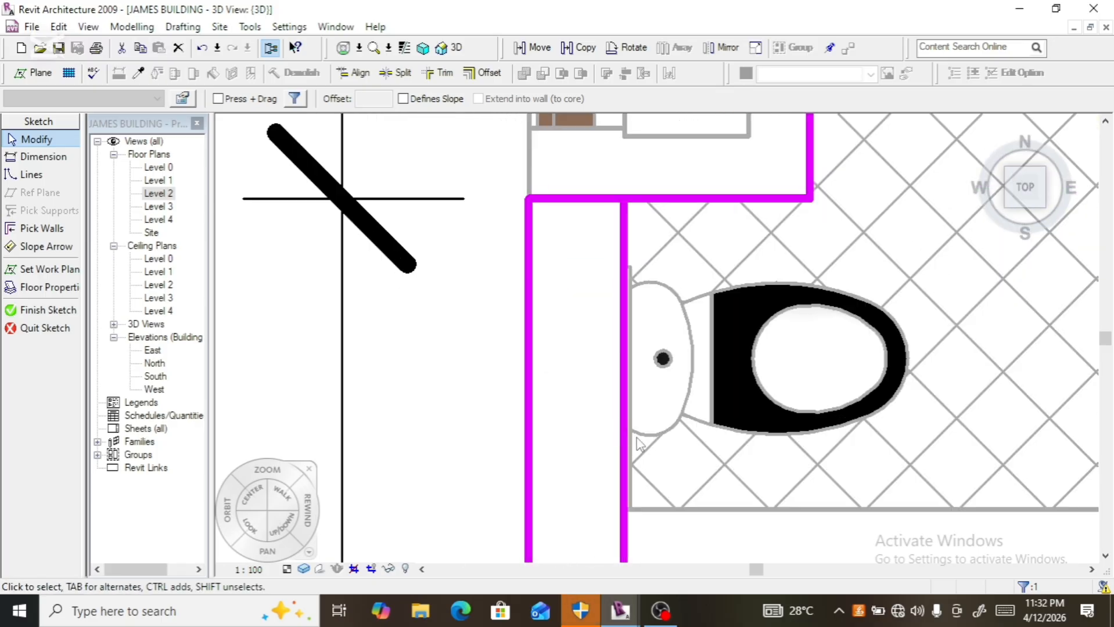
scroll(625, 429, down, 2)
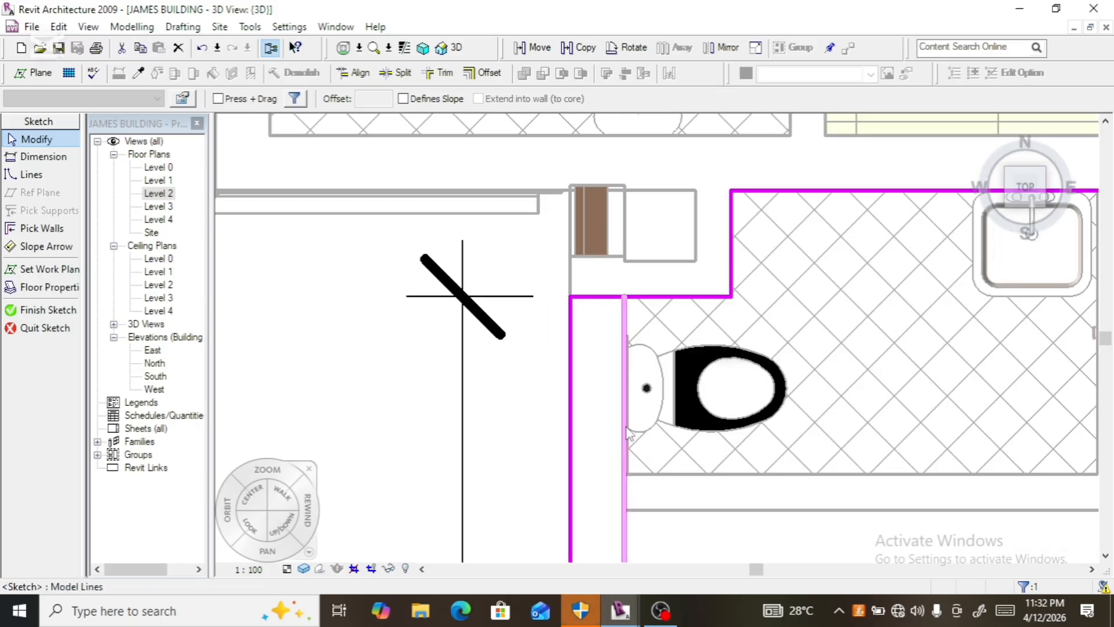
click(439, 73)
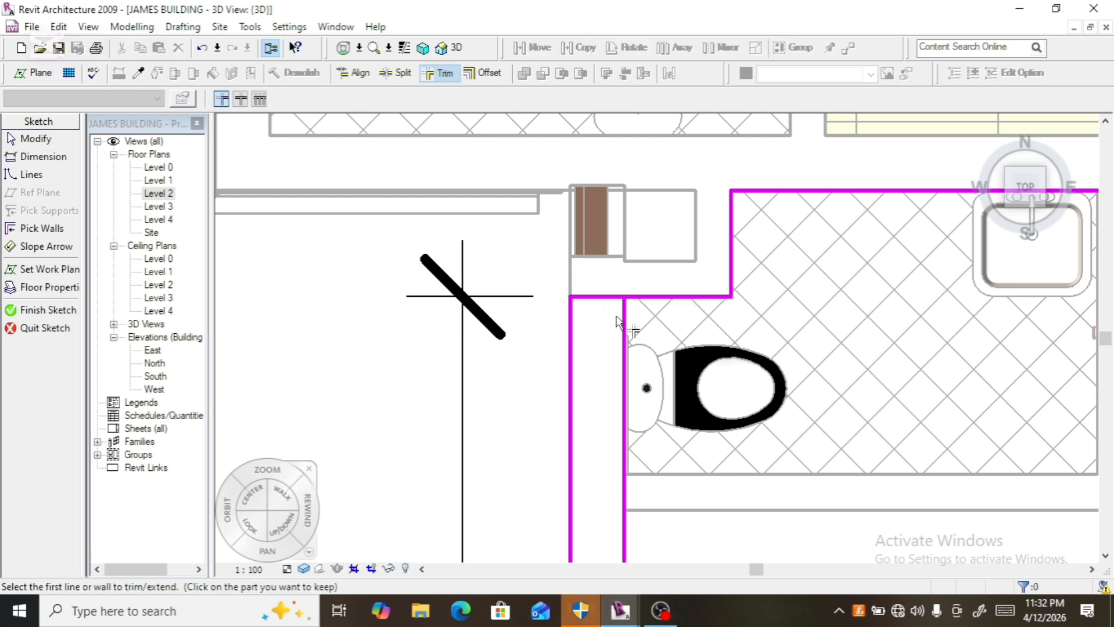
scroll(590, 290, down, 4)
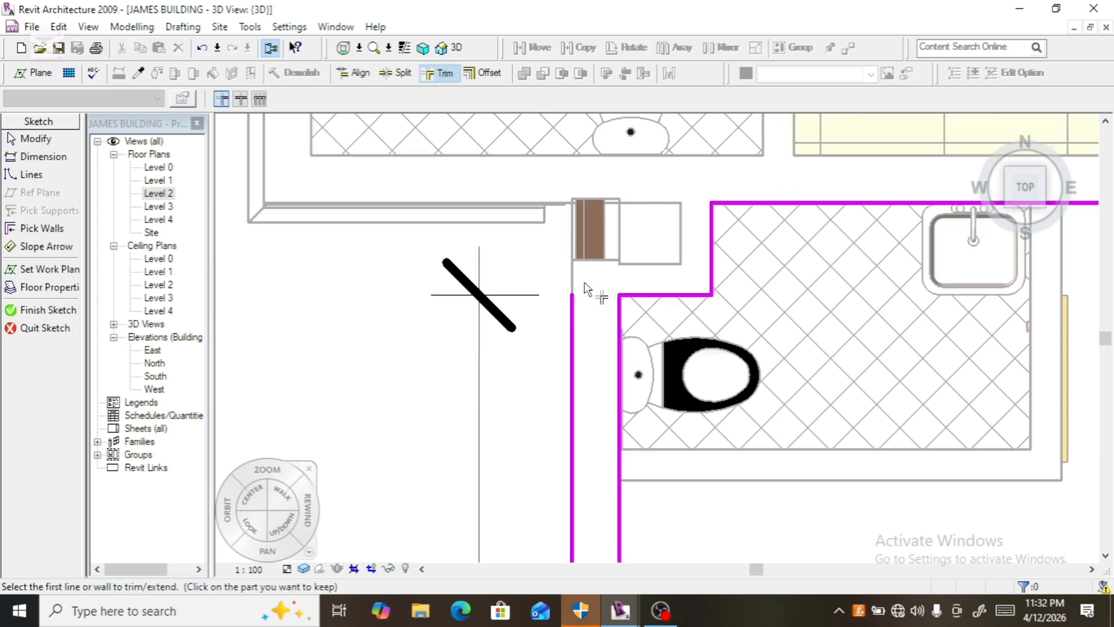
scroll(587, 286, down, 2)
scroll(755, 435, up, 3)
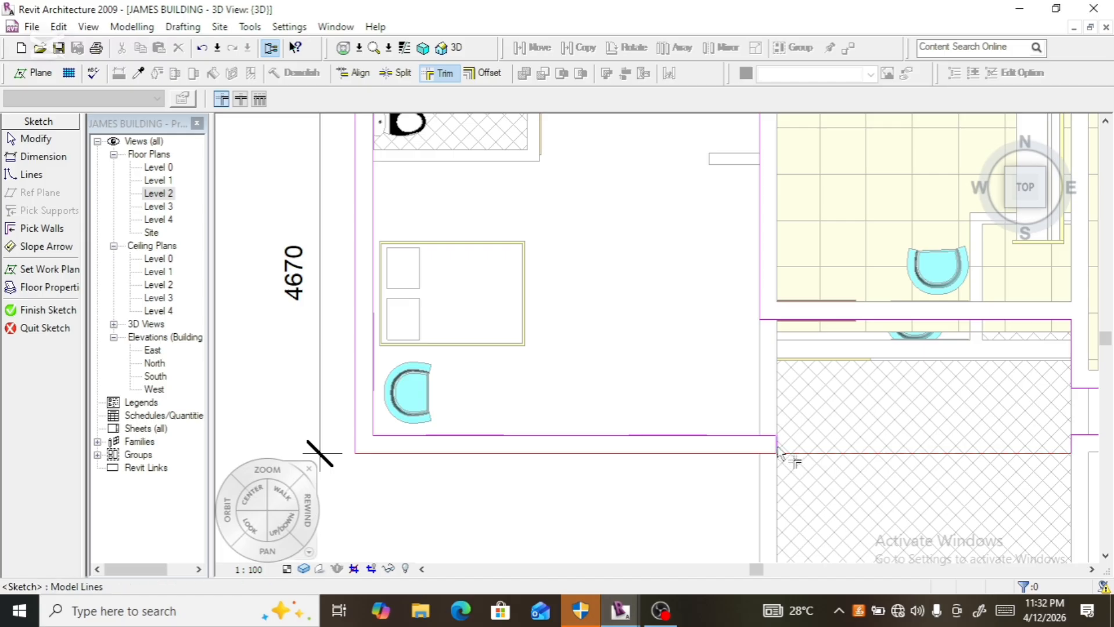
scroll(710, 494, down, 2)
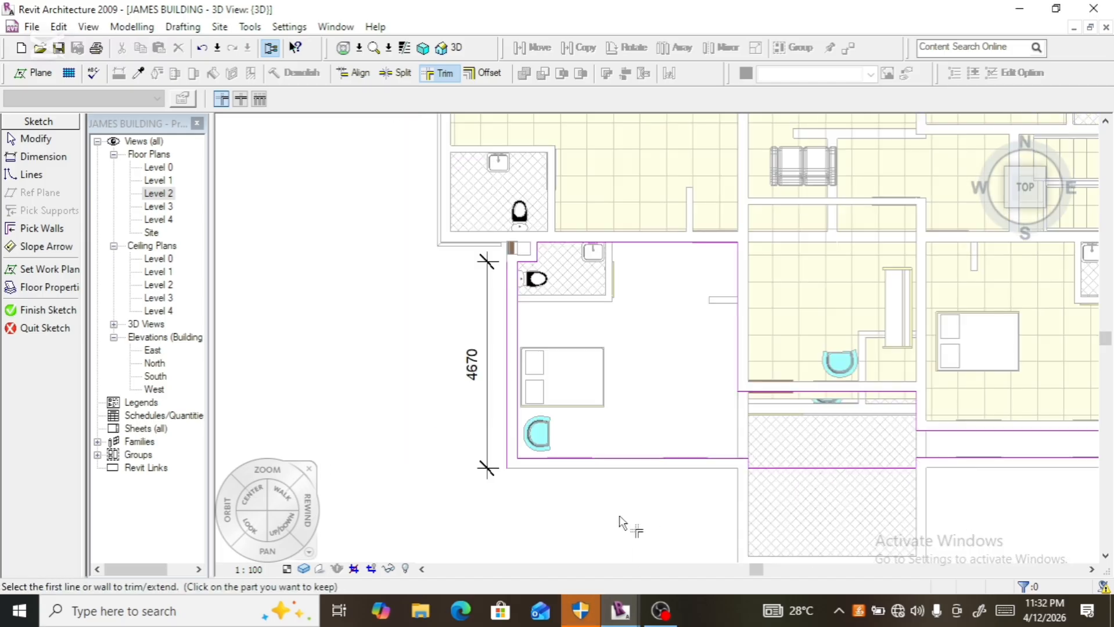
key(Escape)
- Delete the leftover outer side boundary line, finish the floor sketch and check the terrace slab from the front and above
click(506, 461)
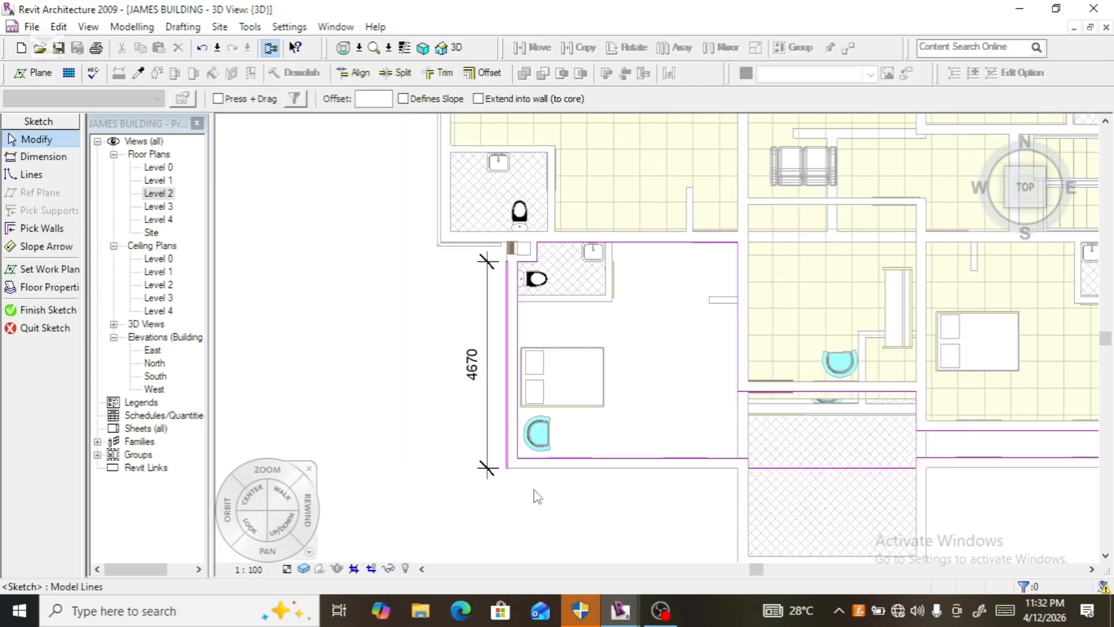
key(Delete)
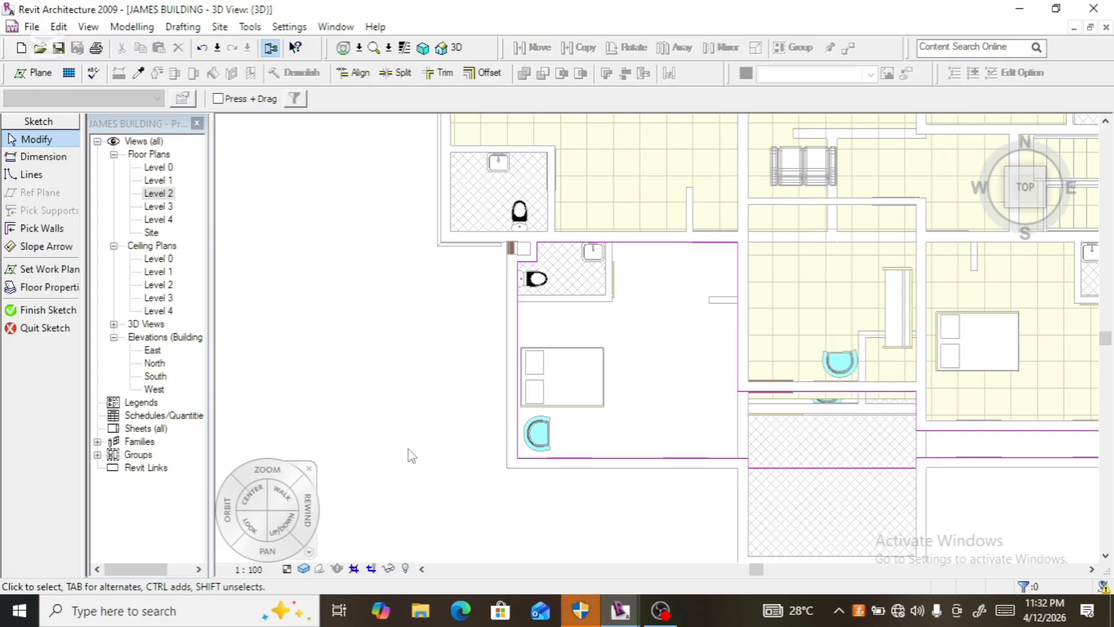
click(39, 310)
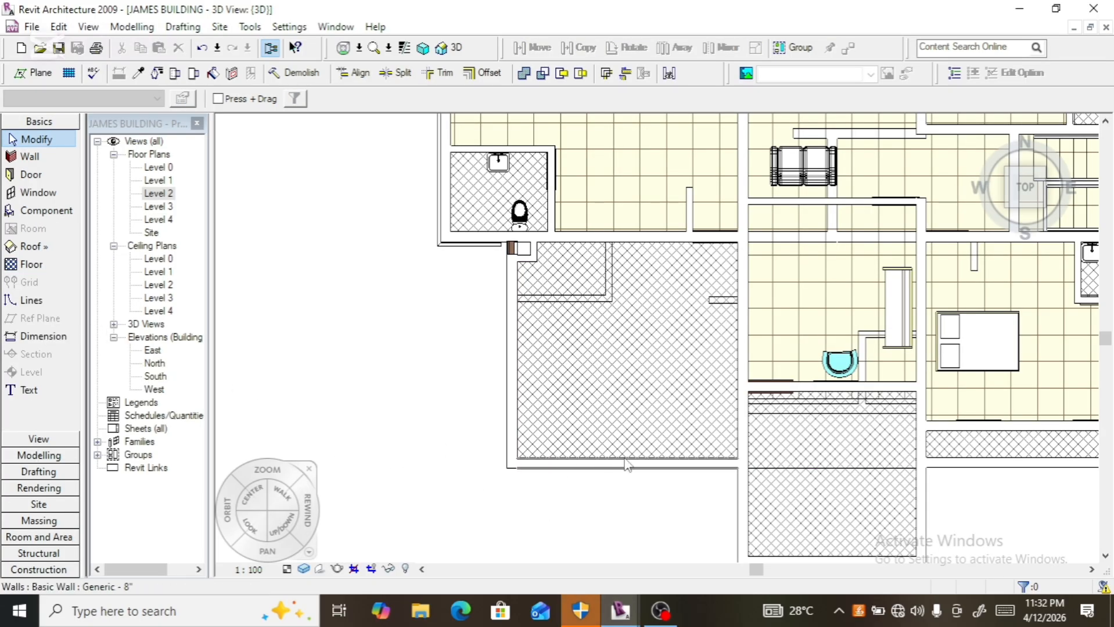
click(1027, 202)
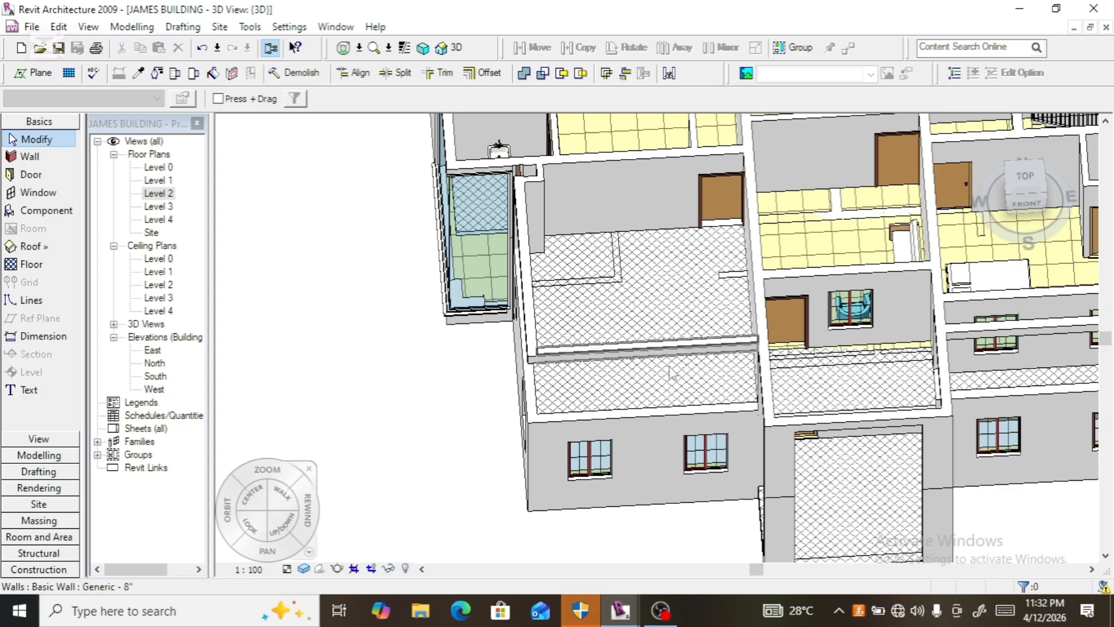
scroll(664, 377, down, 2)
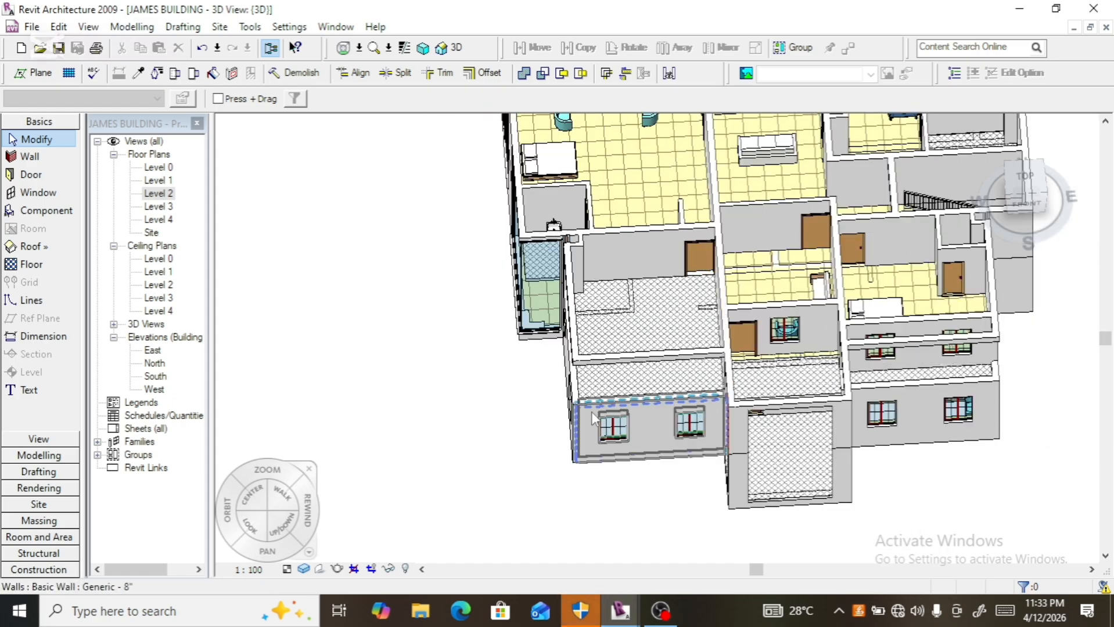
- In the Level 2 floor plan, prepare a Generic - 8" wall with a reduced base offset and a height of 200
double_click(165, 194)
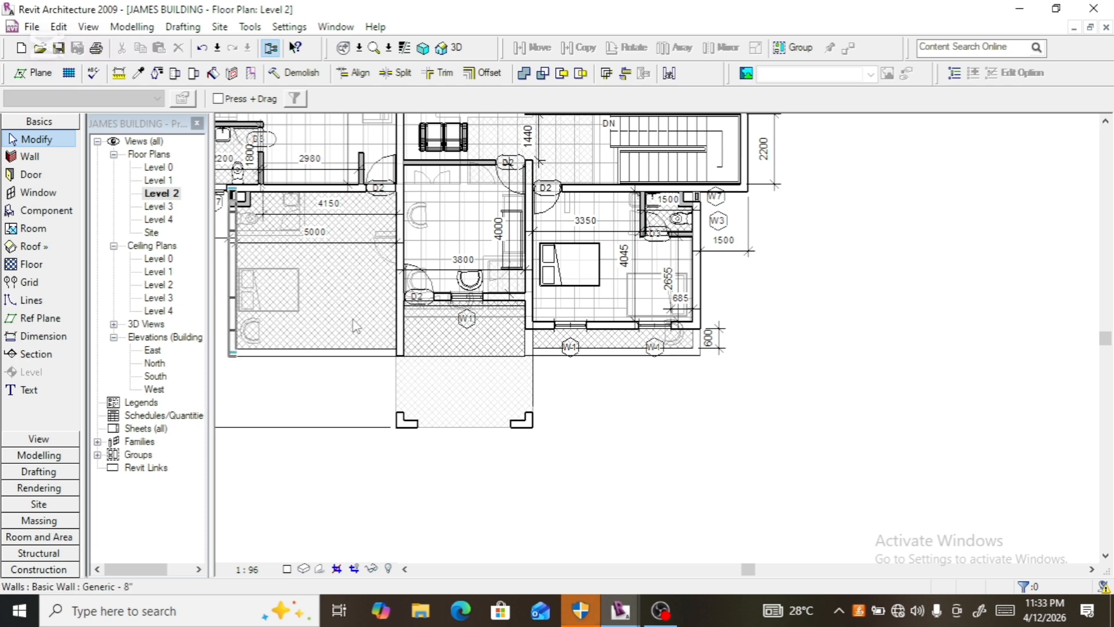
scroll(552, 448, down, 2)
scroll(411, 386, up, 2)
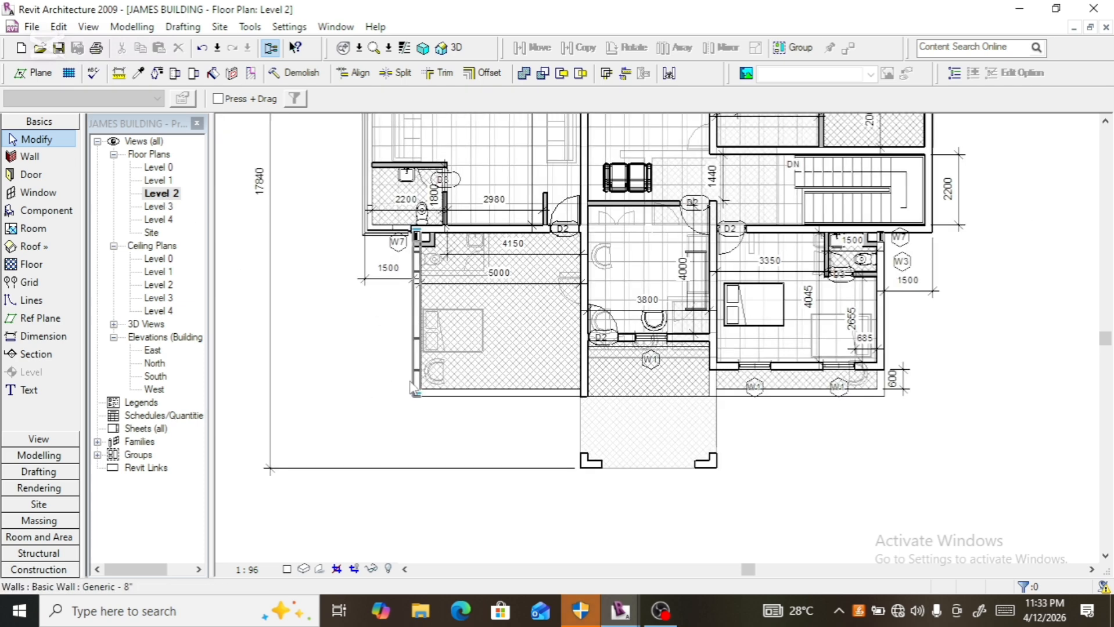
click(30, 157)
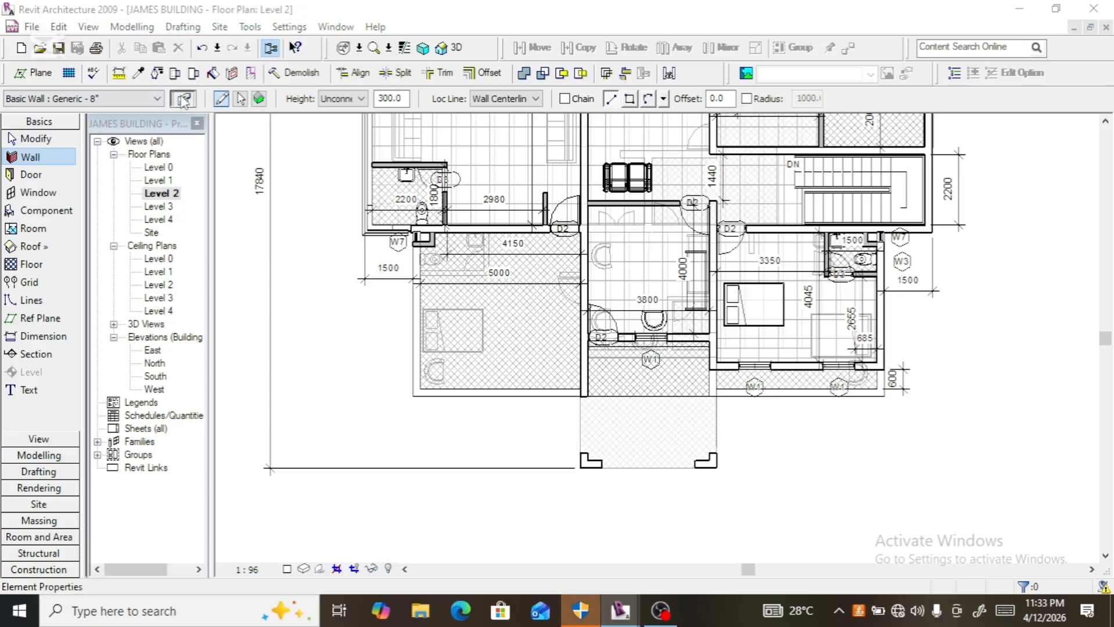
click(182, 99)
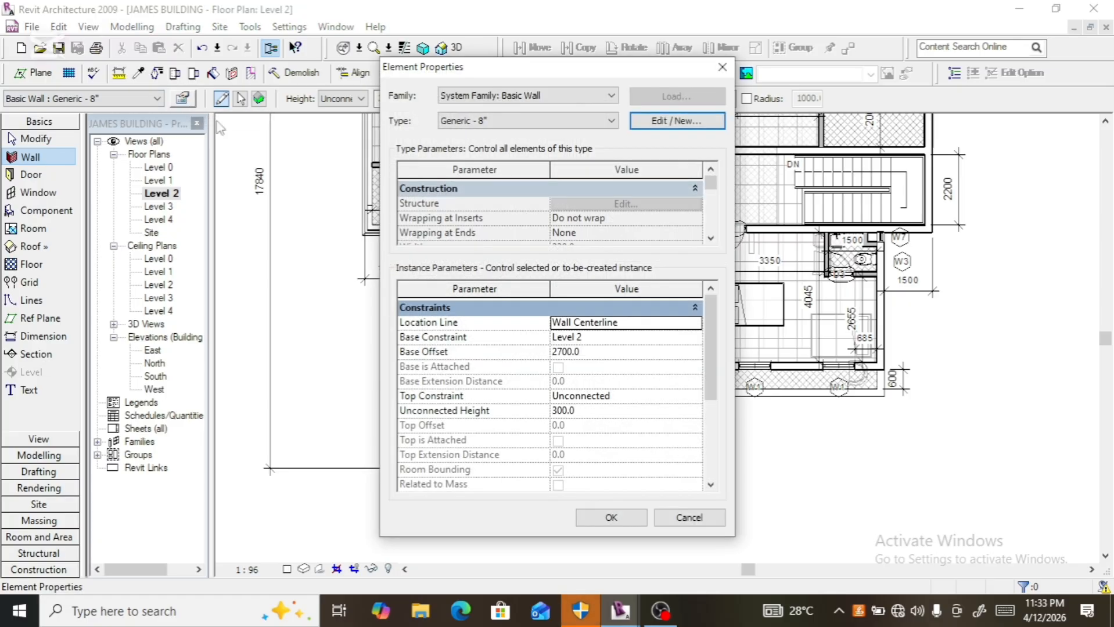
click(564, 353)
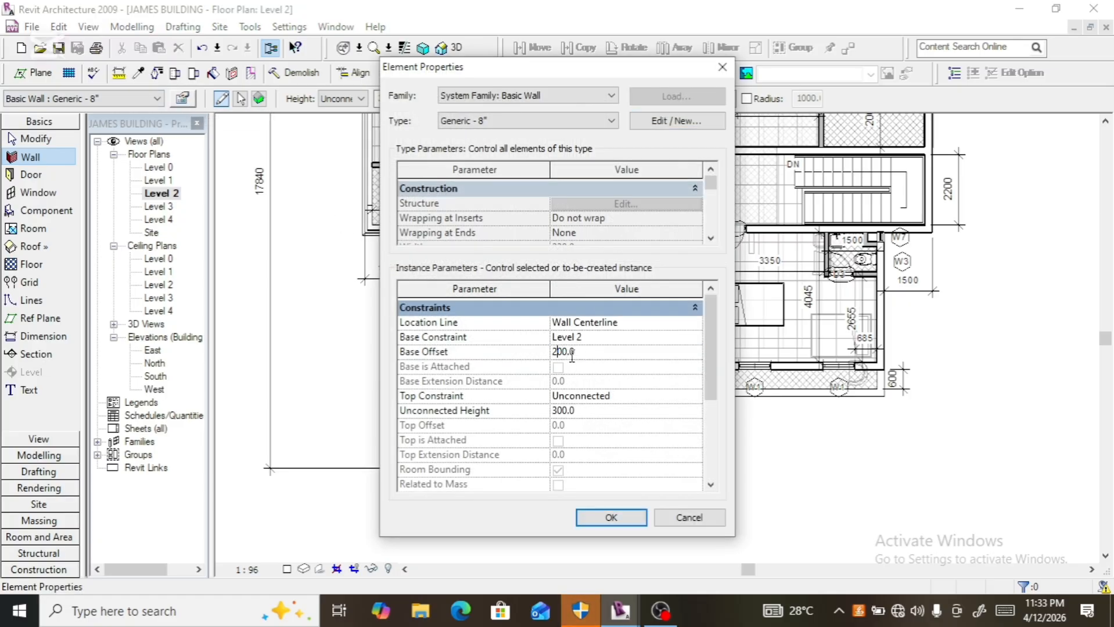
key(BackSpace)
click(610, 519)
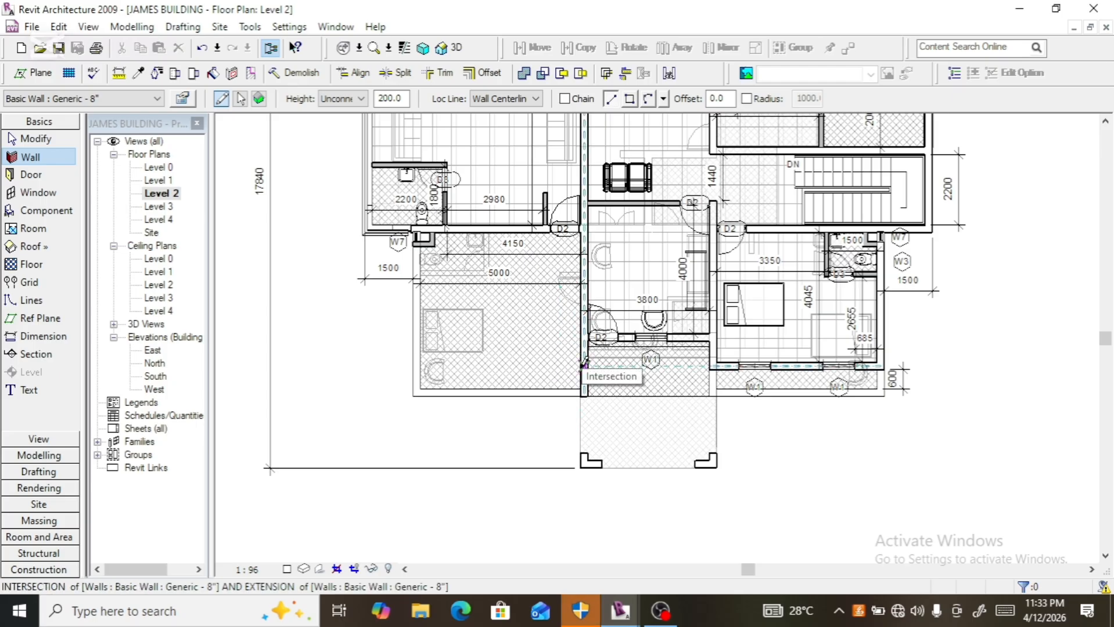
- Draw the wall across the terrace from the partition wall to the side parapet, in line with the opposite bedroom's front wall
click(584, 365)
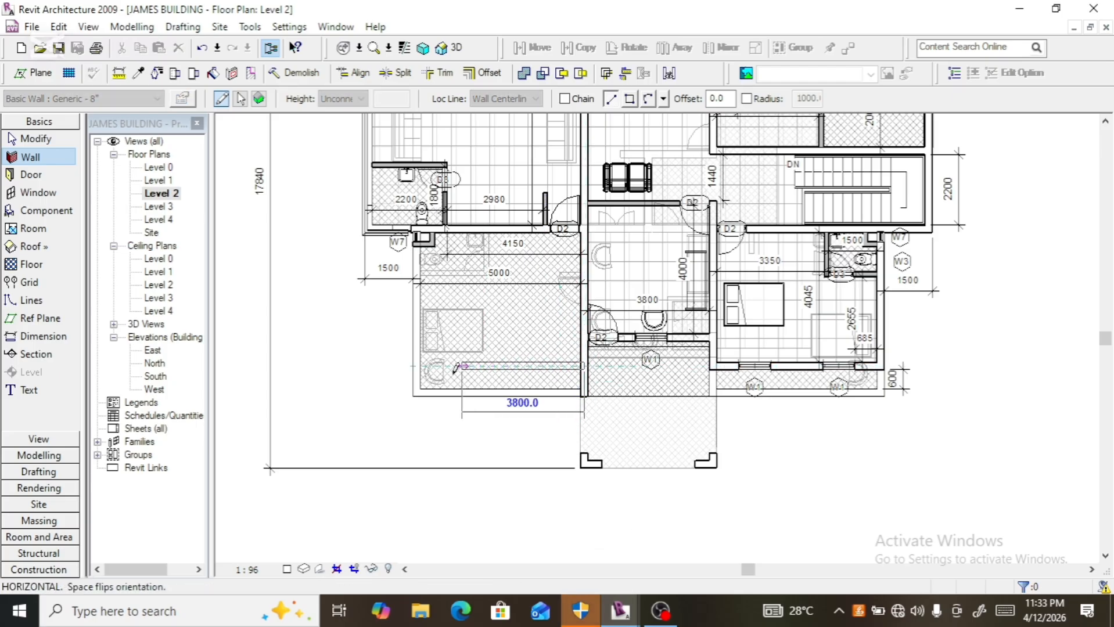
click(416, 366)
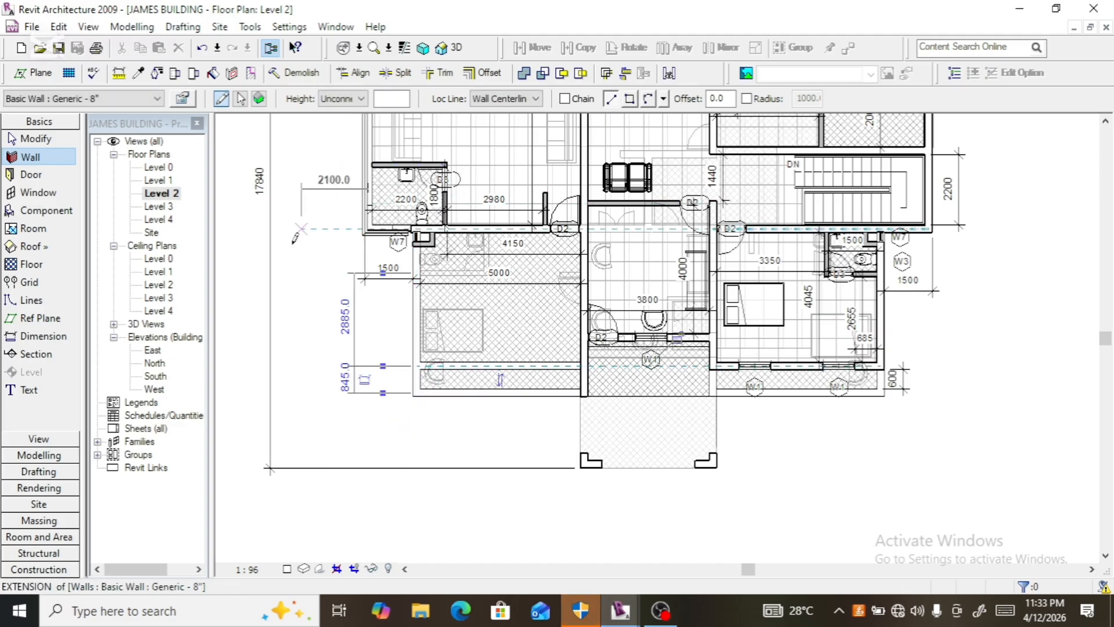
key(Escape)
key(Escape)
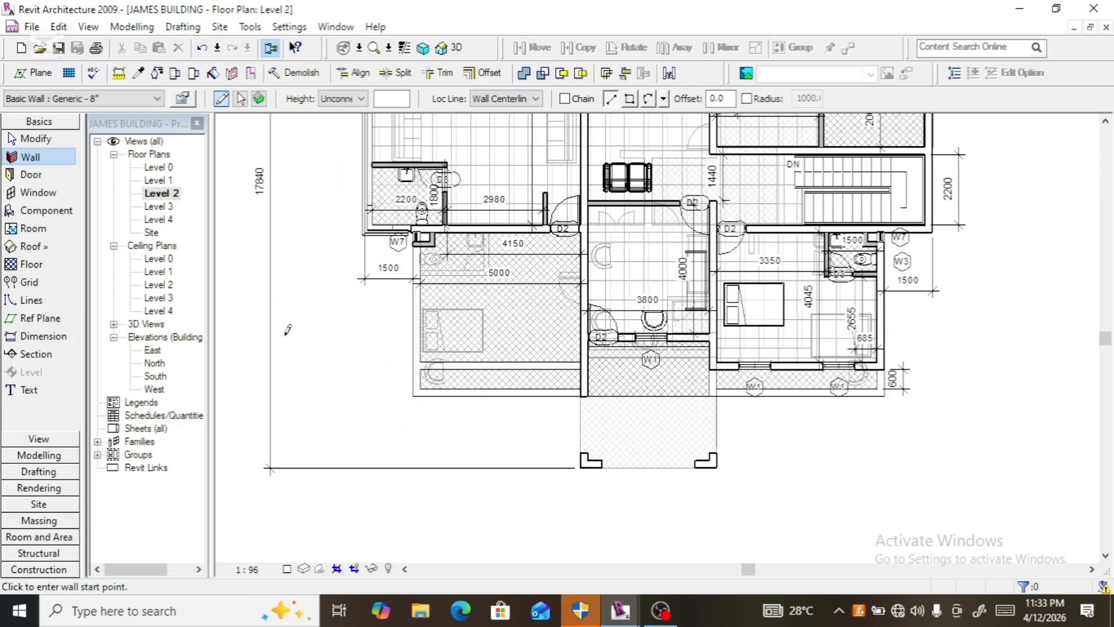
- Dimension the gap between the new low wall's front face and the inner face of the terrace's front parapet
click(52, 338)
scroll(523, 386, up, 5)
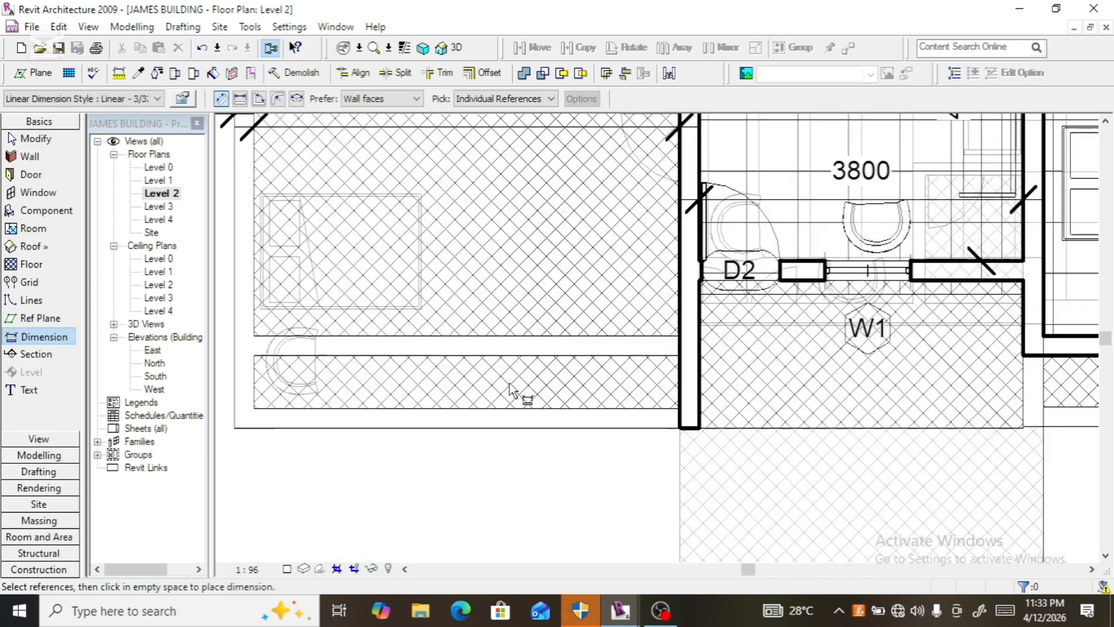
click(525, 412)
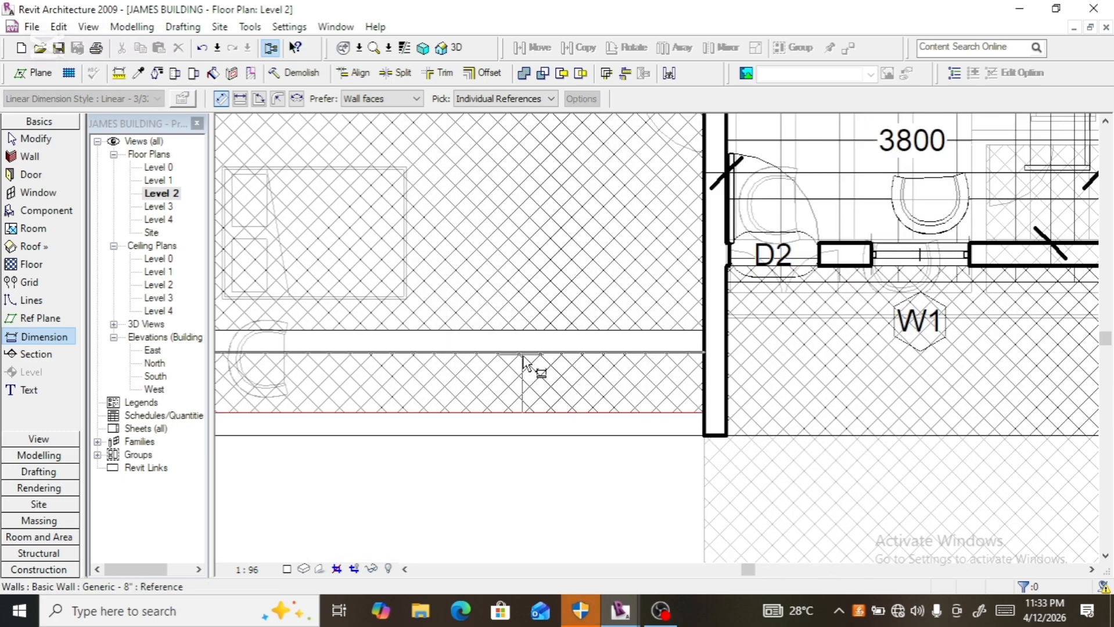
click(524, 356)
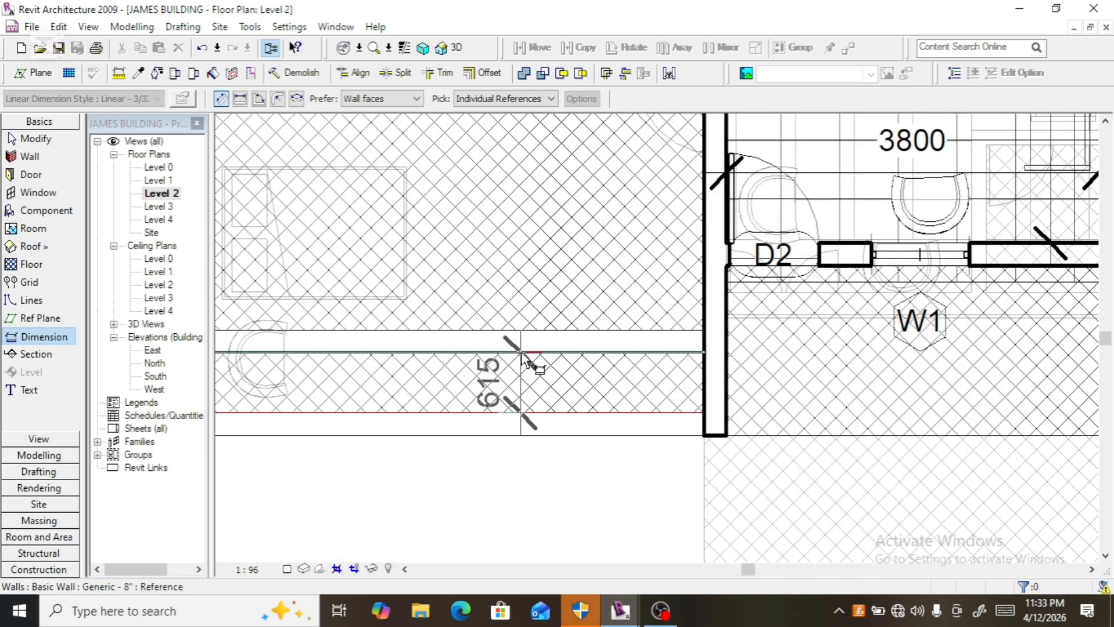
click(533, 395)
scroll(371, 451, down, 3)
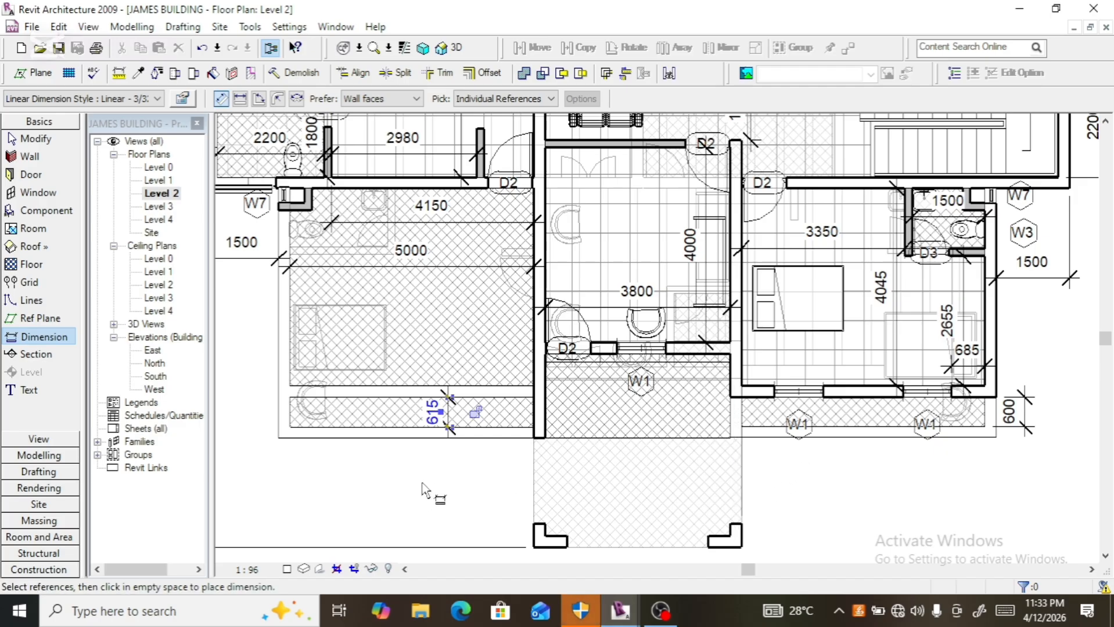
scroll(349, 500, down, 2)
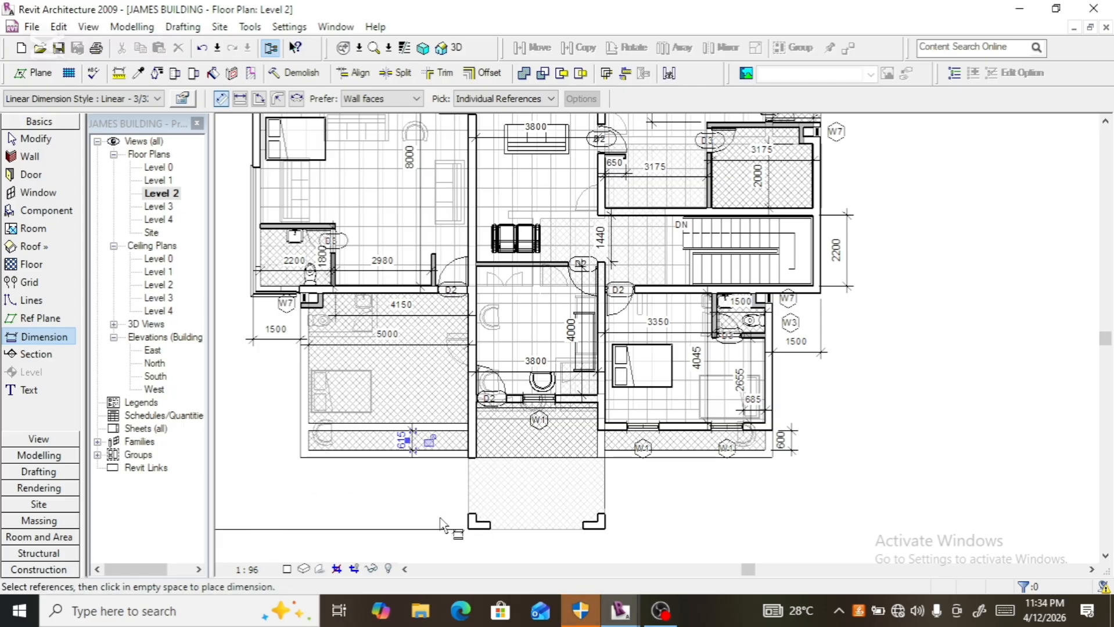
scroll(413, 504, down, 3)
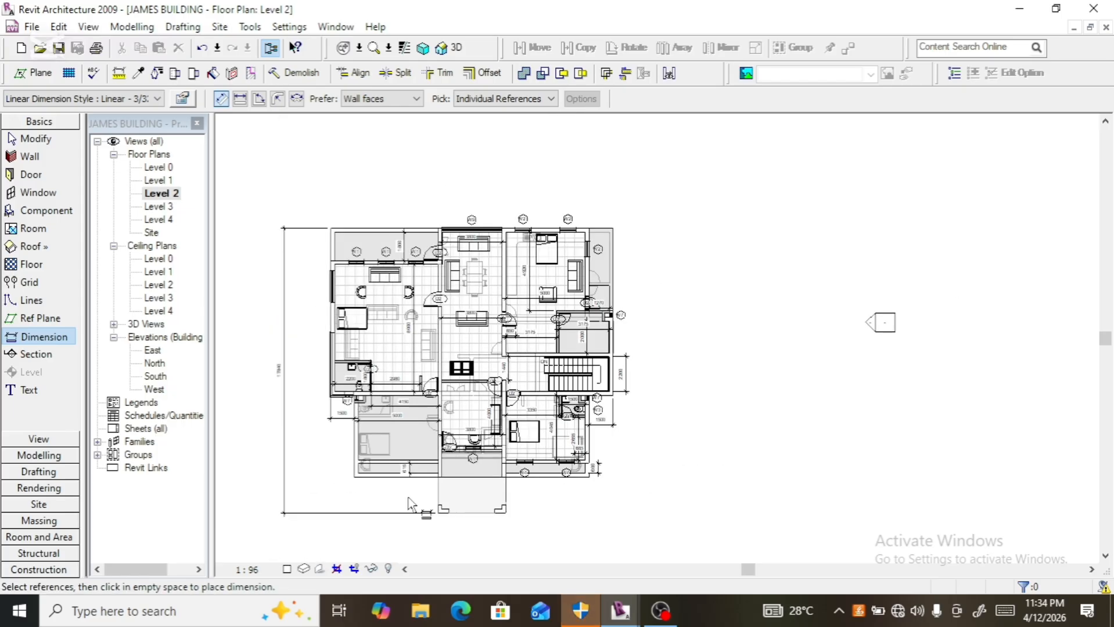
key(Escape)
key(Escape)
- Examine the terrace area in the Level 2 plan and check its low wall and parapets in 3D from the front-left corner
scroll(410, 497, up, 4)
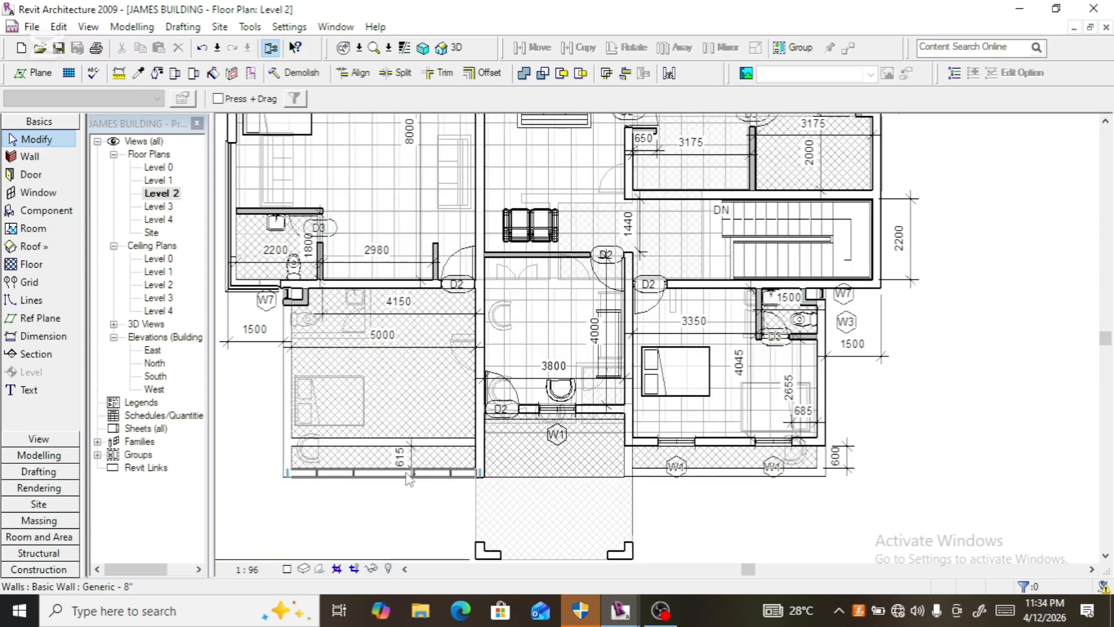
scroll(409, 479, up, 2)
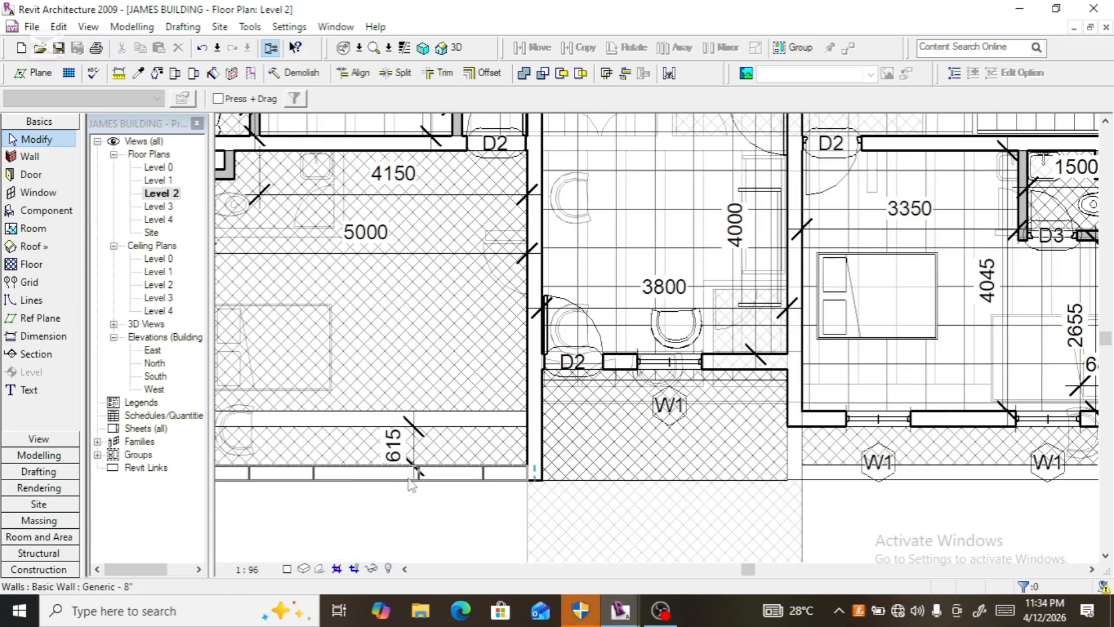
scroll(413, 506, down, 2)
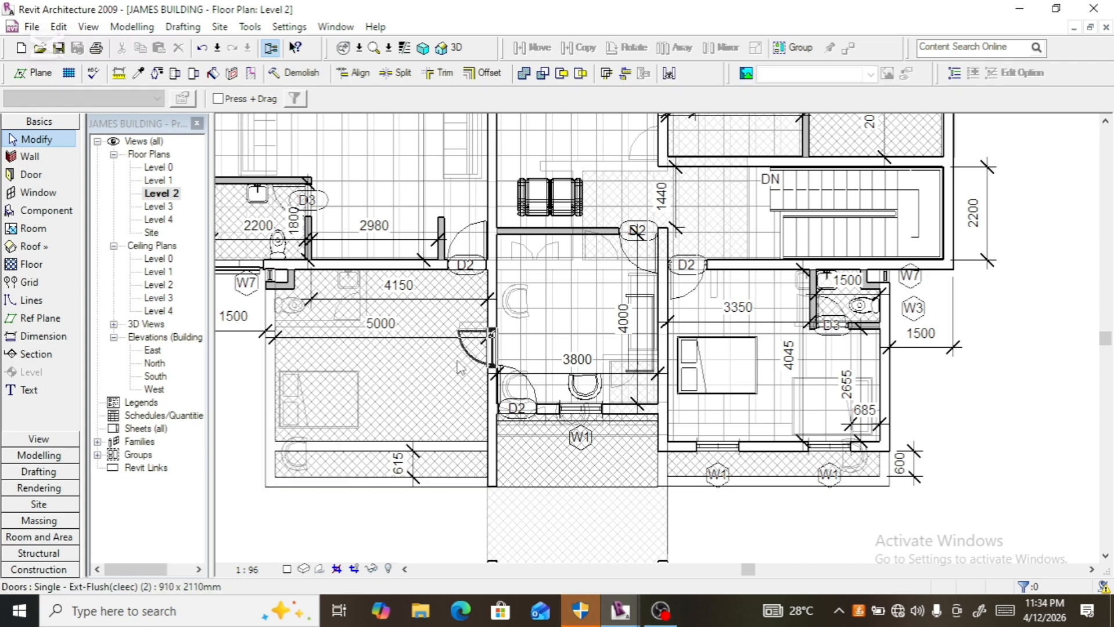
scroll(460, 367, down, 2)
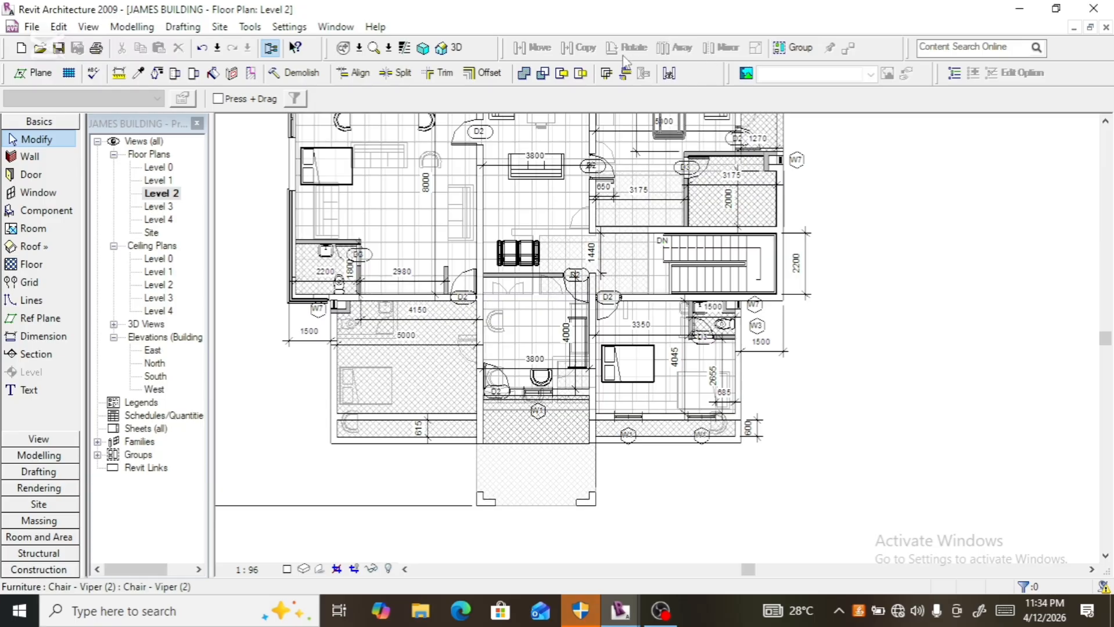
click(459, 53)
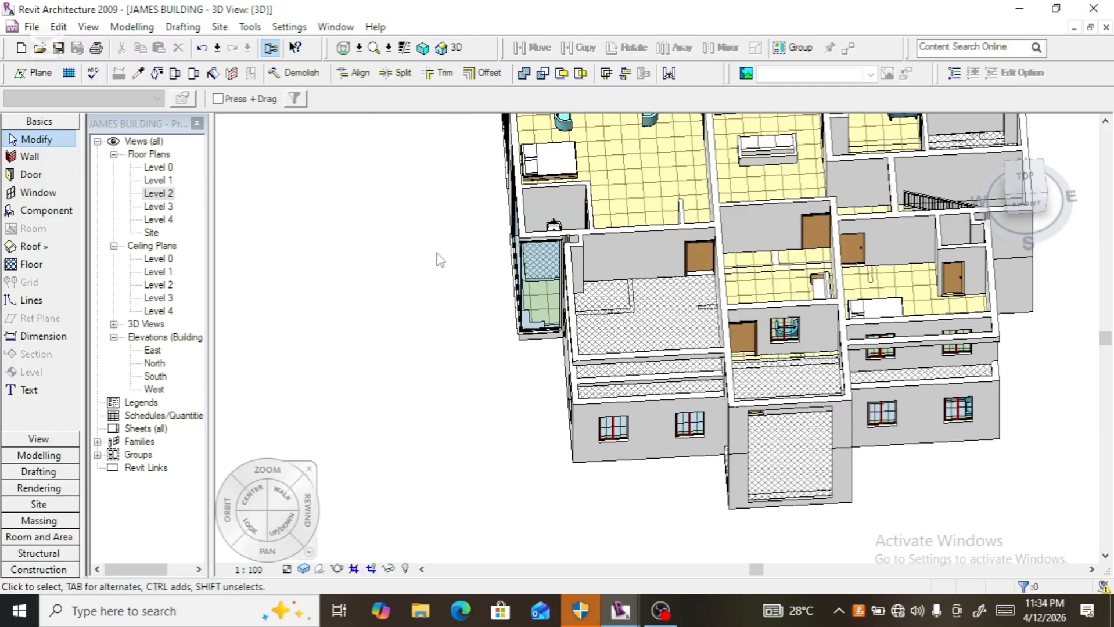
scroll(437, 256, down, 2)
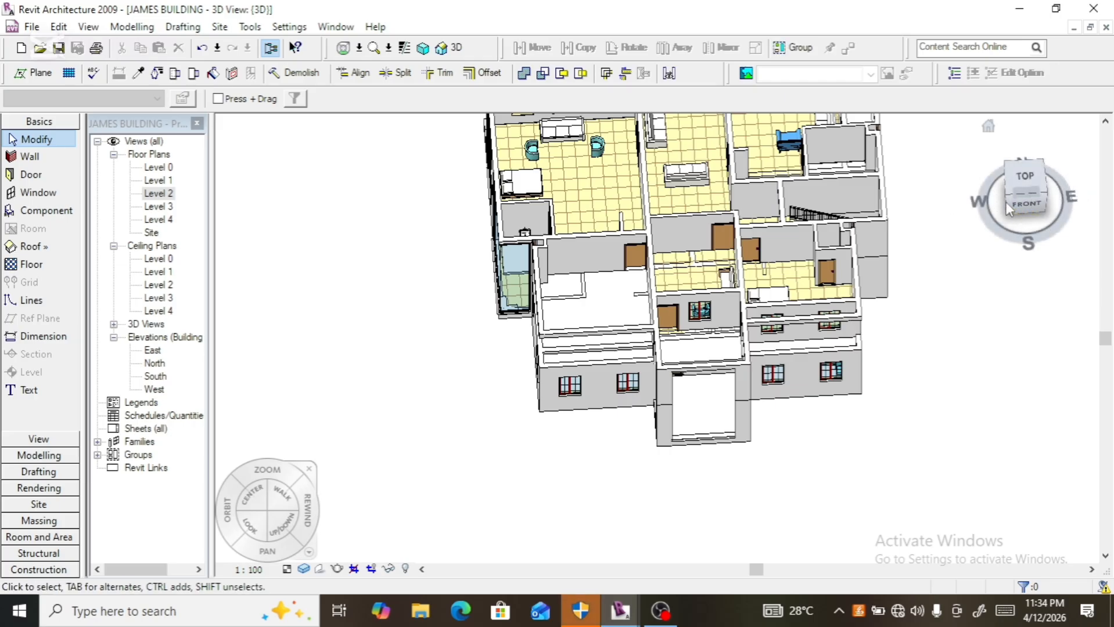
click(1009, 195)
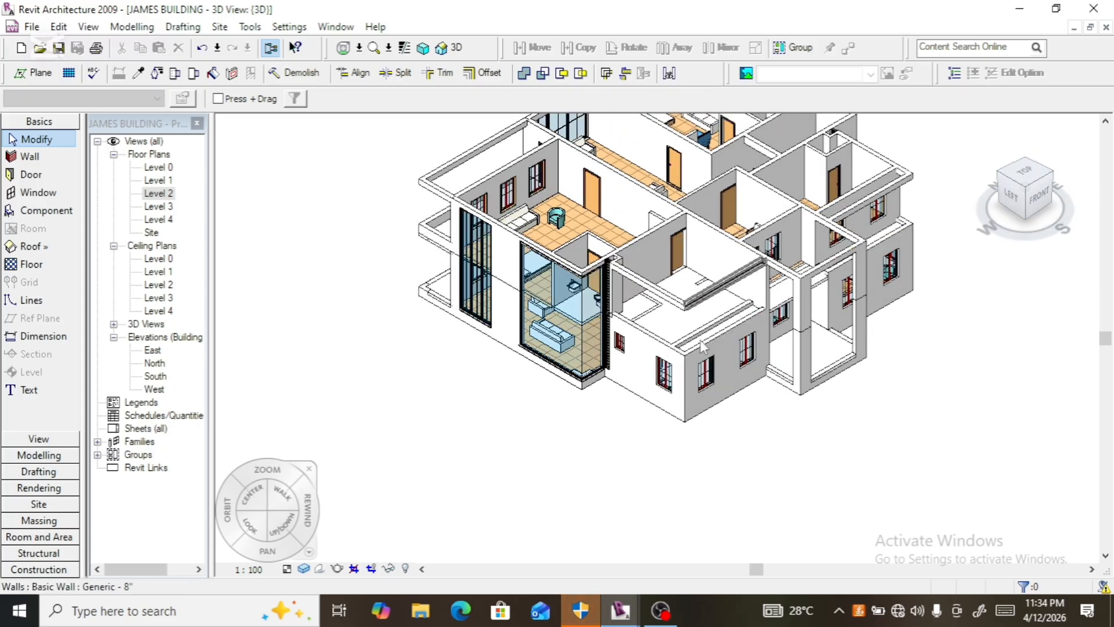
scroll(705, 346, up, 2)
scroll(704, 347, up, 2)
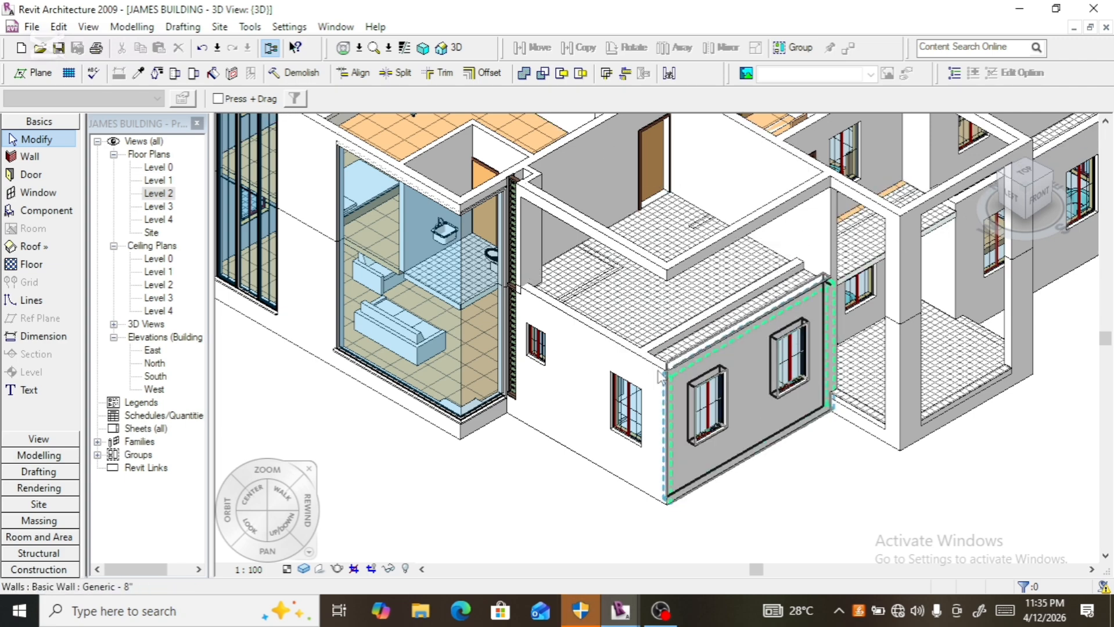
scroll(598, 378, down, 2)
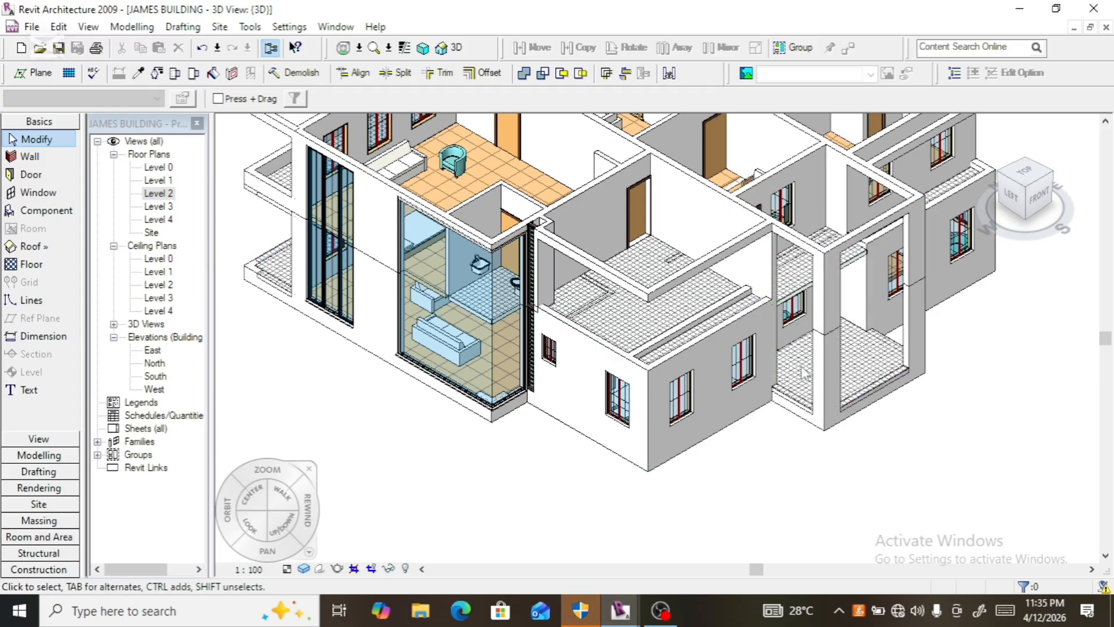
scroll(839, 372, down, 2)
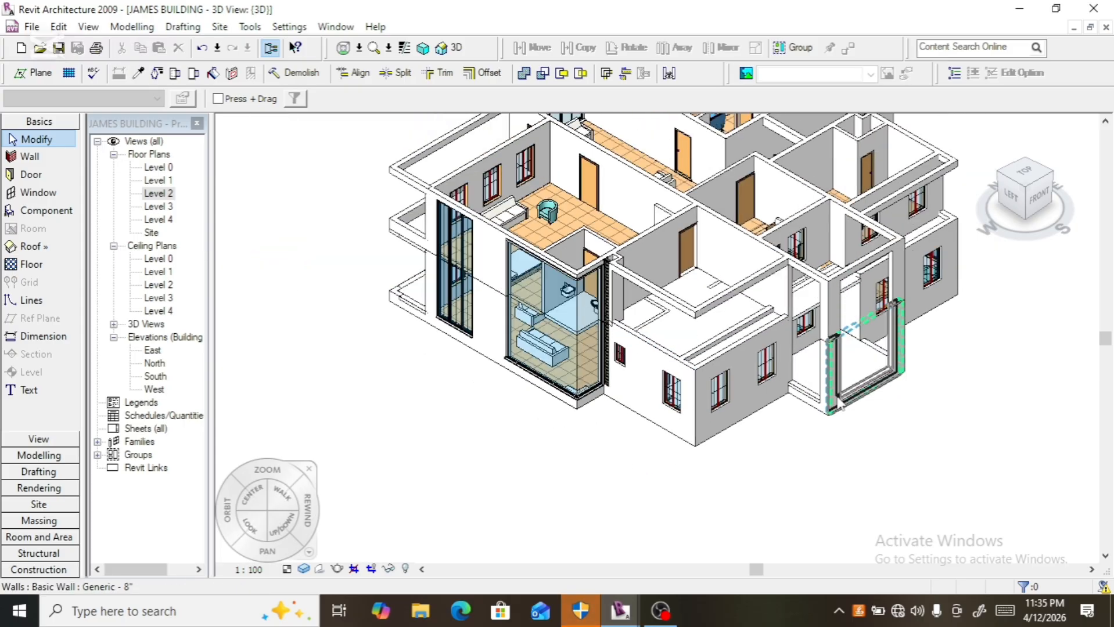